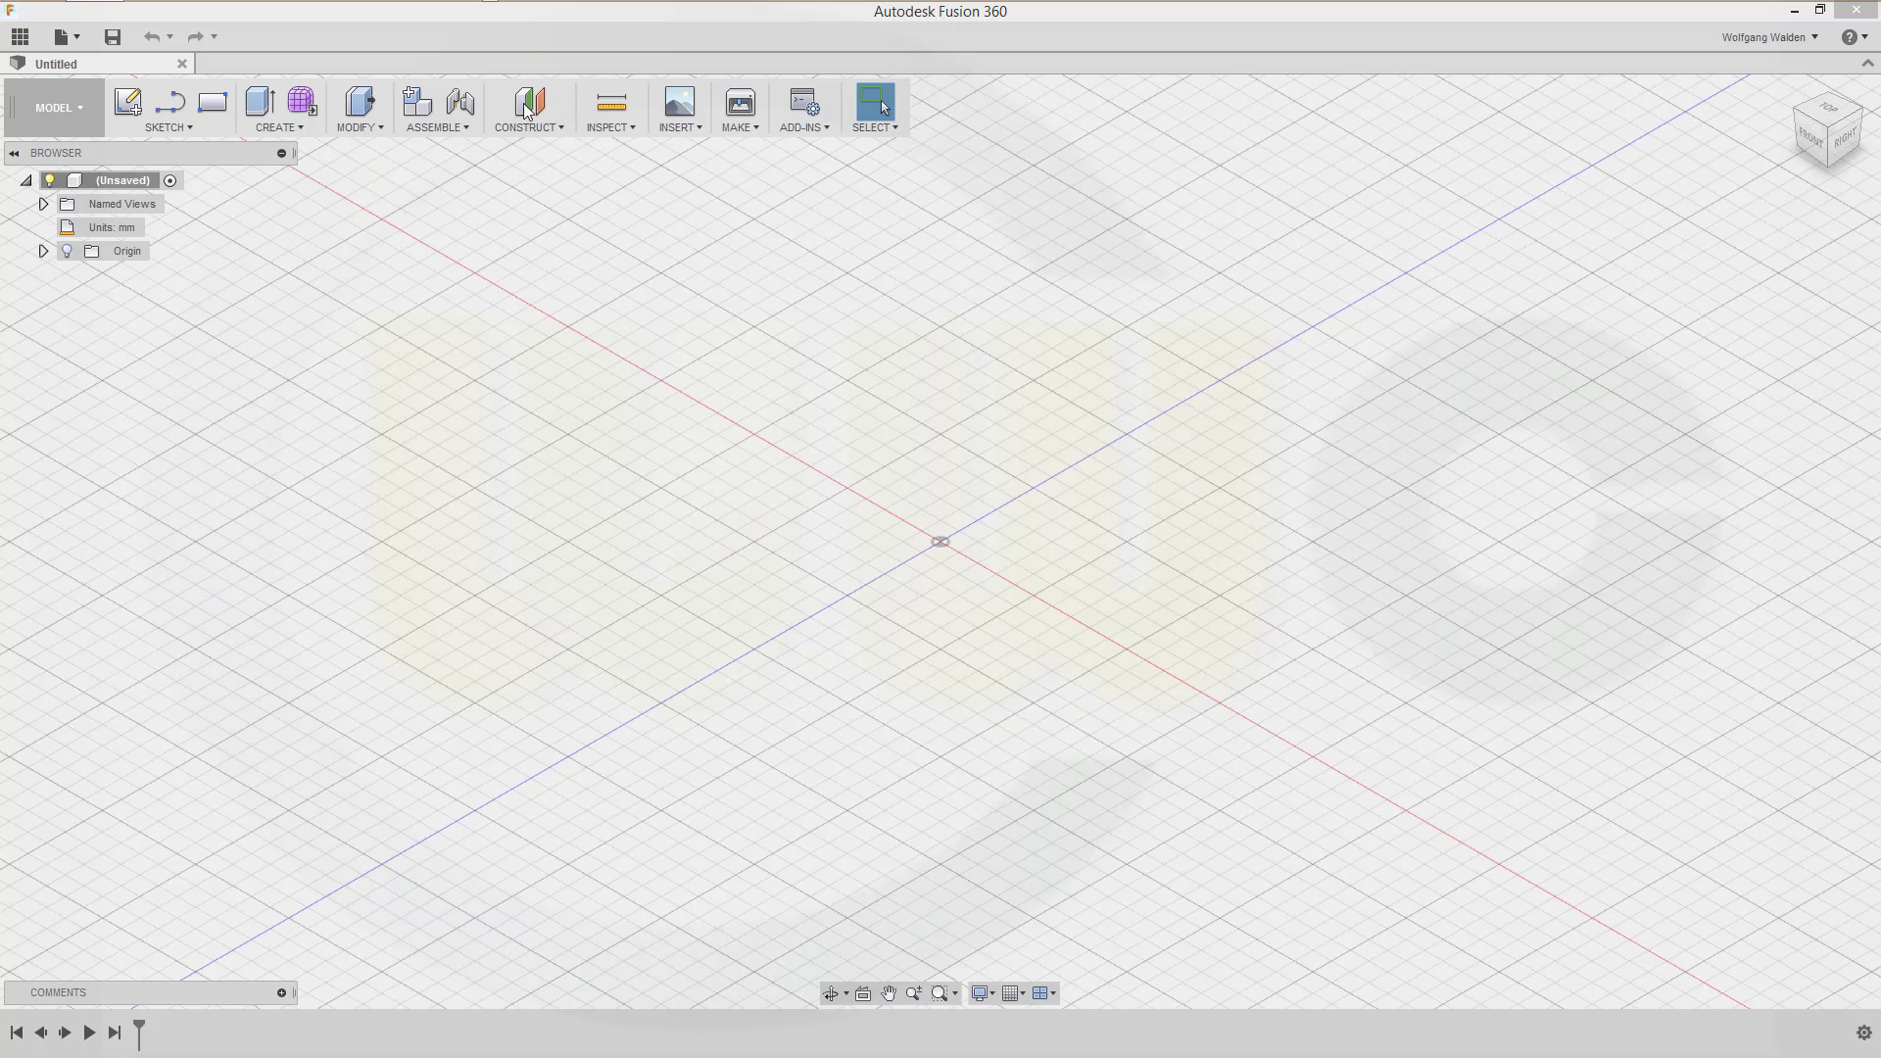
Change the active workspace from Model to Patch in the untitled design
click(84, 110)
click(39, 187)
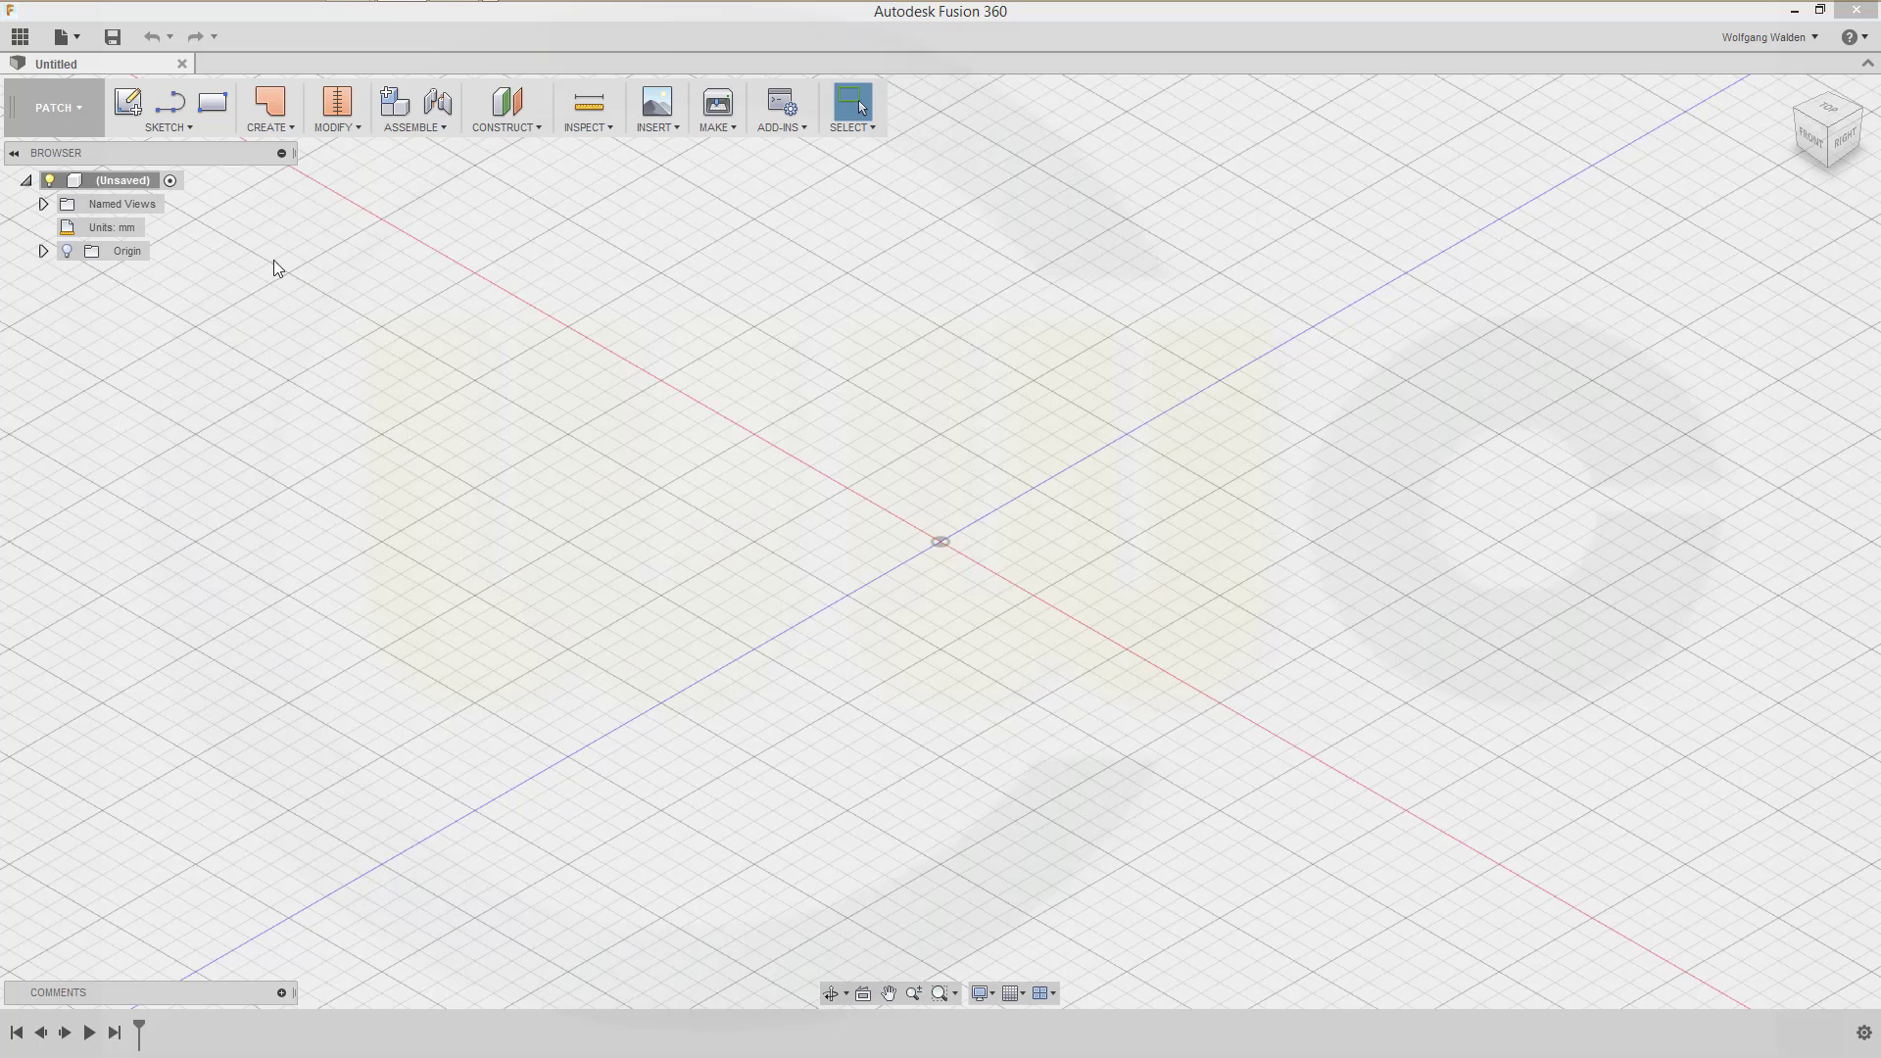
Draw a slanted line on the front plane, rising from a point right of the origin
click(170, 108)
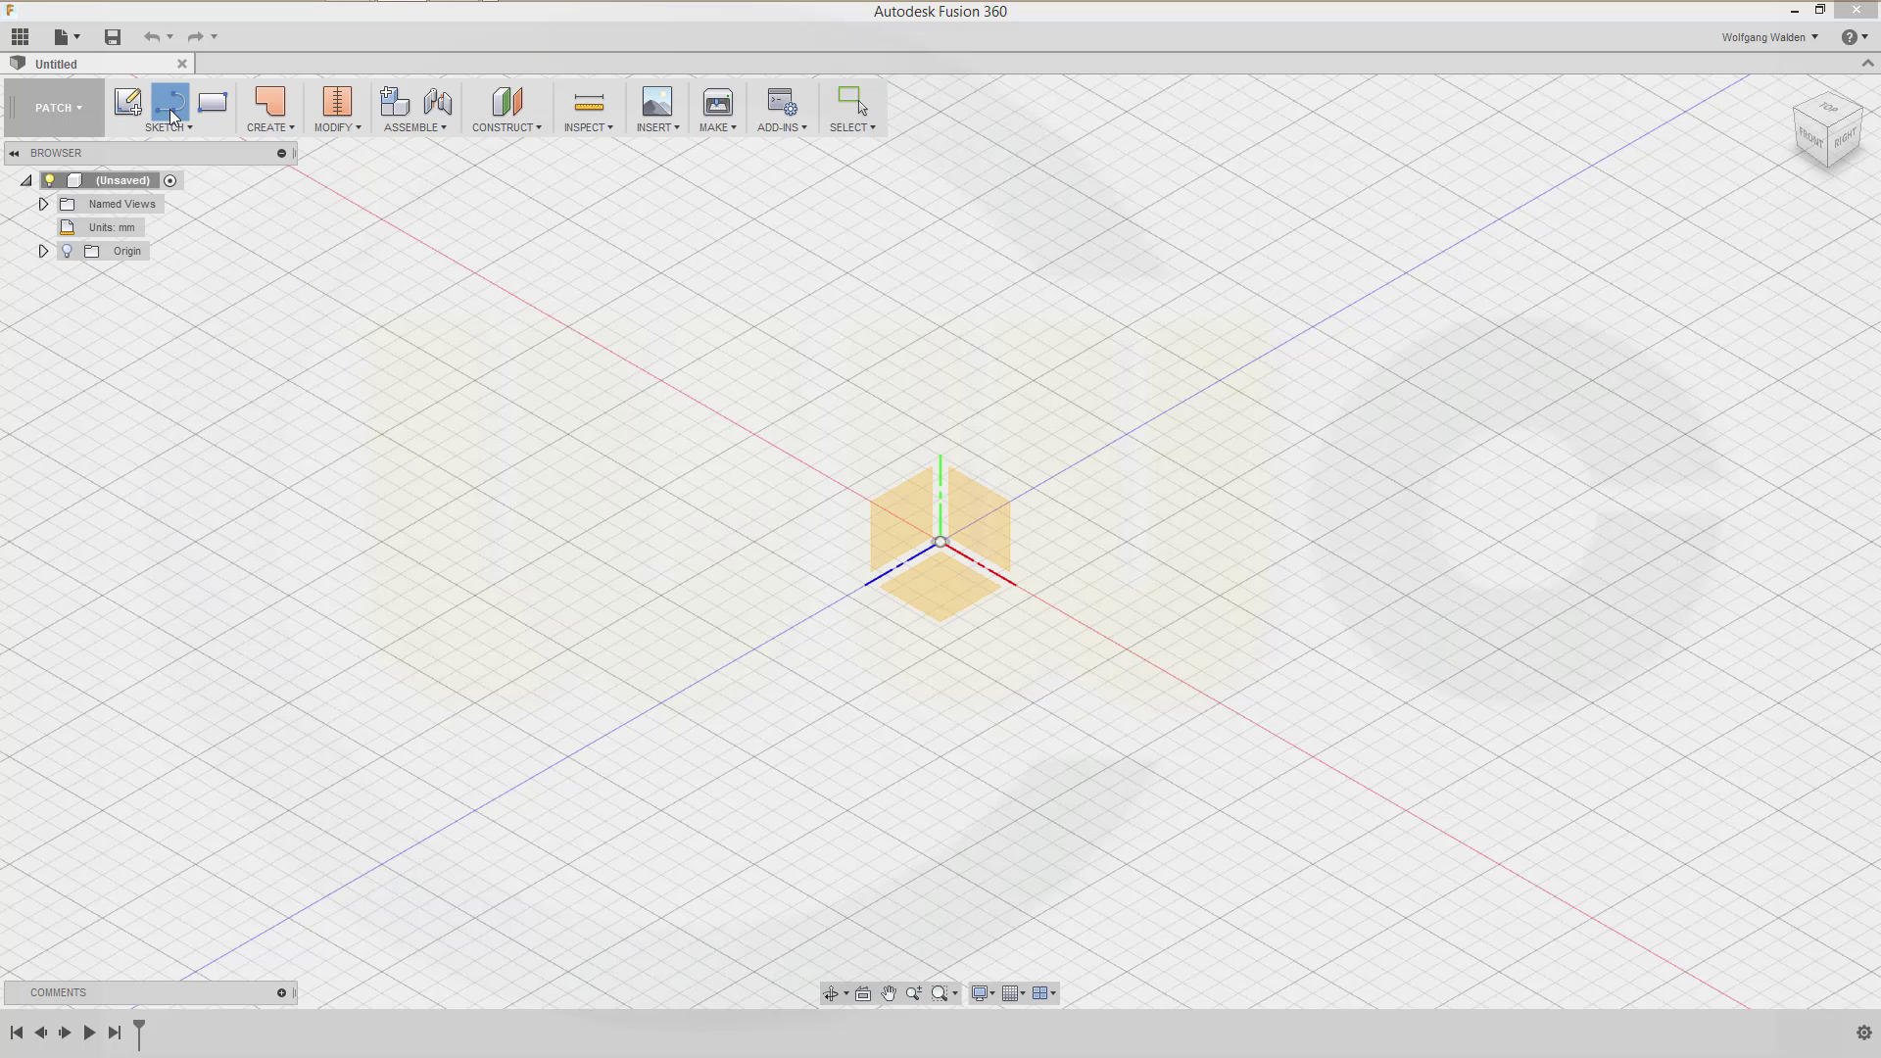
click(997, 515)
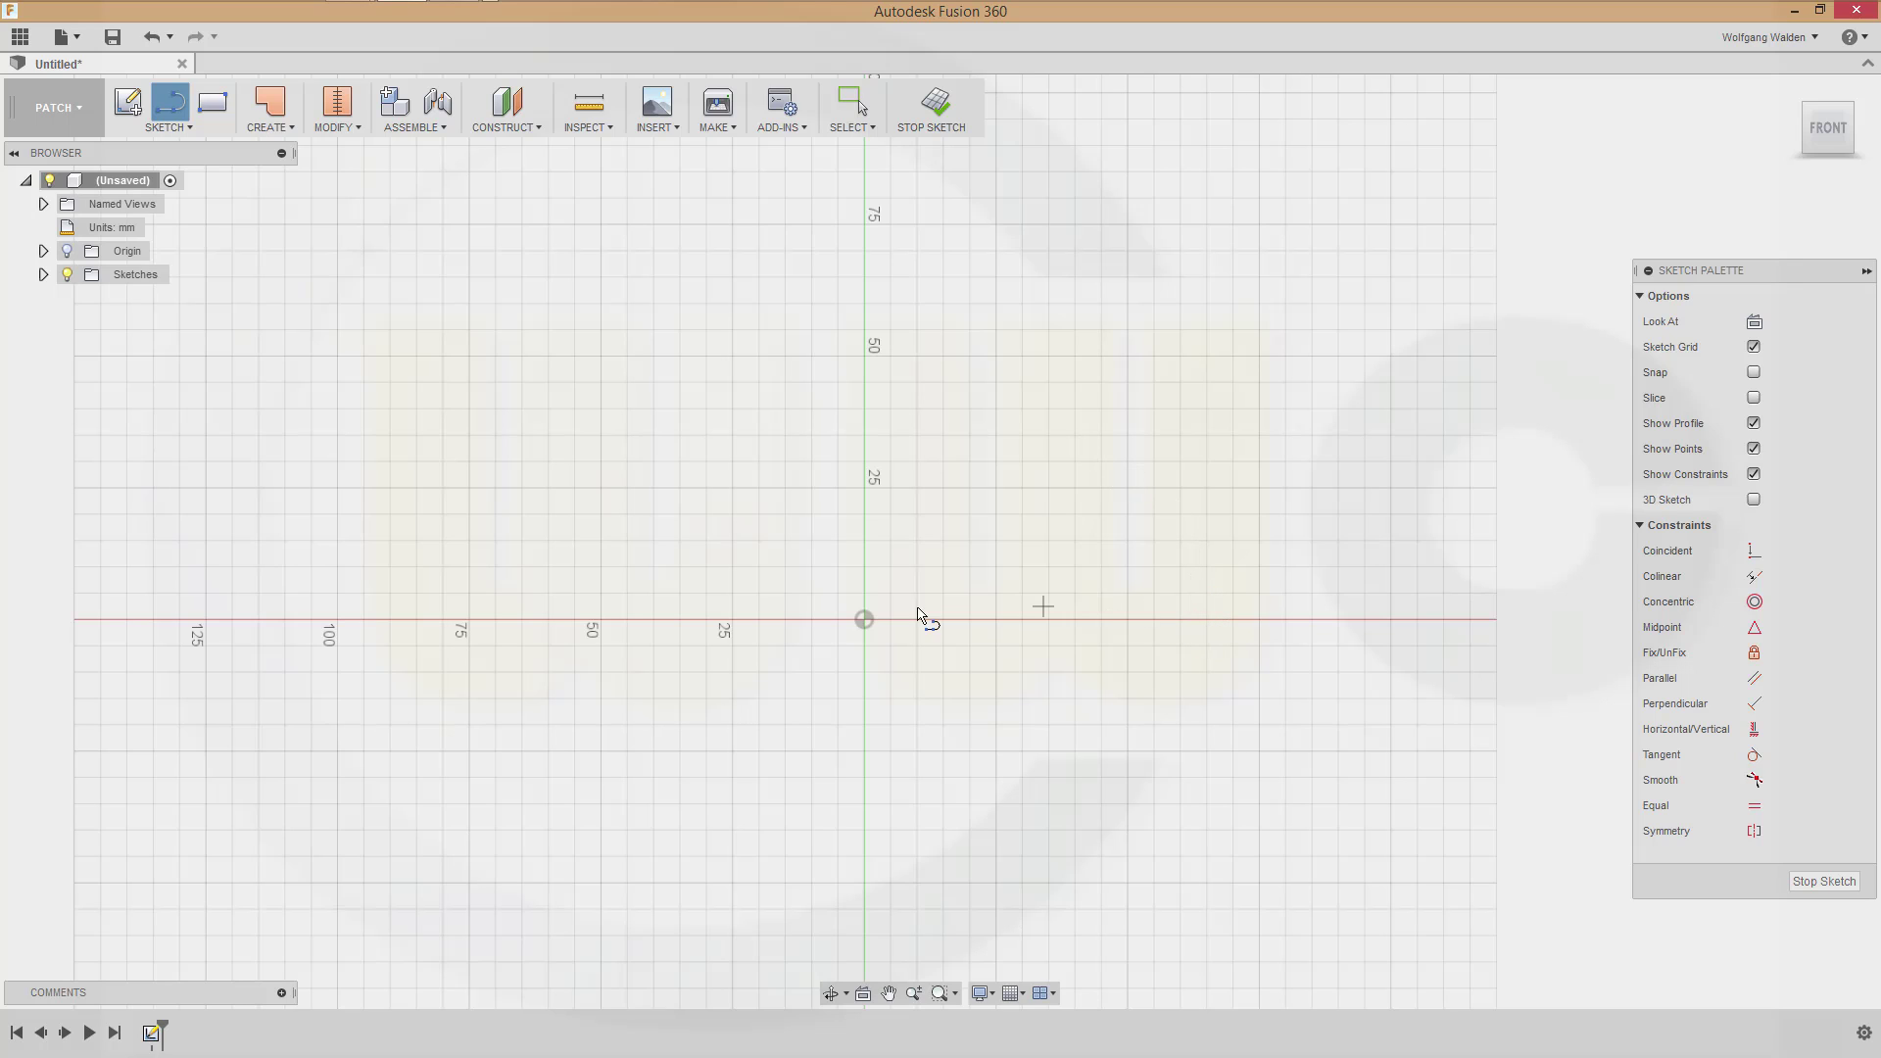
click(864, 619)
click(1185, 619)
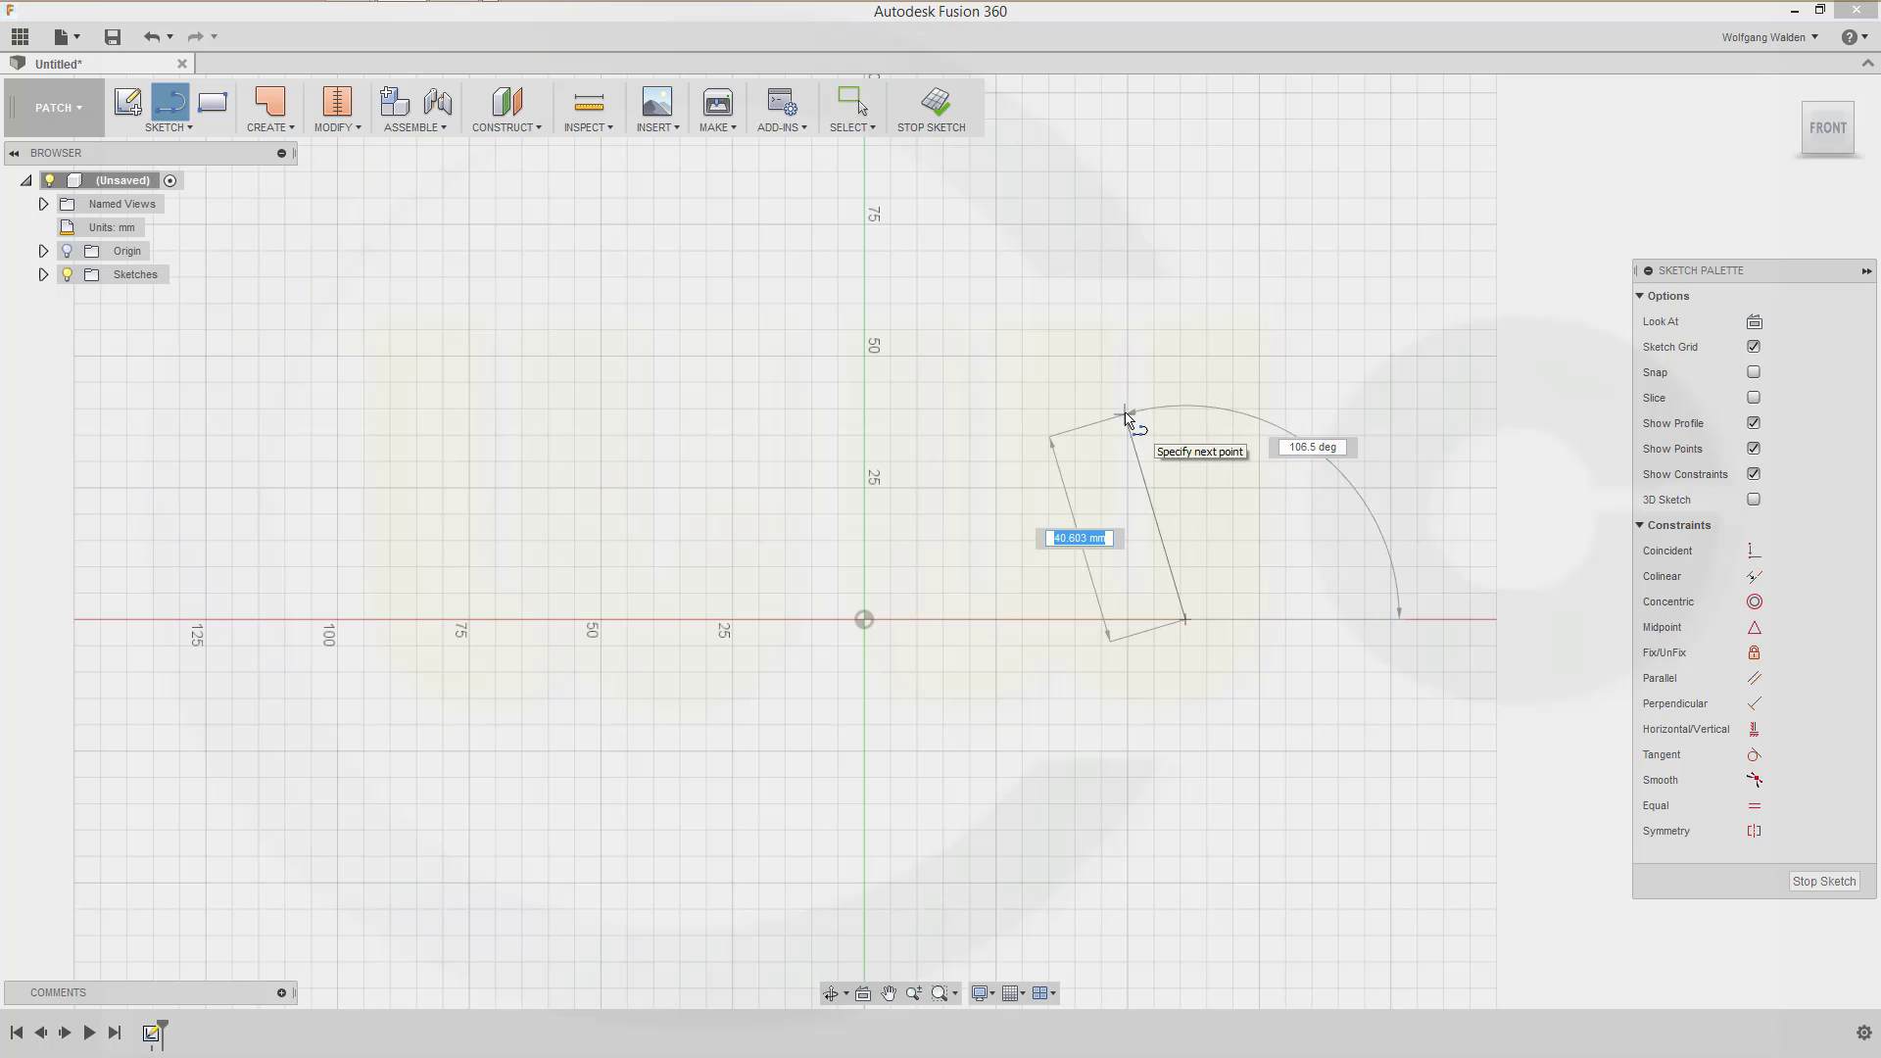
click(1132, 392)
key(Escape)
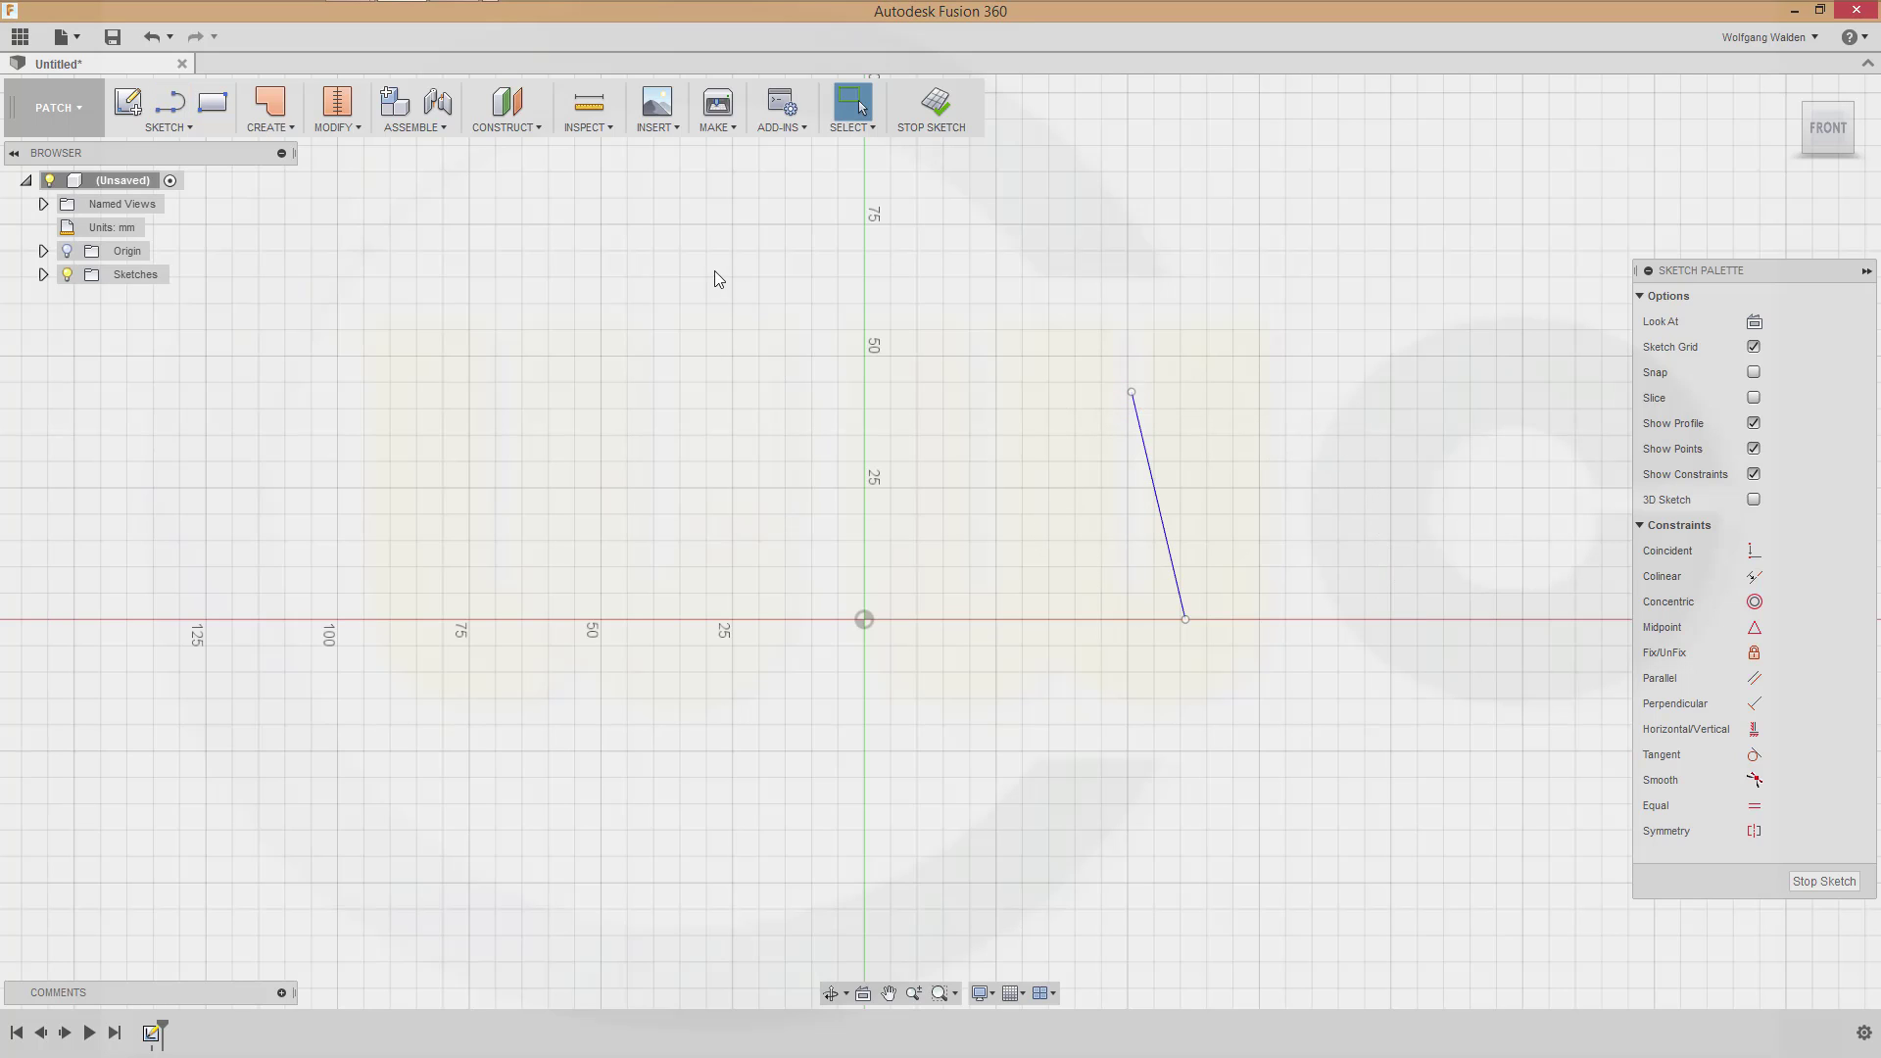
Dimension the line's lower endpoint 60 mm from the origin
click(864, 620)
click(1184, 619)
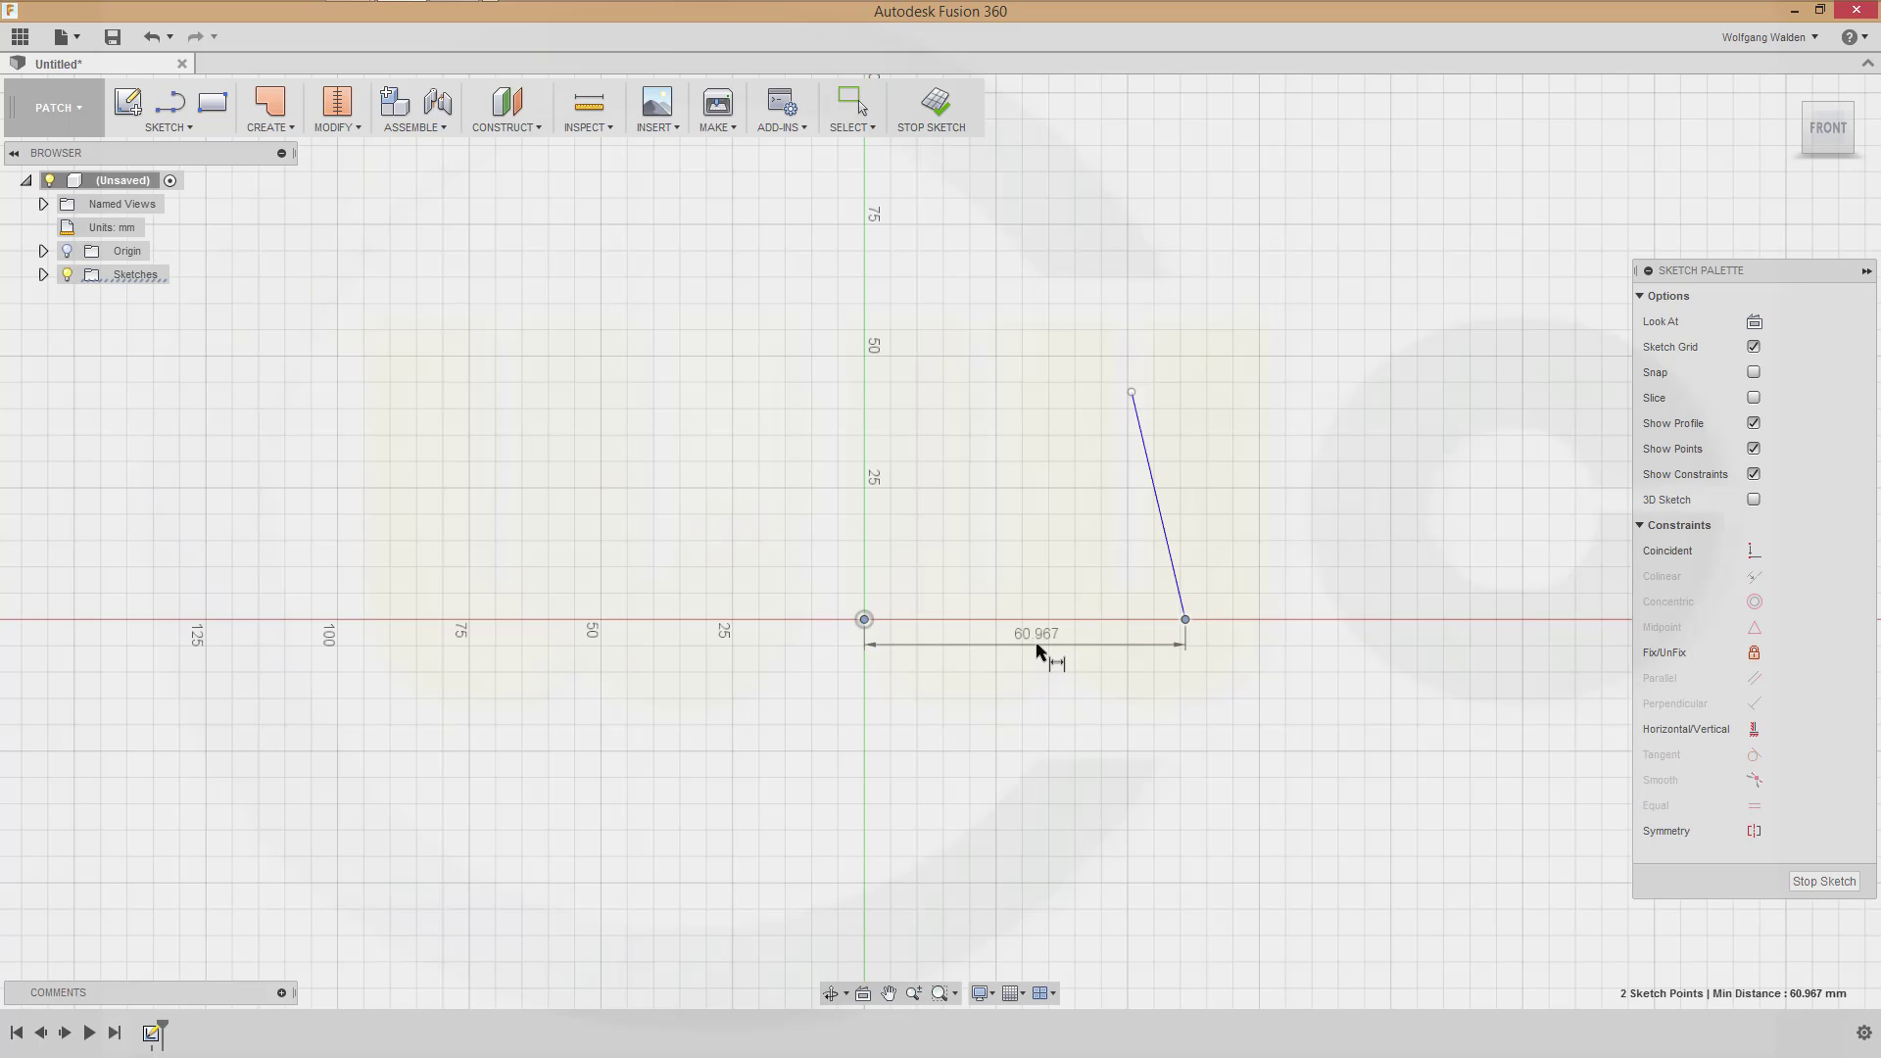
click(1041, 649)
text(60)
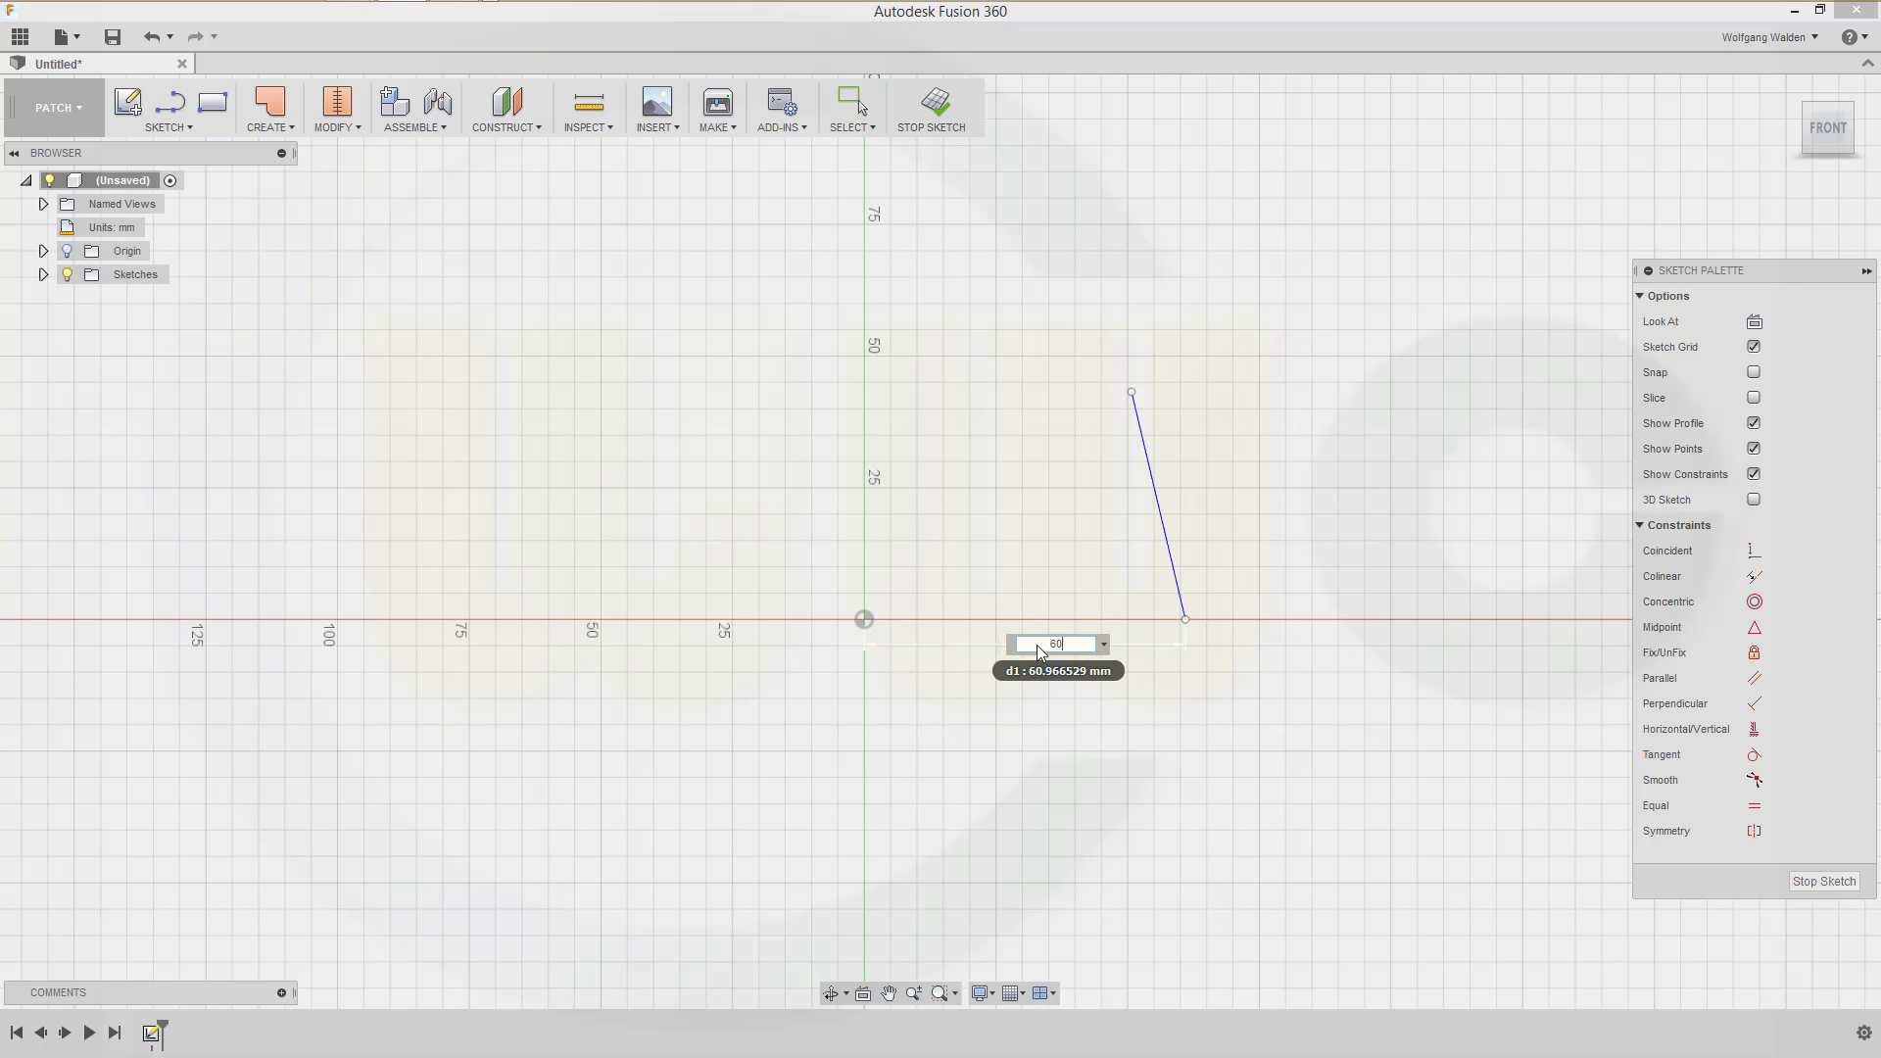
key(Return)
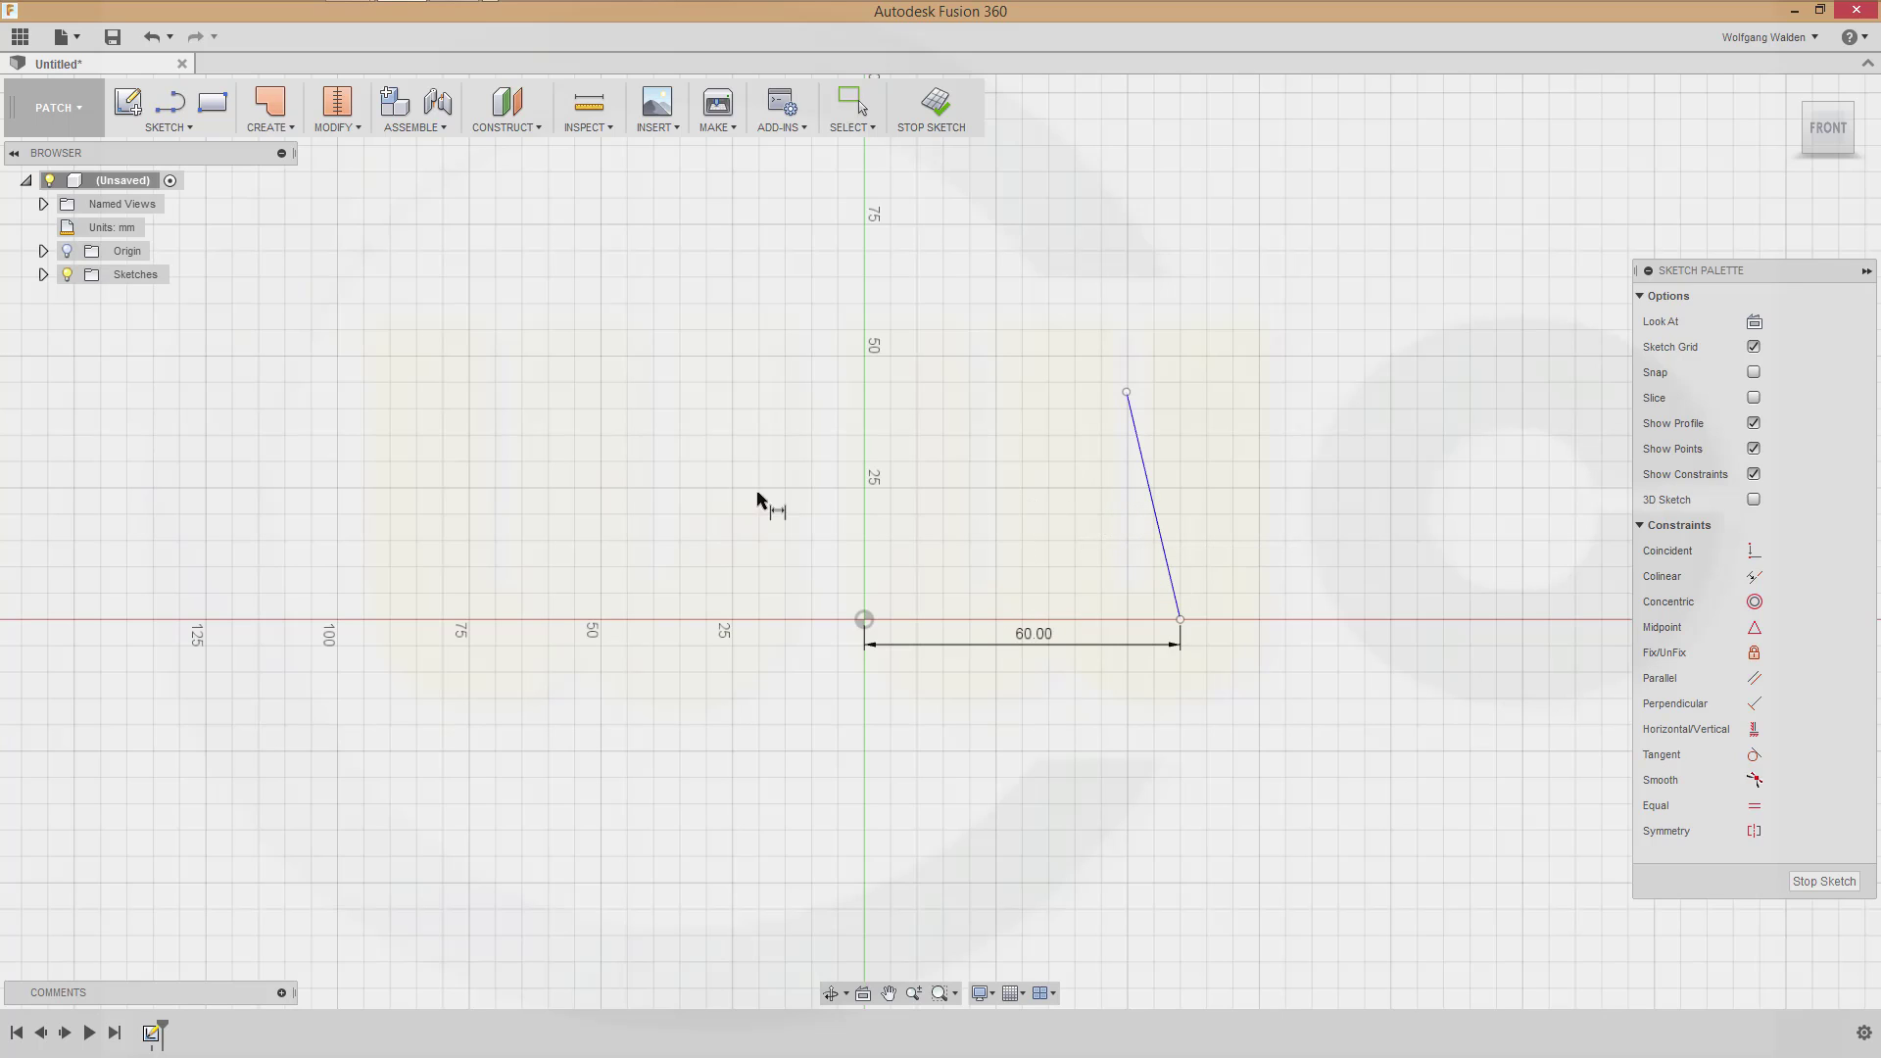
Project the X axis into the sketch and make it a construction line
click(192, 125)
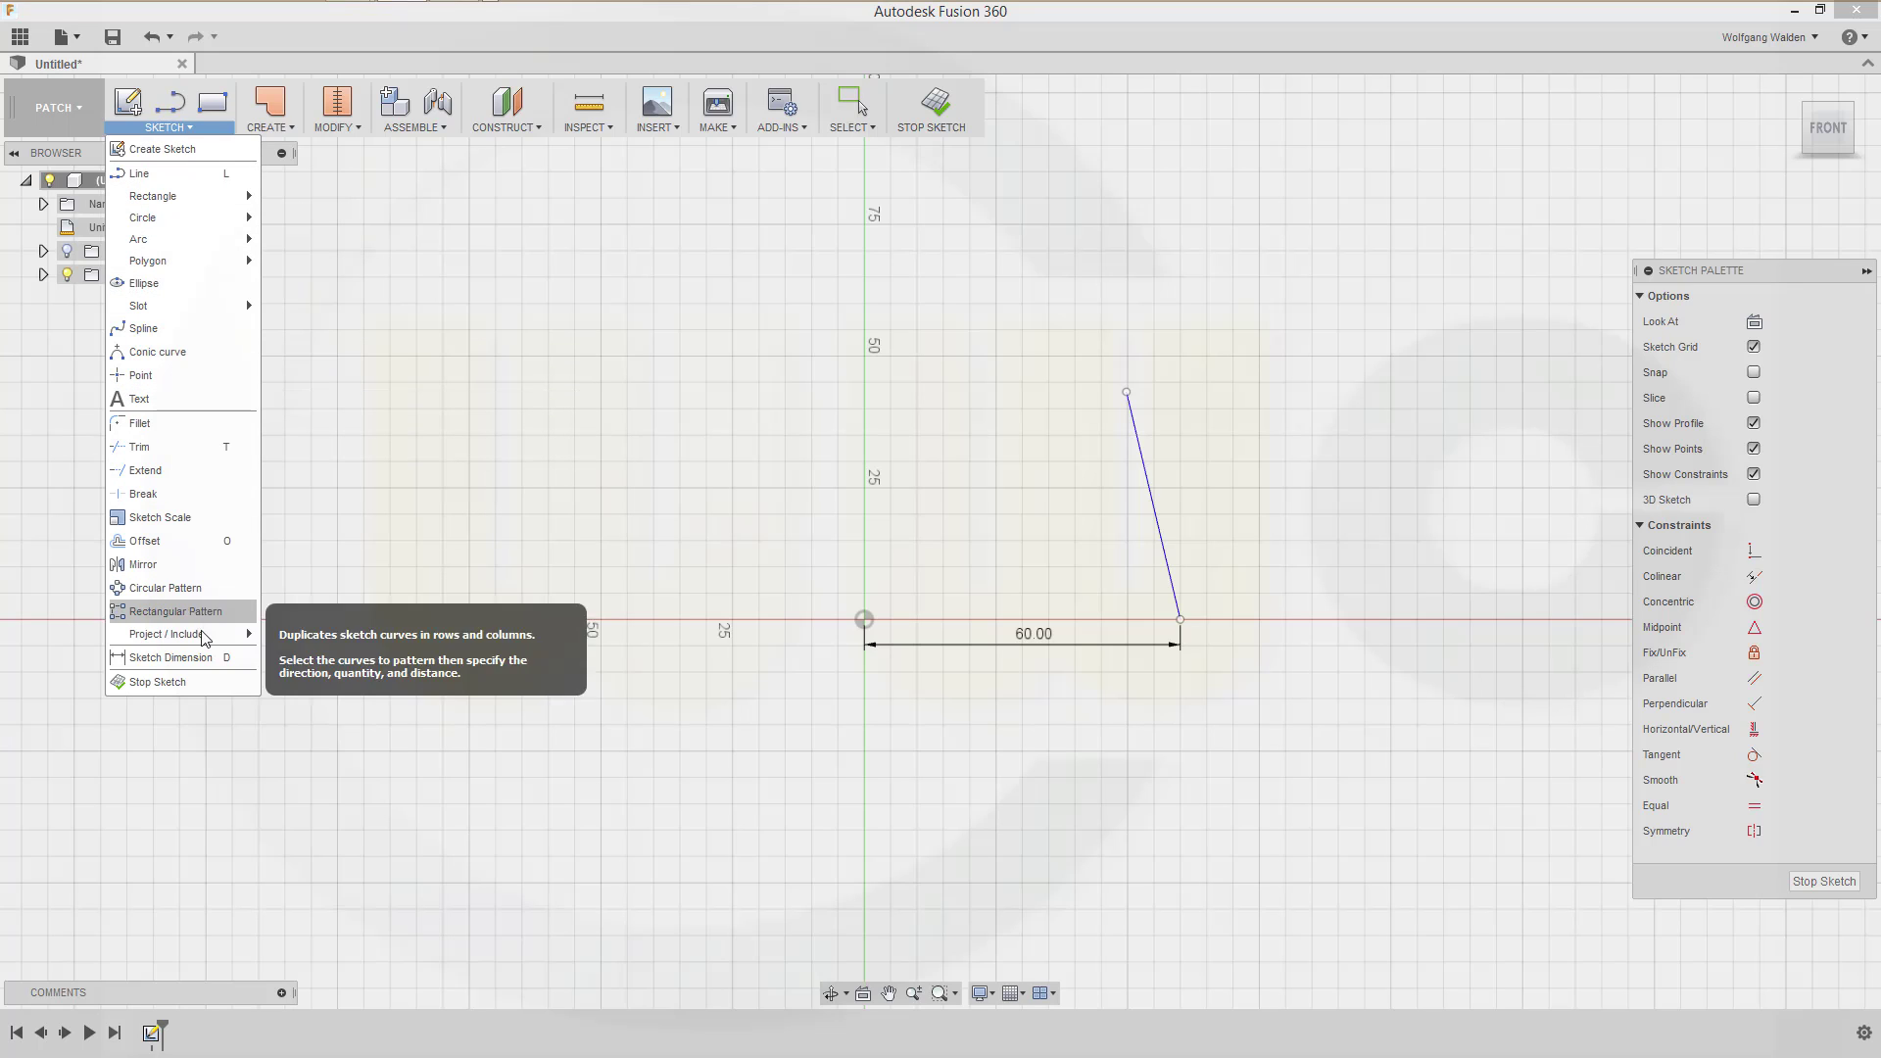
mouse_move(205, 642)
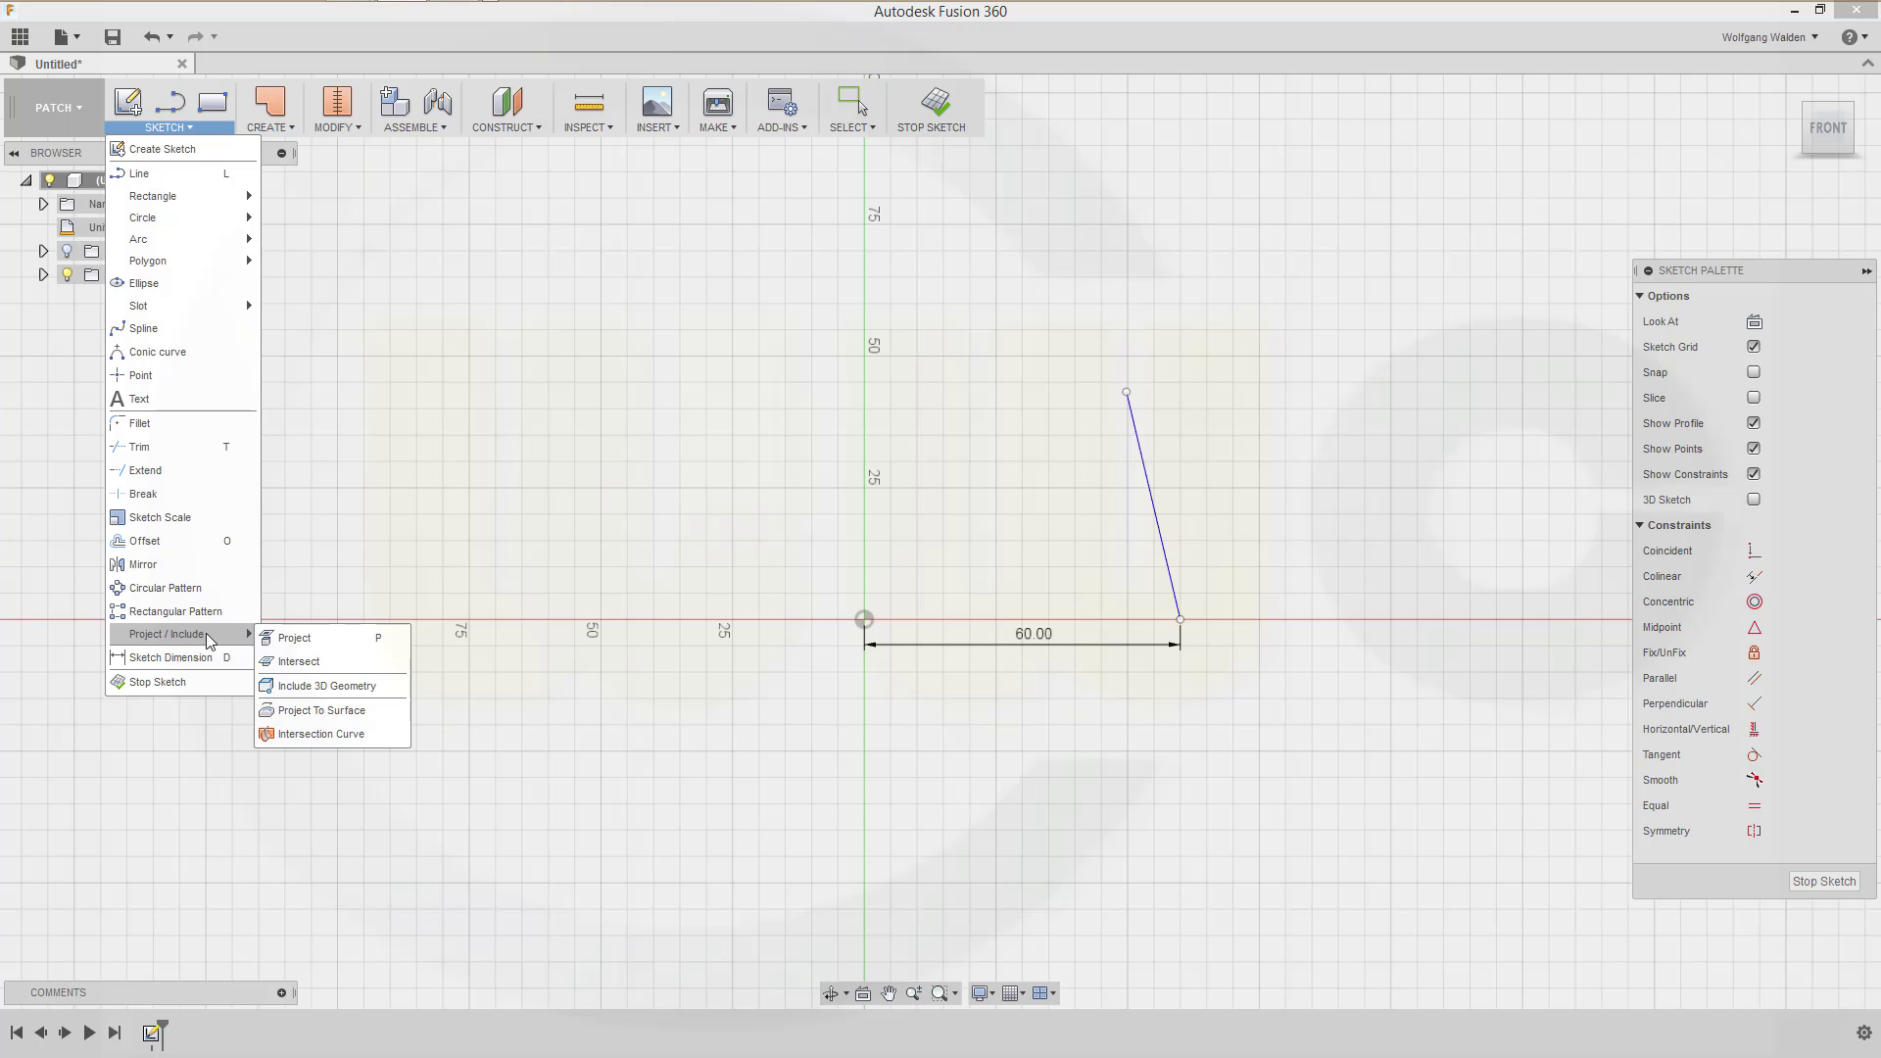
click(275, 639)
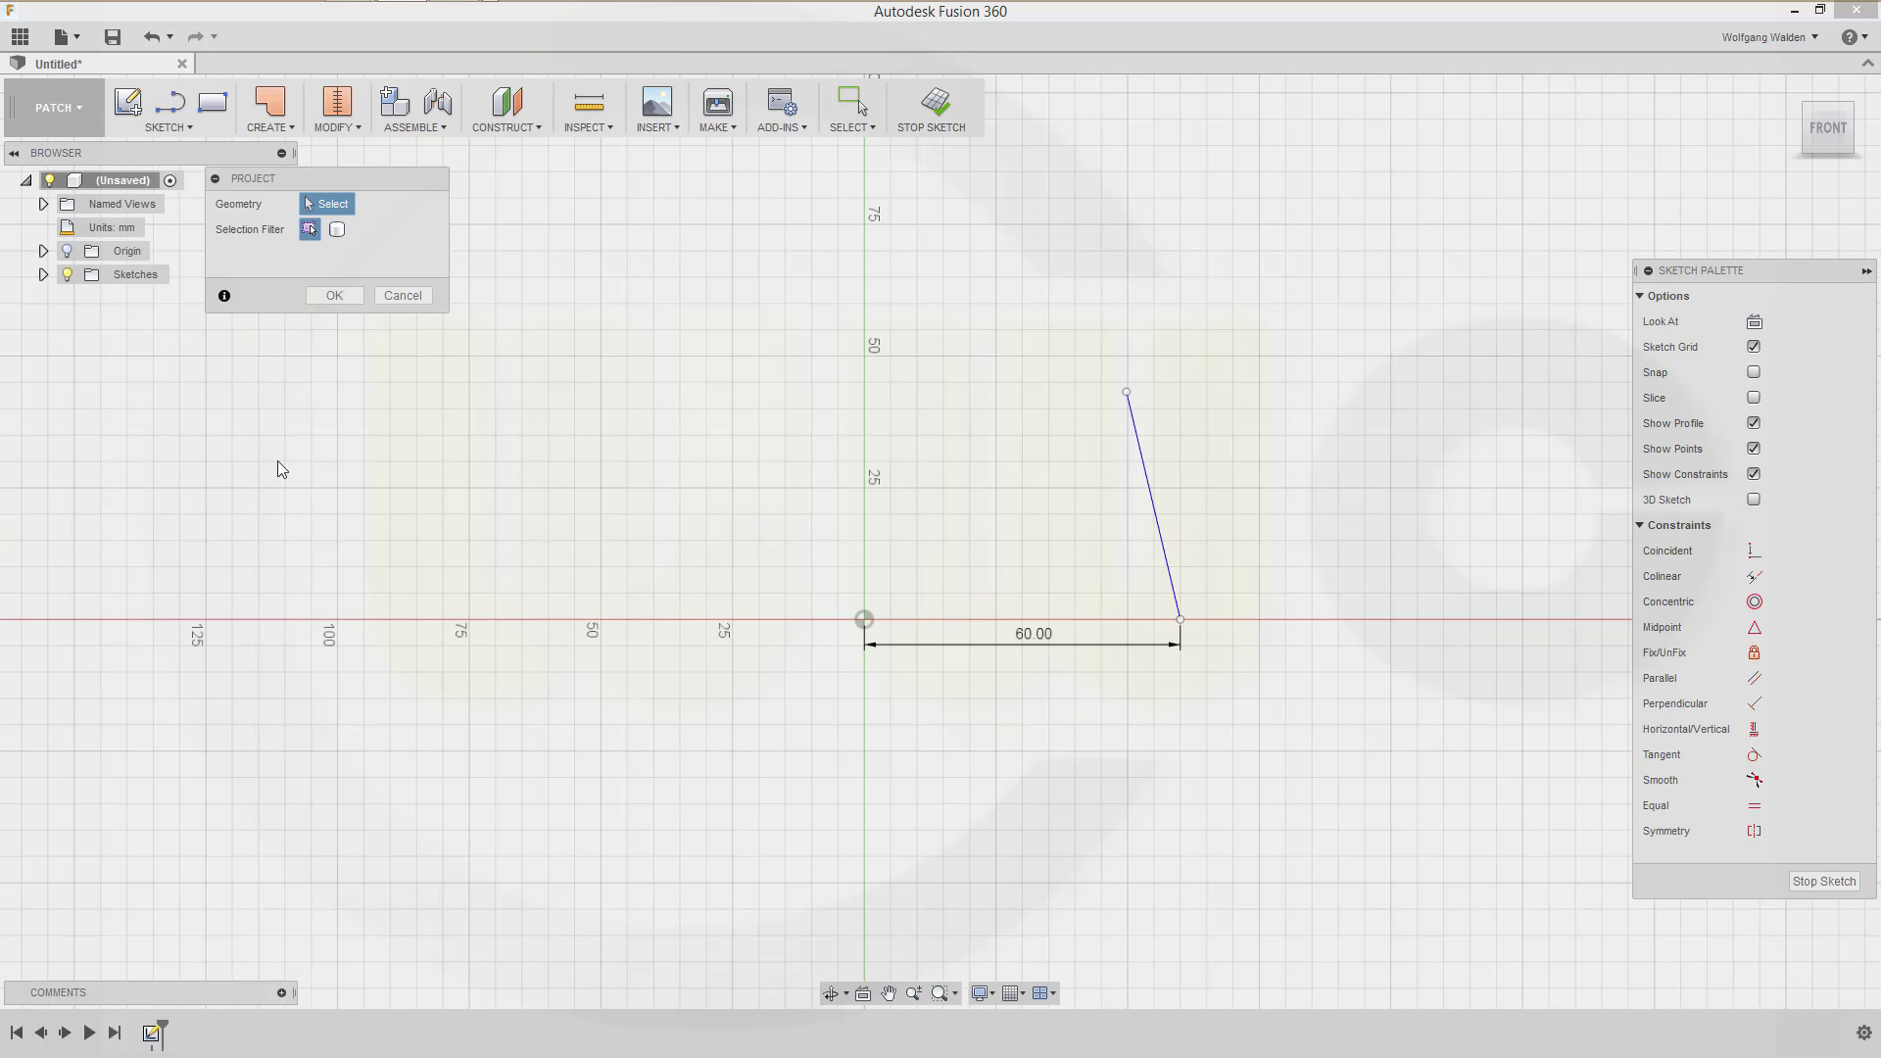
click(44, 251)
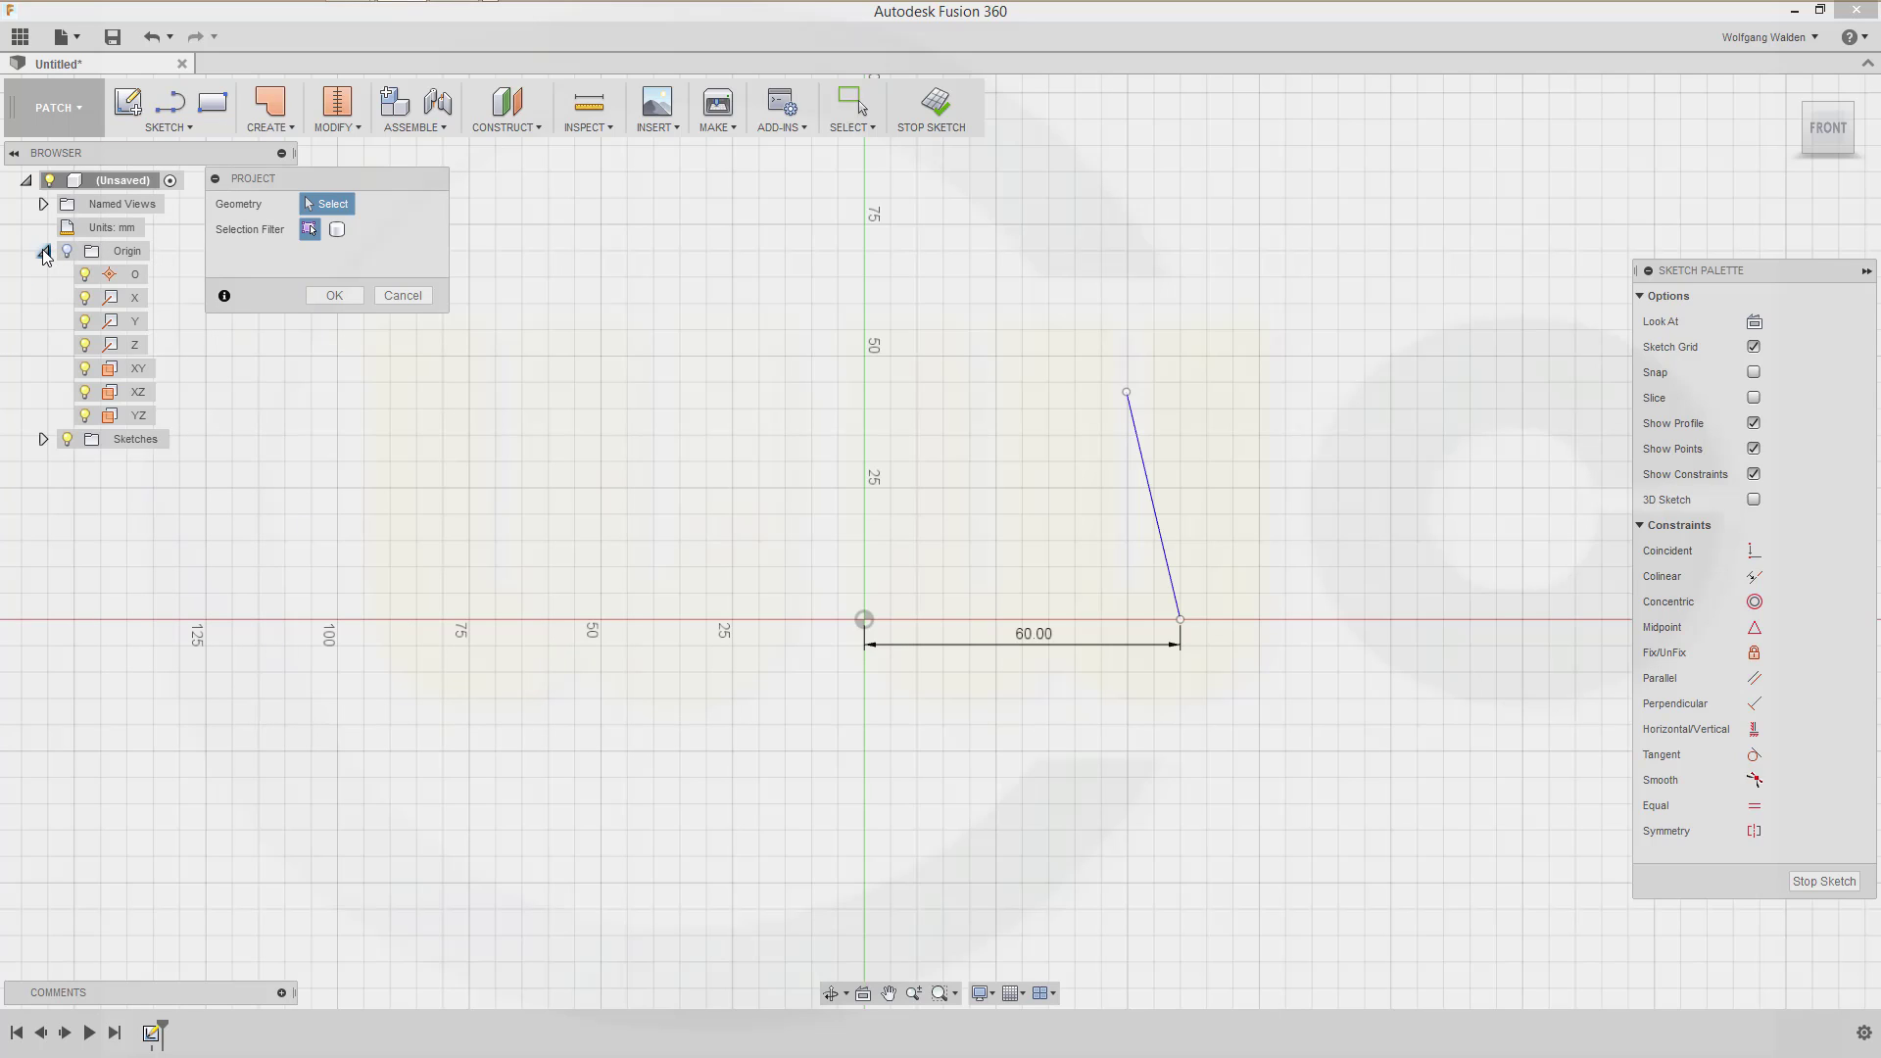
click(131, 304)
key(Return)
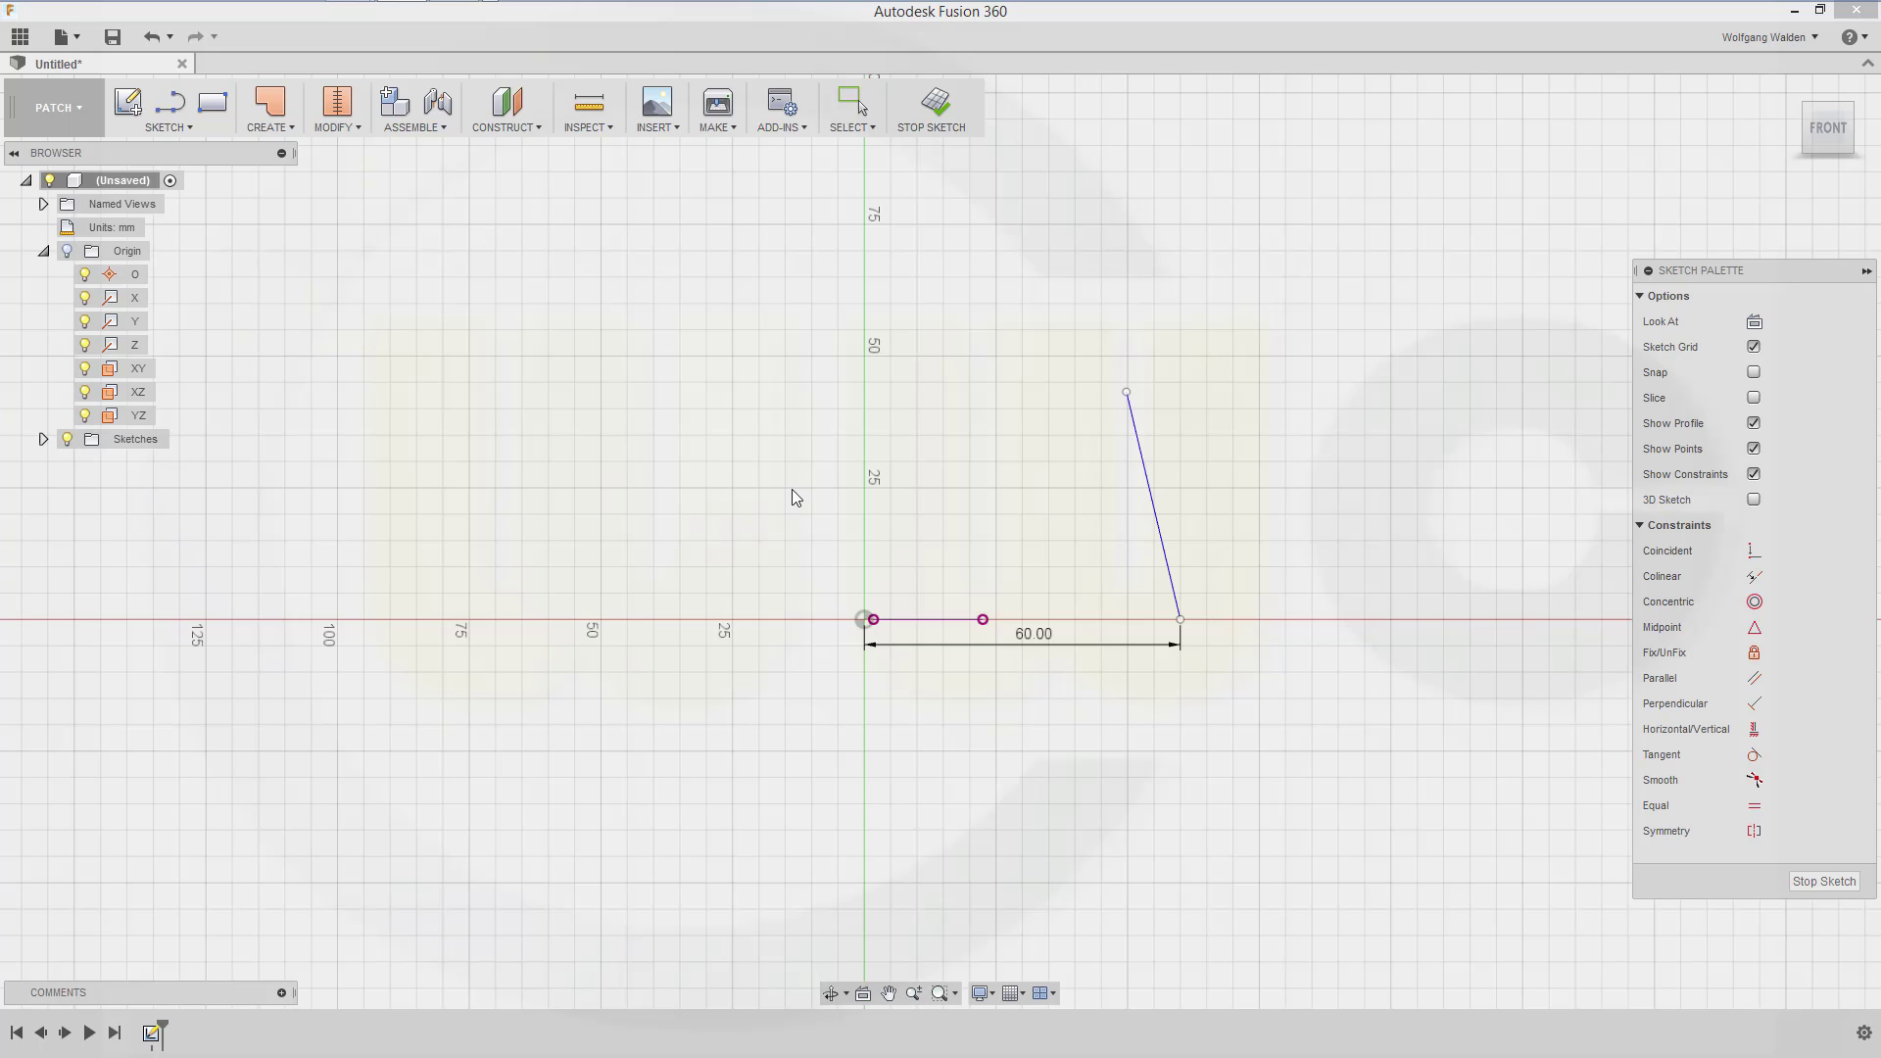
click(923, 619)
right_click(923, 615)
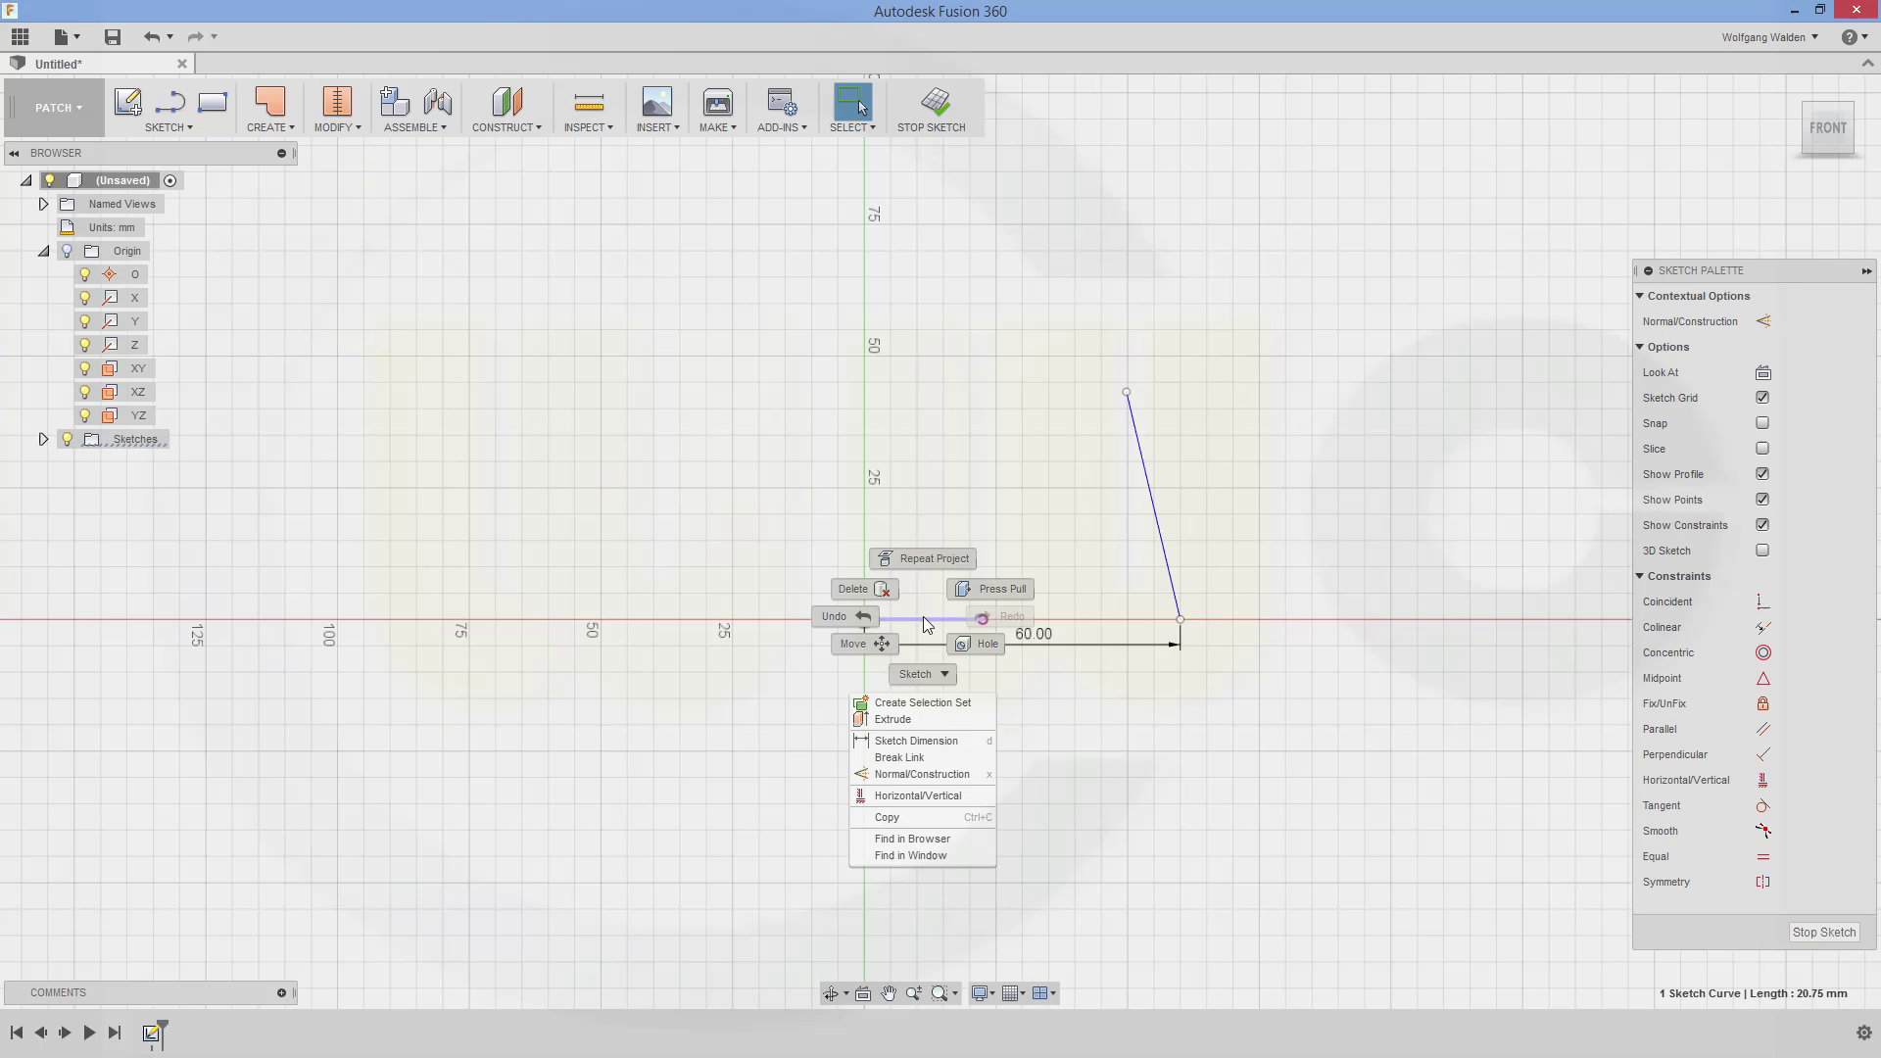
click(922, 774)
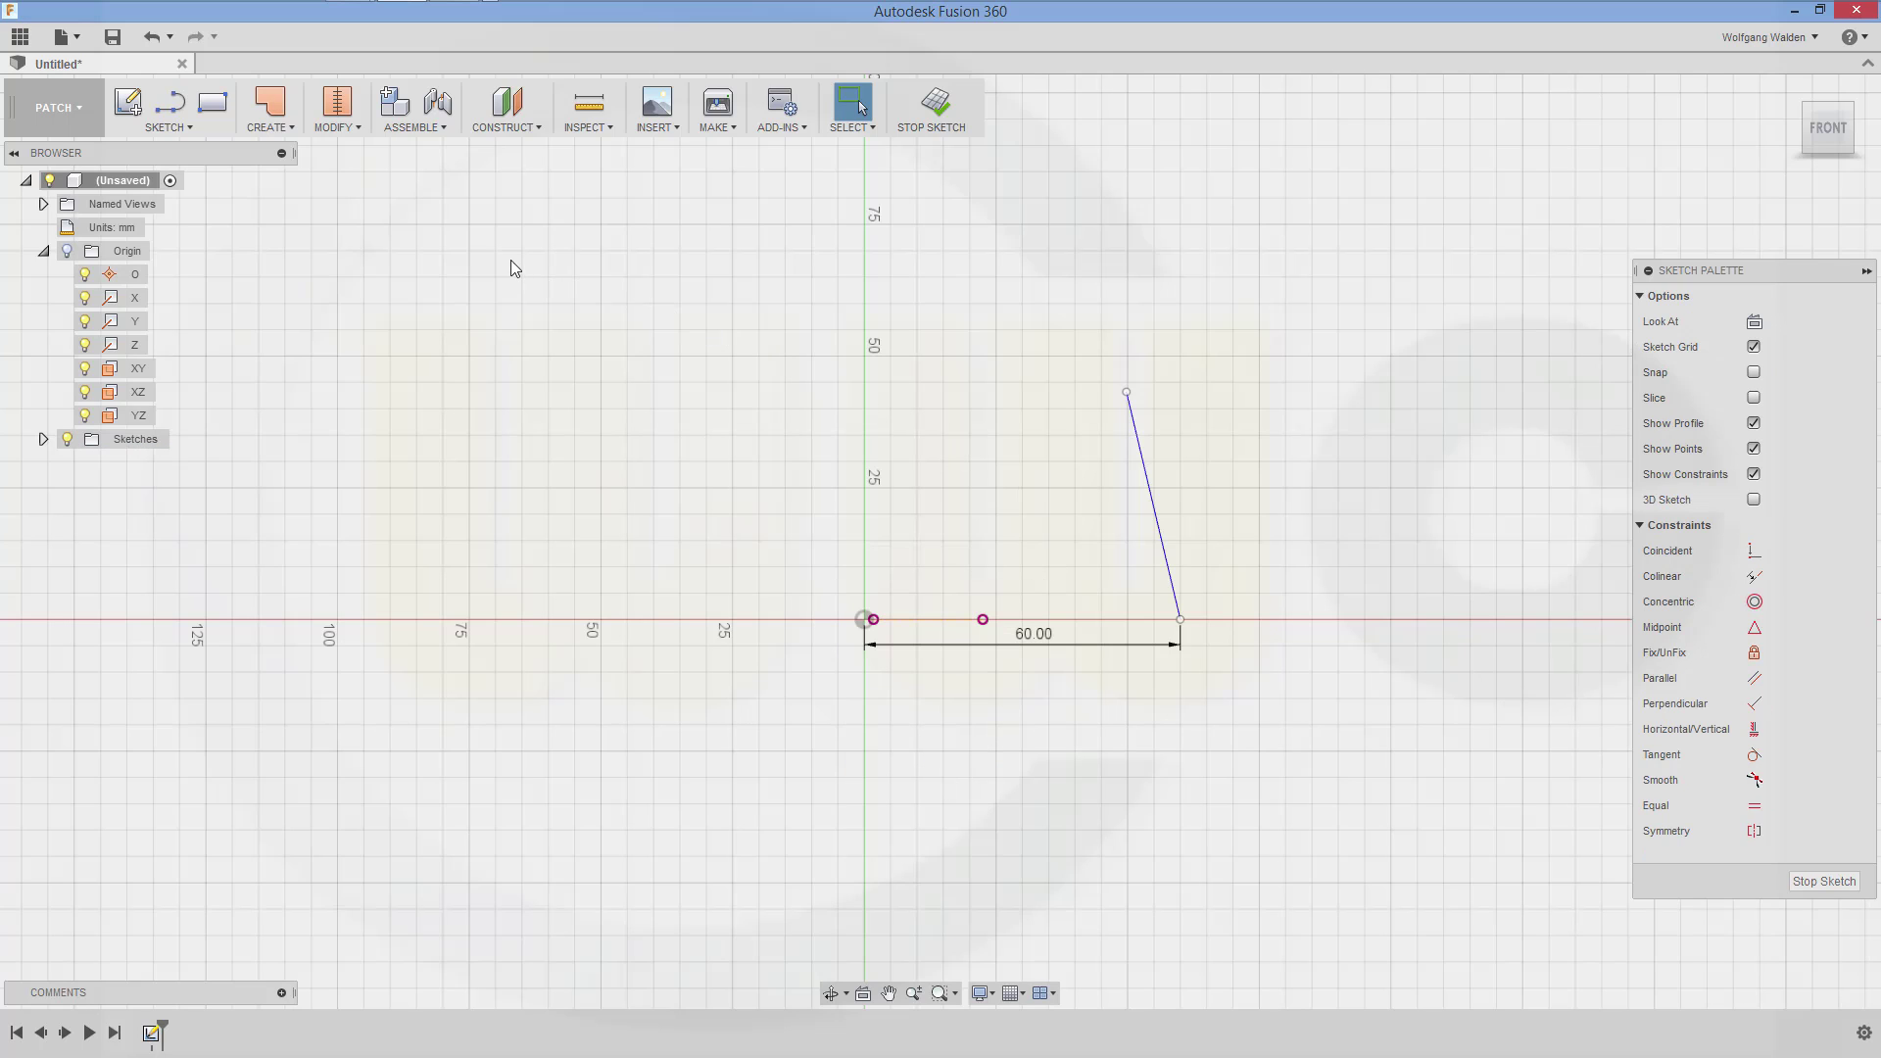
Dimension the angle between the construction axis and the slanted line to 86°
click(941, 619)
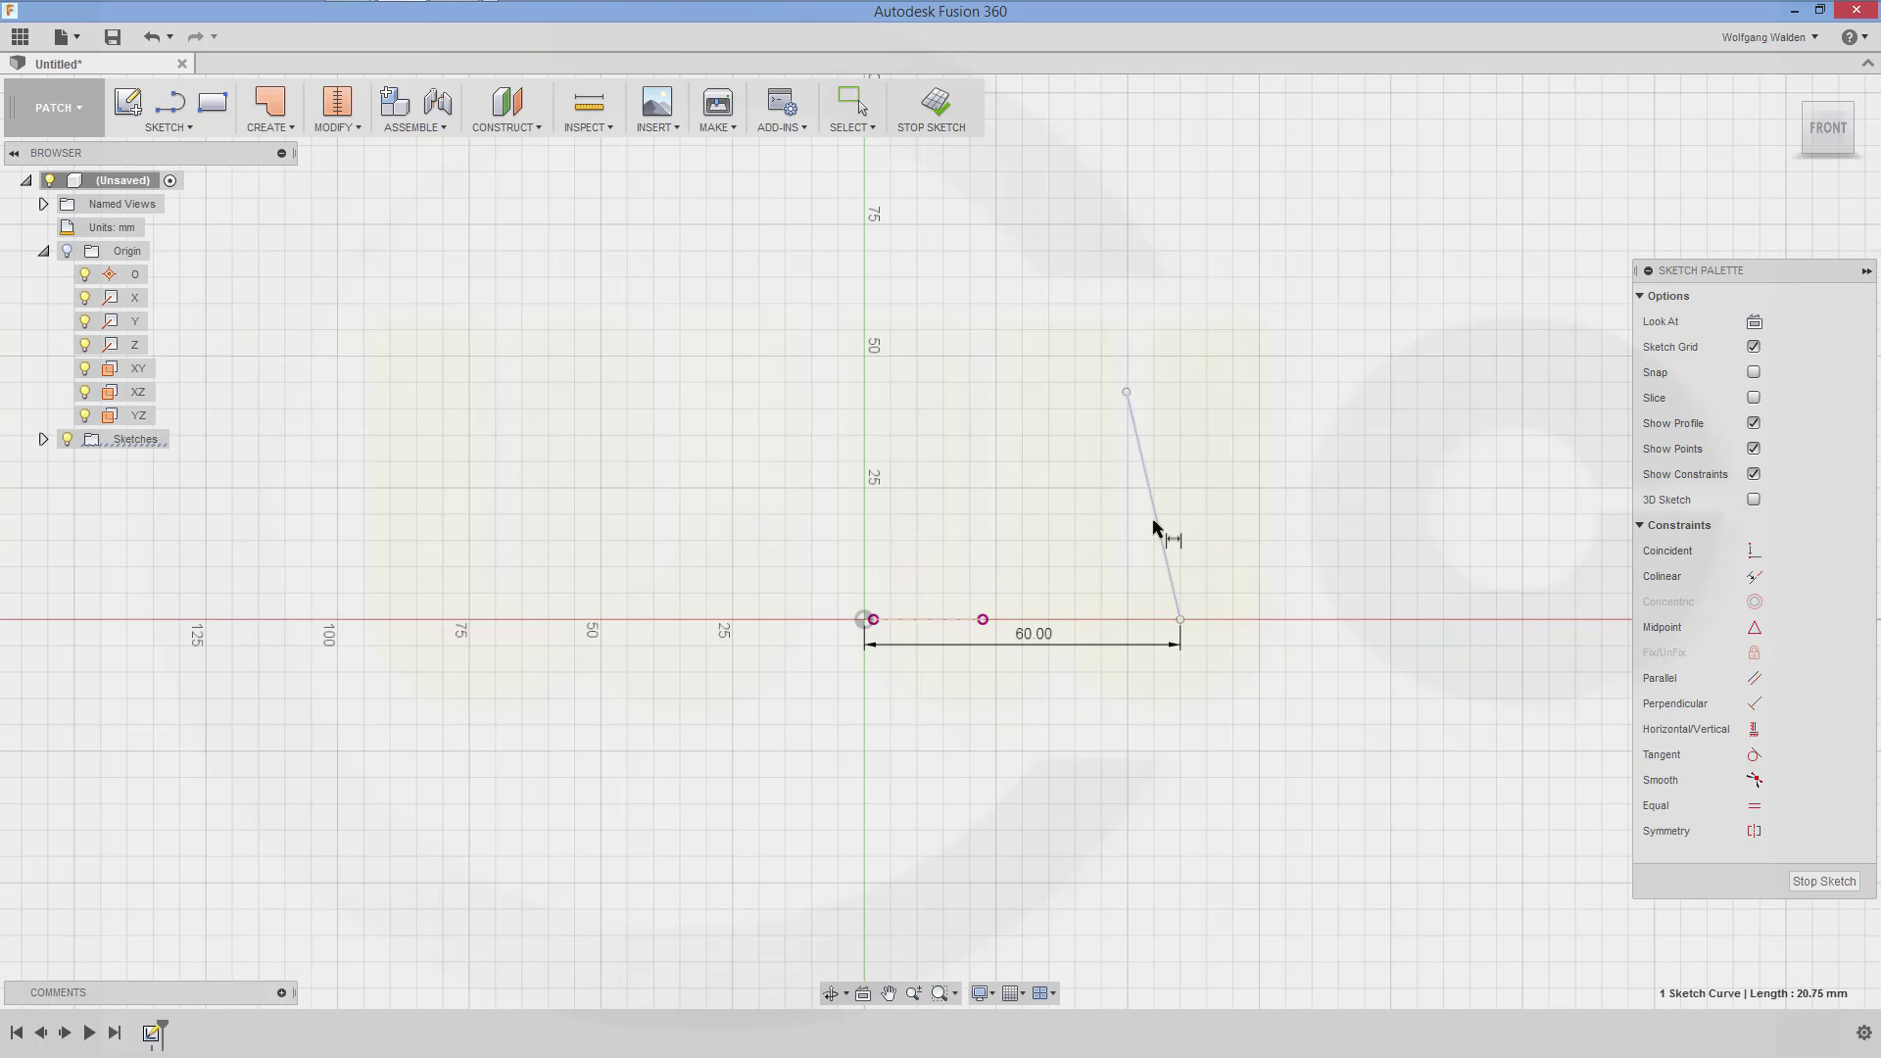
click(1159, 529)
click(1101, 555)
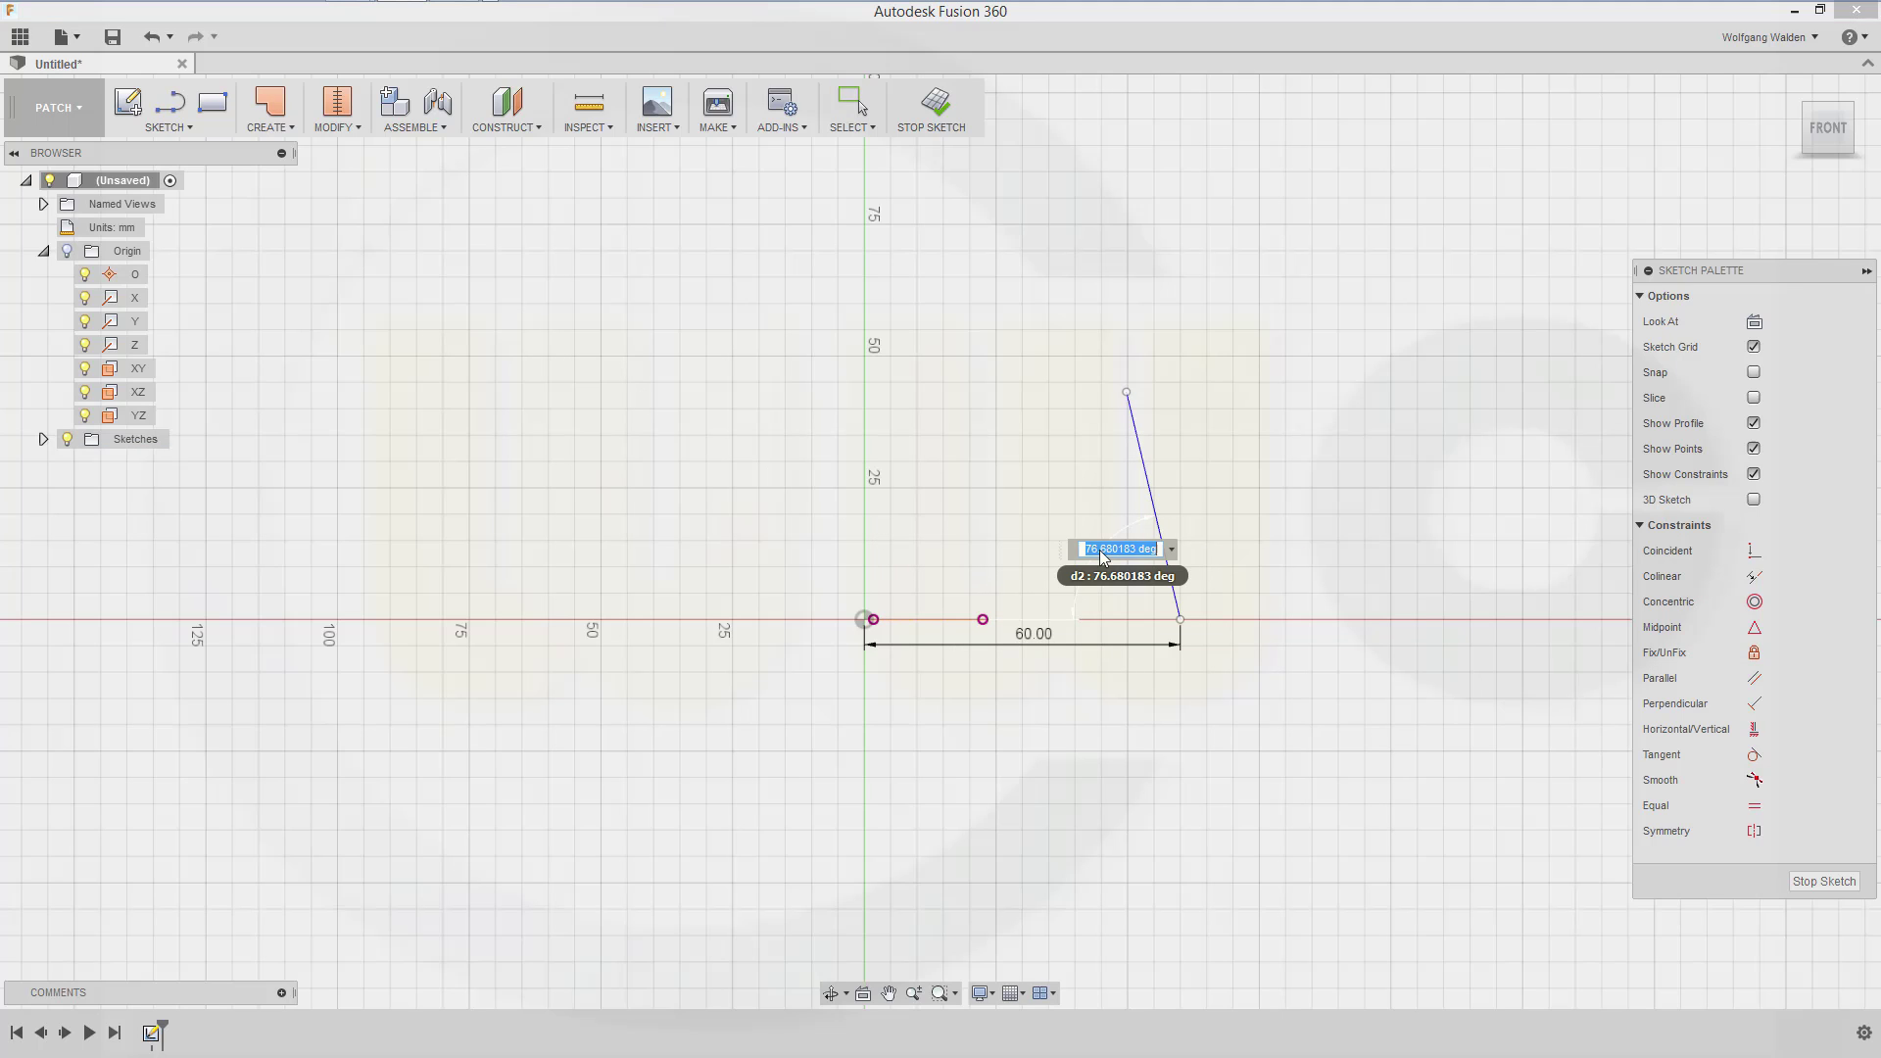
text(86)
key(Return)
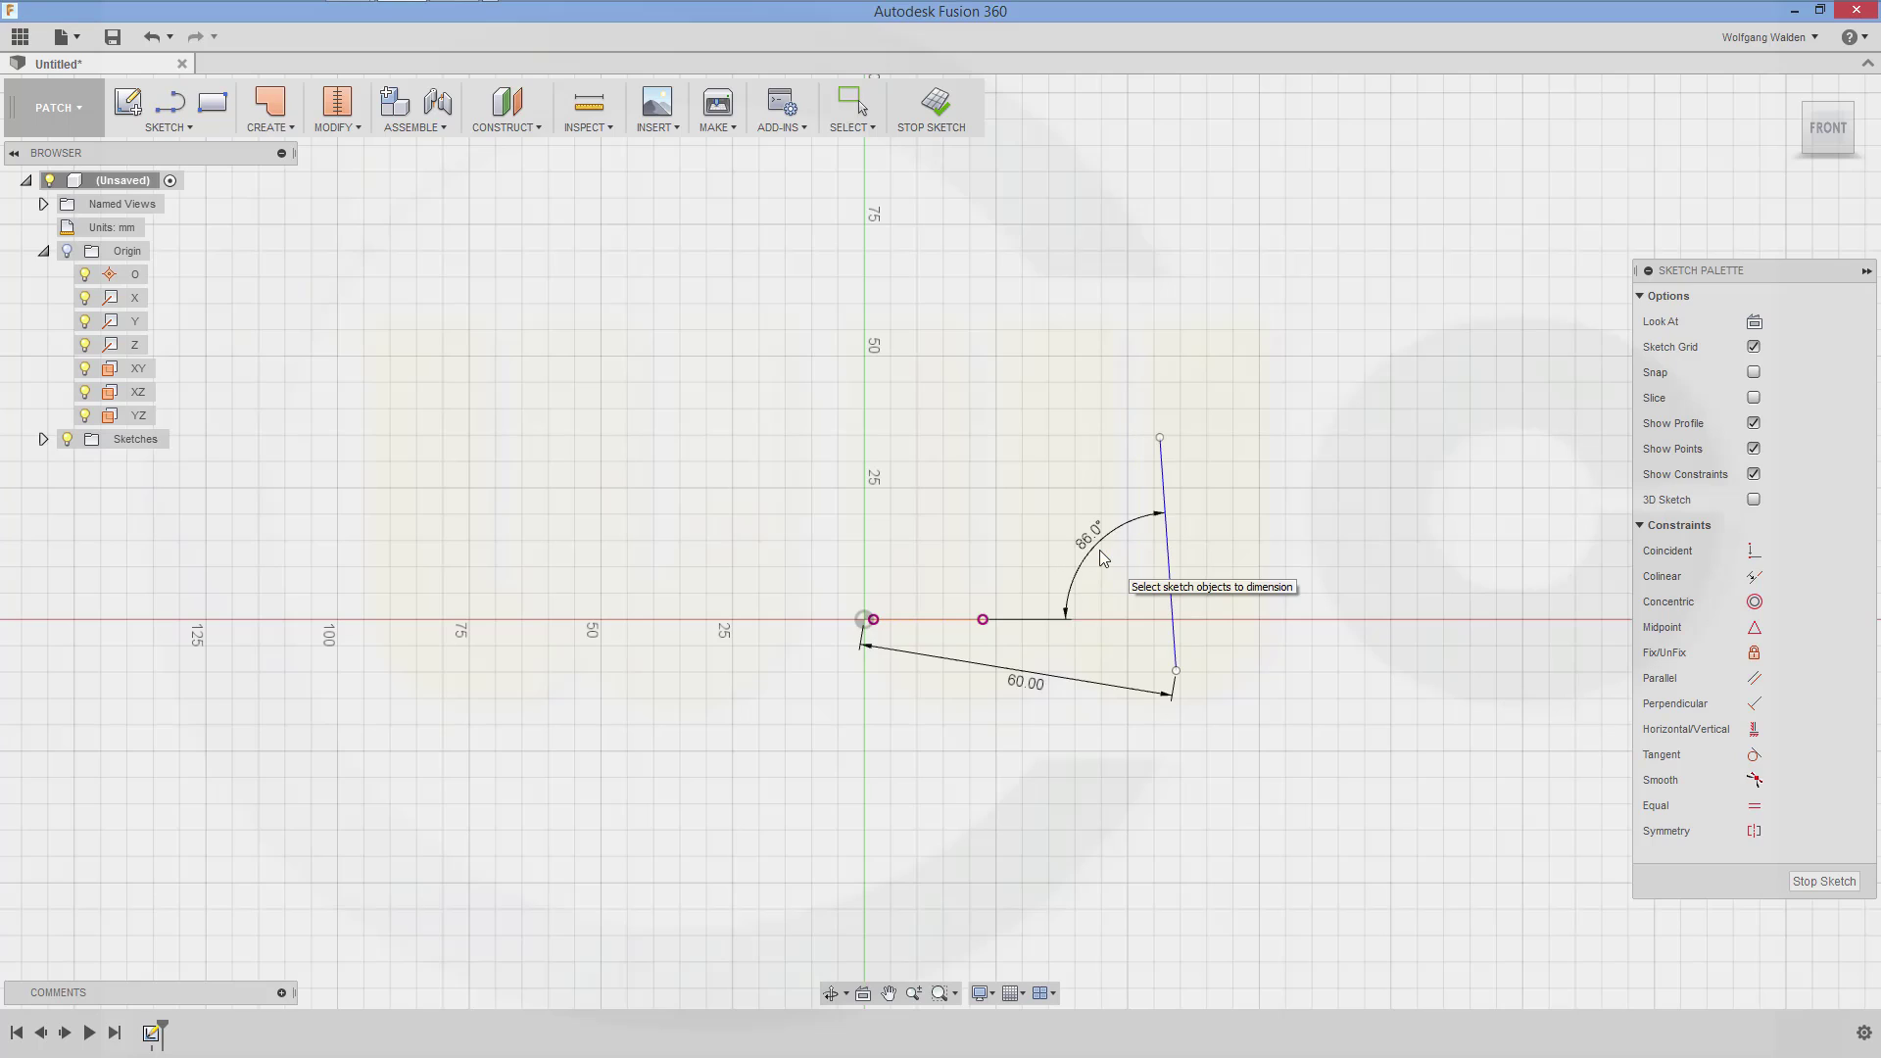
key(Escape)
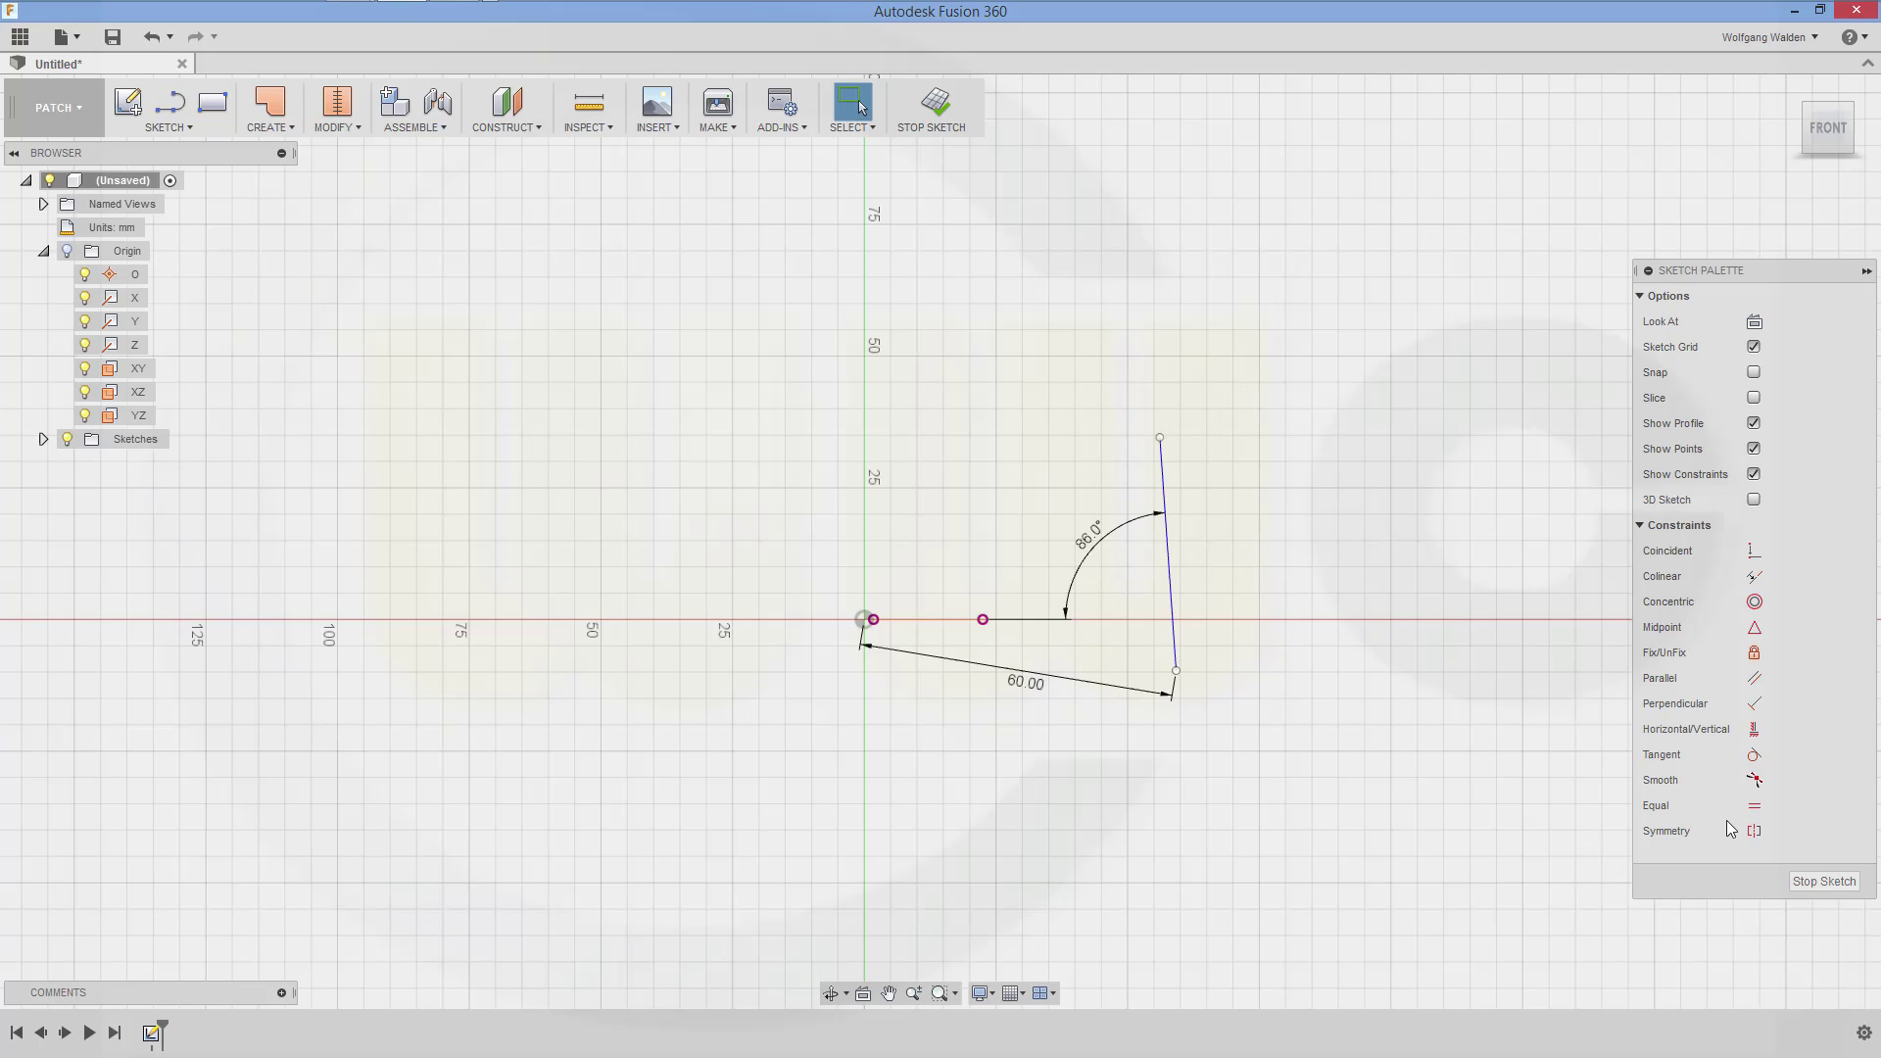
Constrain the line's lower endpoint horizontal with the origin
click(1753, 729)
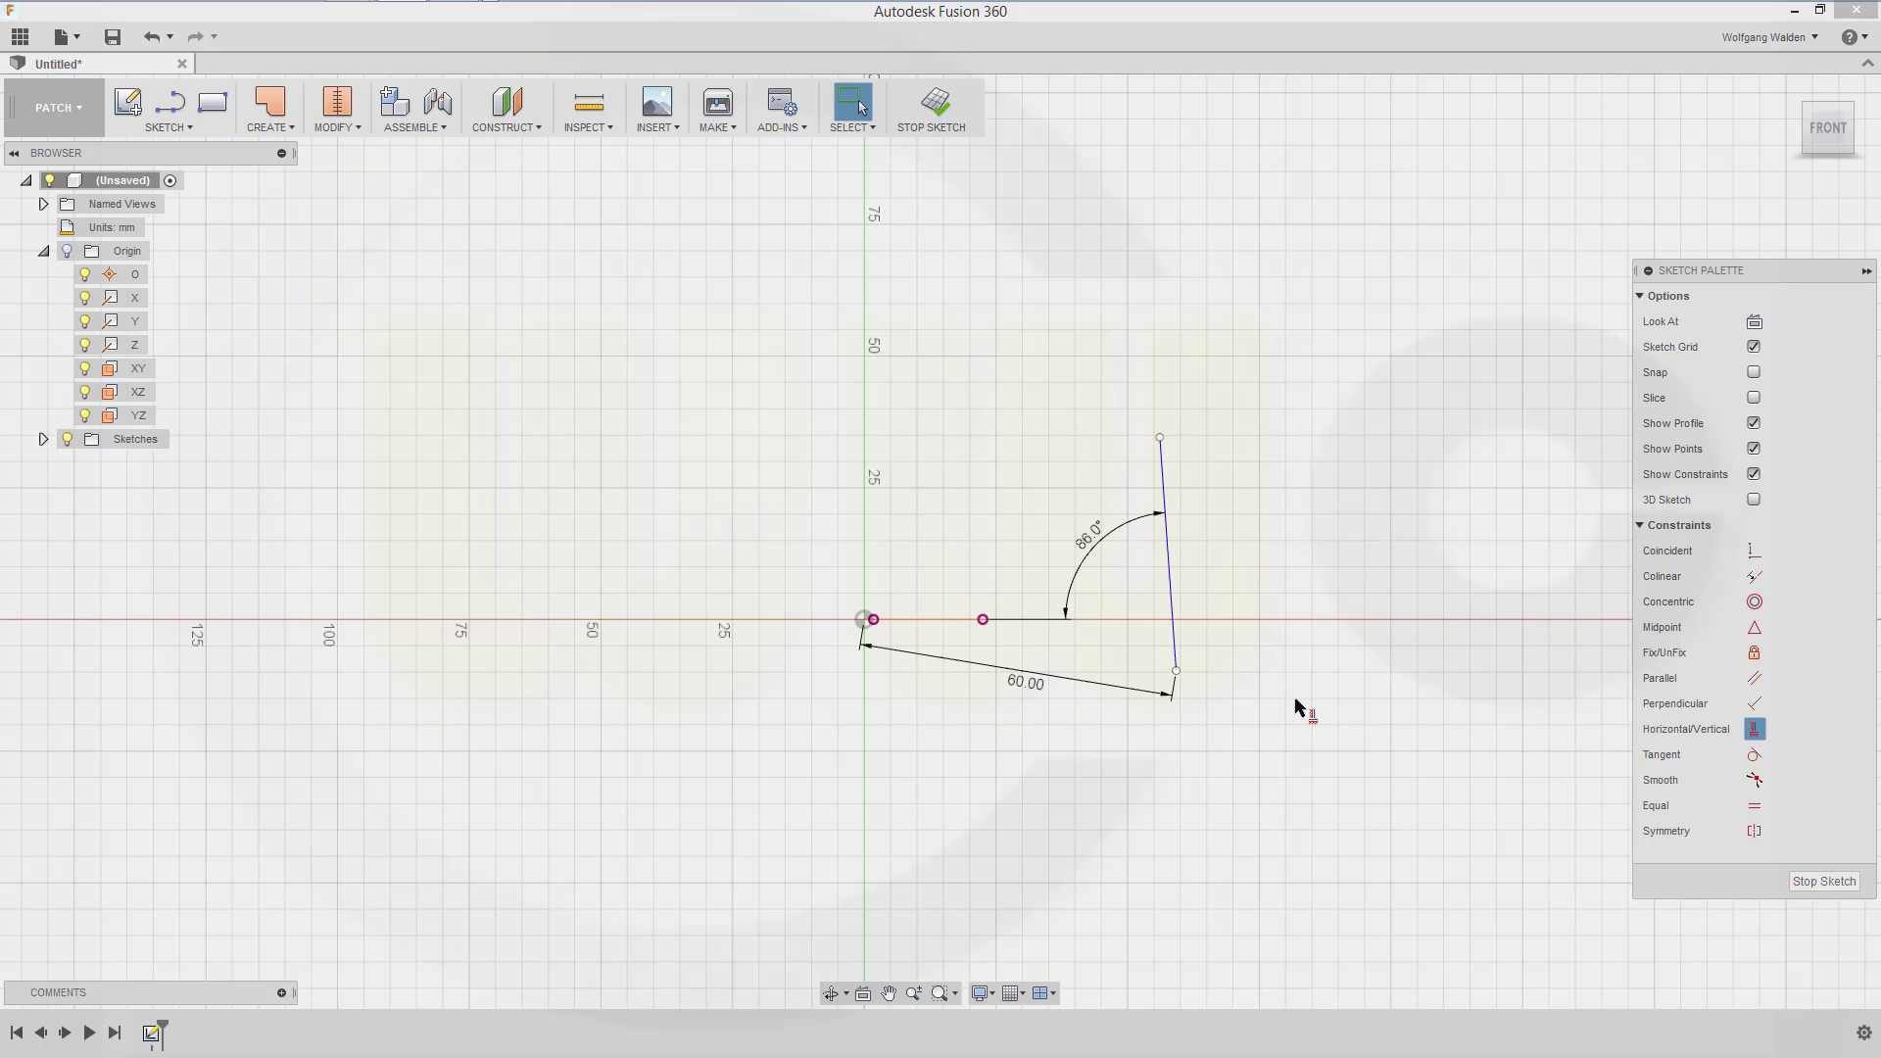
click(1177, 672)
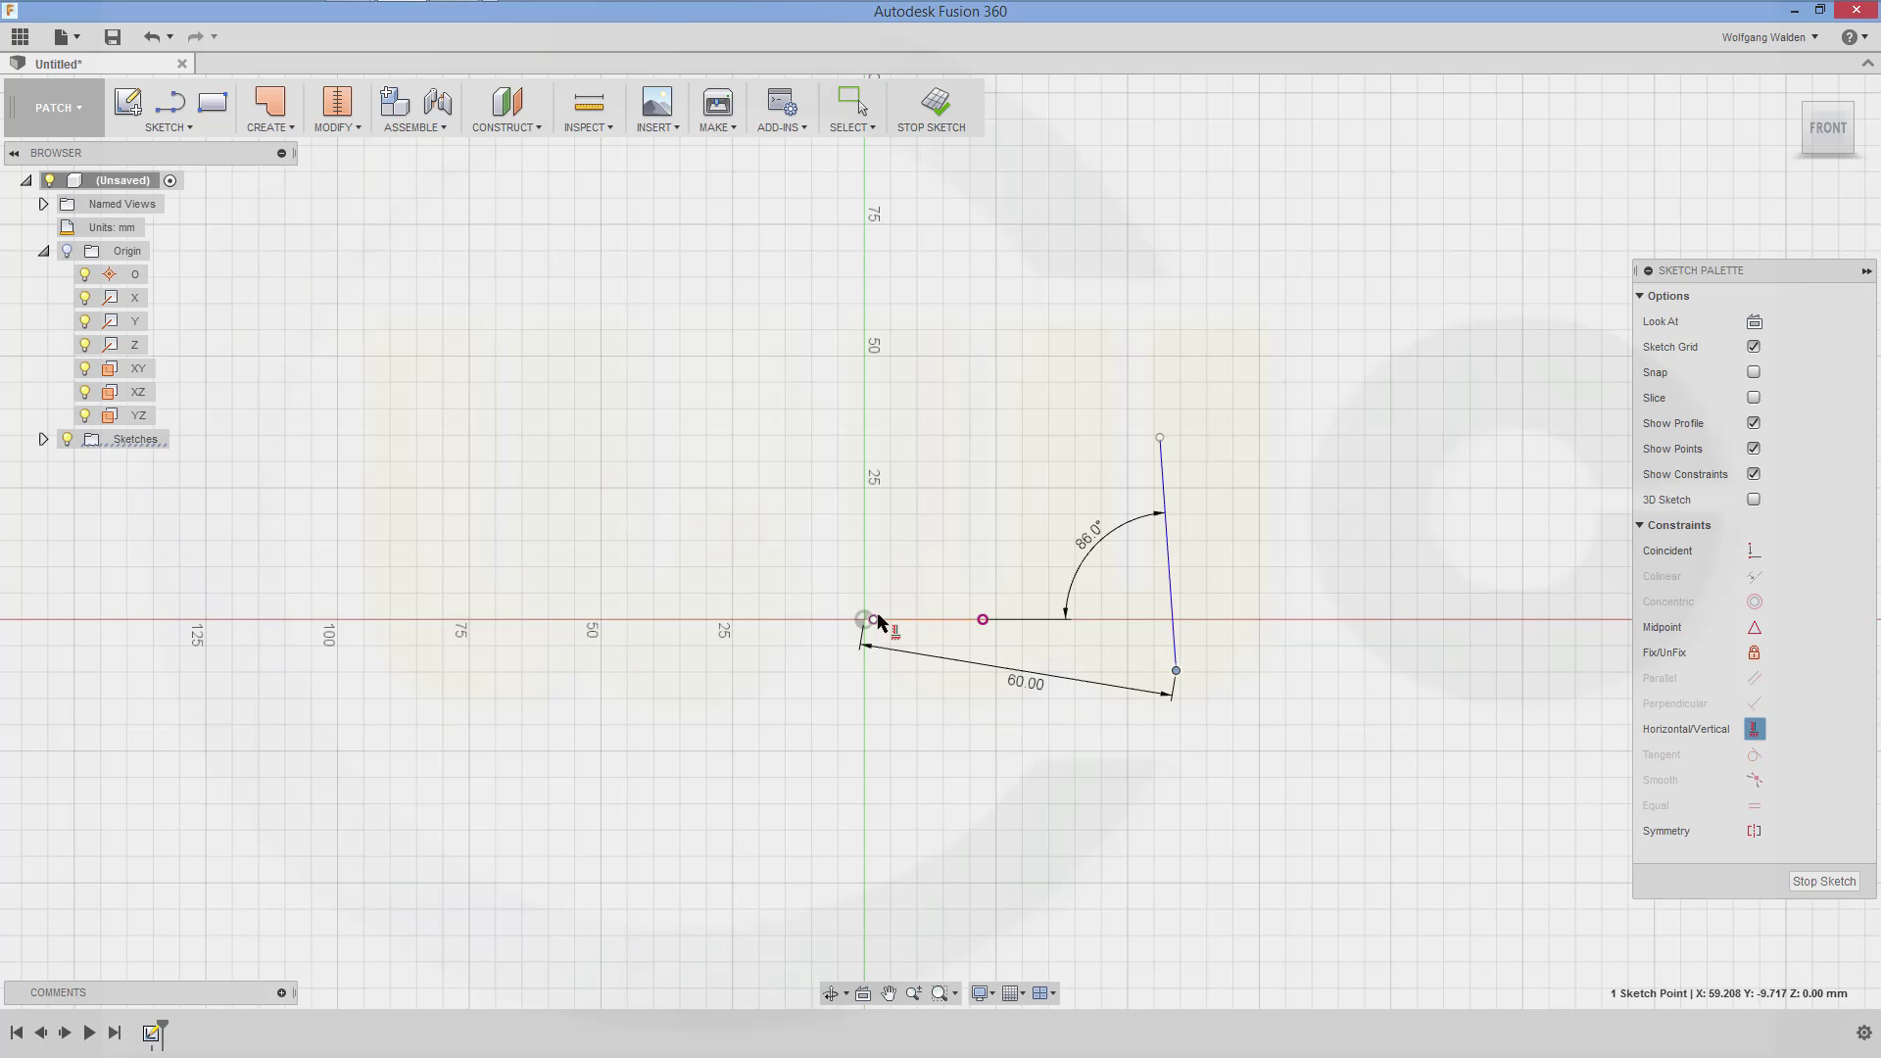
click(875, 619)
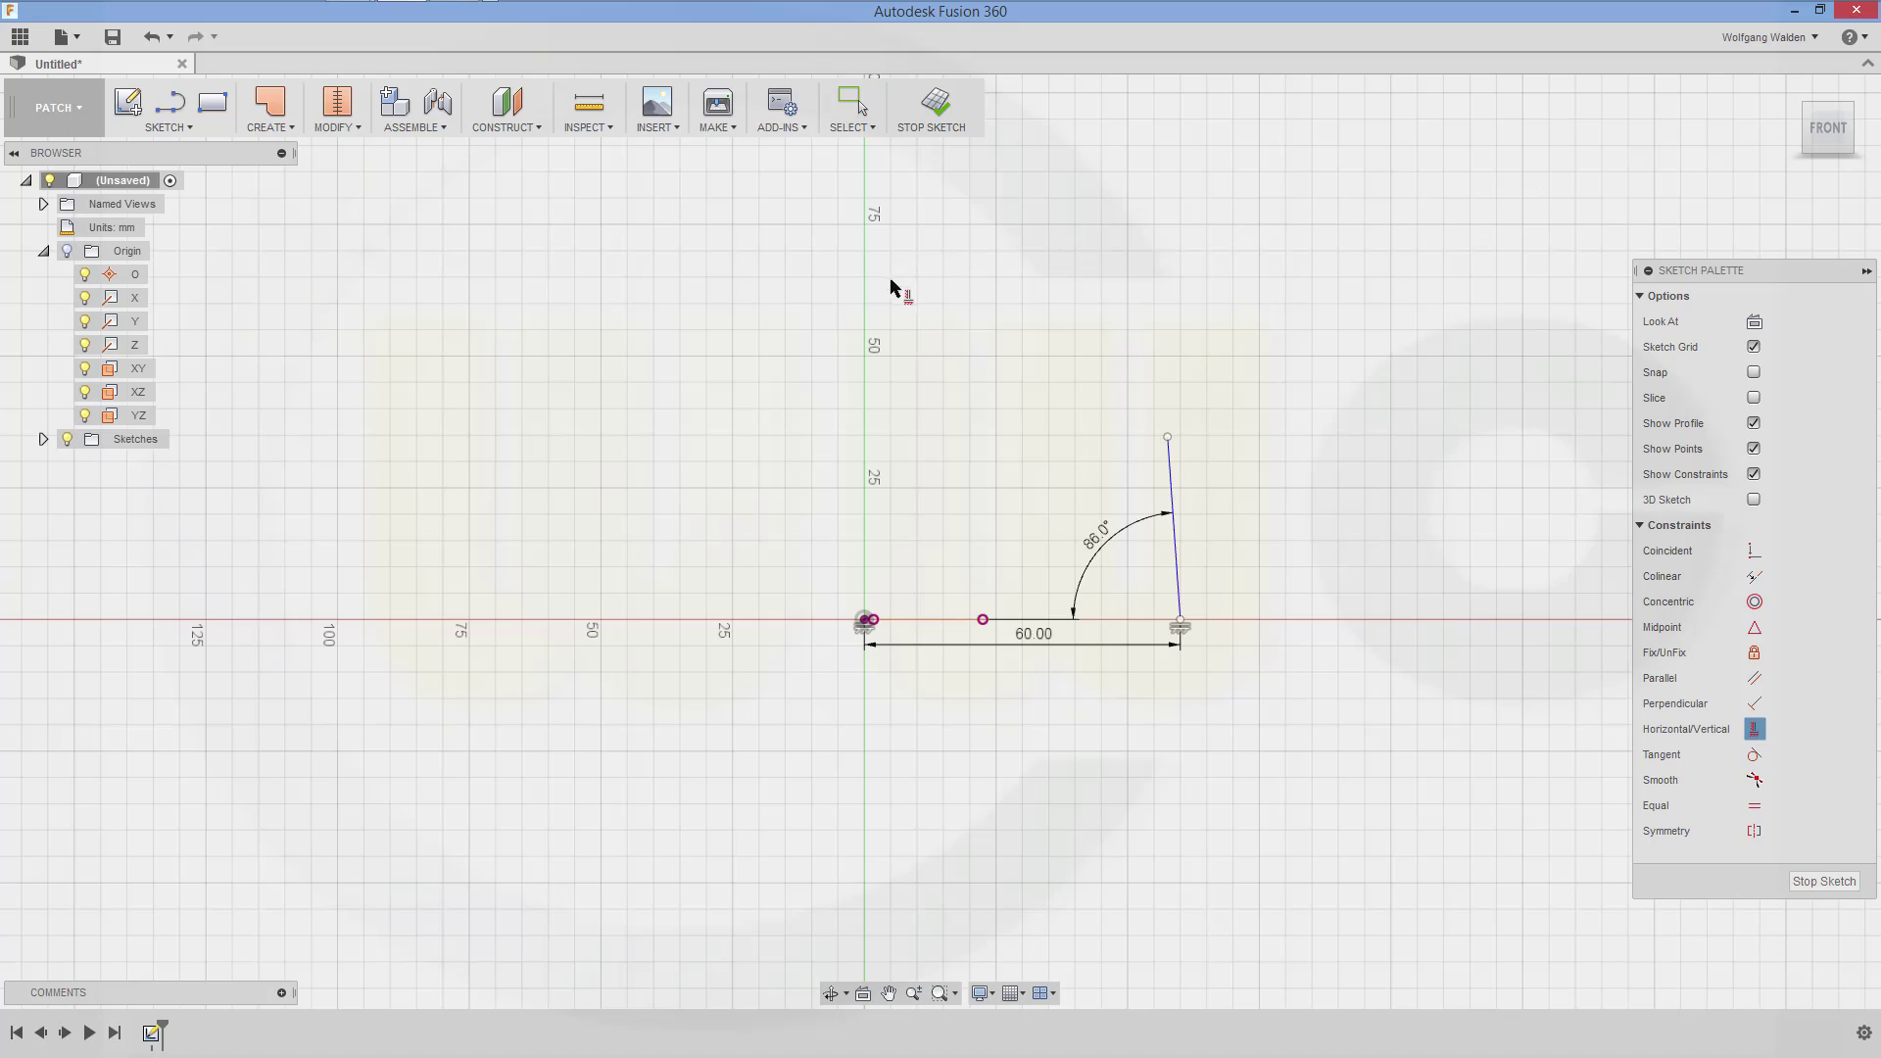
Finish the sketch and revolve the slanted line 90° about the Y axis into a surface
click(1813, 882)
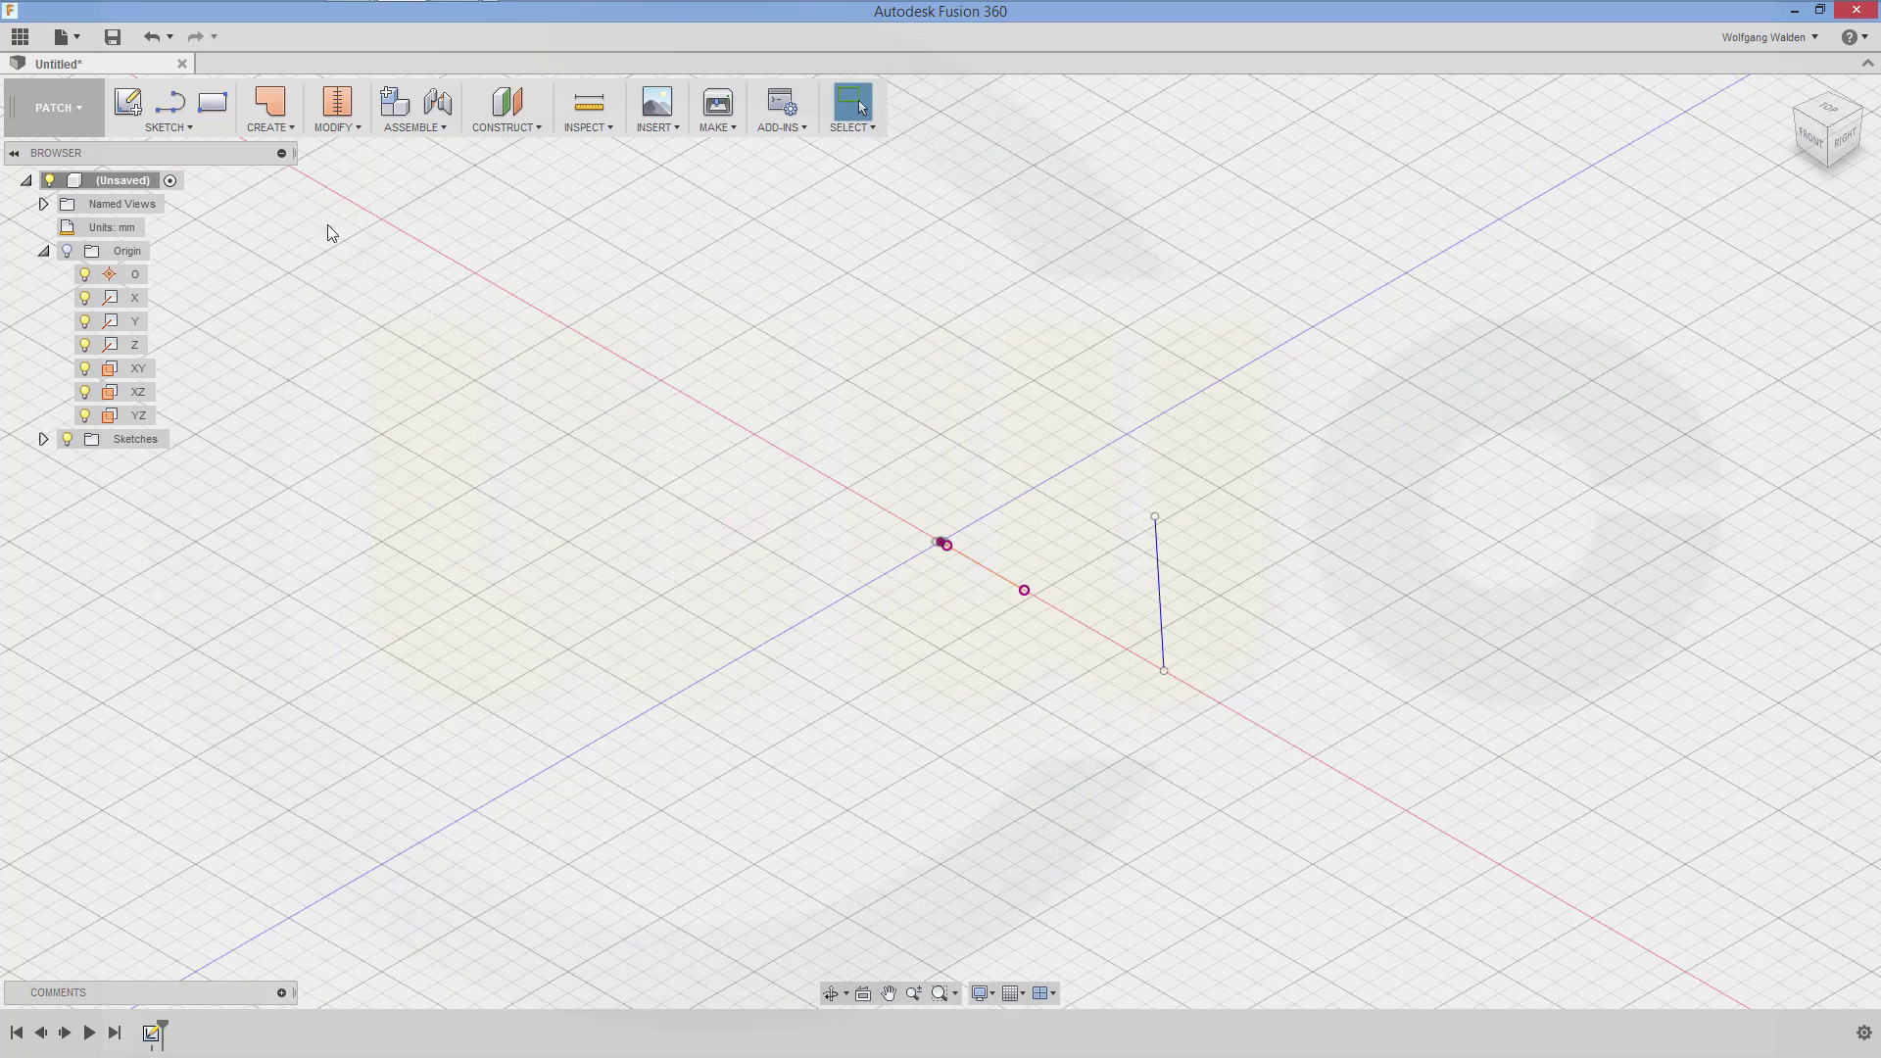
click(291, 129)
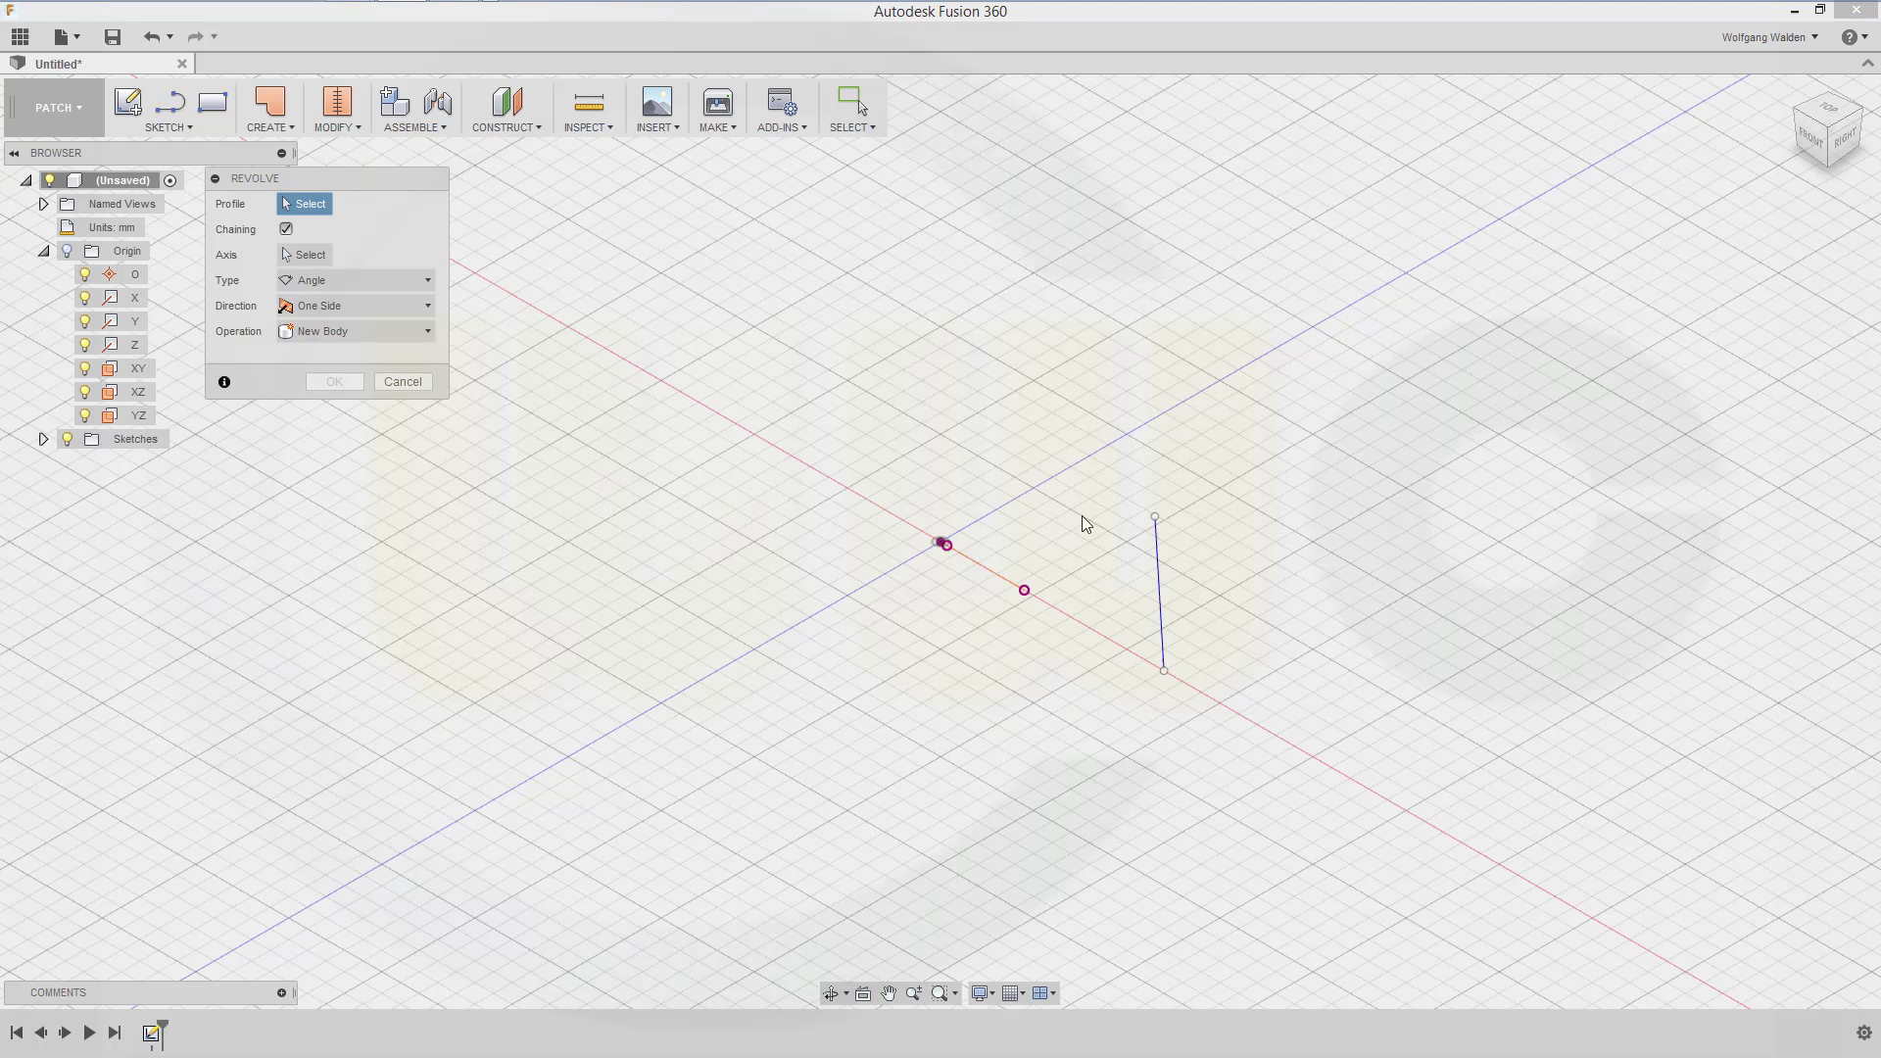
click(1160, 573)
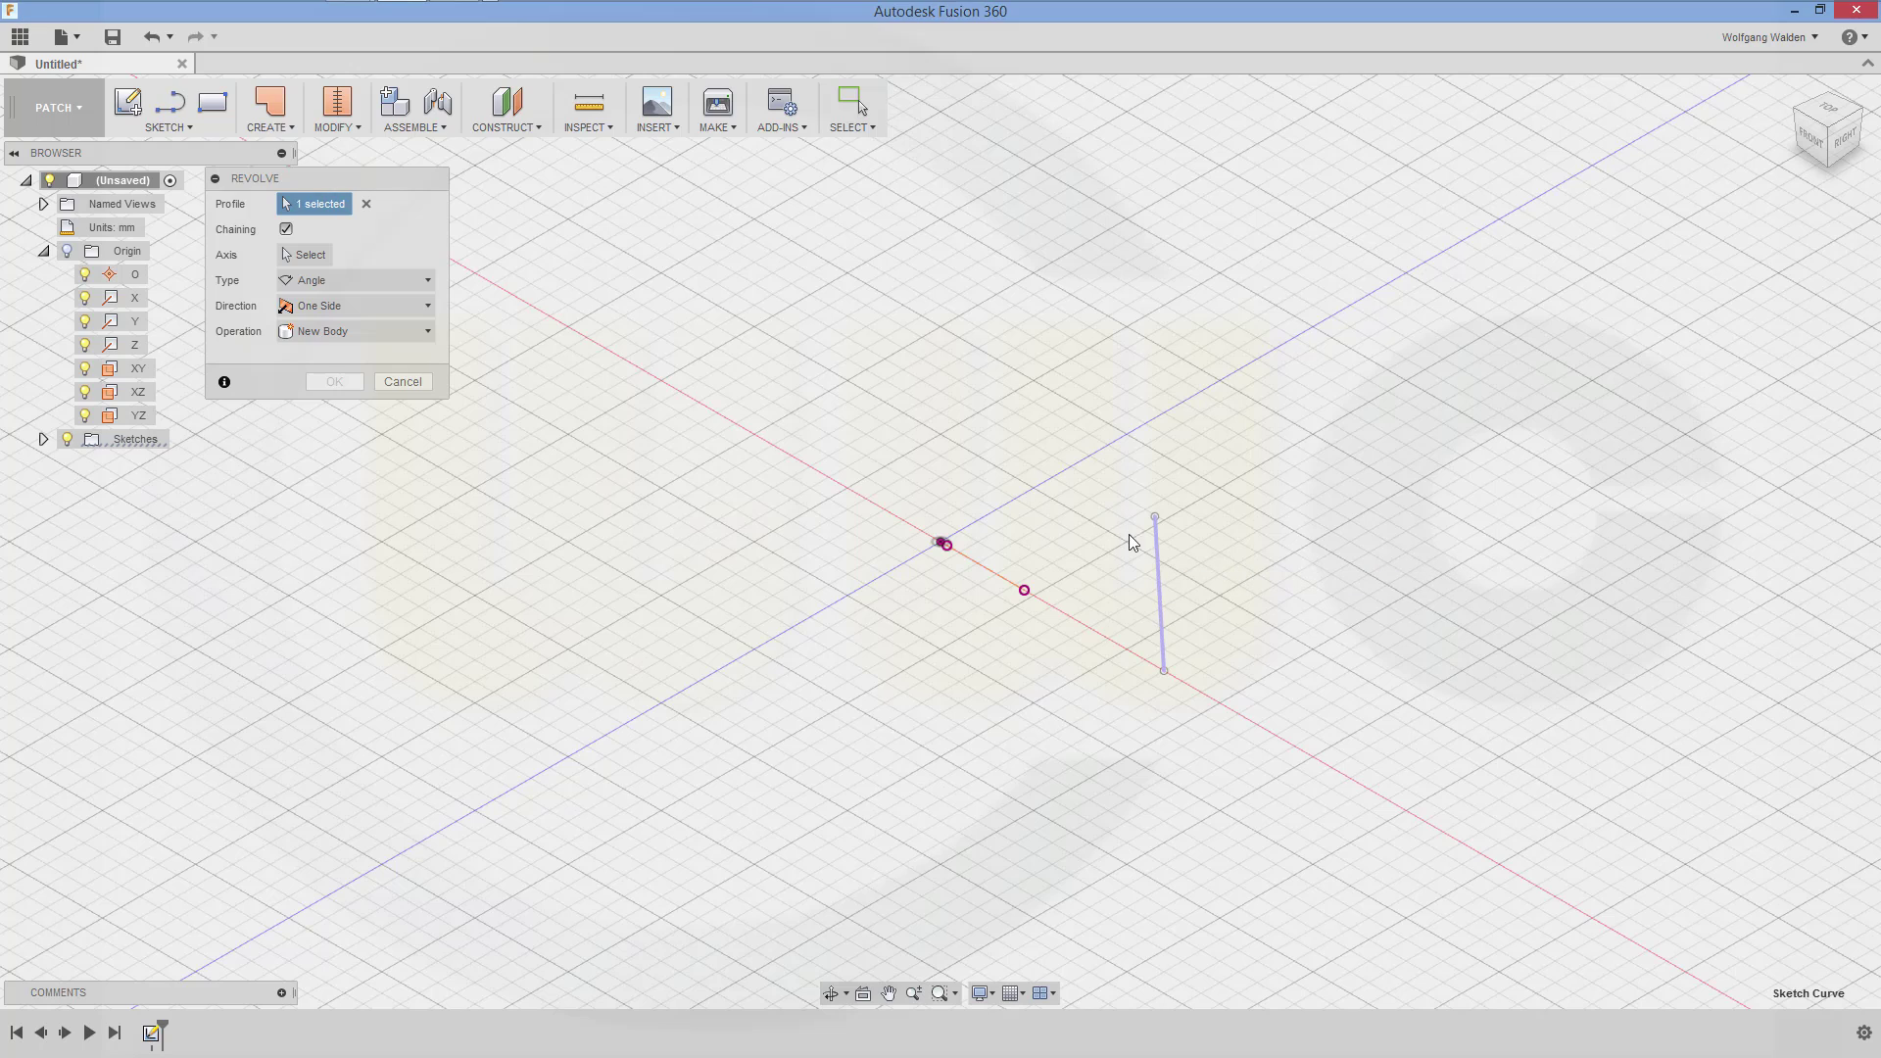
click(294, 257)
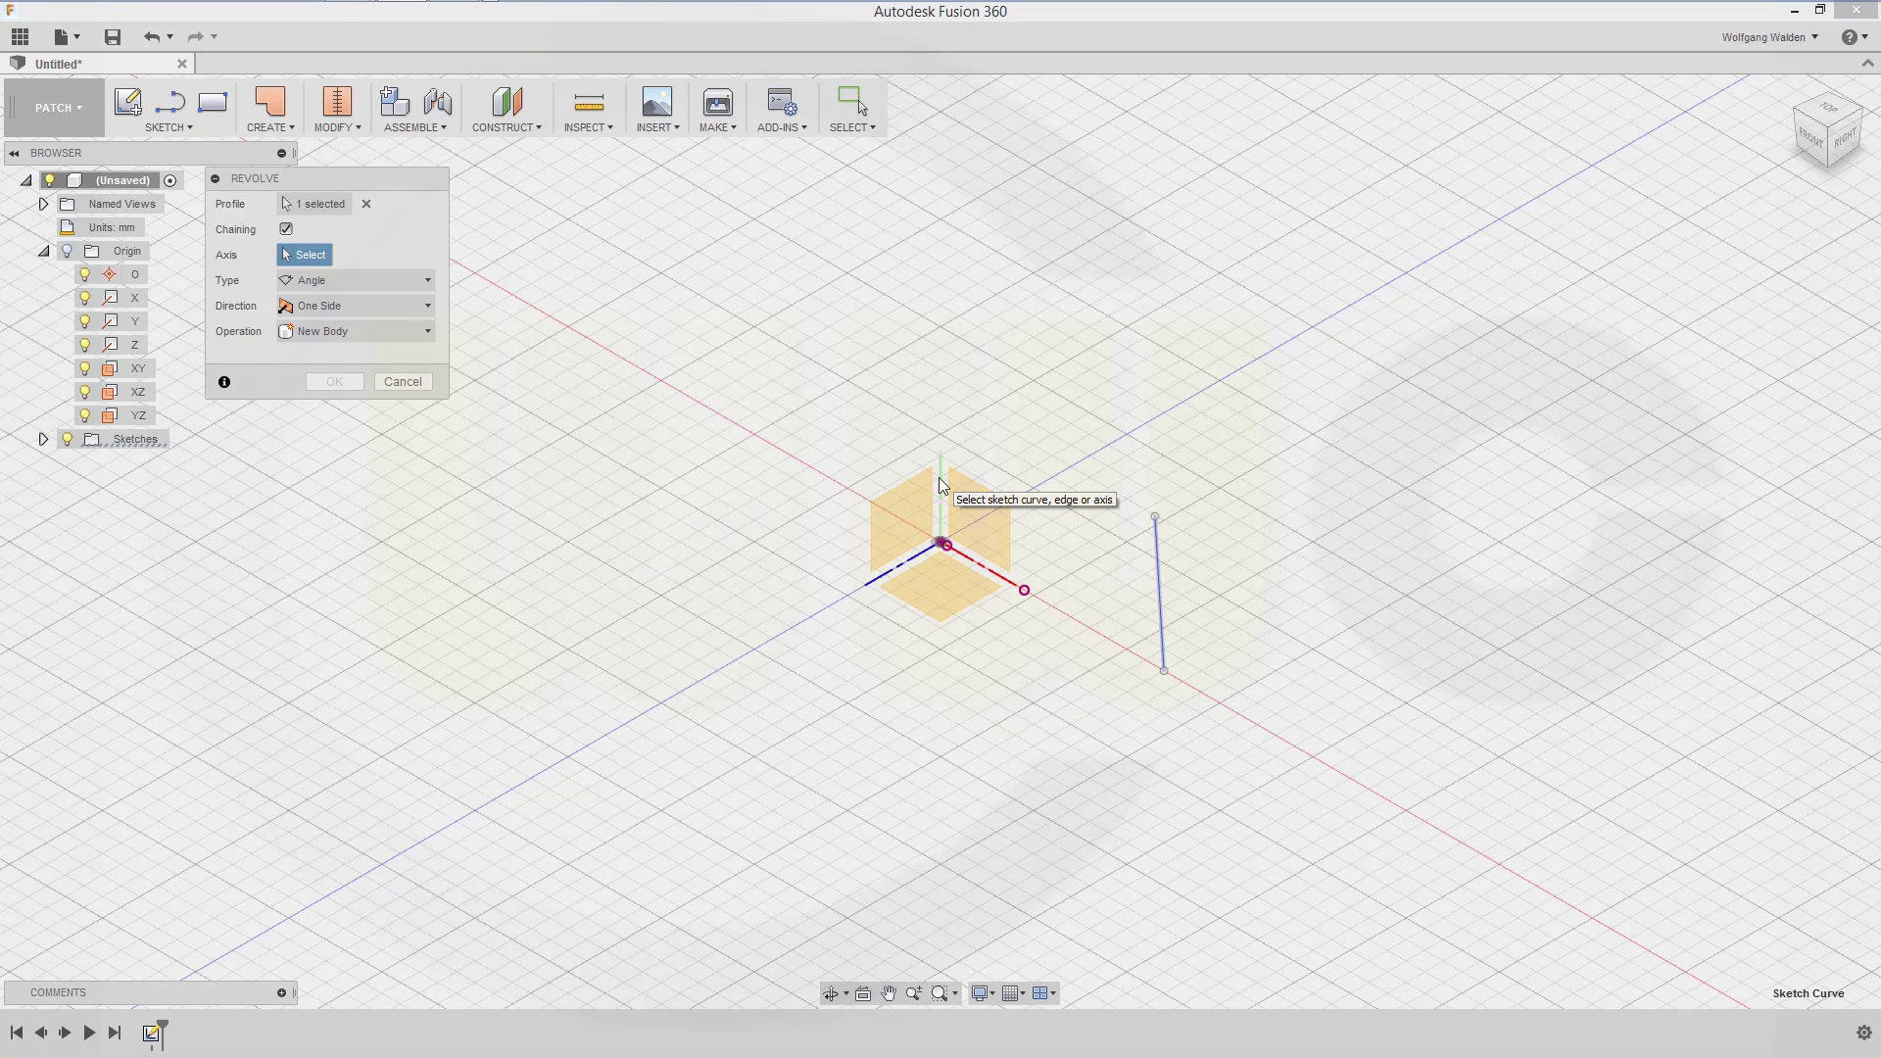
click(938, 478)
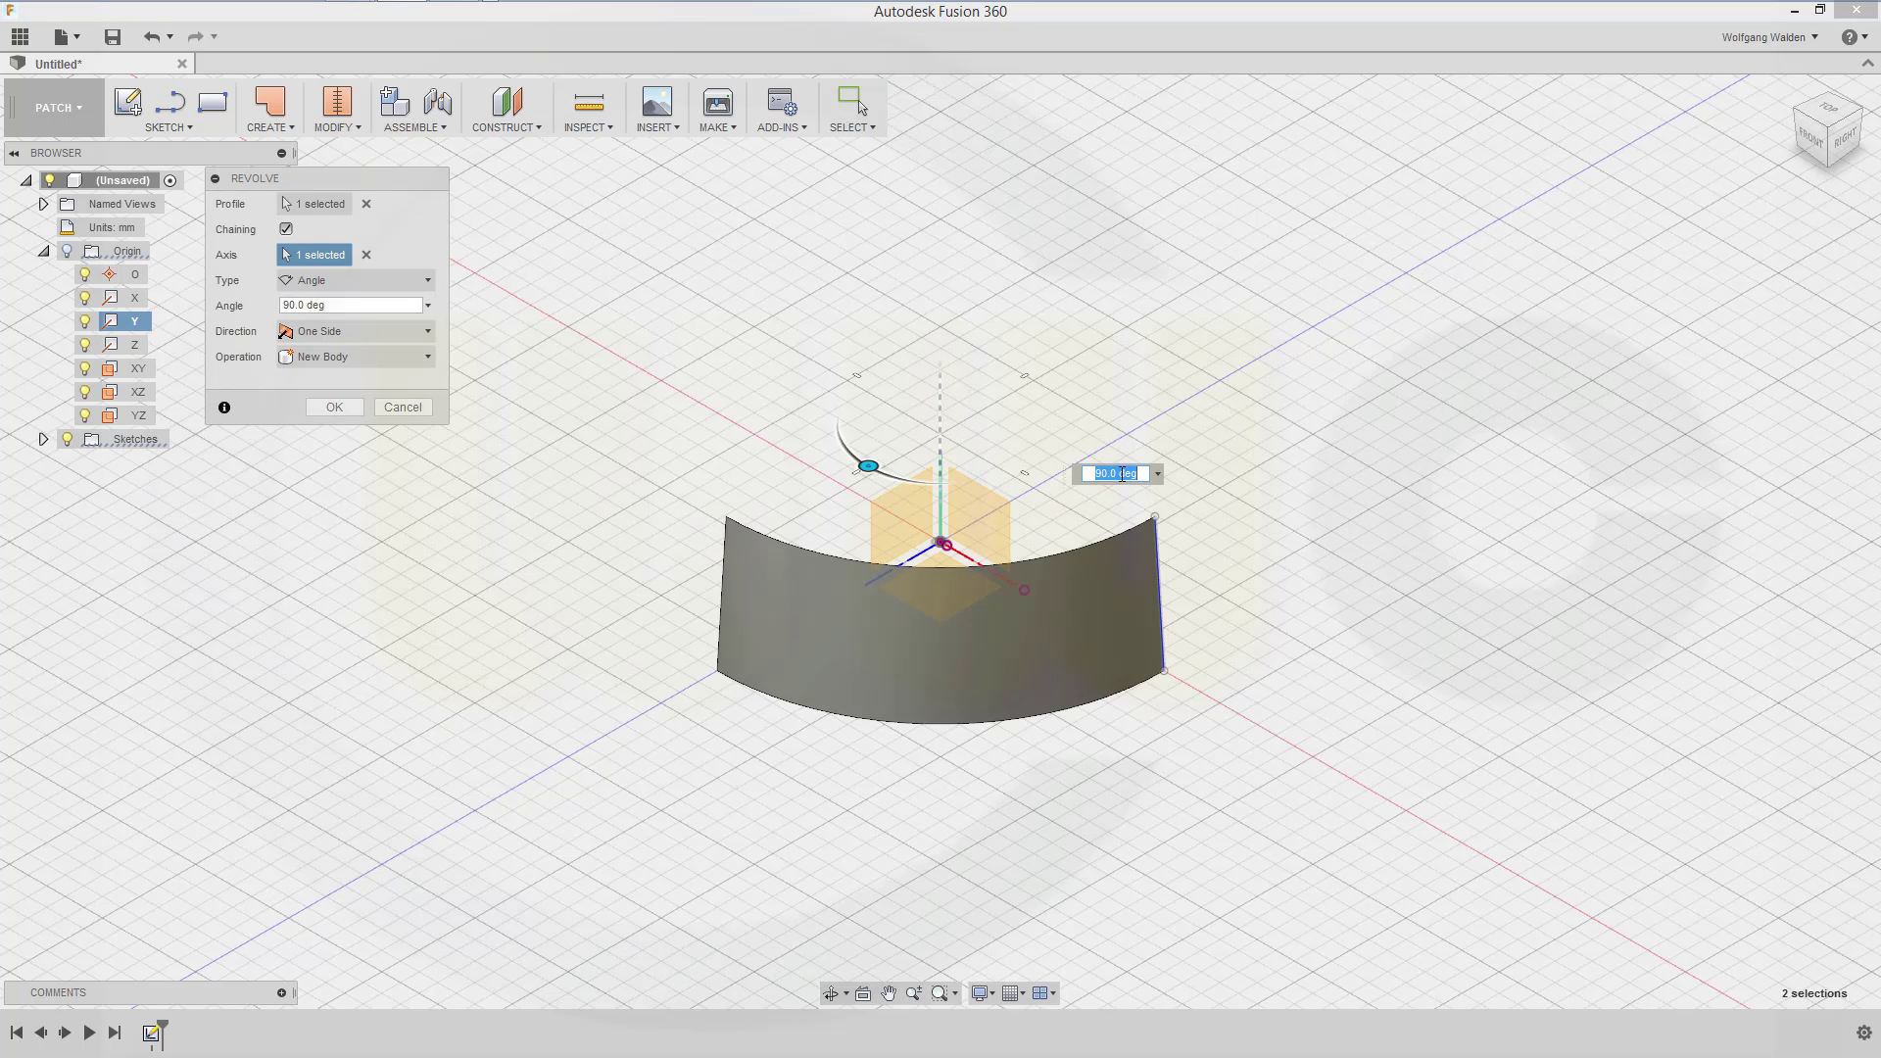
click(334, 407)
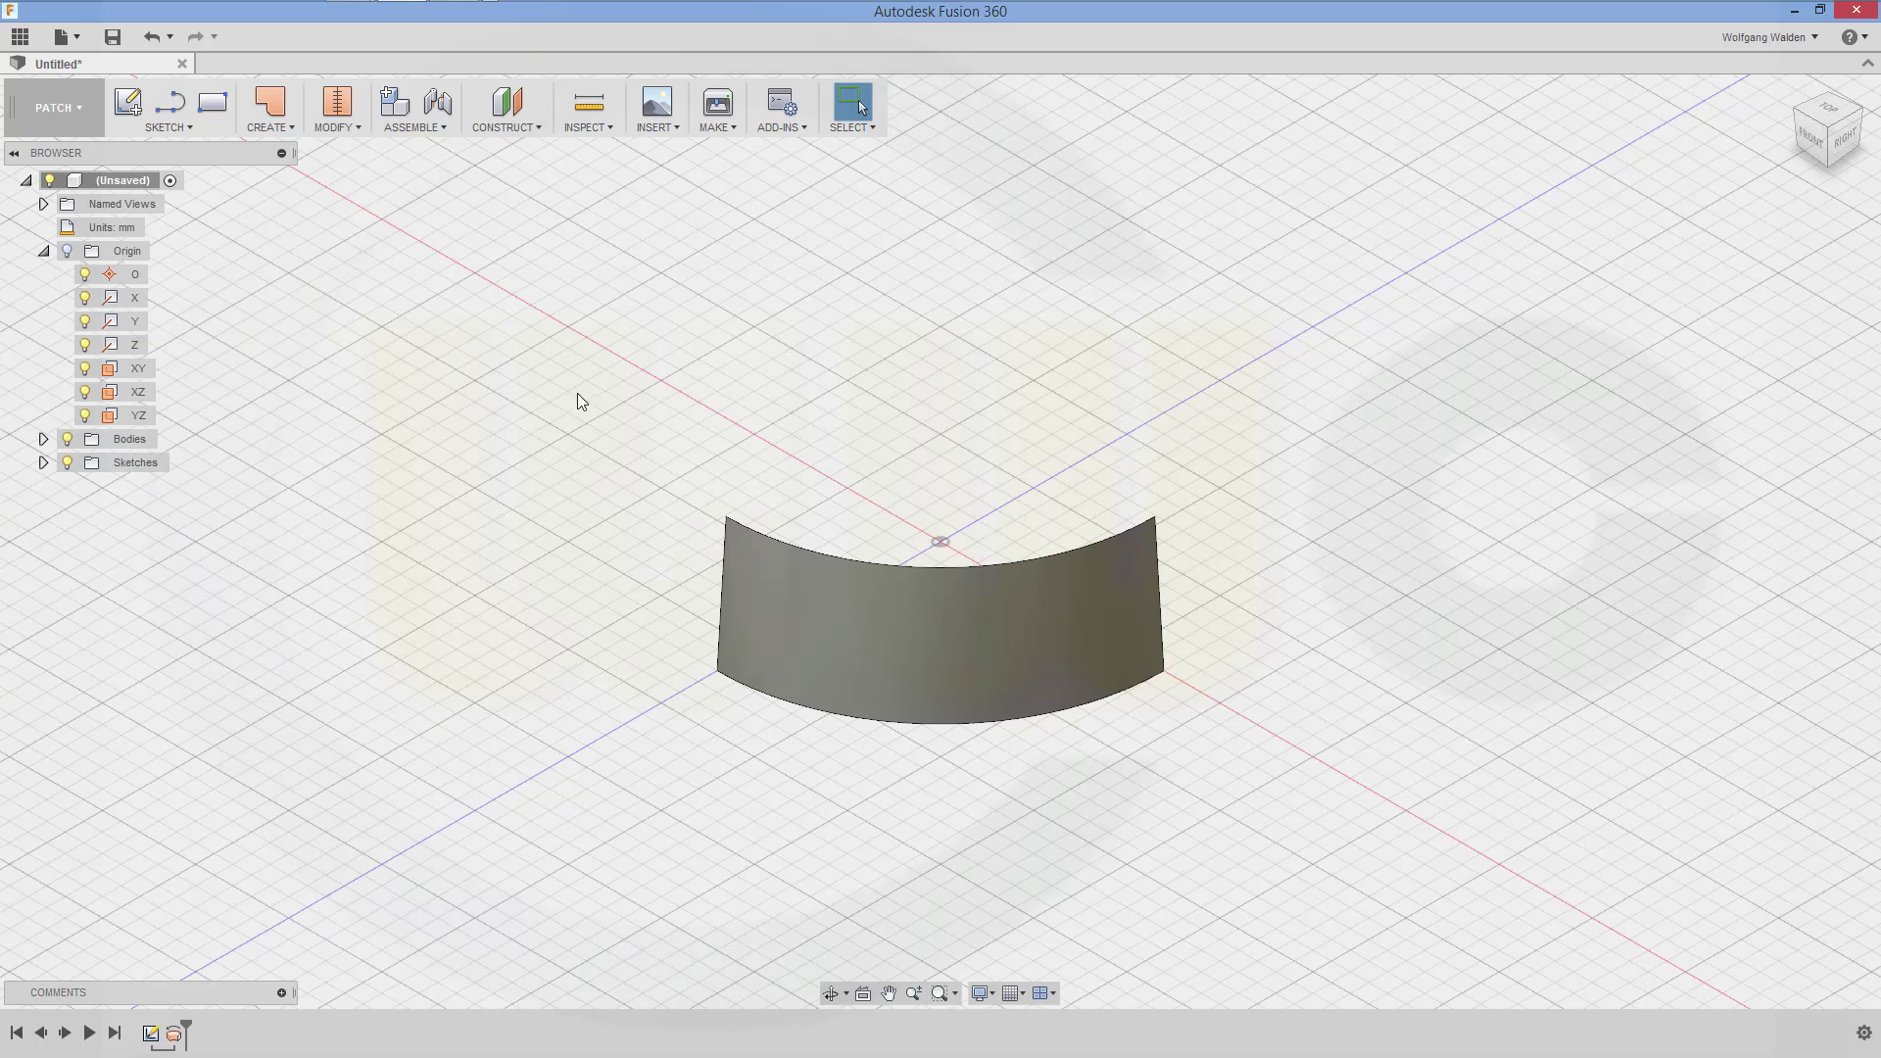
Start a sketch on the YZ plane and draw an origin-centred arc from the horizontal to the vertical axis
click(169, 102)
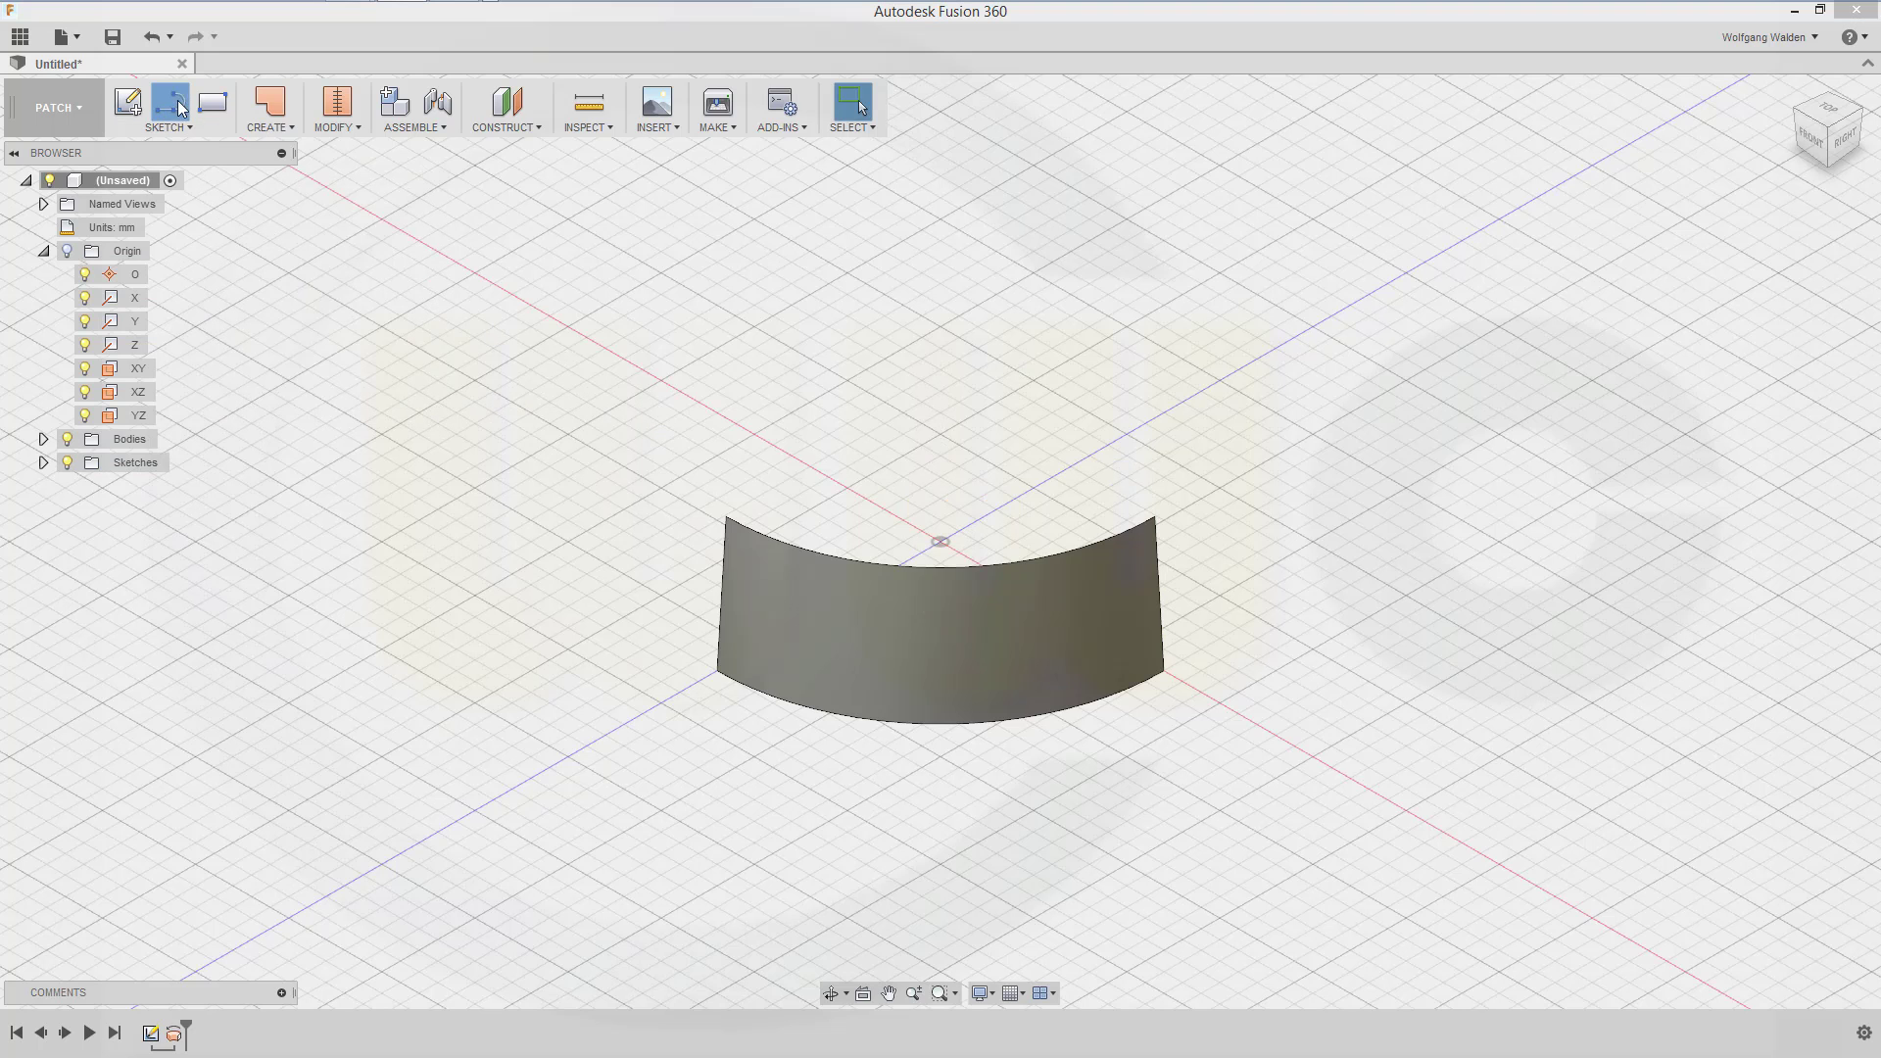
click(896, 507)
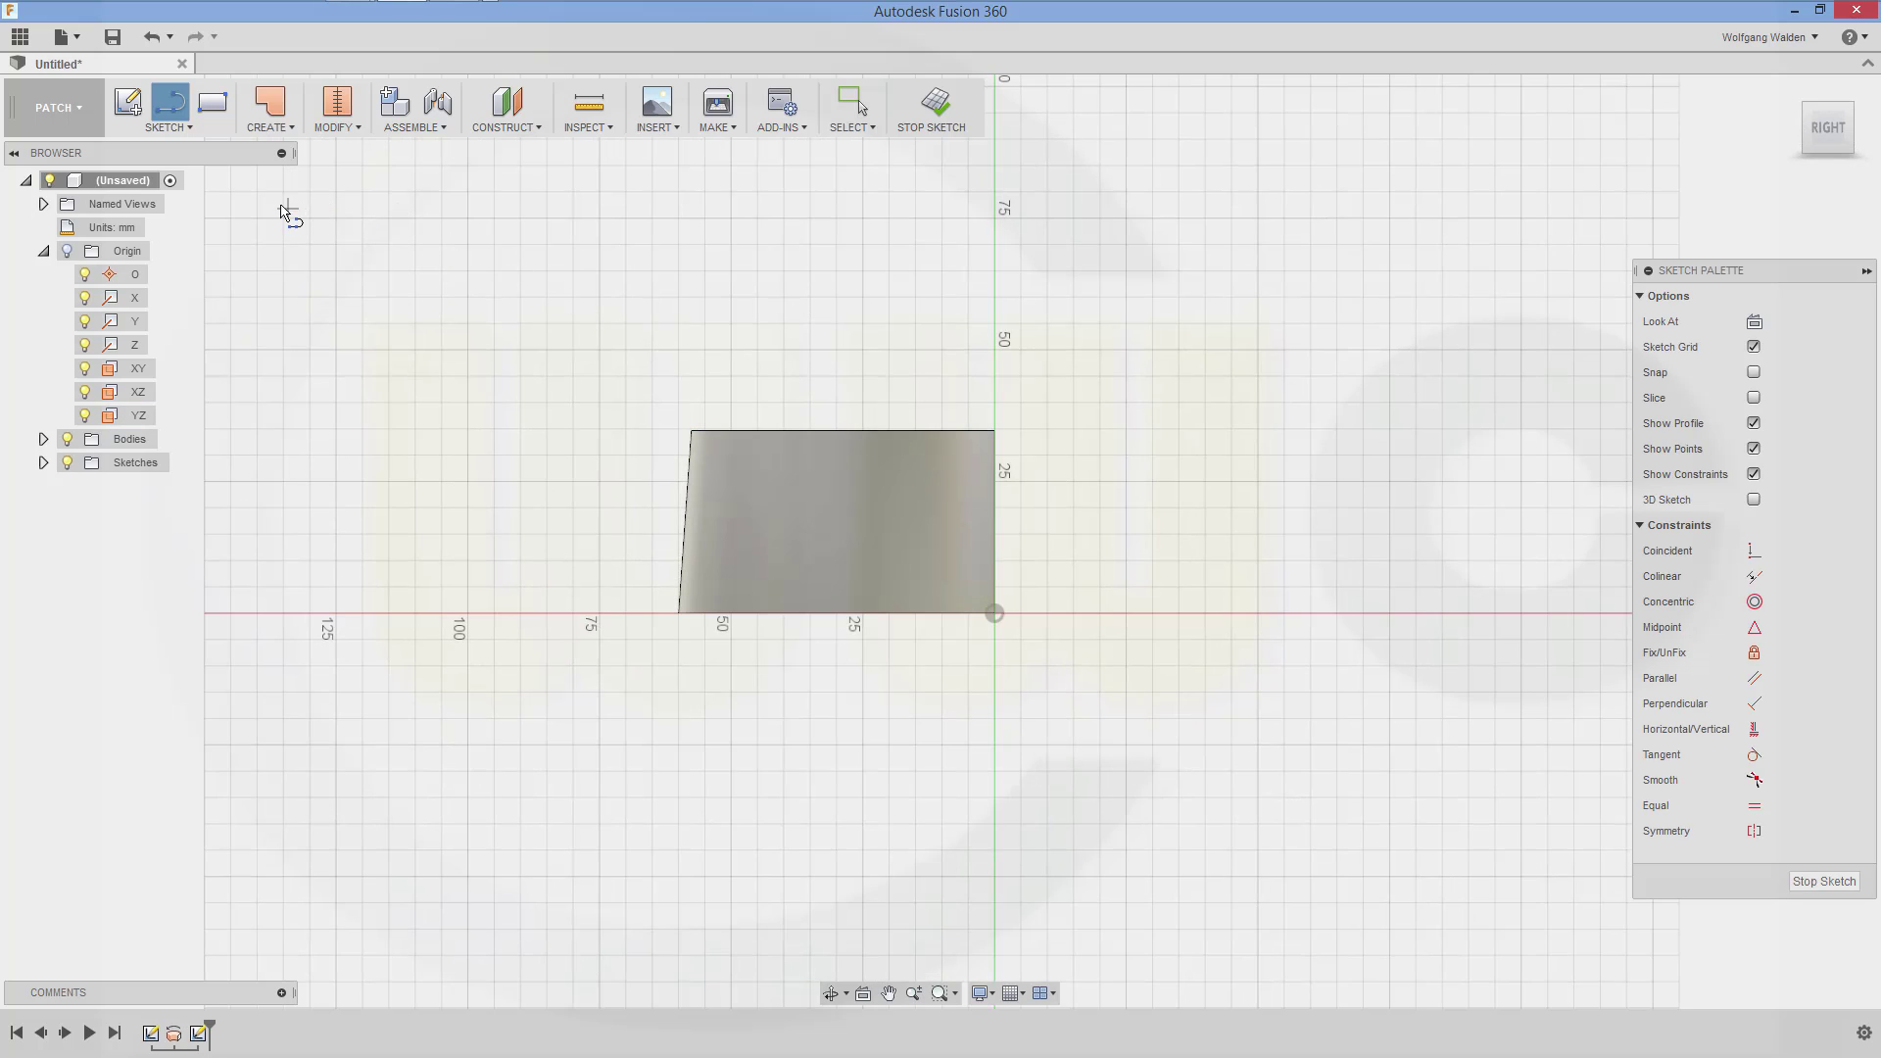
click(190, 125)
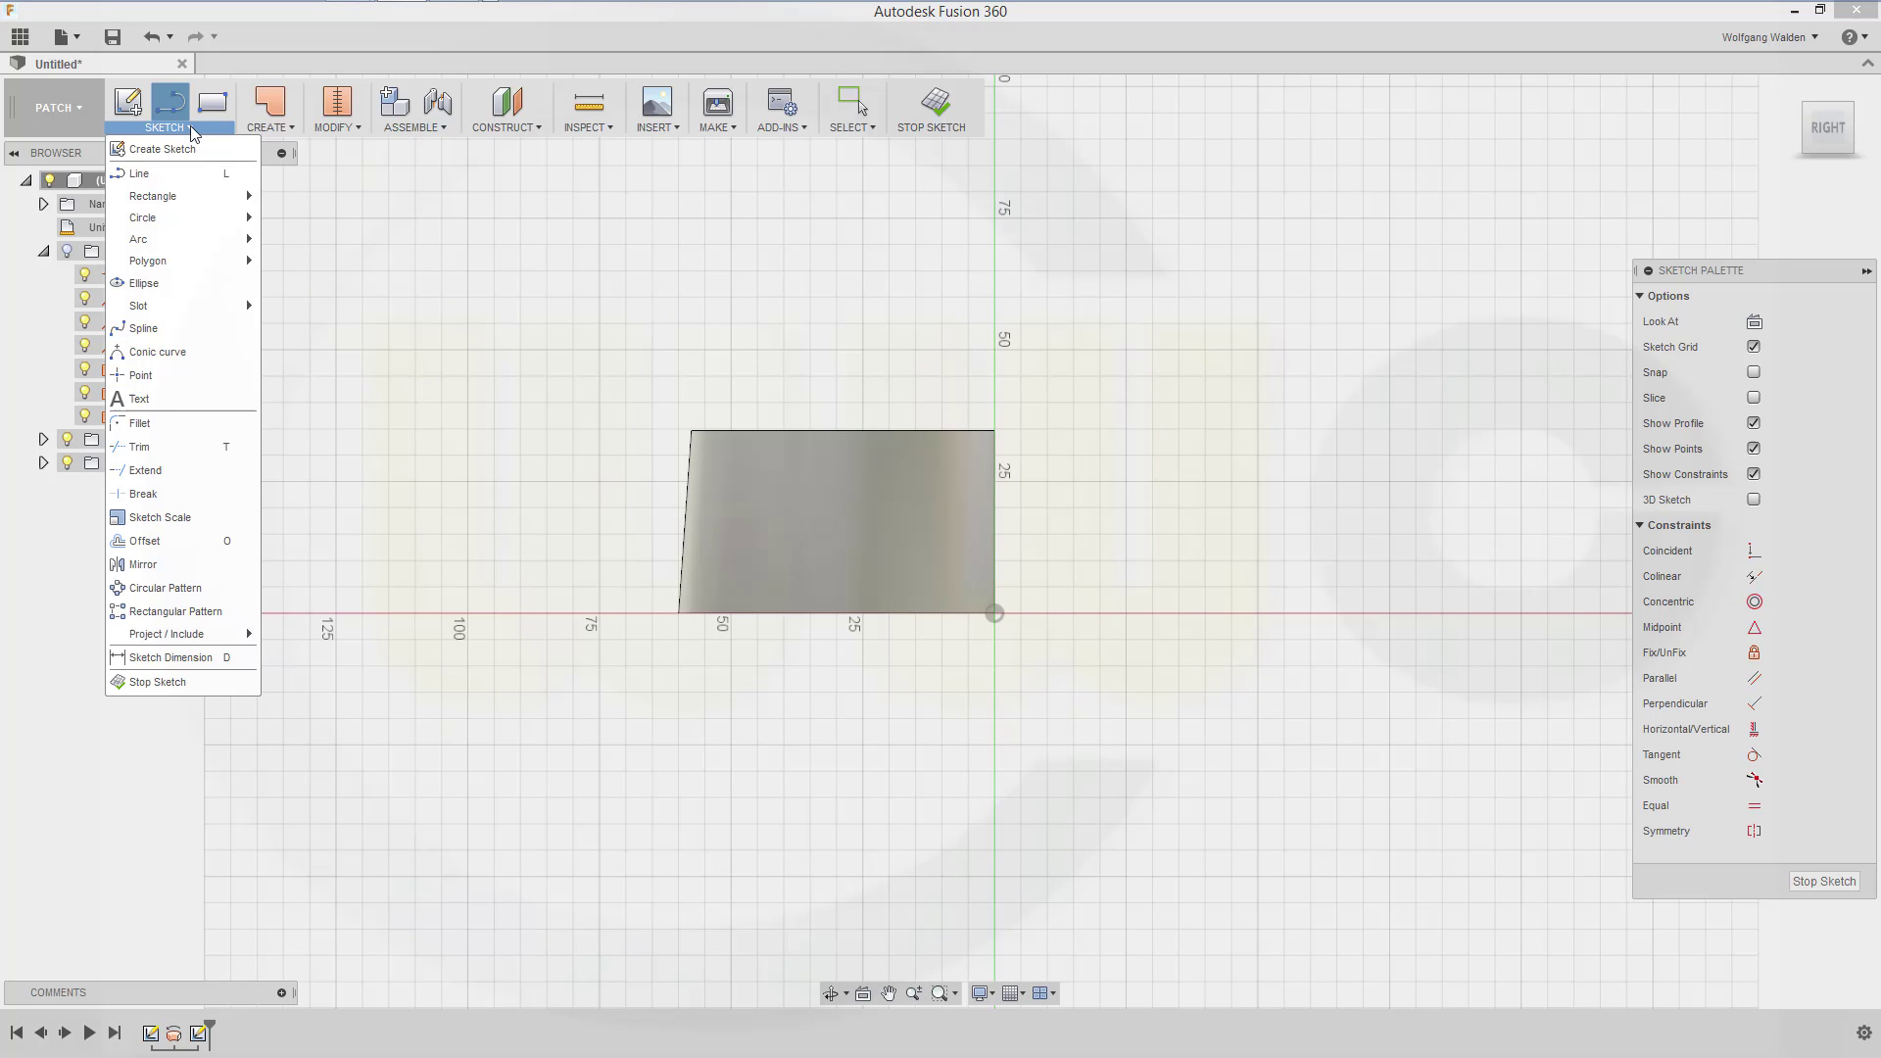
mouse_move(235, 239)
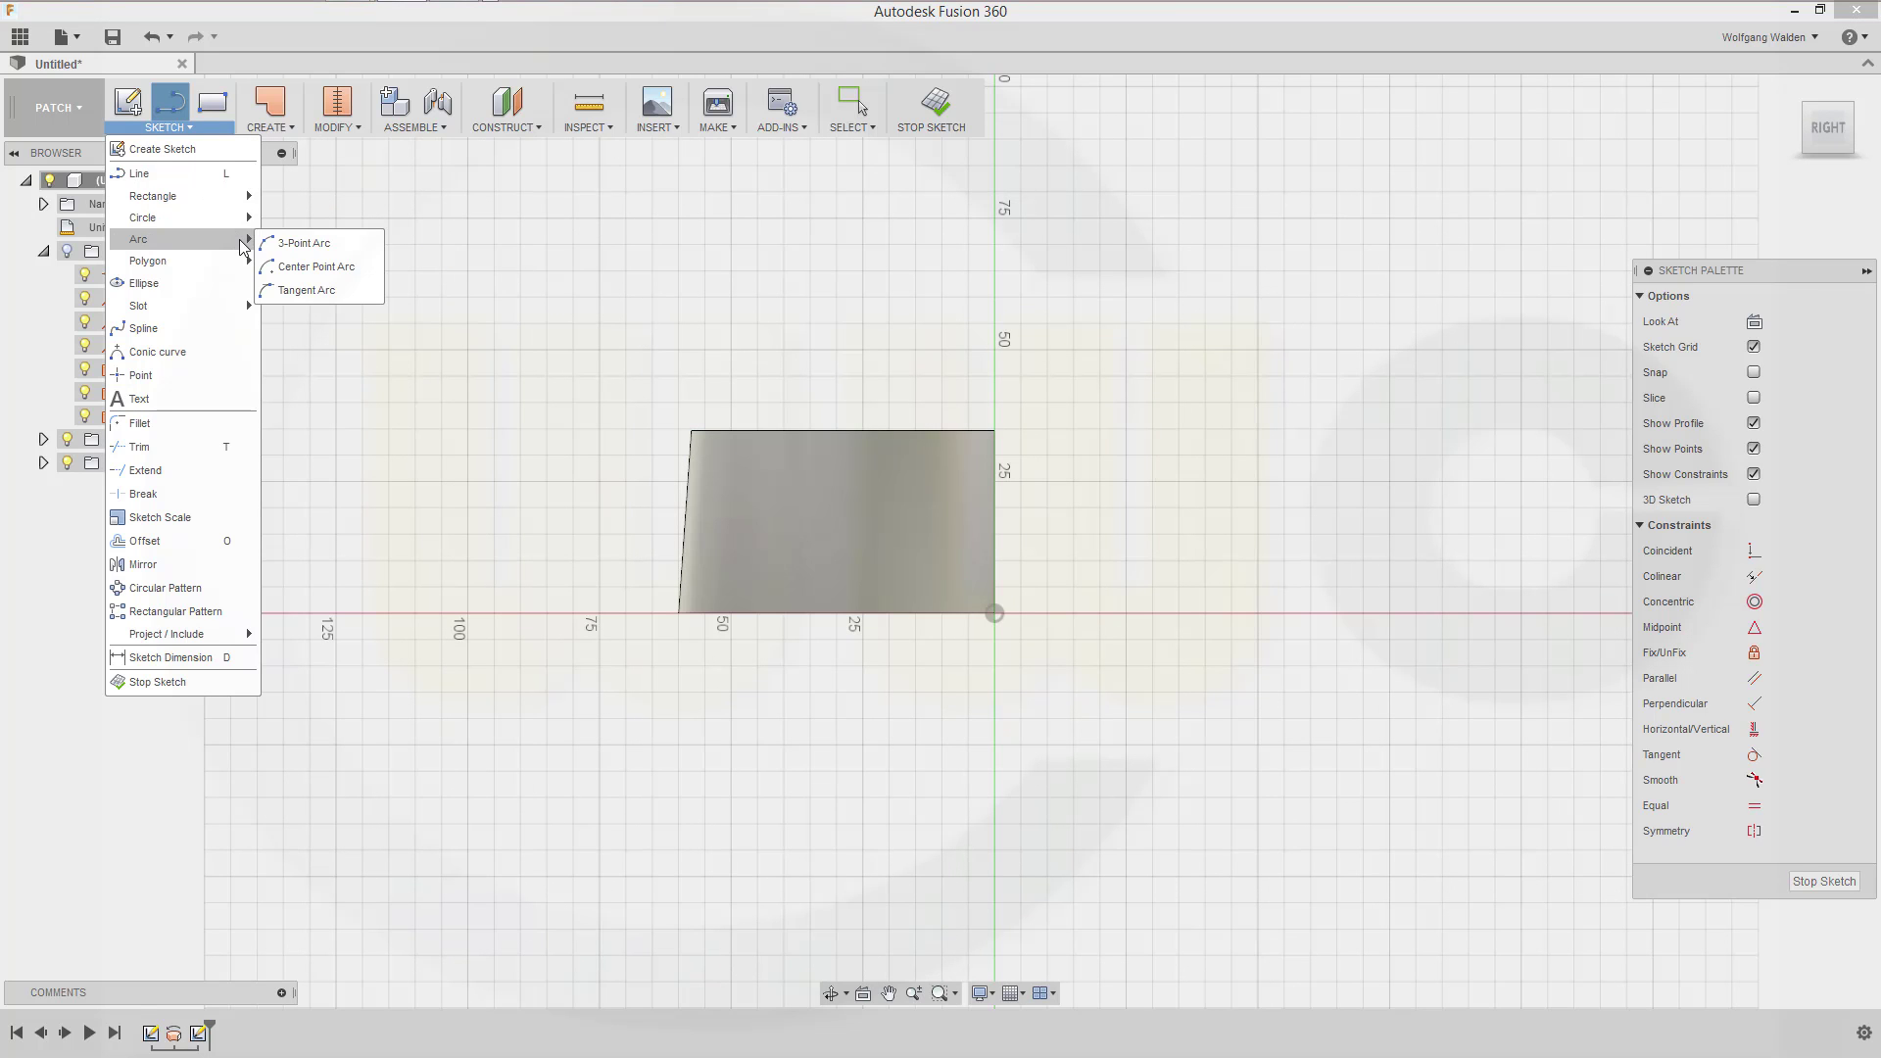
click(314, 266)
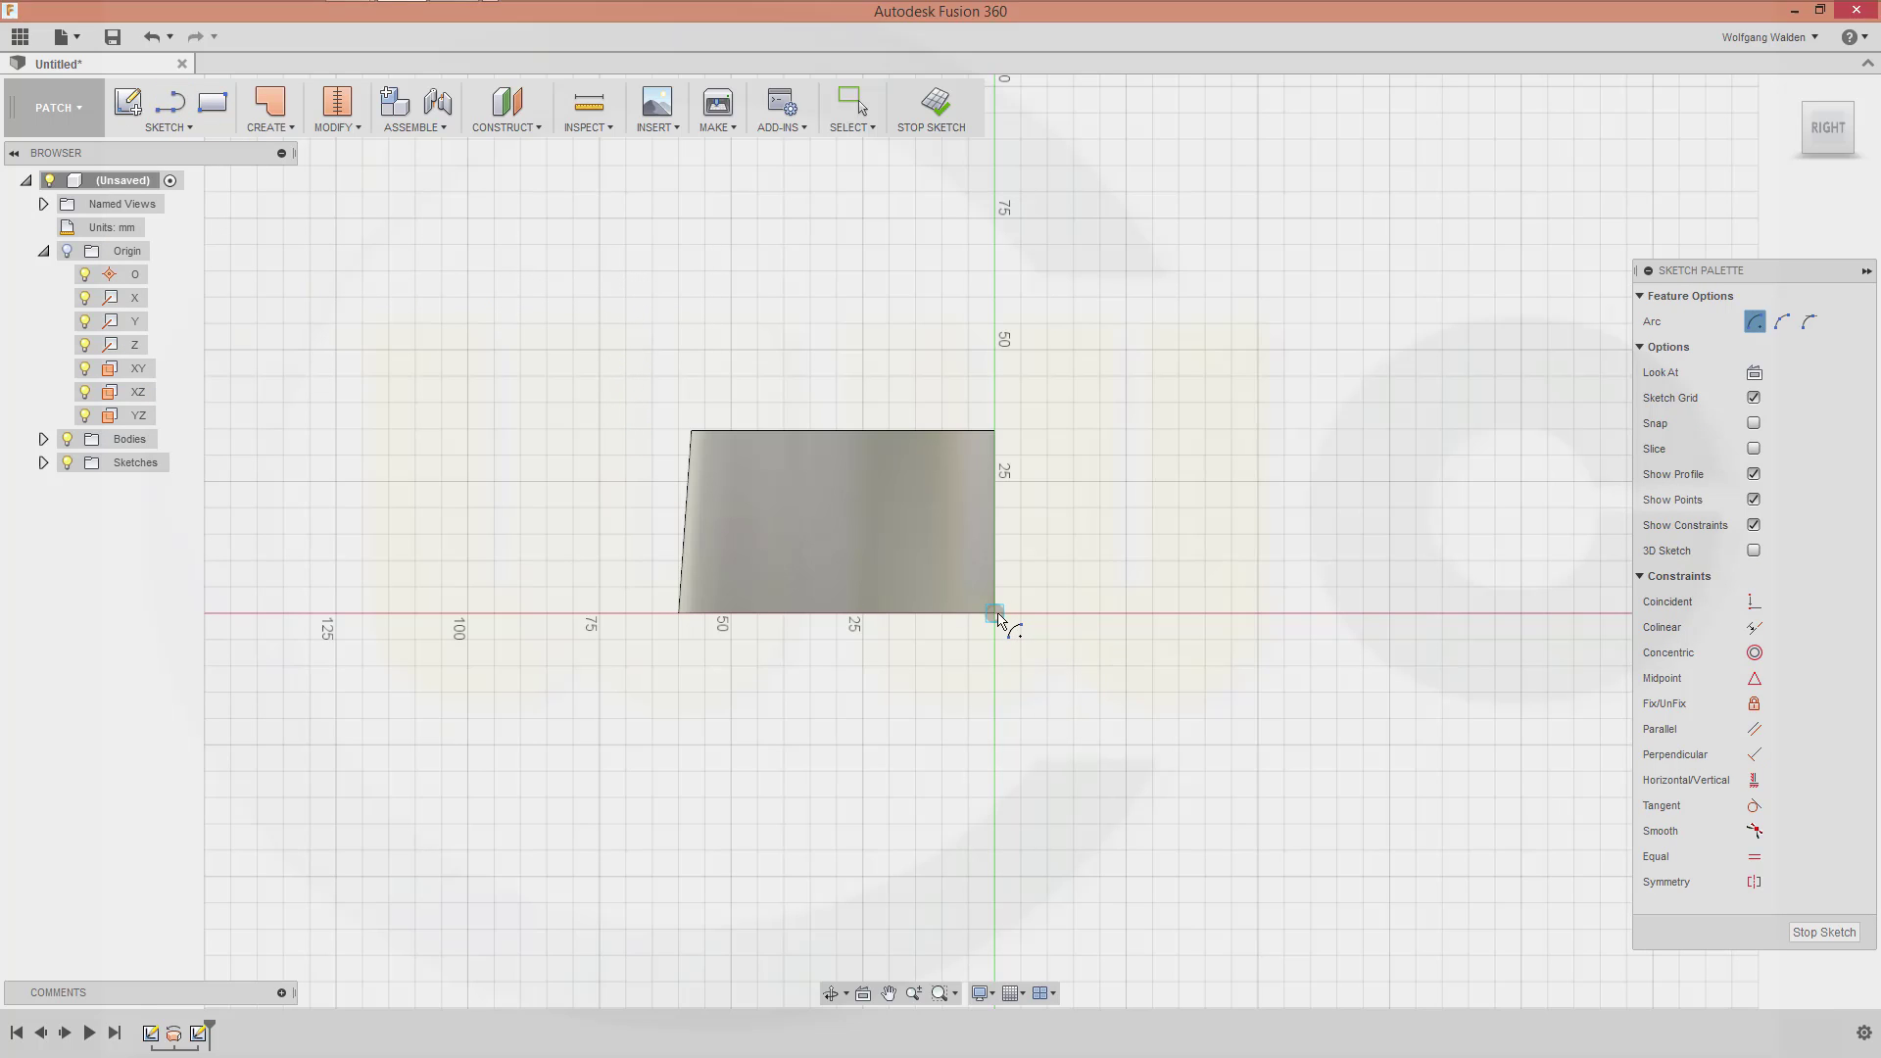
click(994, 614)
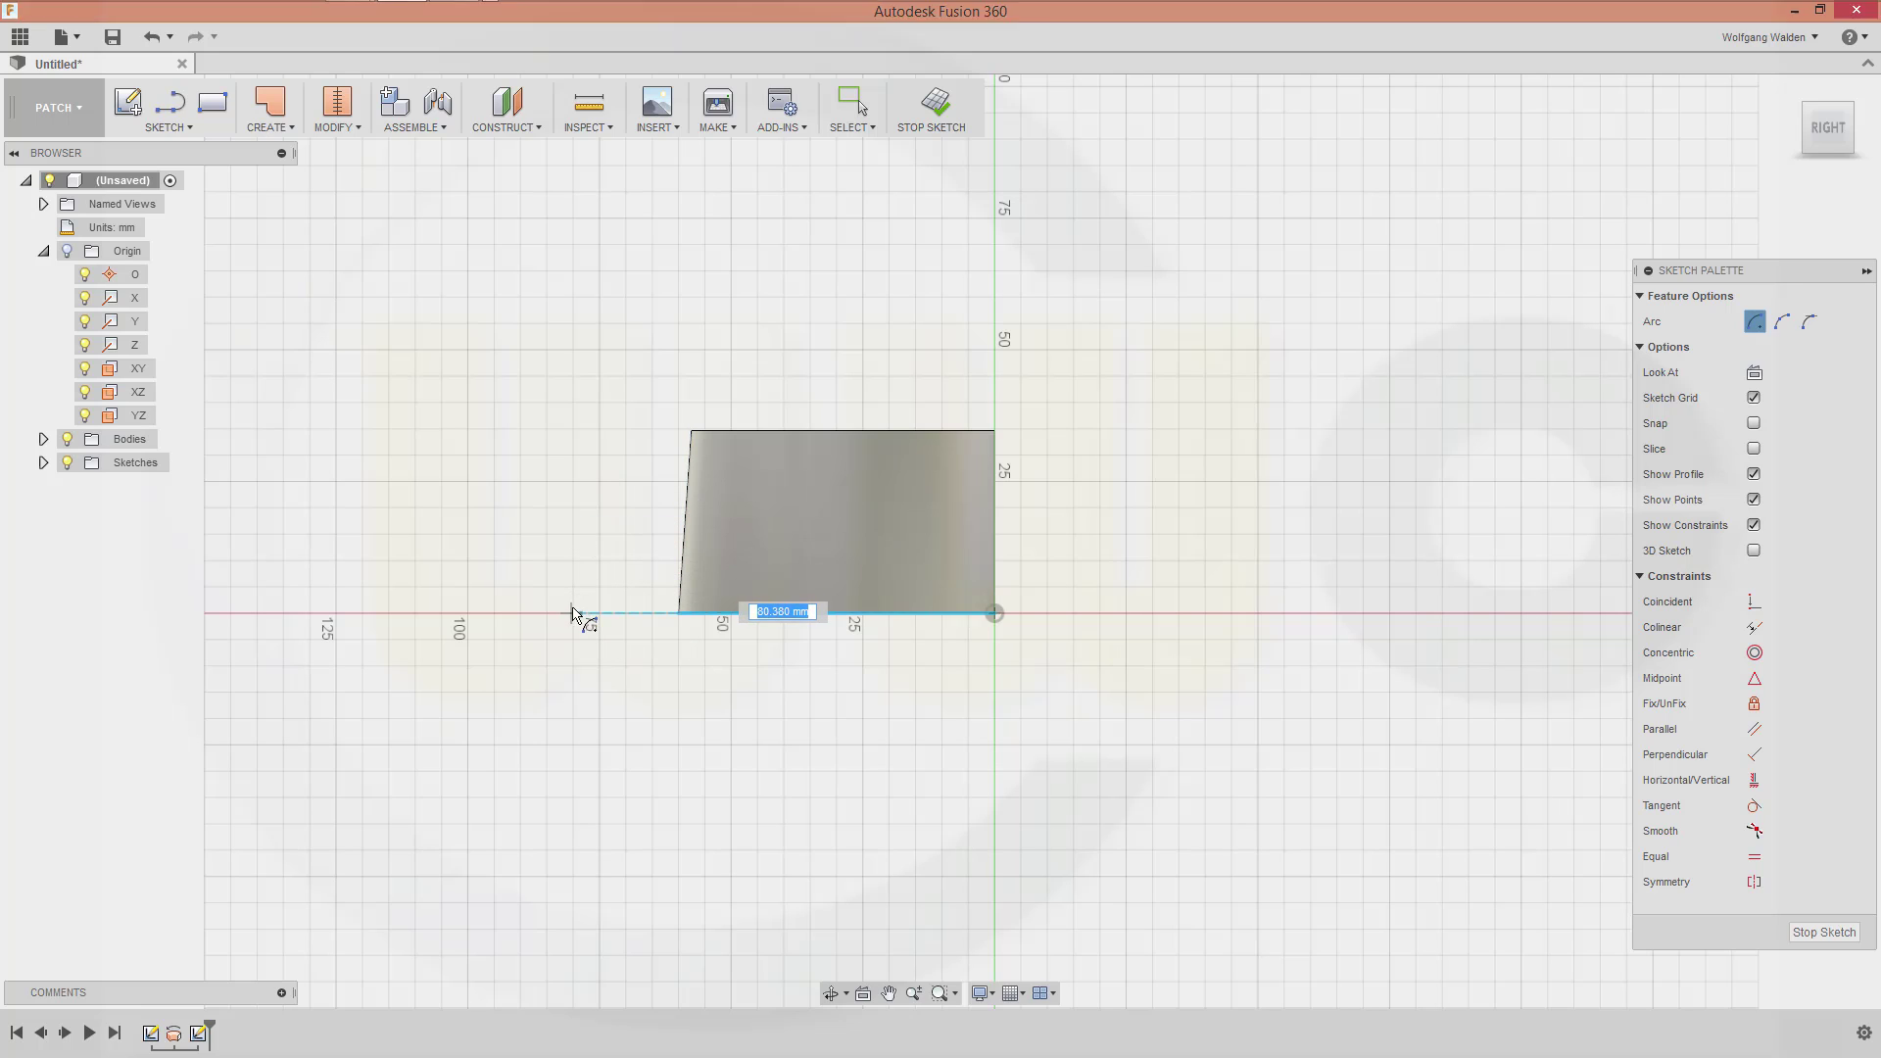
click(571, 613)
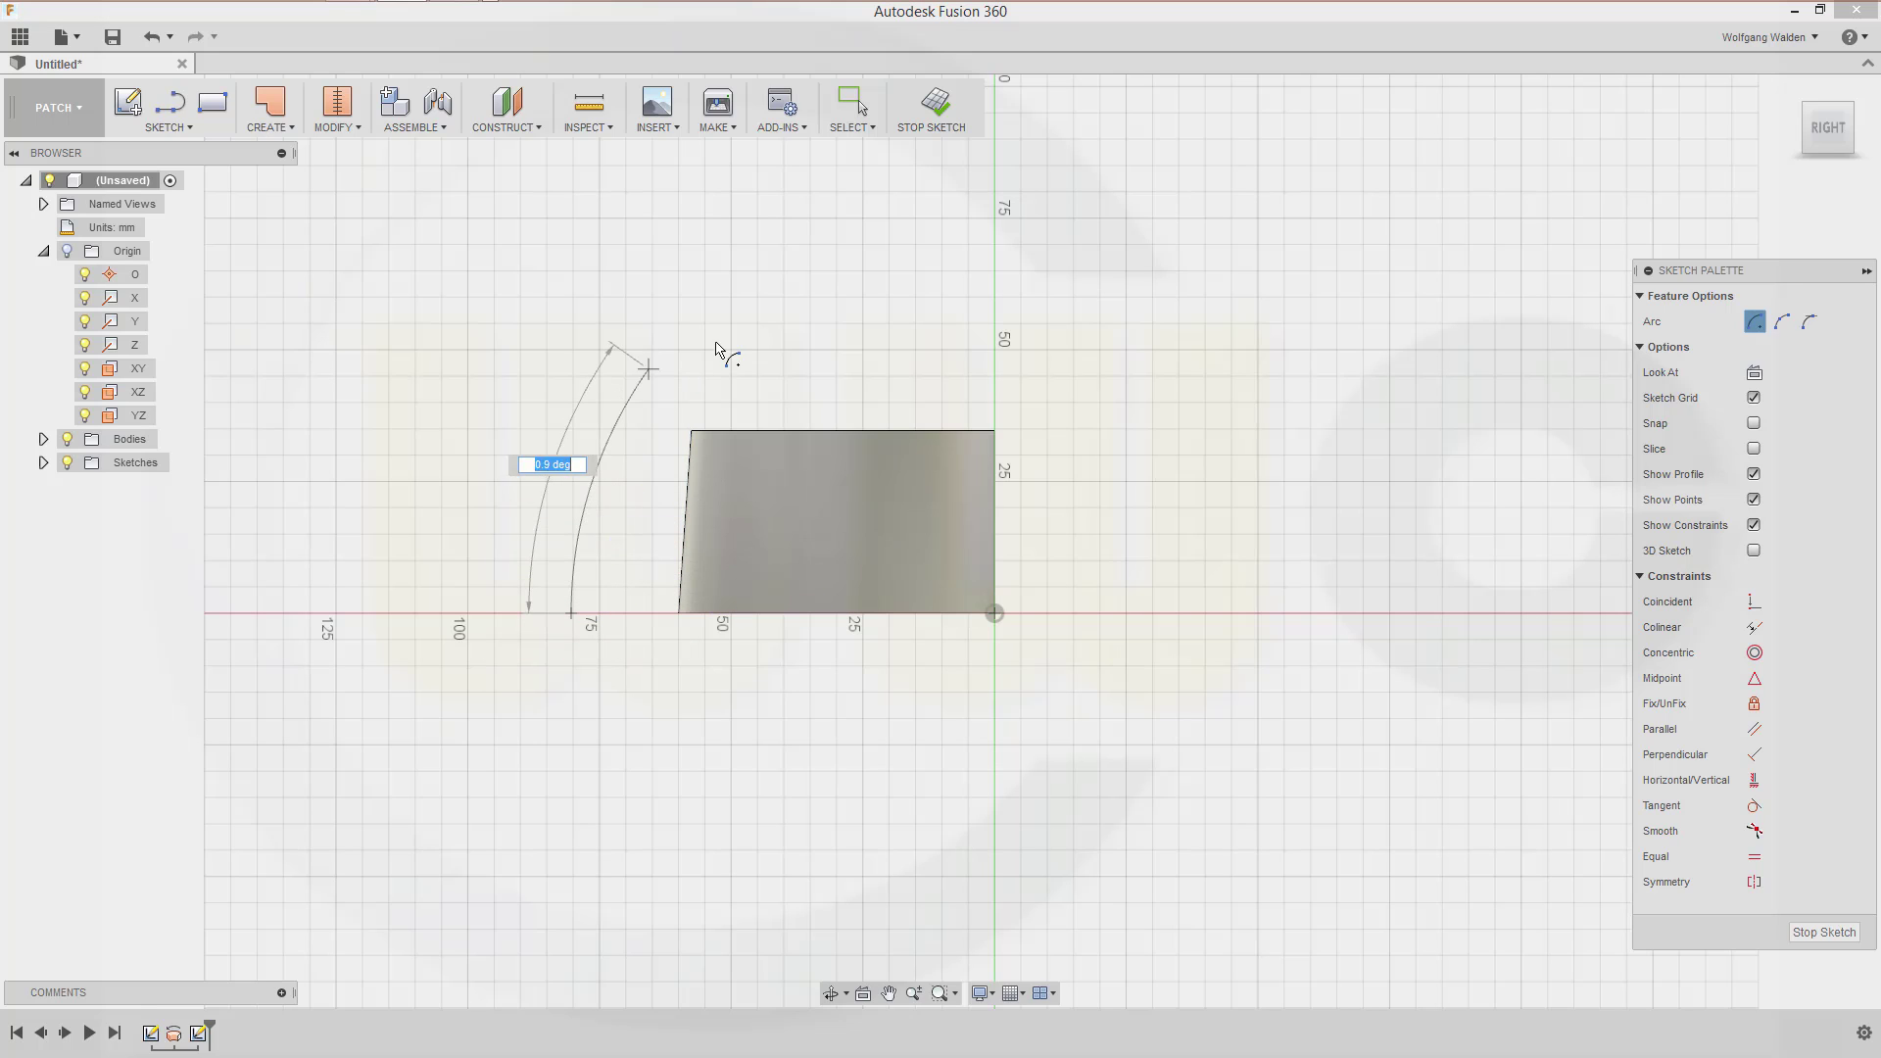
click(993, 232)
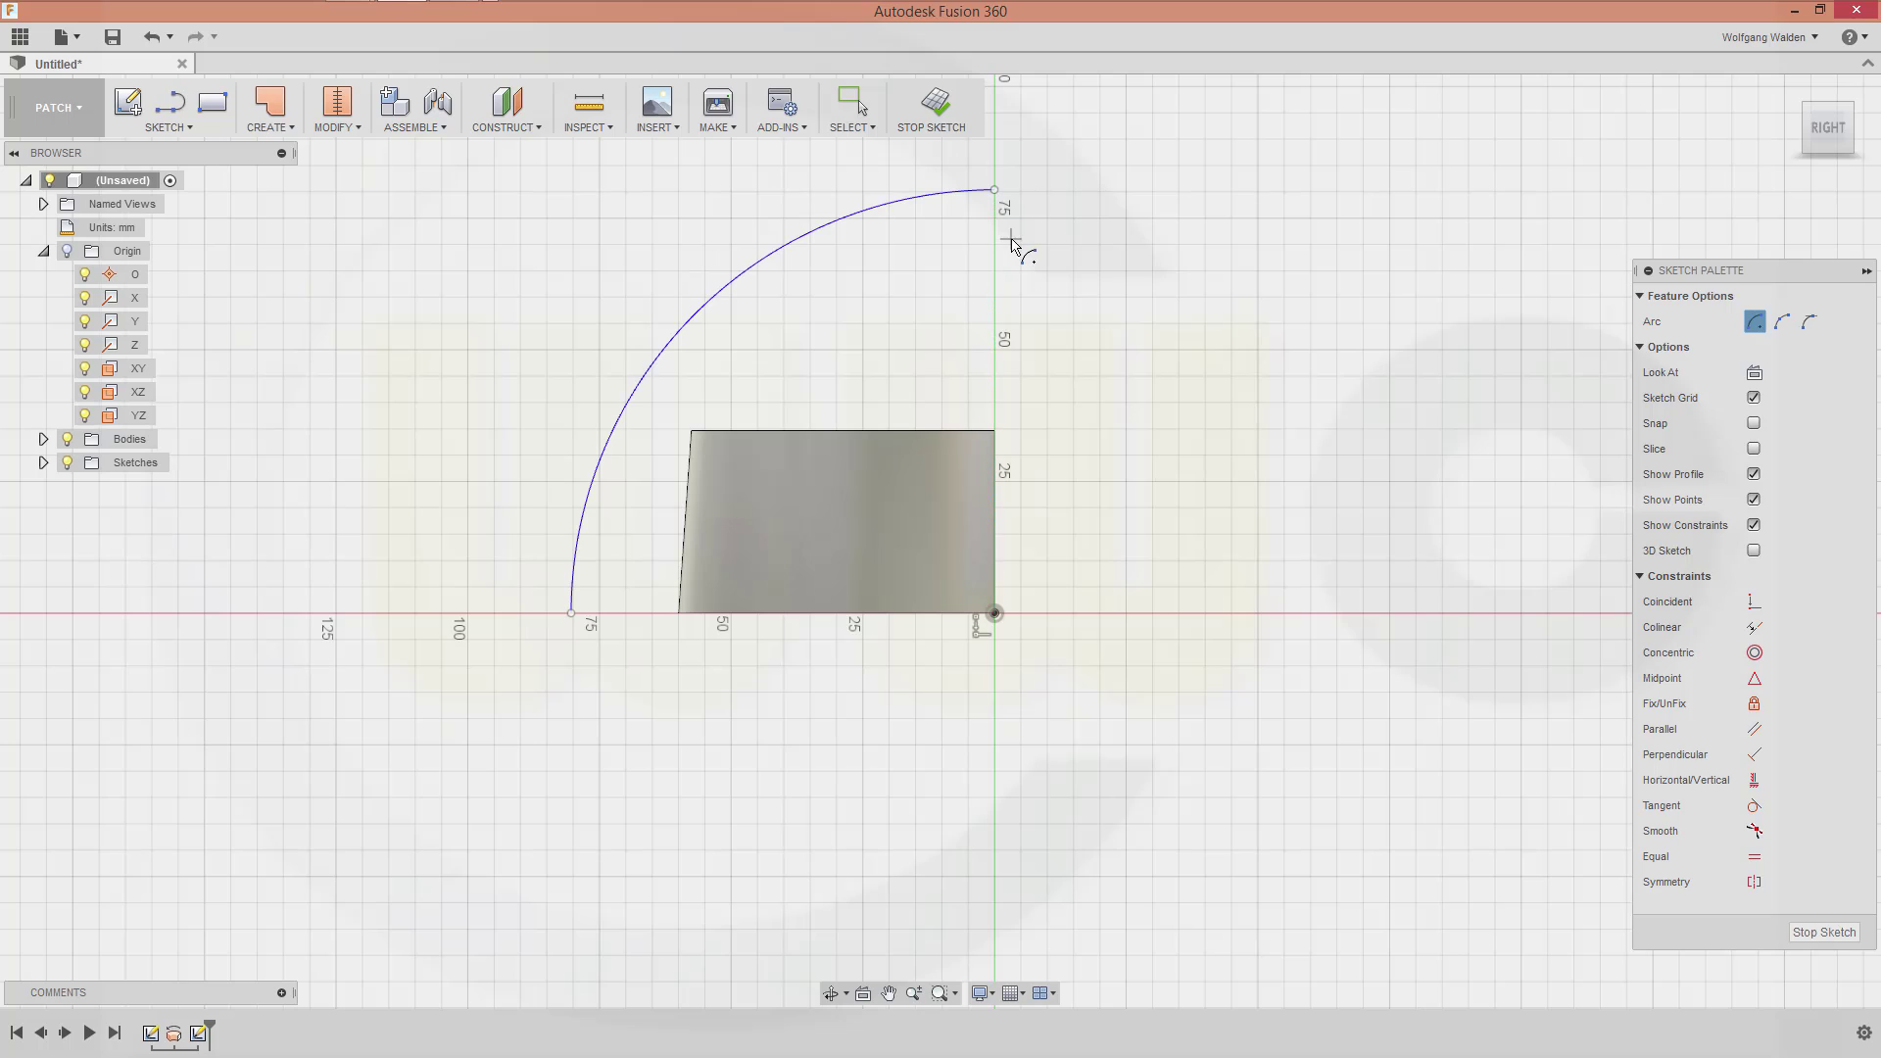
key(Escape)
Dimension the arc radius to 64 mm and finish the sketch
key(d)
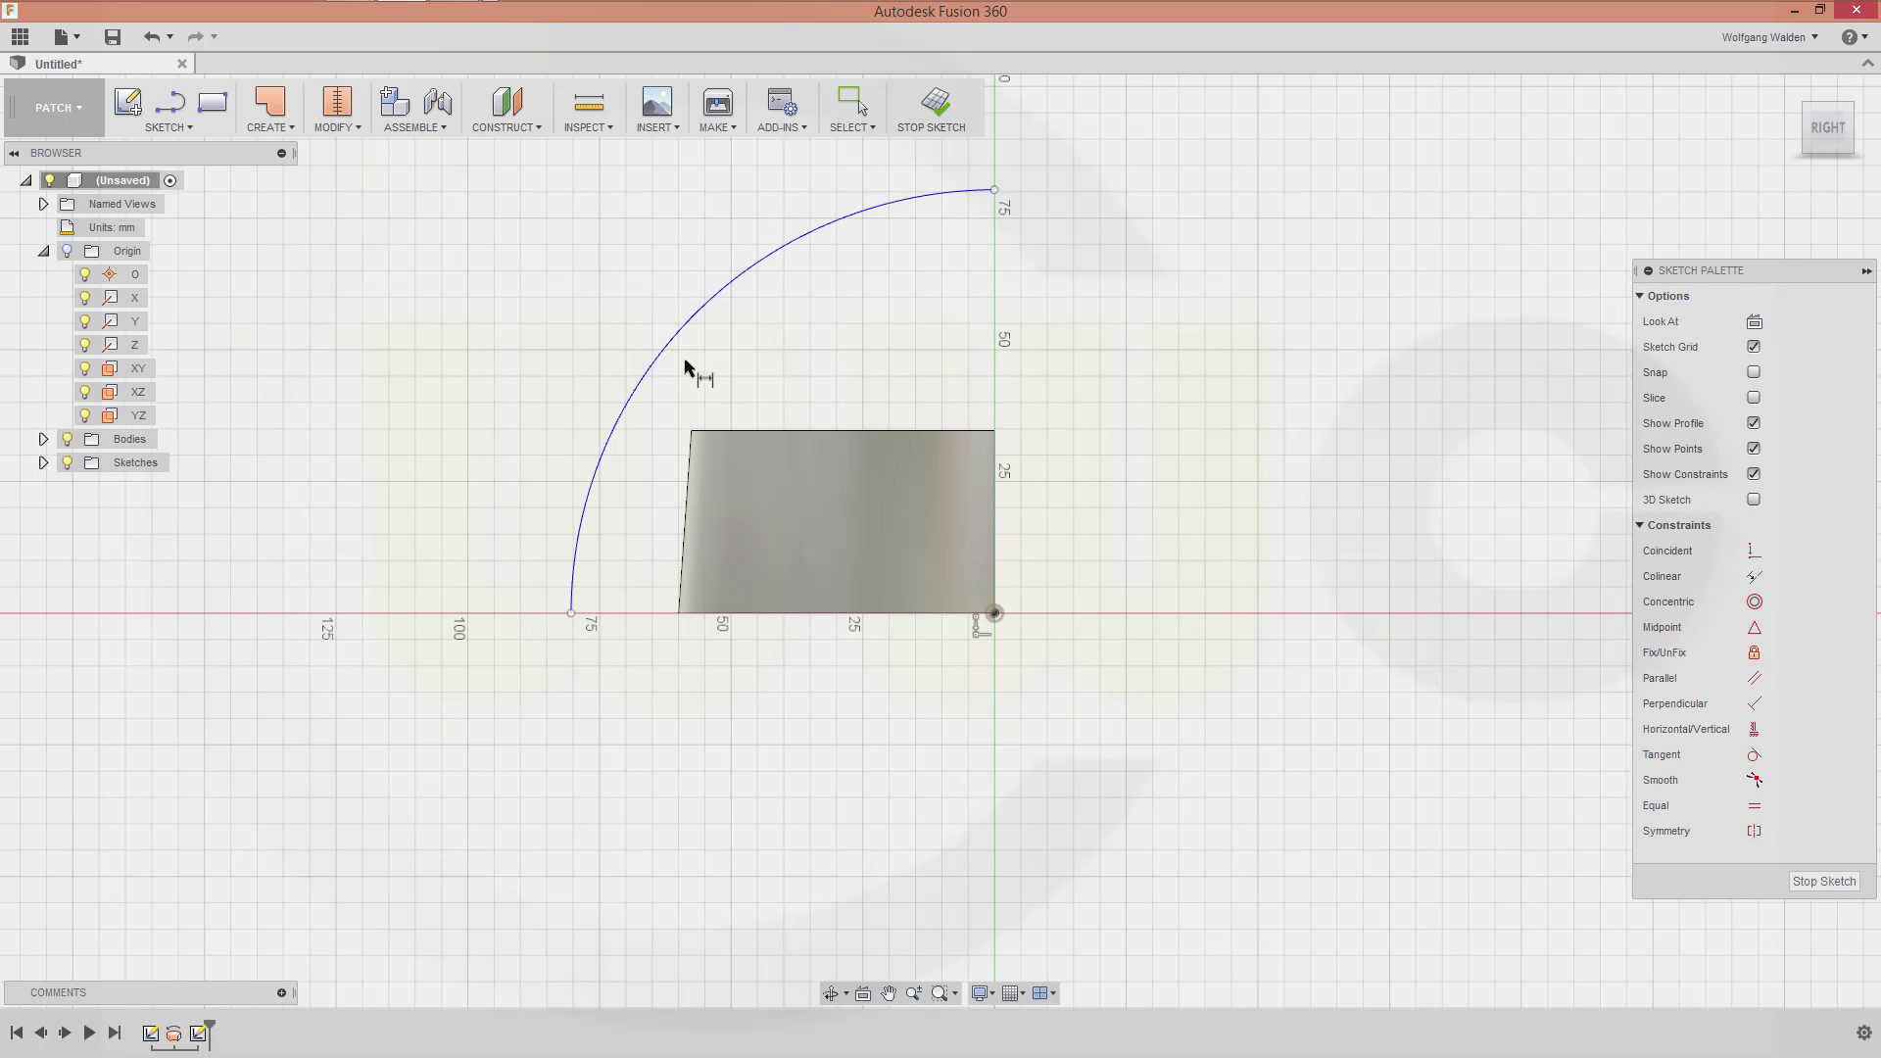
click(670, 356)
click(592, 260)
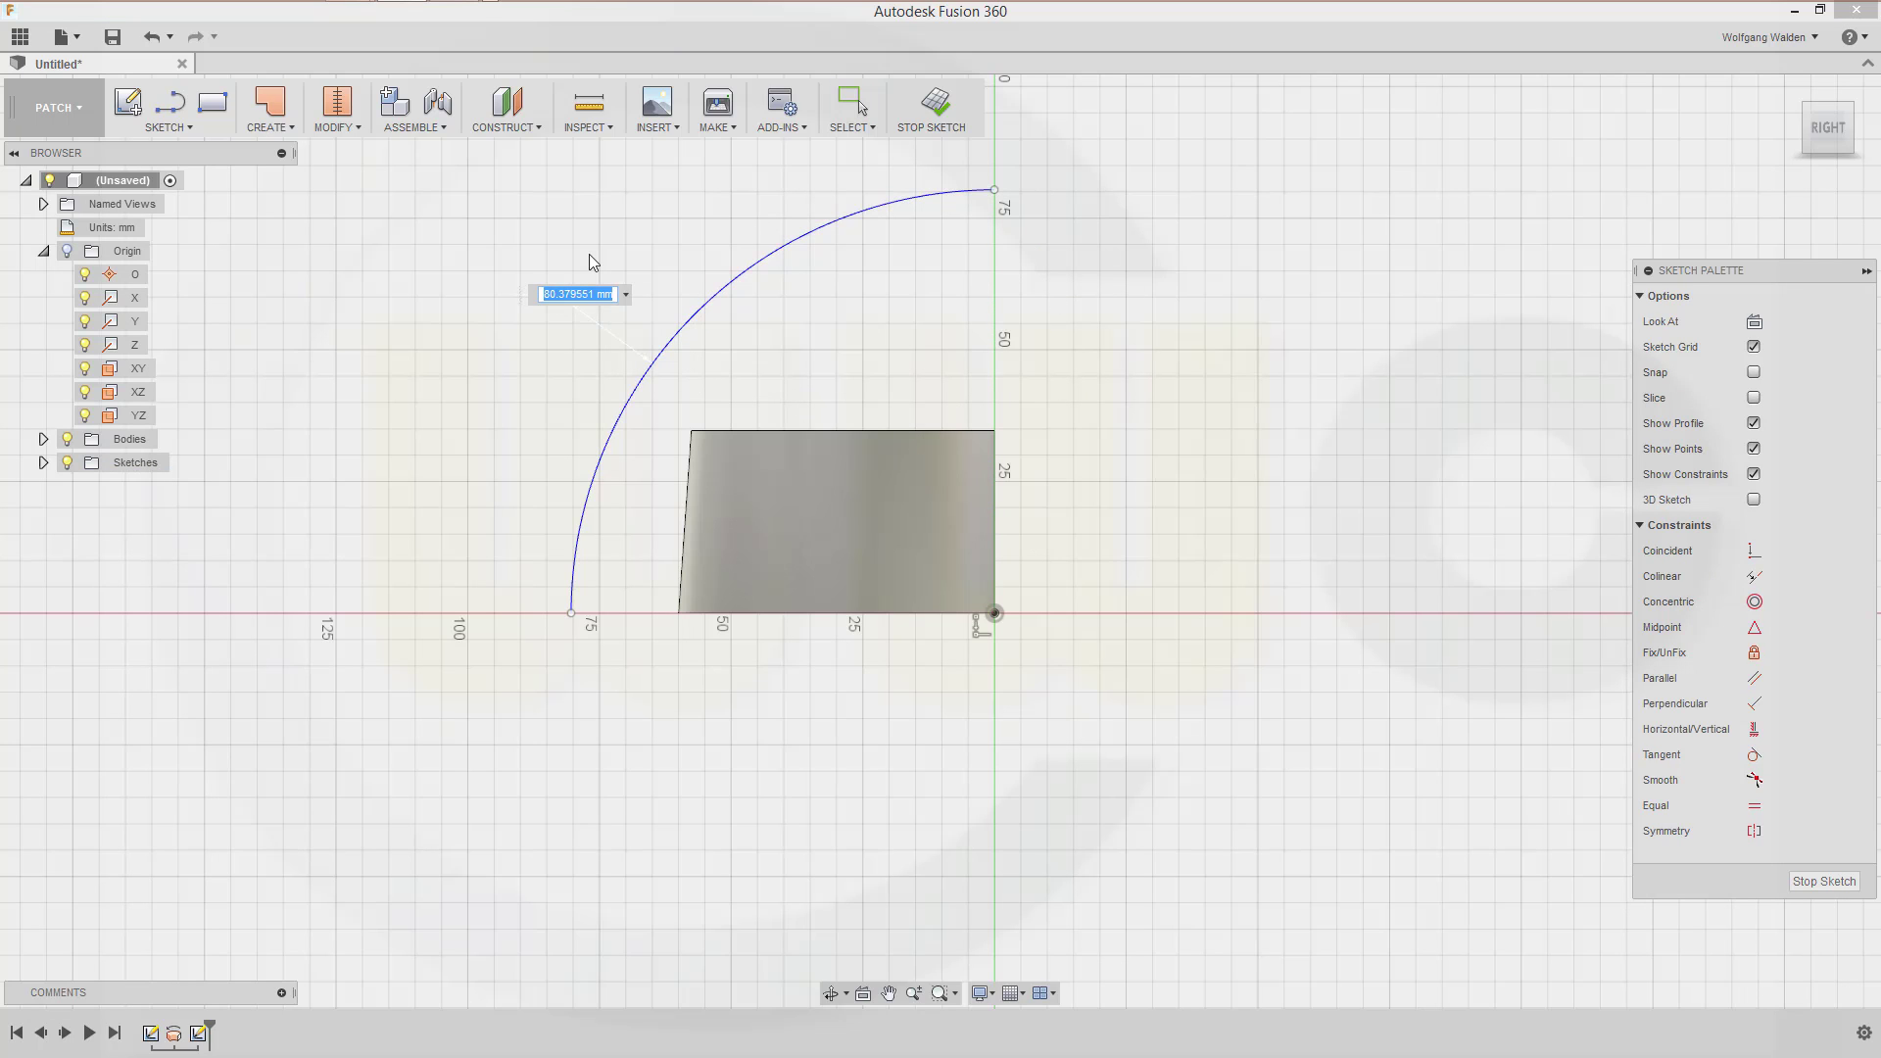
text(64)
key(Return)
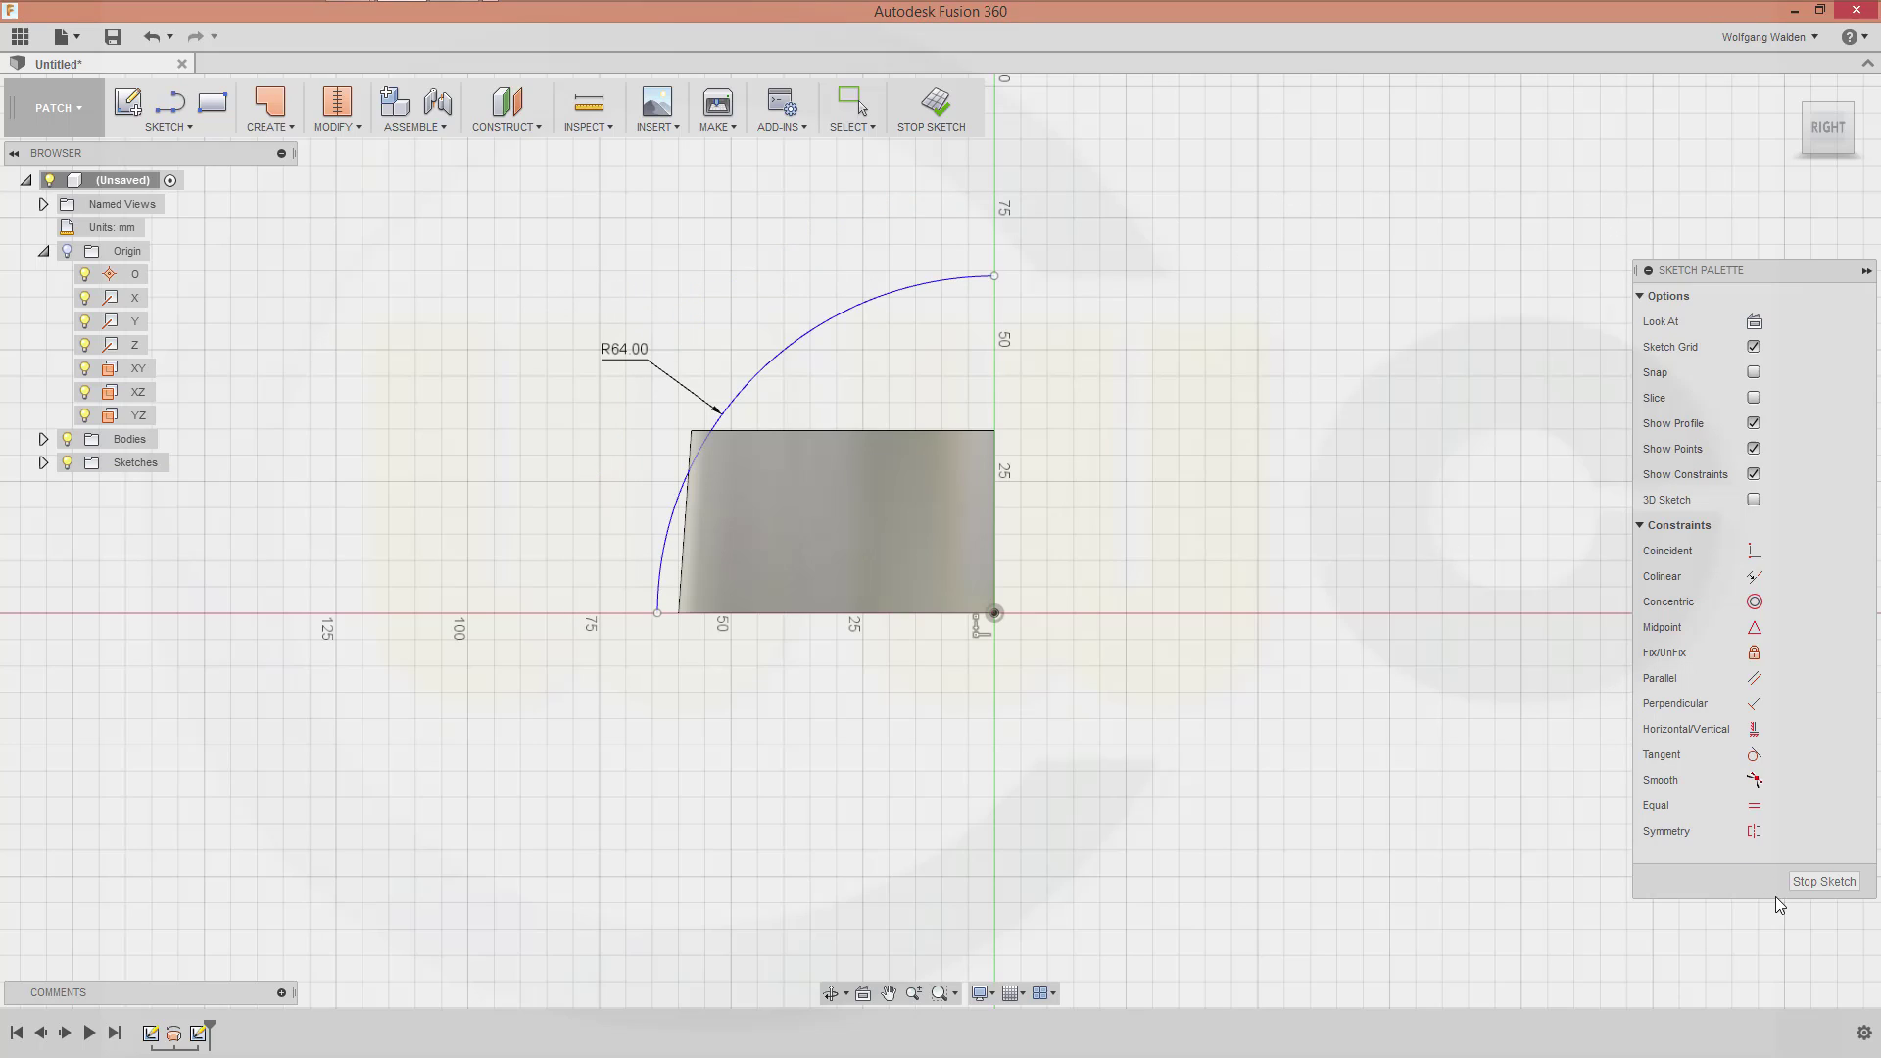
click(1825, 882)
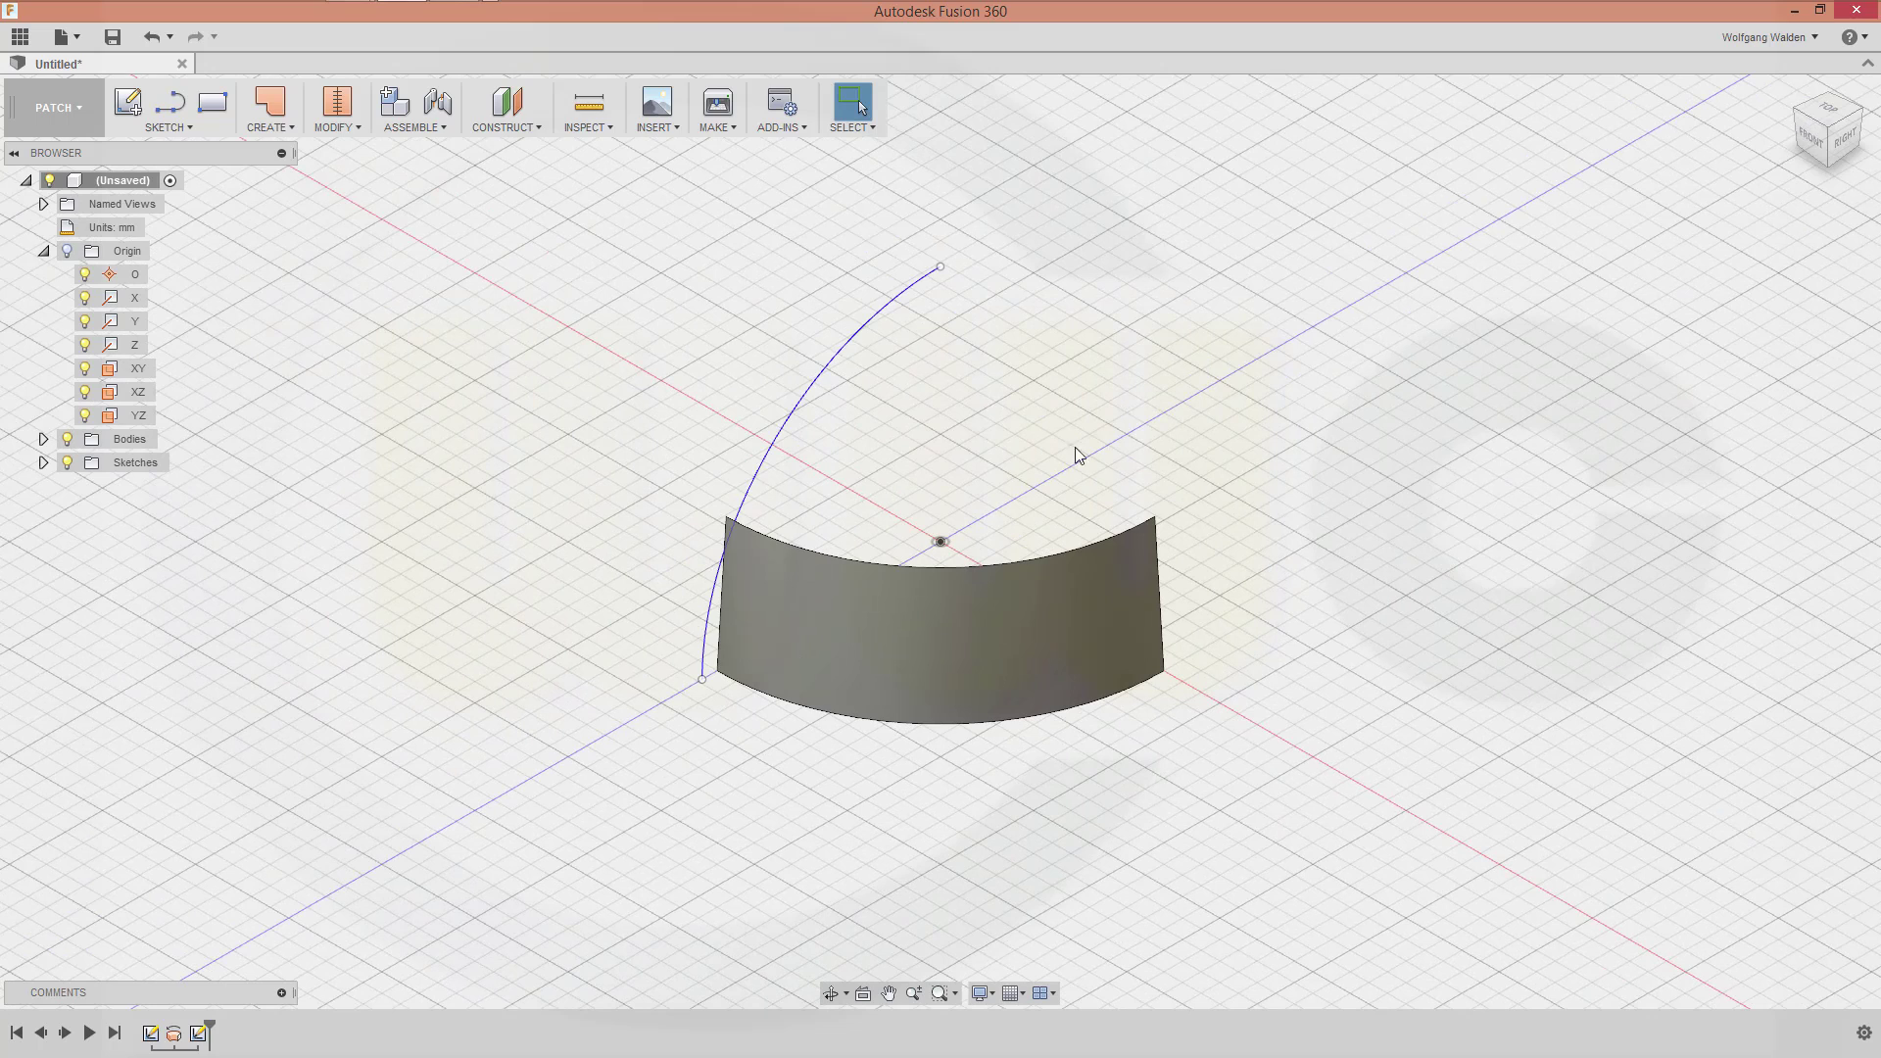
Extrude the 64 mm arc 60 mm into a surface and orbit to a low front-right view
click(291, 126)
click(286, 151)
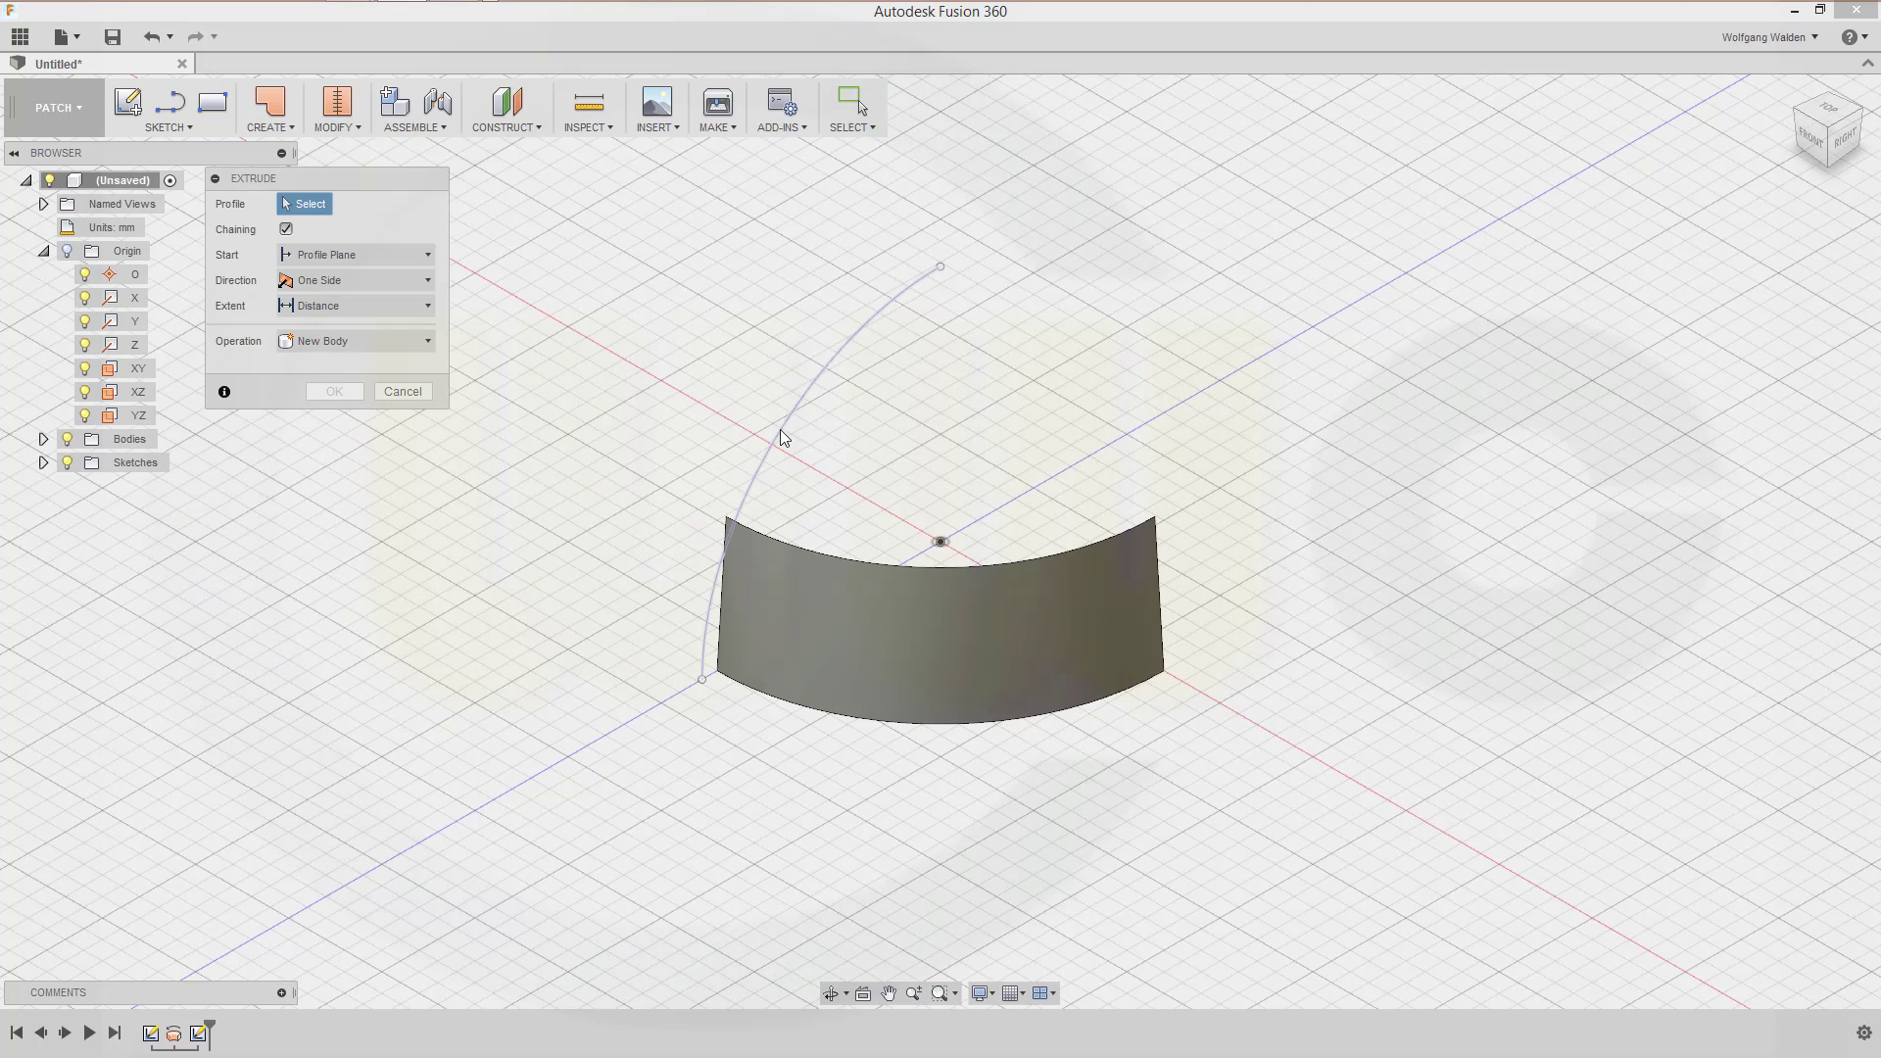
click(781, 431)
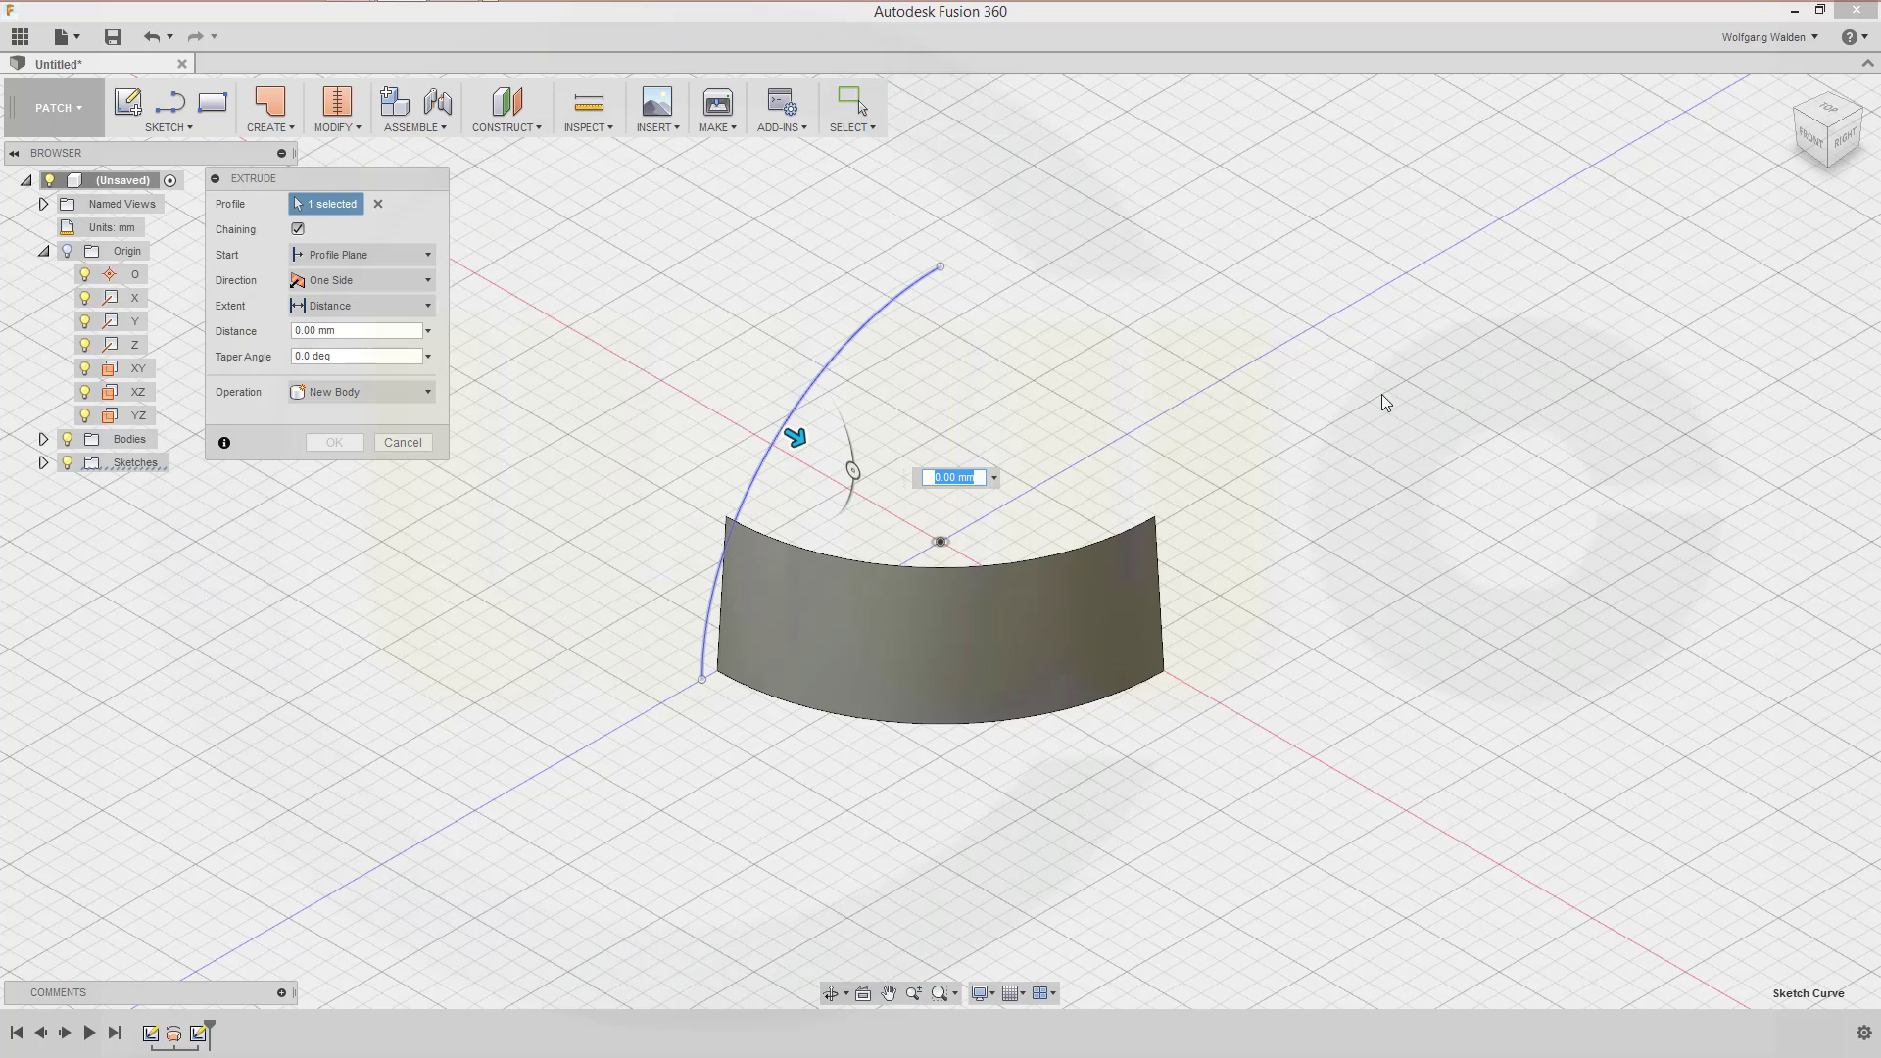
key(Return)
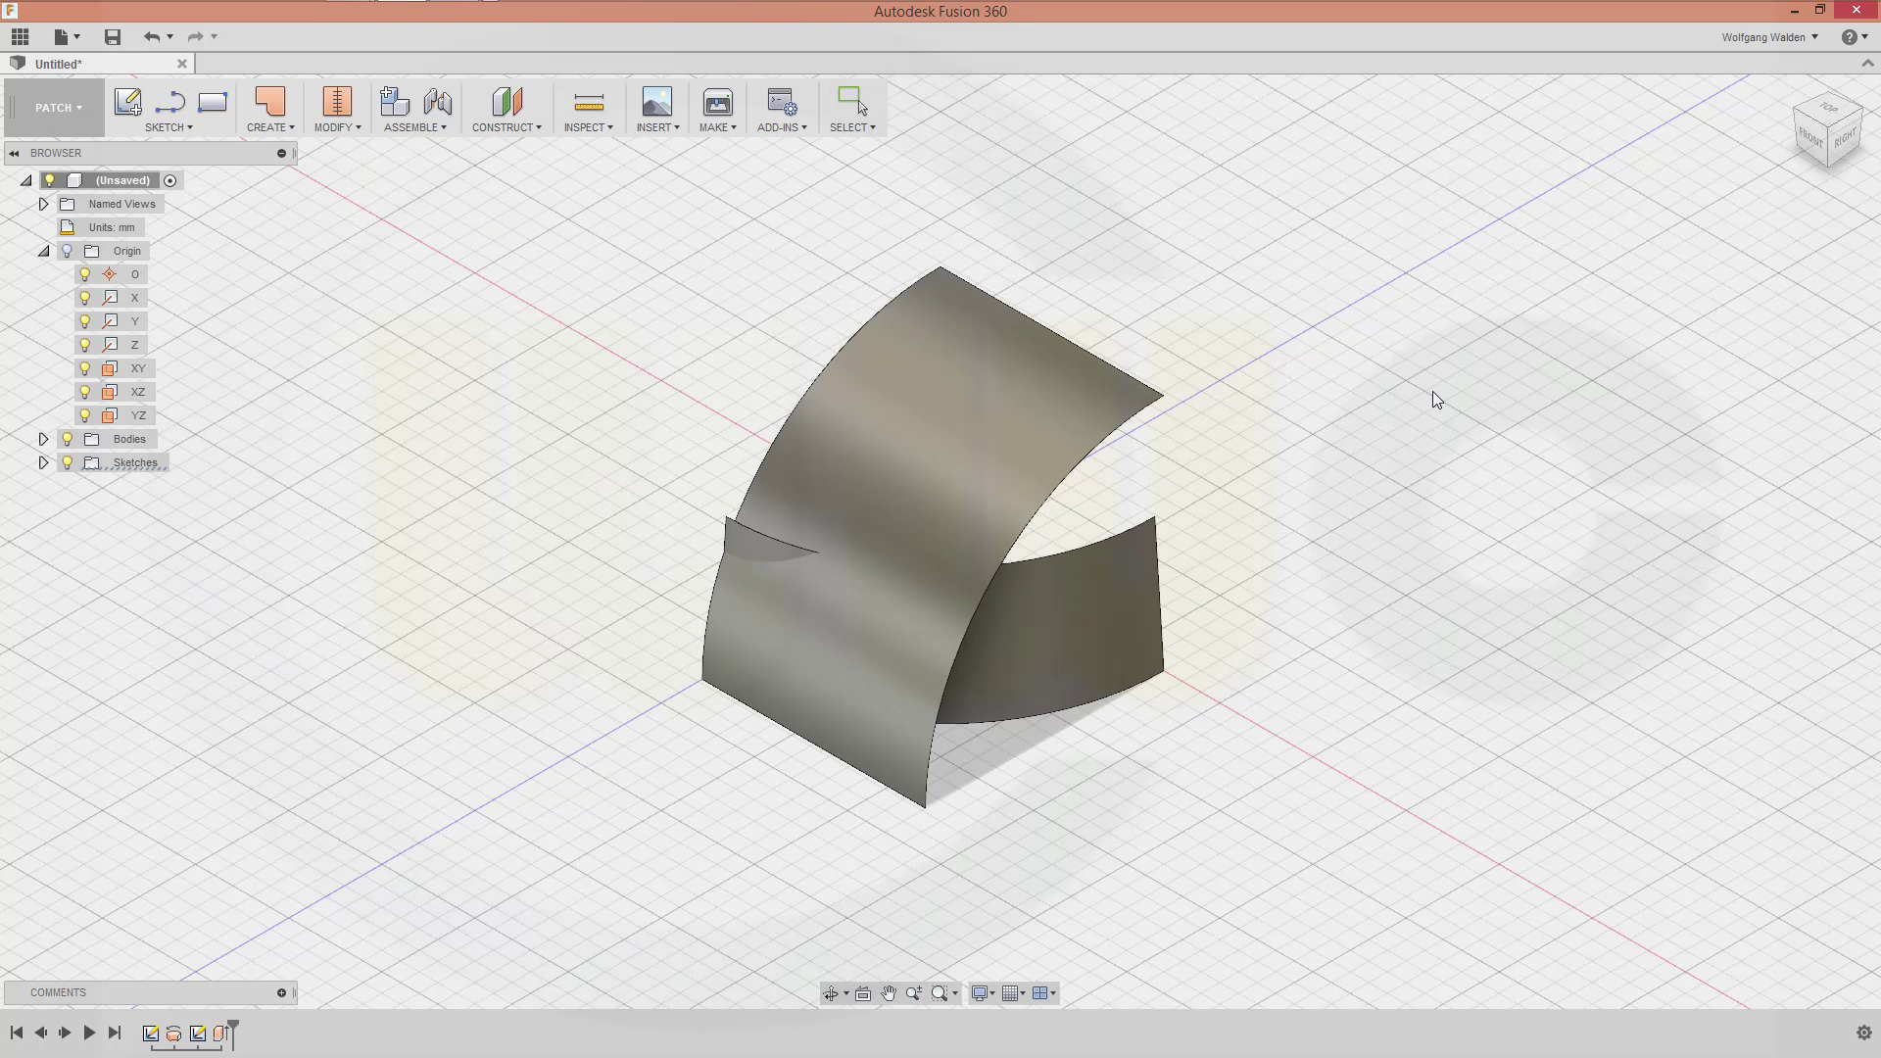
shift+middle_drag(1209, 474, 1143, 420)
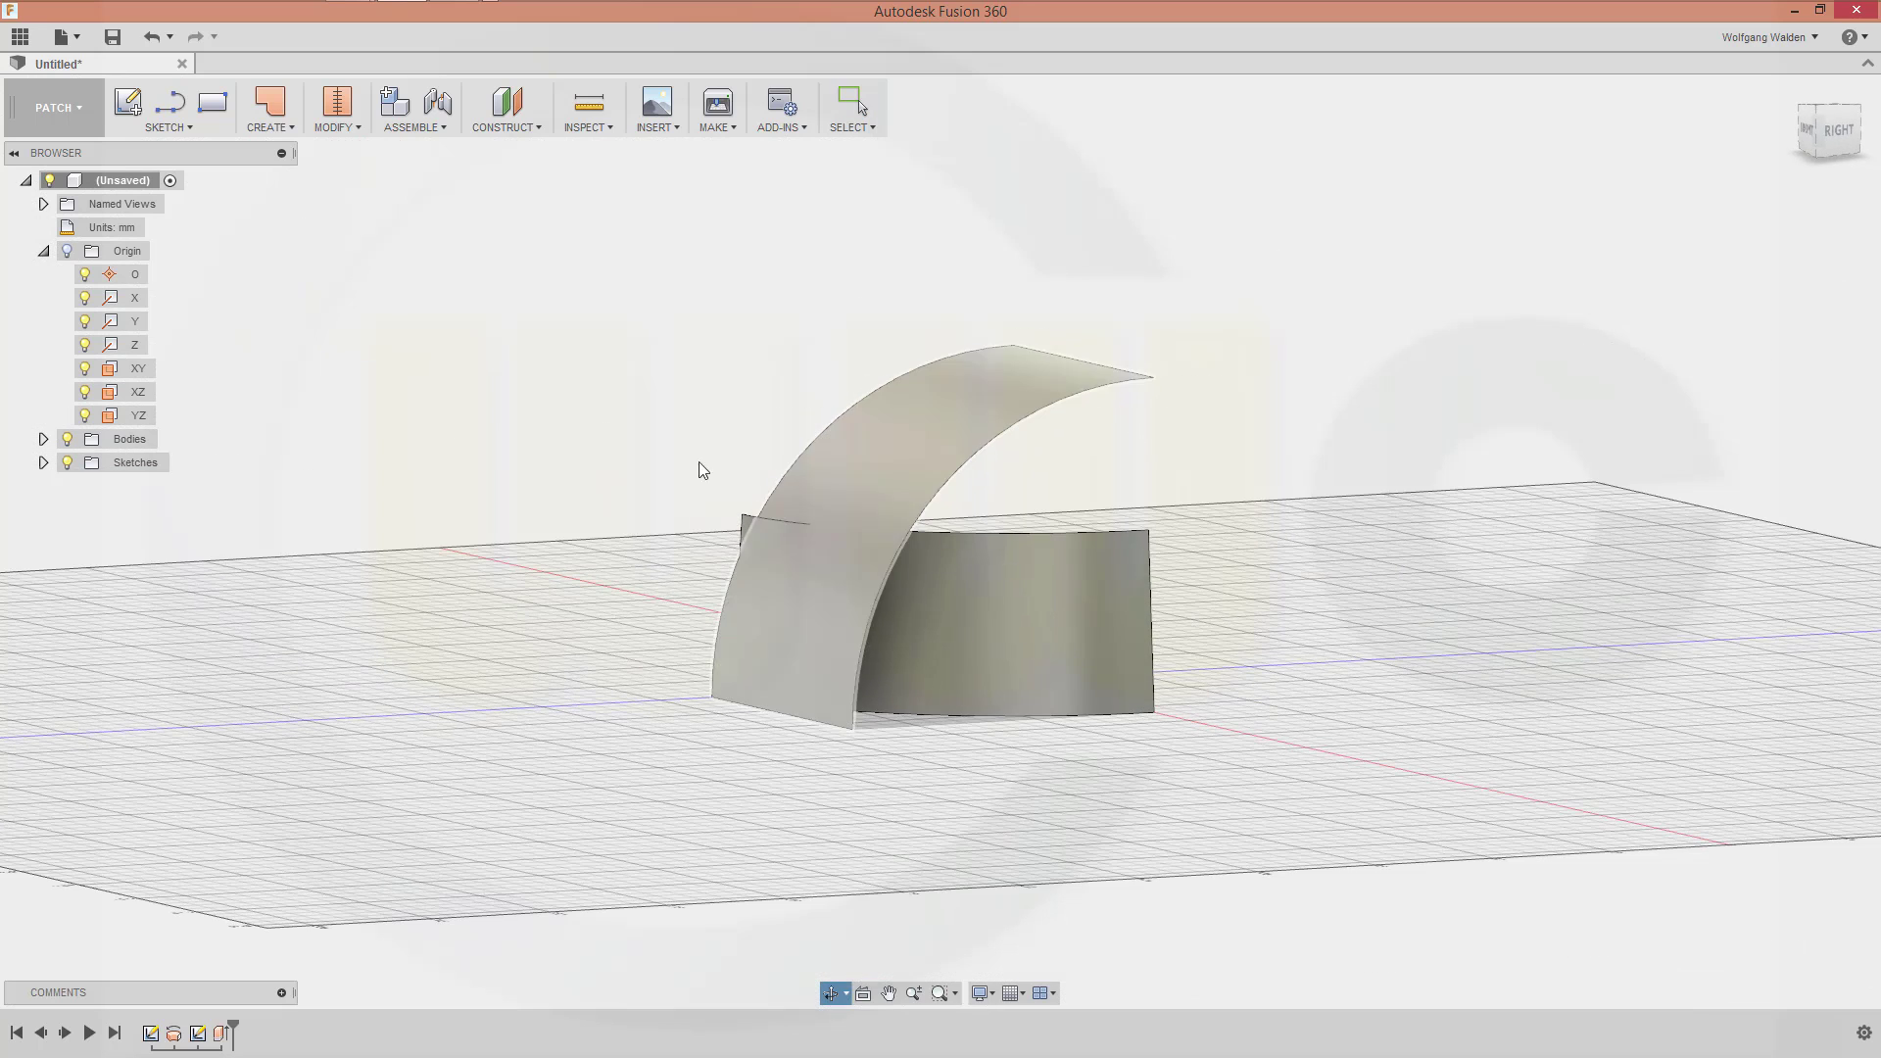
Edit Sketch1 and drag the sloped line's top endpoint upward to lengthen the revolved surface
click(44, 463)
click(43, 439)
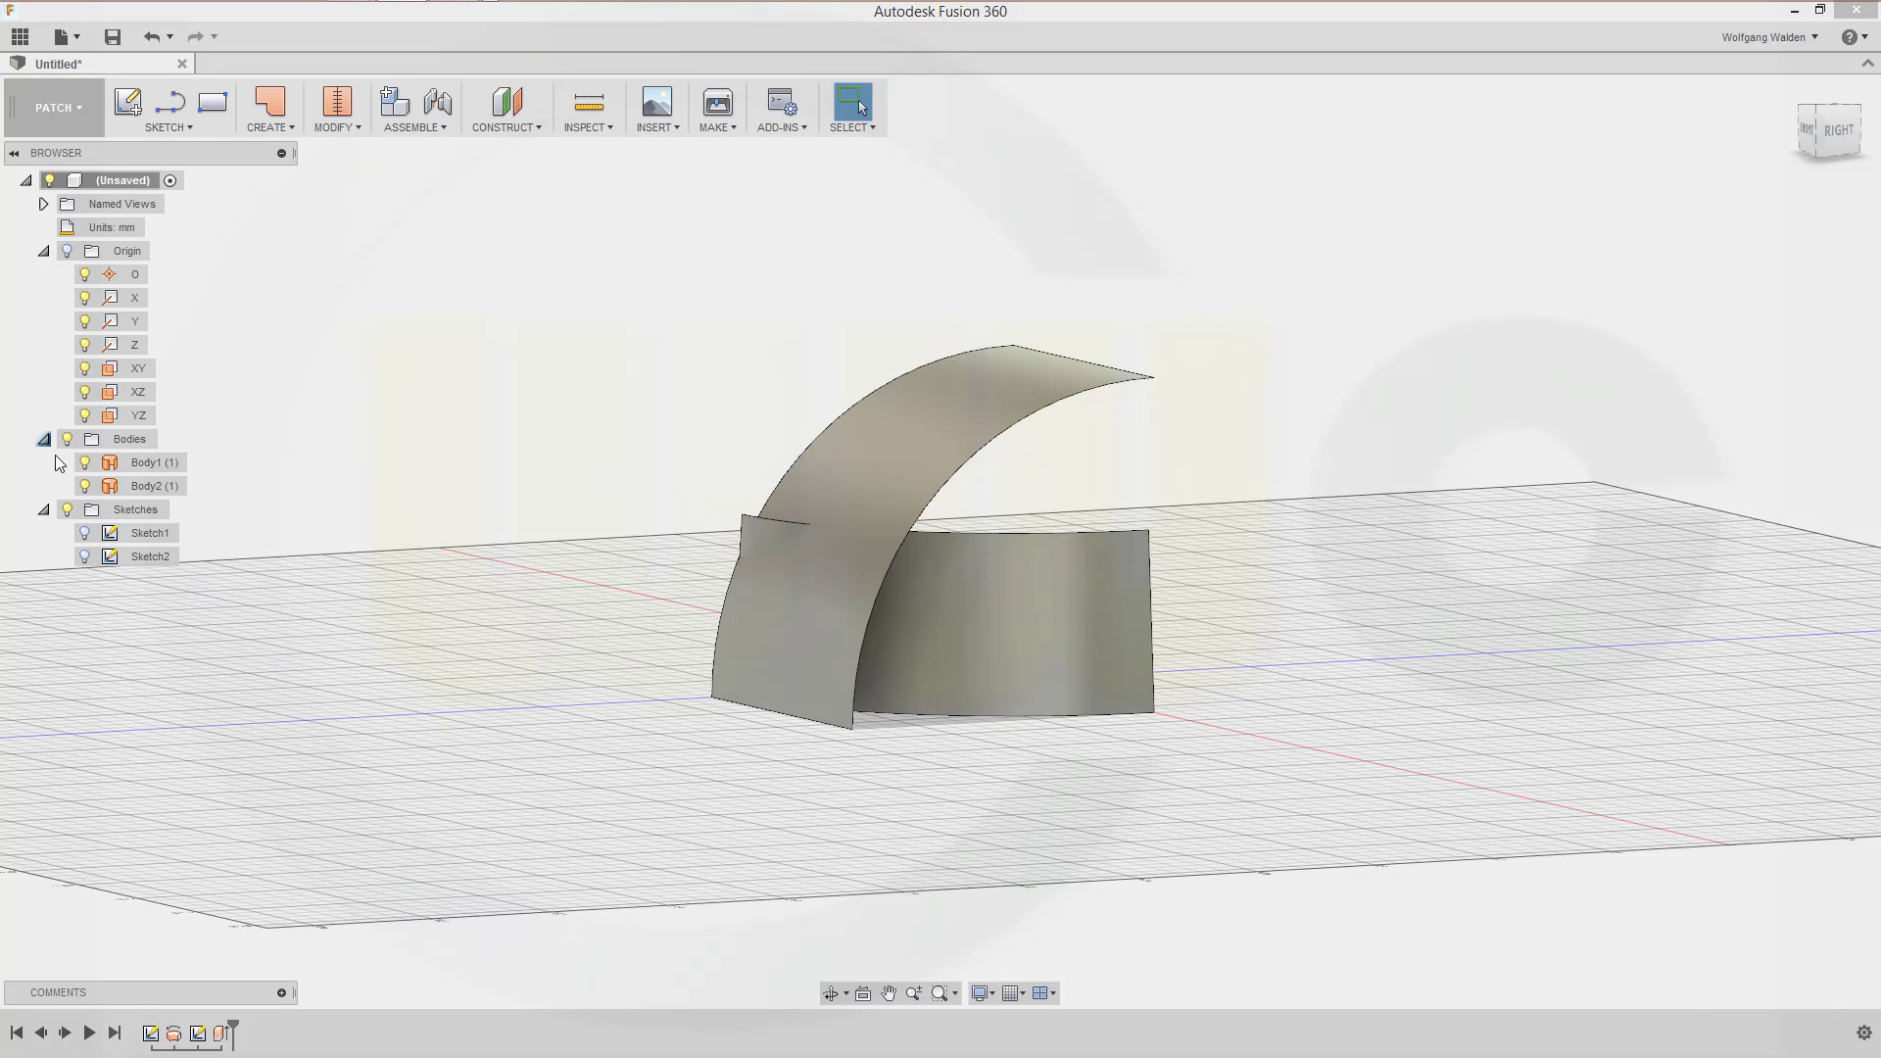
double_click(150, 533)
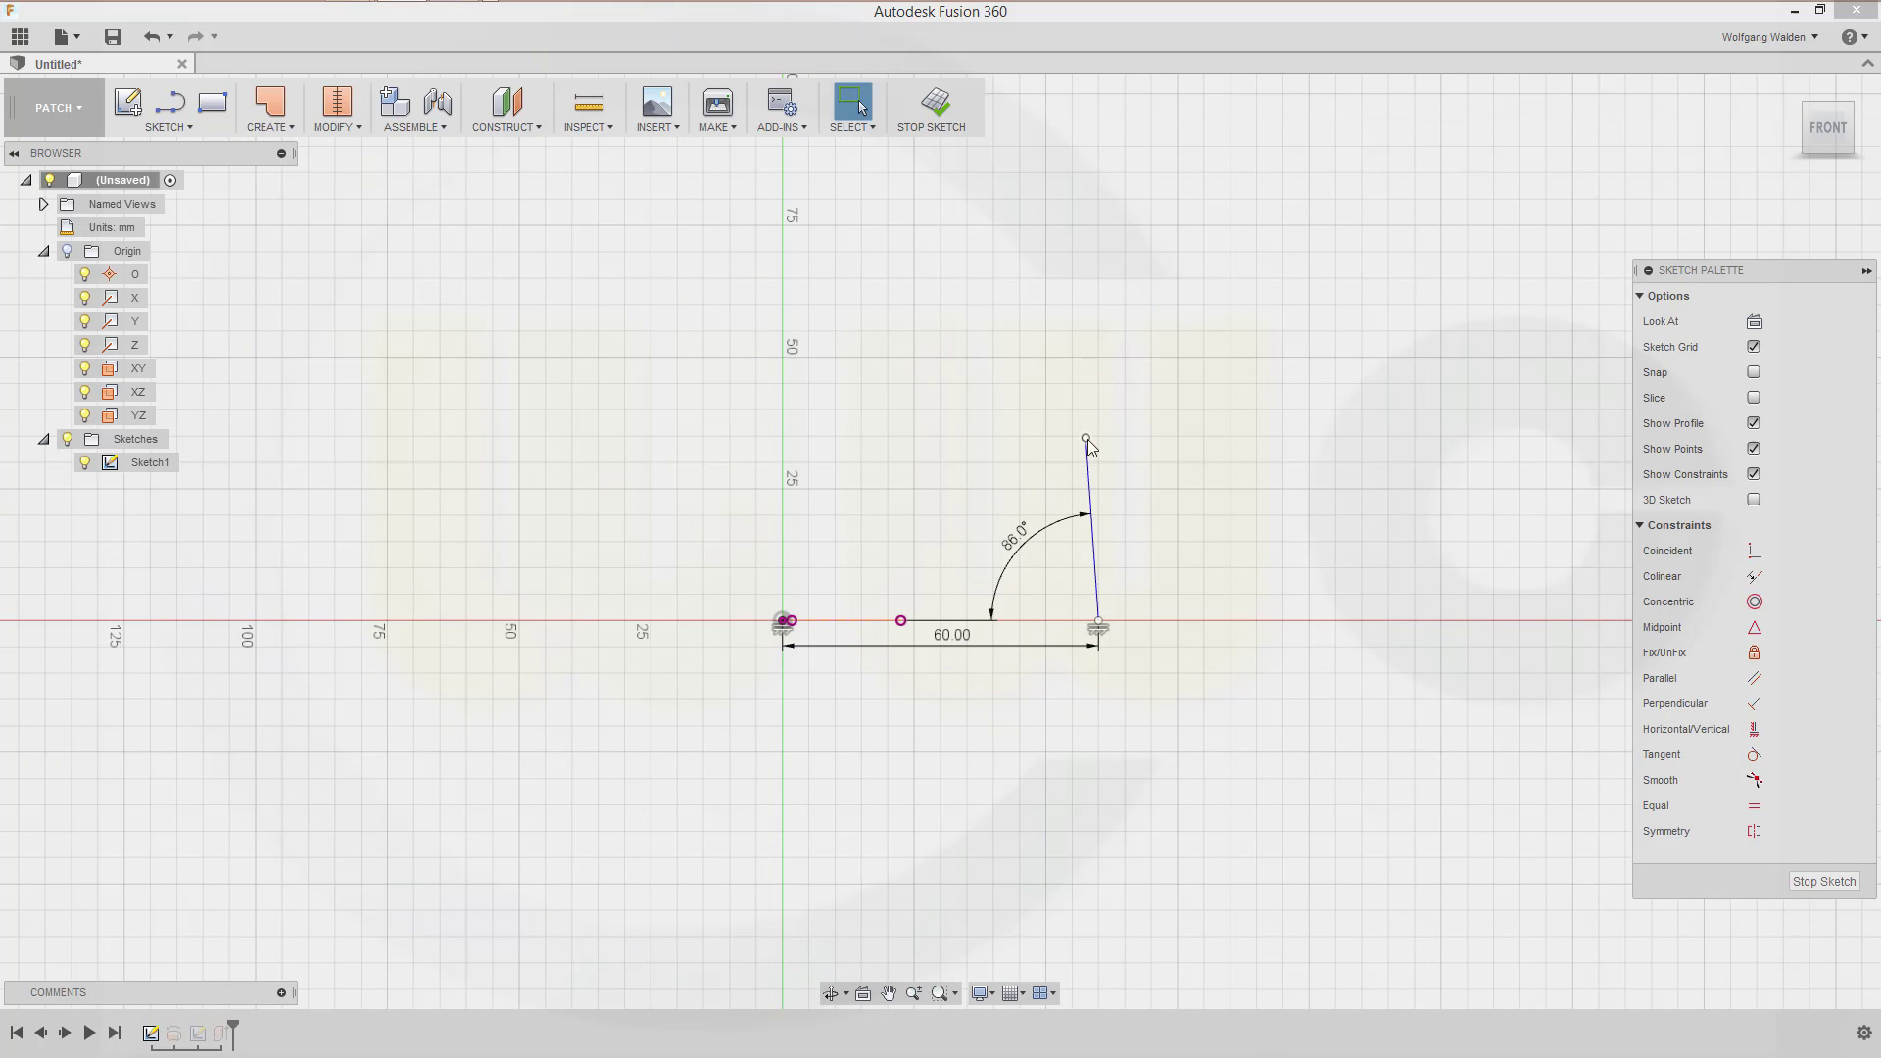
drag(1087, 439, 1081, 356)
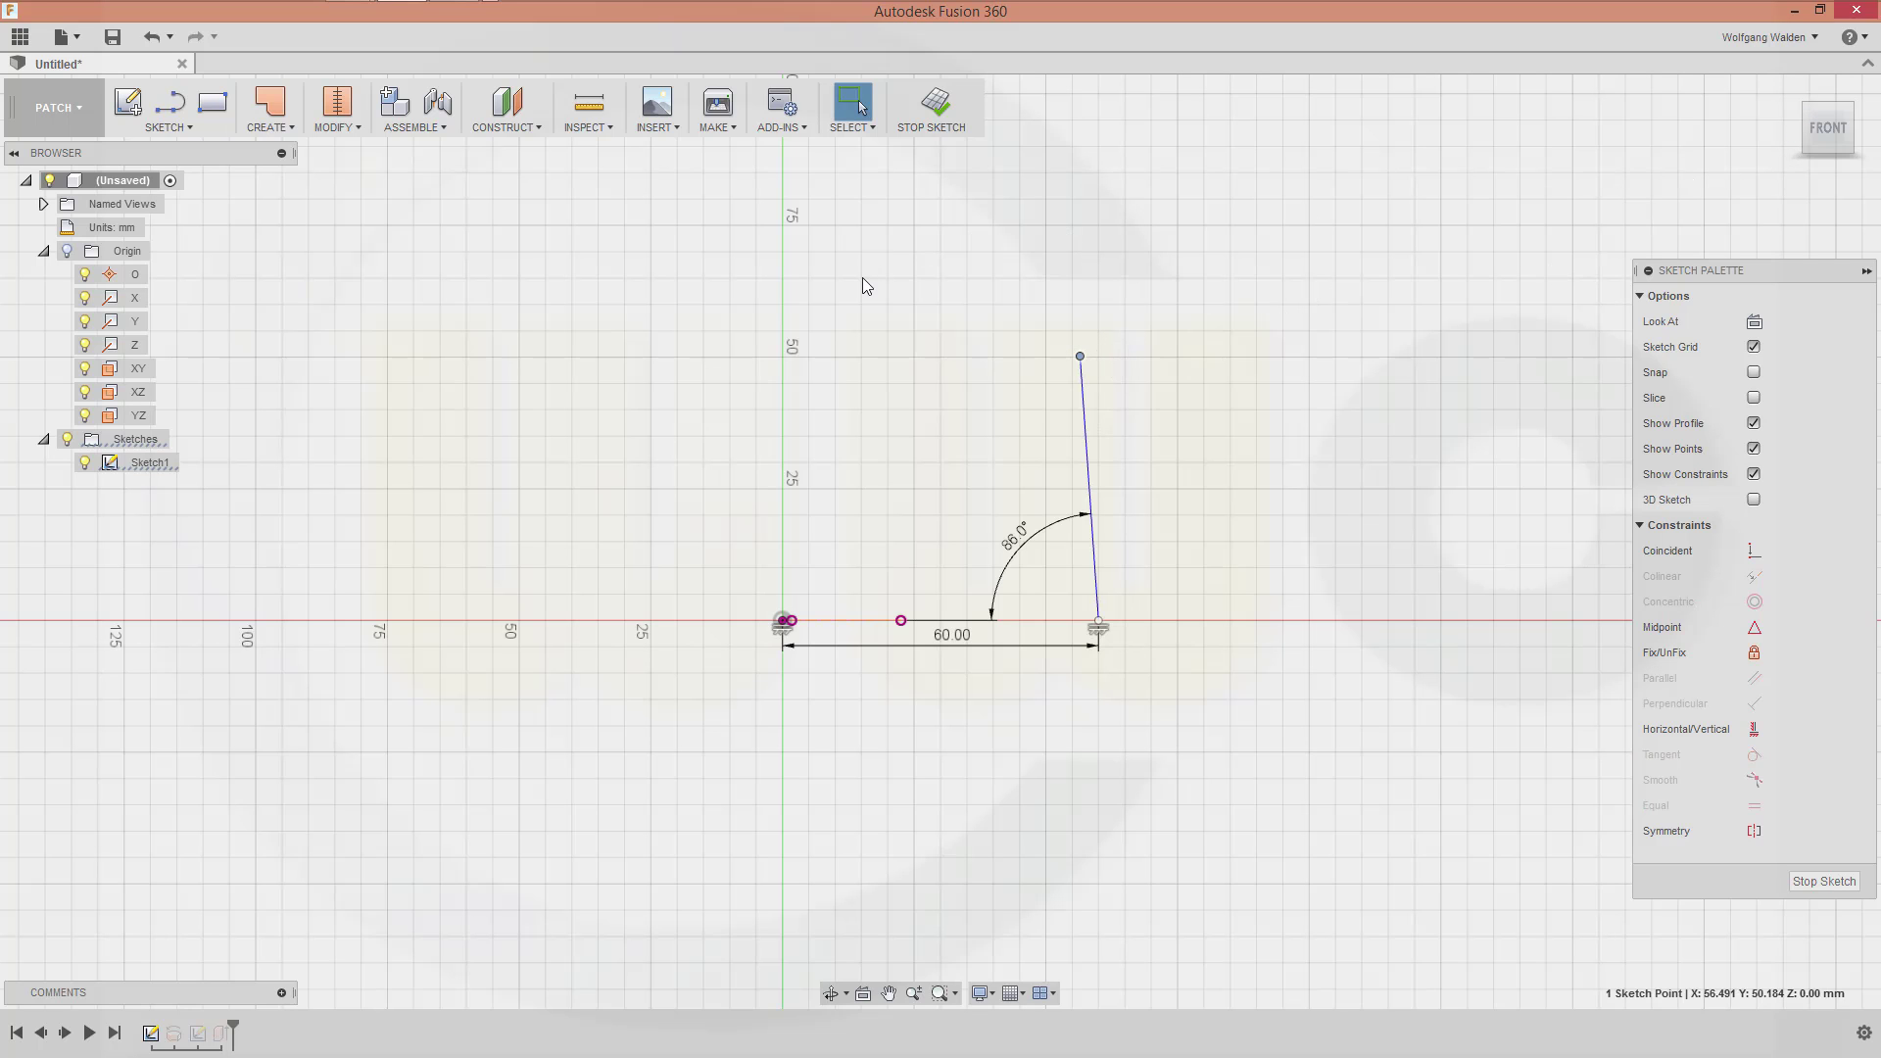
click(1825, 881)
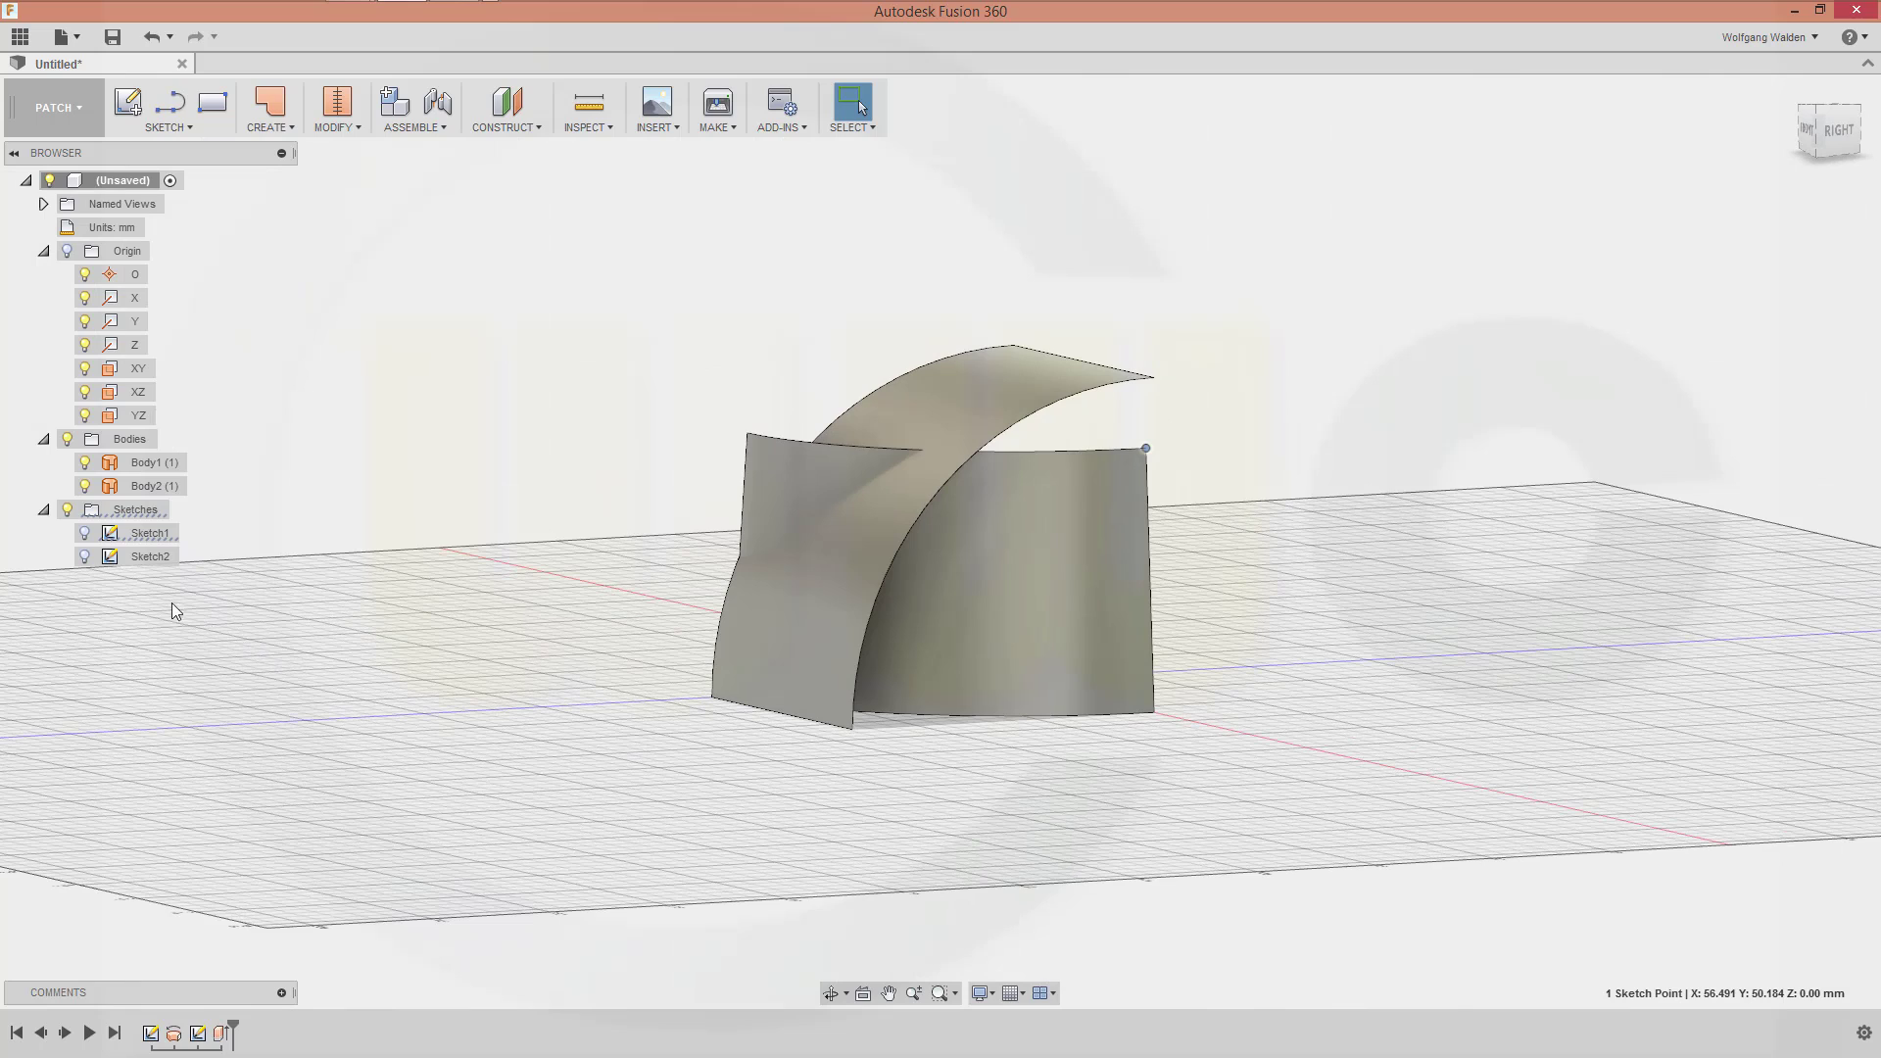
Hide Body1 and Body2, then start Sketch3 on the XY plane
click(85, 486)
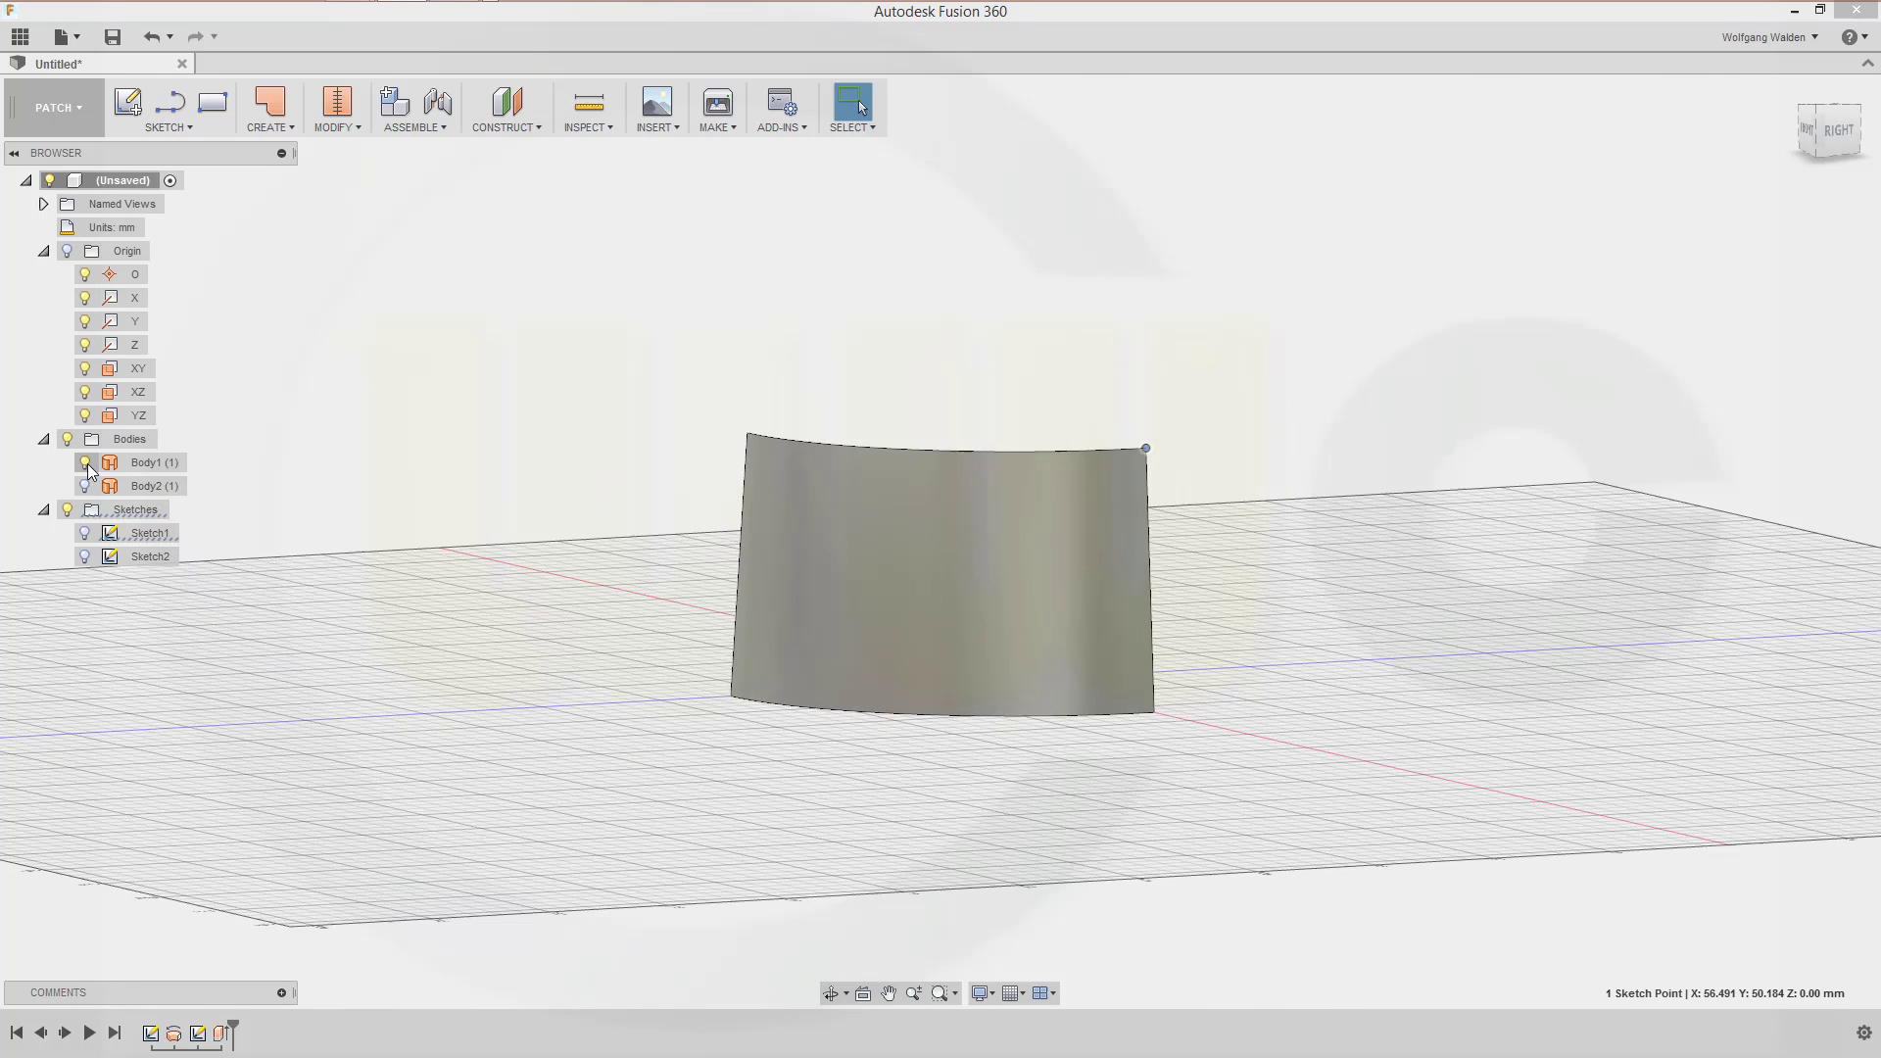
click(85, 462)
mouse_move(585, 635)
shift+middle_down()
mouse_move(693, 664)
mouse_move(861, 579)
shift+middle_up()
click(176, 120)
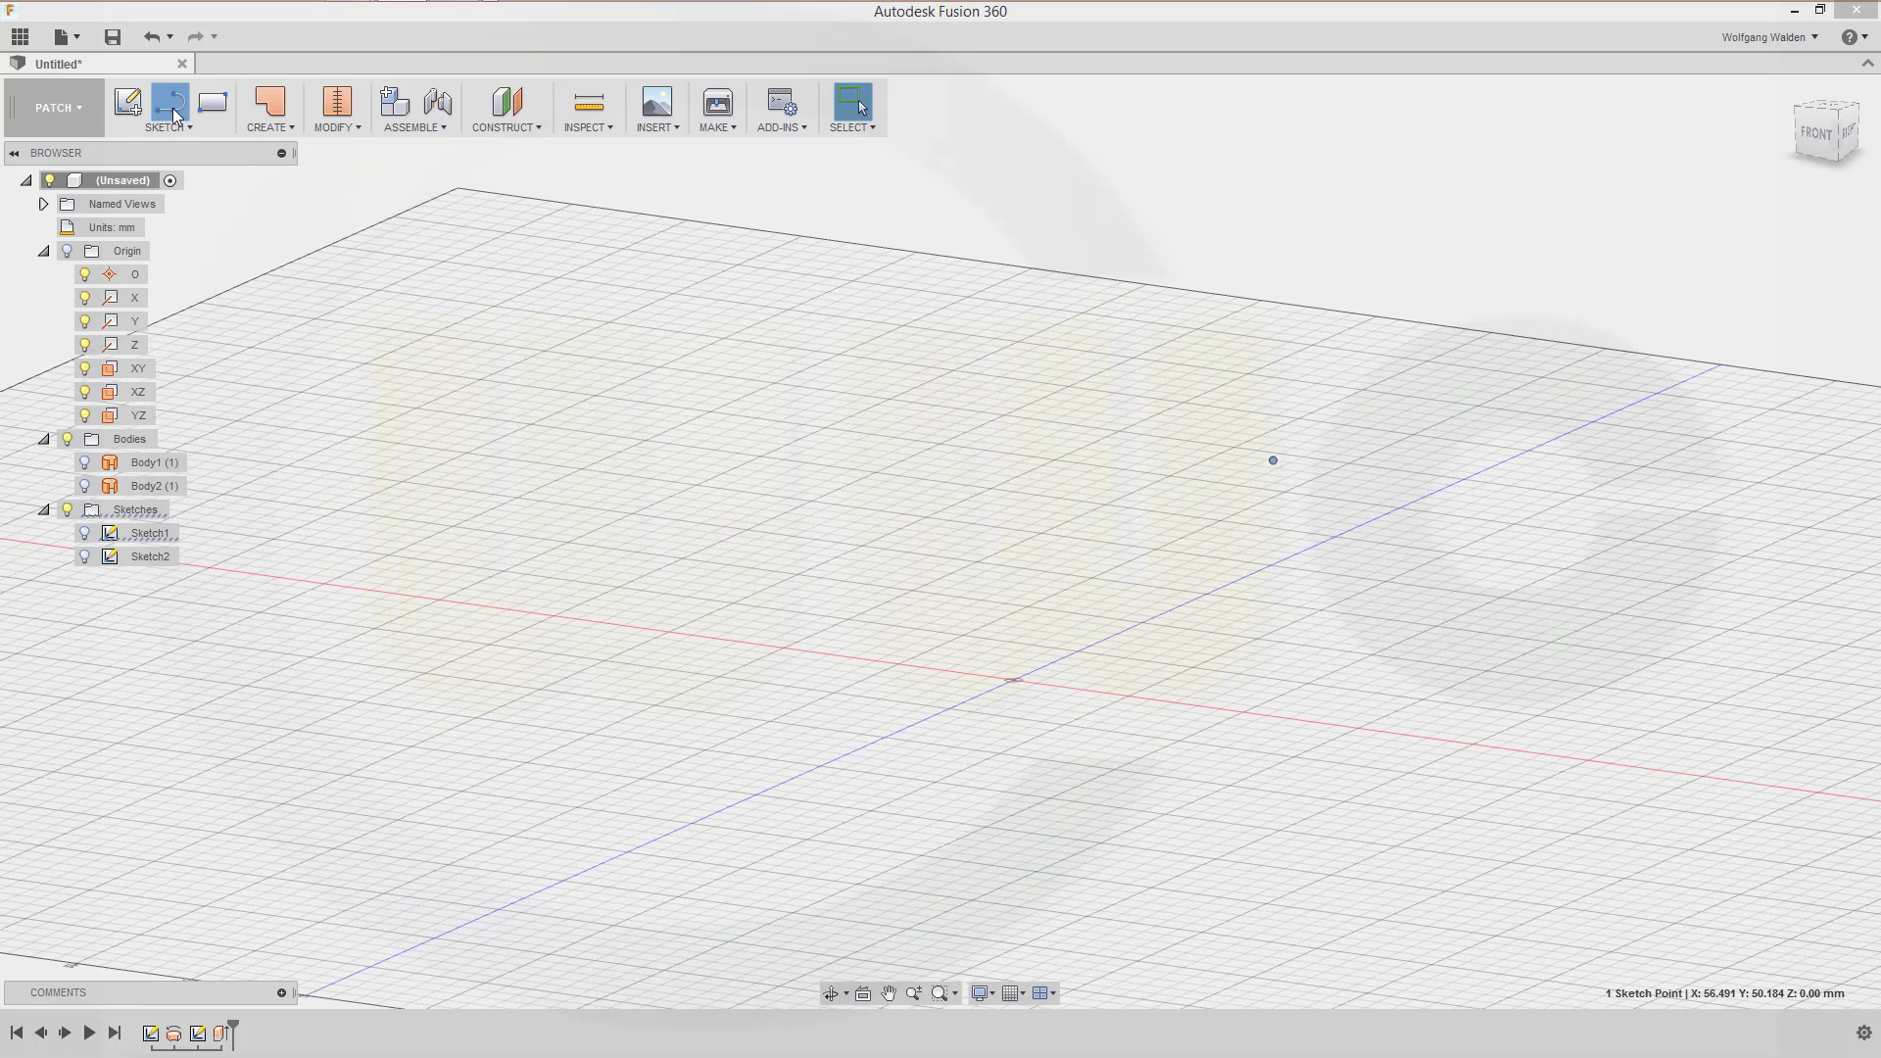
click(1064, 647)
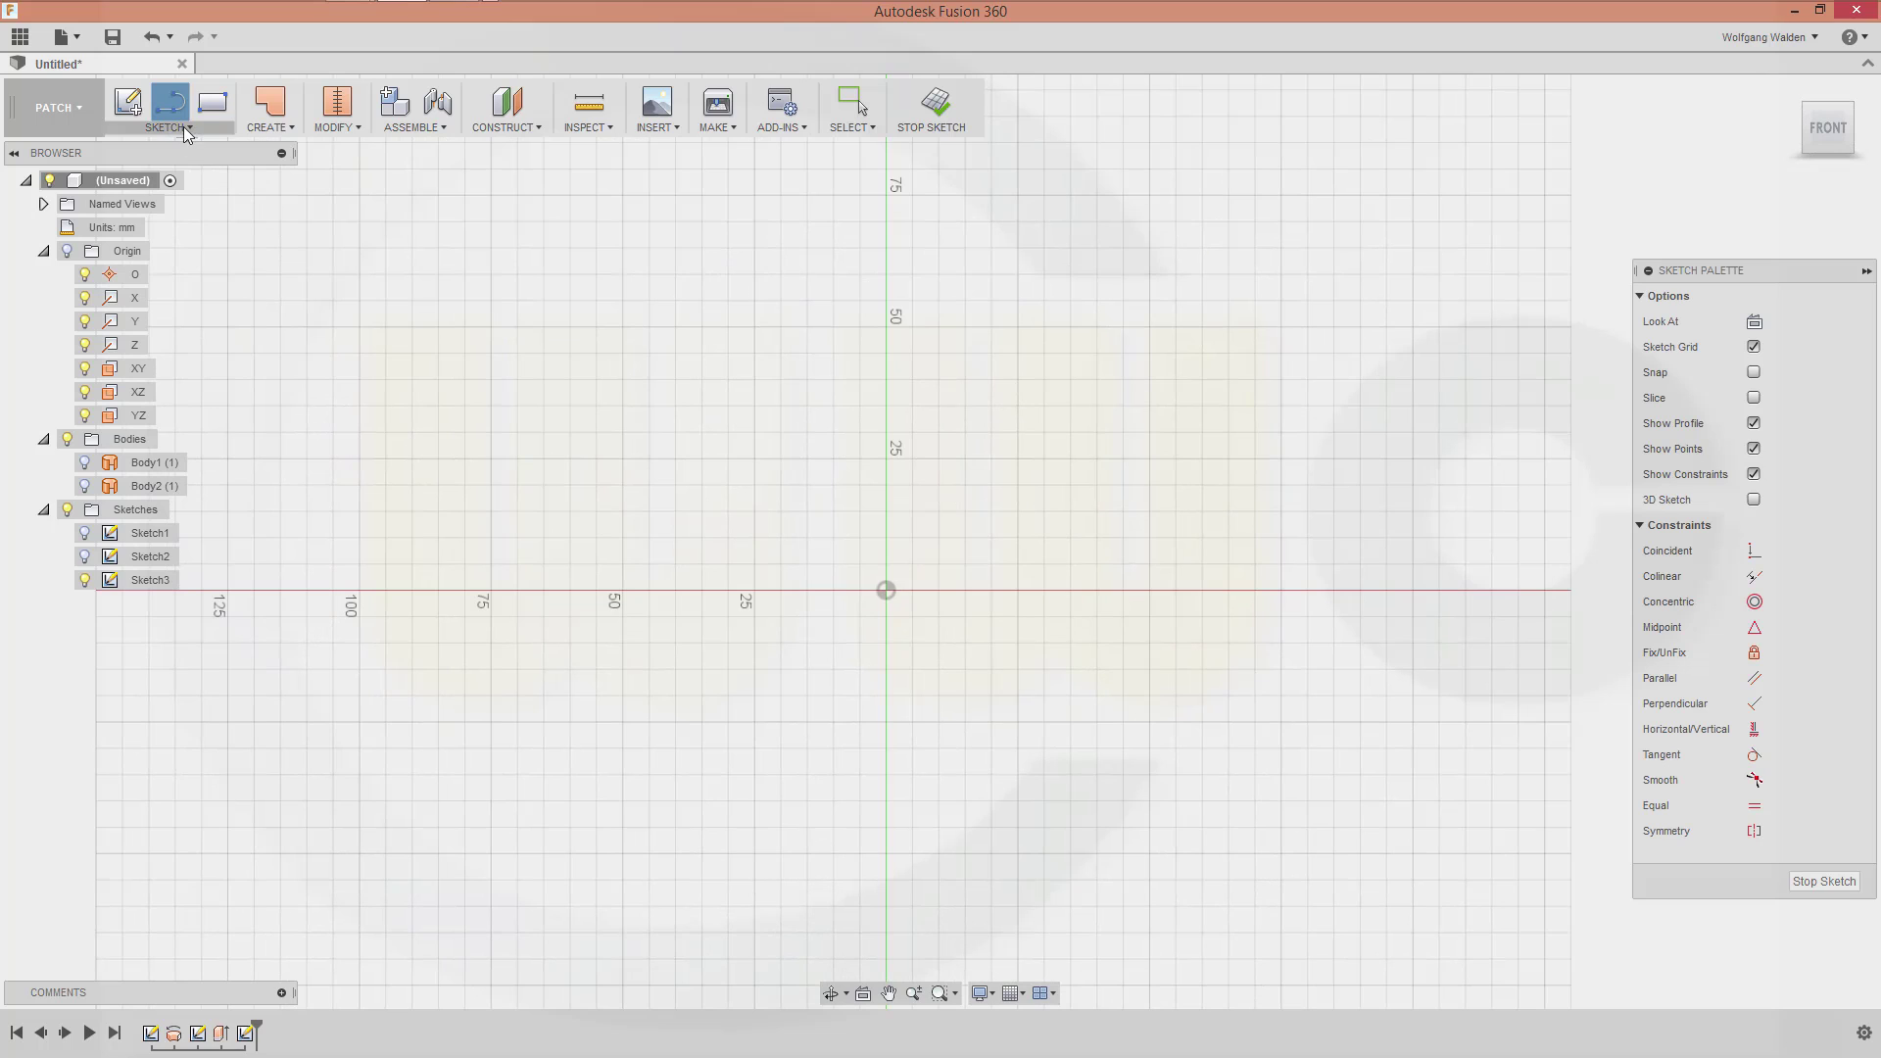
Attempt an arc, then delete the stray line that was drawn by mistake
click(192, 128)
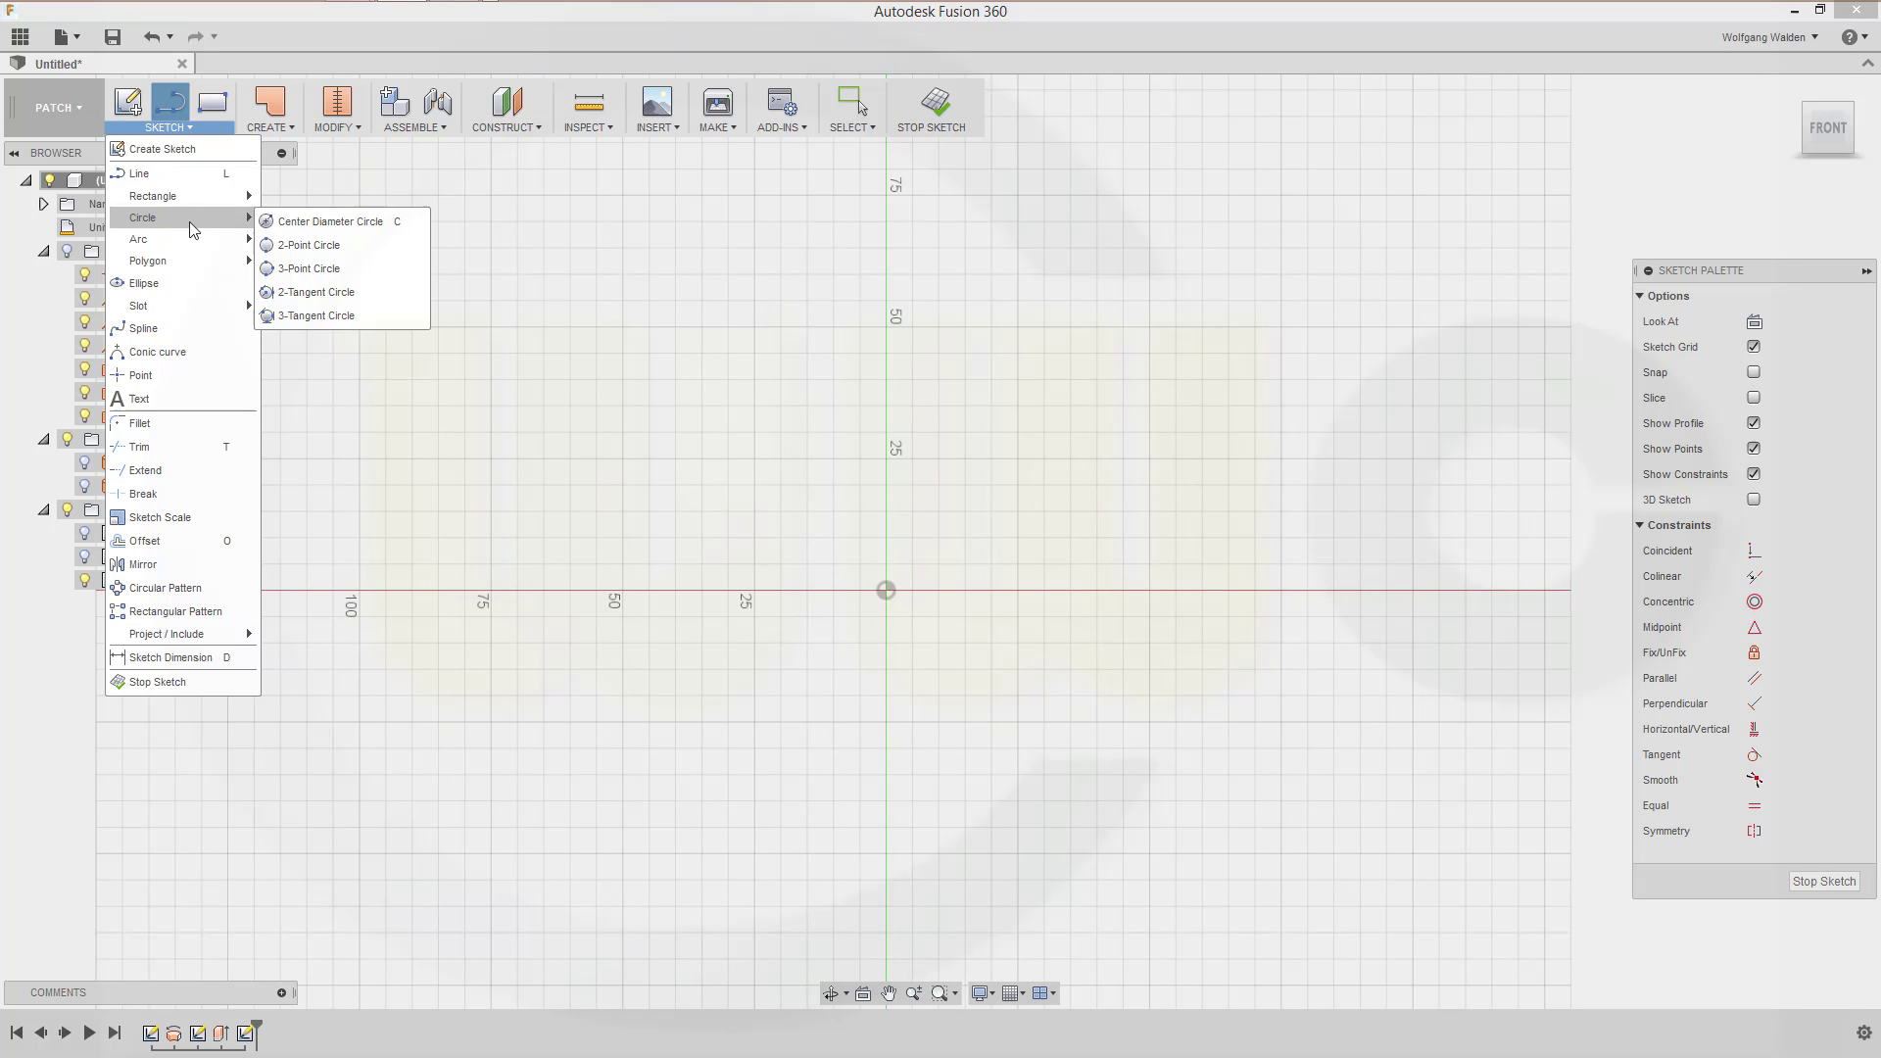
click(269, 266)
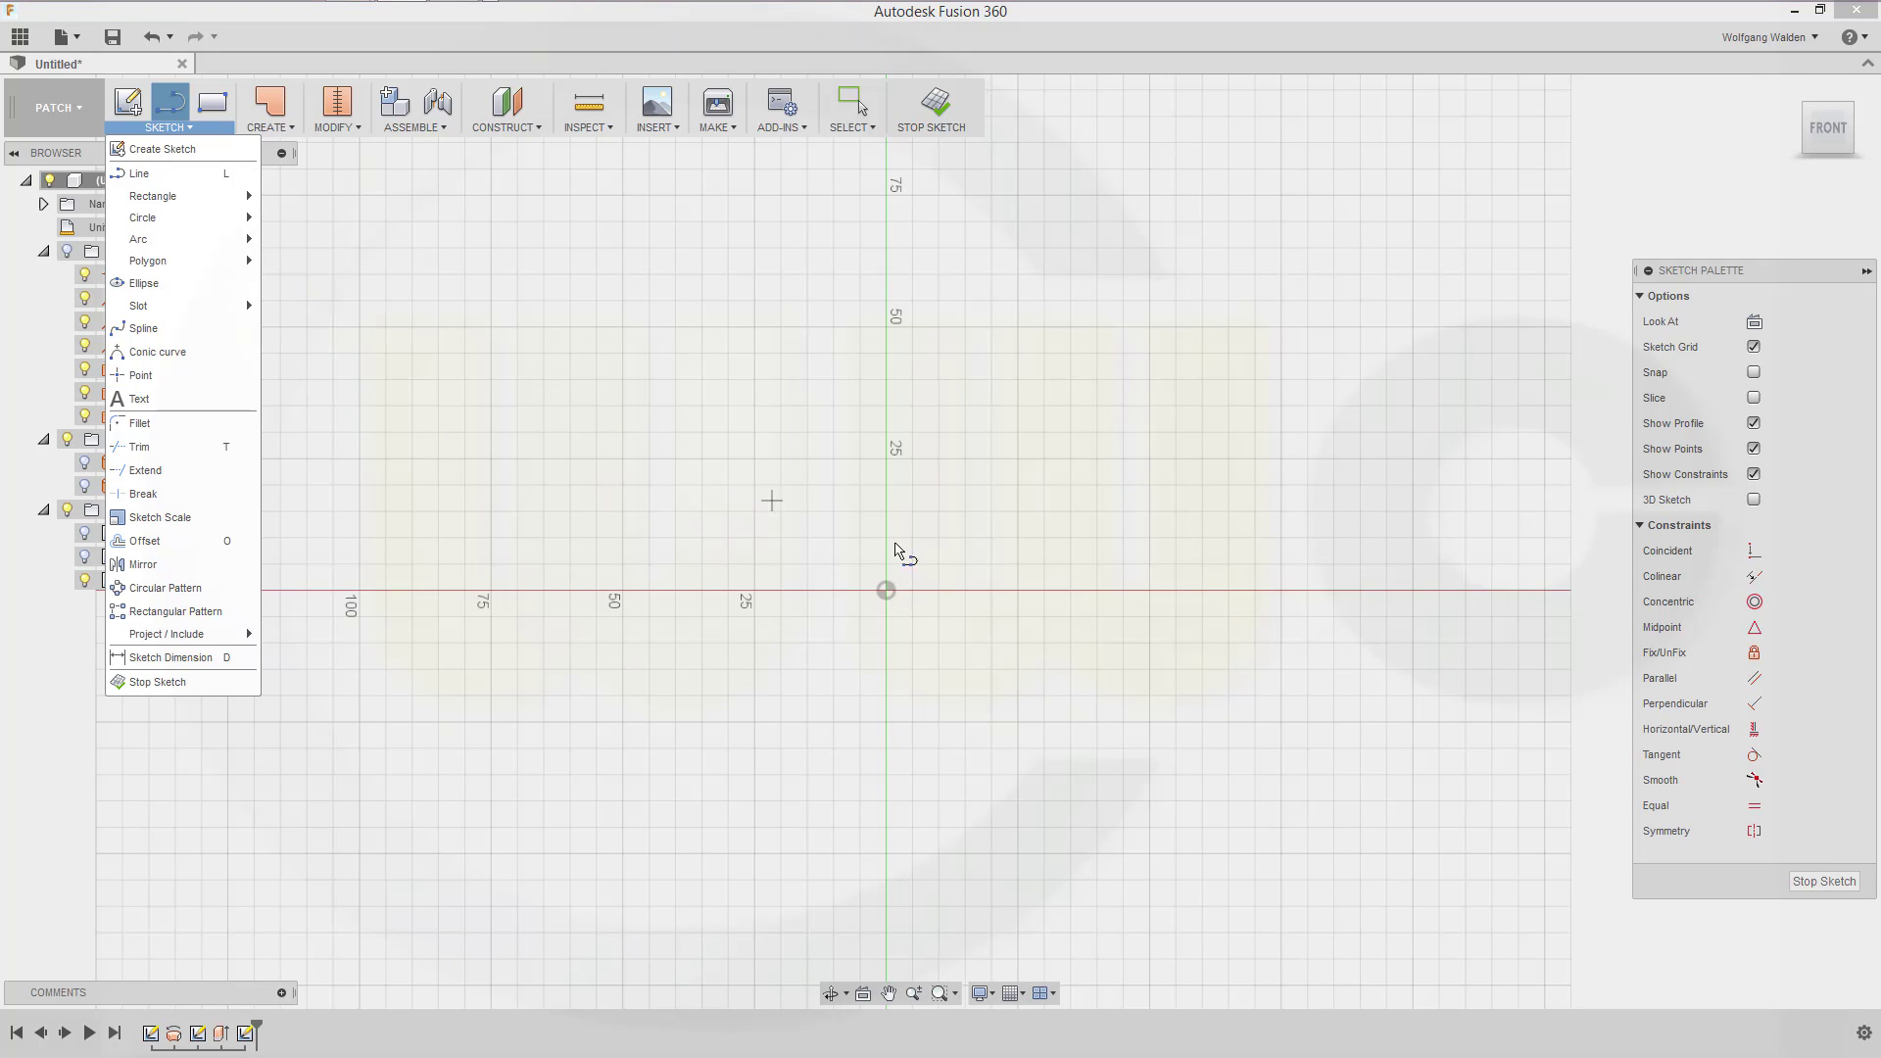
click(1179, 395)
click(1307, 395)
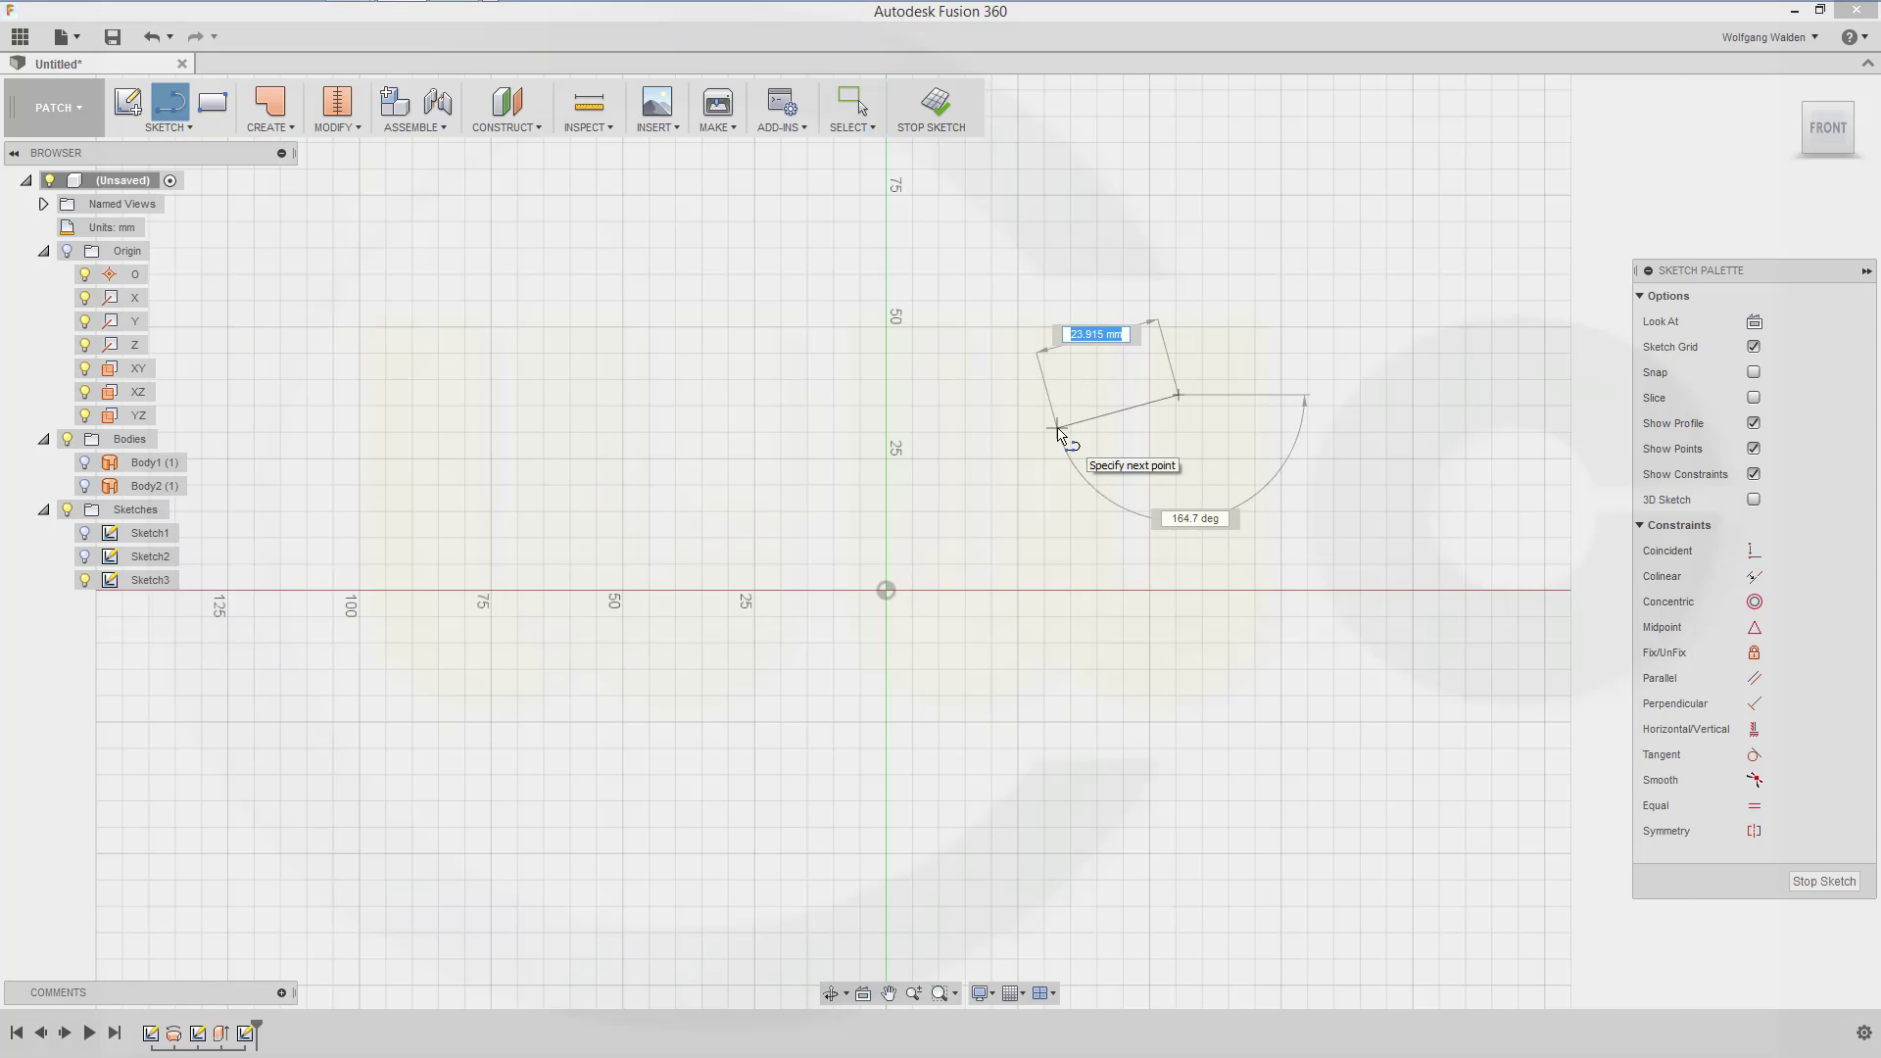
click(1058, 431)
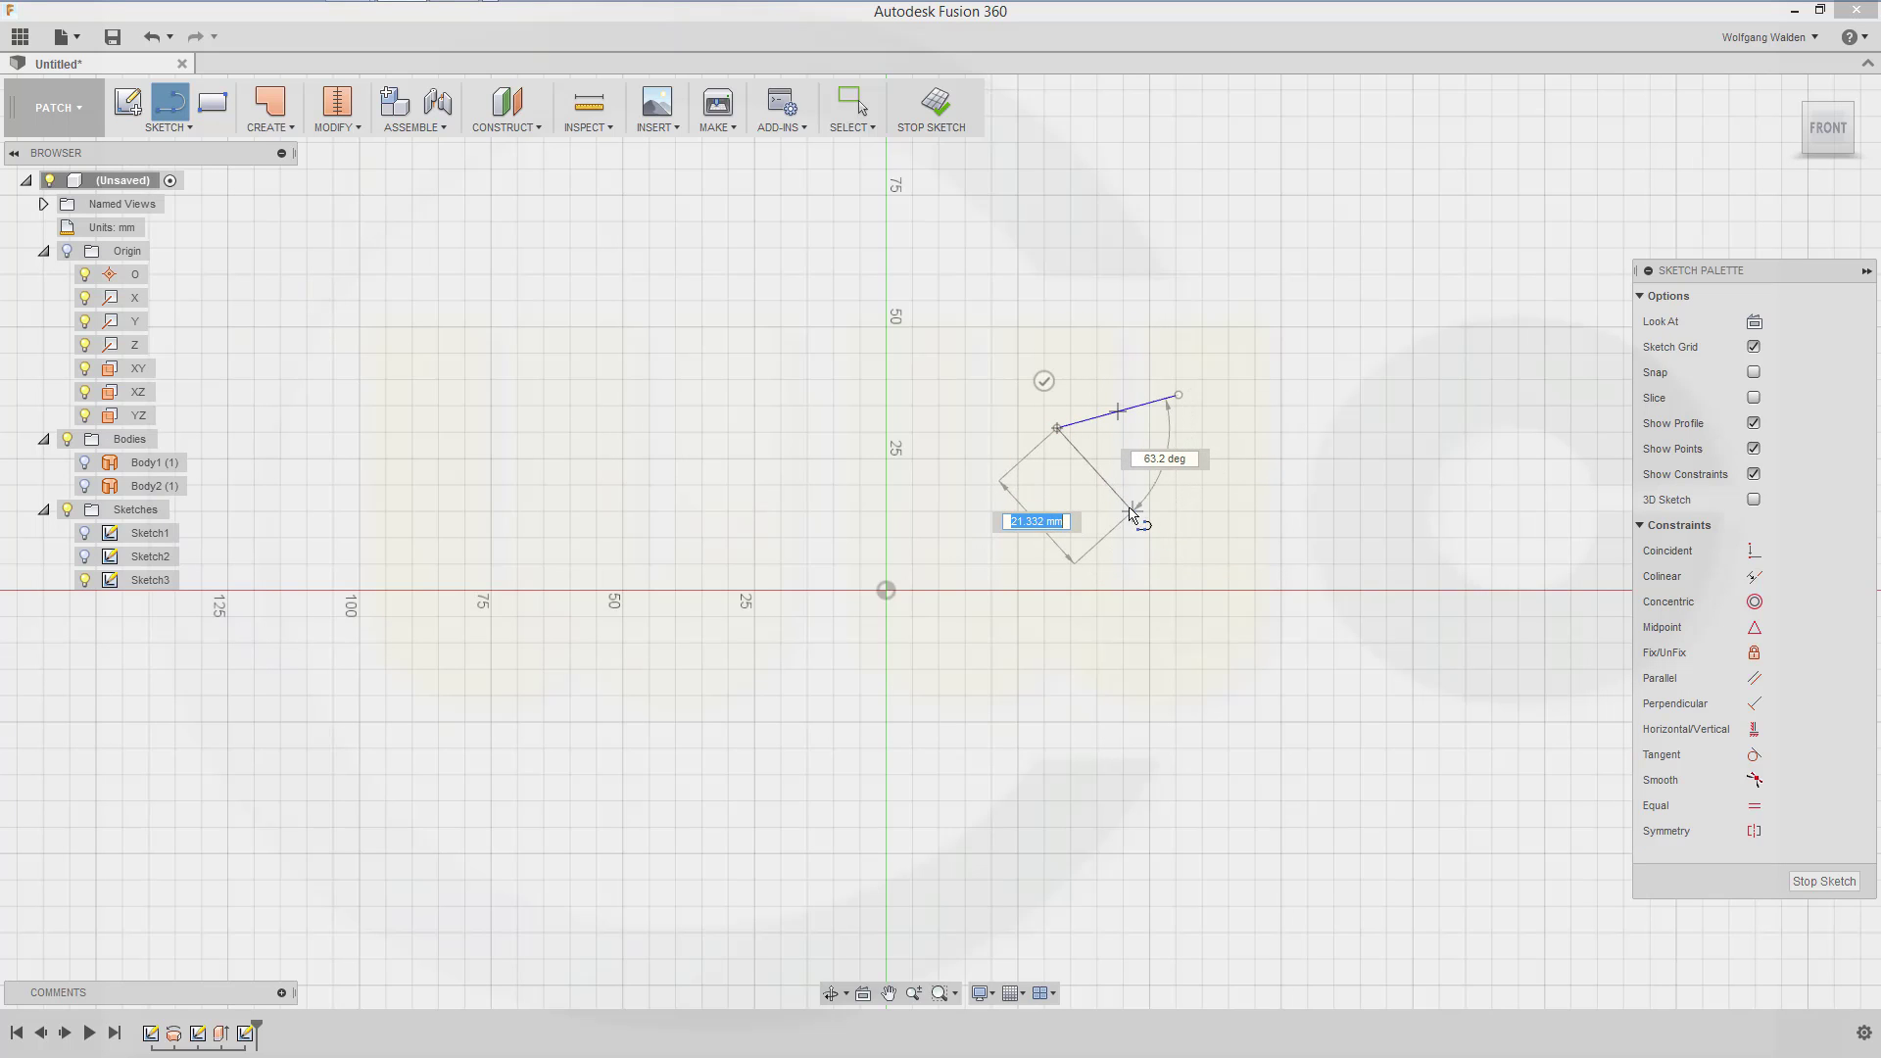
key(Escape)
click(1113, 421)
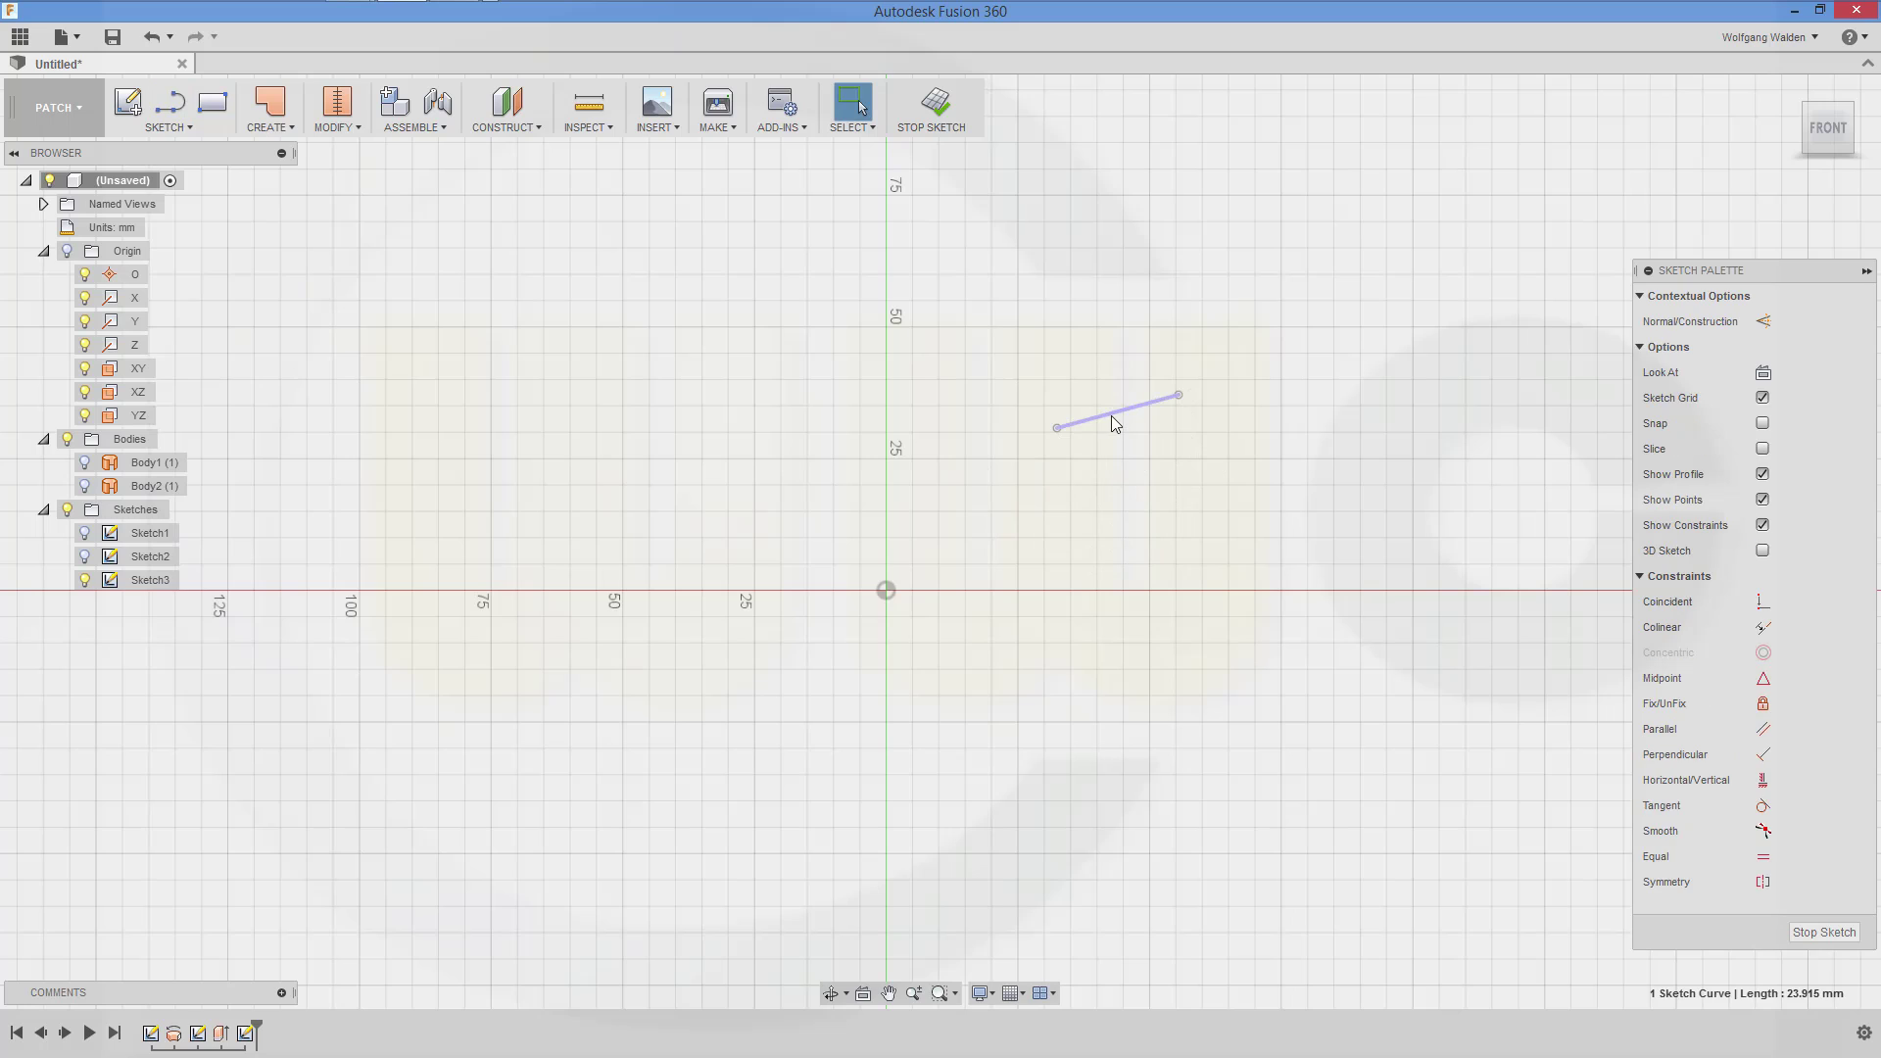
key(Delete)
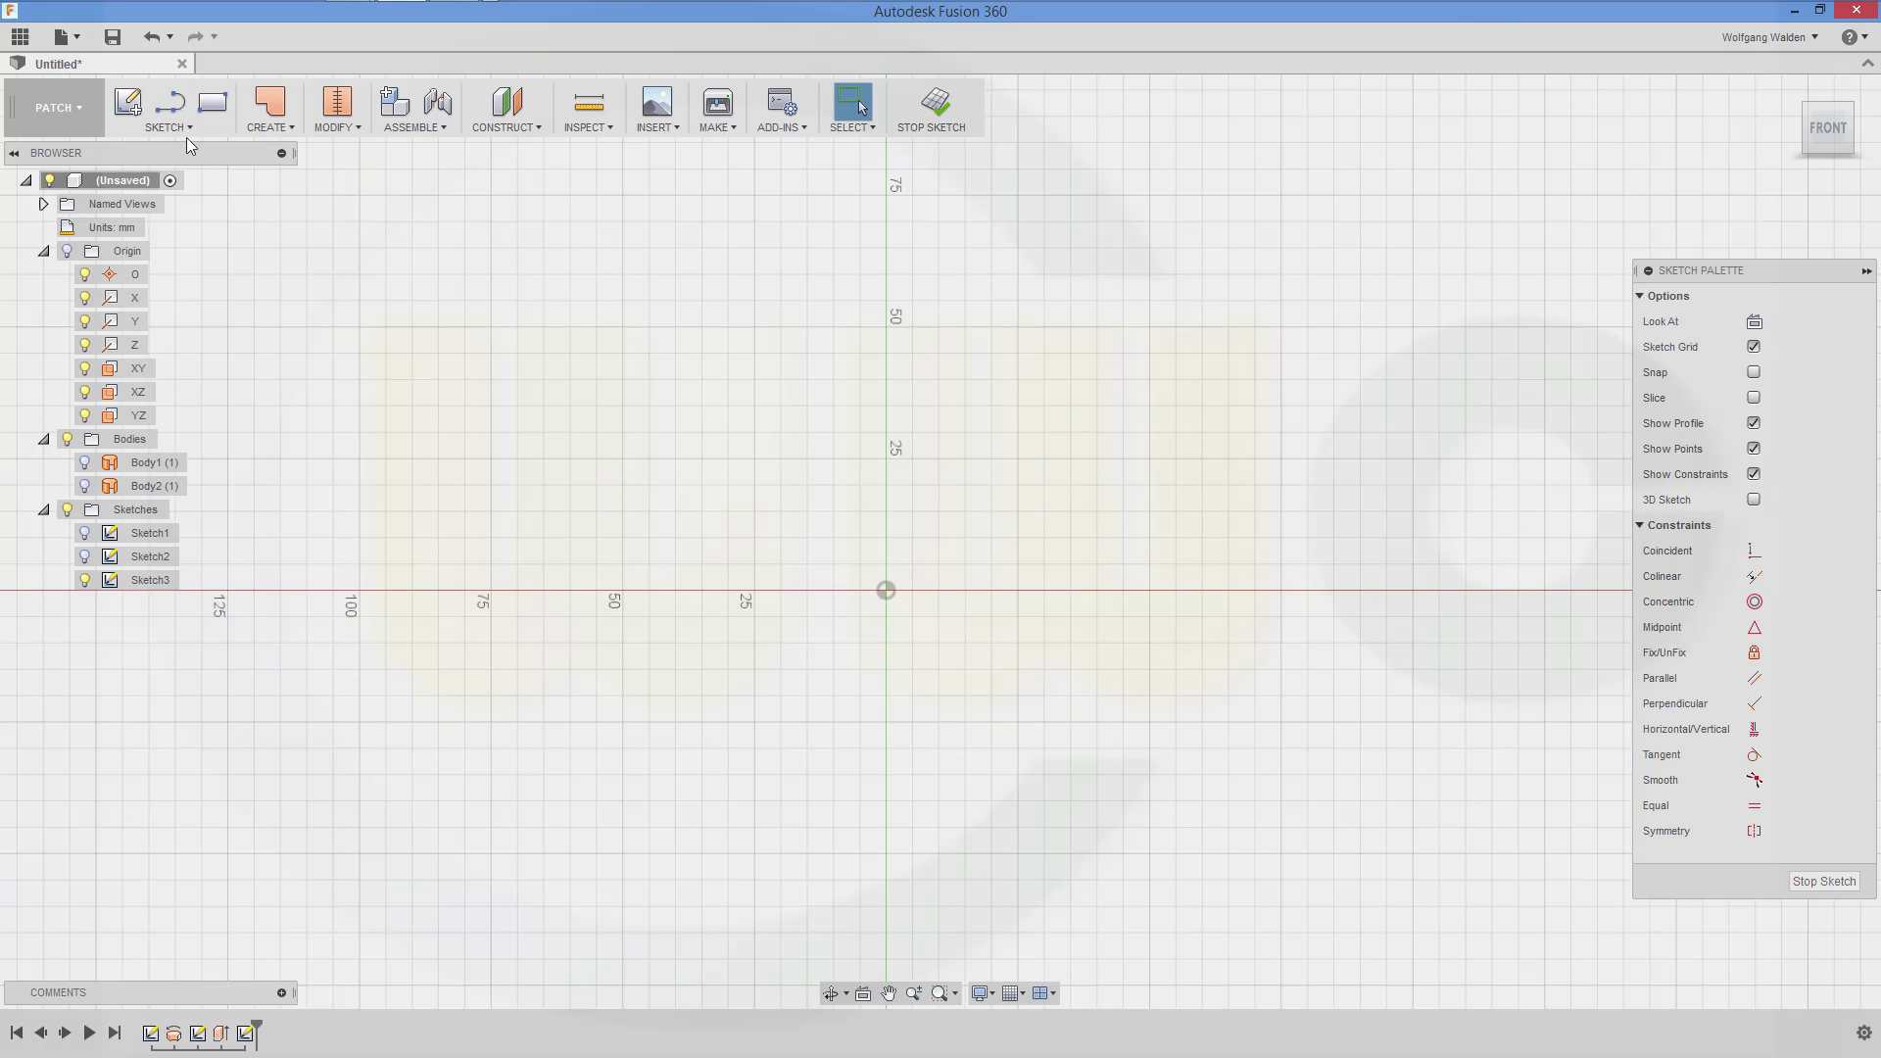
Draw a centre-point arc above and right of the origin
click(187, 135)
mouse_move(182, 239)
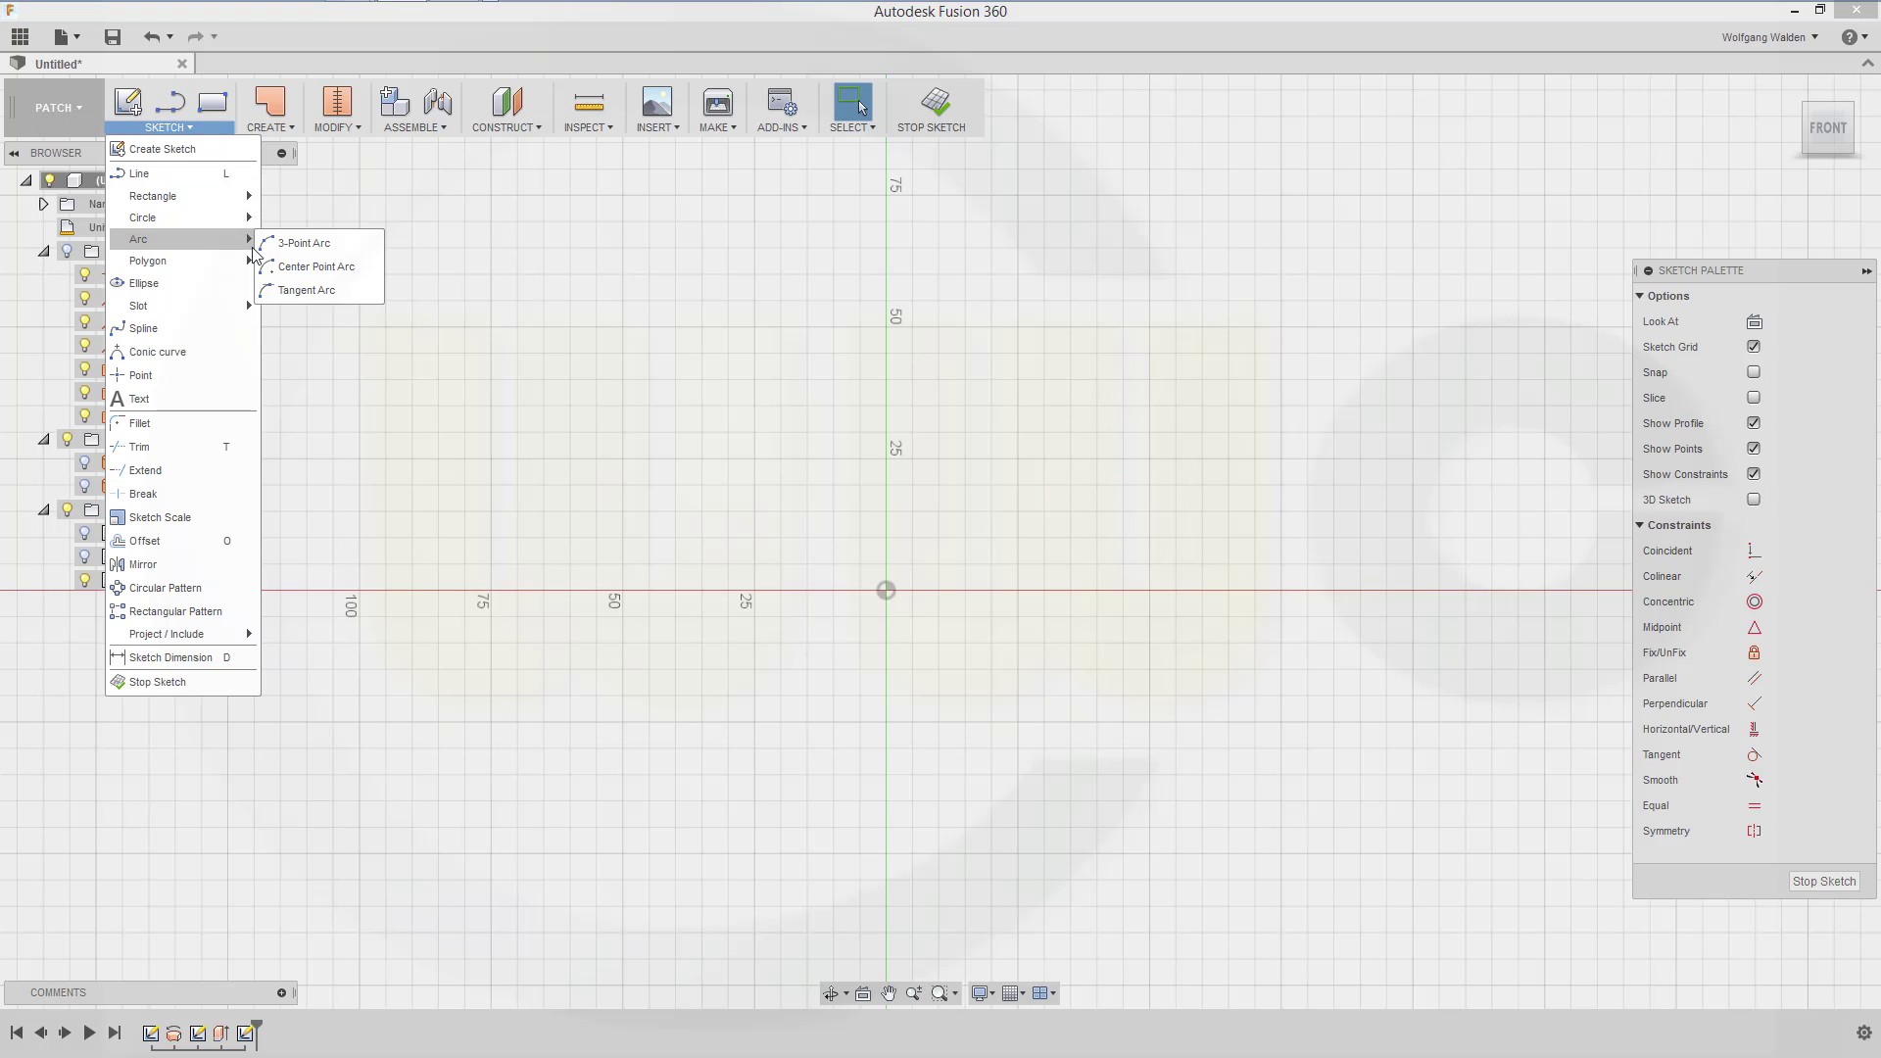
click(309, 270)
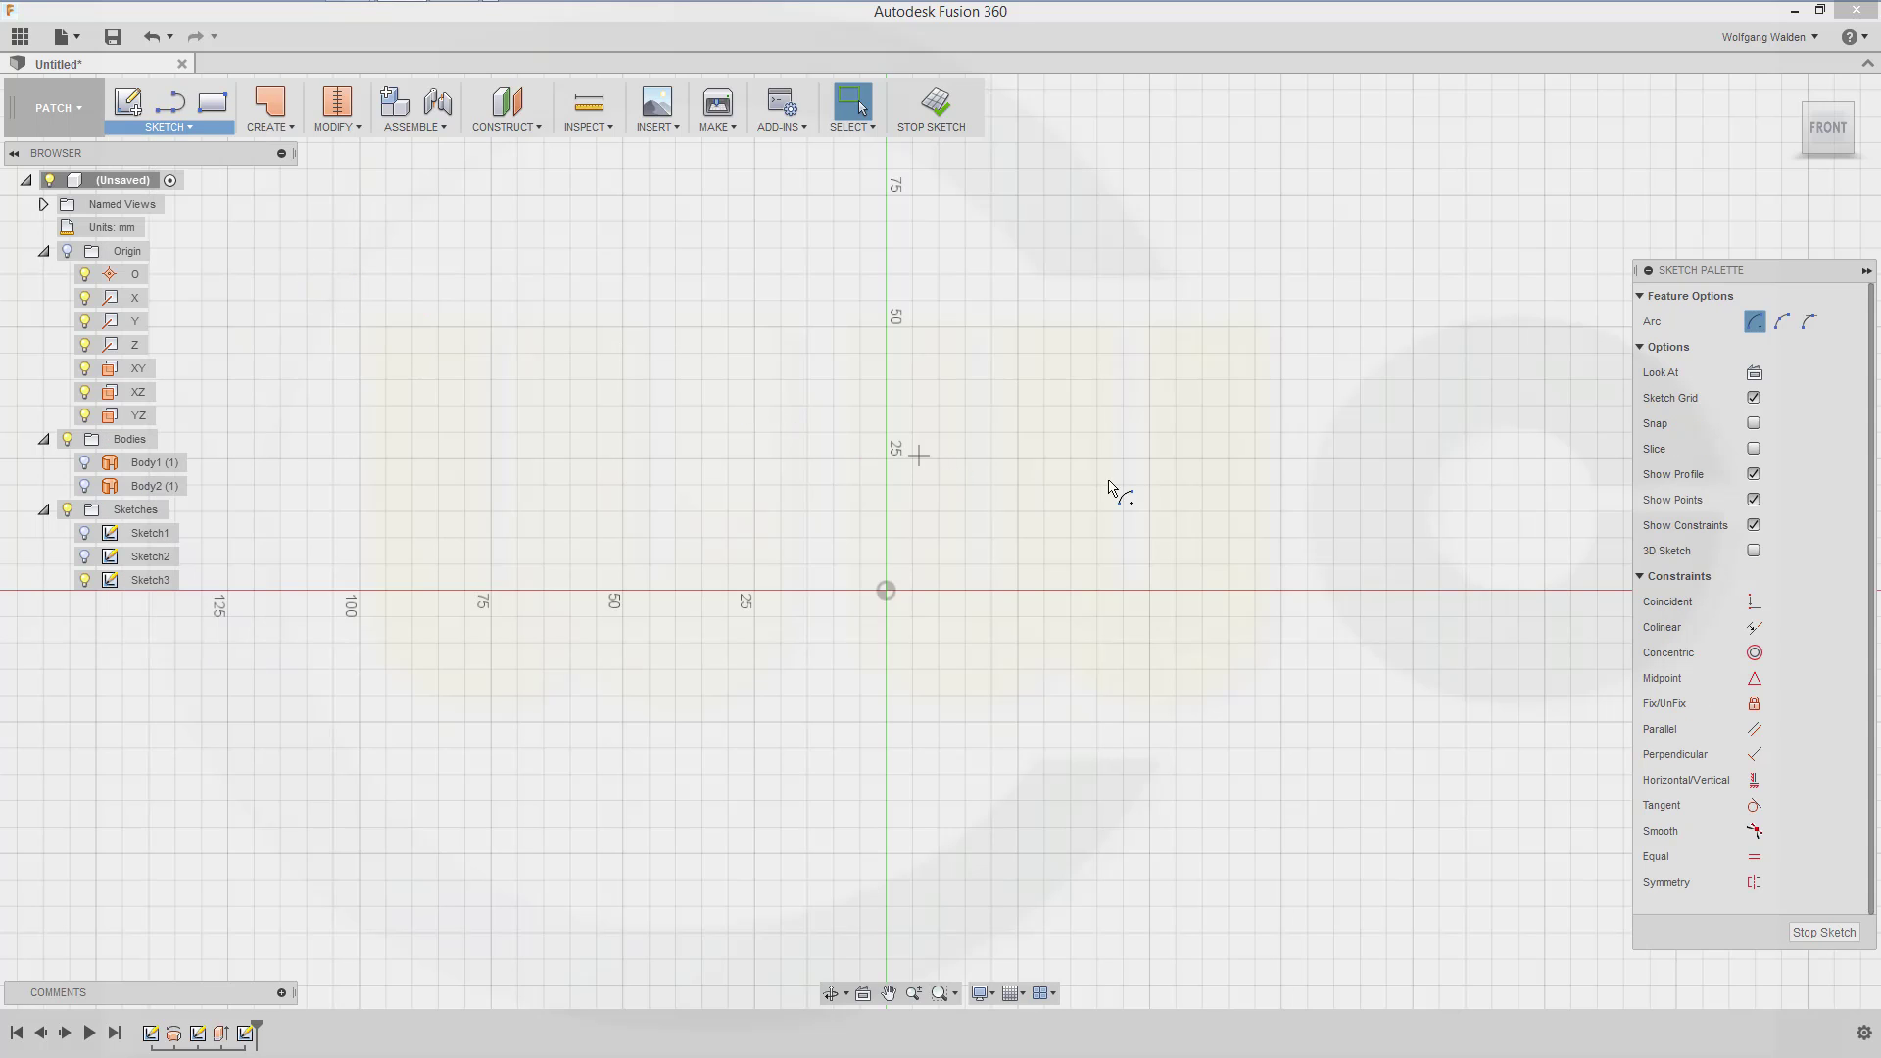
click(1139, 407)
click(1019, 413)
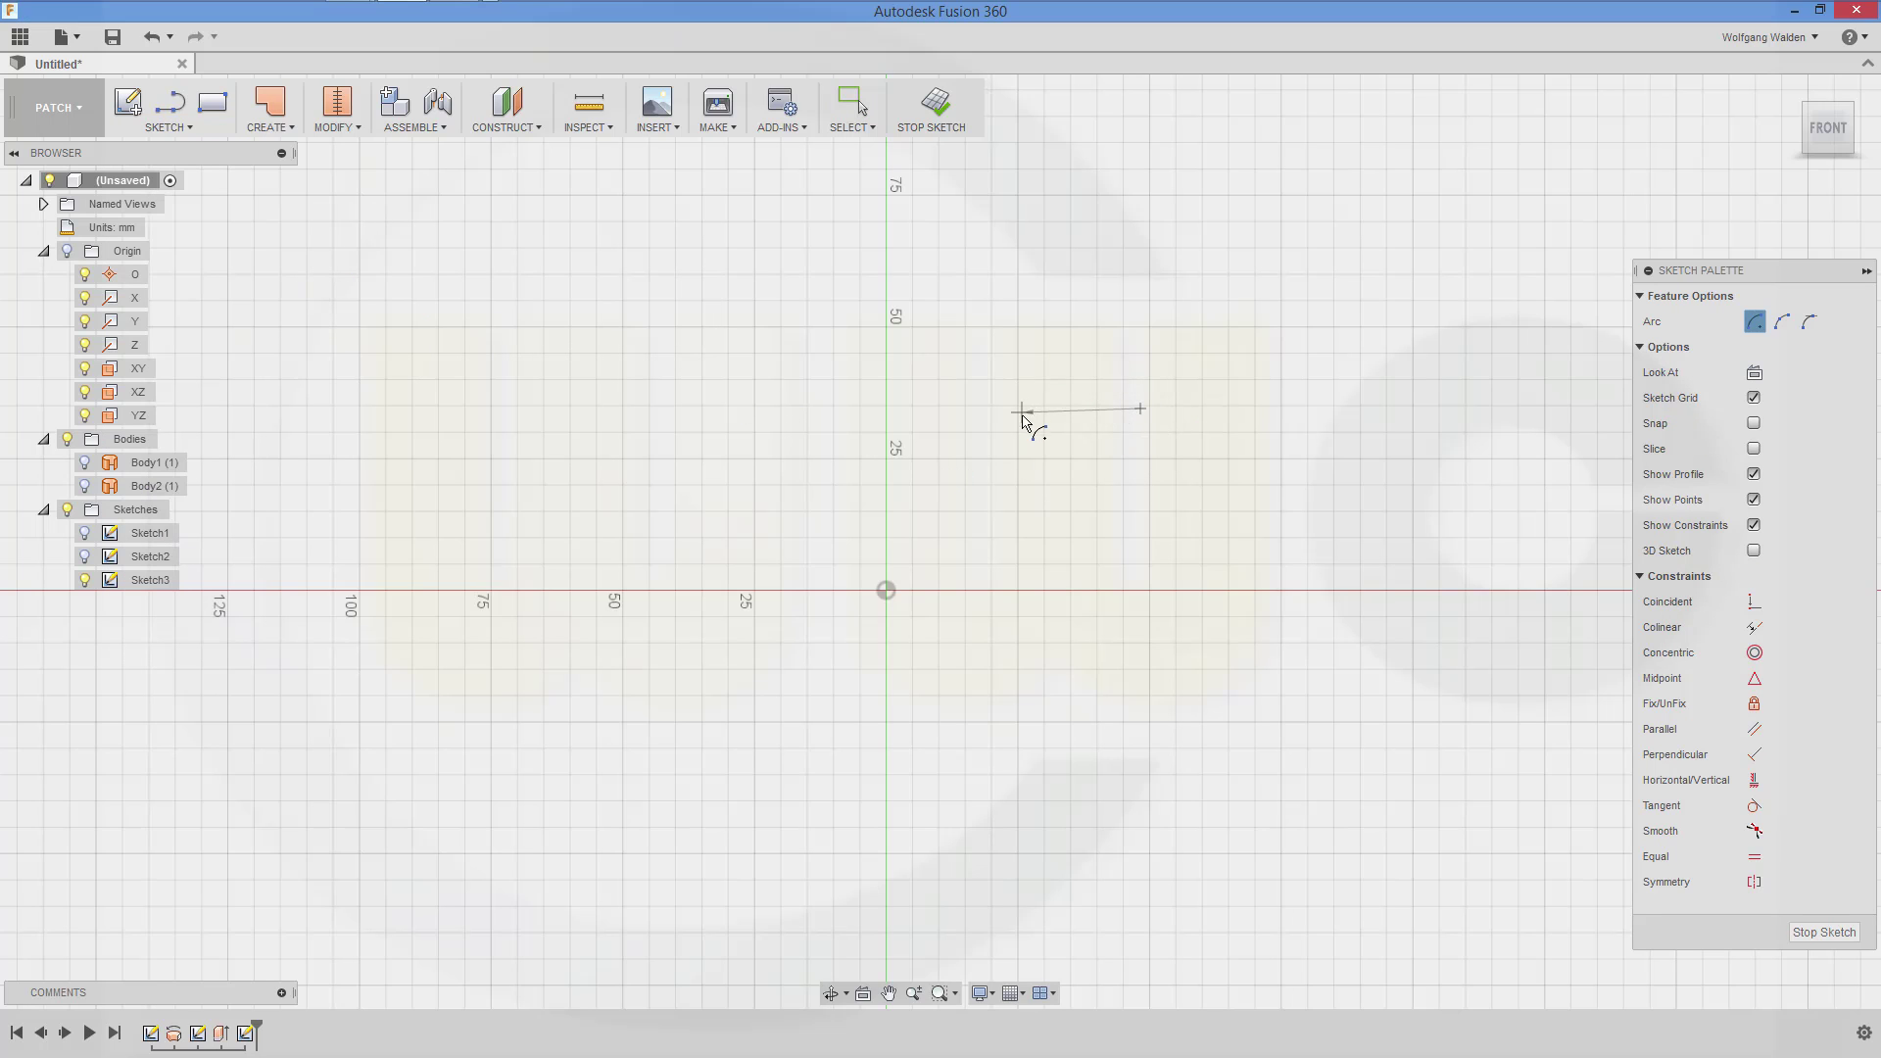
click(1081, 511)
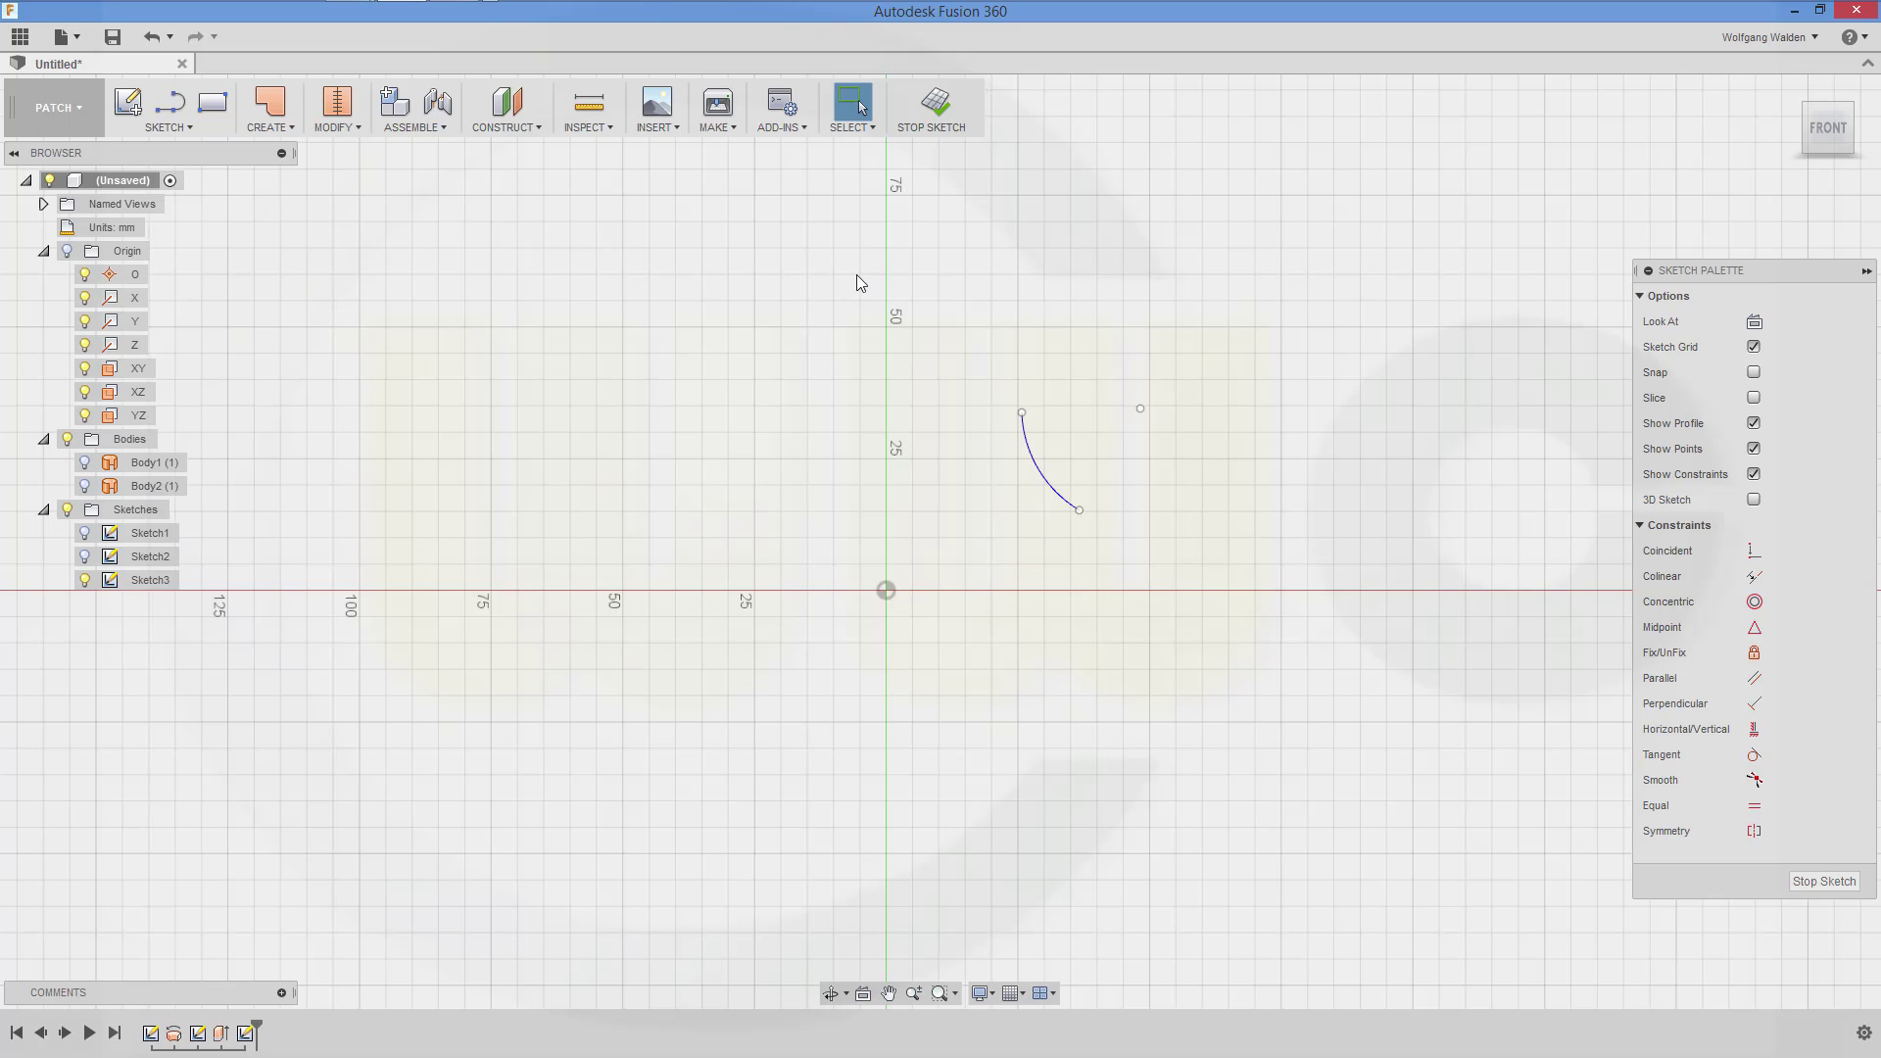
Dimension the arc centre 50 mm vertically from the origin
key(d)
click(1141, 410)
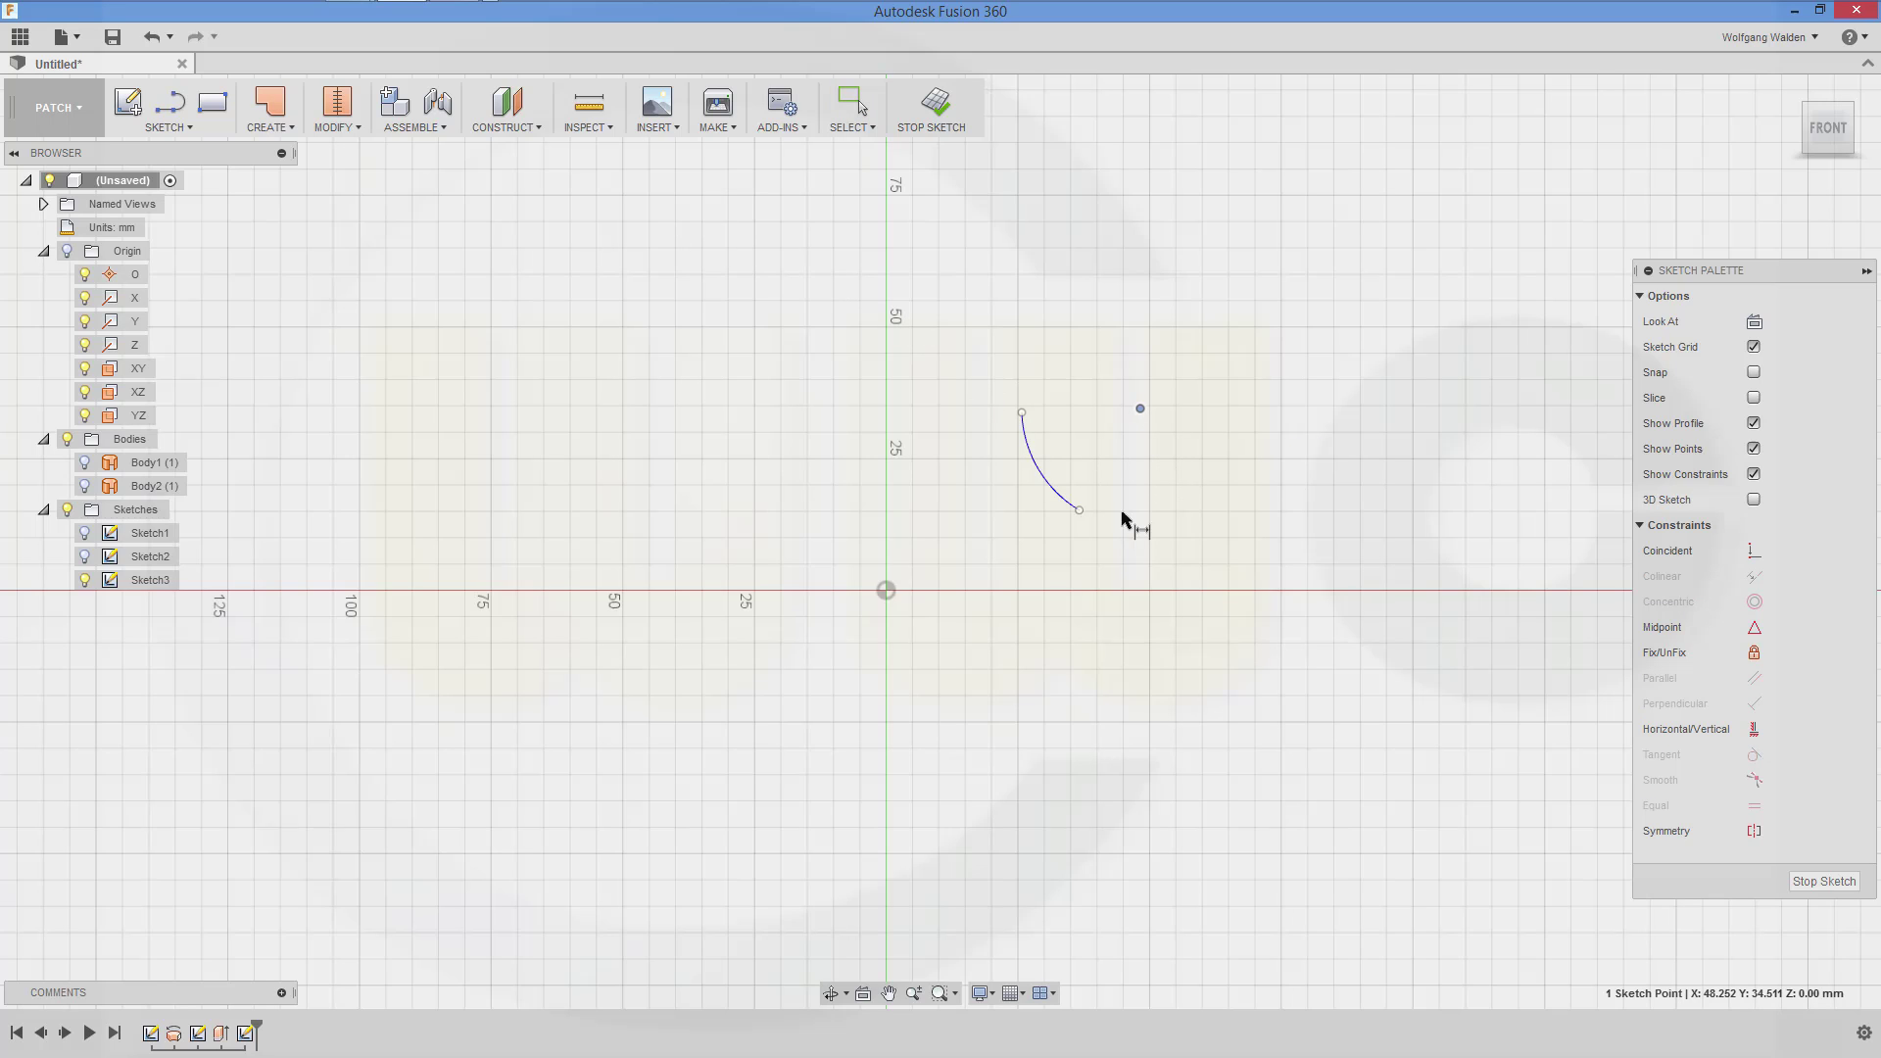
key(Escape)
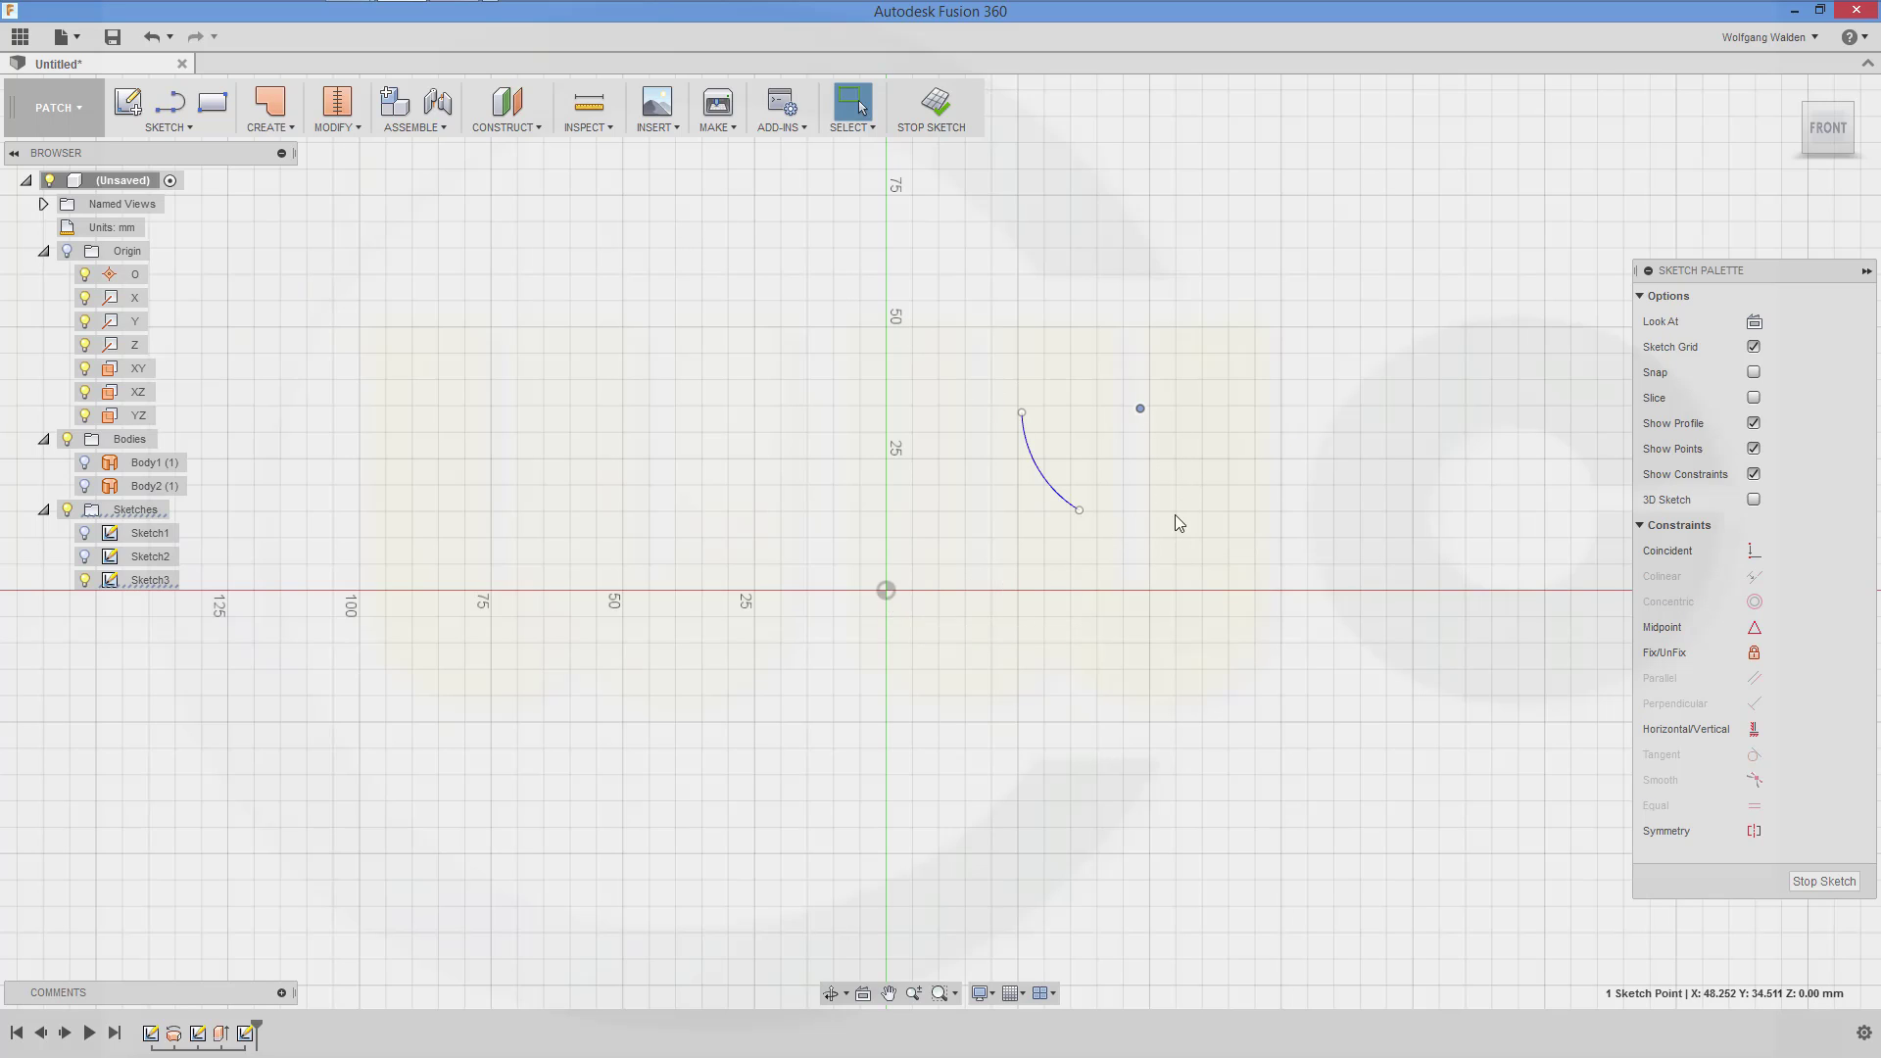
click(1174, 567)
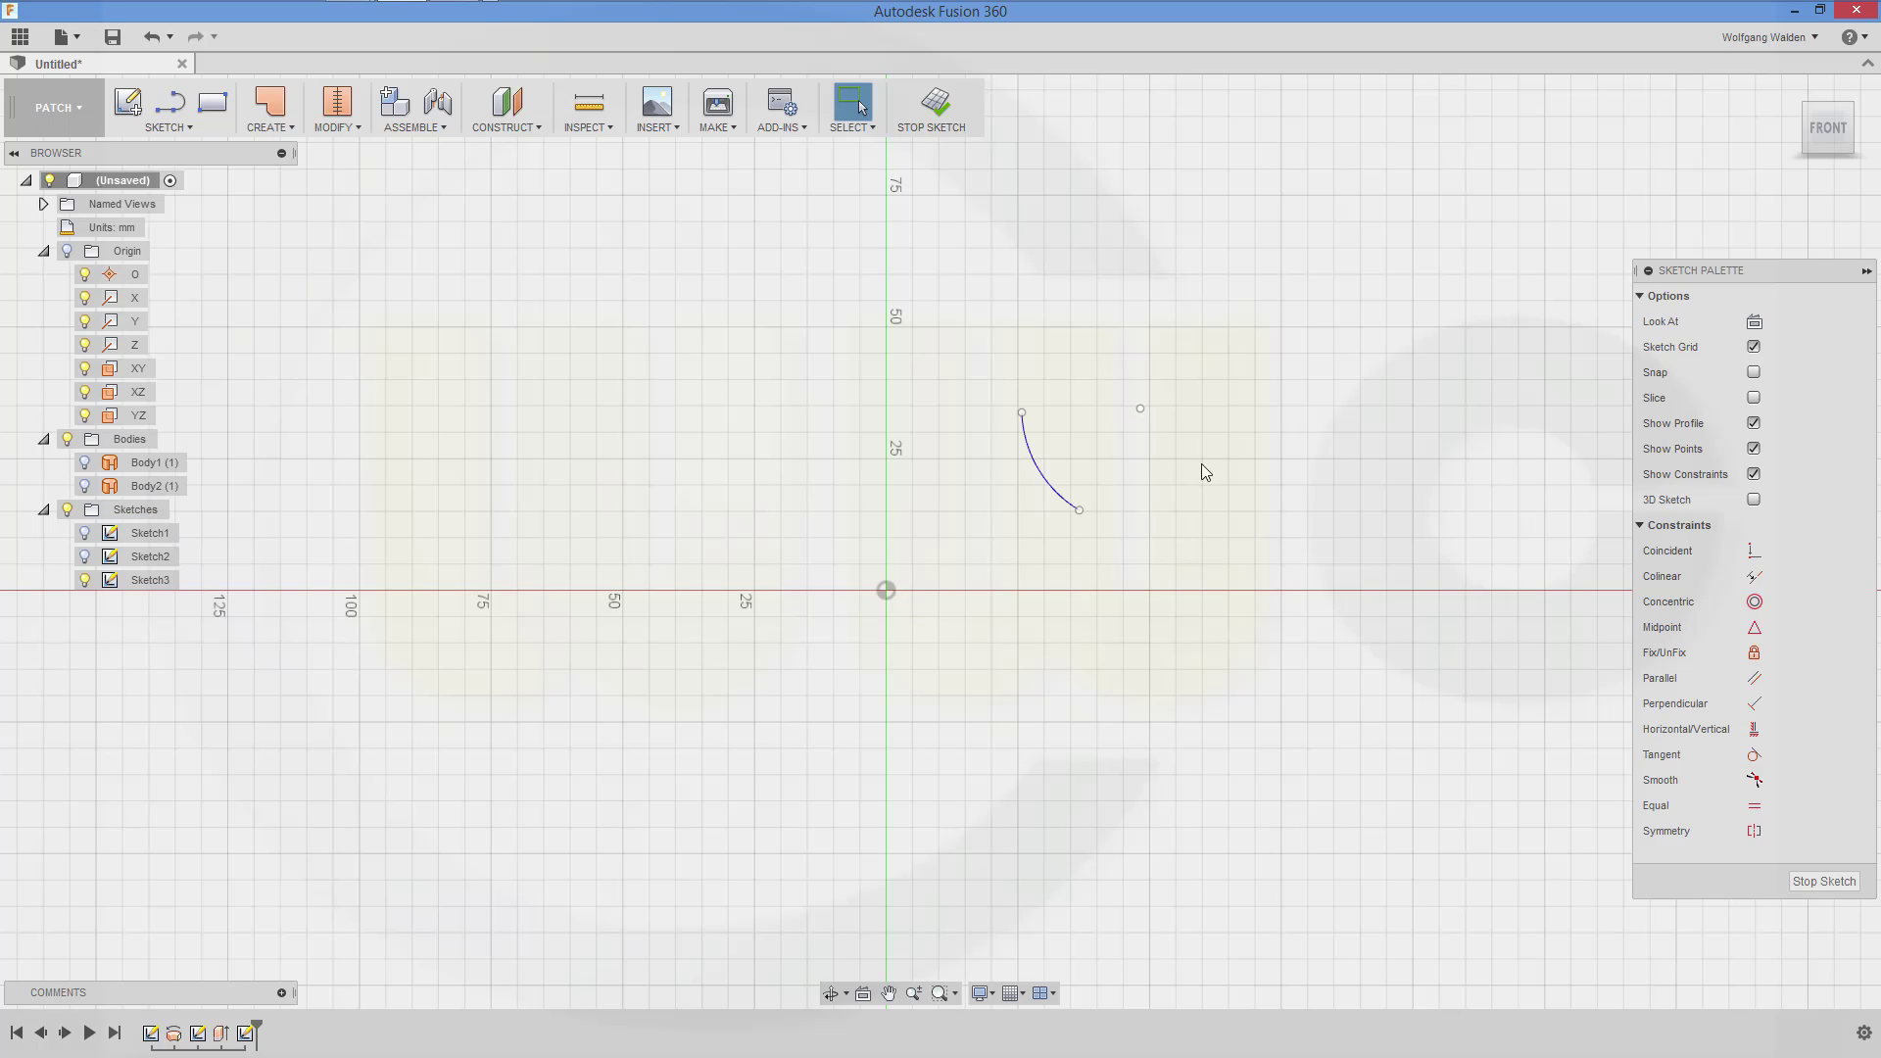
key(d)
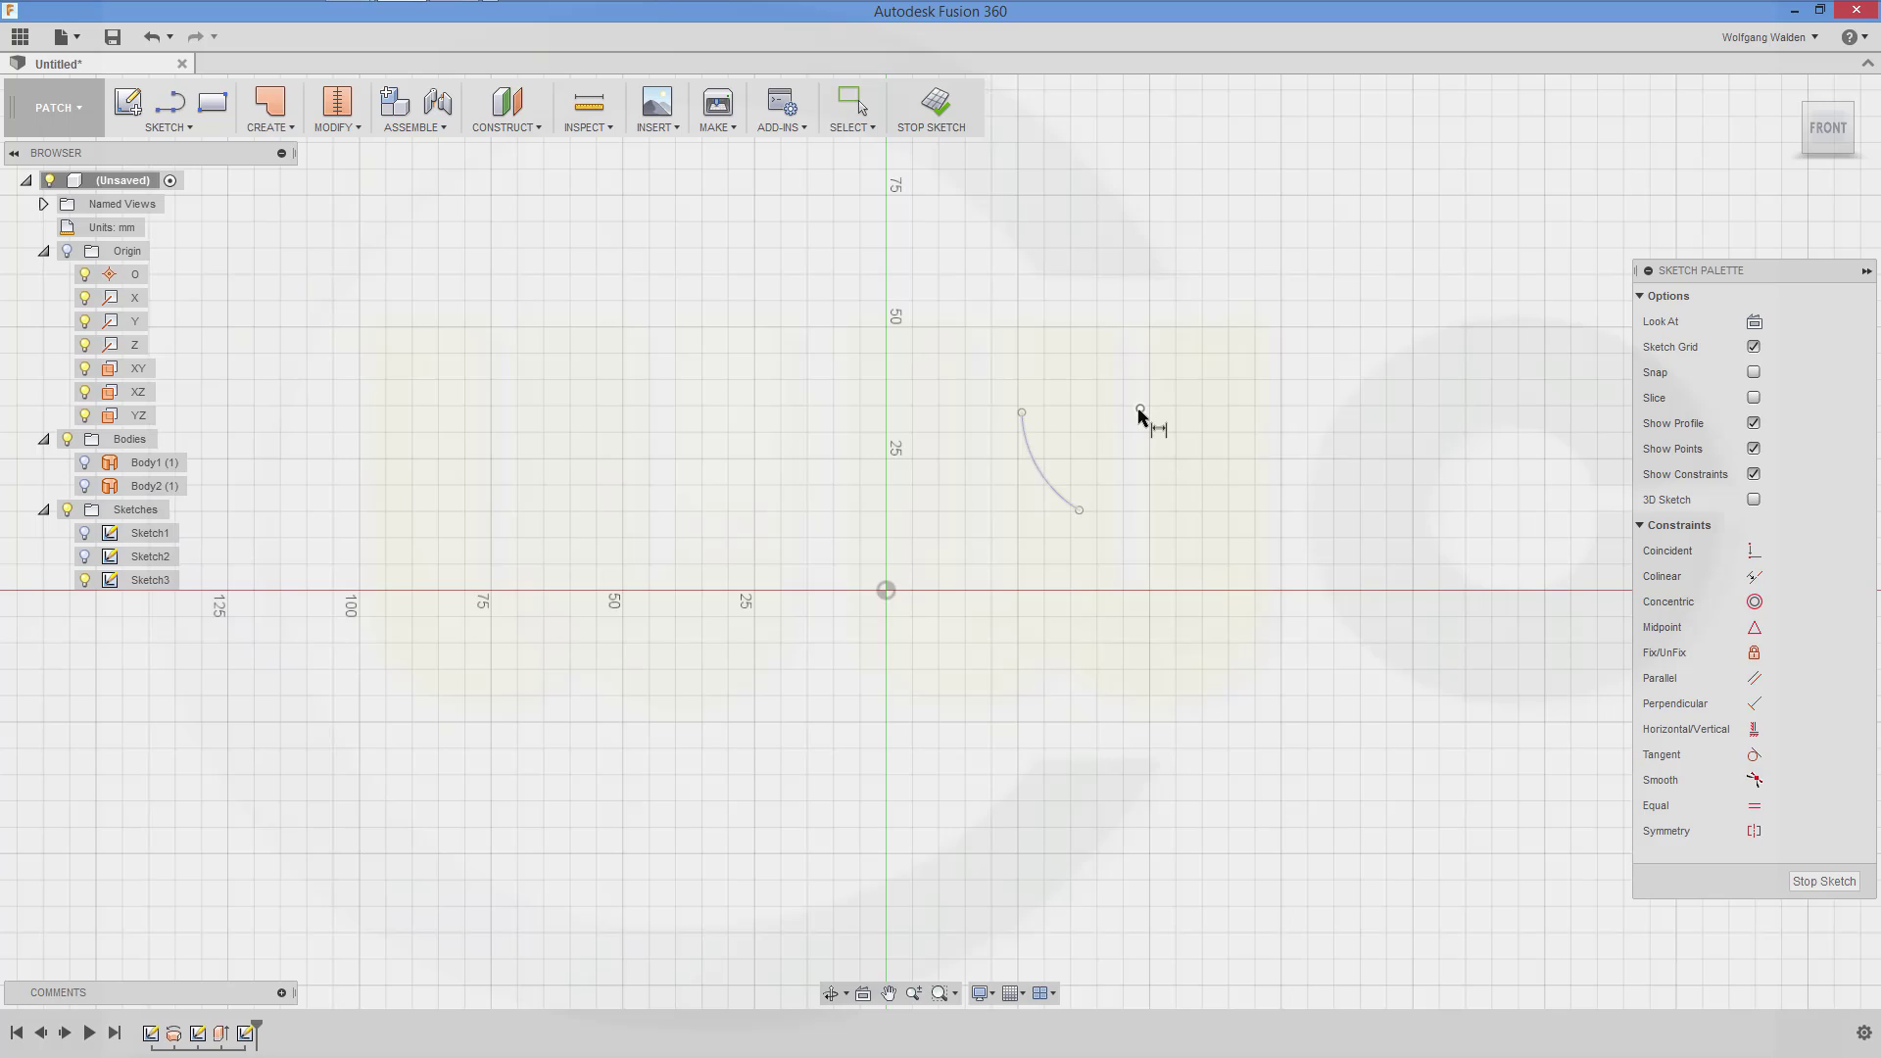
click(1144, 415)
click(884, 591)
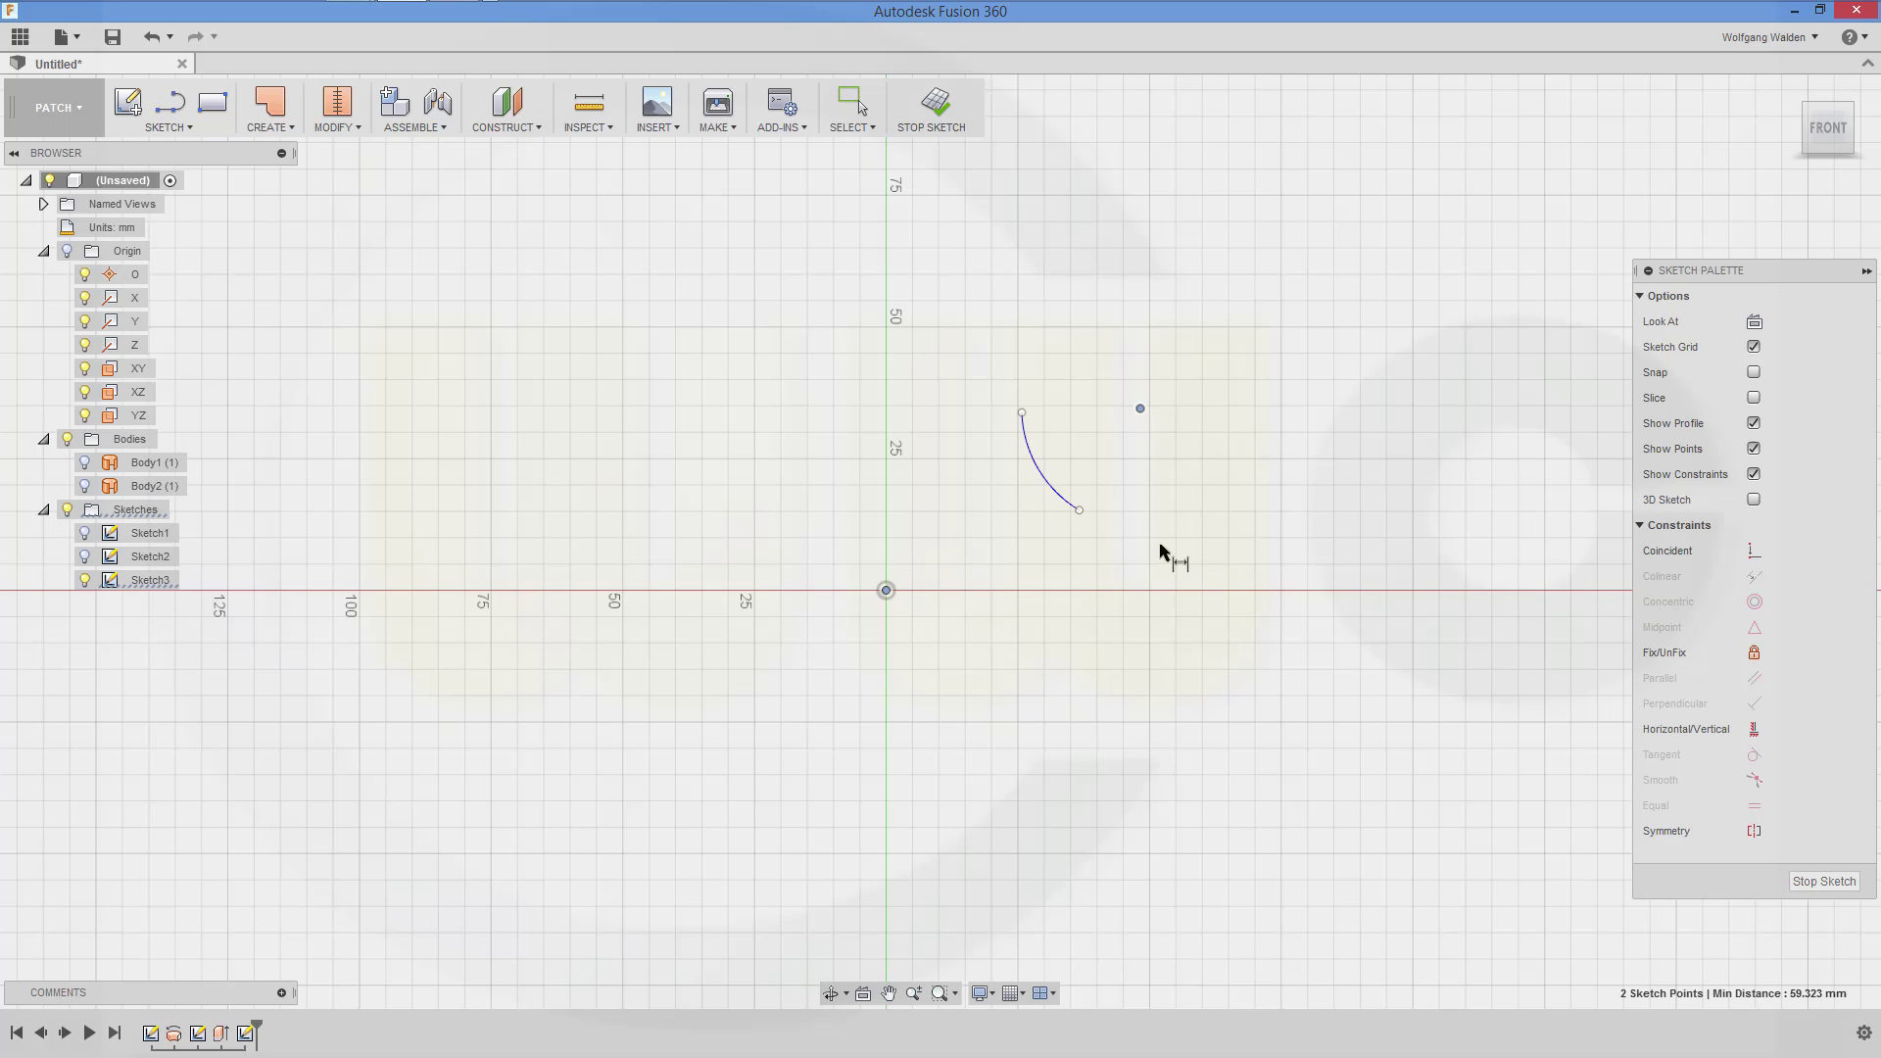
click(1218, 527)
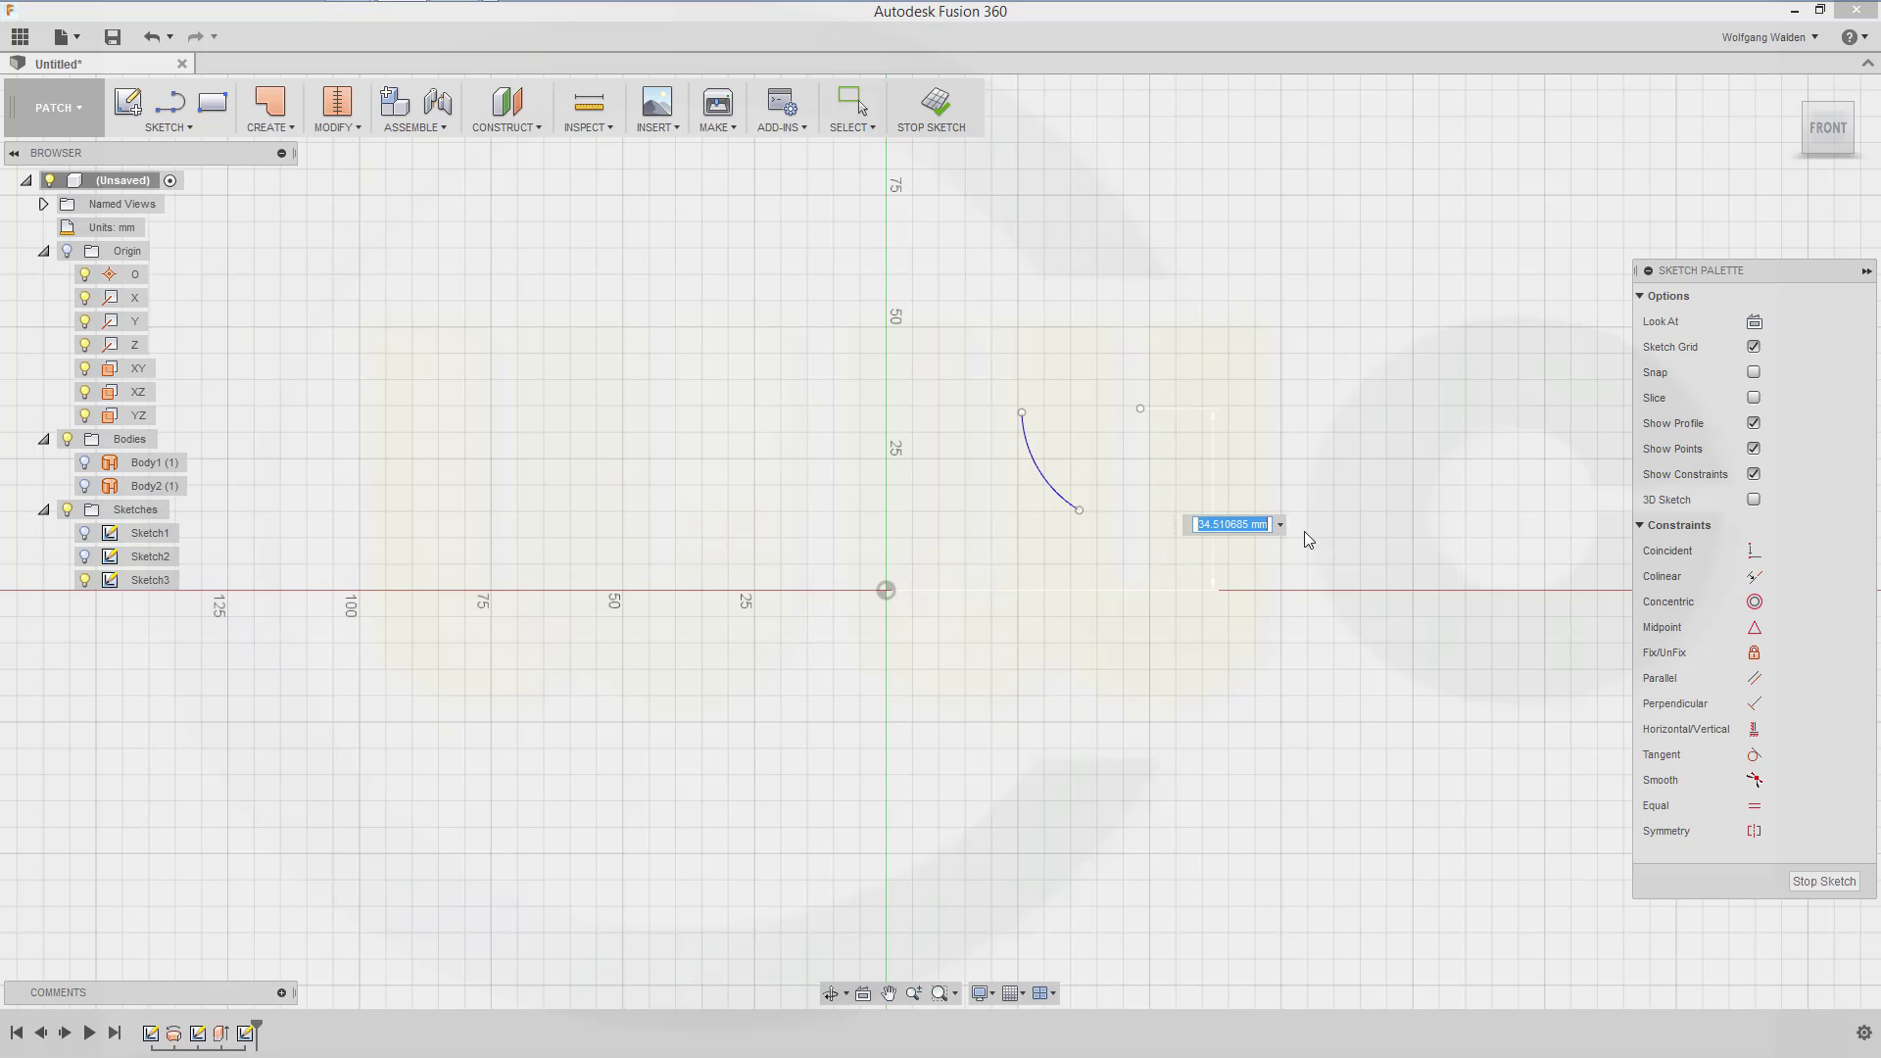
text(50)
key(Return)
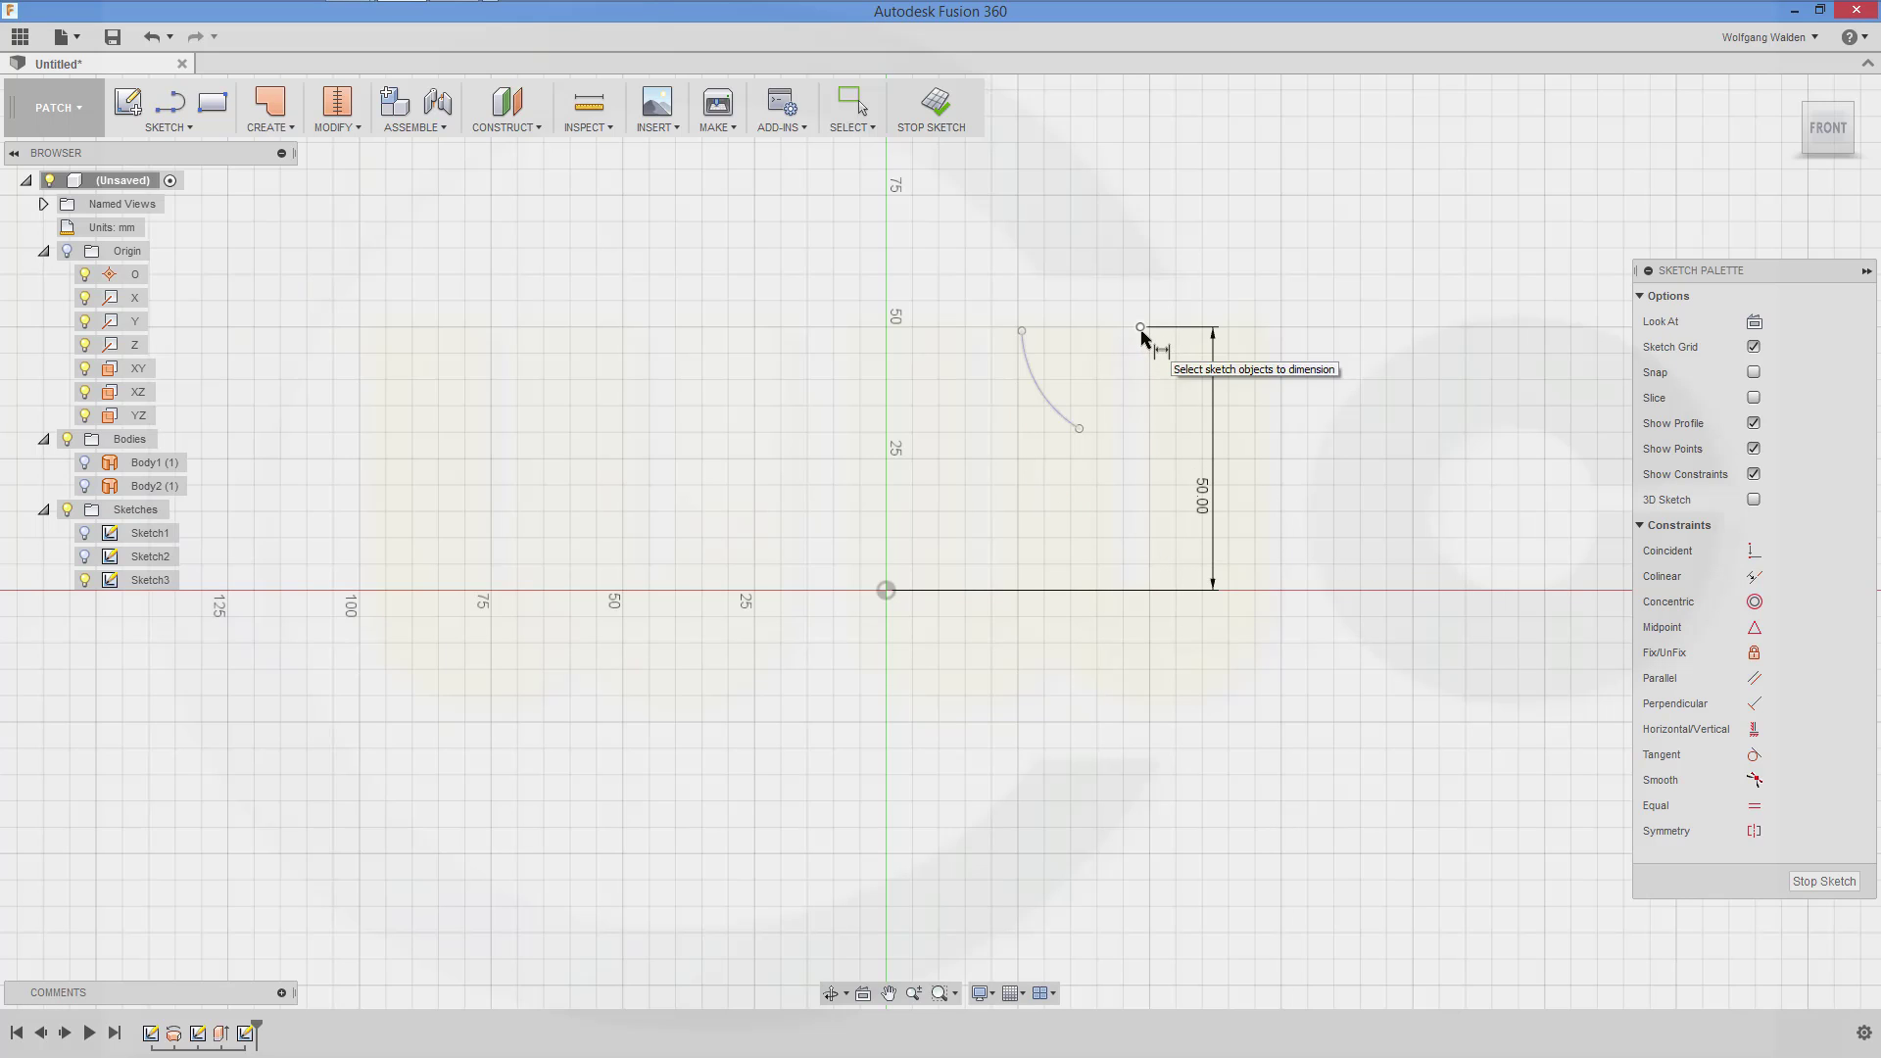
Dimension the arc centre 30 mm horizontally from the origin
click(1141, 330)
click(886, 591)
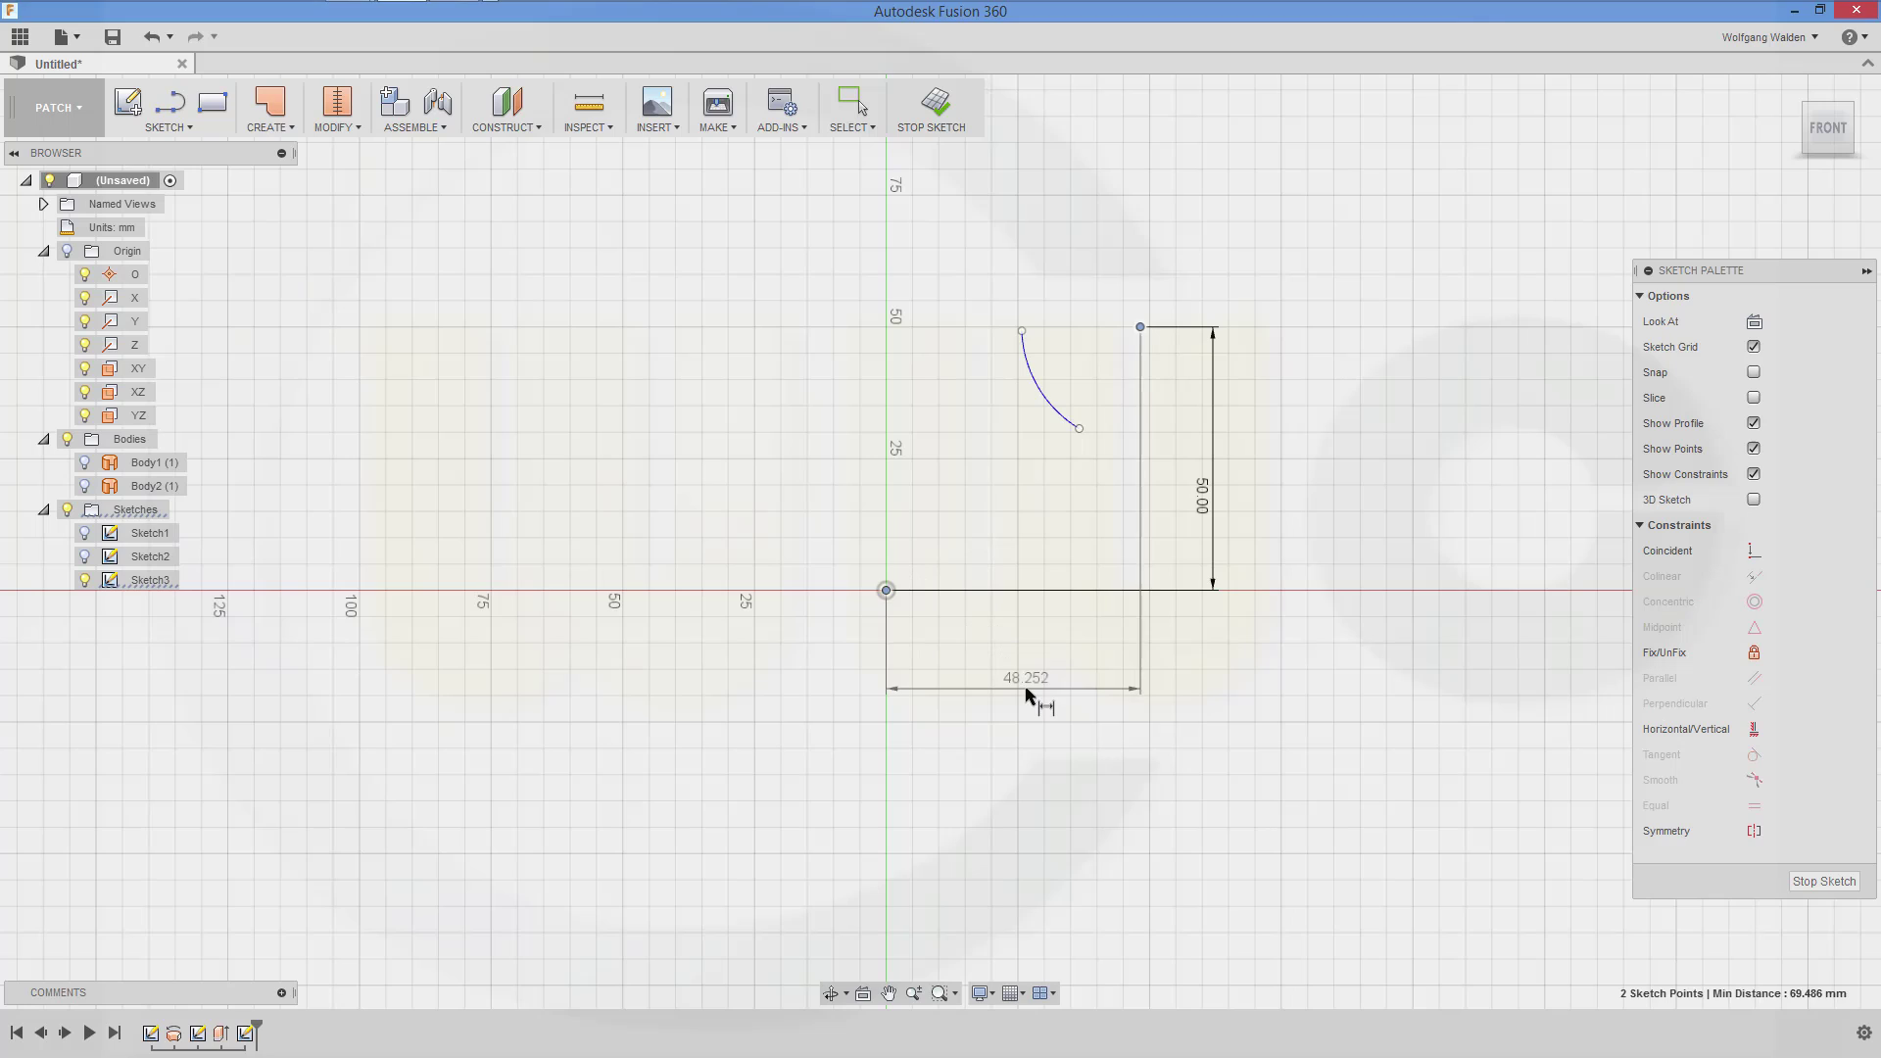
click(1029, 693)
text(30)
key(Return)
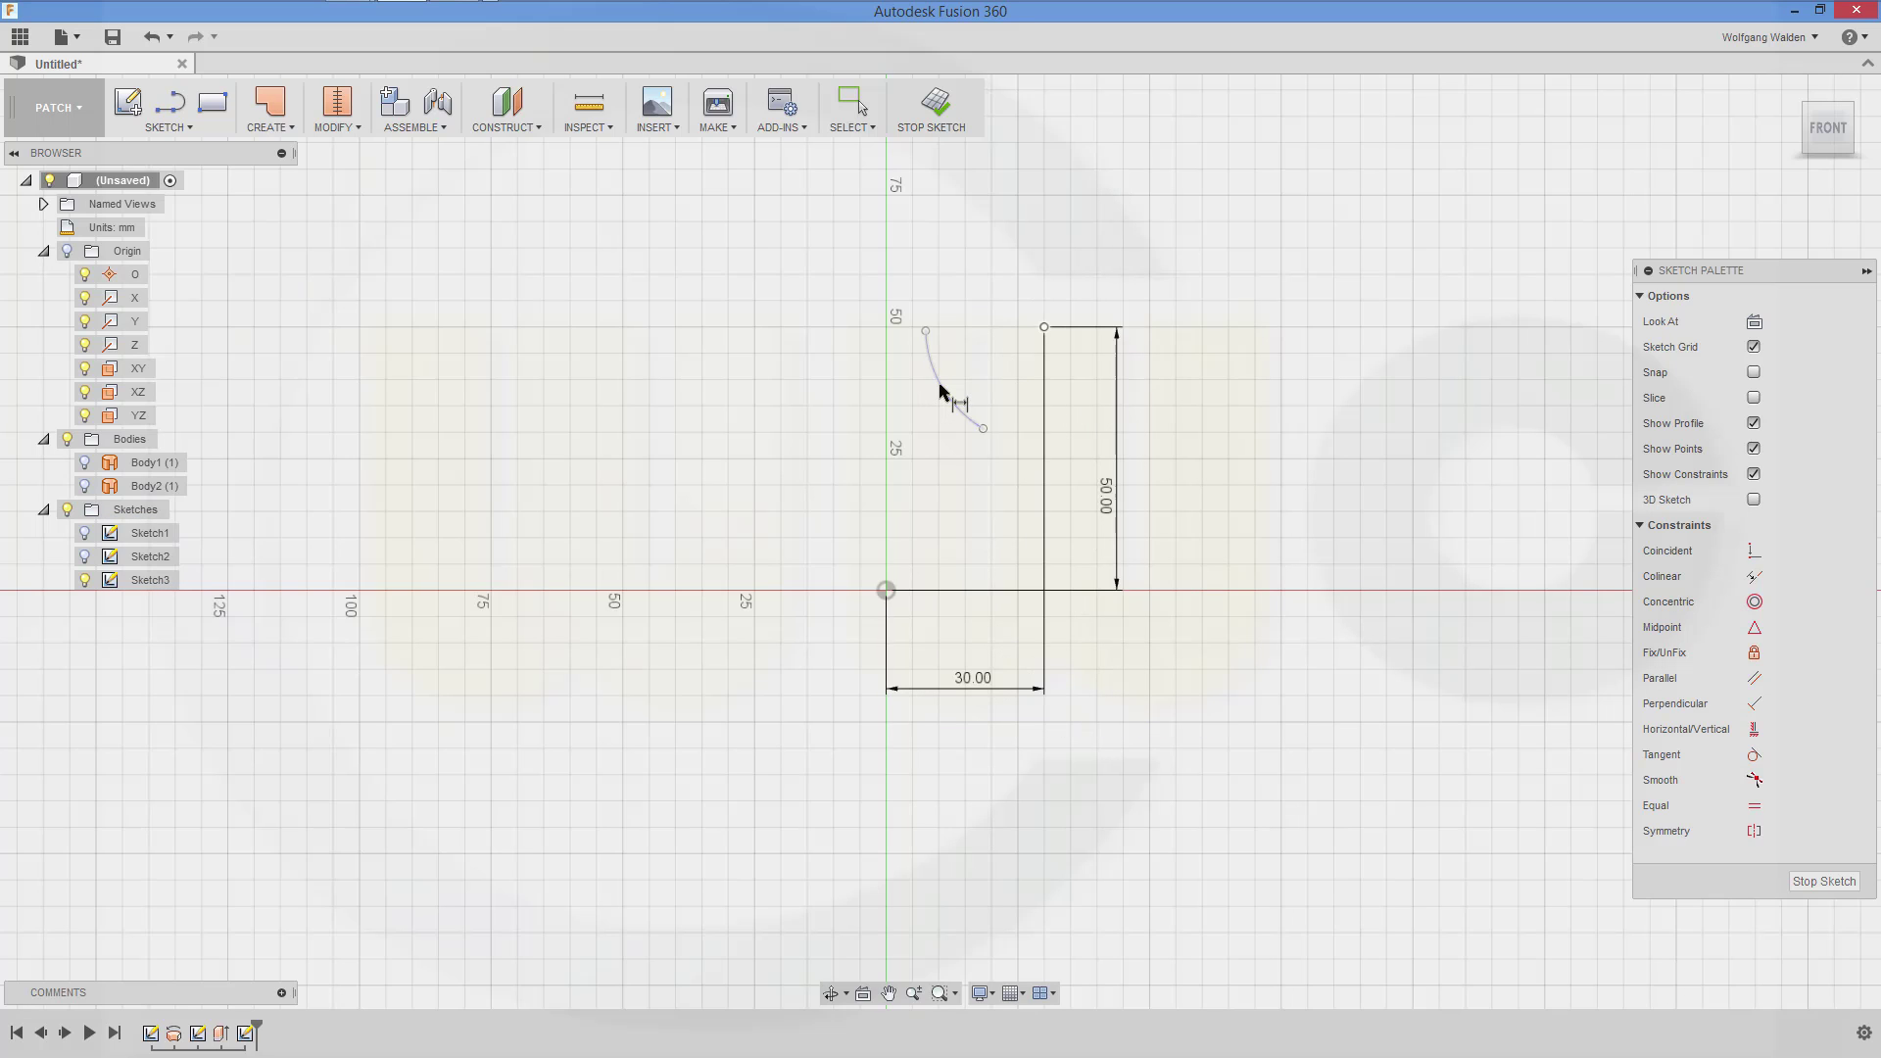
key(Escape)
Set the arc's radius to 20 mm
click(940, 387)
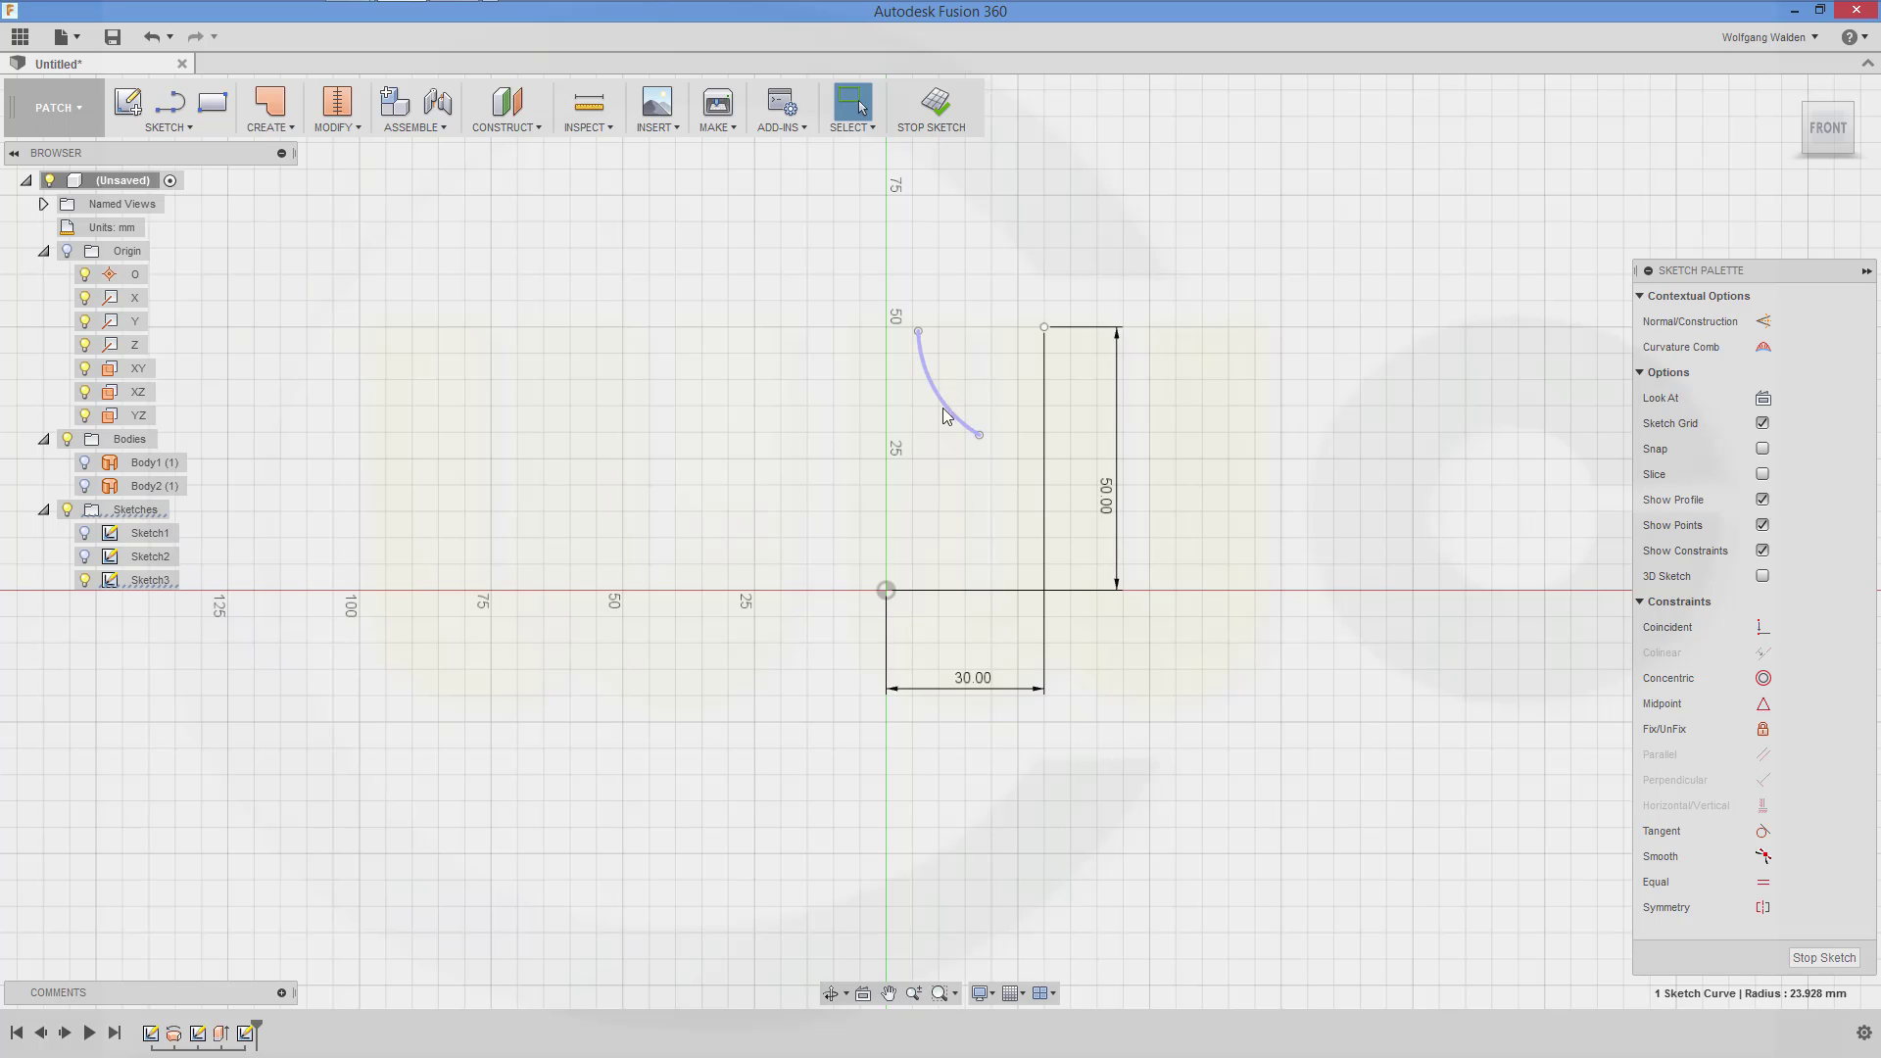
key(d)
click(881, 440)
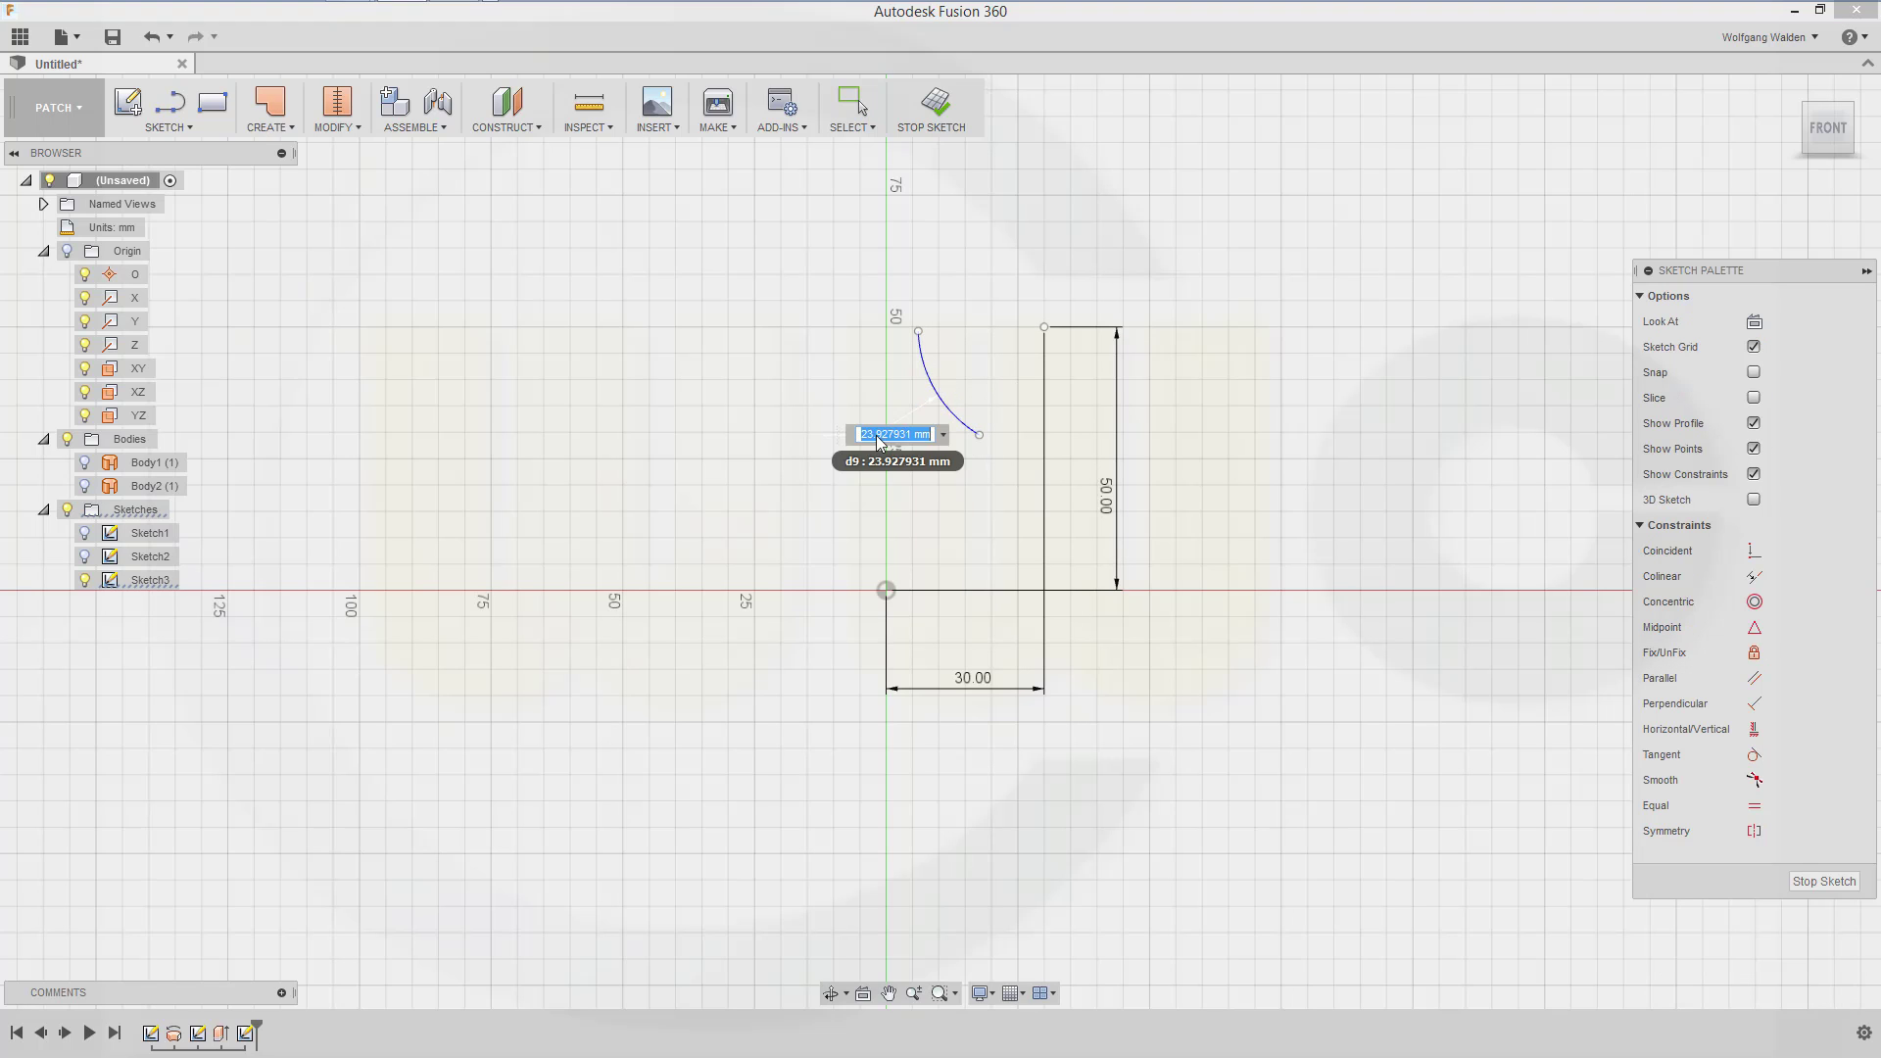
text(20)
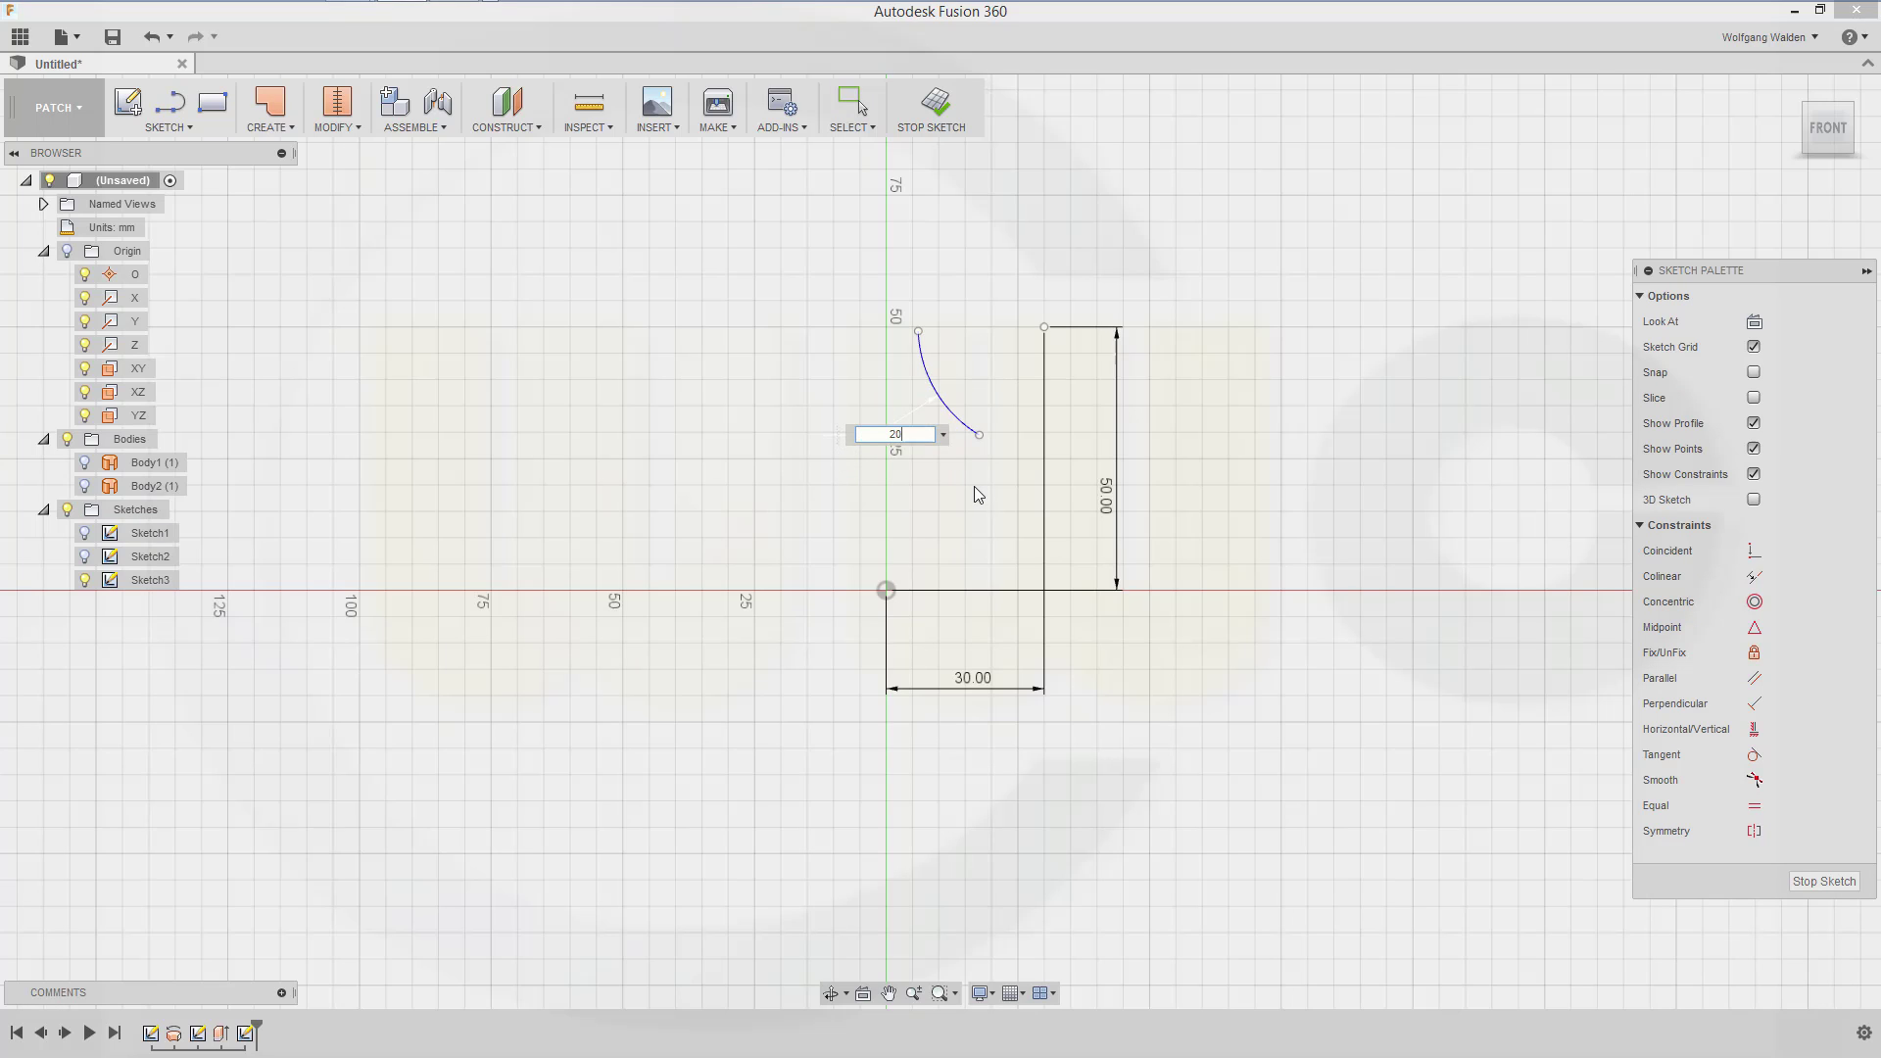
key(Return)
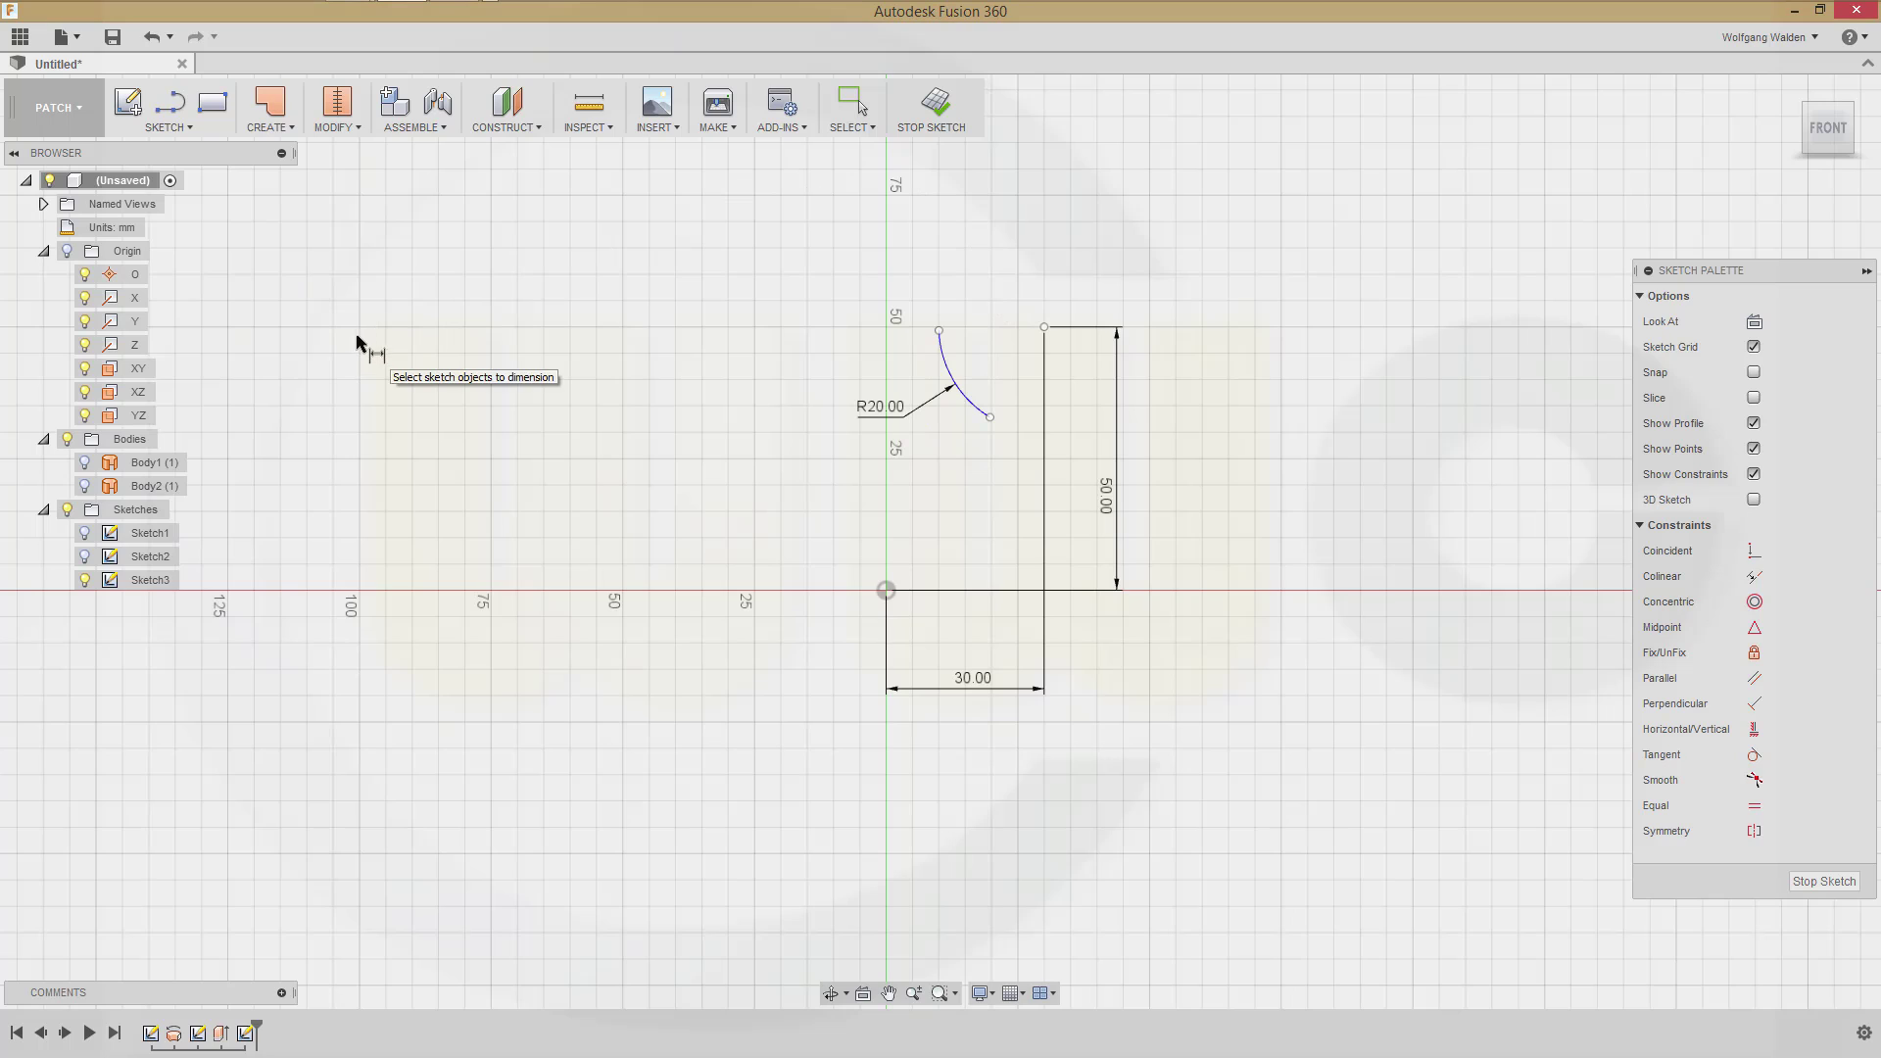
Join the arc's top and bottom ends to its centre with lines, making the diagonal a construction line
click(173, 106)
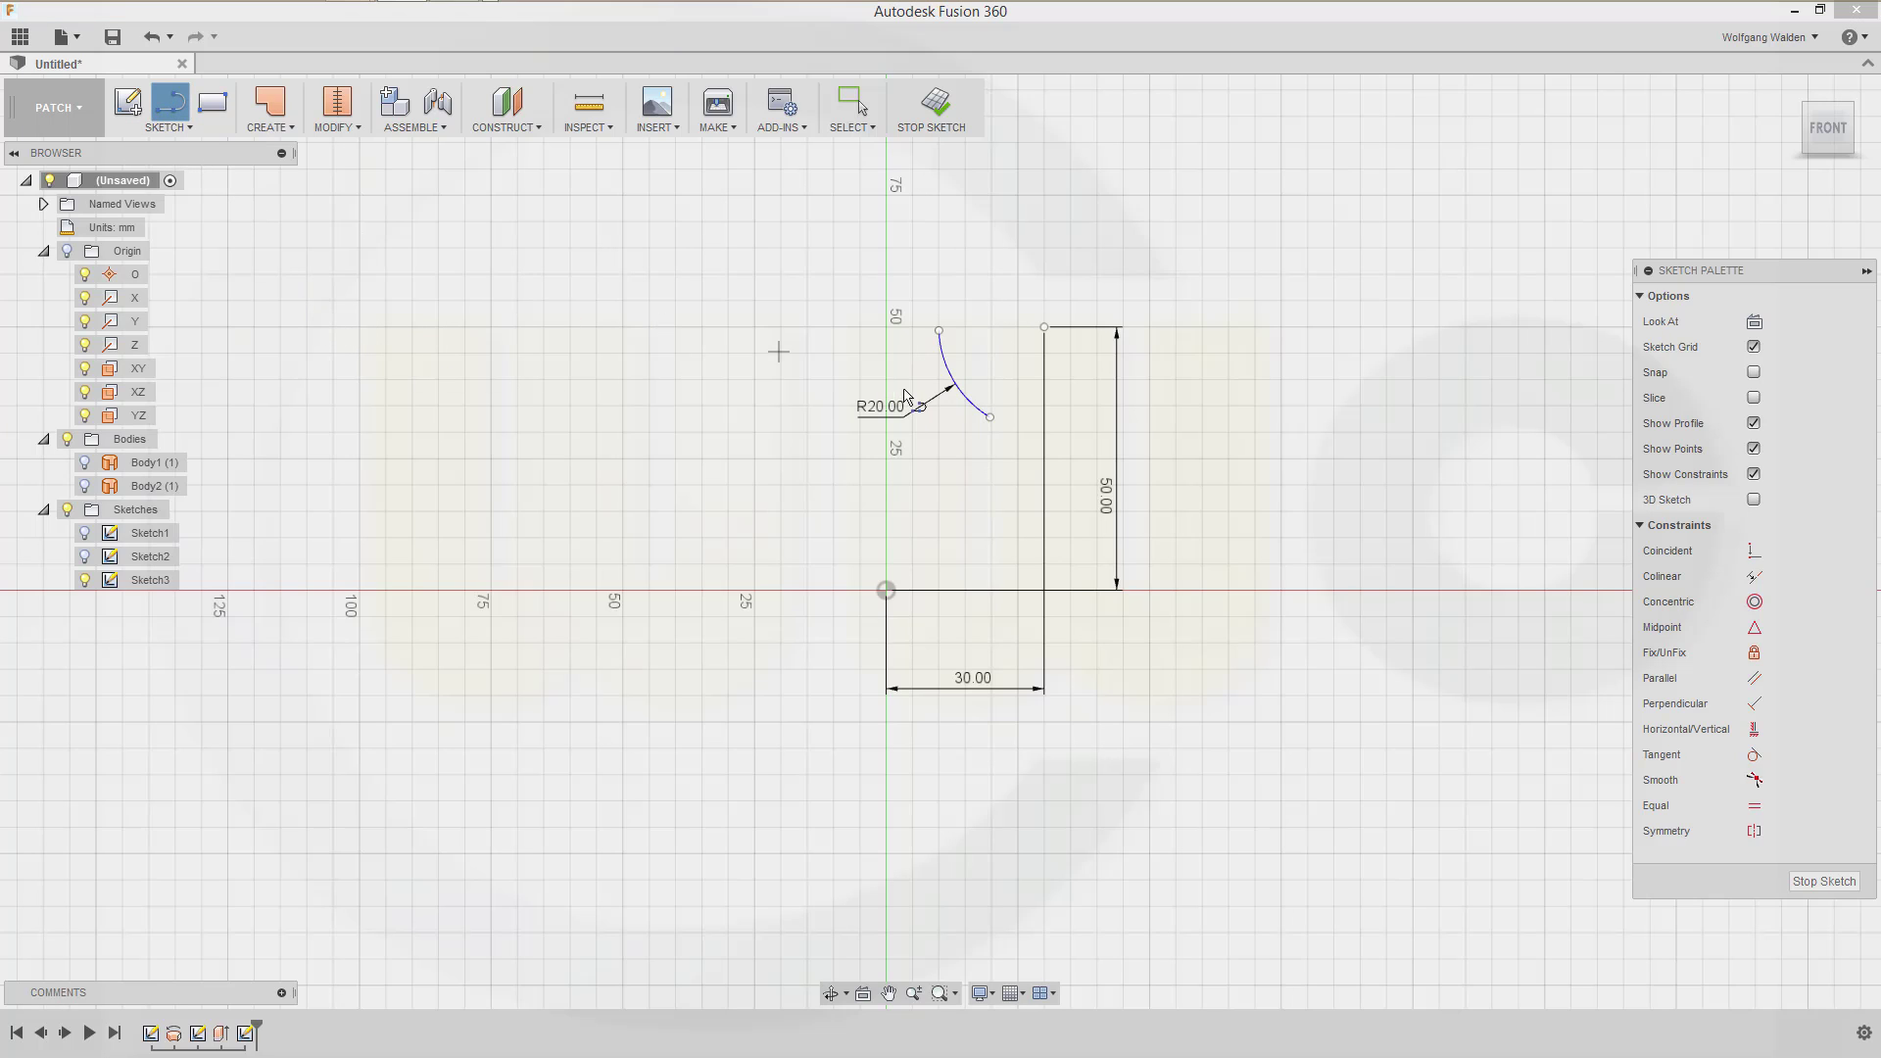
click(939, 331)
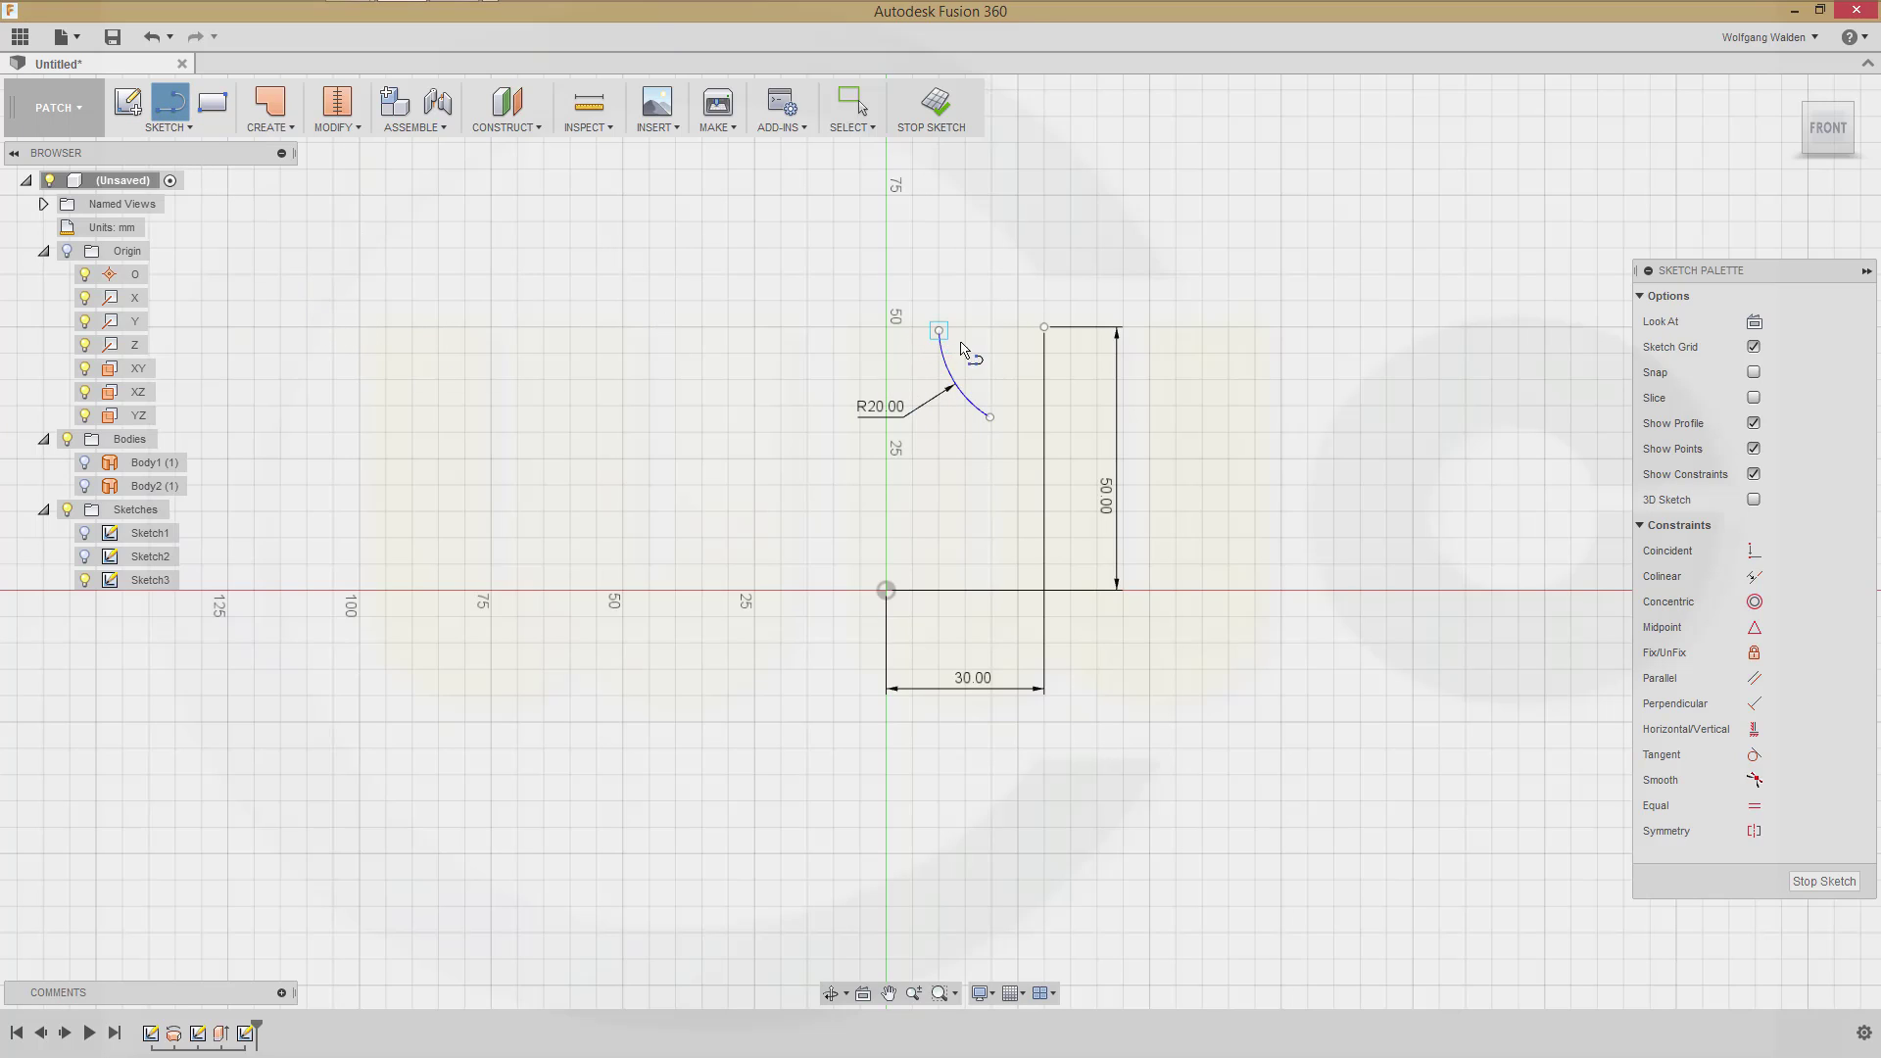
click(1045, 328)
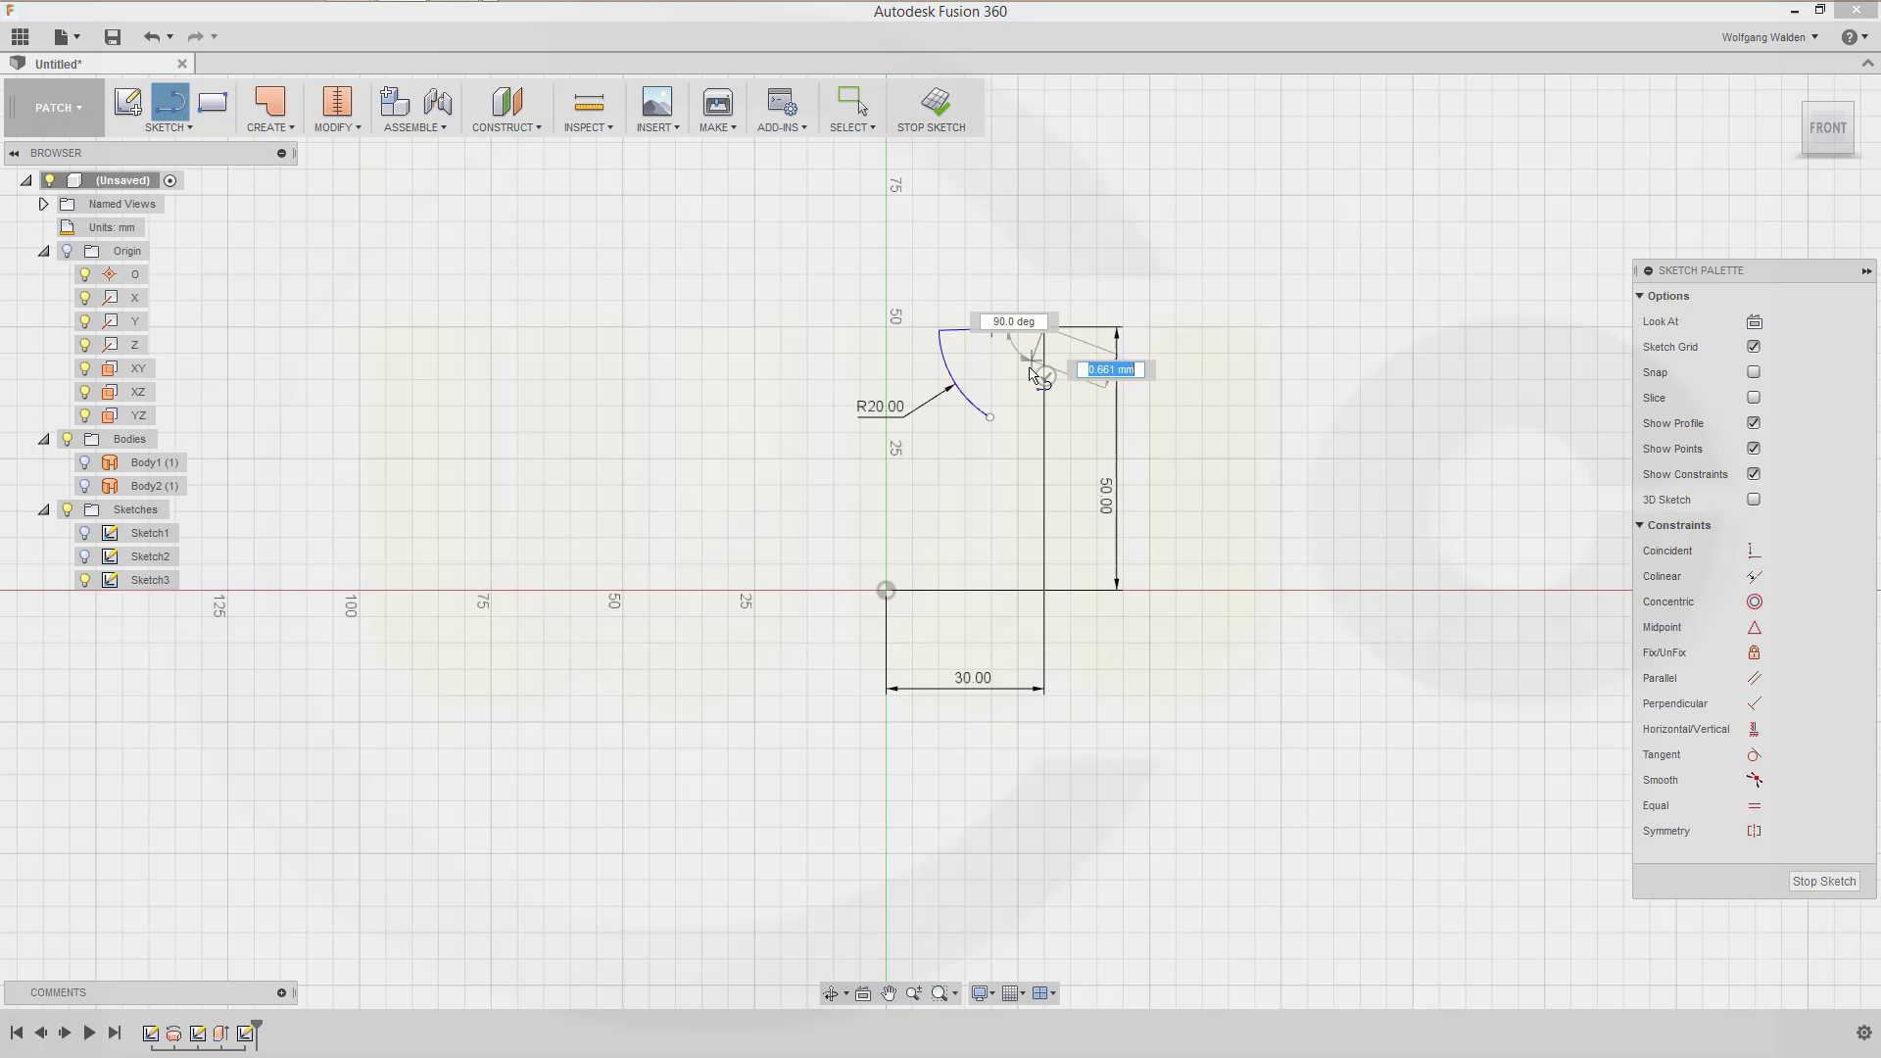
click(990, 416)
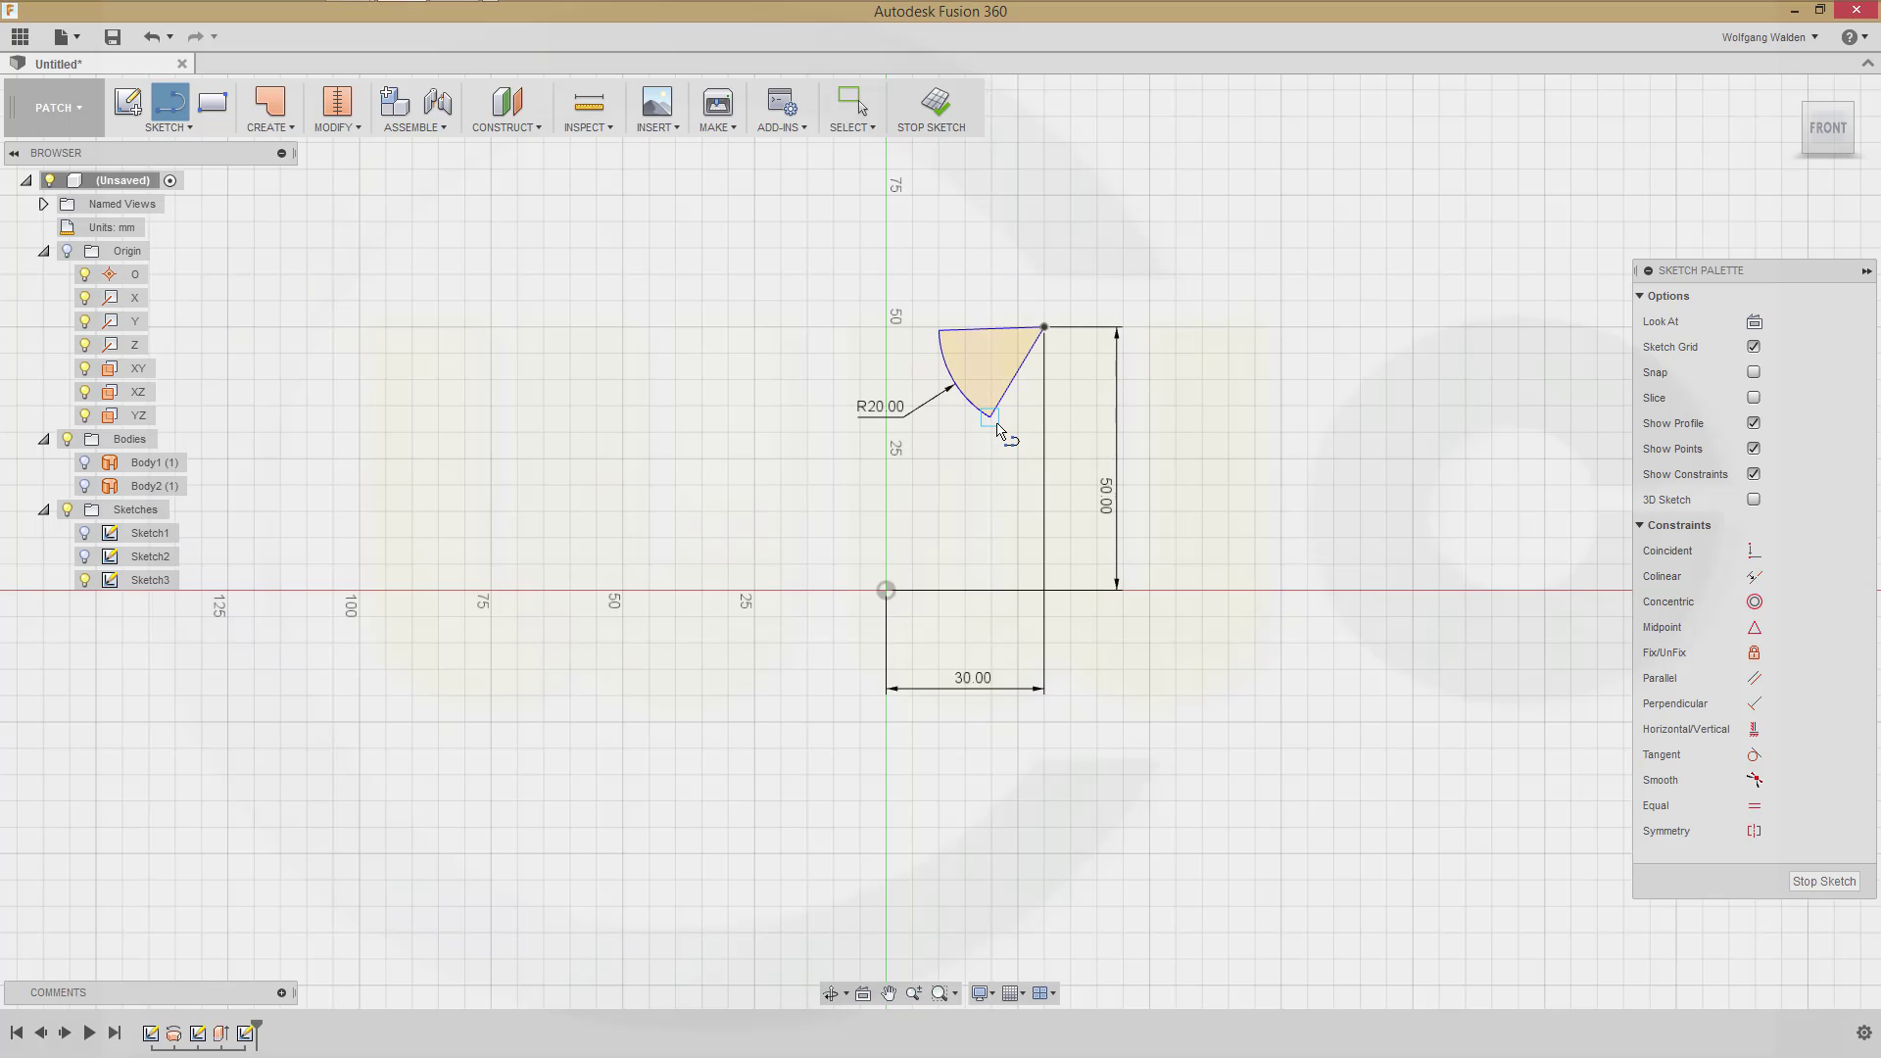
key(Escape)
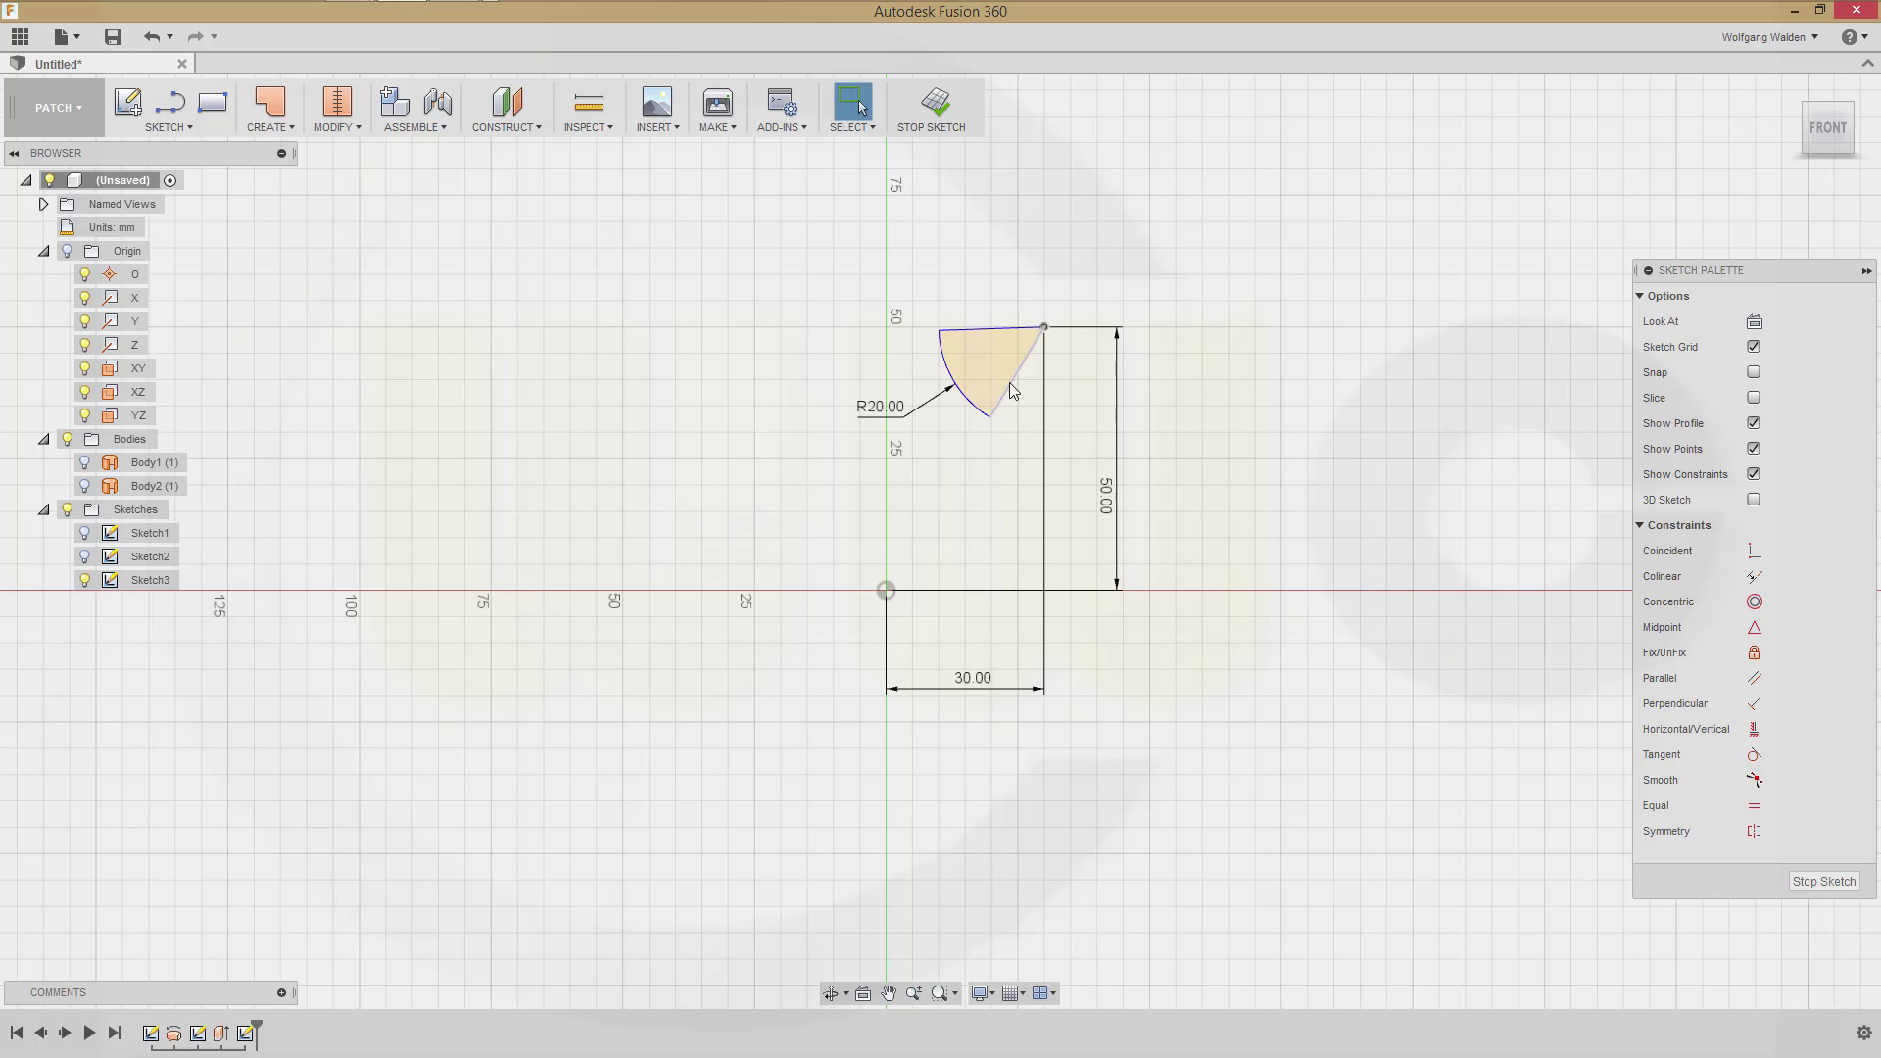
right_click(1011, 384)
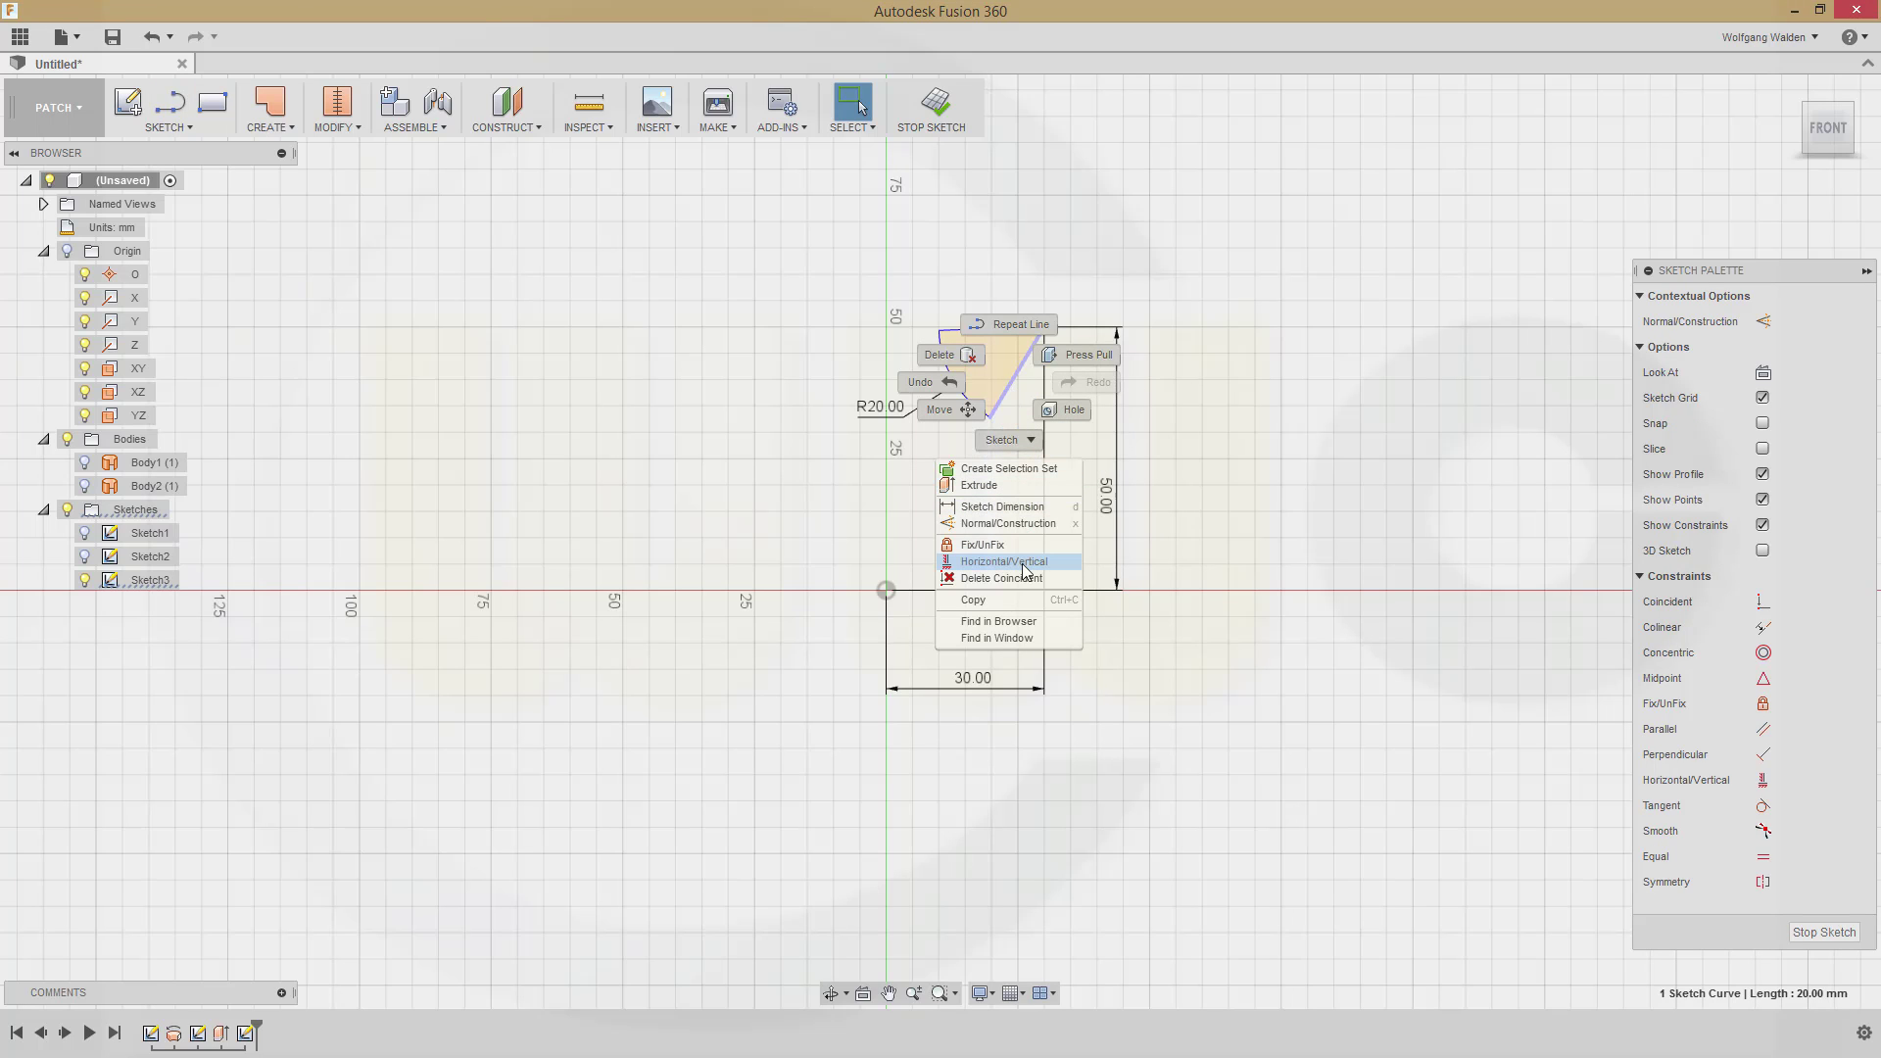
click(1024, 524)
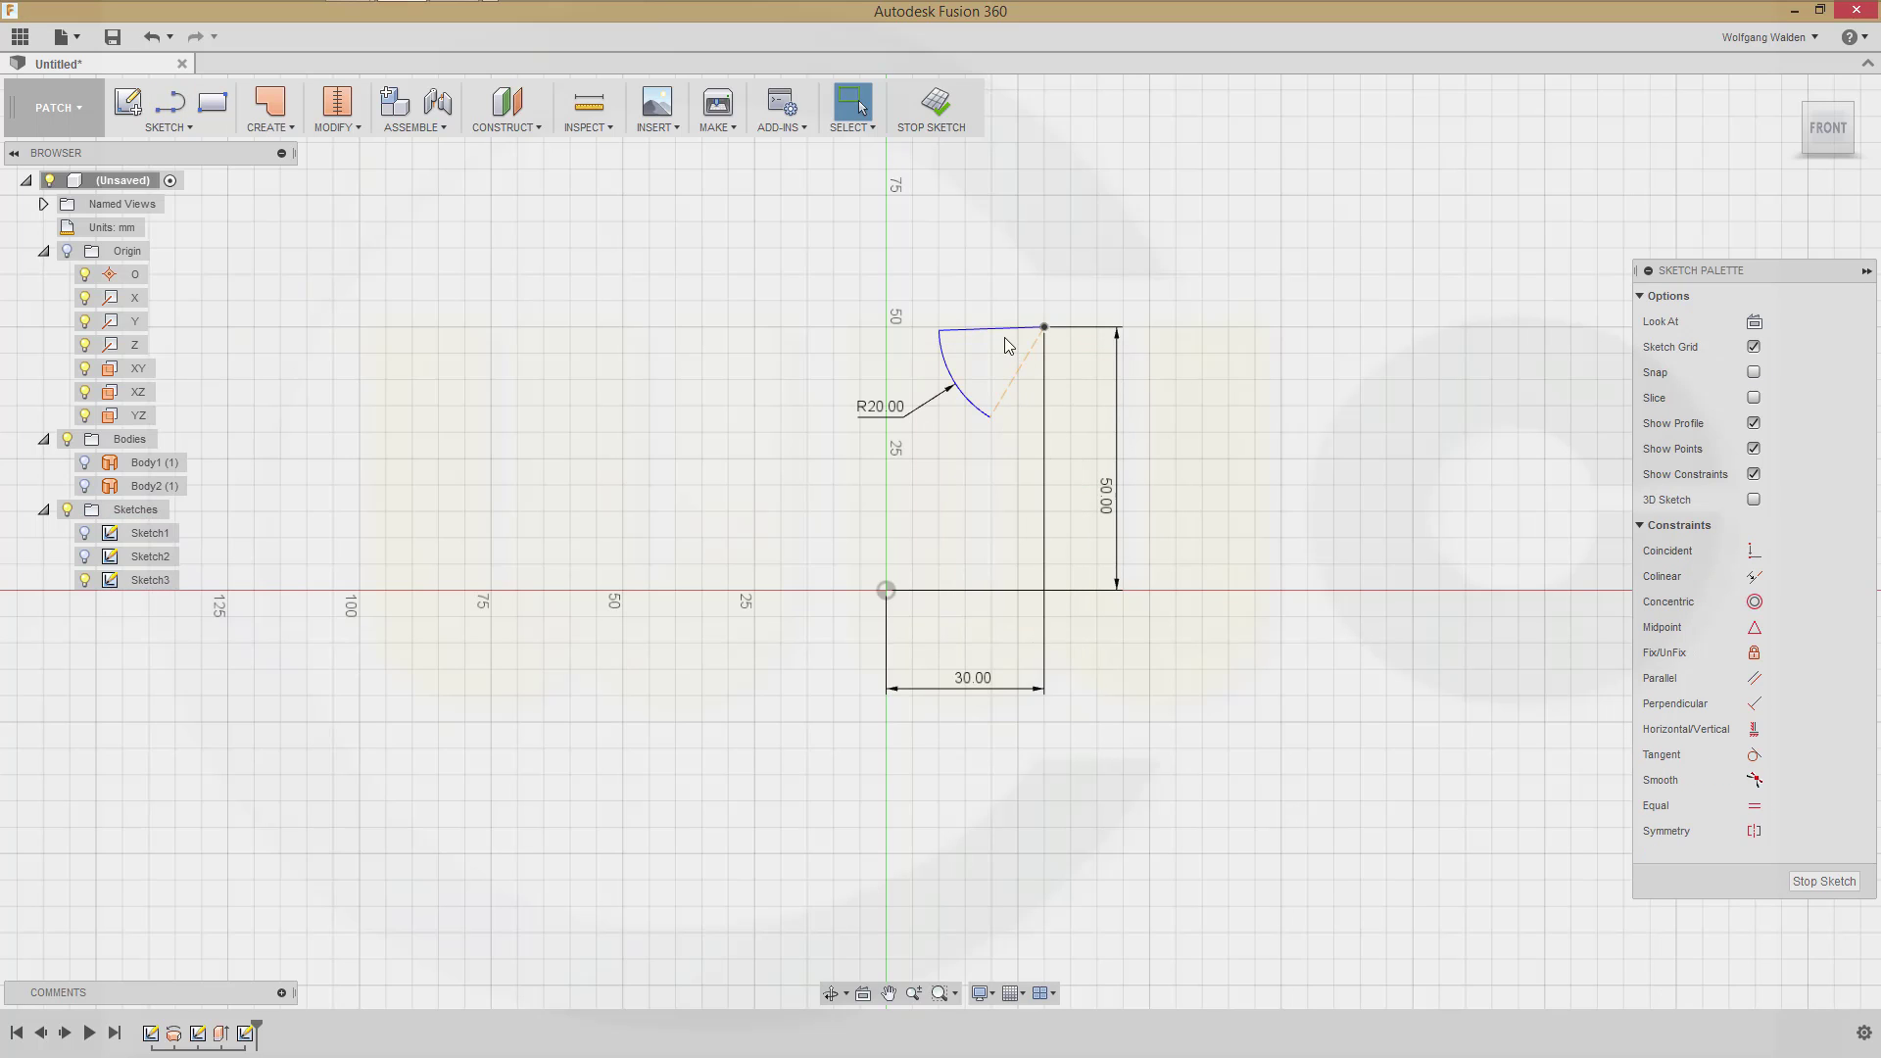
Convert the top wedge line to construction and set the angle between both centre lines to 70°
right_click(1004, 339)
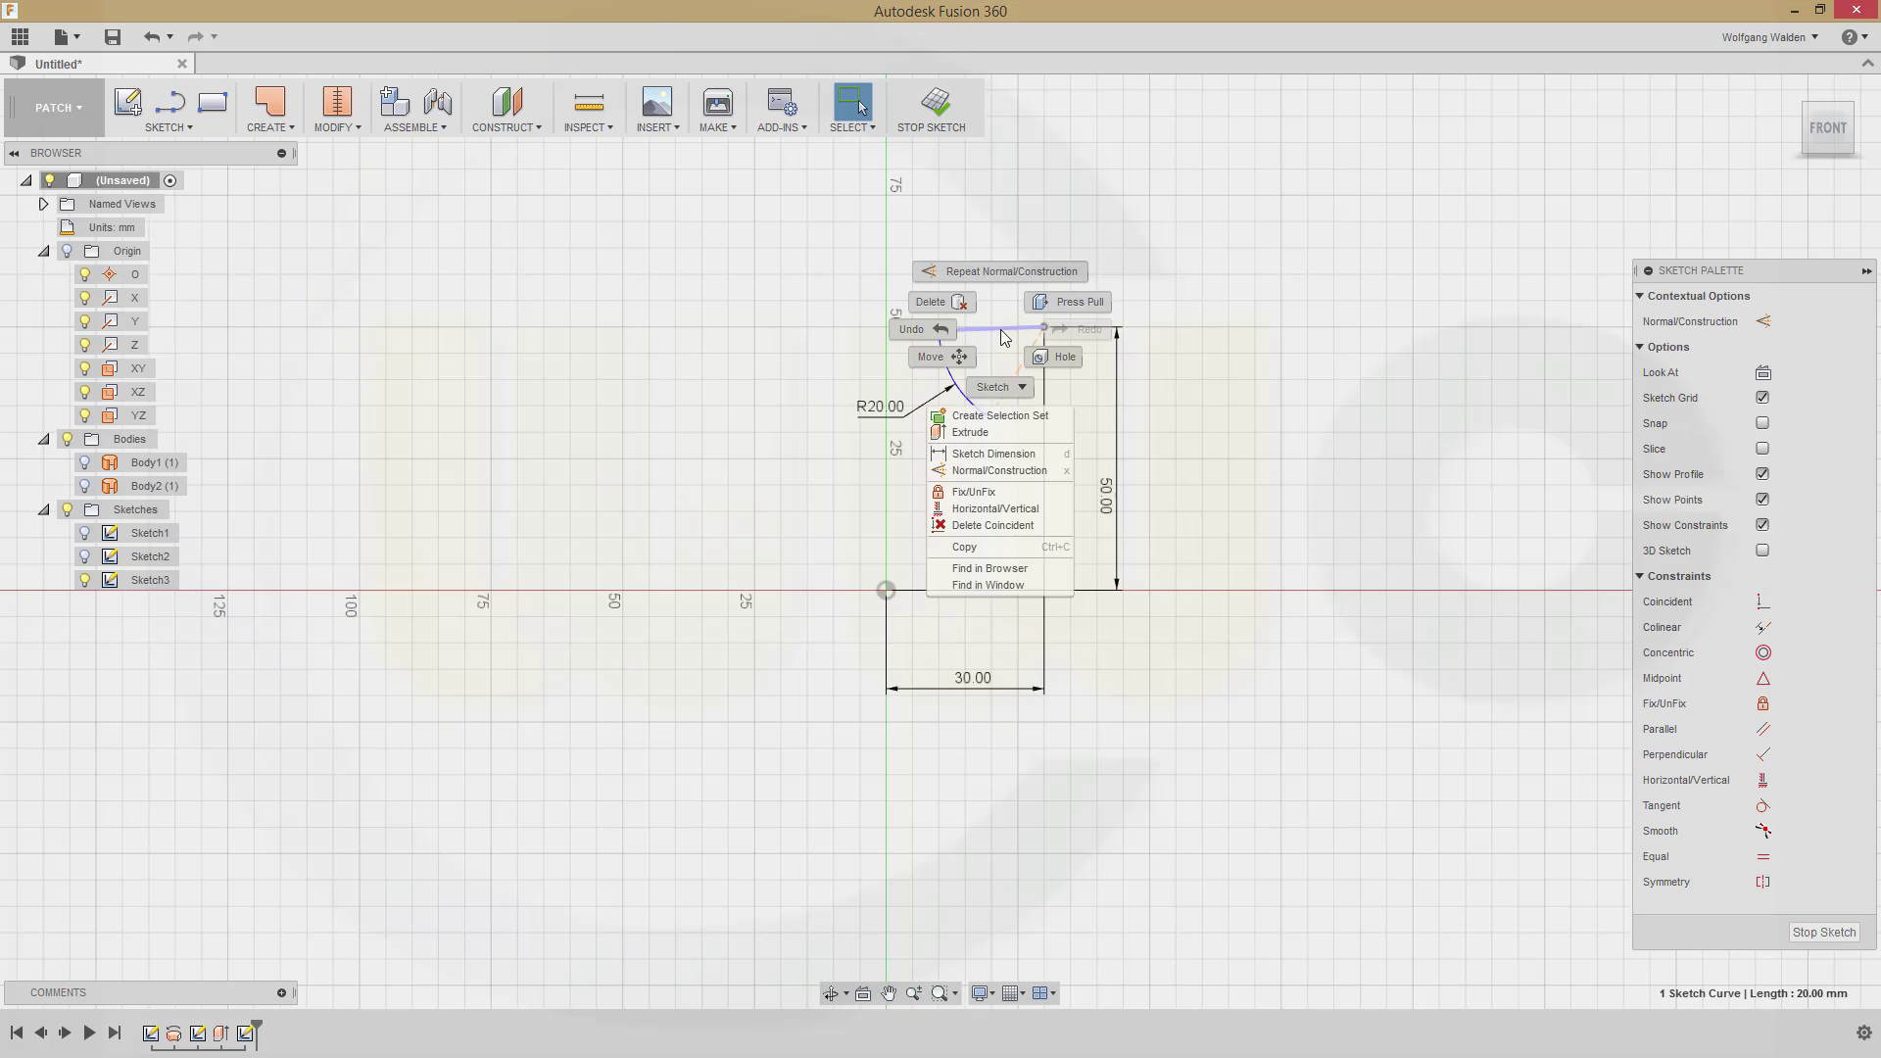
click(1043, 474)
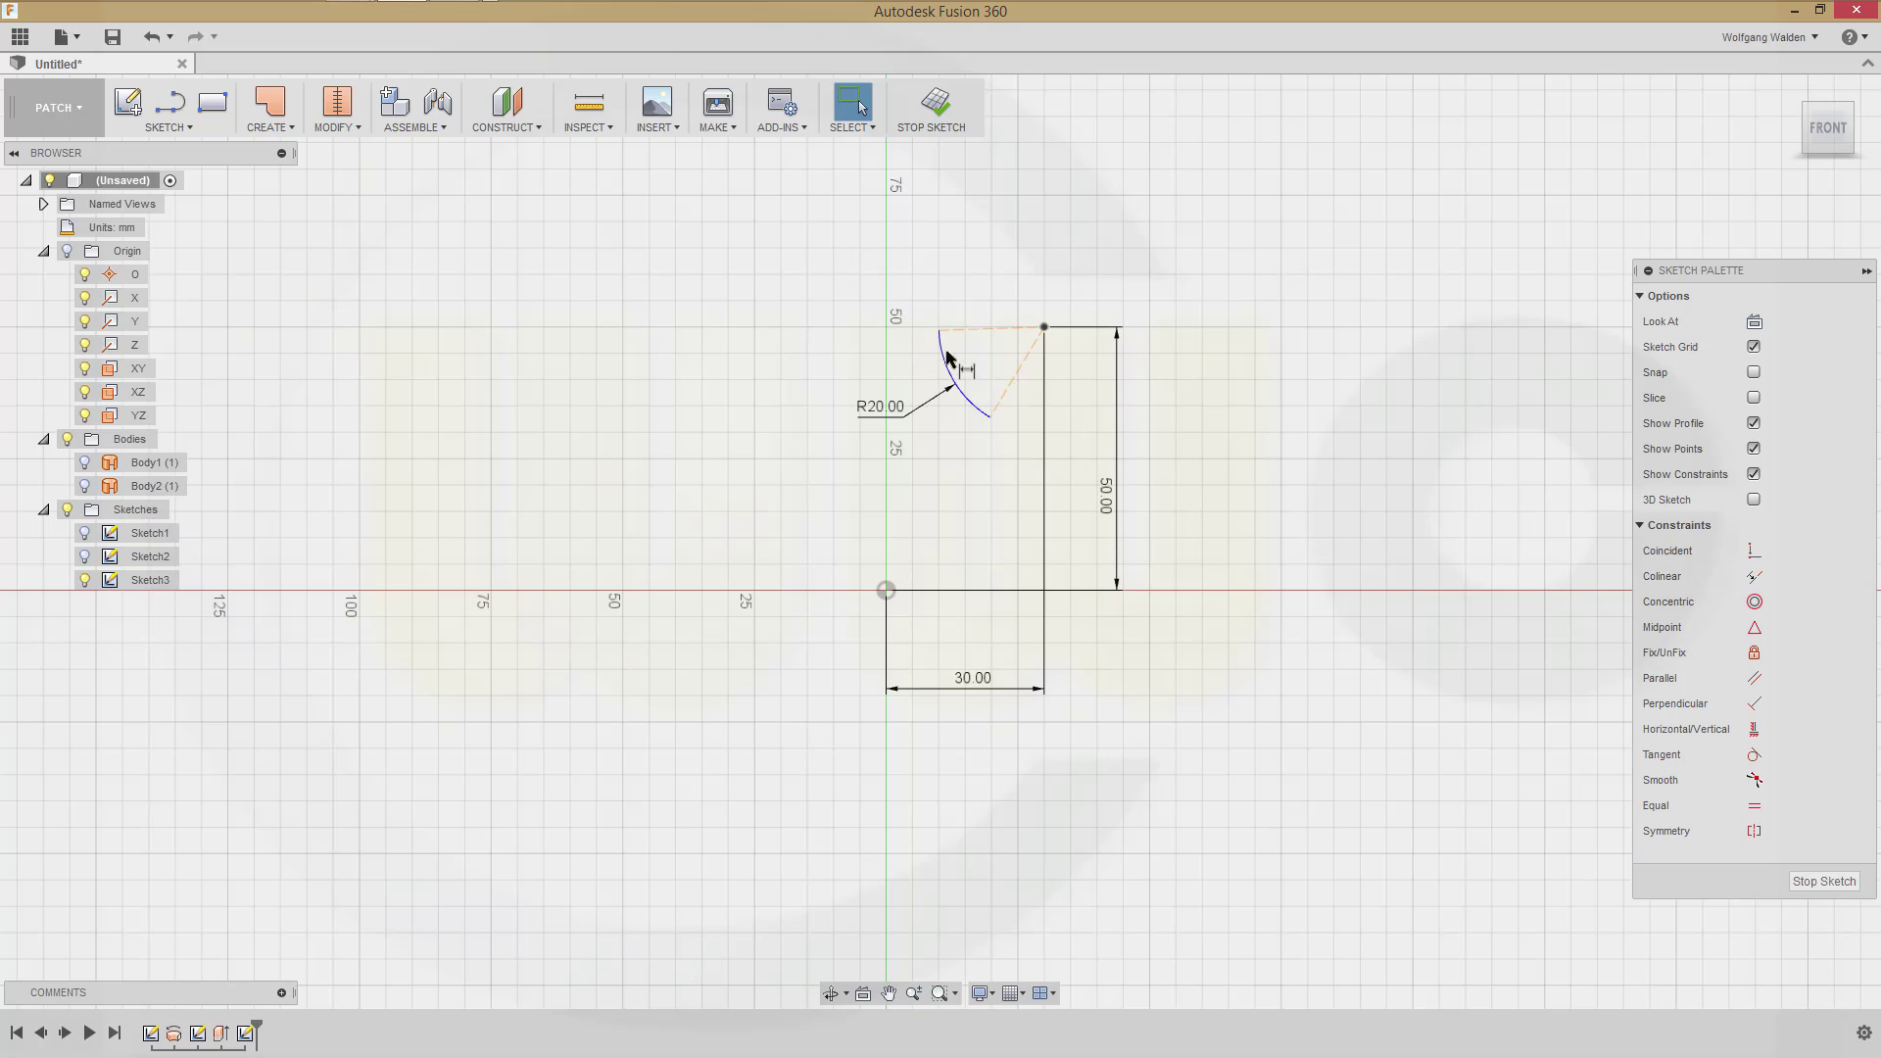
key(d)
click(980, 329)
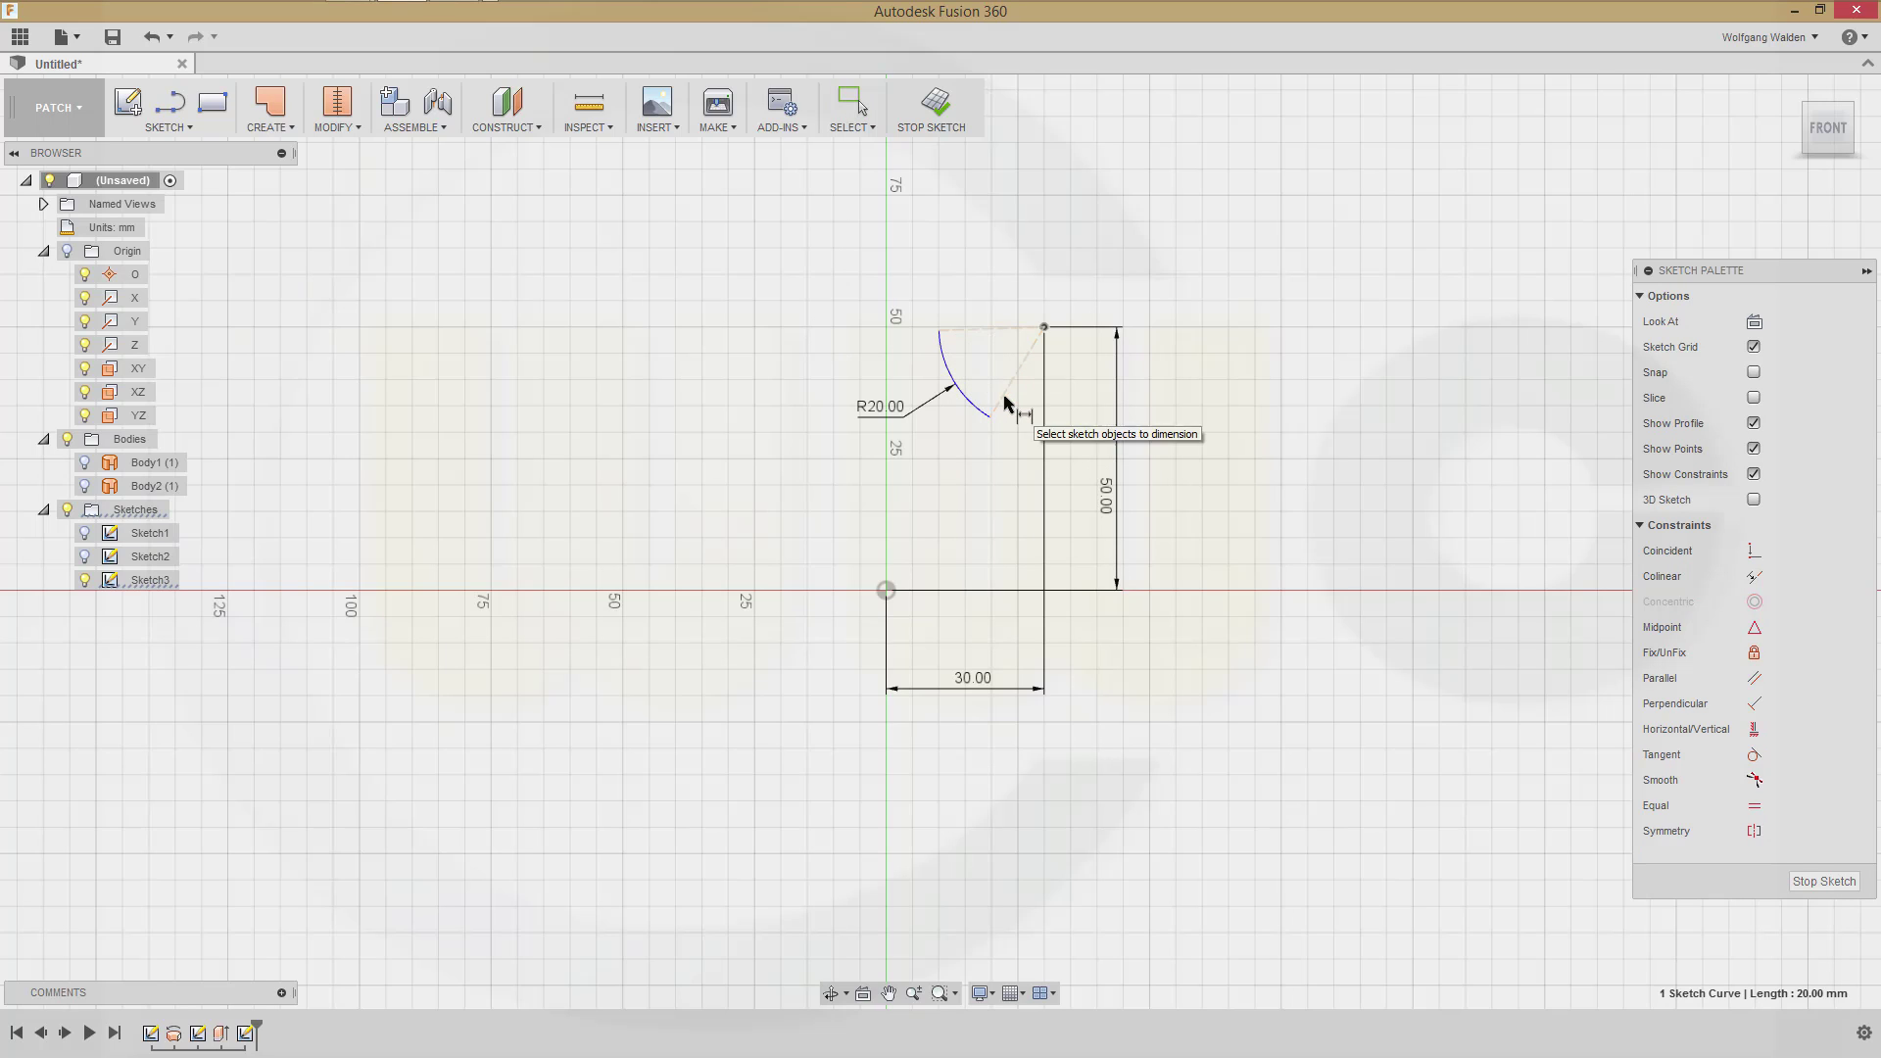
click(1003, 400)
click(992, 373)
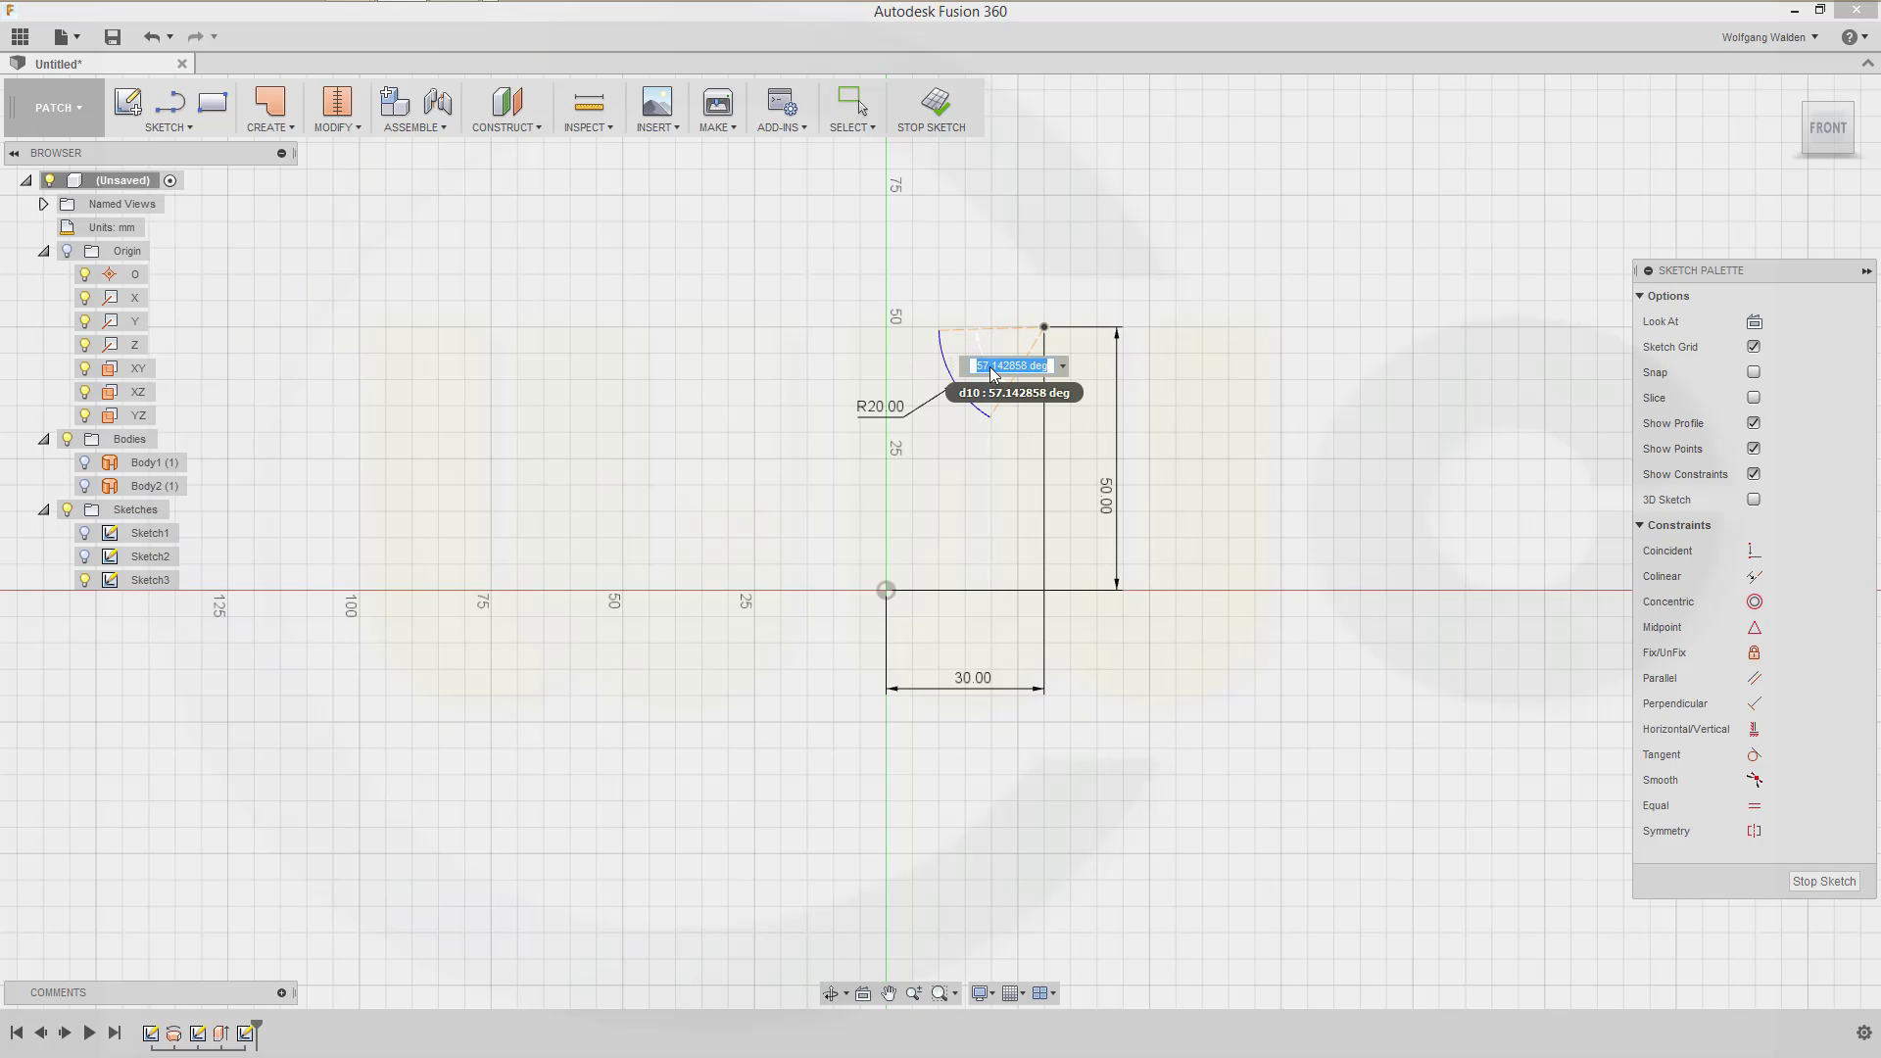
text(70)
key(Return)
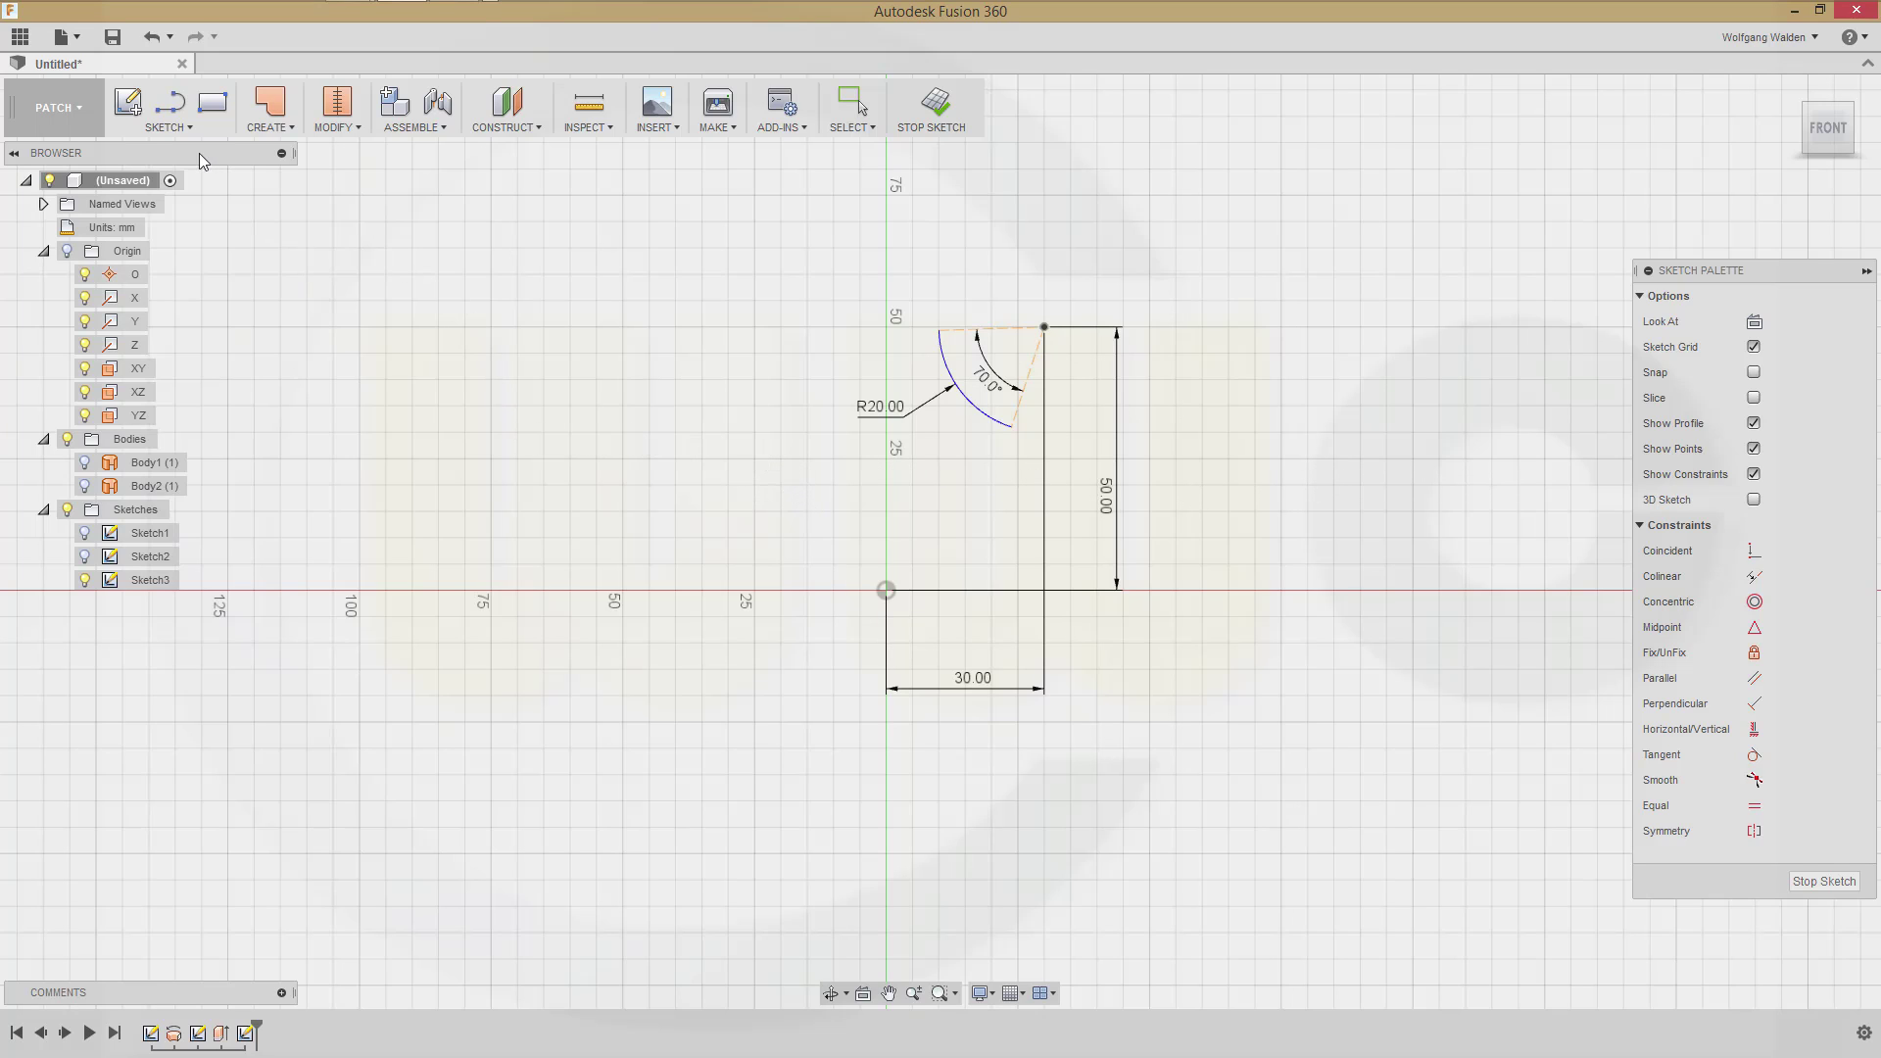
Project the Y axis into the sketch as a vertical reference line
click(190, 126)
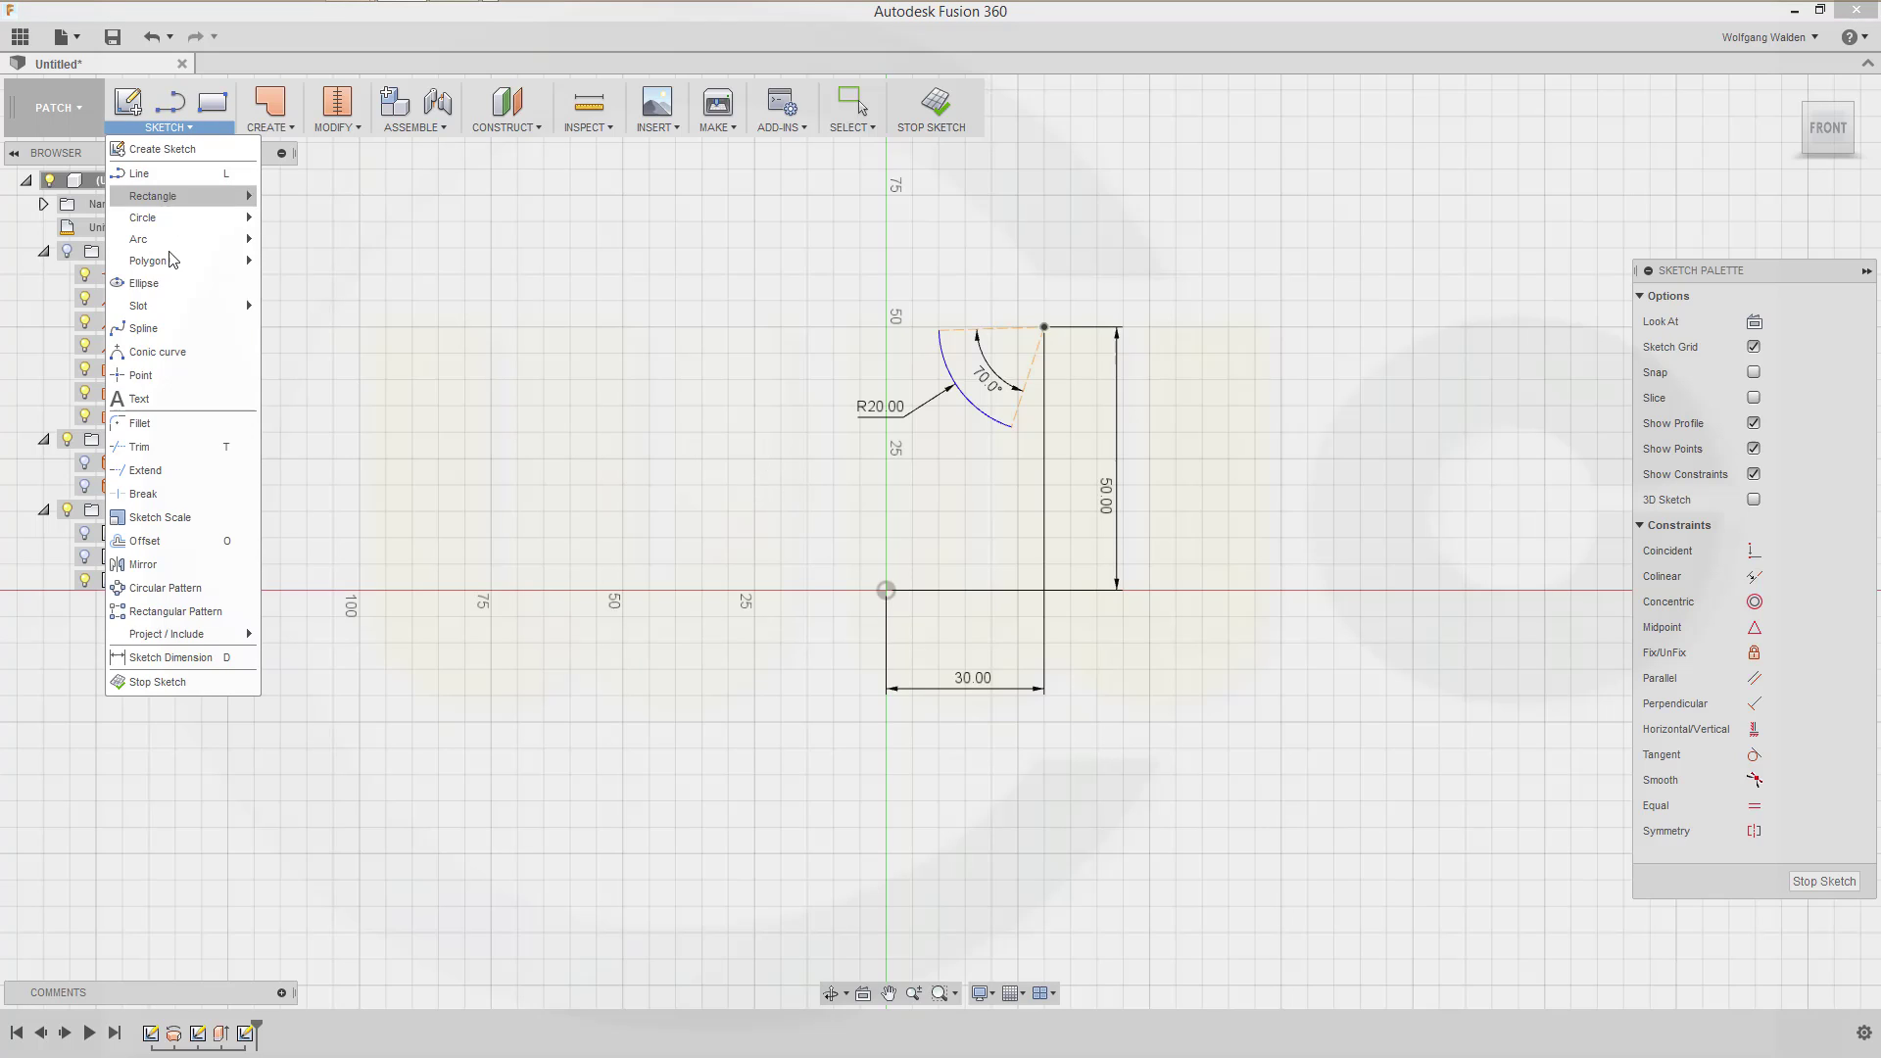
mouse_move(212, 639)
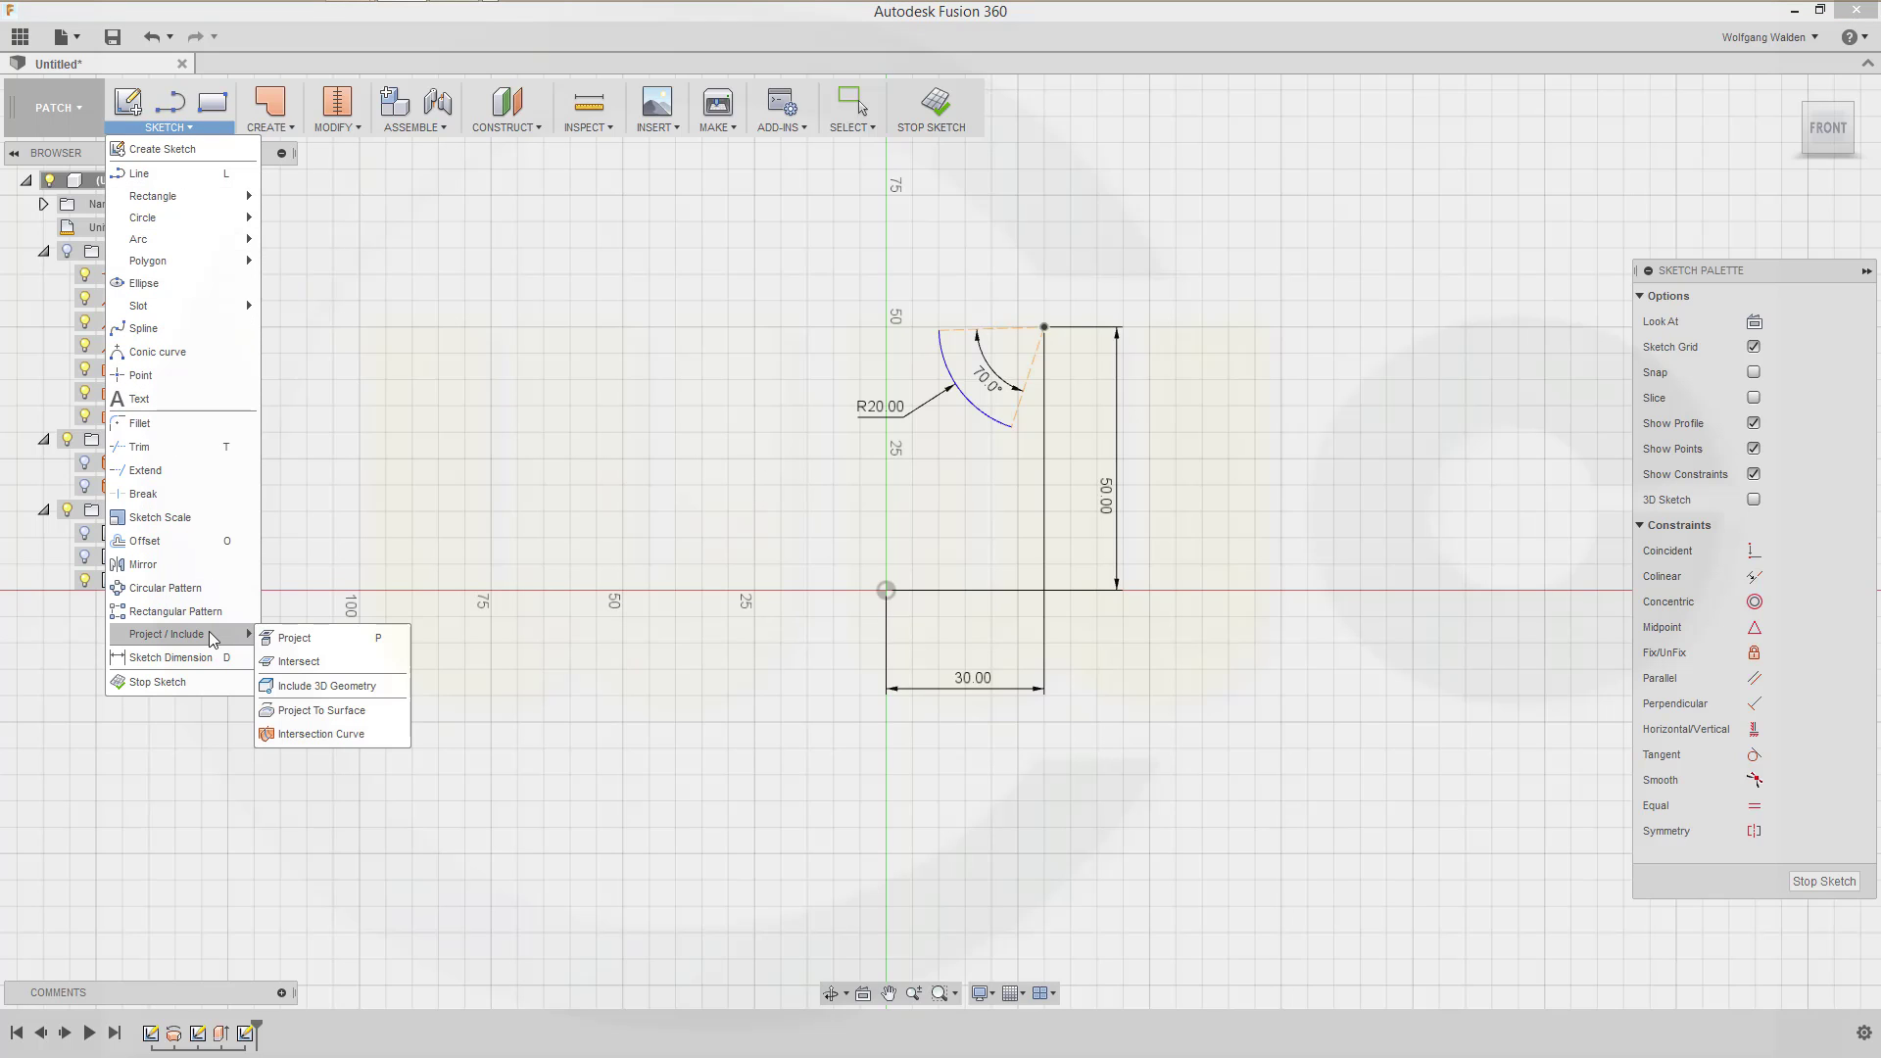
click(306, 637)
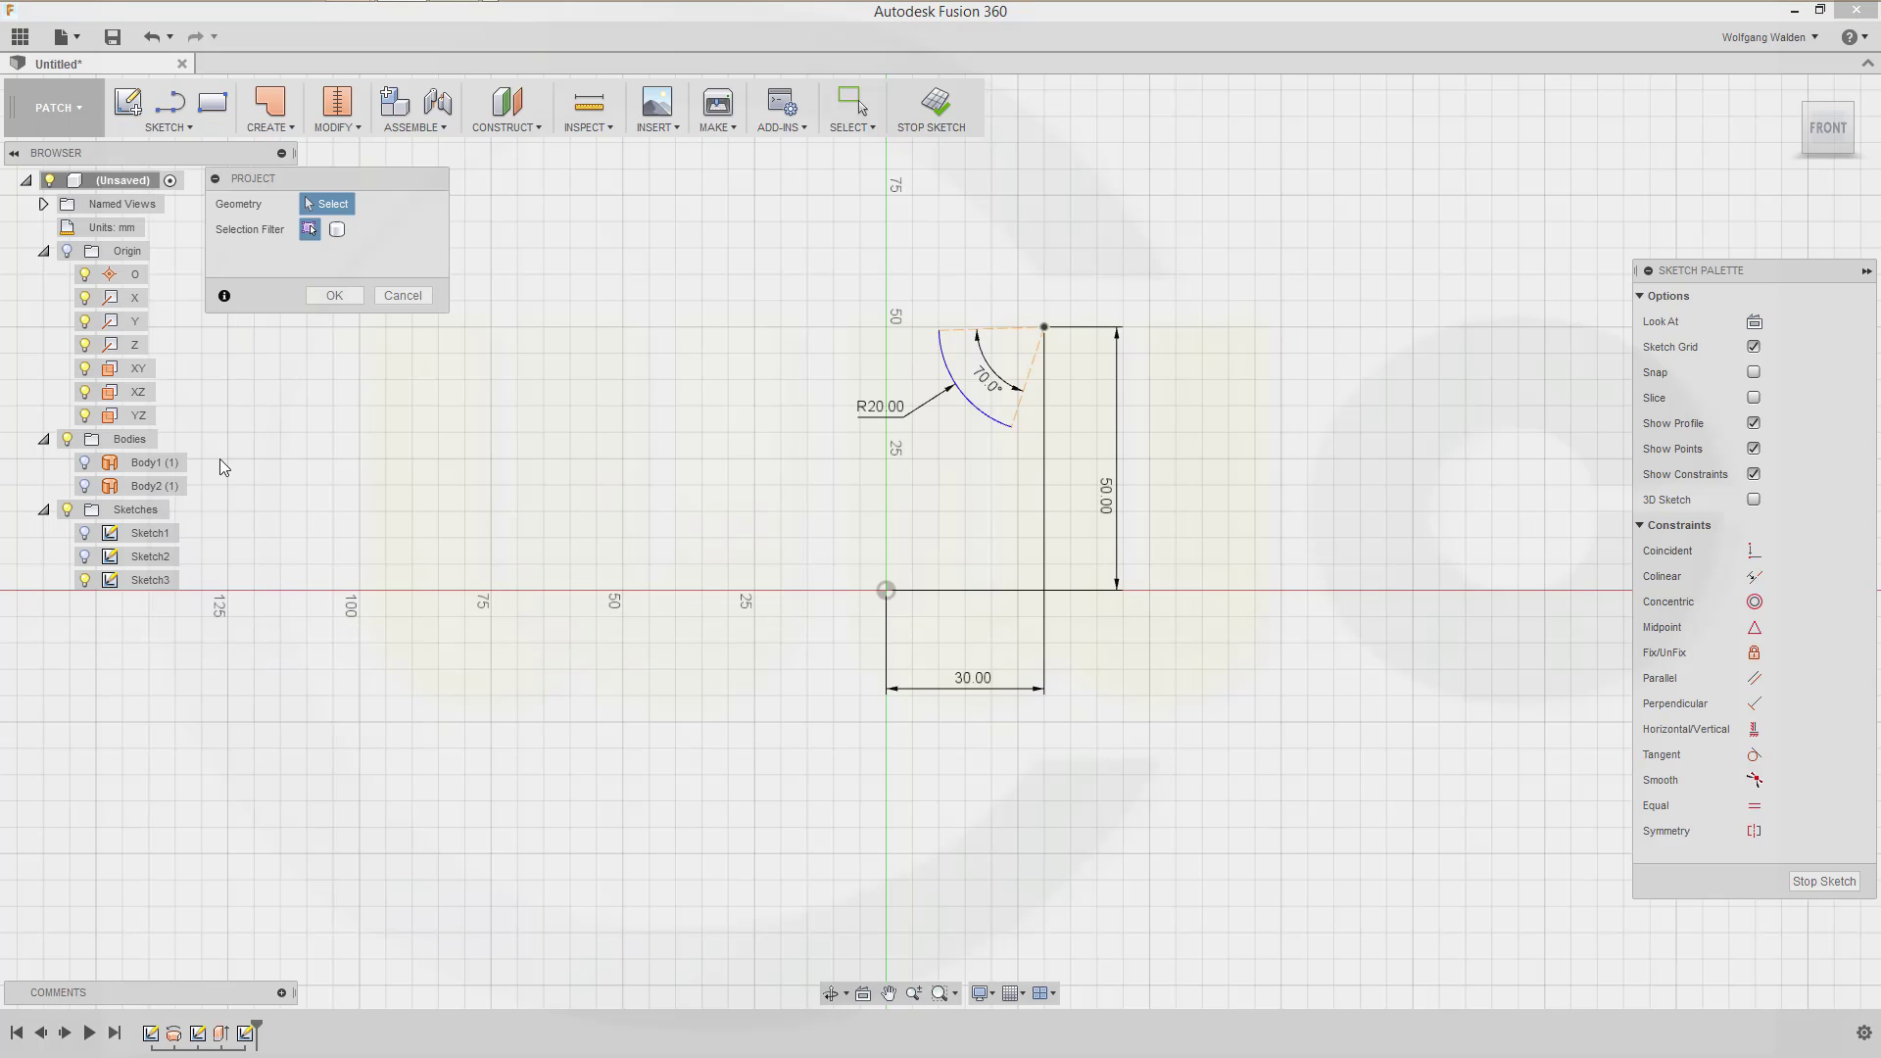
click(150, 331)
click(334, 296)
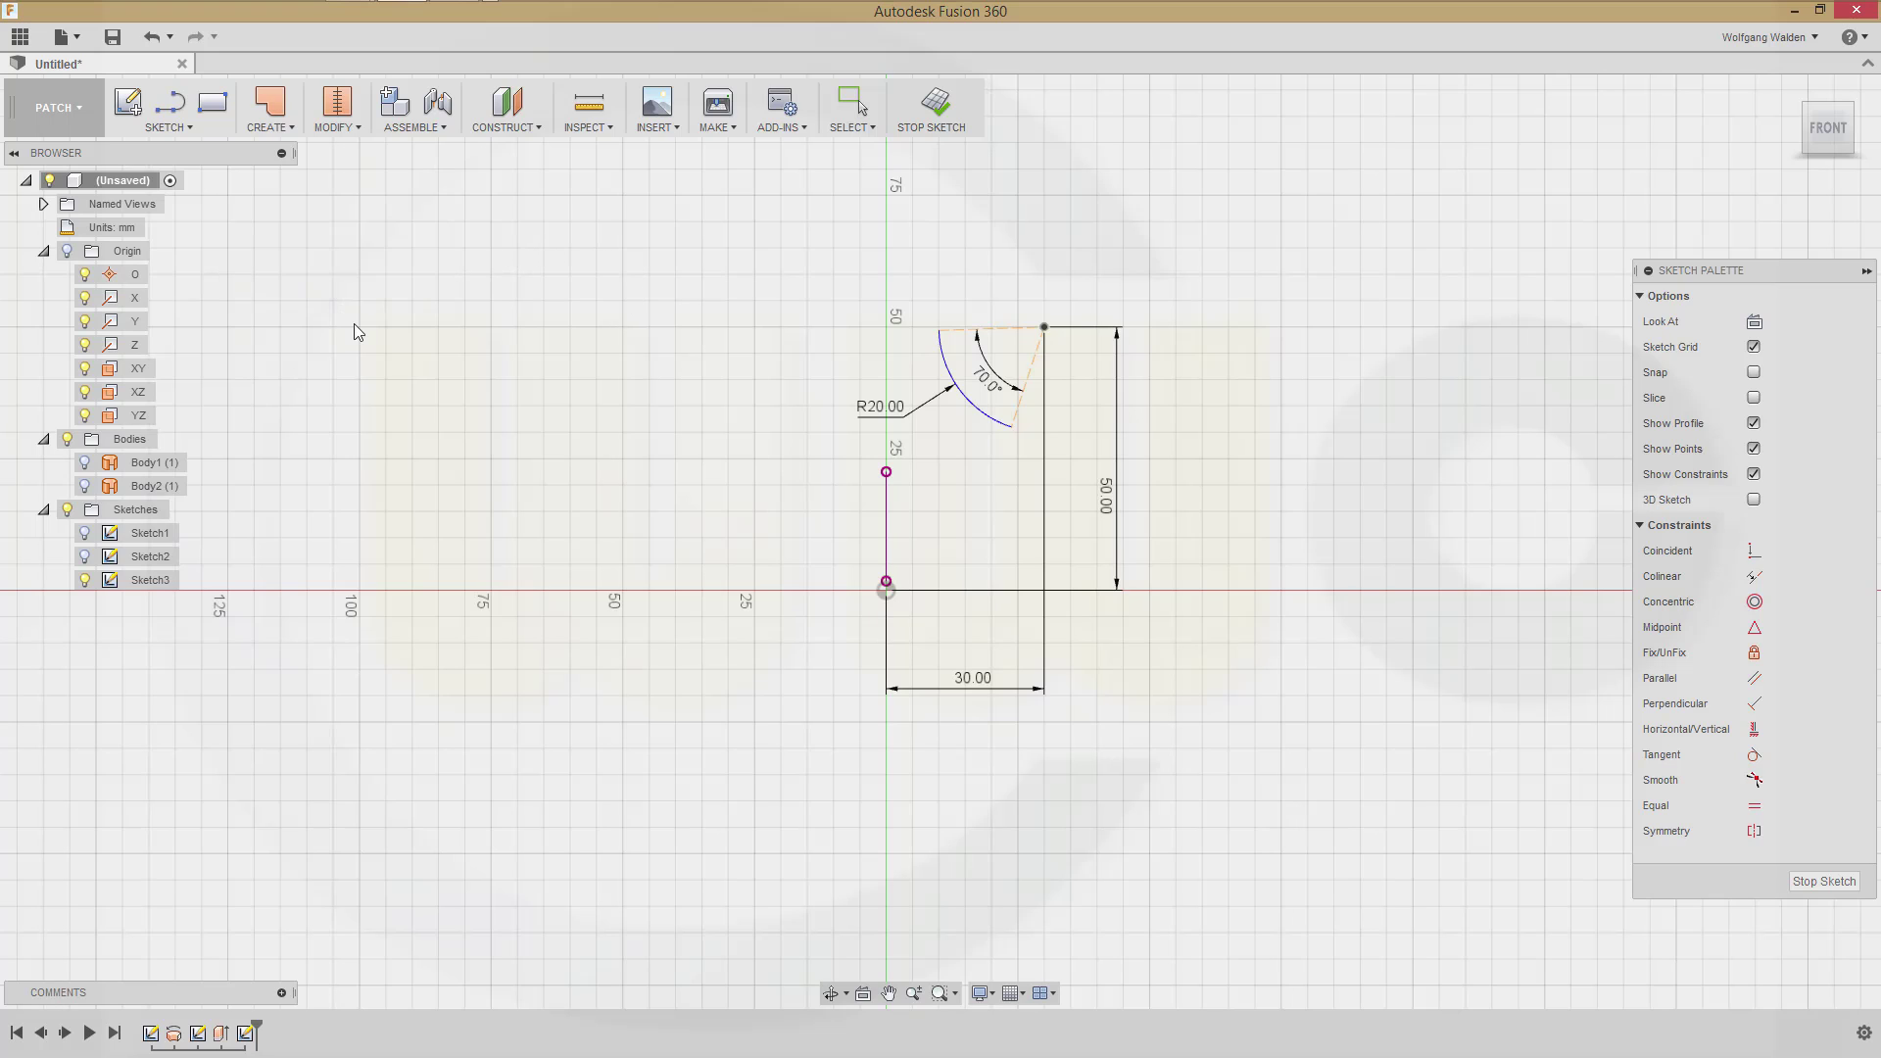
Dimension the angle between the projected vertical line and the slanted line at 10°
click(884, 532)
right_click(885, 532)
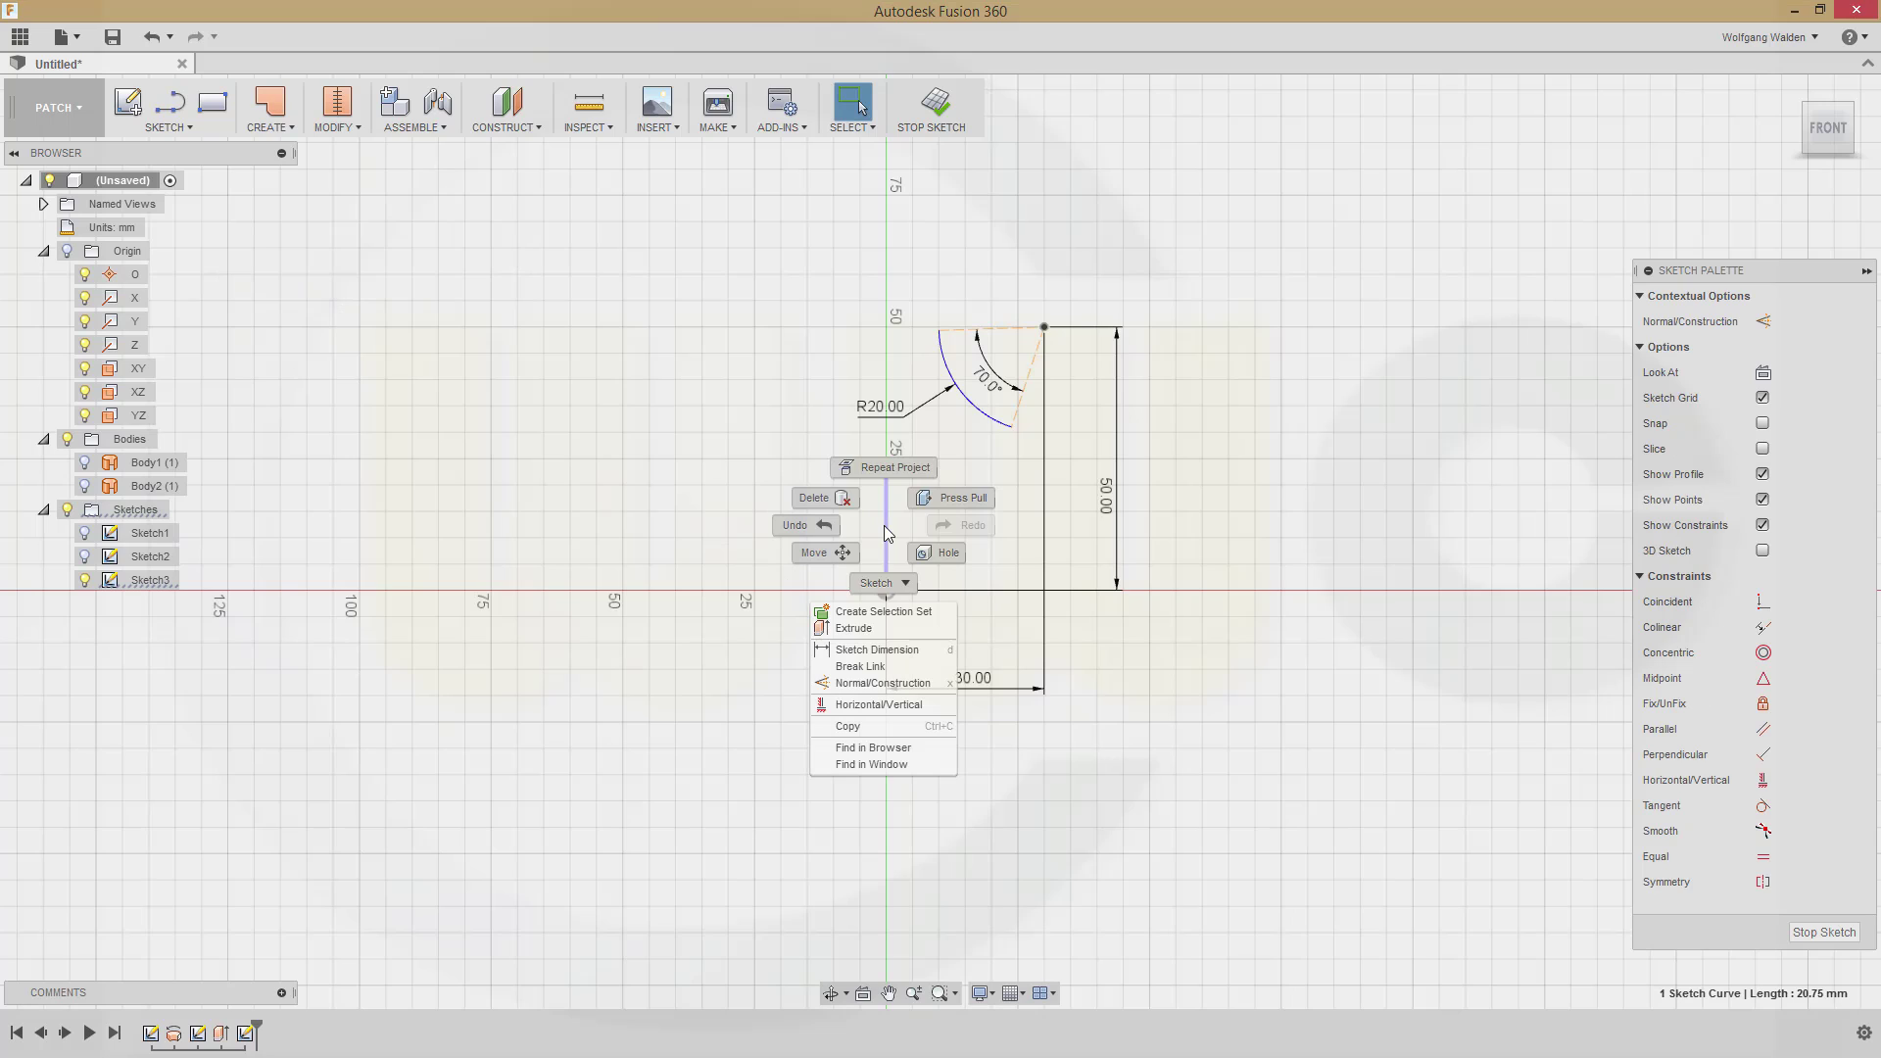
click(806, 572)
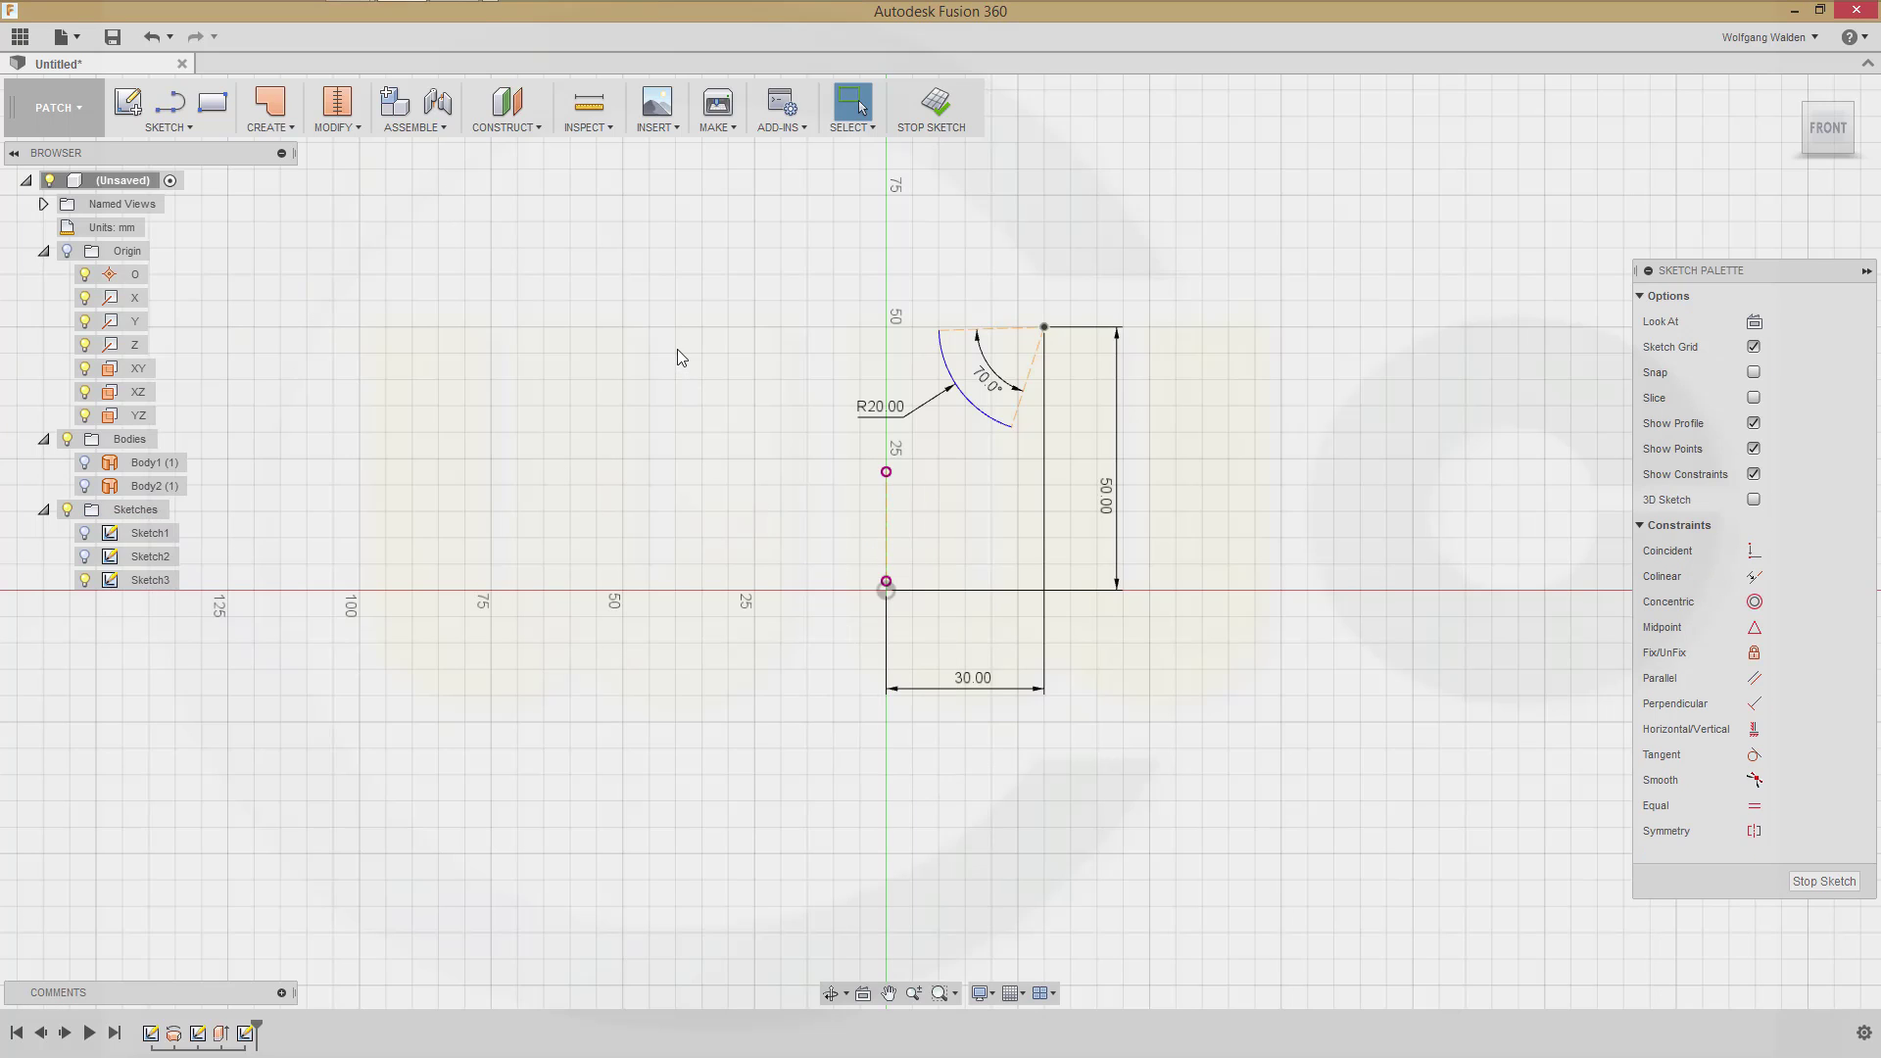
key(d)
click(888, 529)
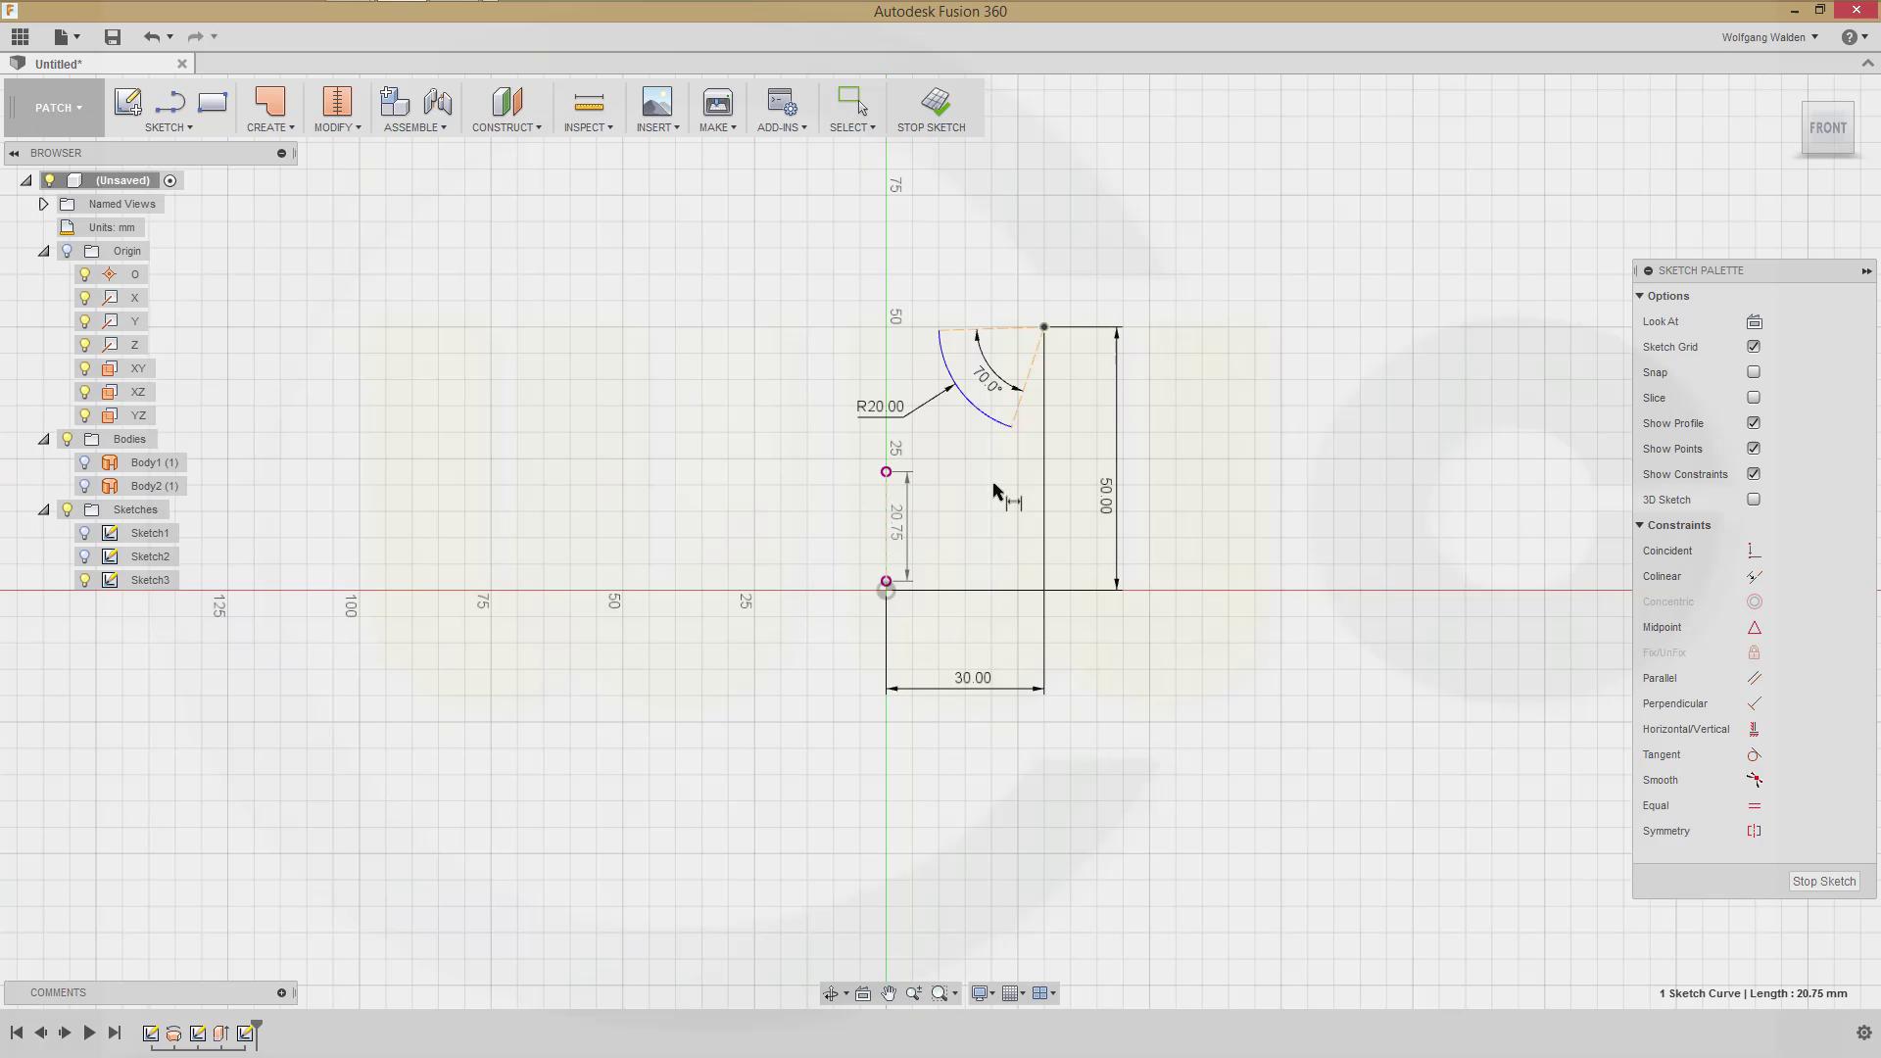
click(1011, 392)
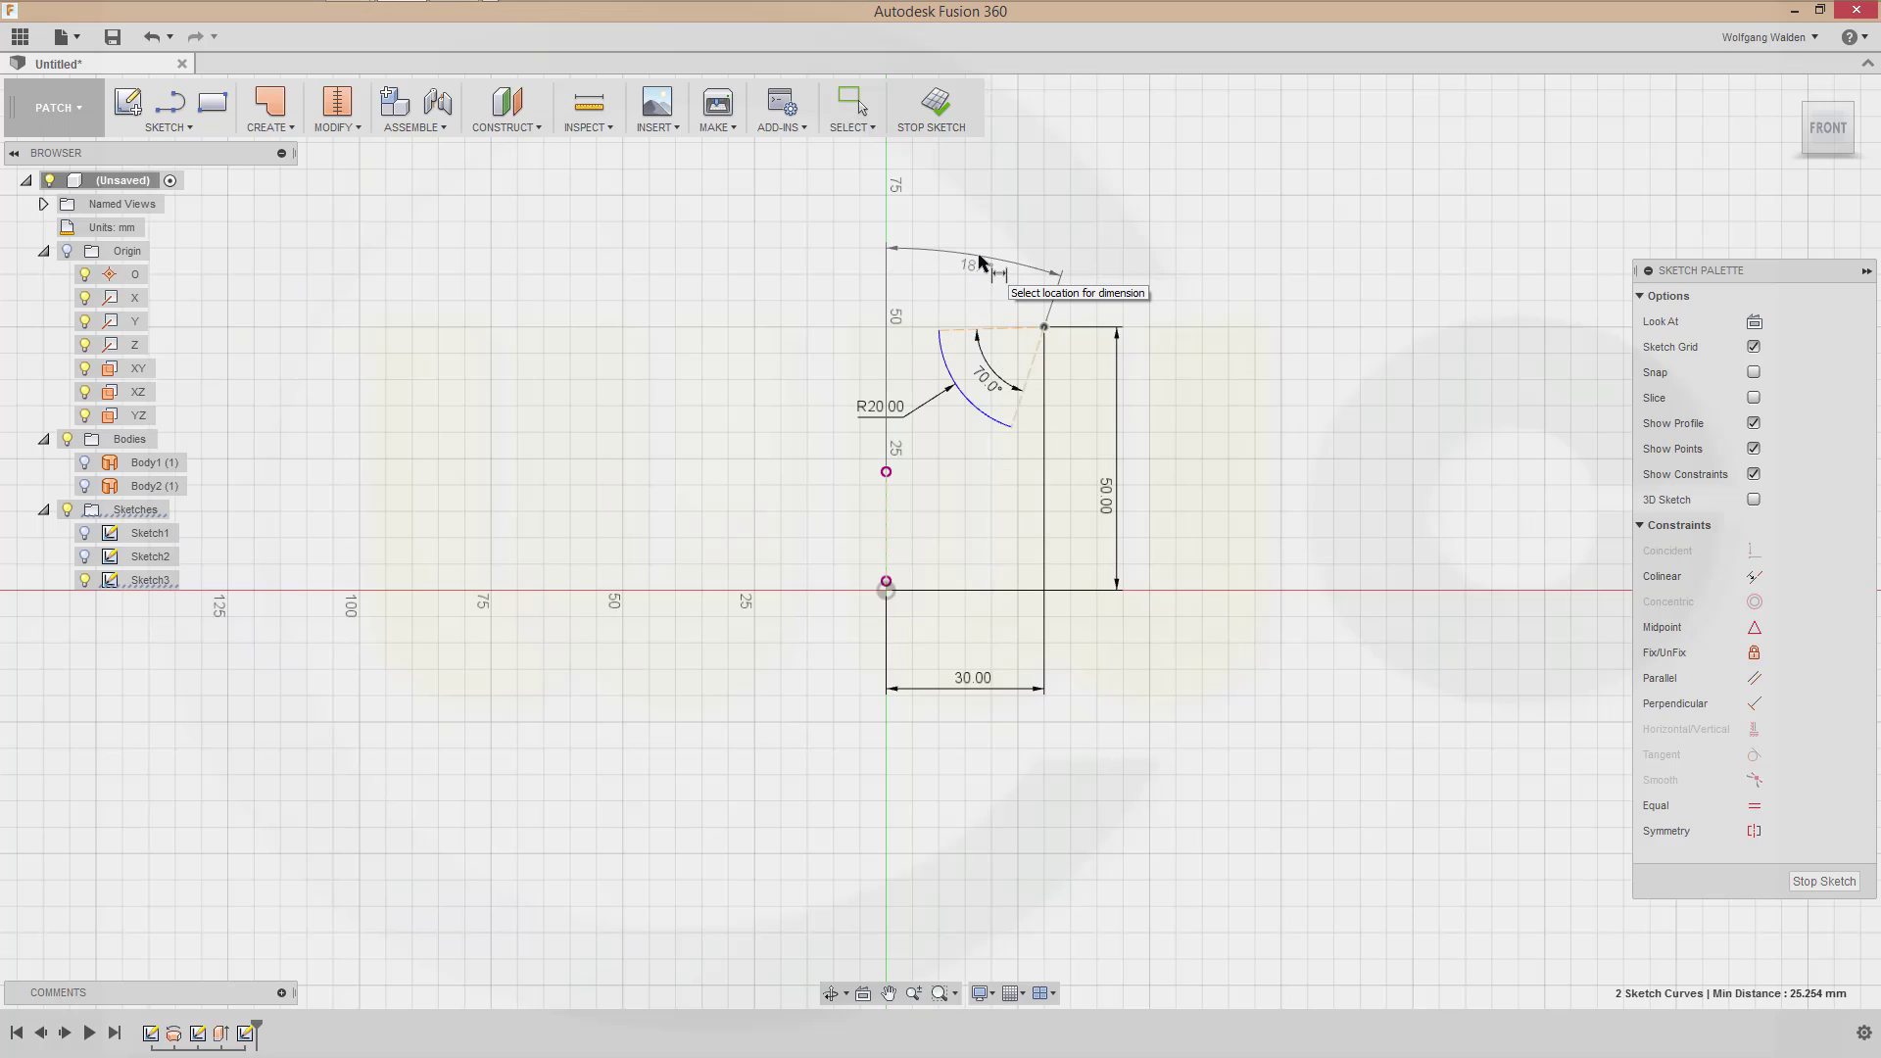
click(979, 255)
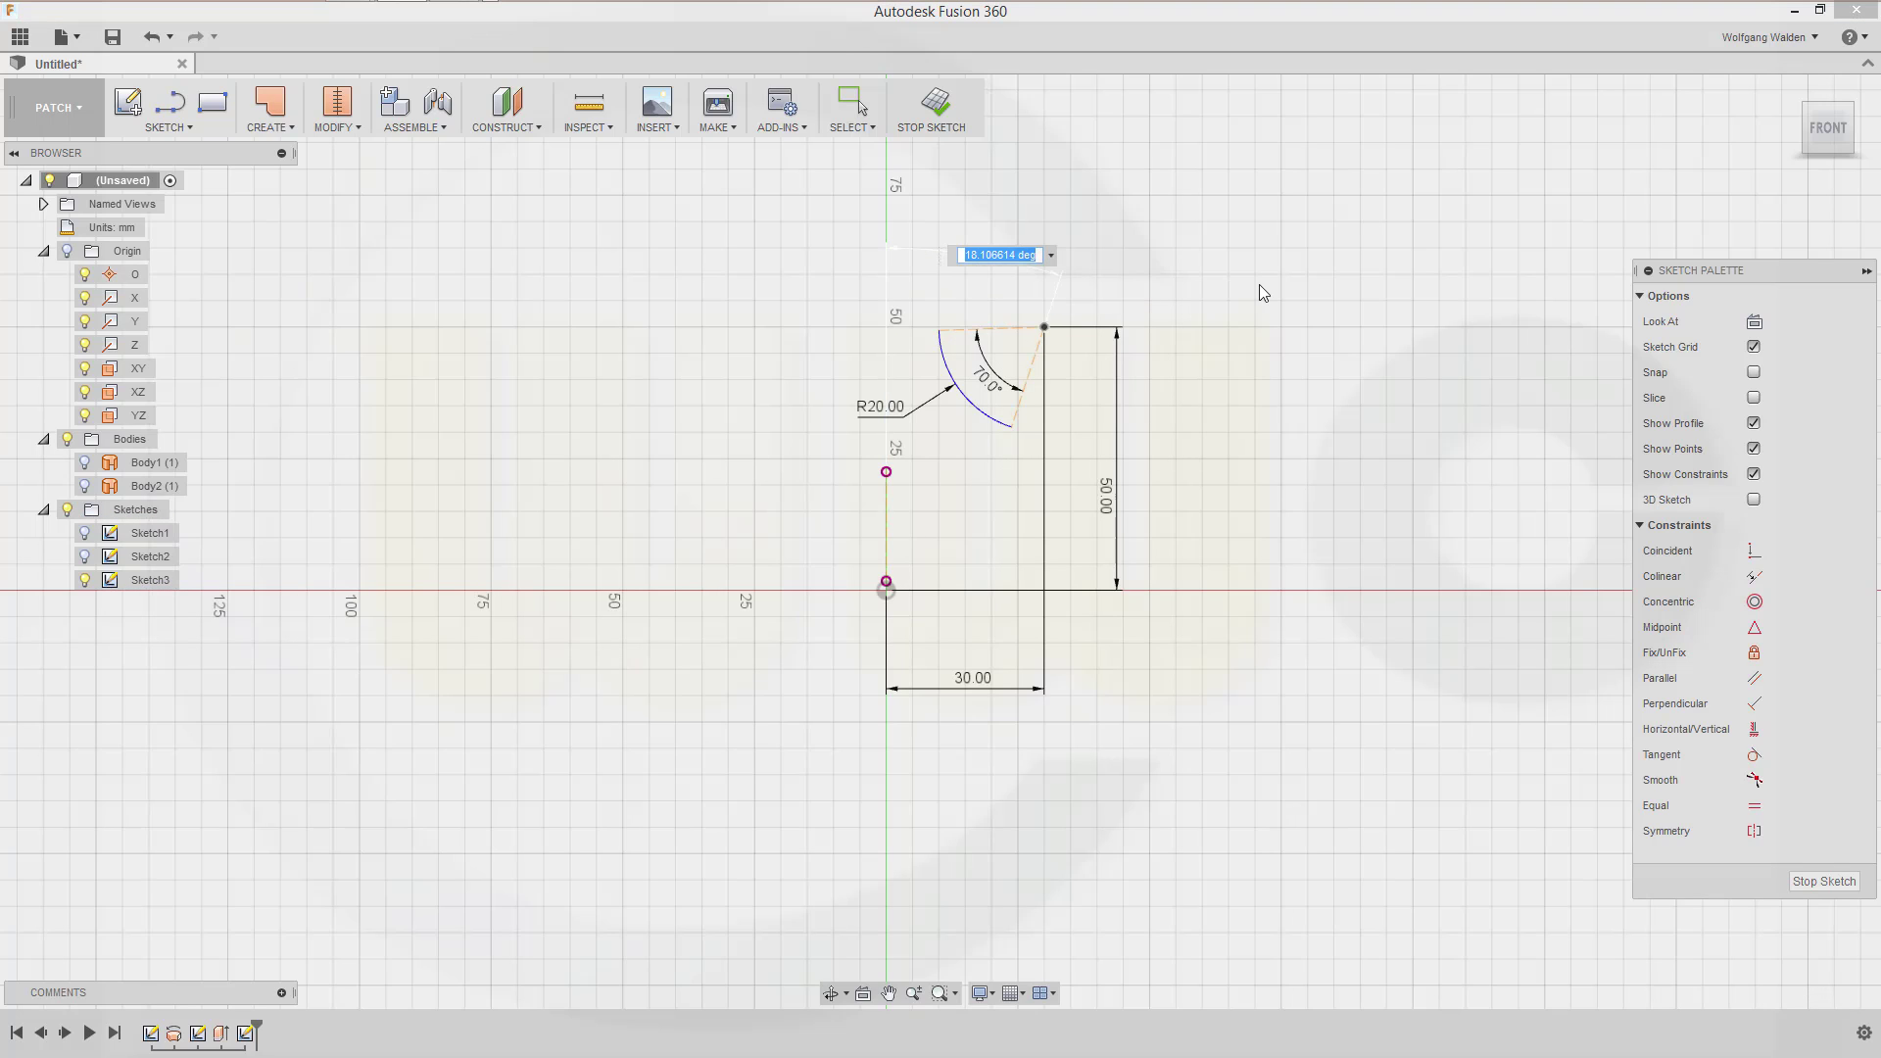
text(10)
key(Return)
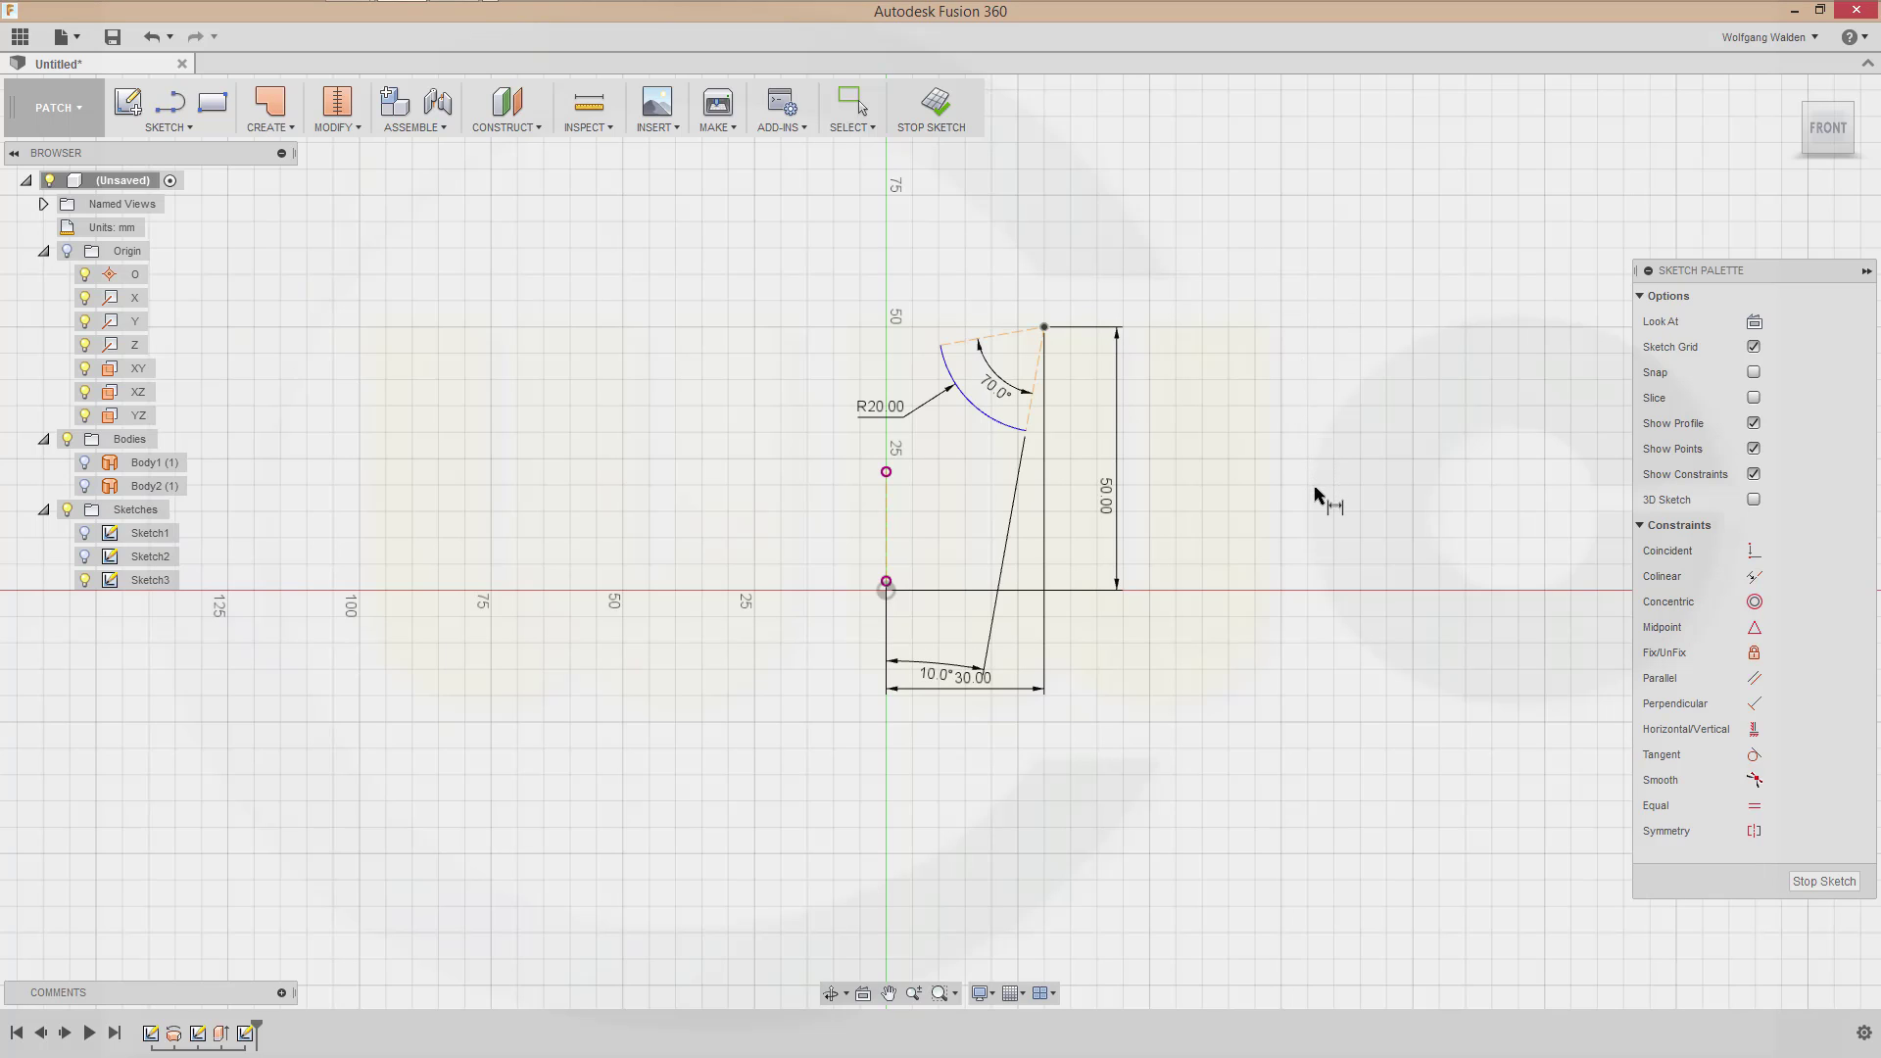
Finish Sketch3 and extrude the arc by 10 into a new surface body, Body3
click(1822, 882)
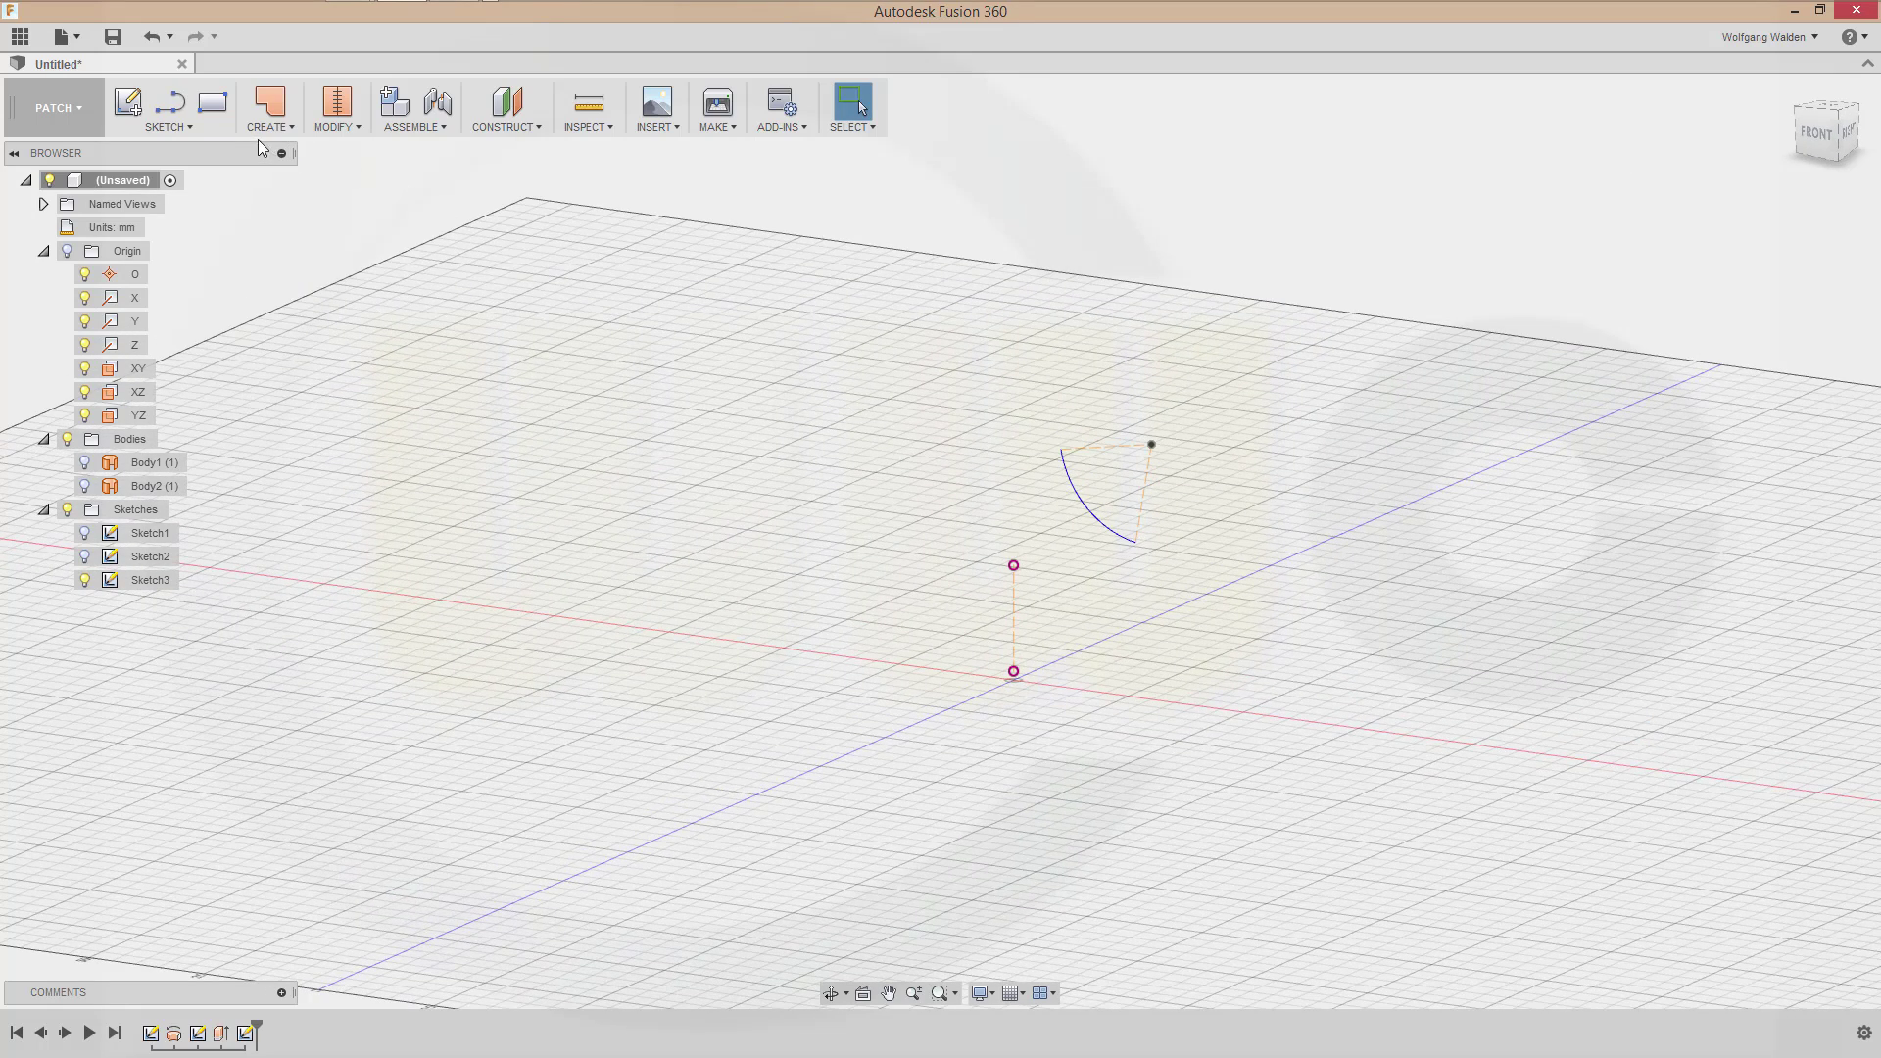
click(291, 127)
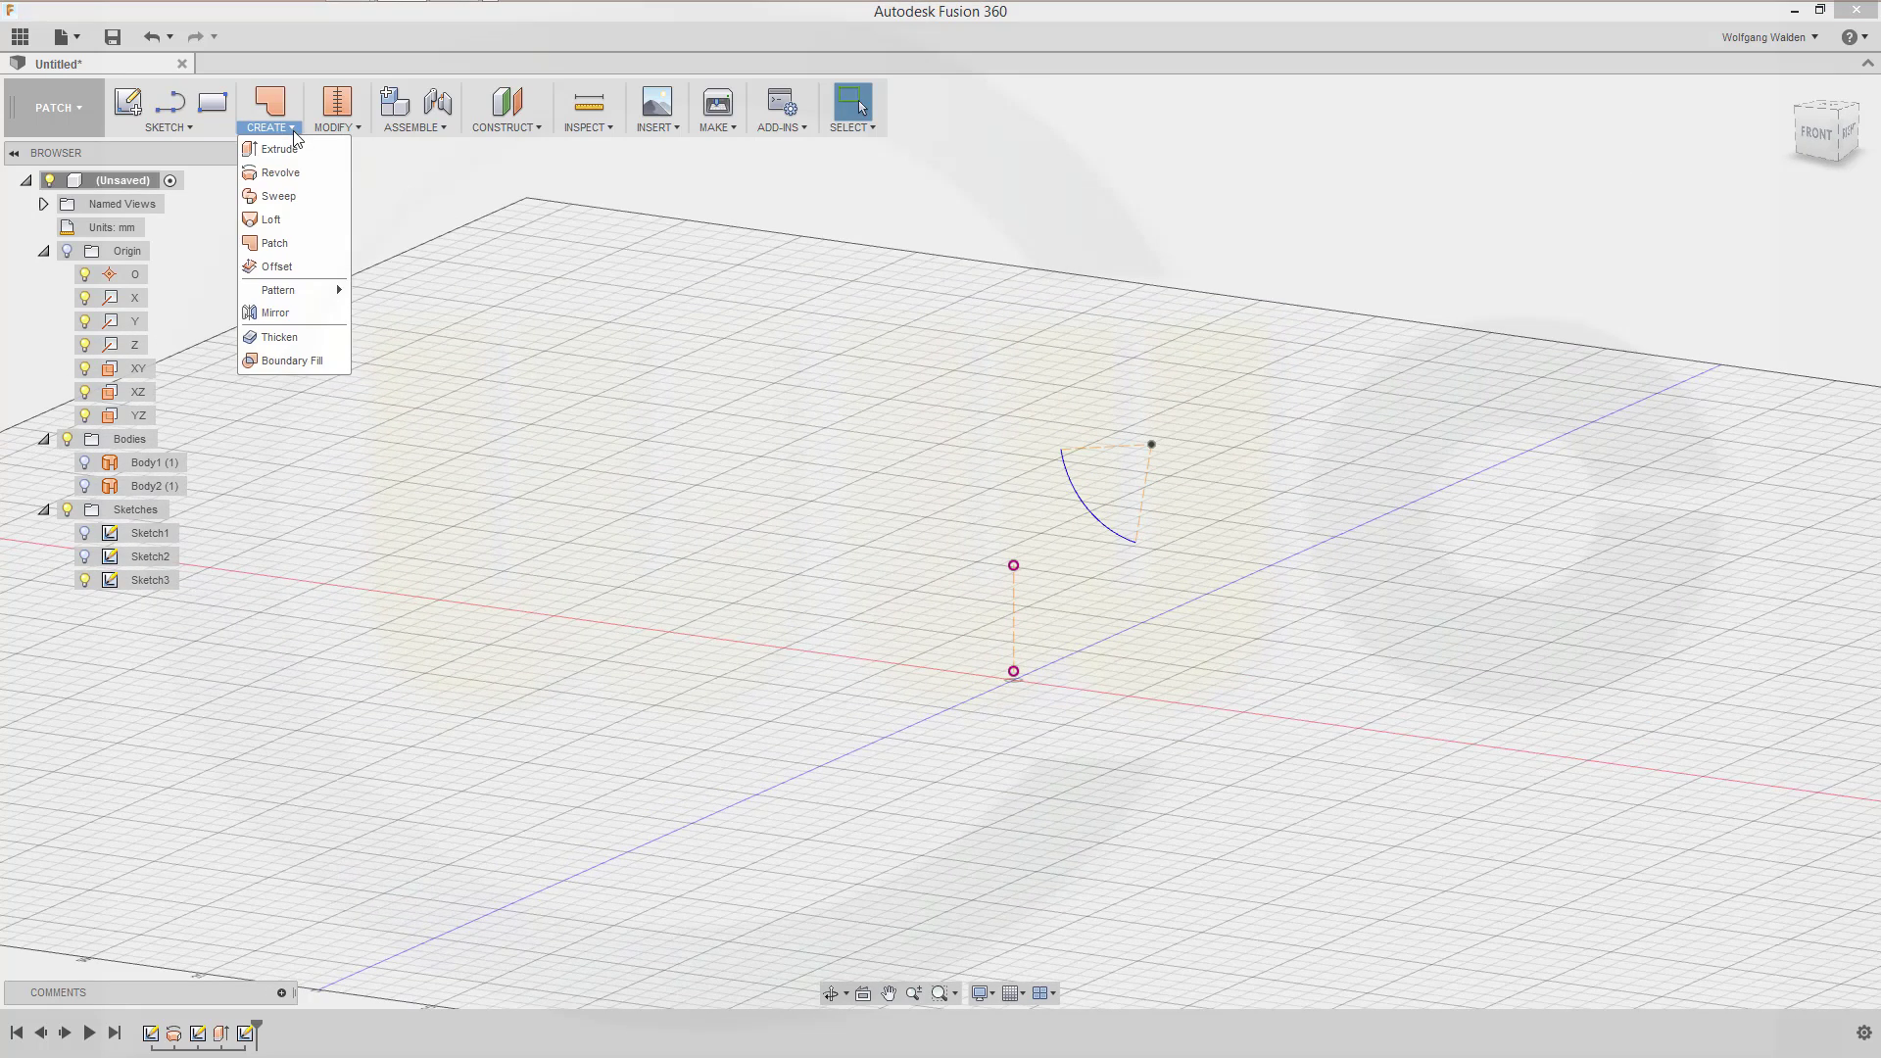
click(282, 149)
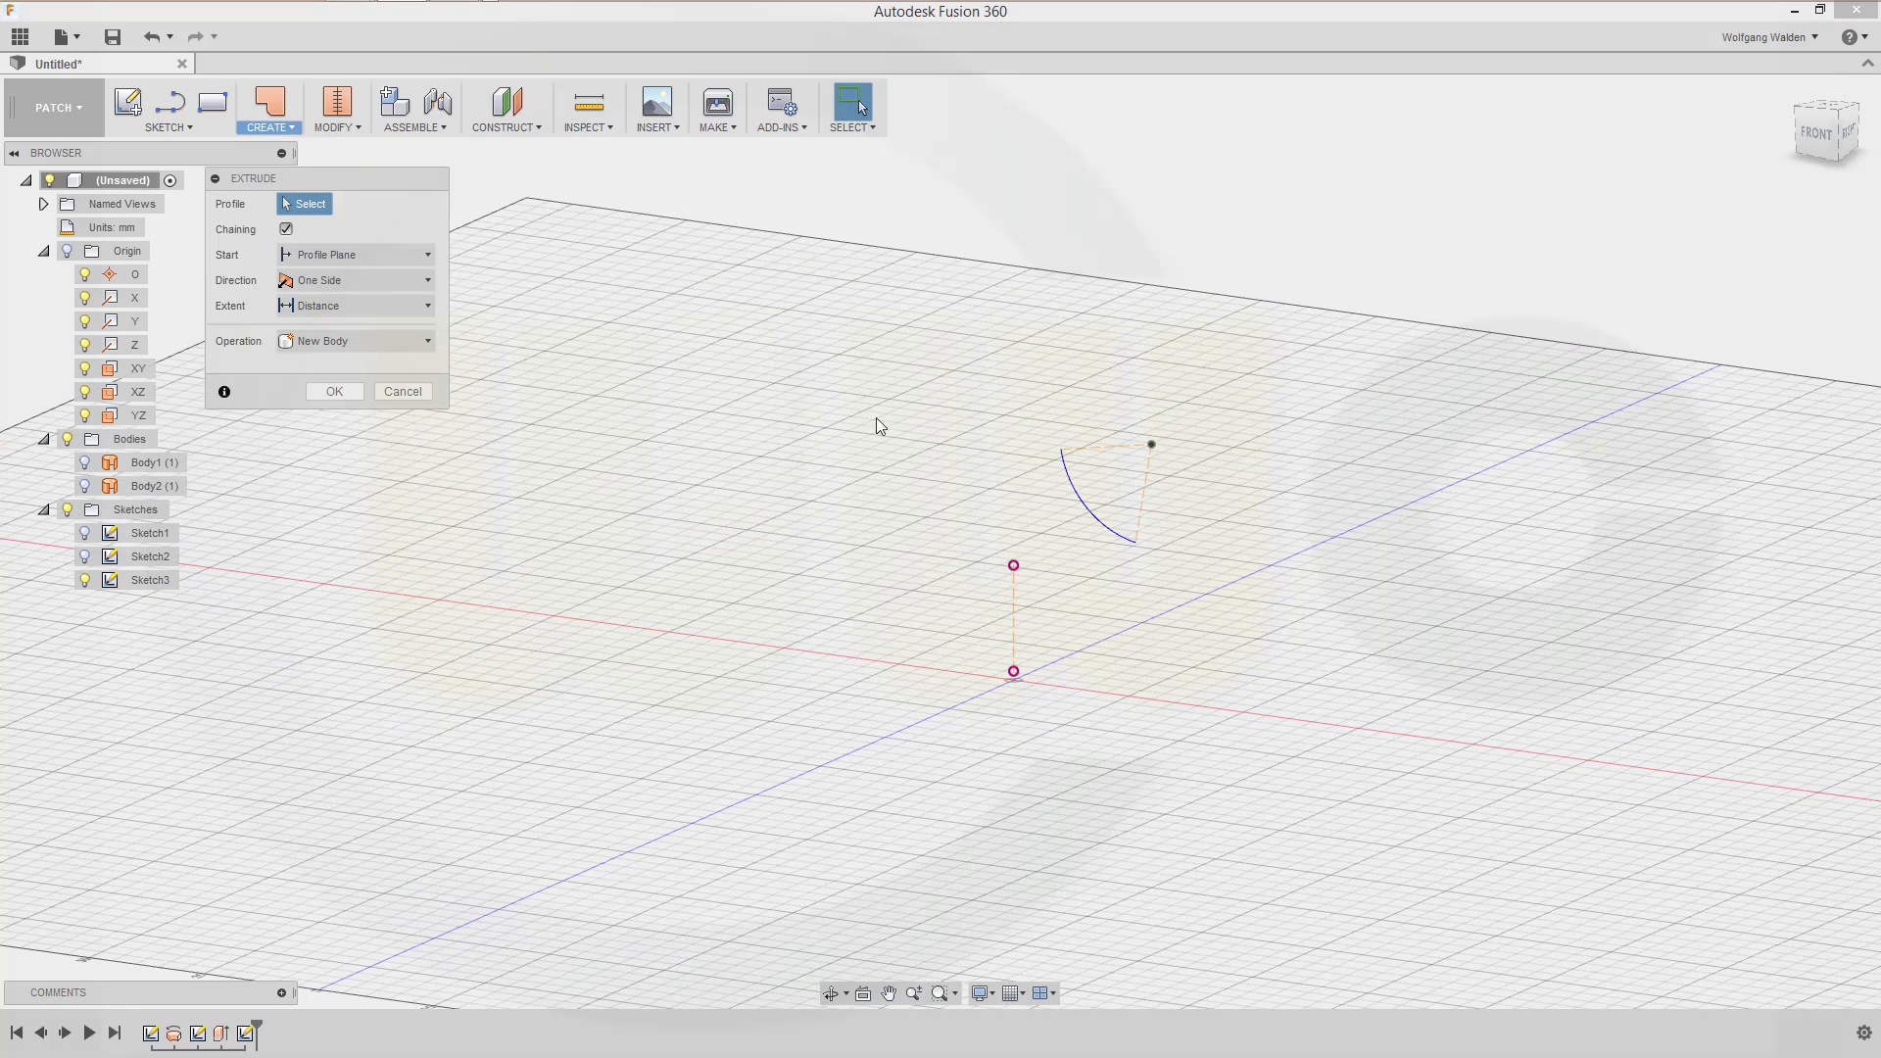
click(1089, 504)
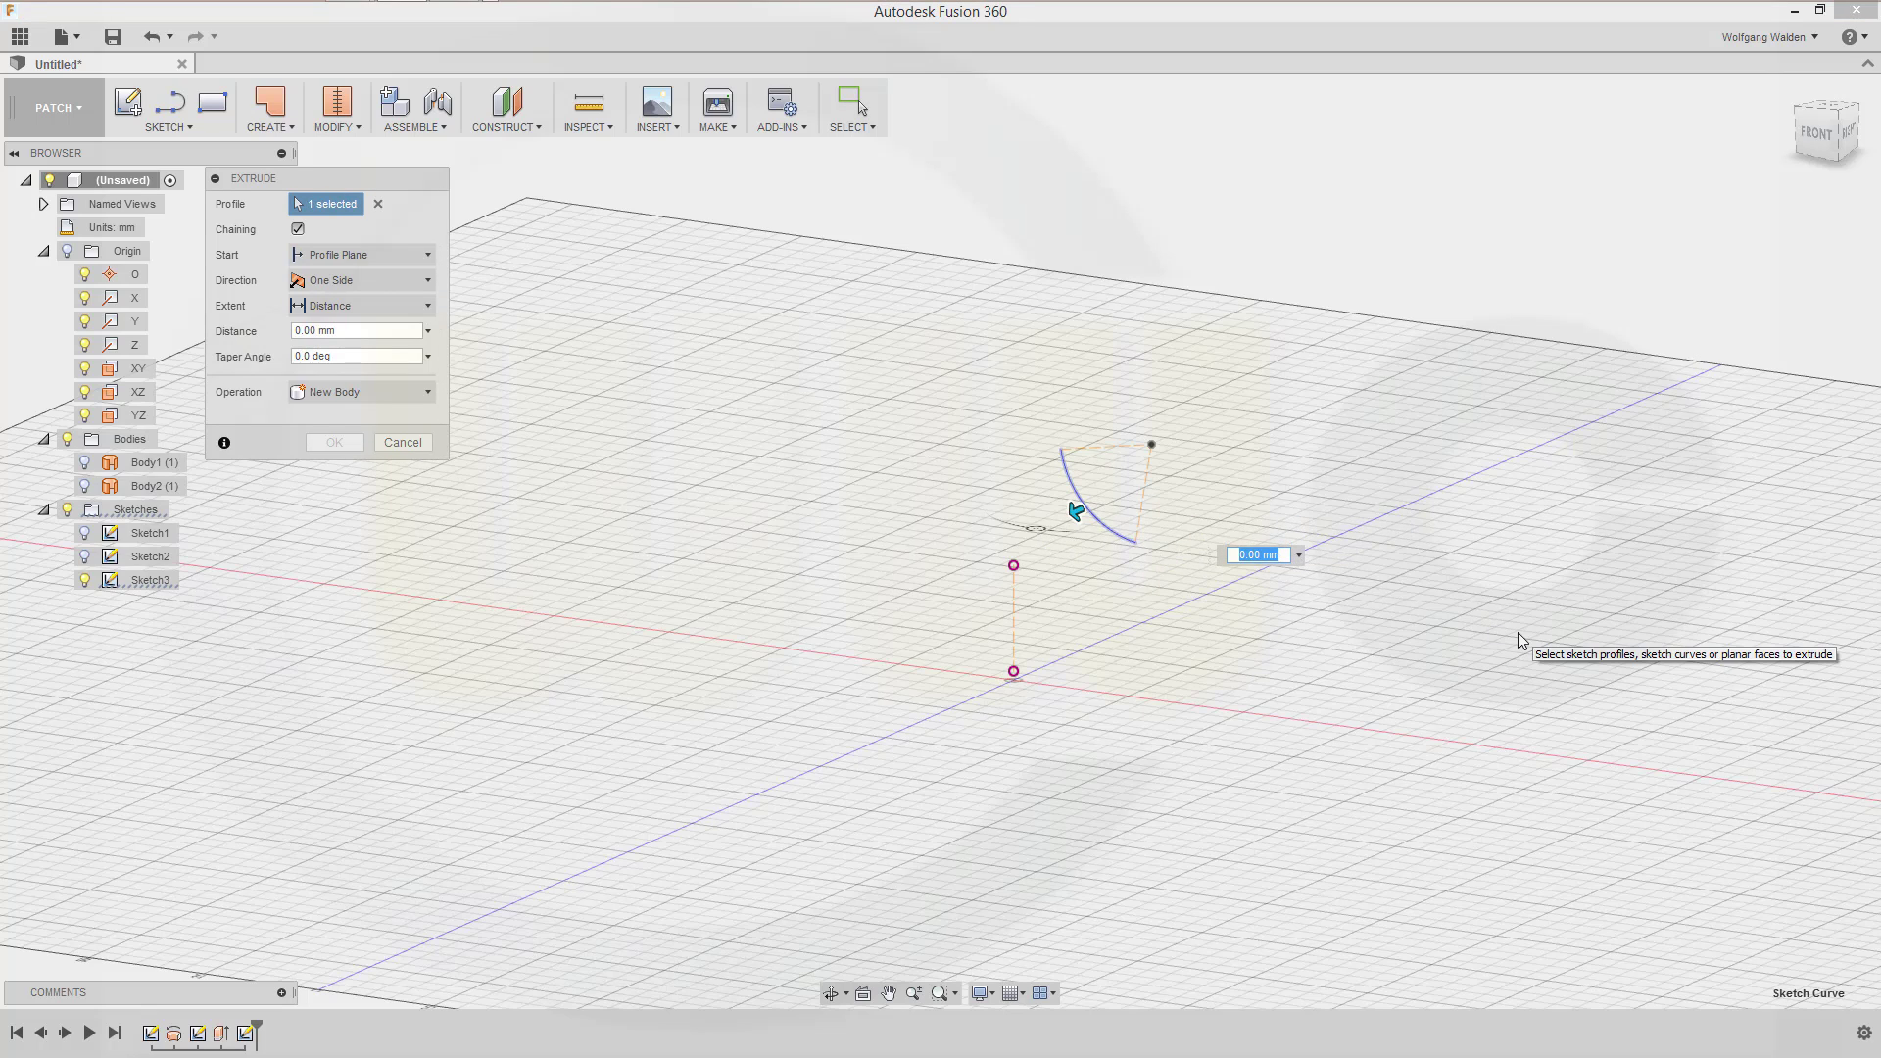
text(10)
key(Return)
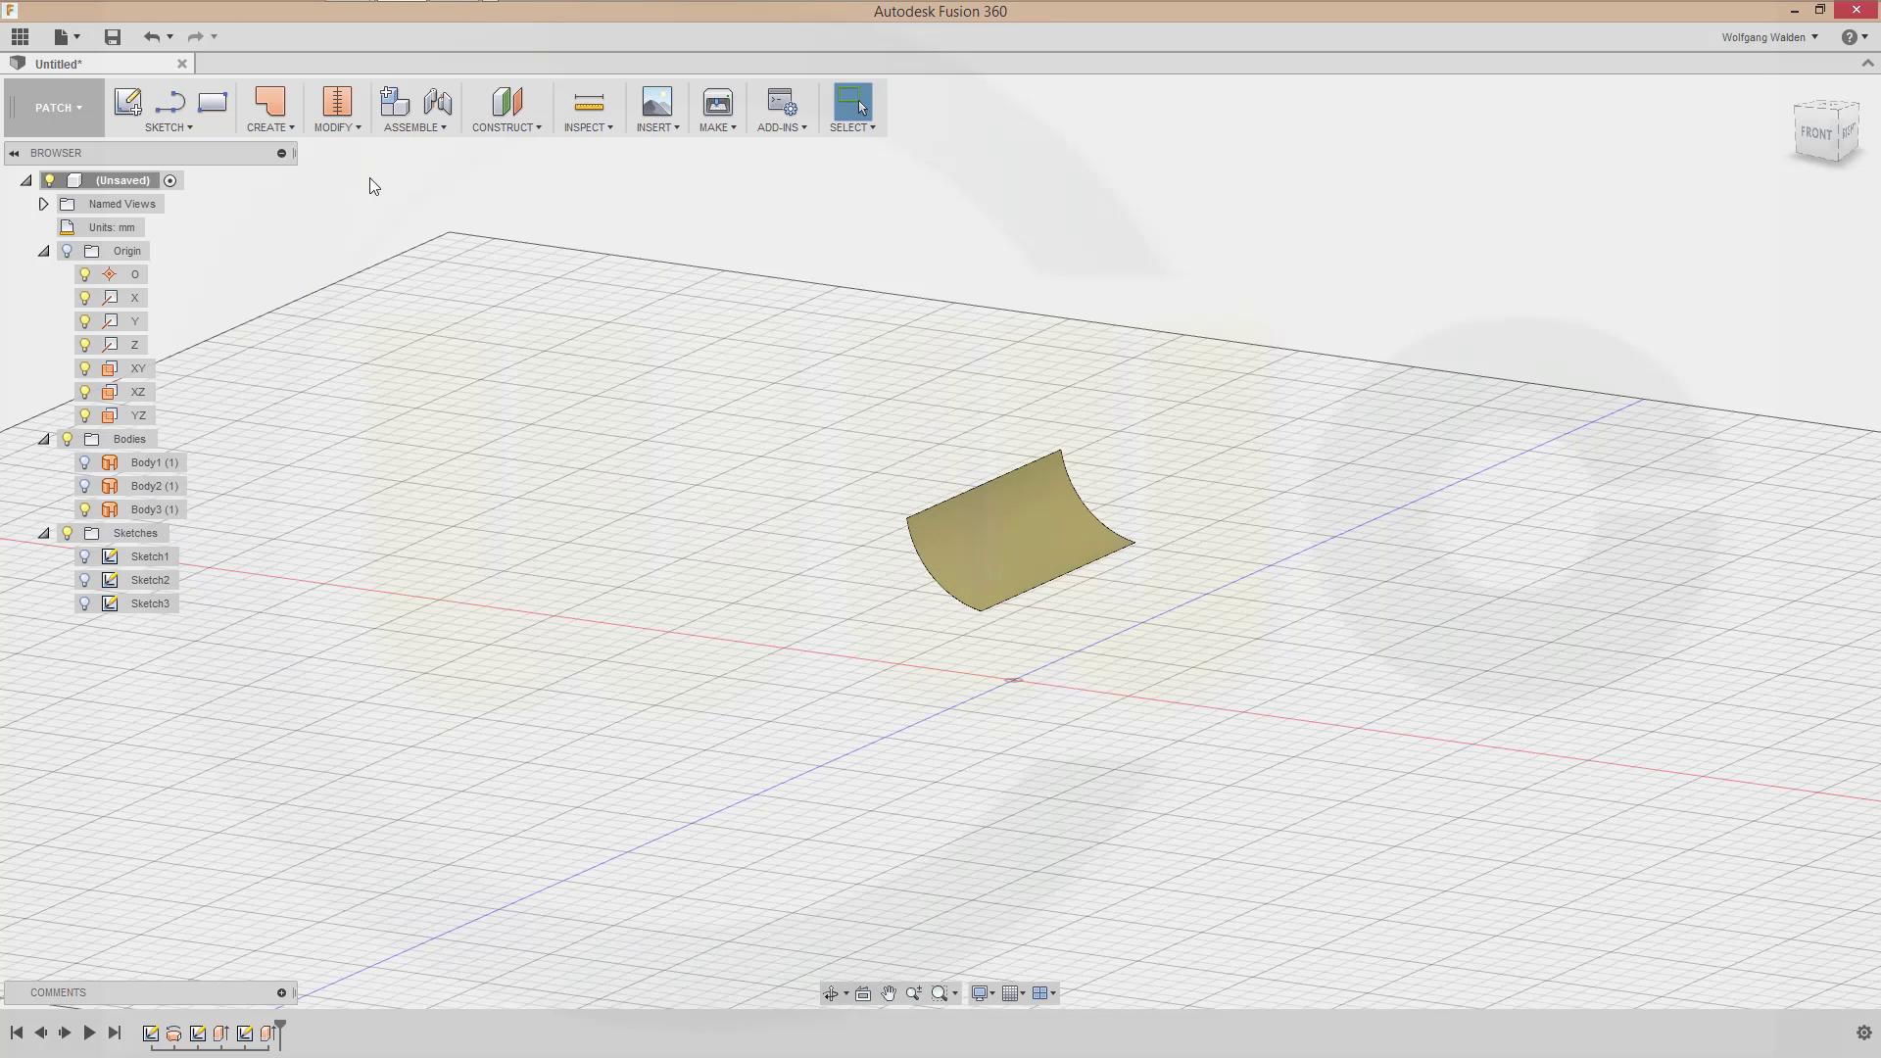
Extend the curved surface's top edge by 50 mm
click(358, 127)
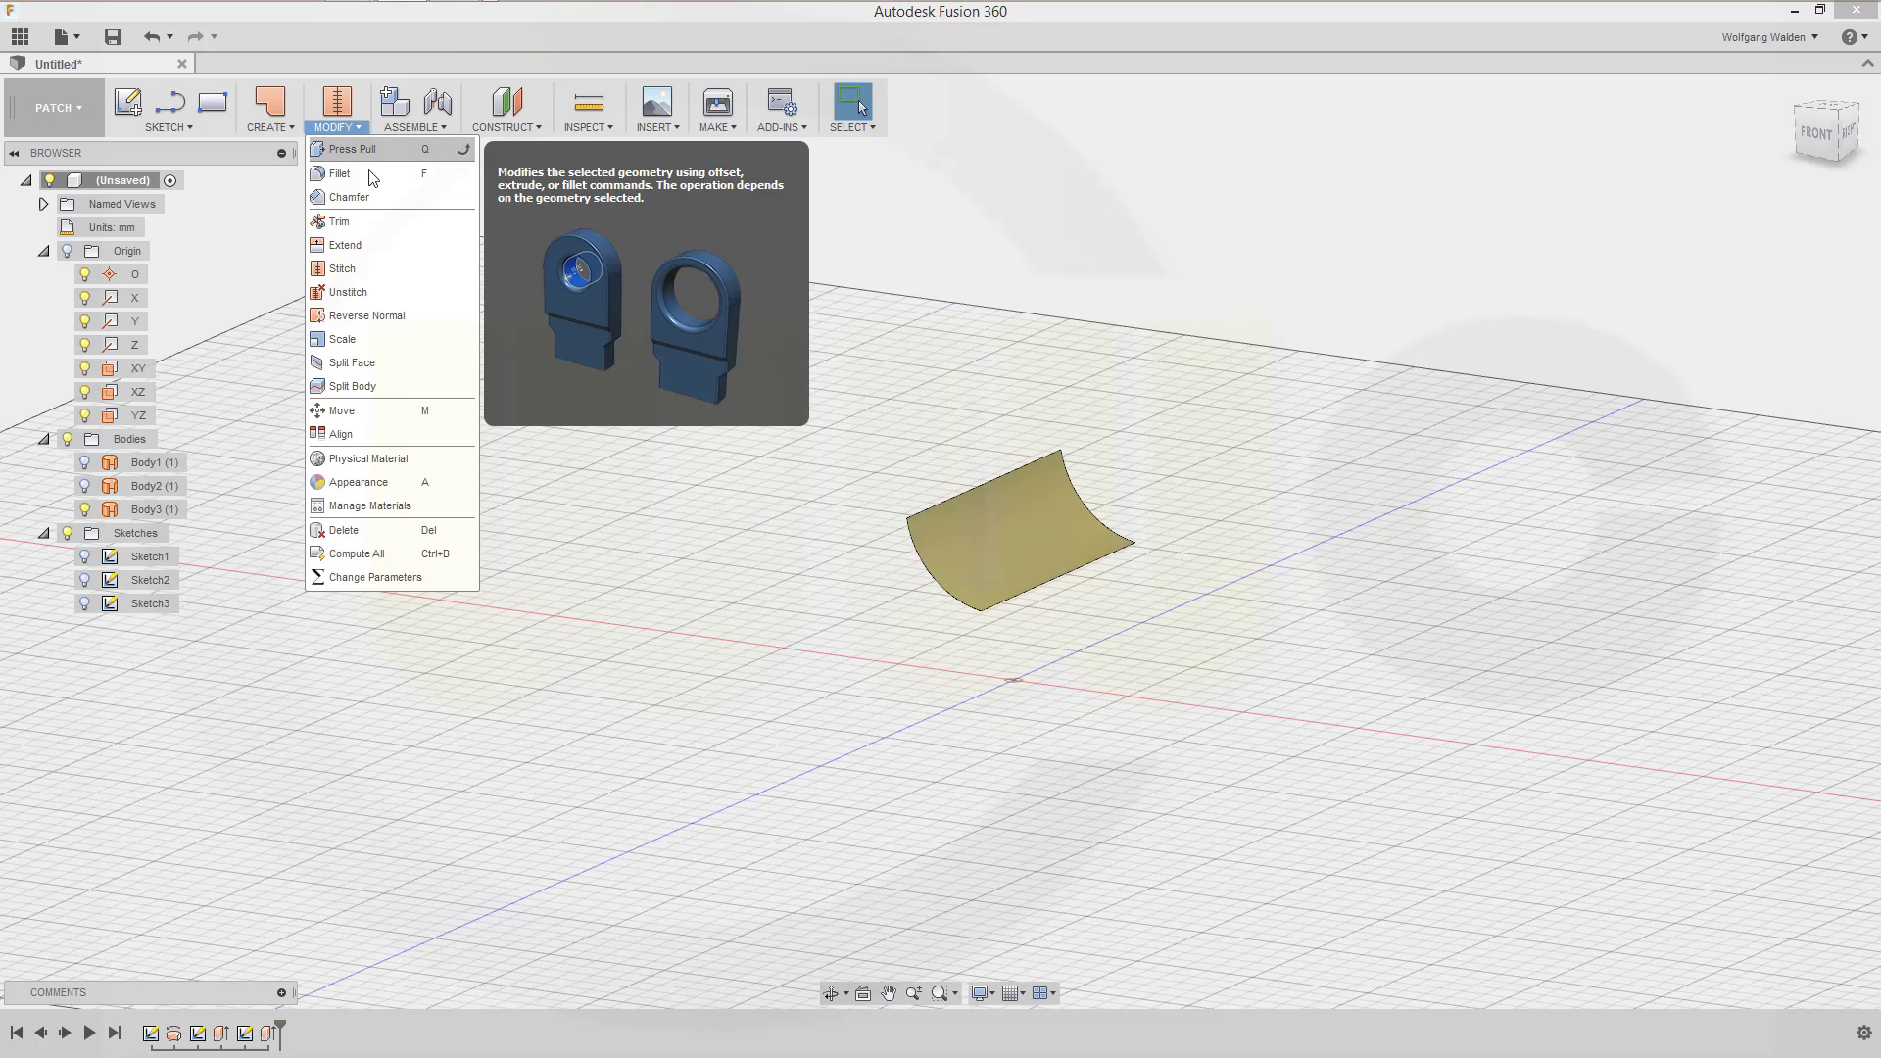
click(365, 245)
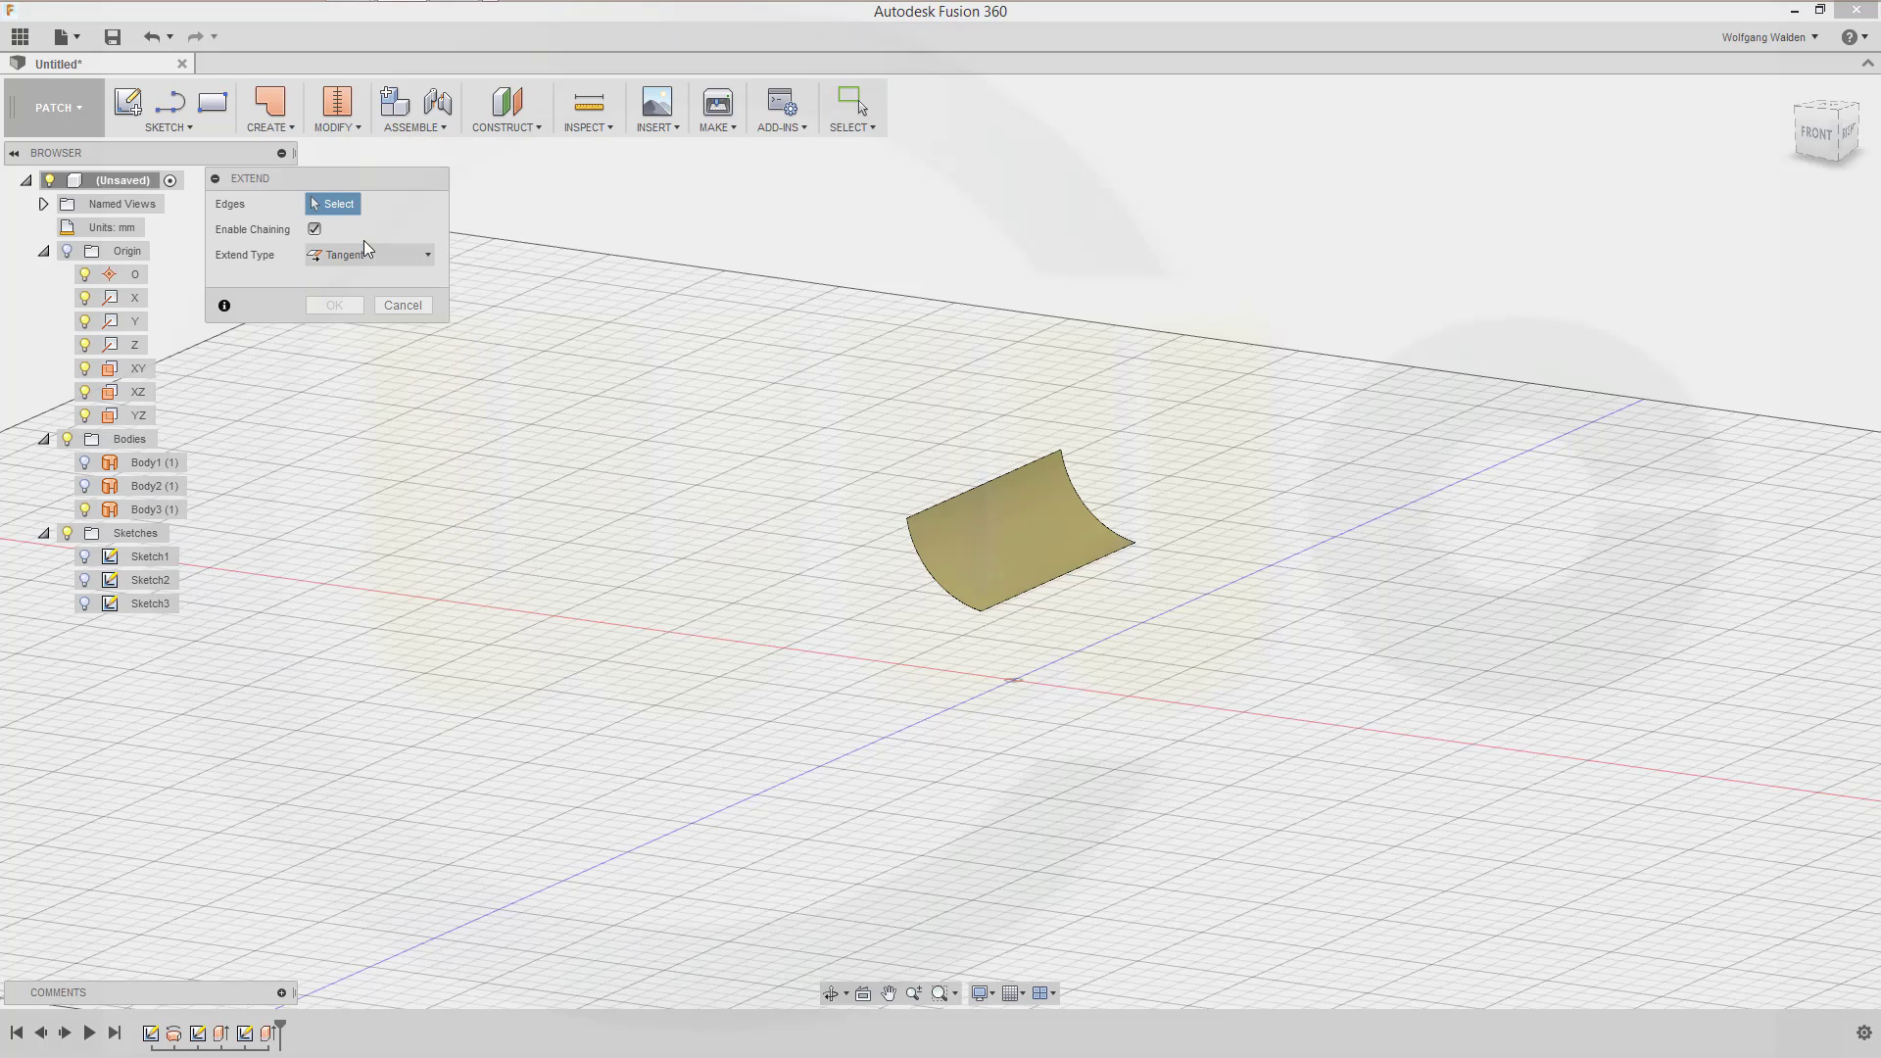
click(961, 488)
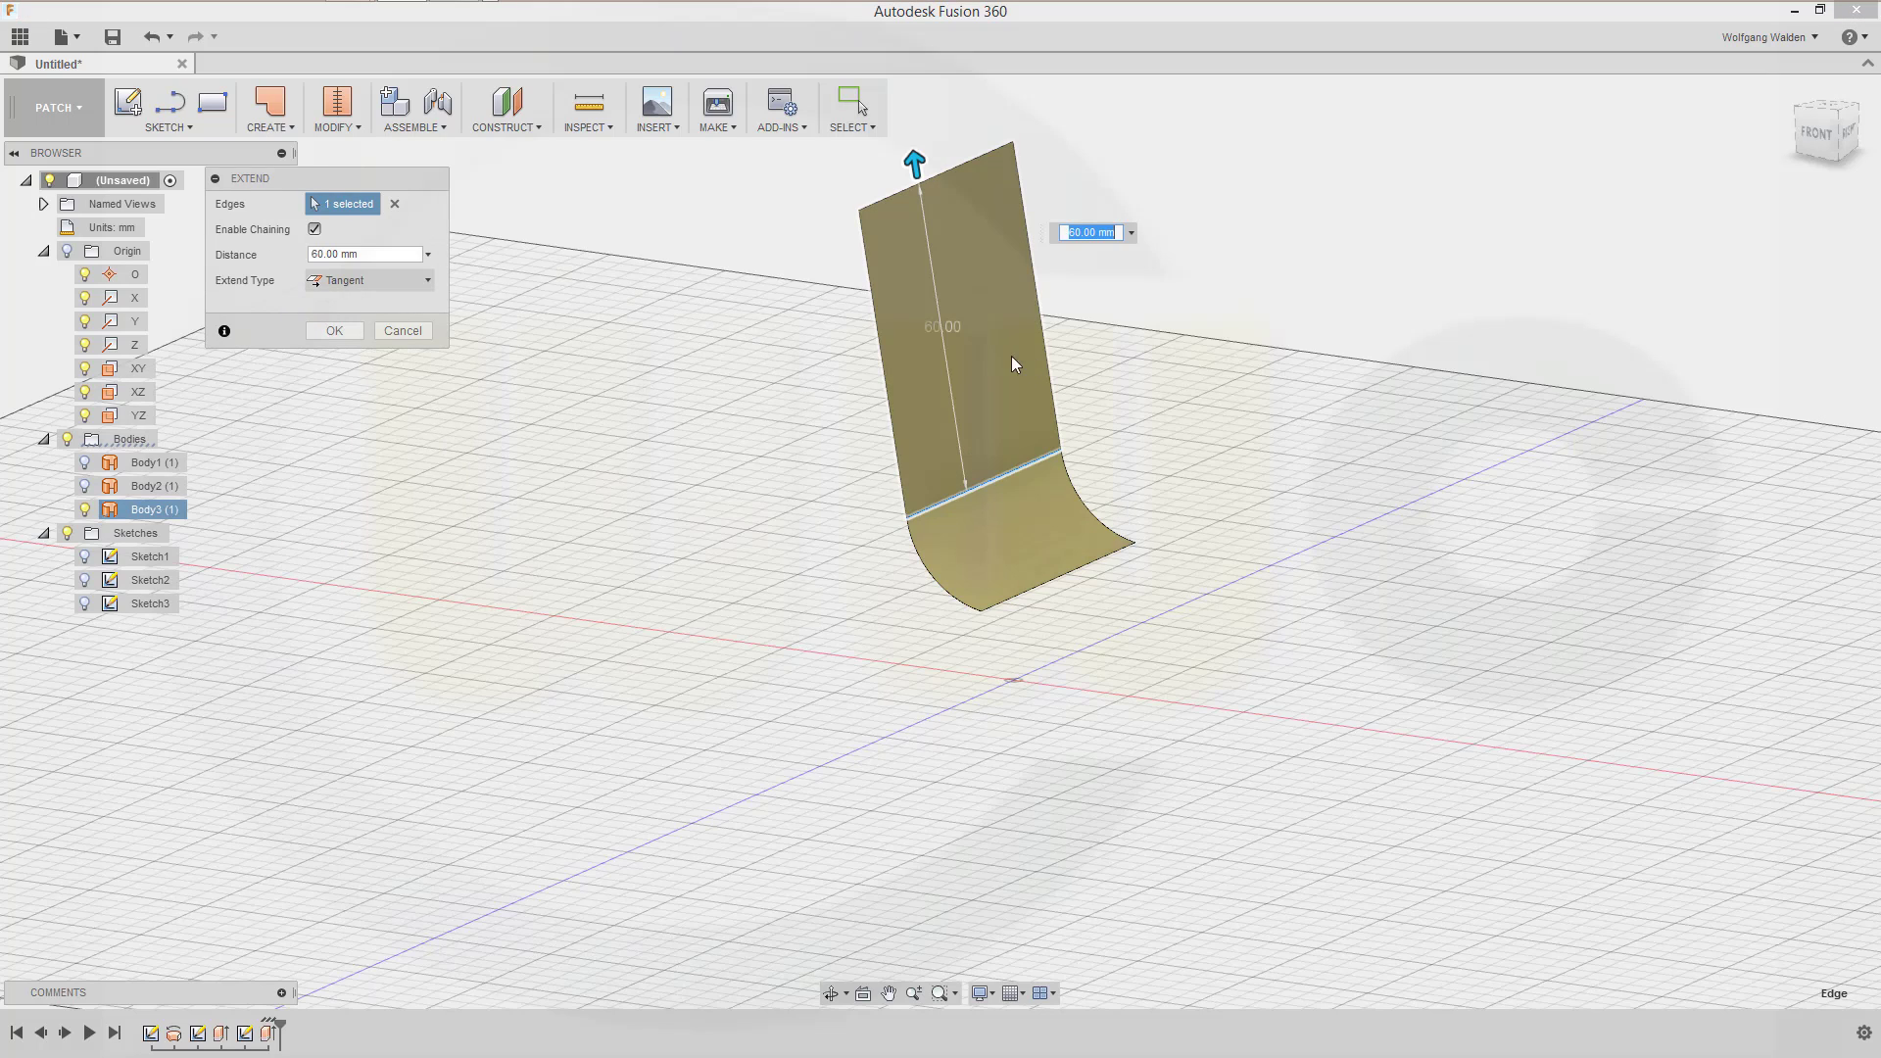
click(363, 254)
text(50)
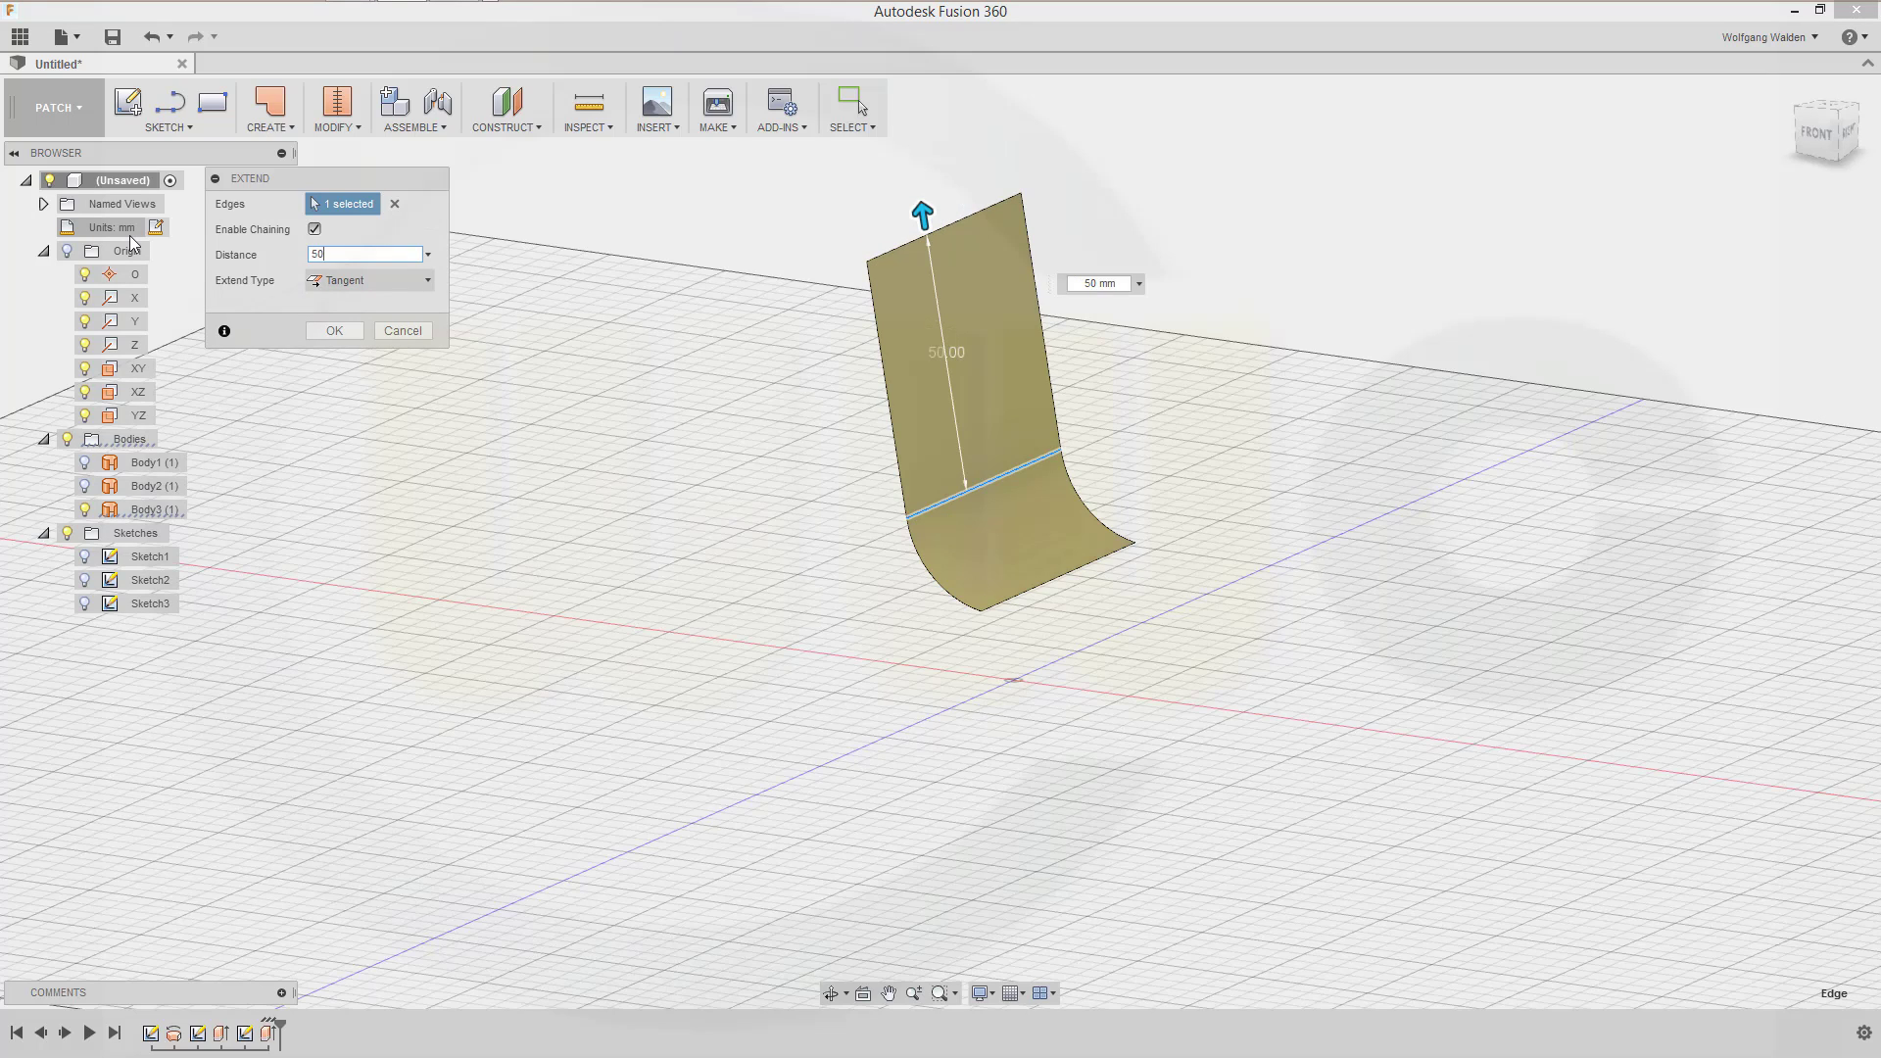
click(334, 332)
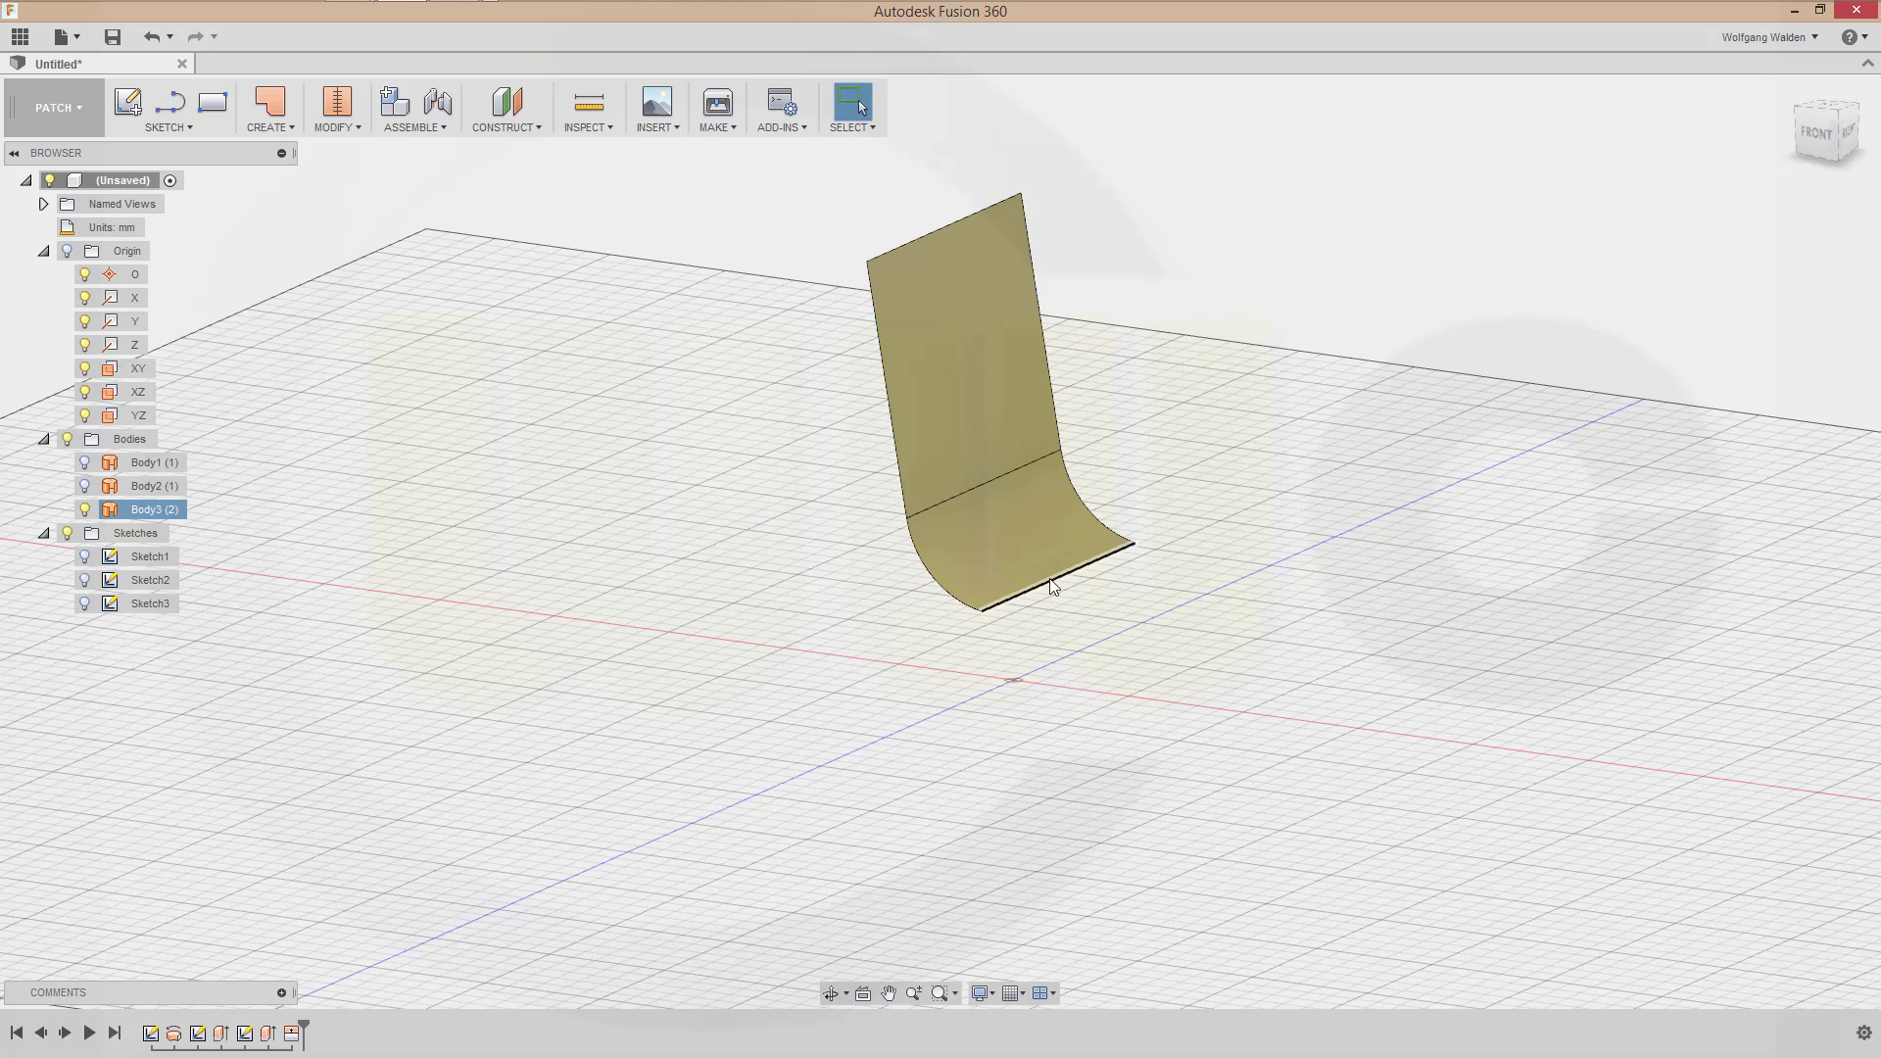
Extend the surface's bottom edge by 50 mm as well
click(353, 127)
click(362, 244)
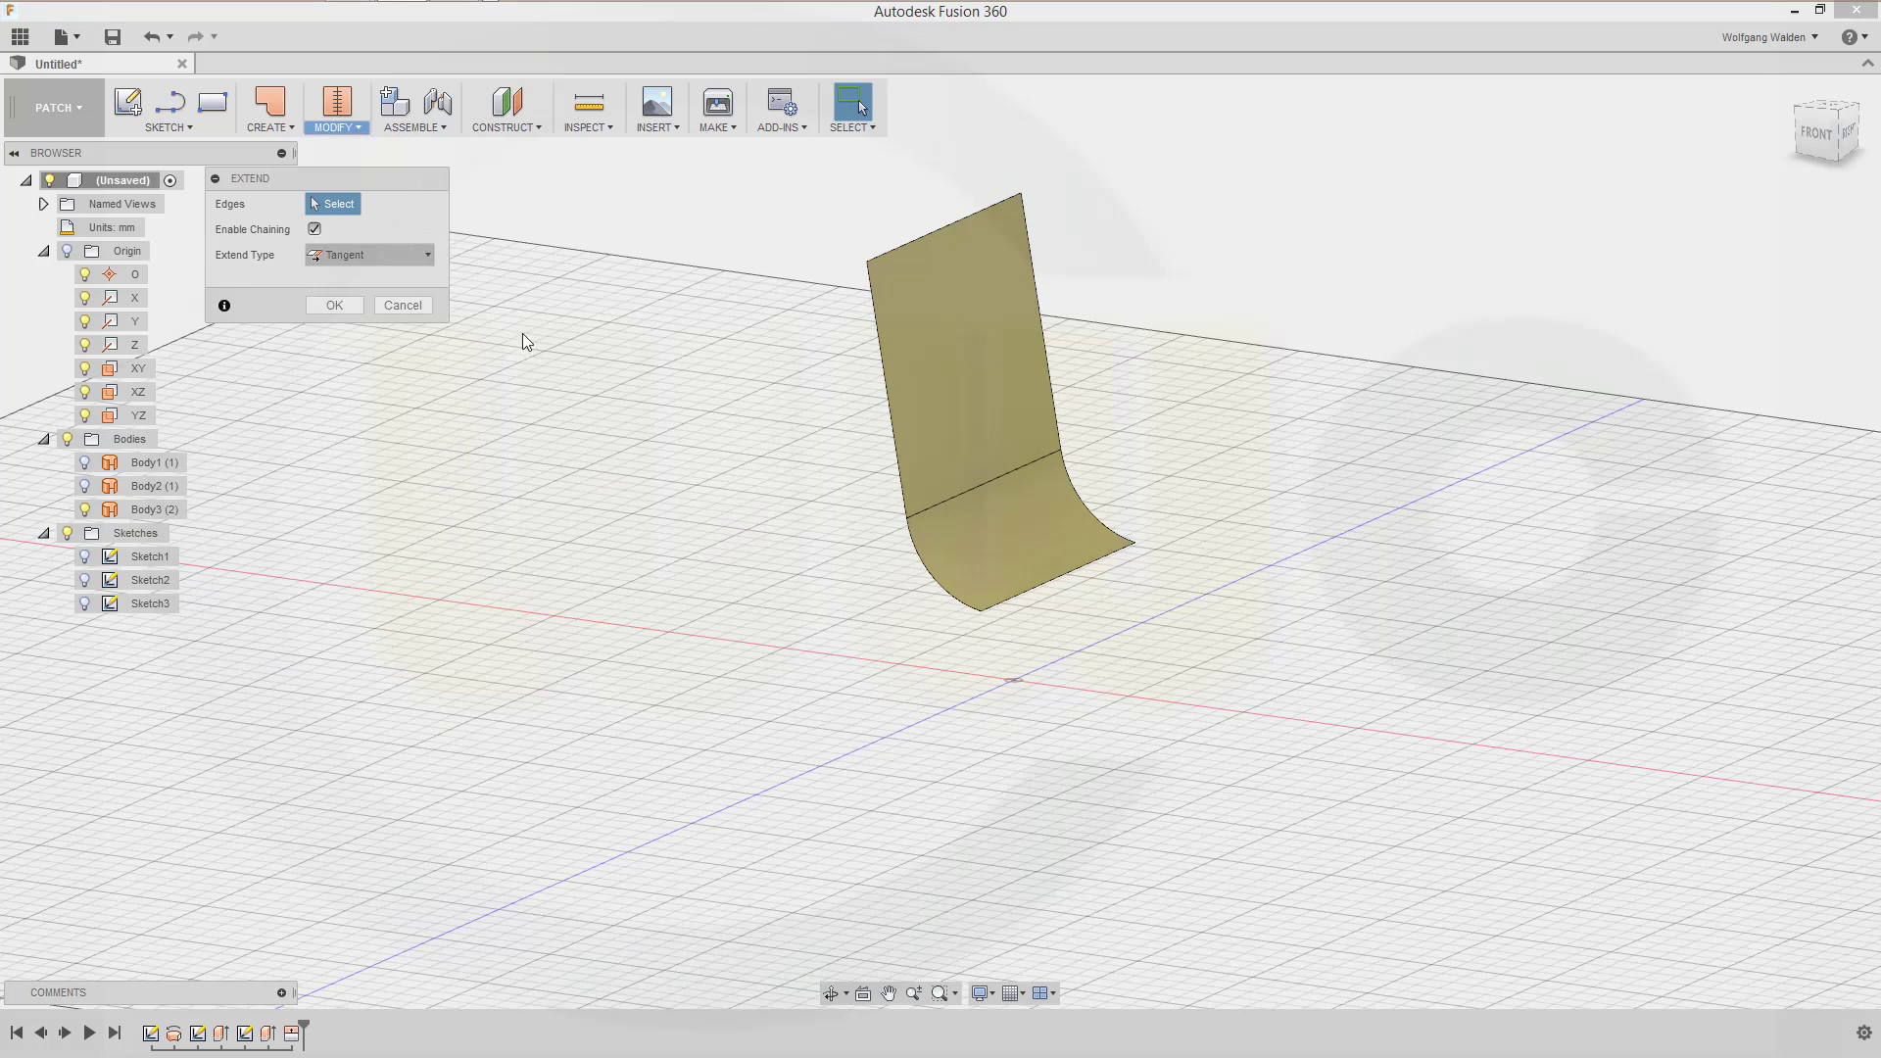
click(1057, 588)
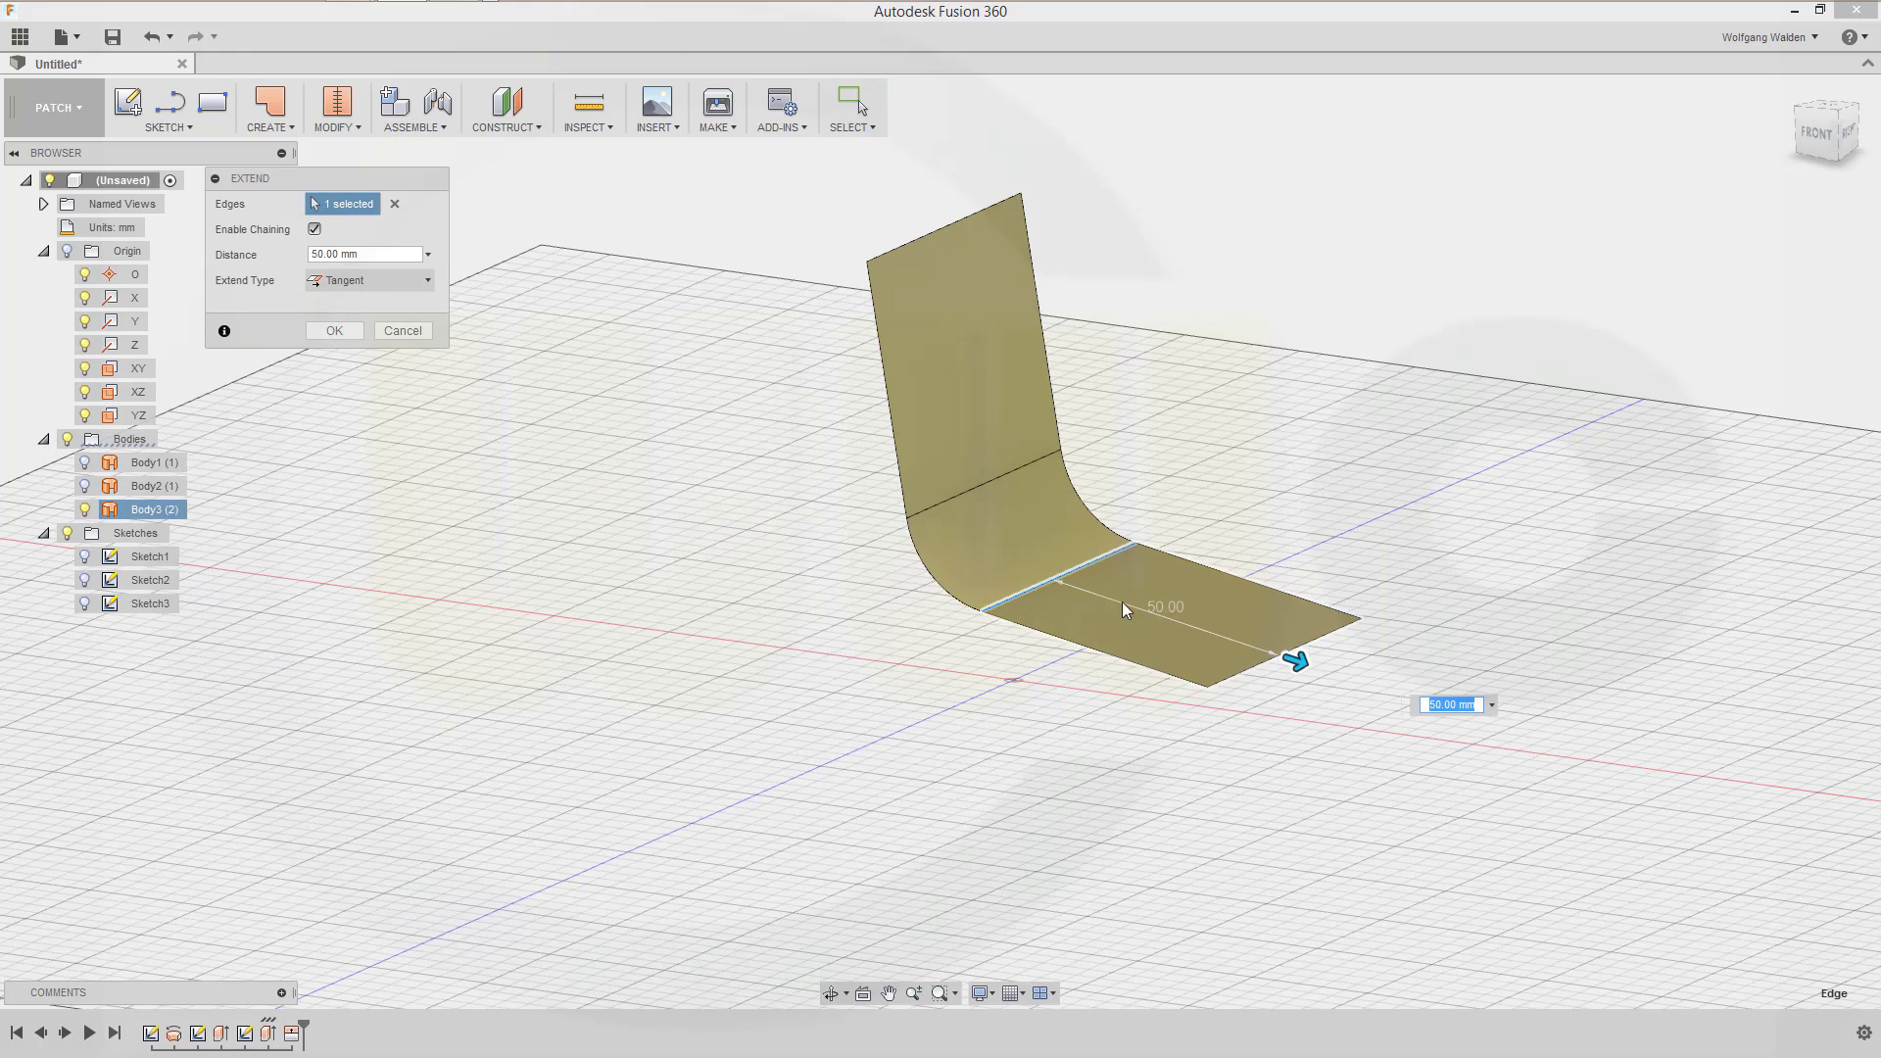
click(334, 330)
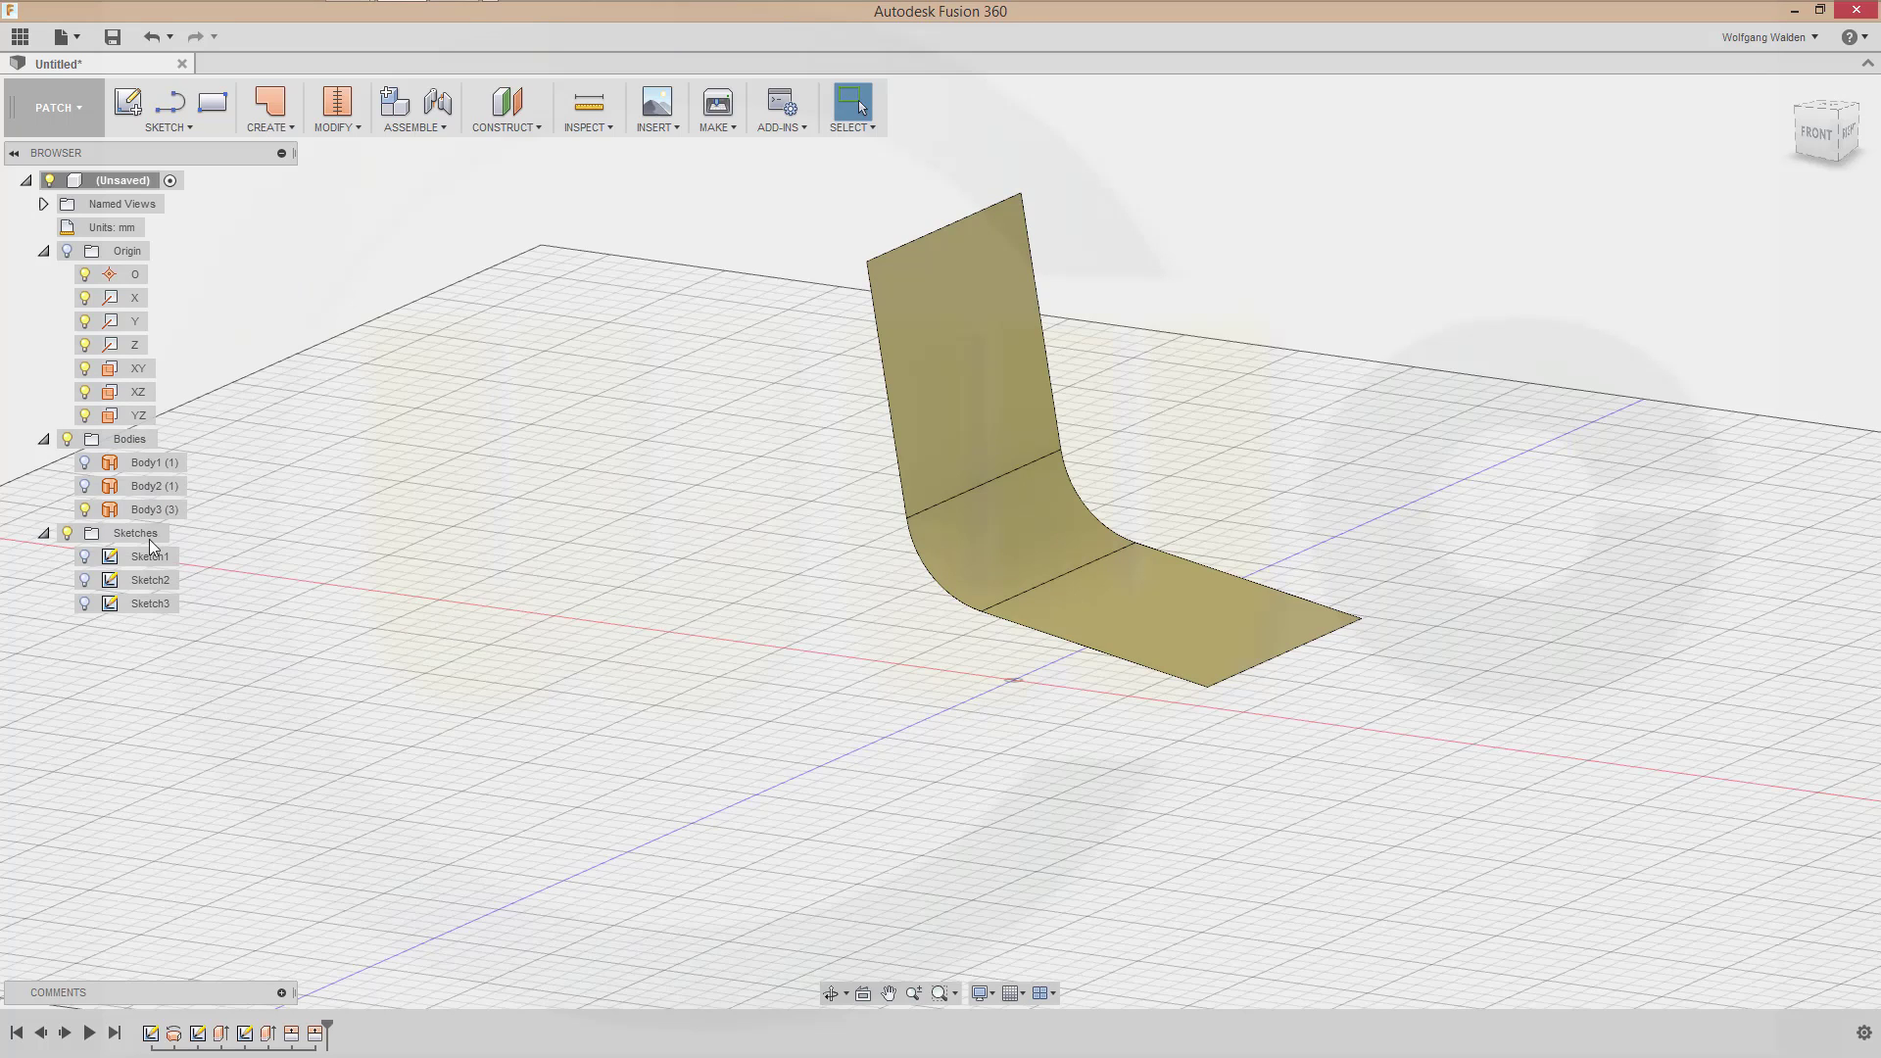
Turn Body2 and Body1 visible again so they show with the extended Body3
click(85, 485)
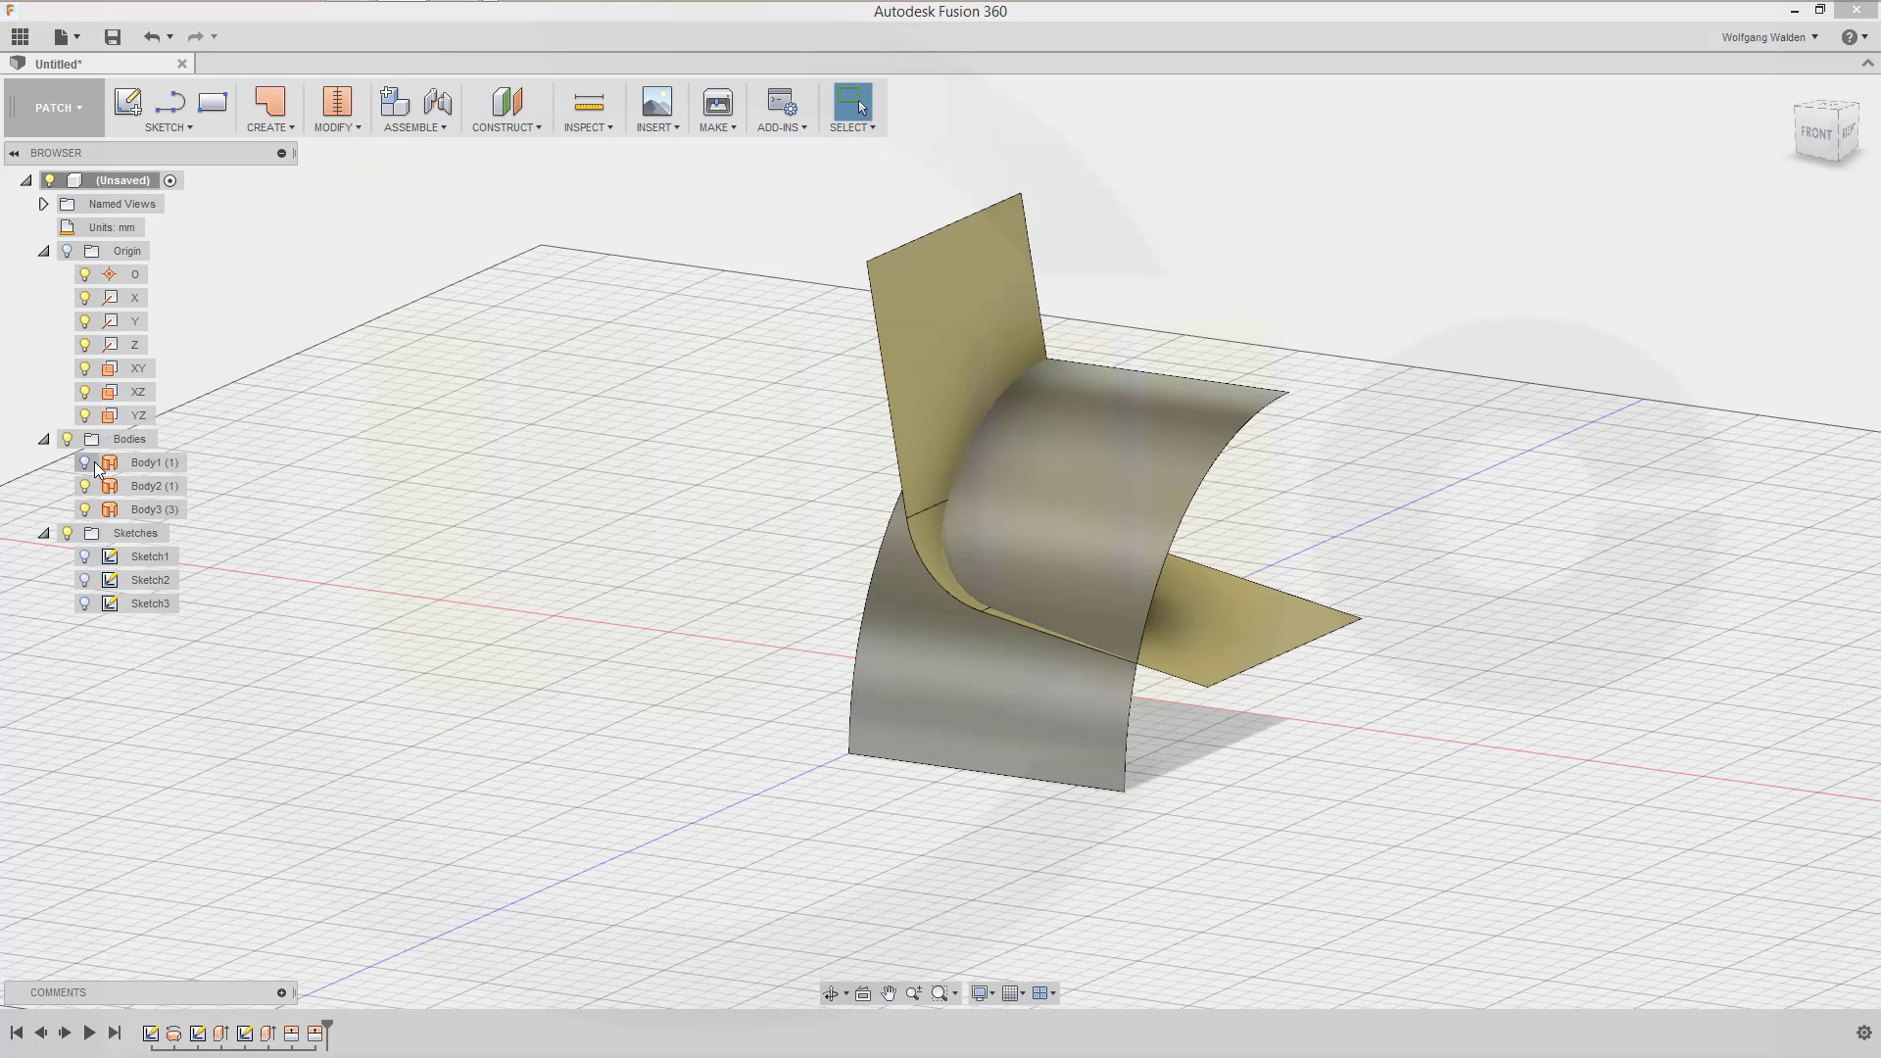
click(98, 462)
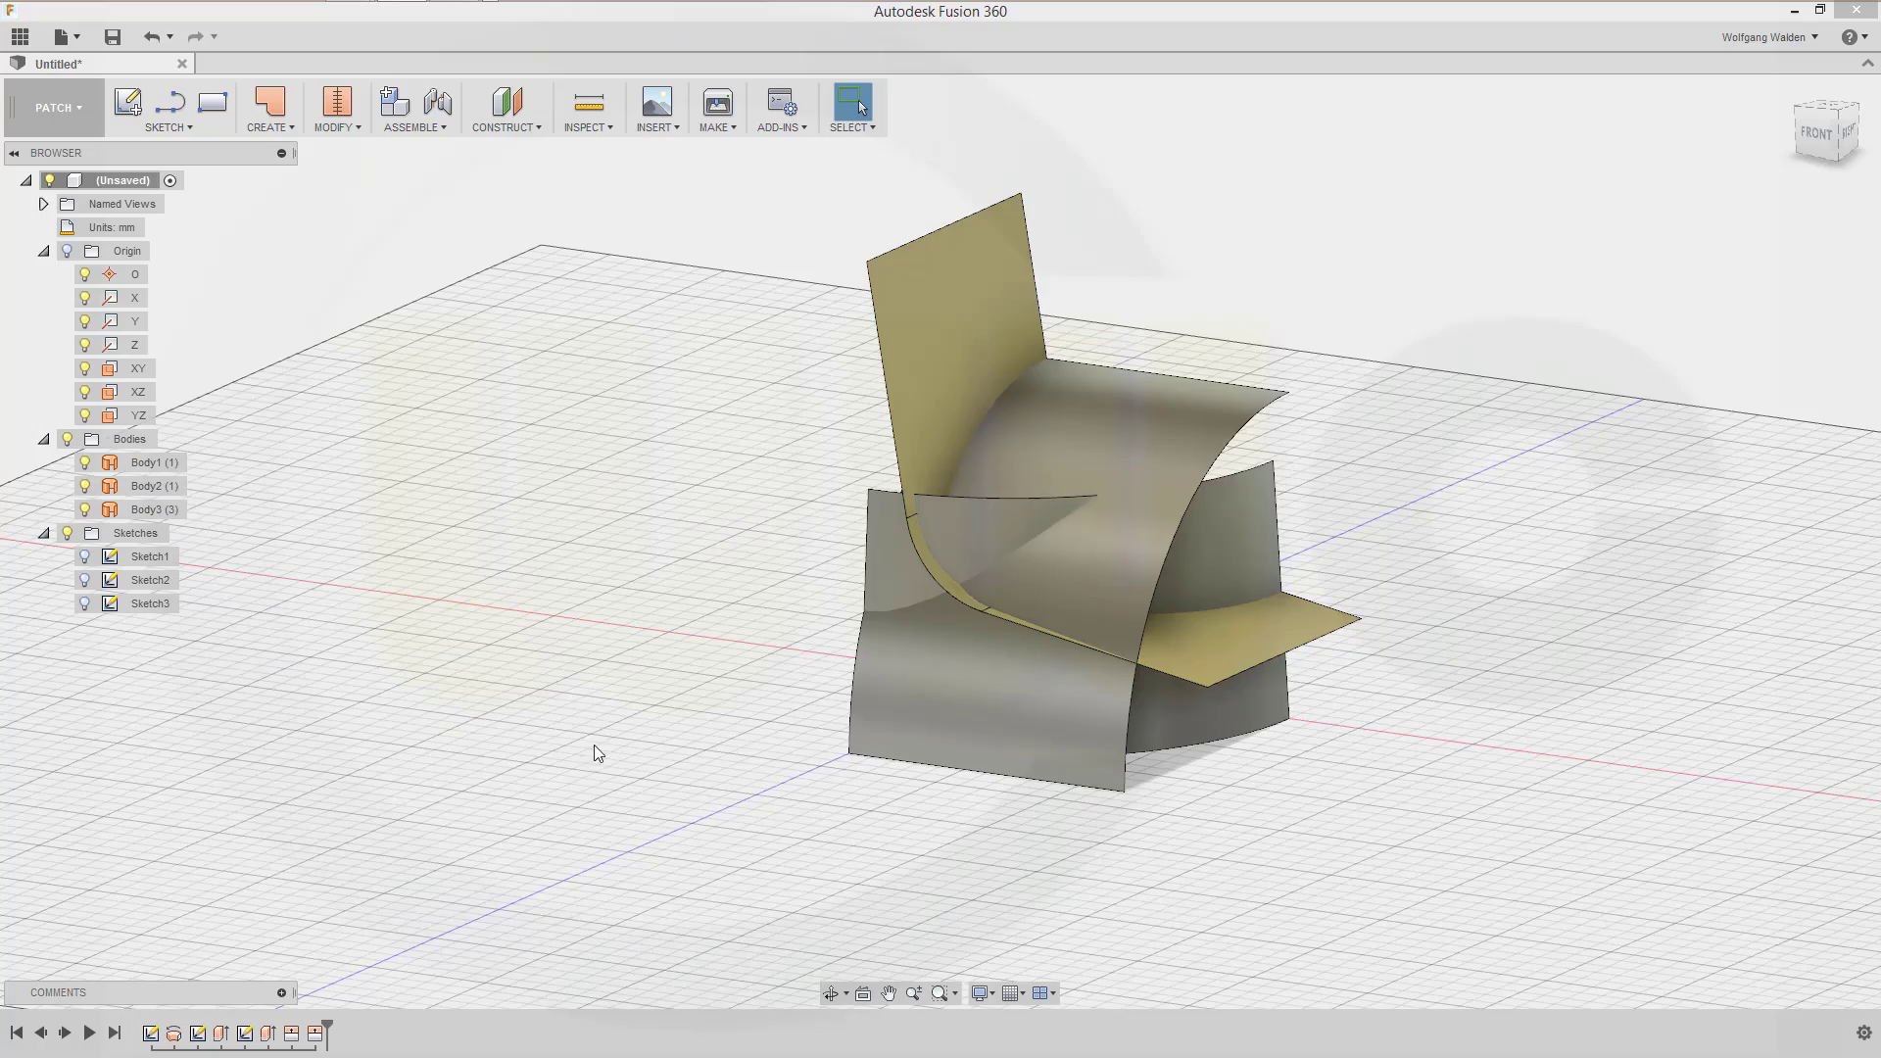
mouse_move(594, 745)
shift+middle_down()
mouse_move(634, 680)
mouse_move(647, 739)
mouse_move(593, 740)
shift+middle_up()
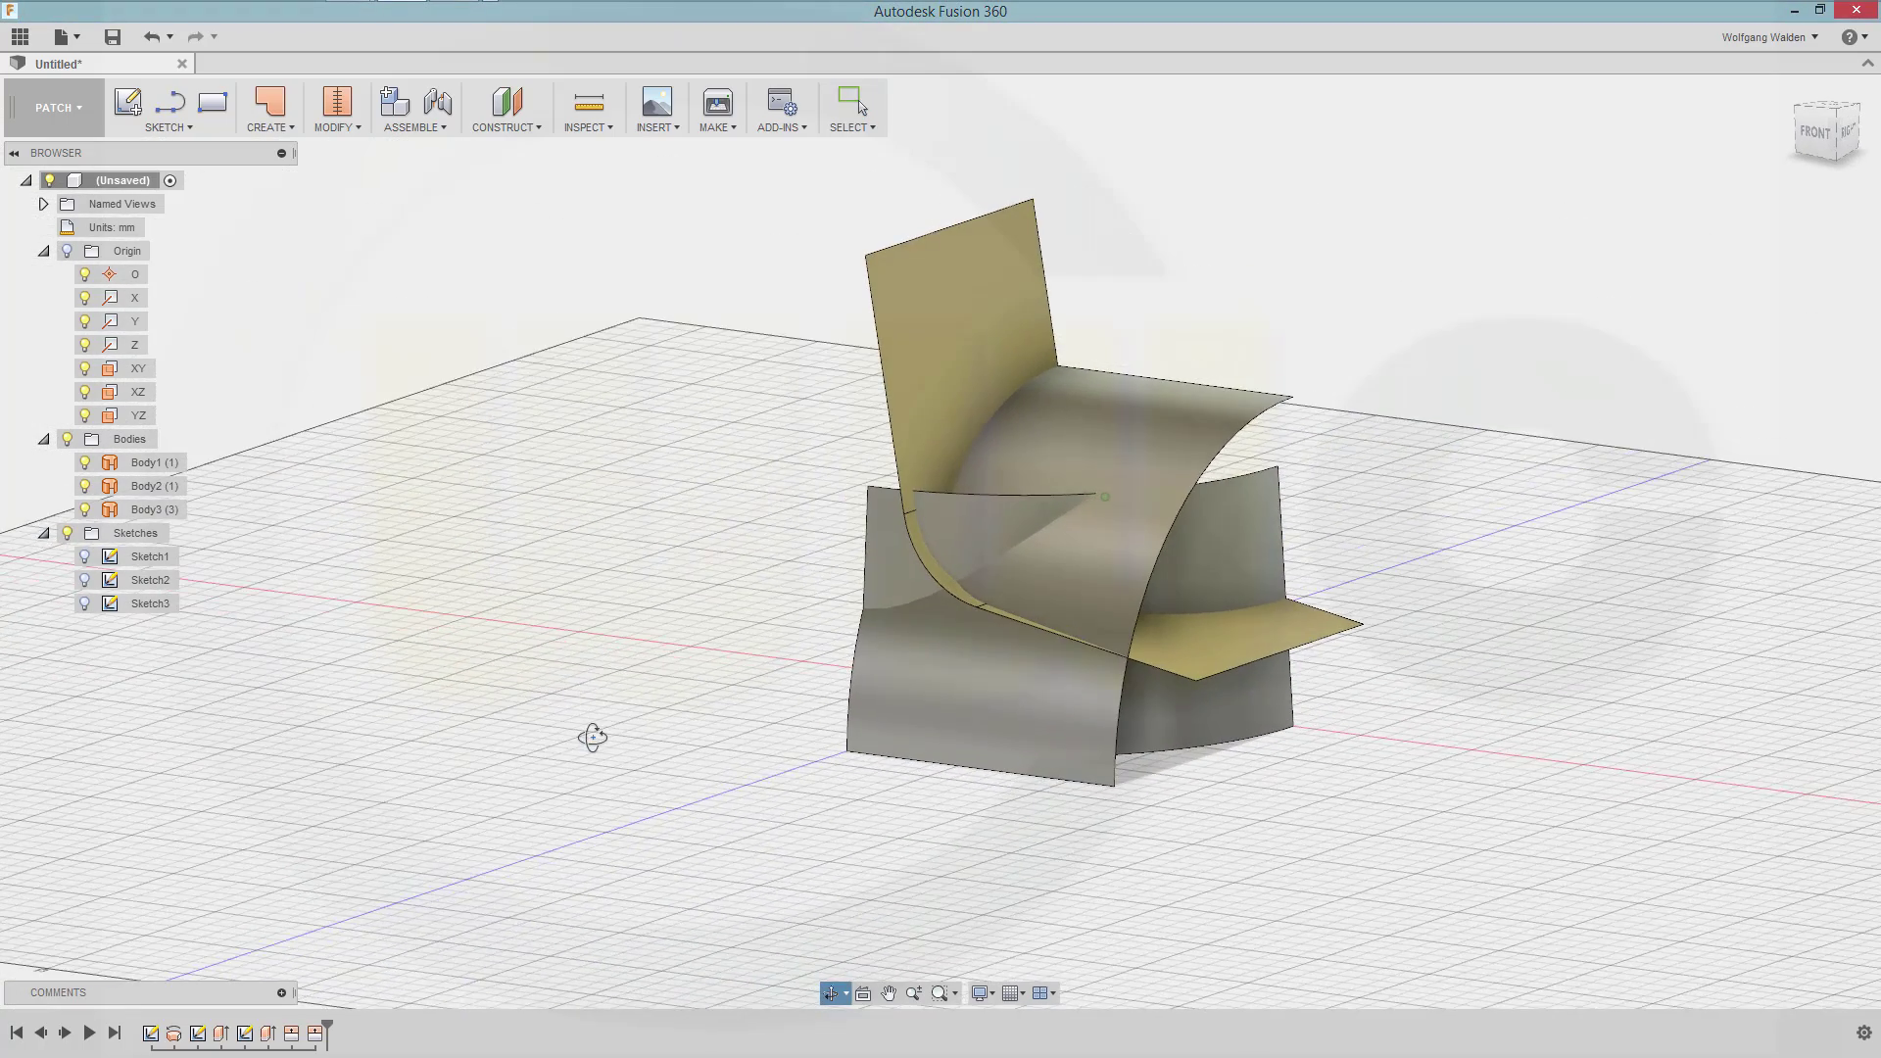
key(Escape)
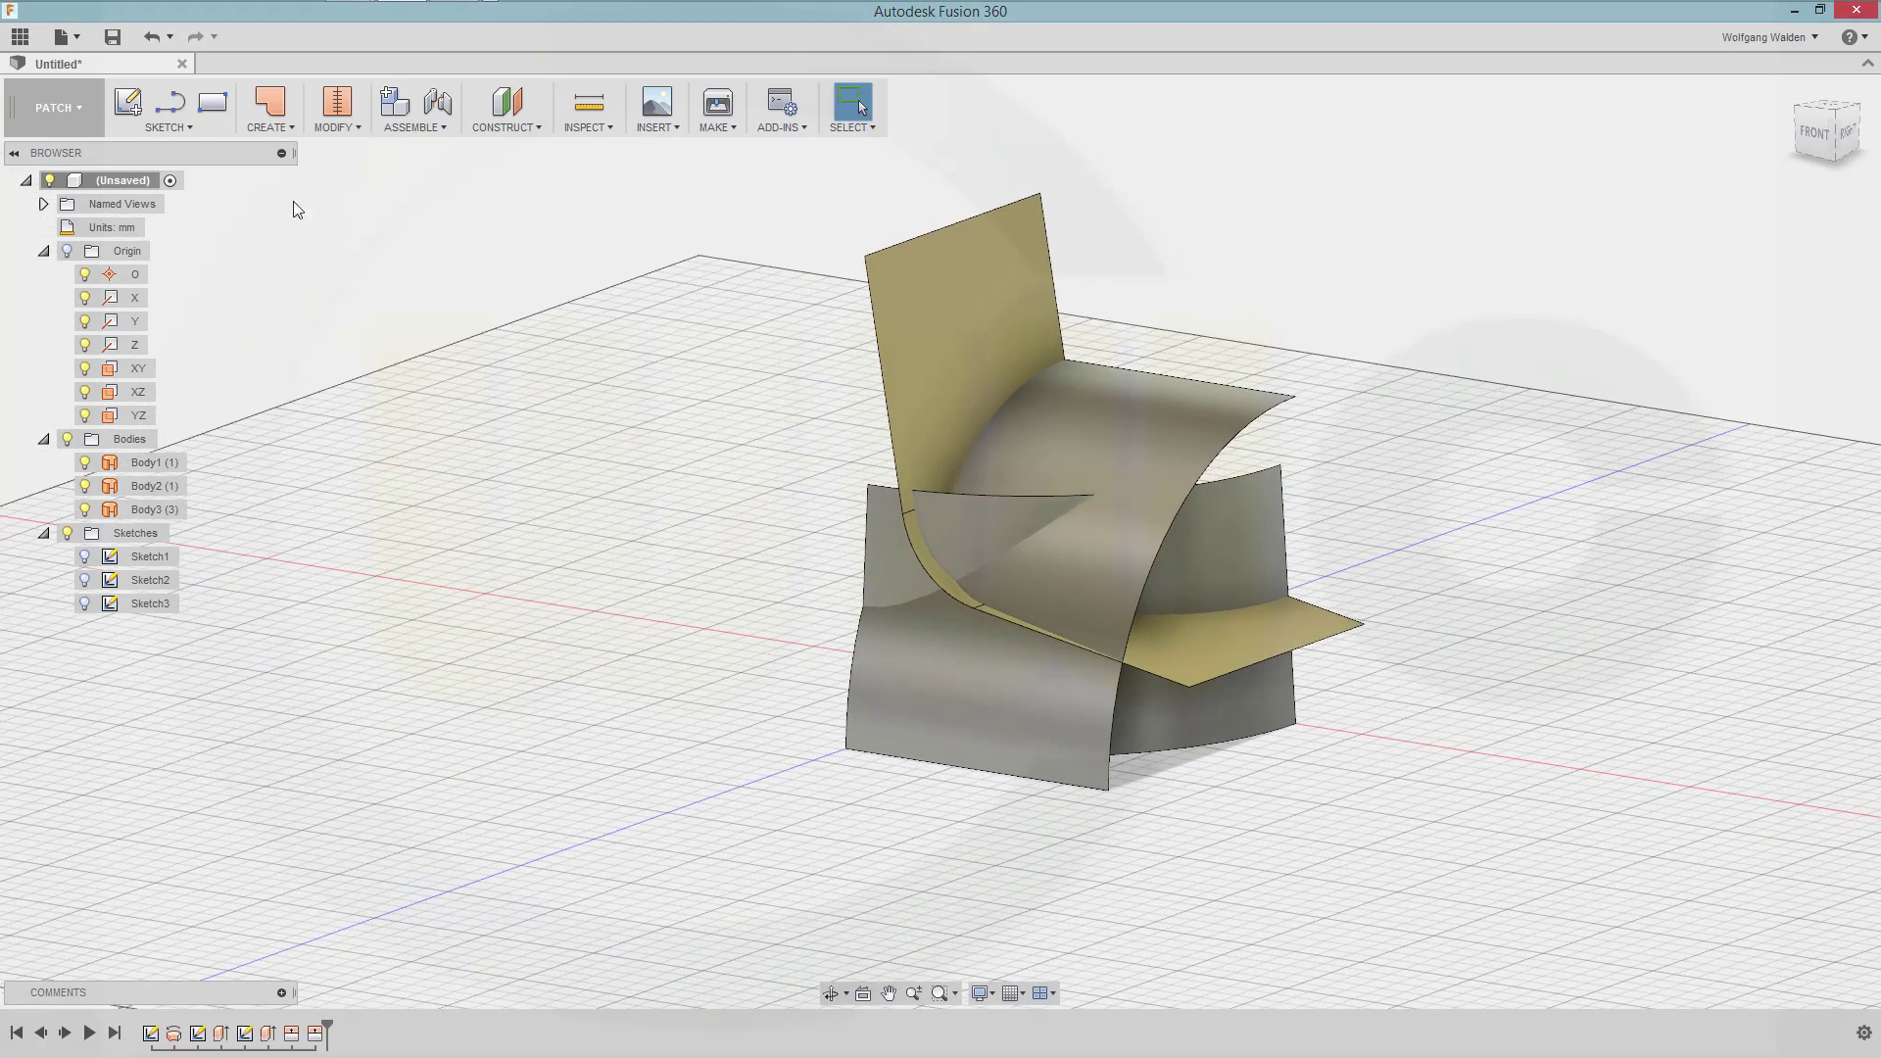
Trim away the upper parts of Body1 and Body2 using the yellow Body3 surface as the cutter
click(358, 131)
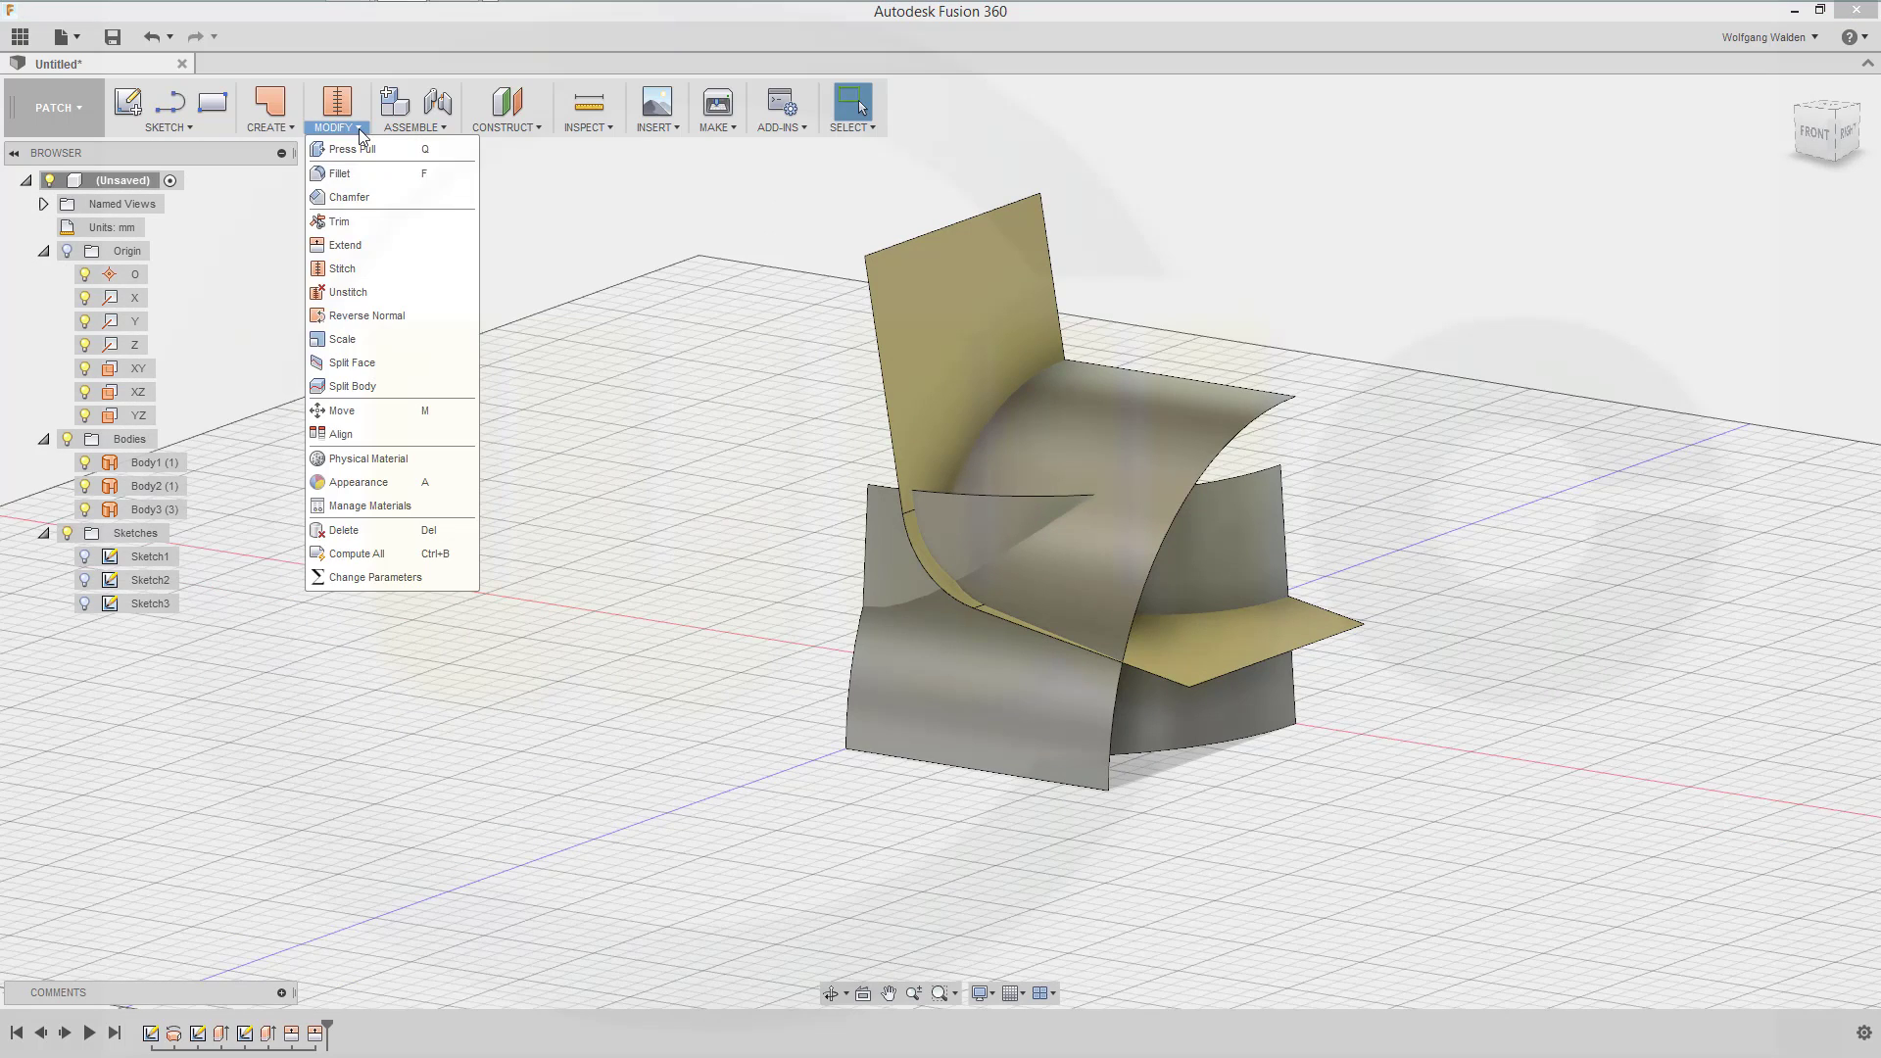
click(350, 220)
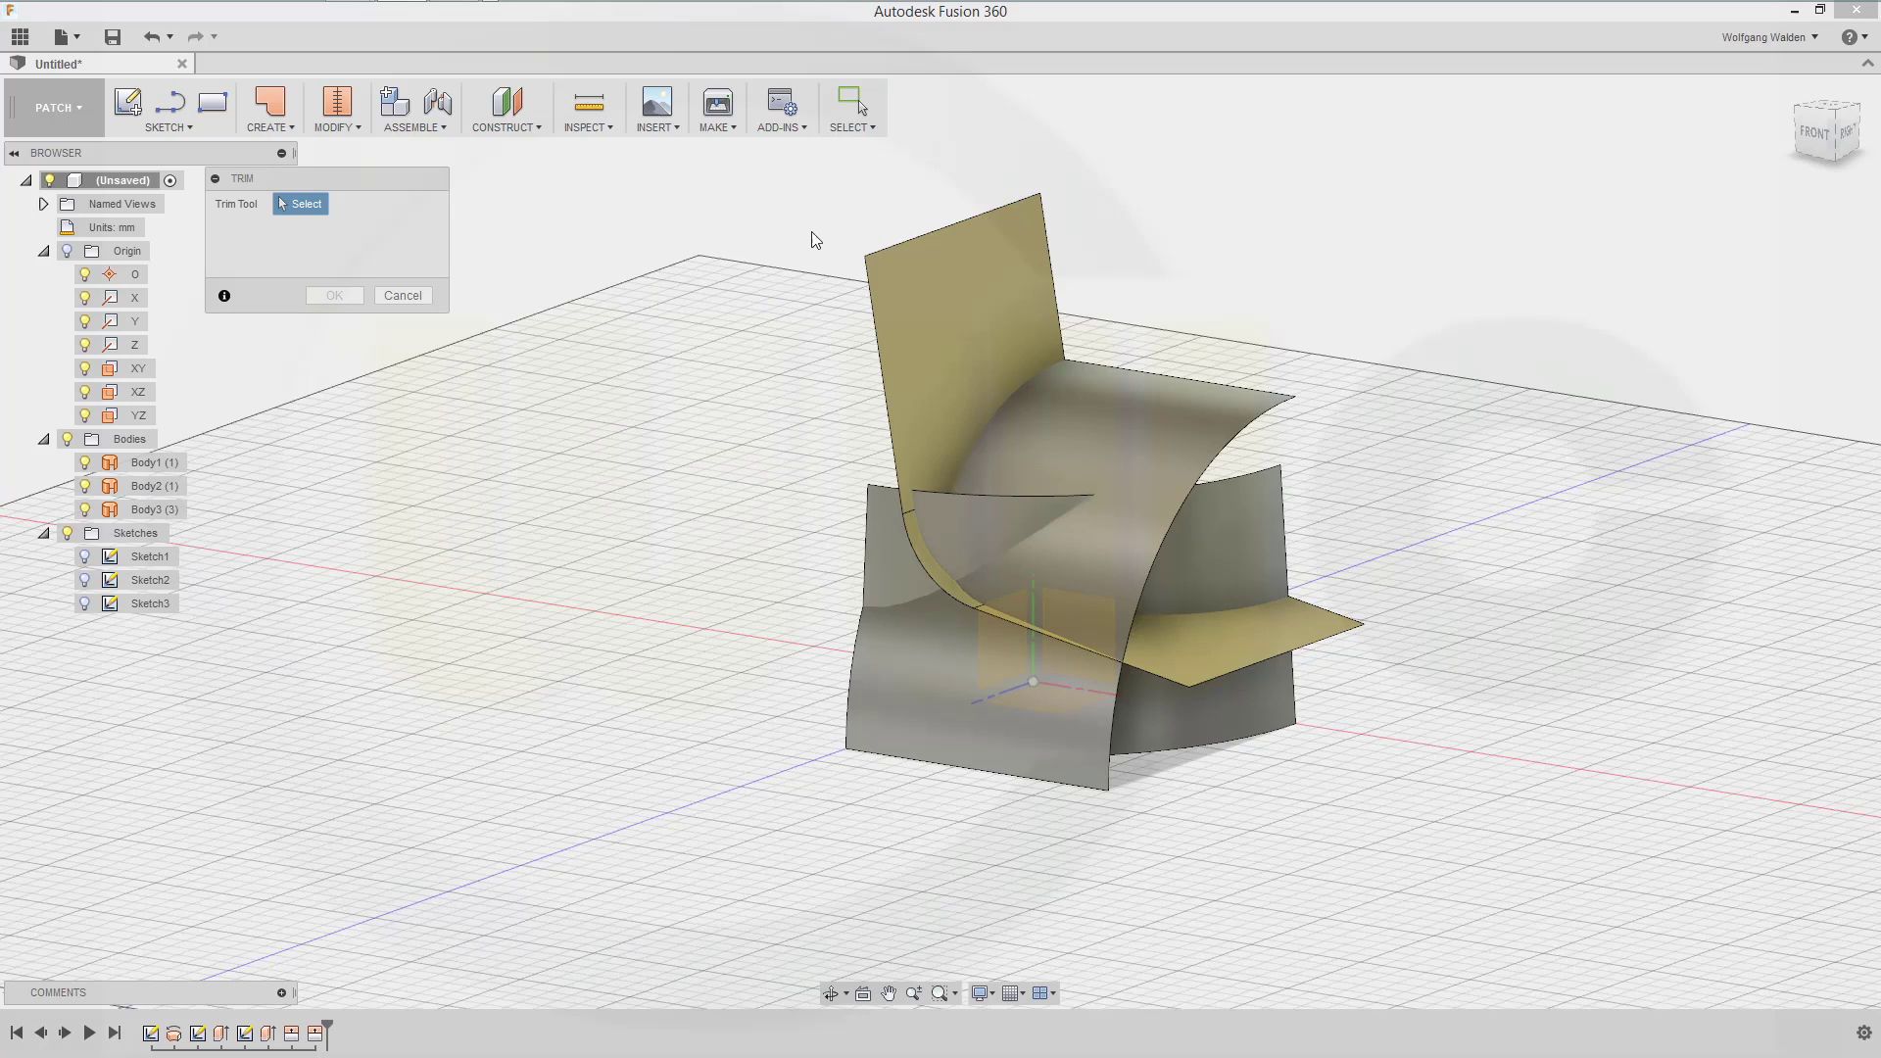
click(952, 294)
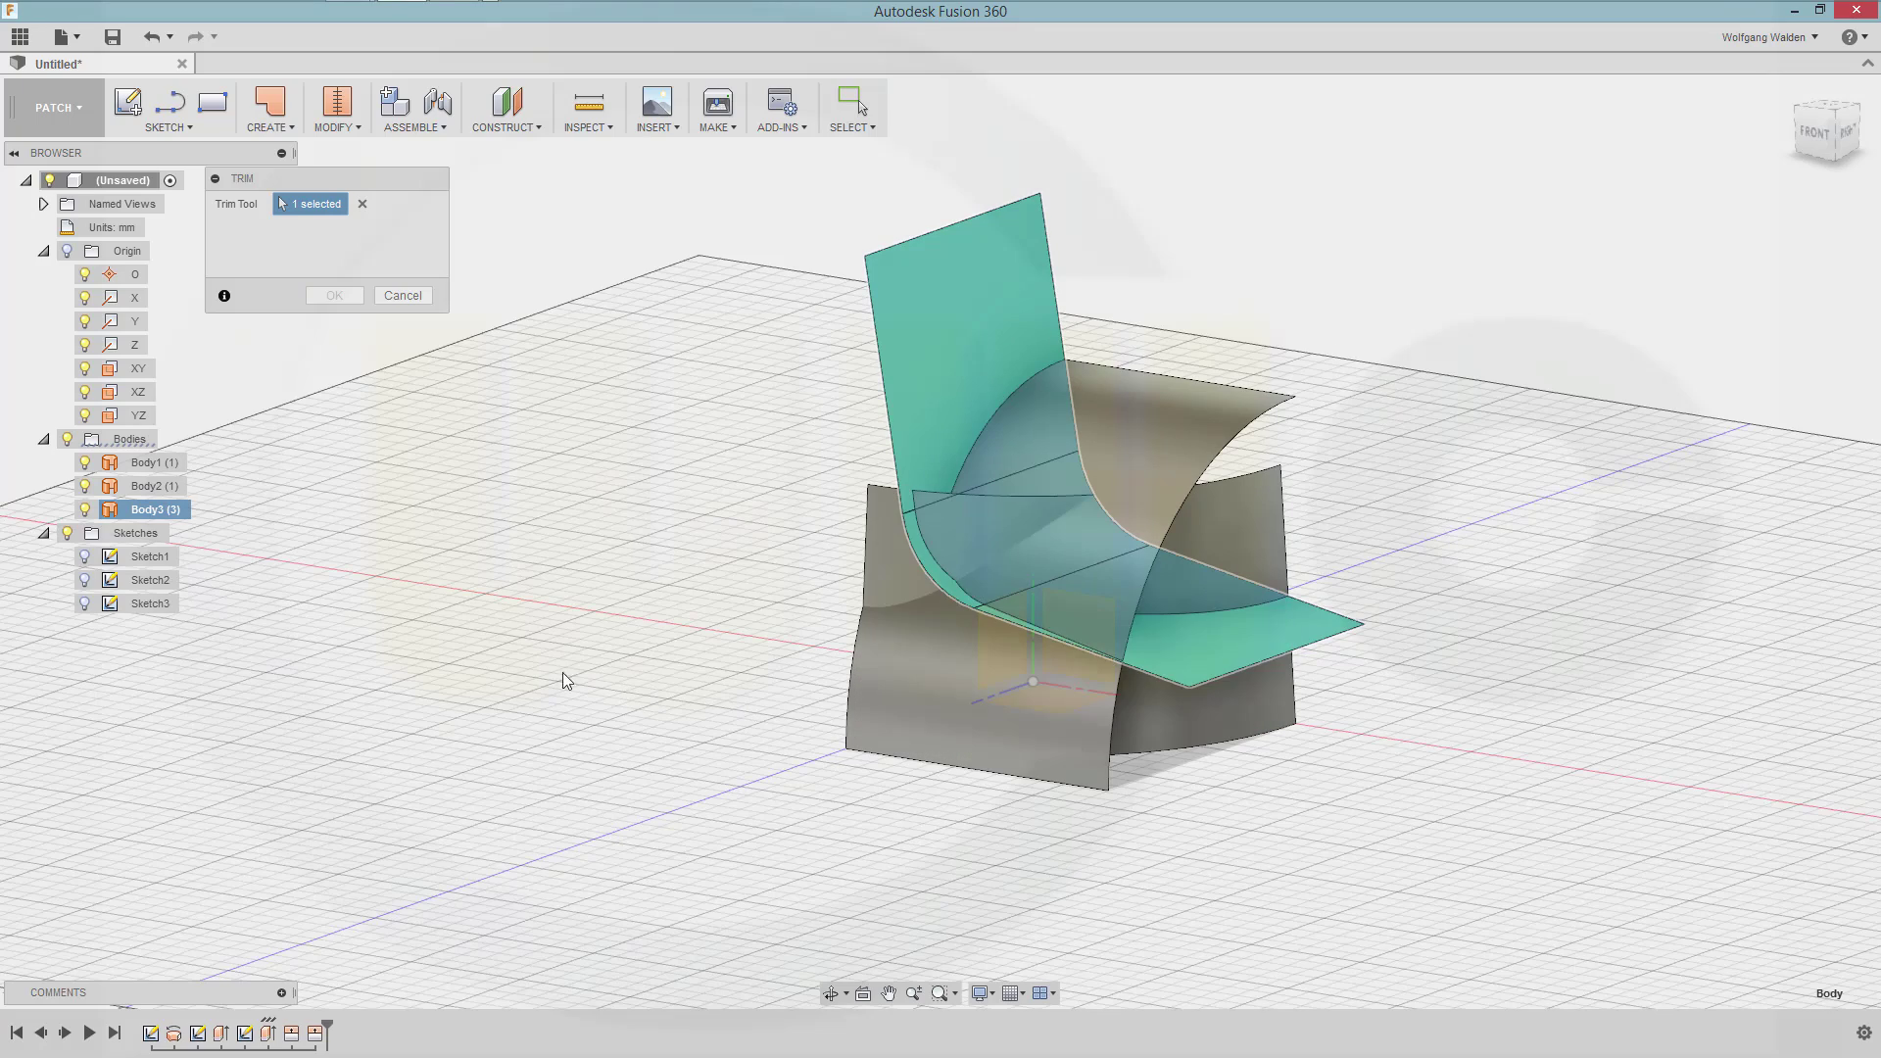
shift+middle_drag(575, 647, 622, 659)
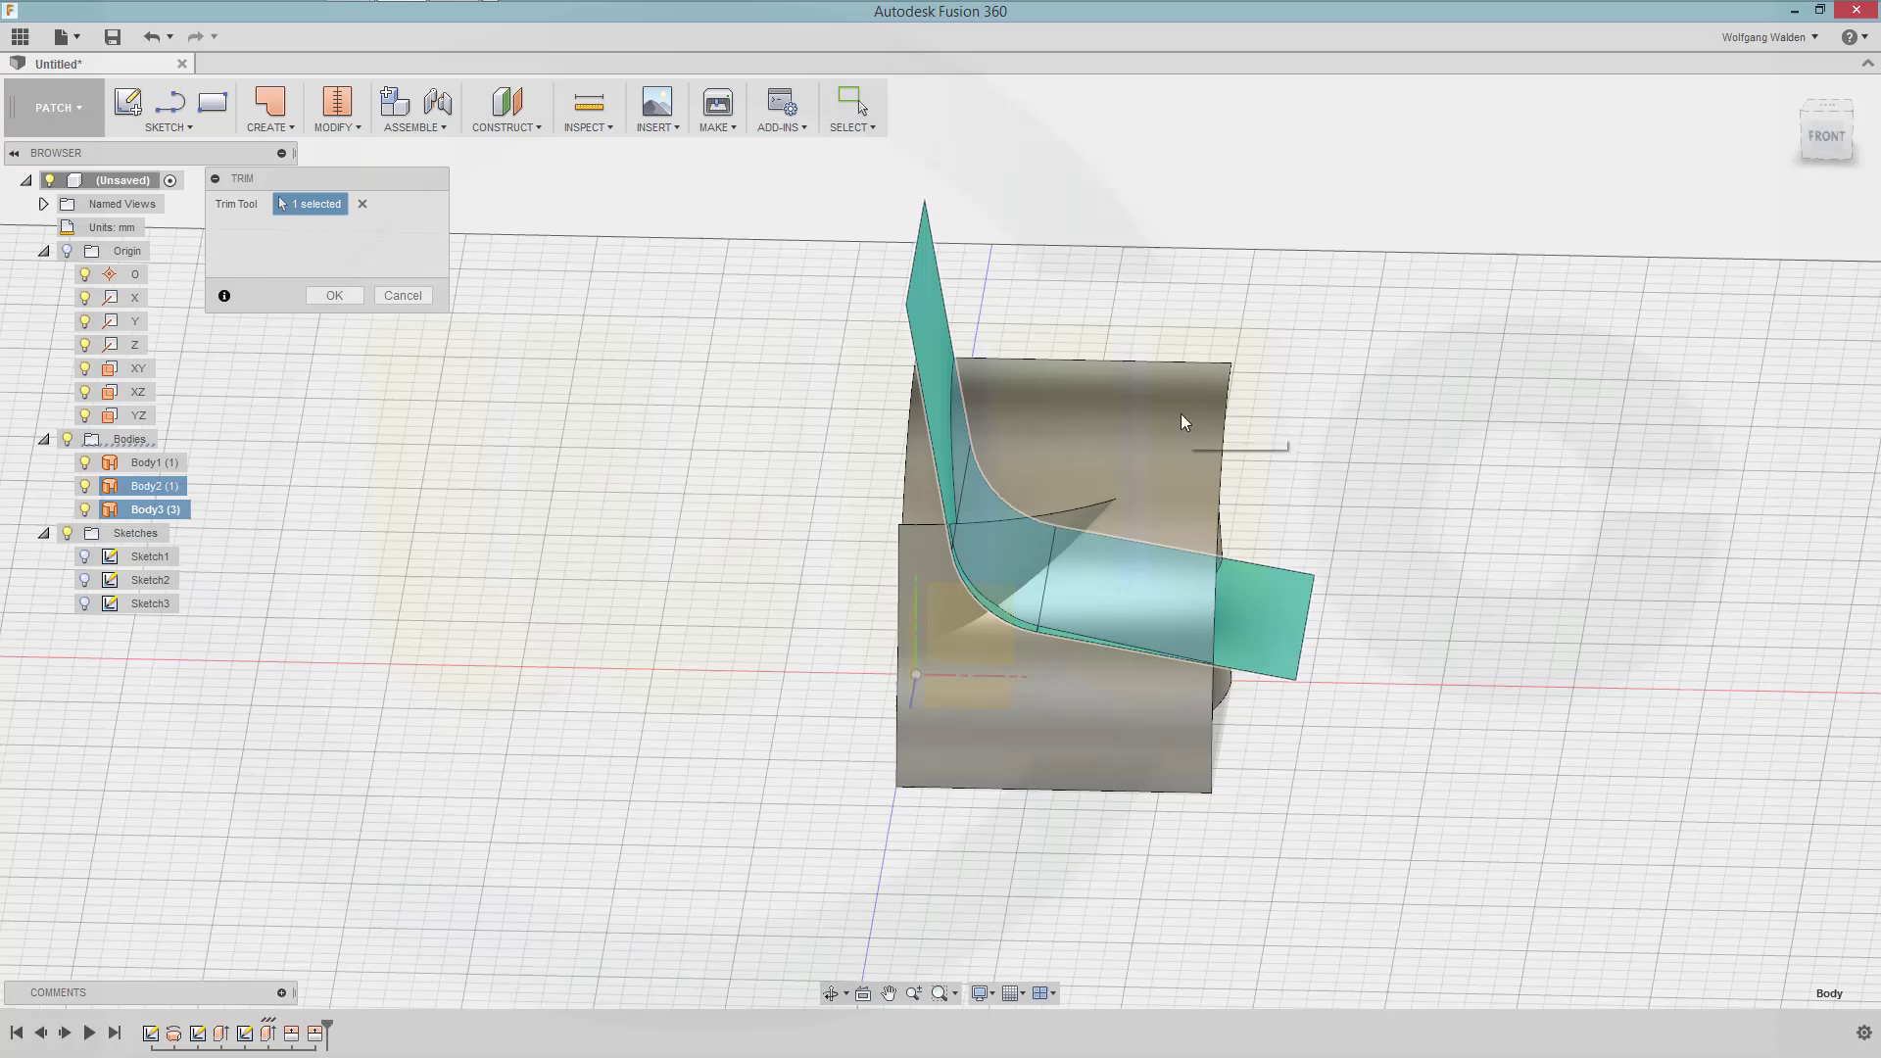
shift+middle_drag(1436, 560, 1371, 544)
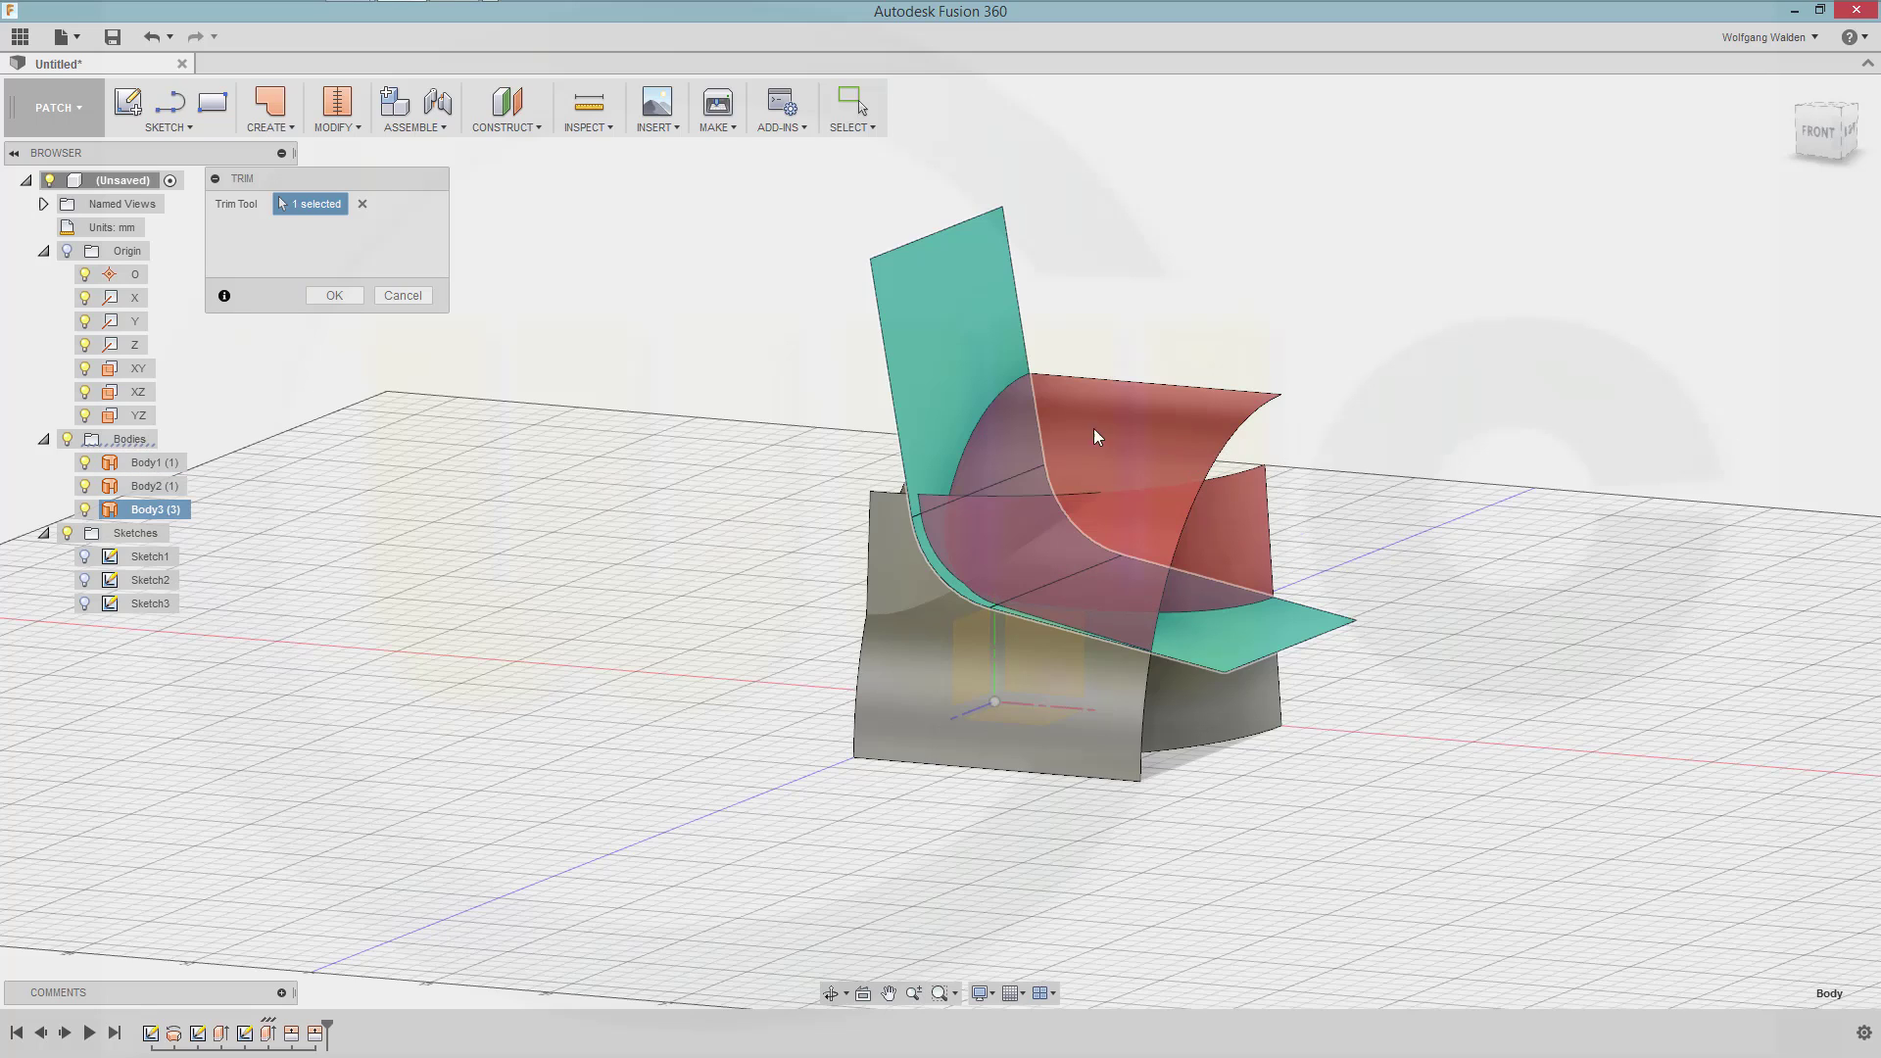
click(334, 296)
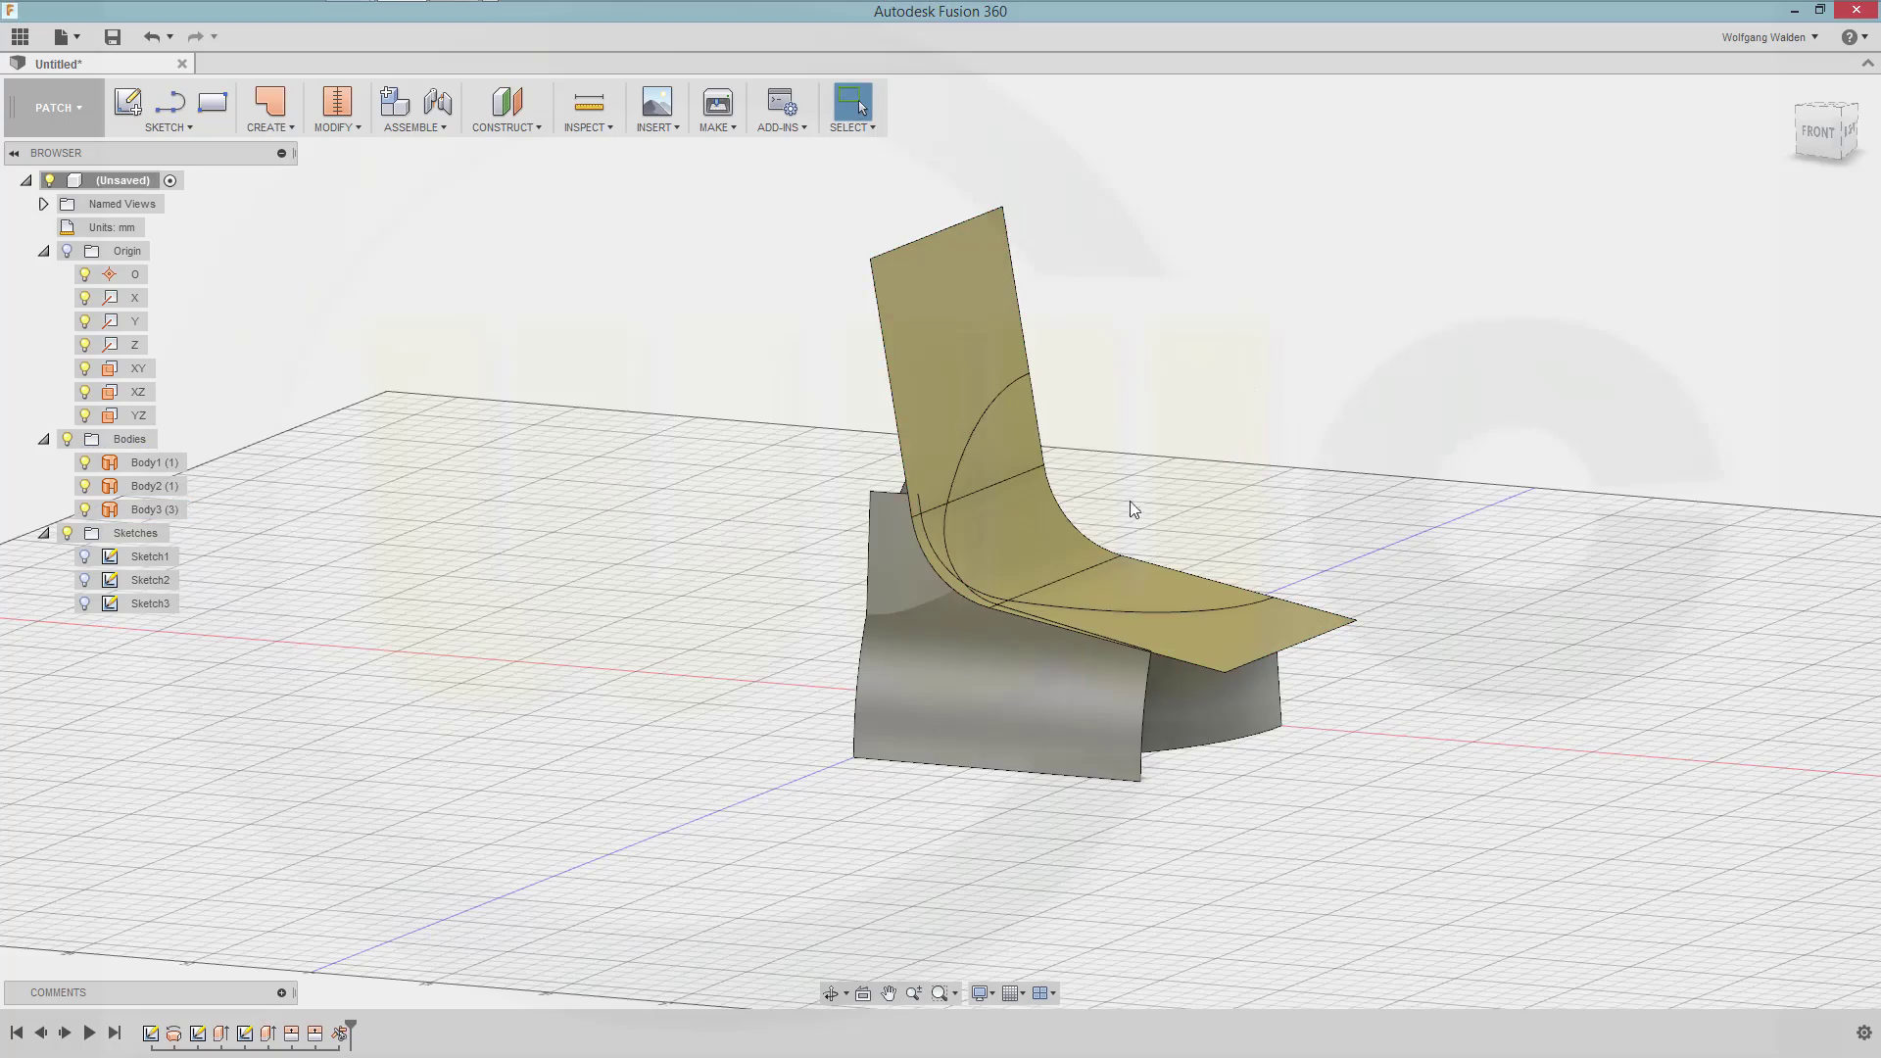
shift+middle_drag(1206, 476, 712, 399)
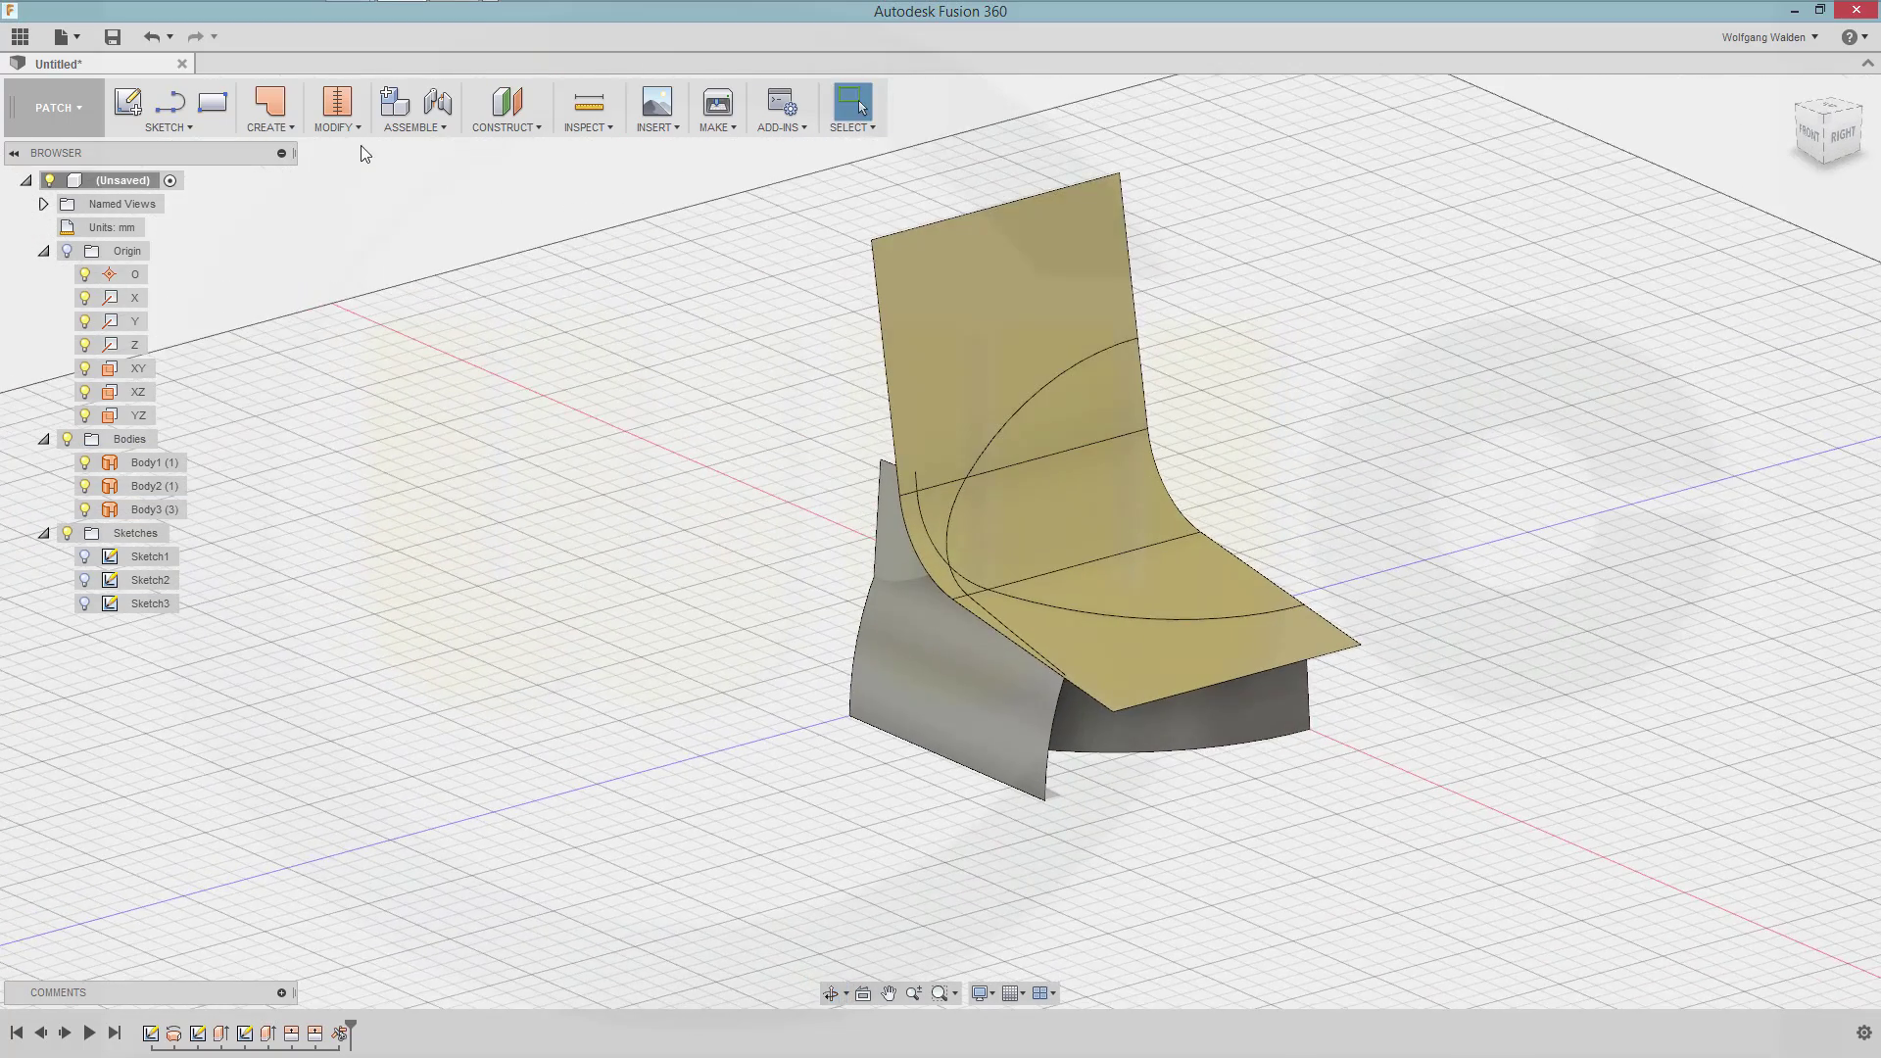
Trim the yellow seat surface using the front grey surface, Body2, as the cutting tool
click(361, 131)
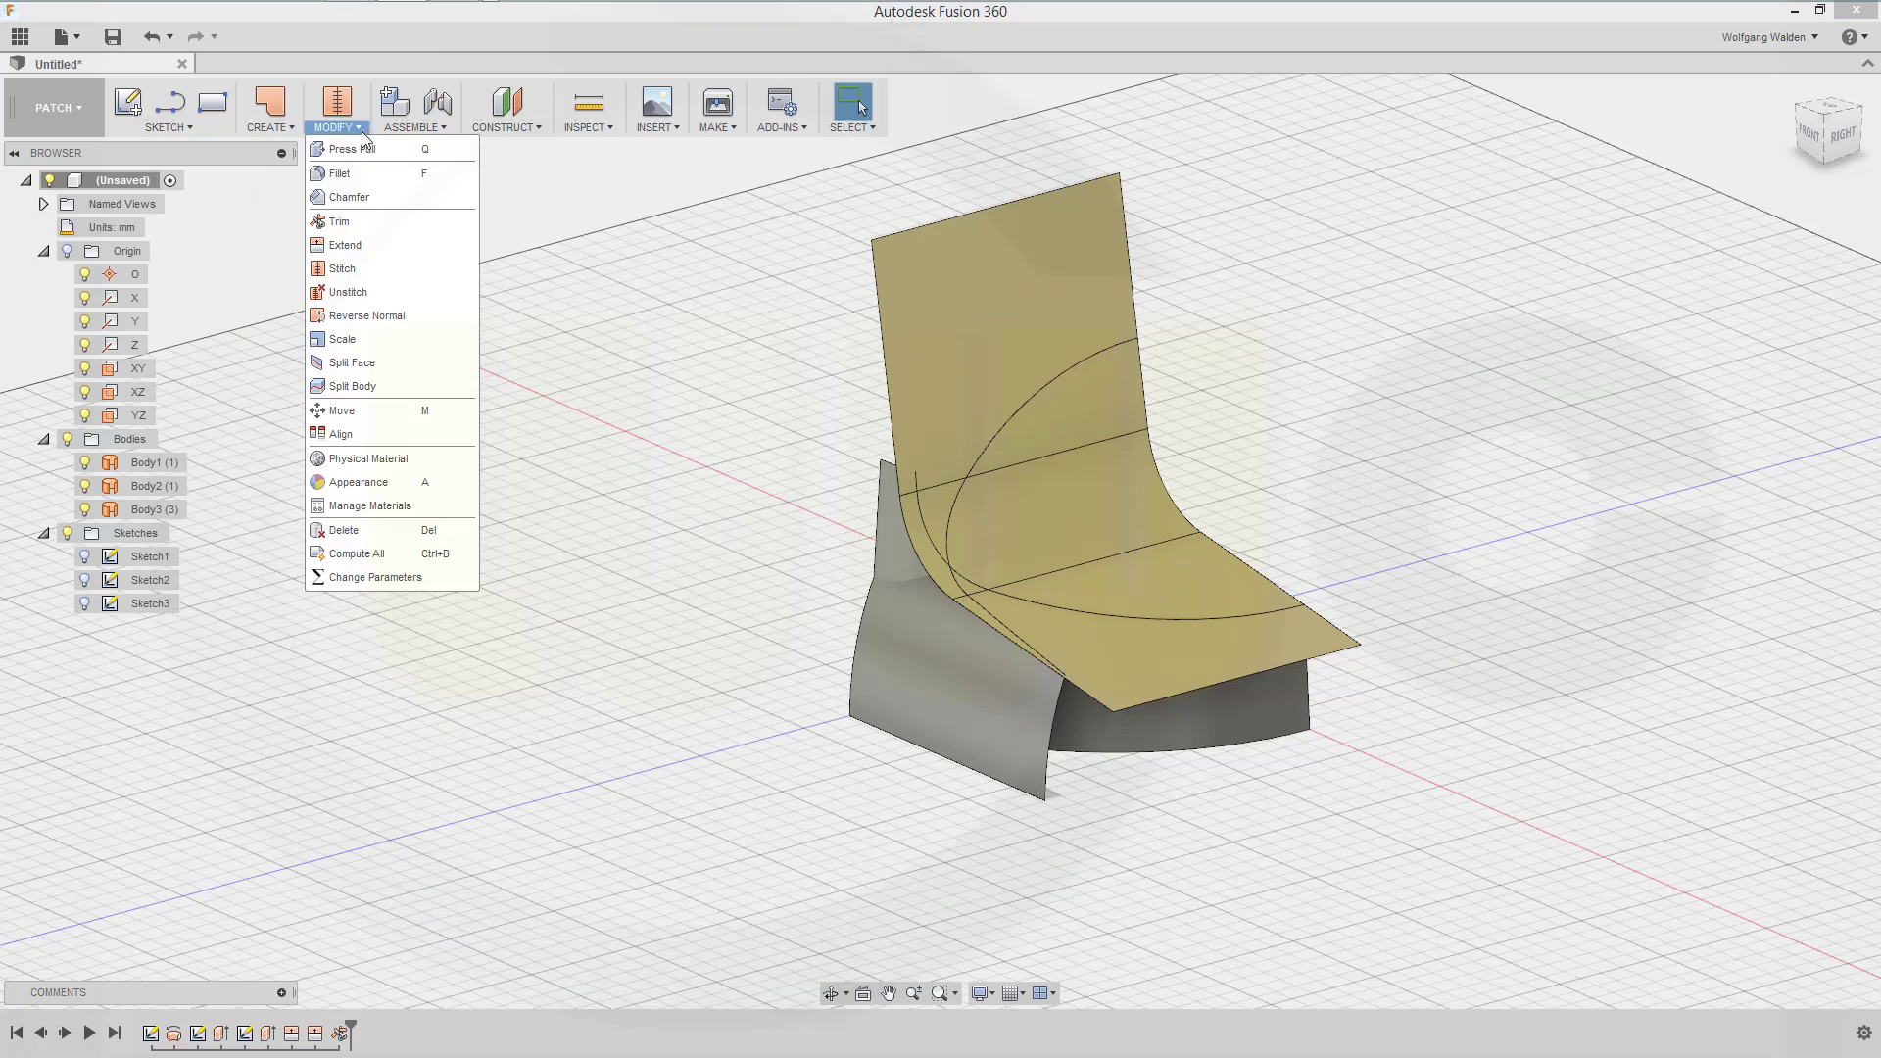
click(360, 221)
shift+middle_drag(664, 549, 718, 550)
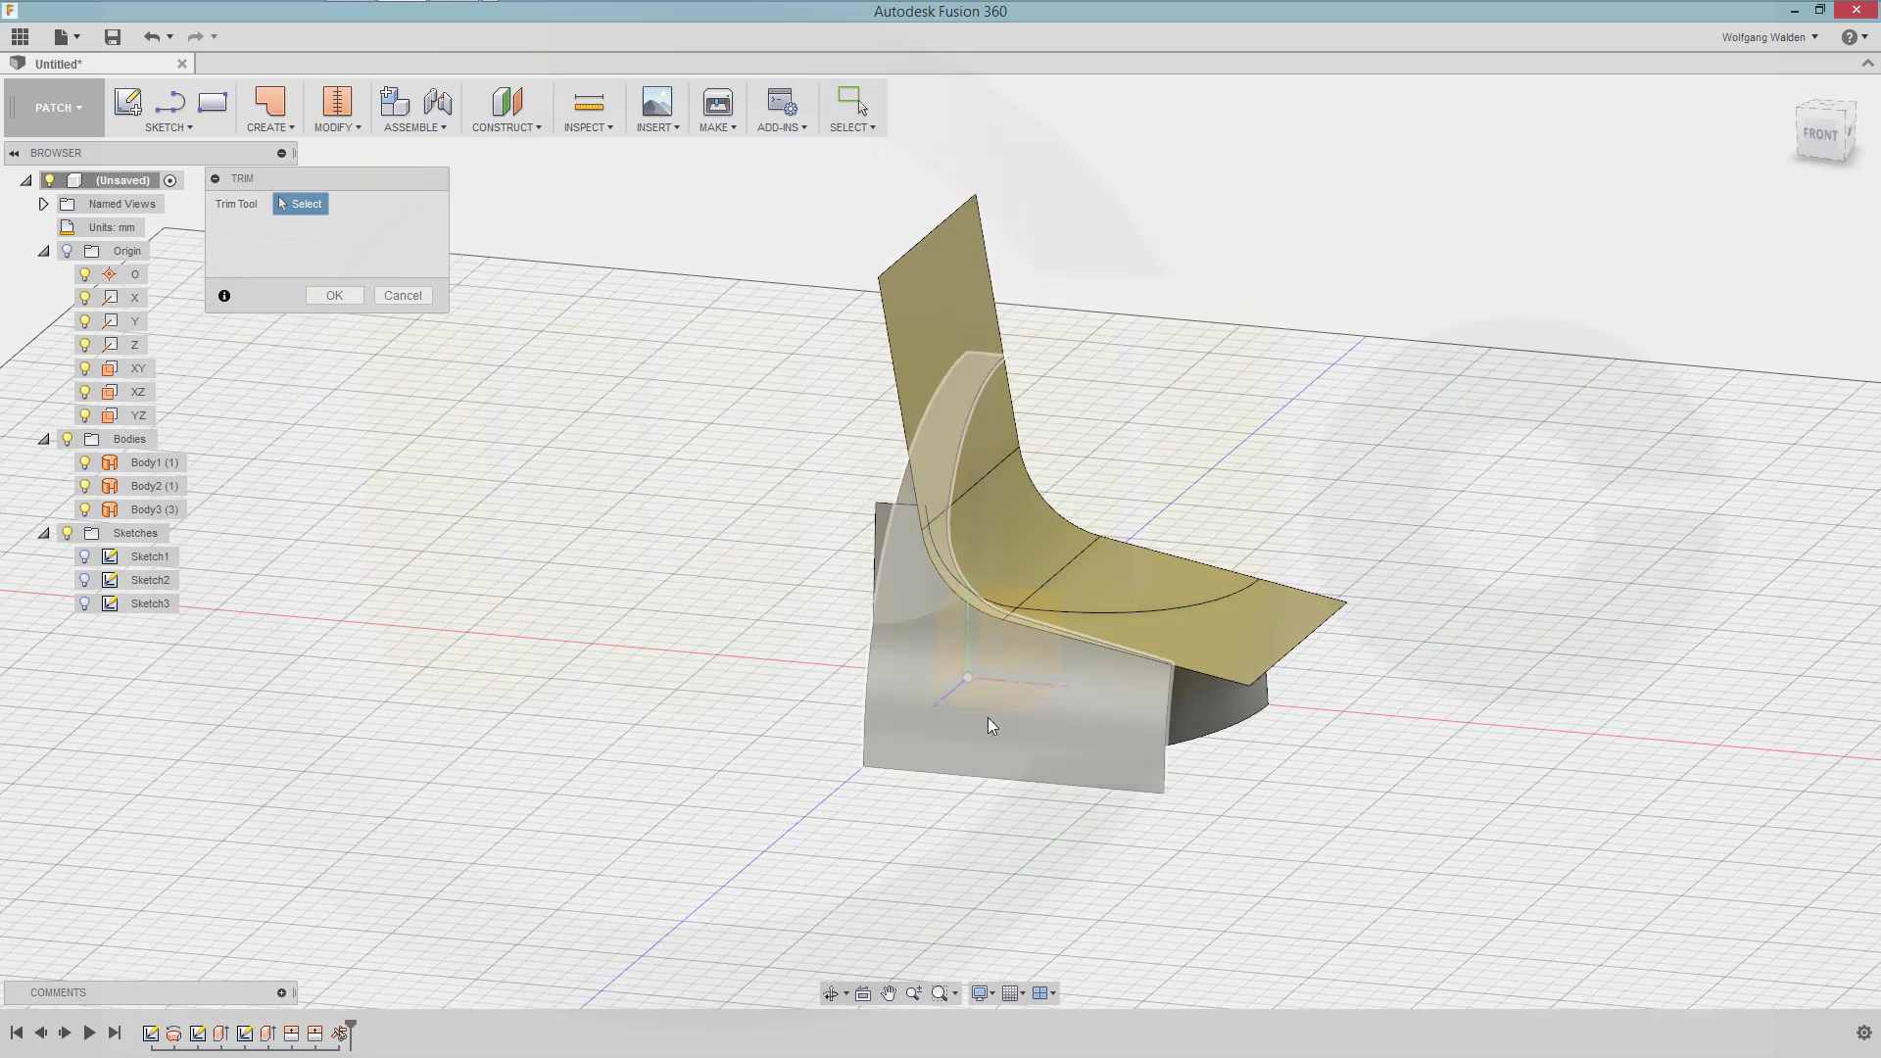
click(1016, 714)
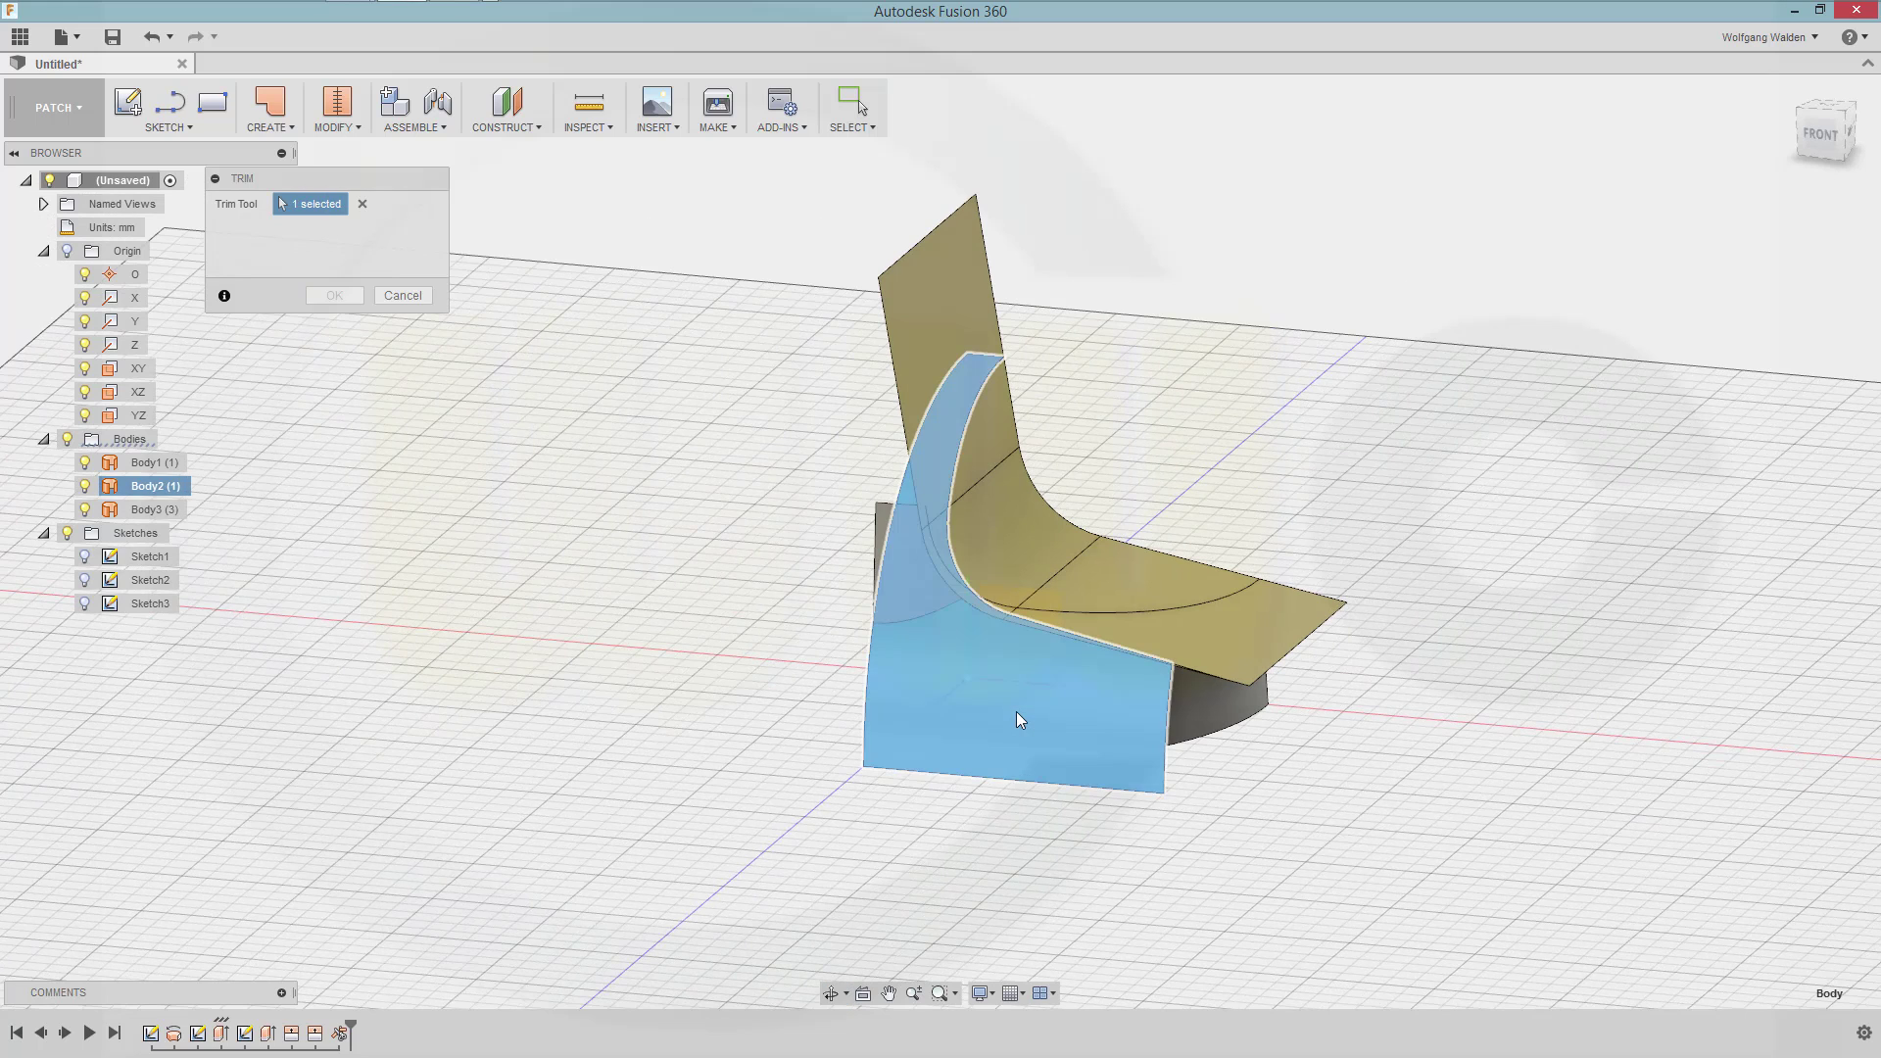
shift+middle_drag(1243, 438, 1310, 445)
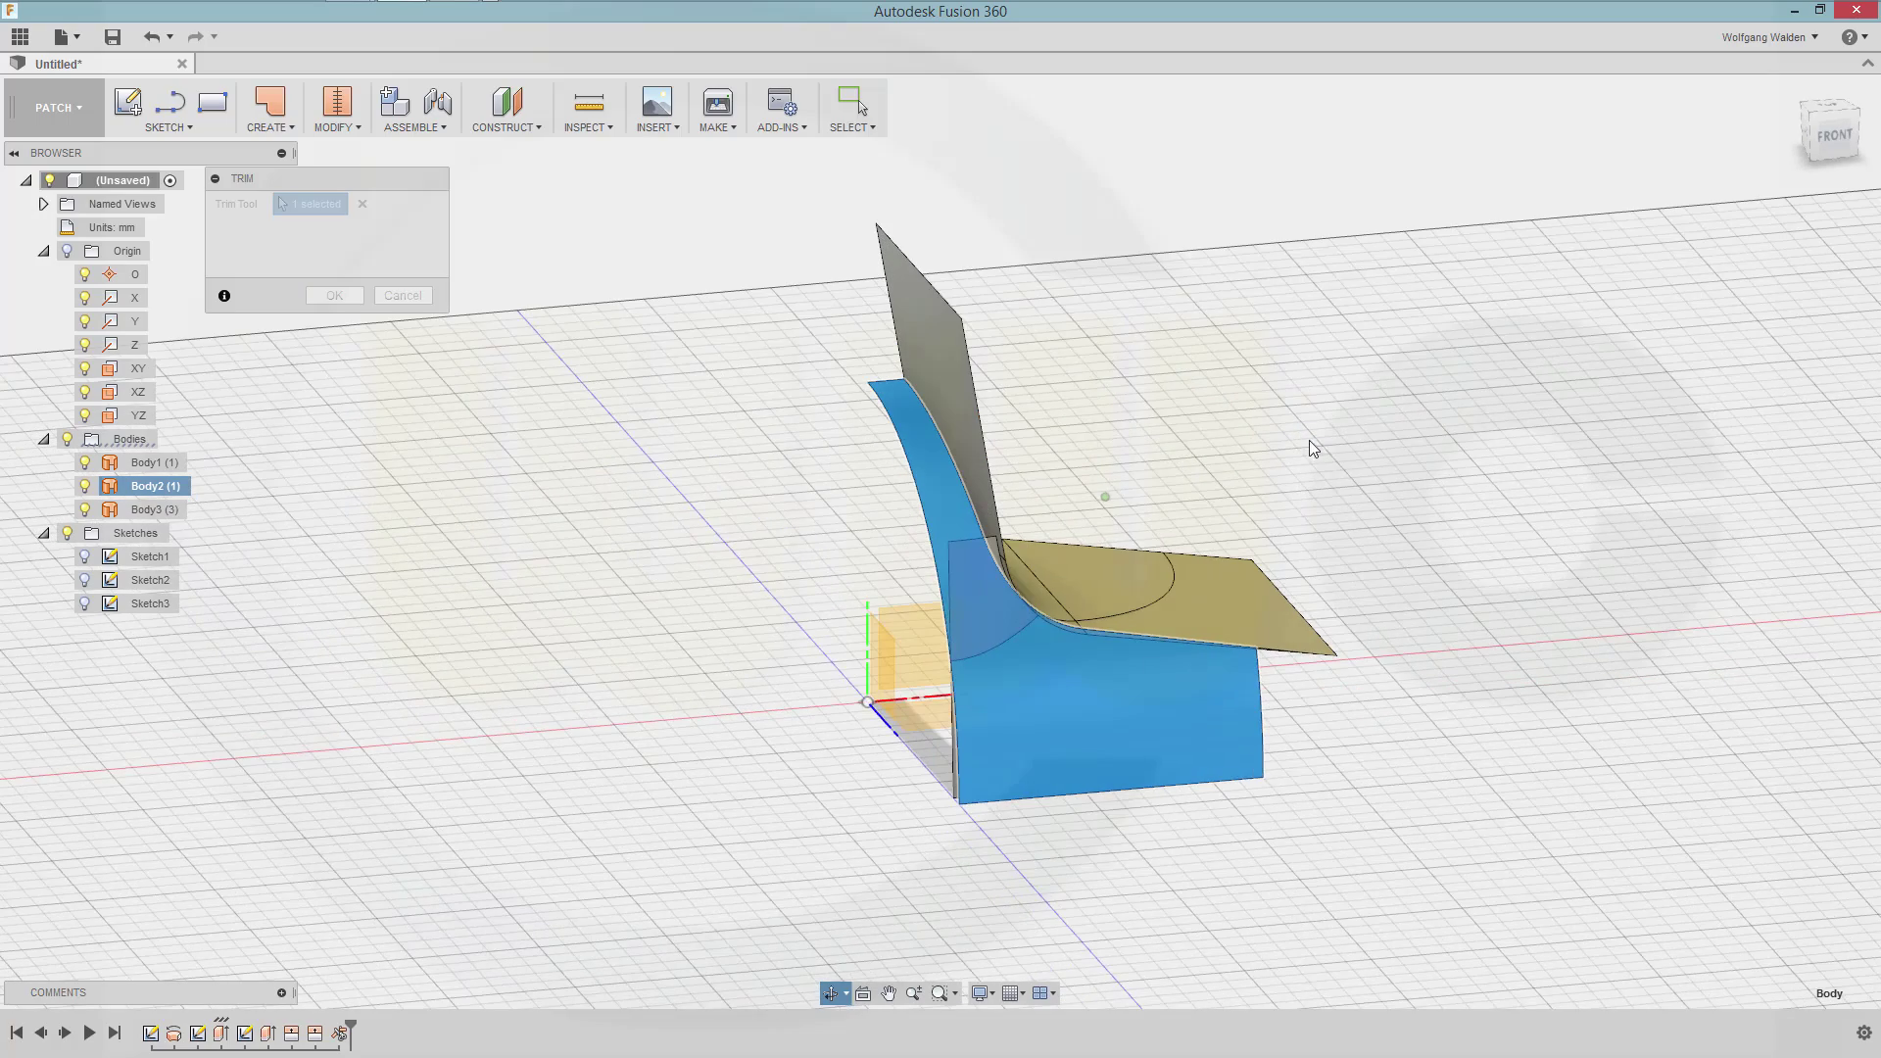
click(984, 595)
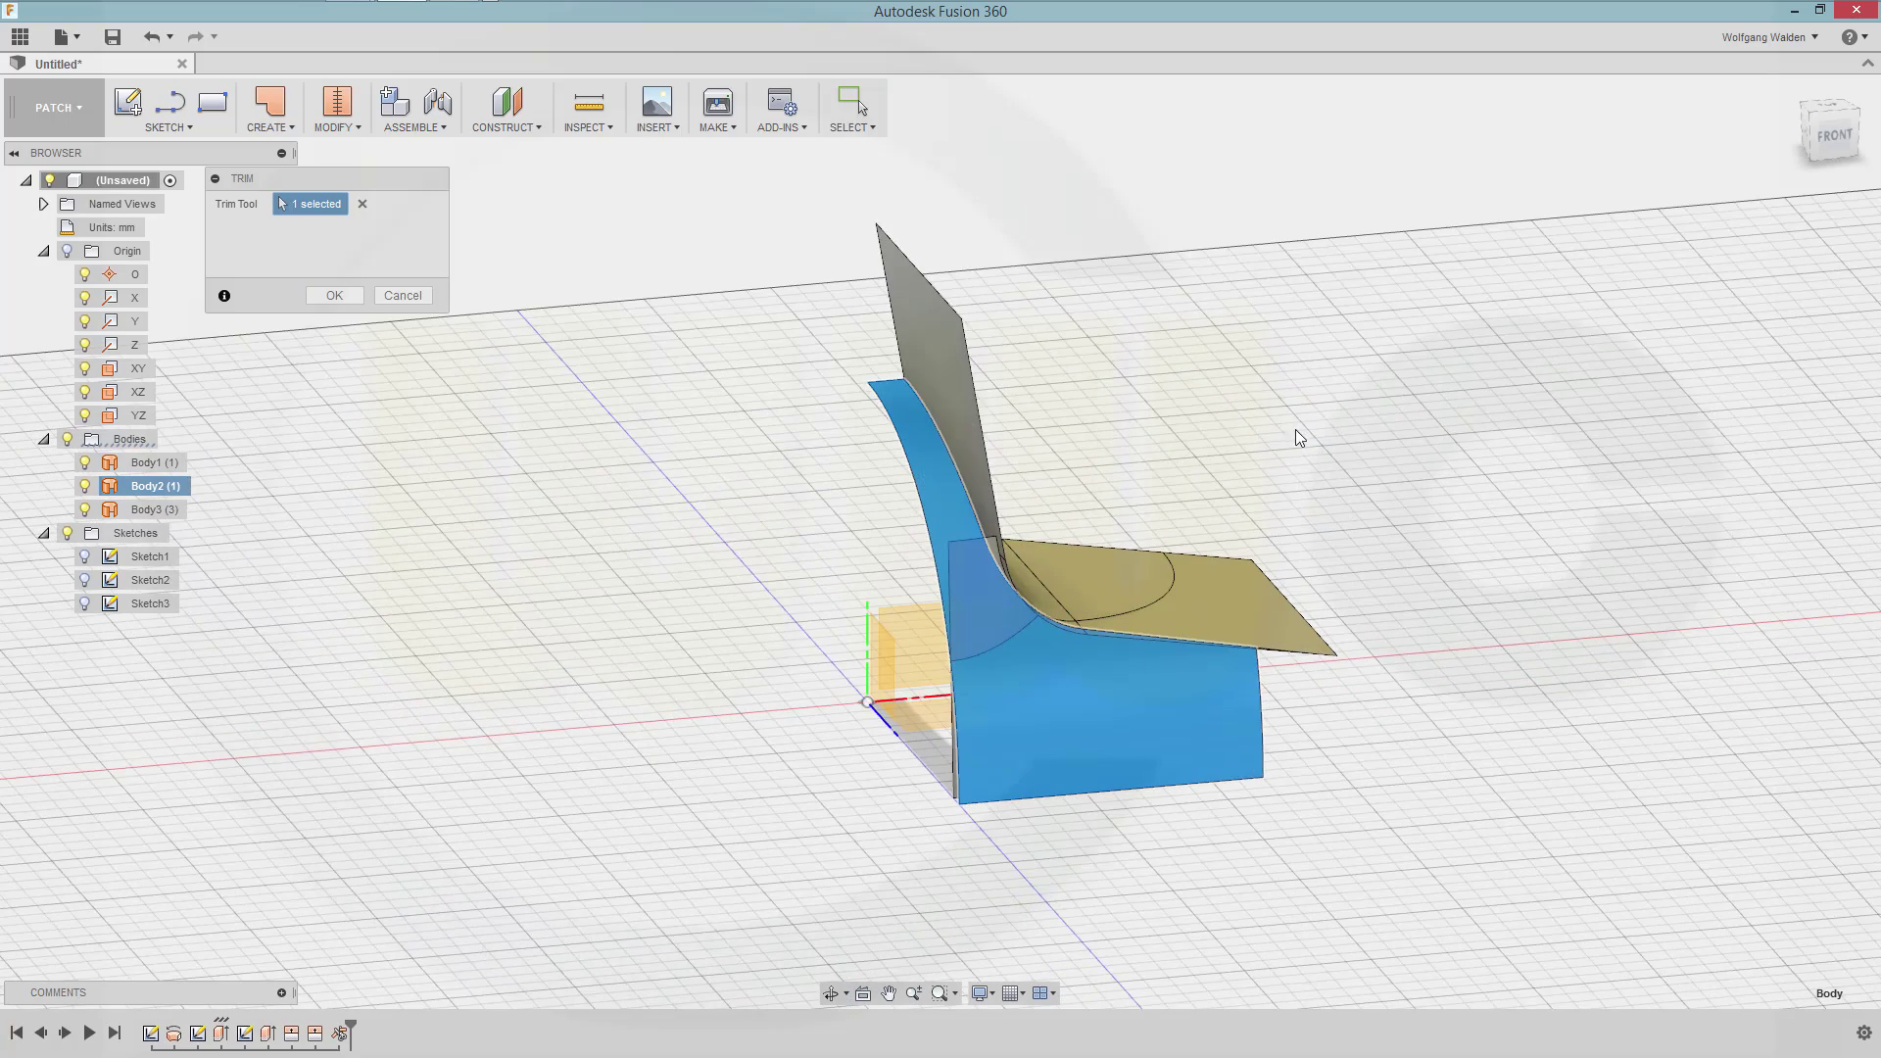
shift+middle_drag(1296, 429, 798, 366)
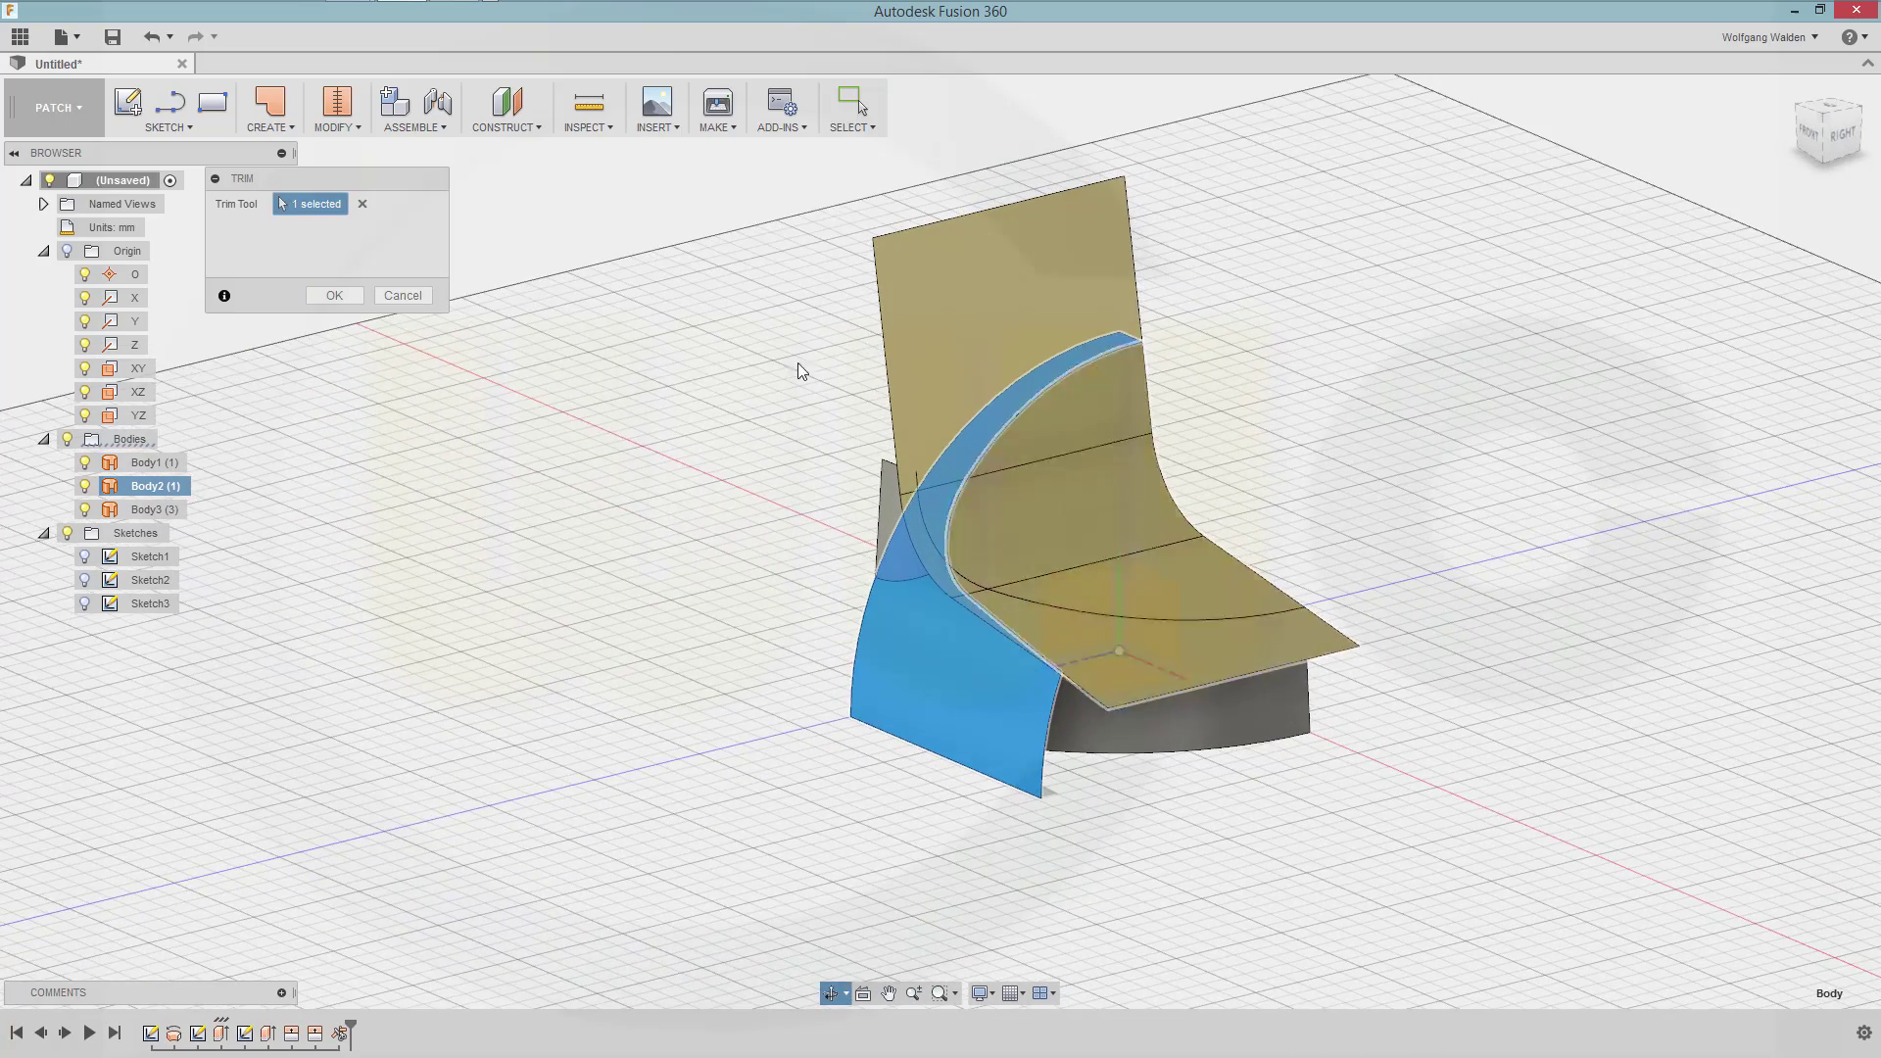
click(343, 302)
mouse_move(675, 459)
shift+middle_down()
mouse_move(768, 441)
mouse_move(701, 443)
shift+middle_up()
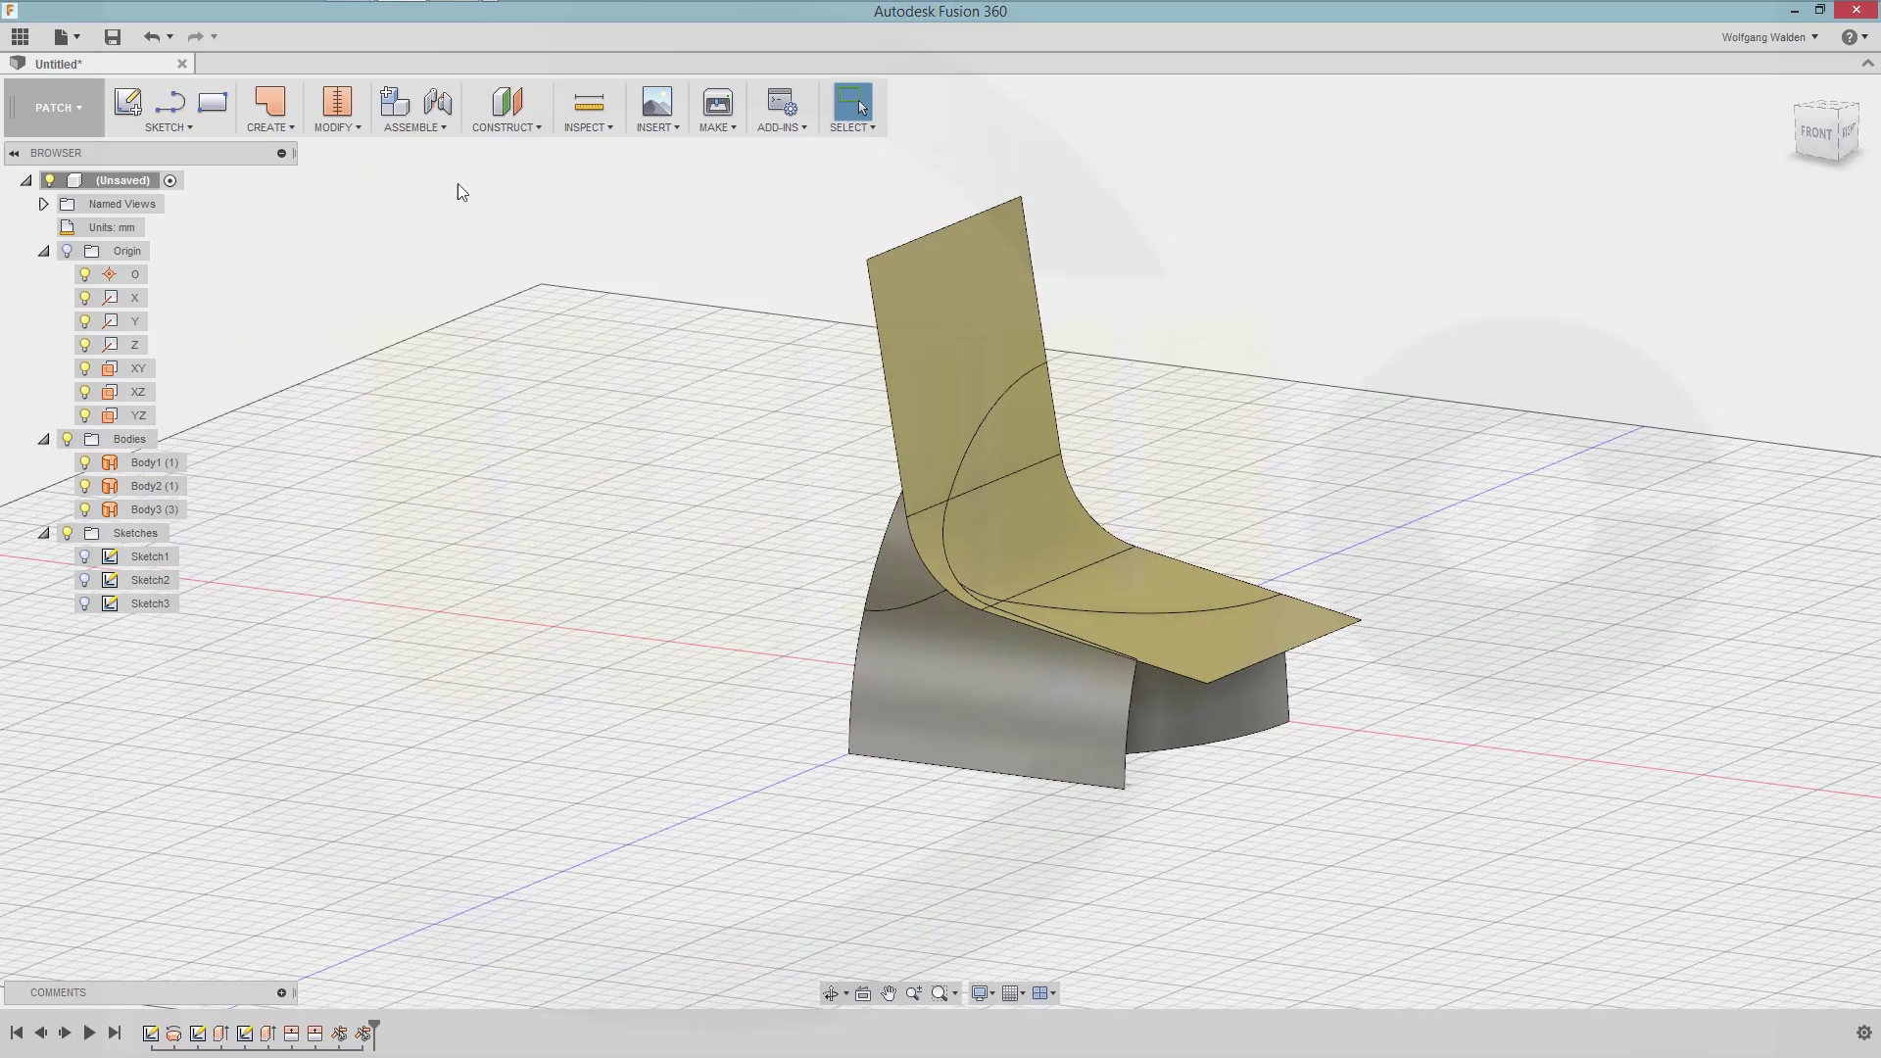
Trim with both grey surfaces as cutters, removing the protruding grey pieces beneath the seat
click(366, 127)
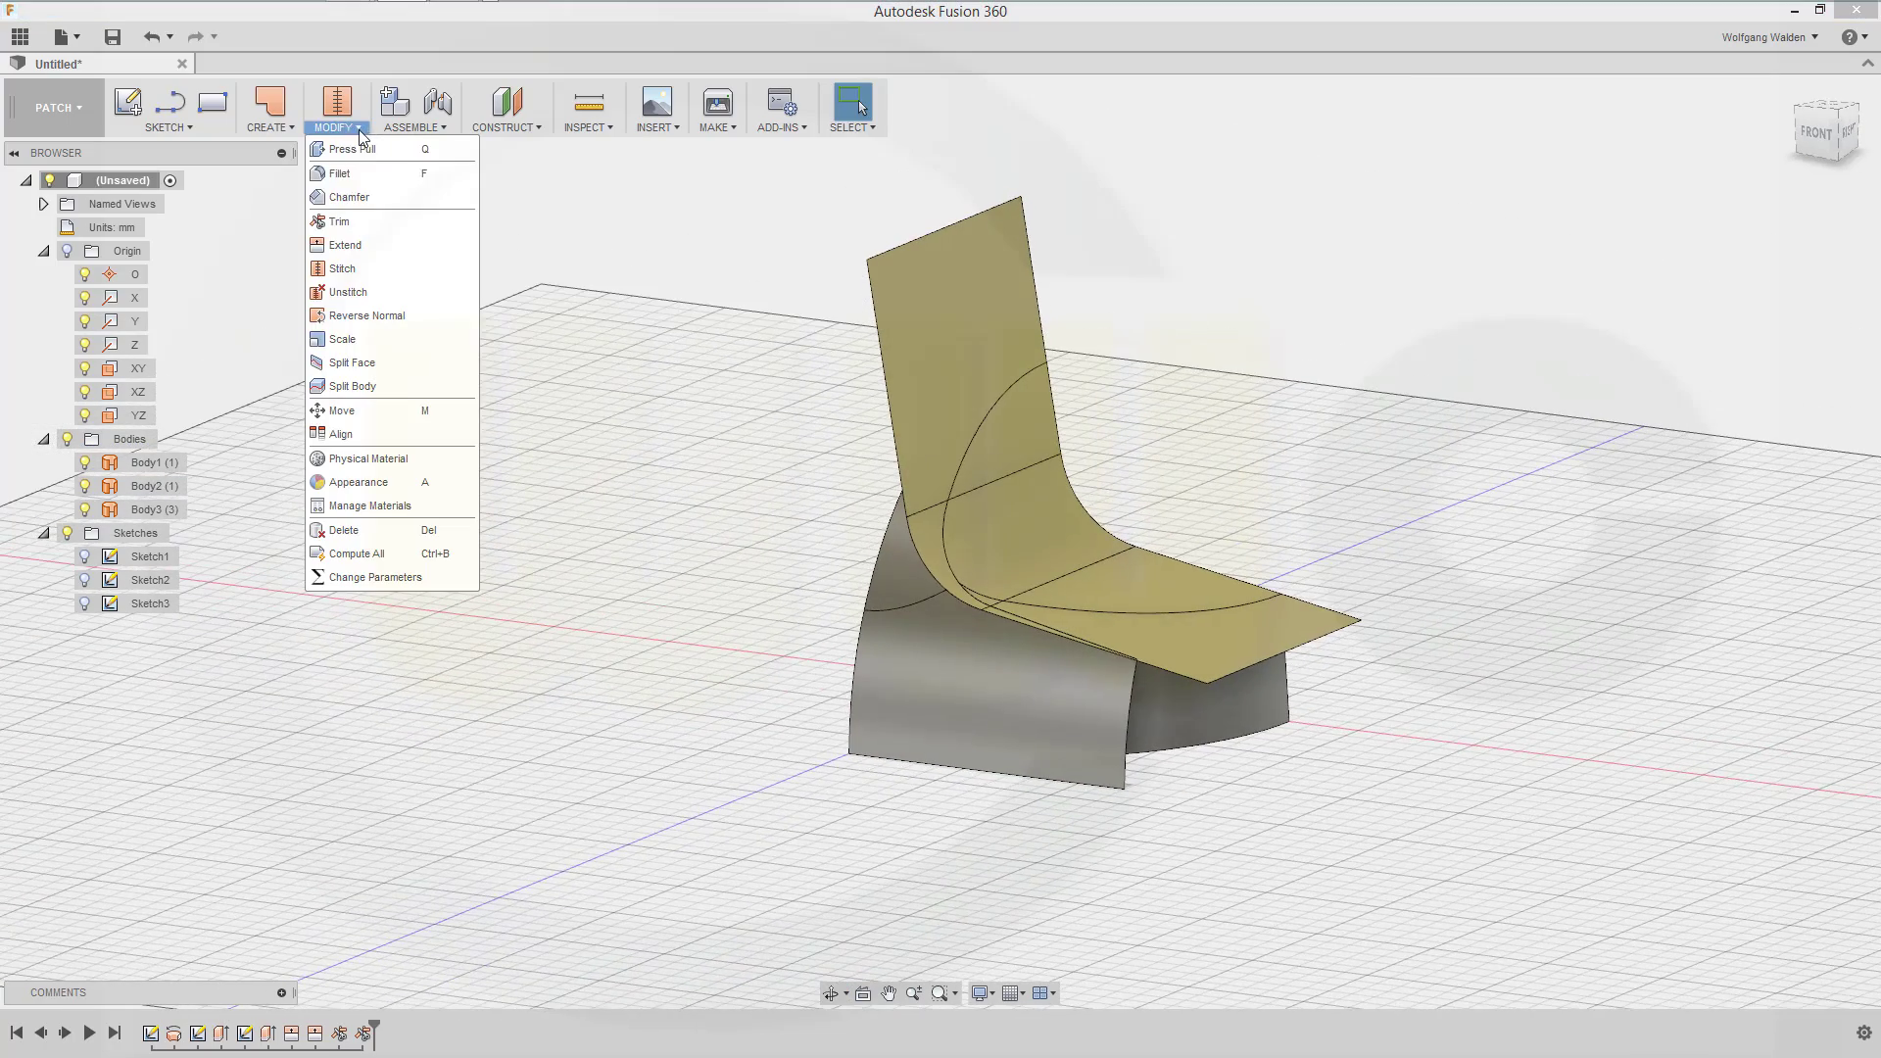
click(373, 204)
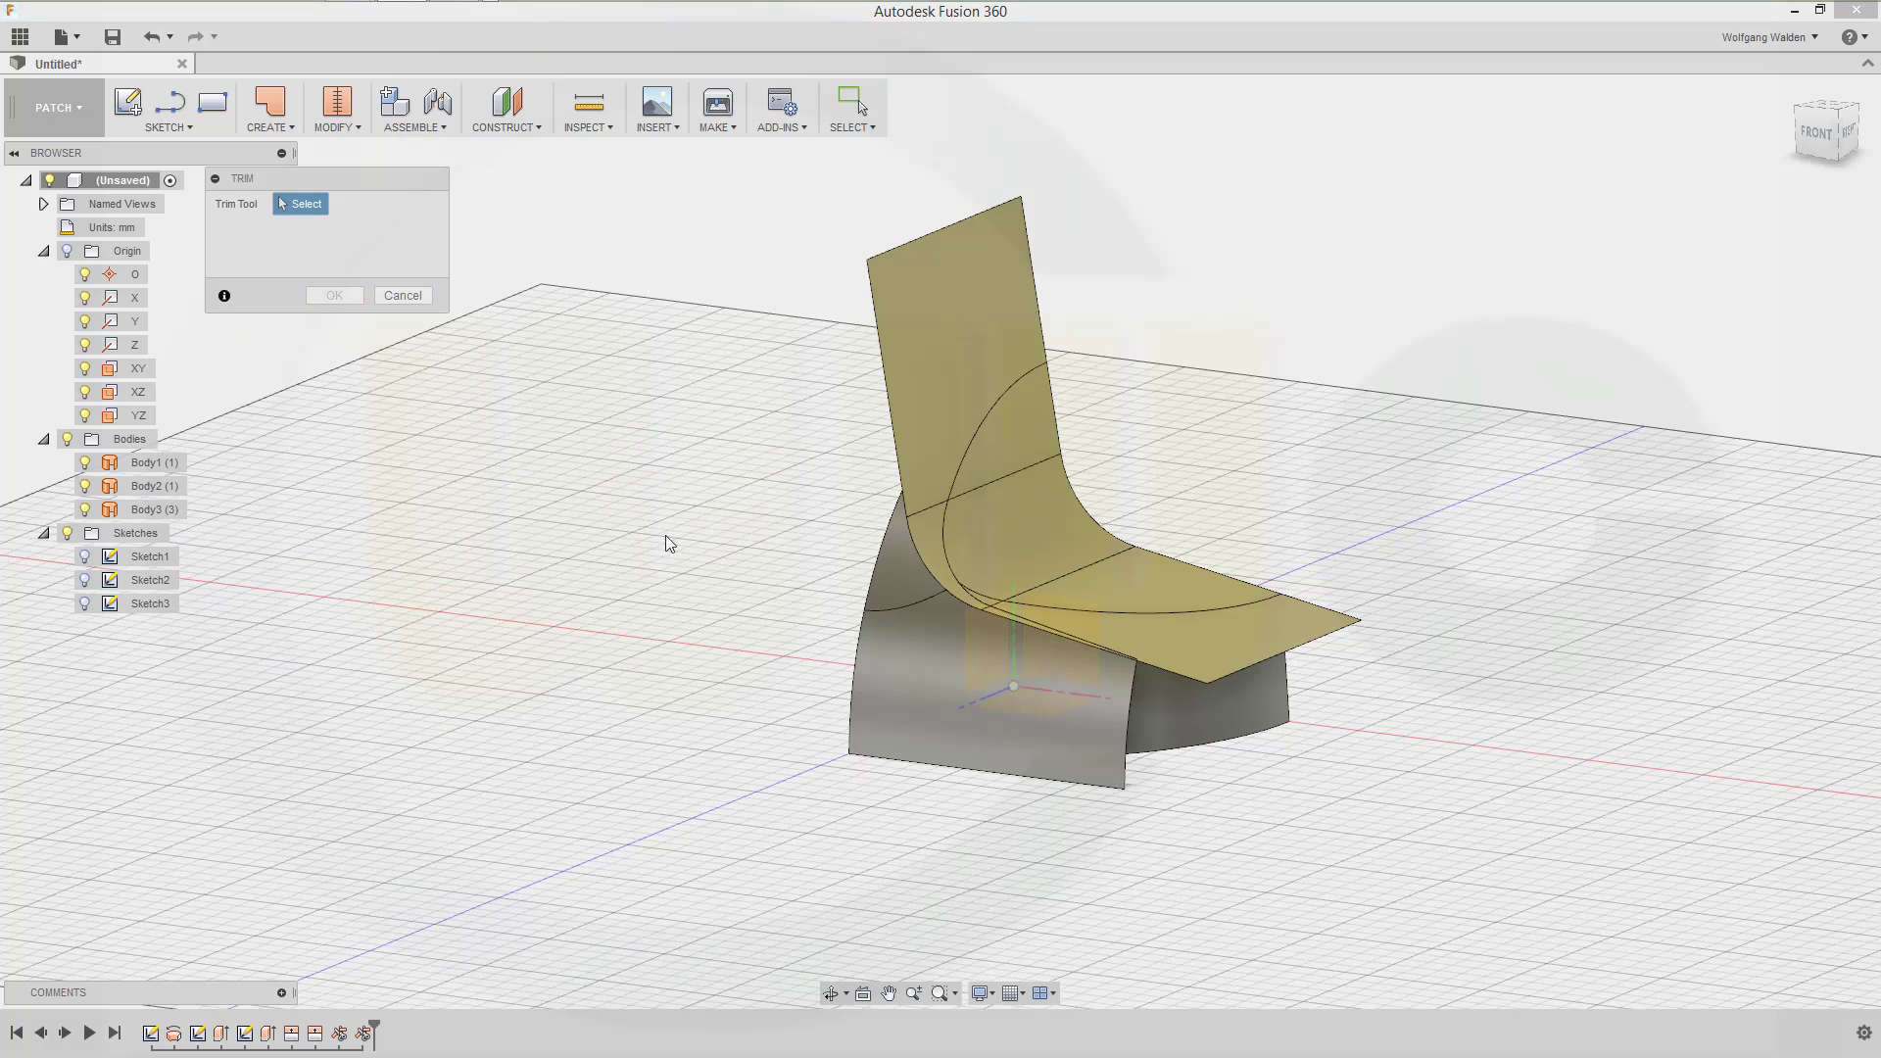
click(1190, 723)
click(1190, 721)
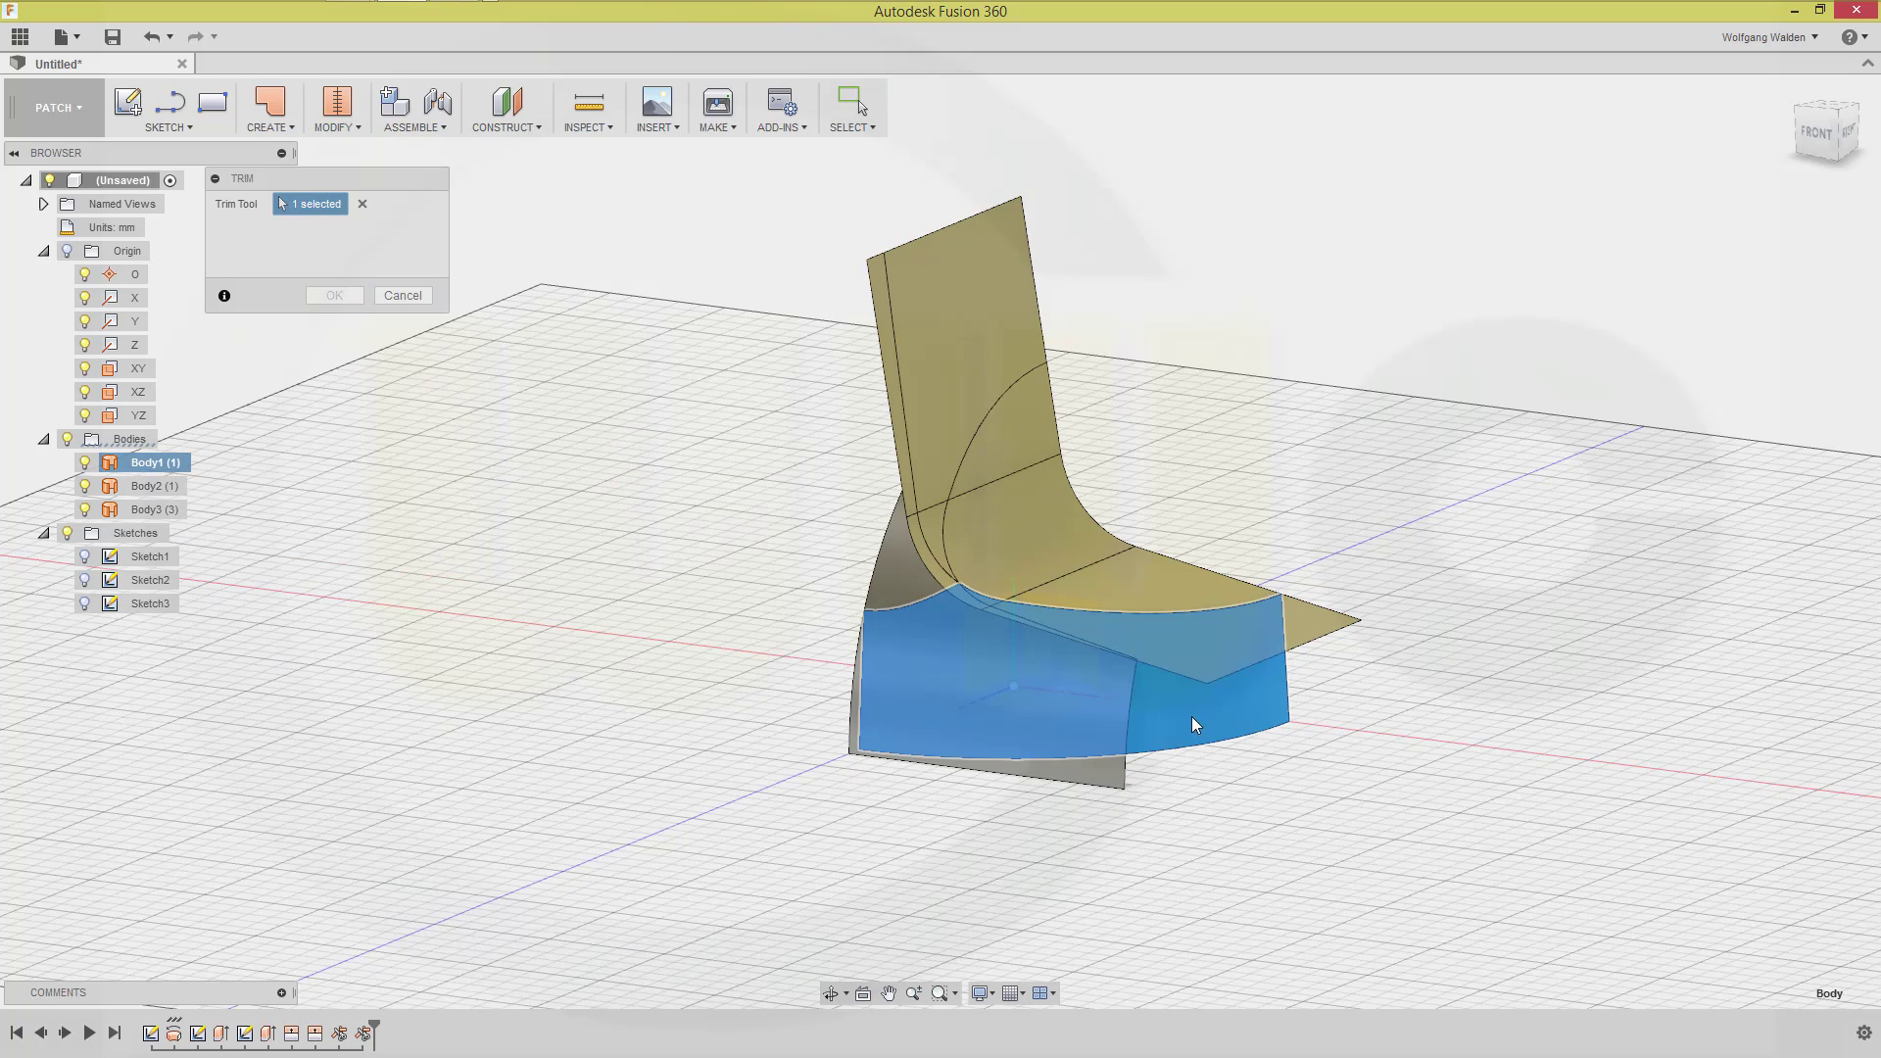
click(1088, 776)
click(1079, 773)
shift+middle_drag(1198, 808, 1104, 797)
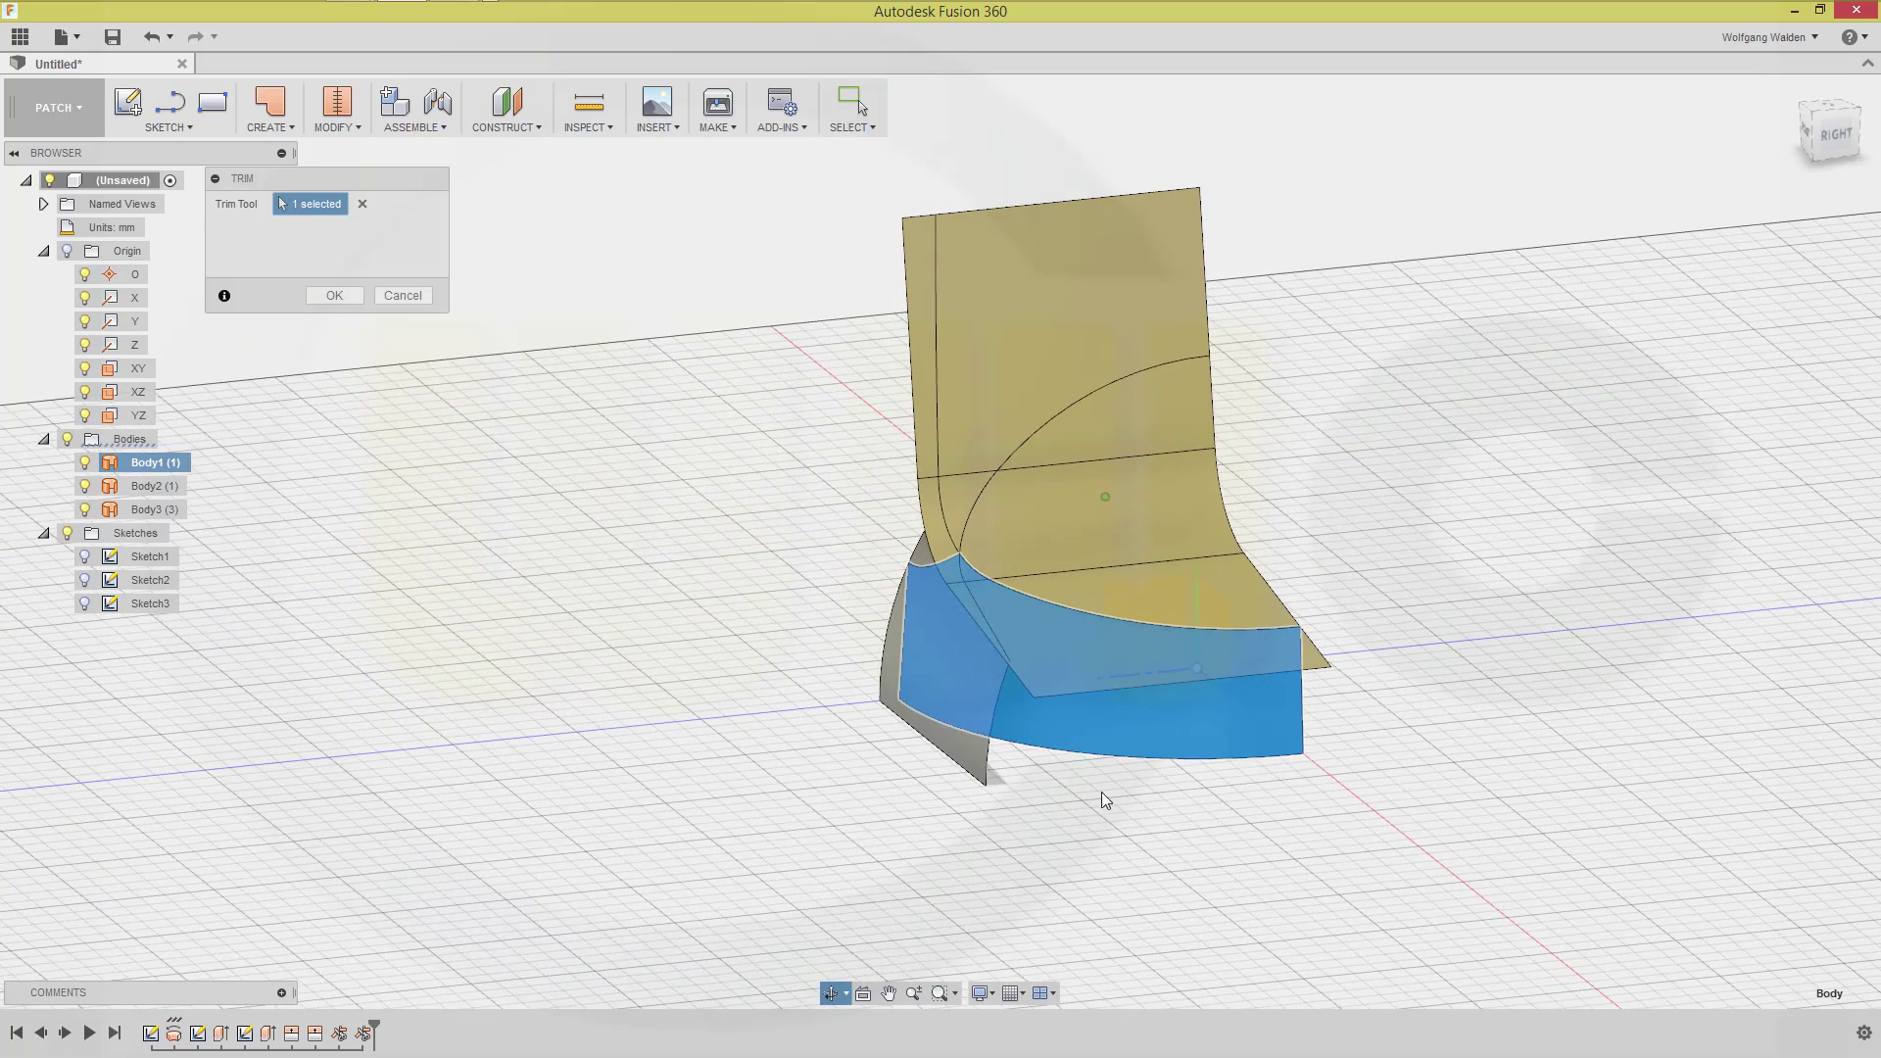
click(892, 645)
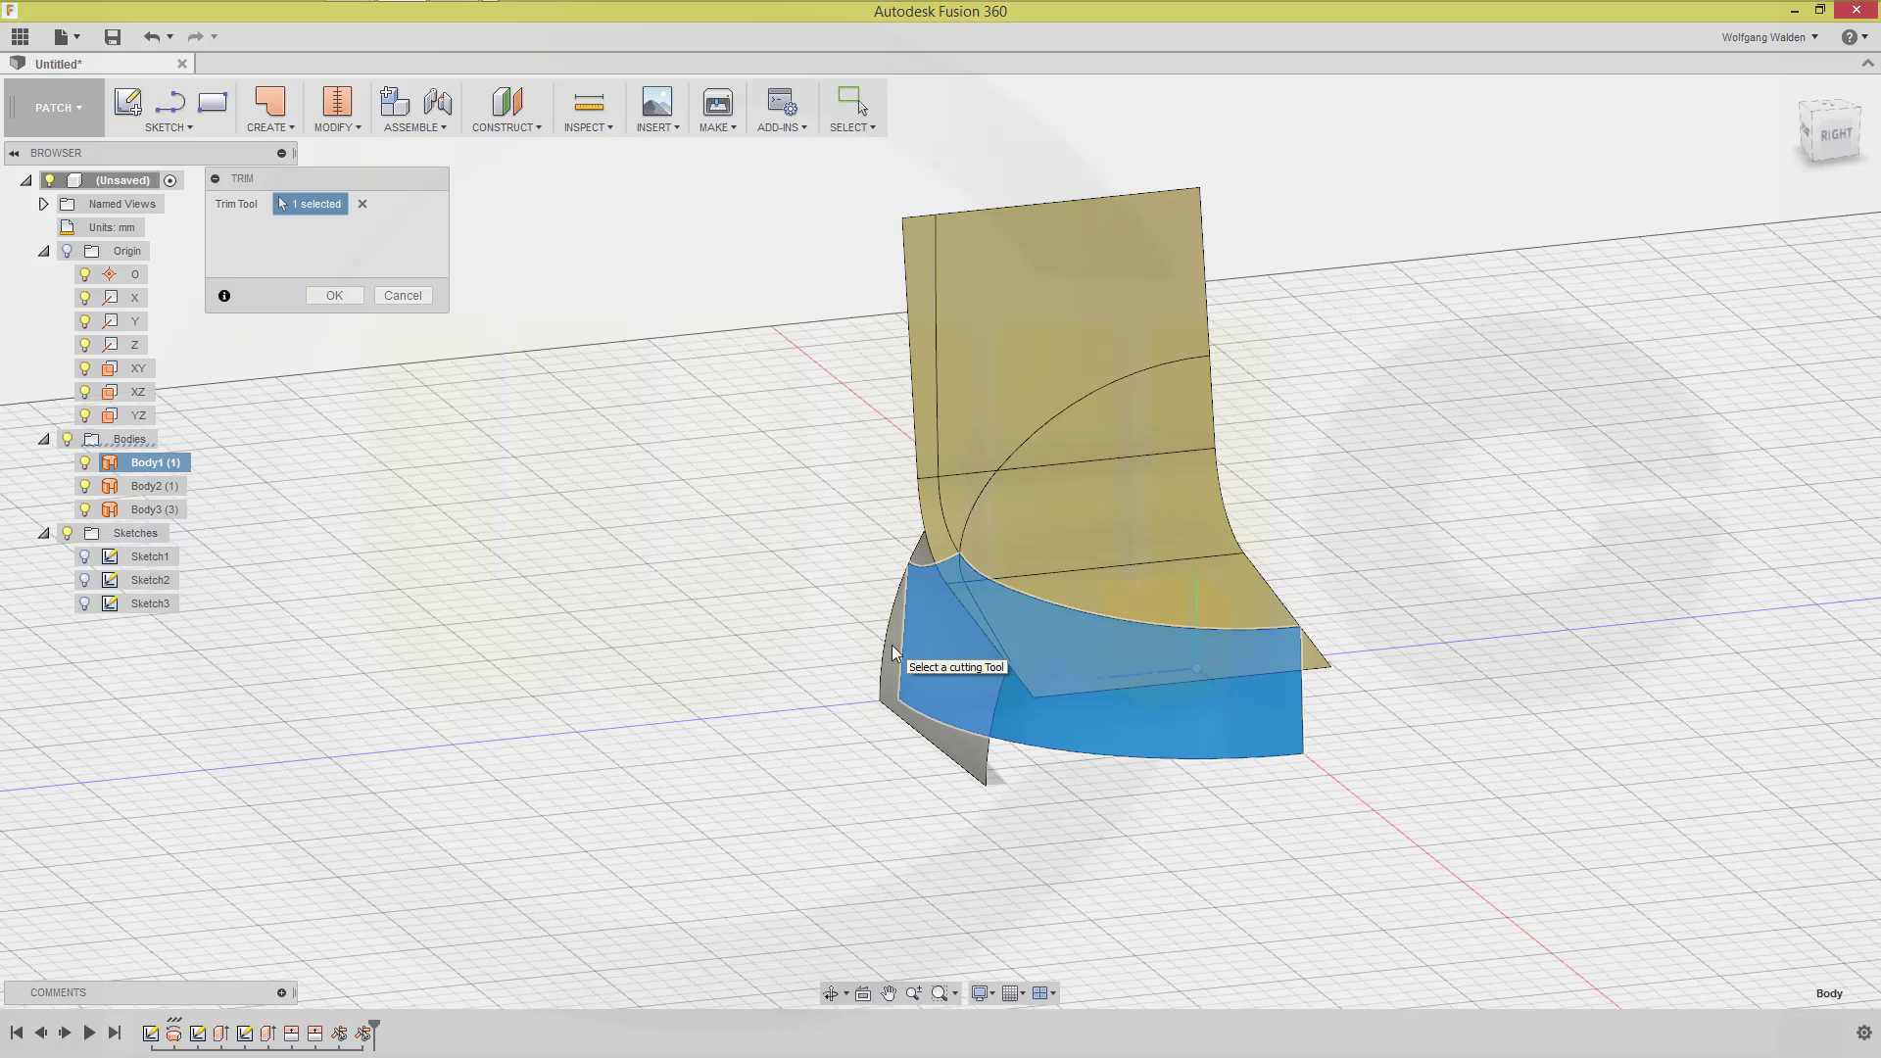
shift+middle_drag(702, 447, 814, 666)
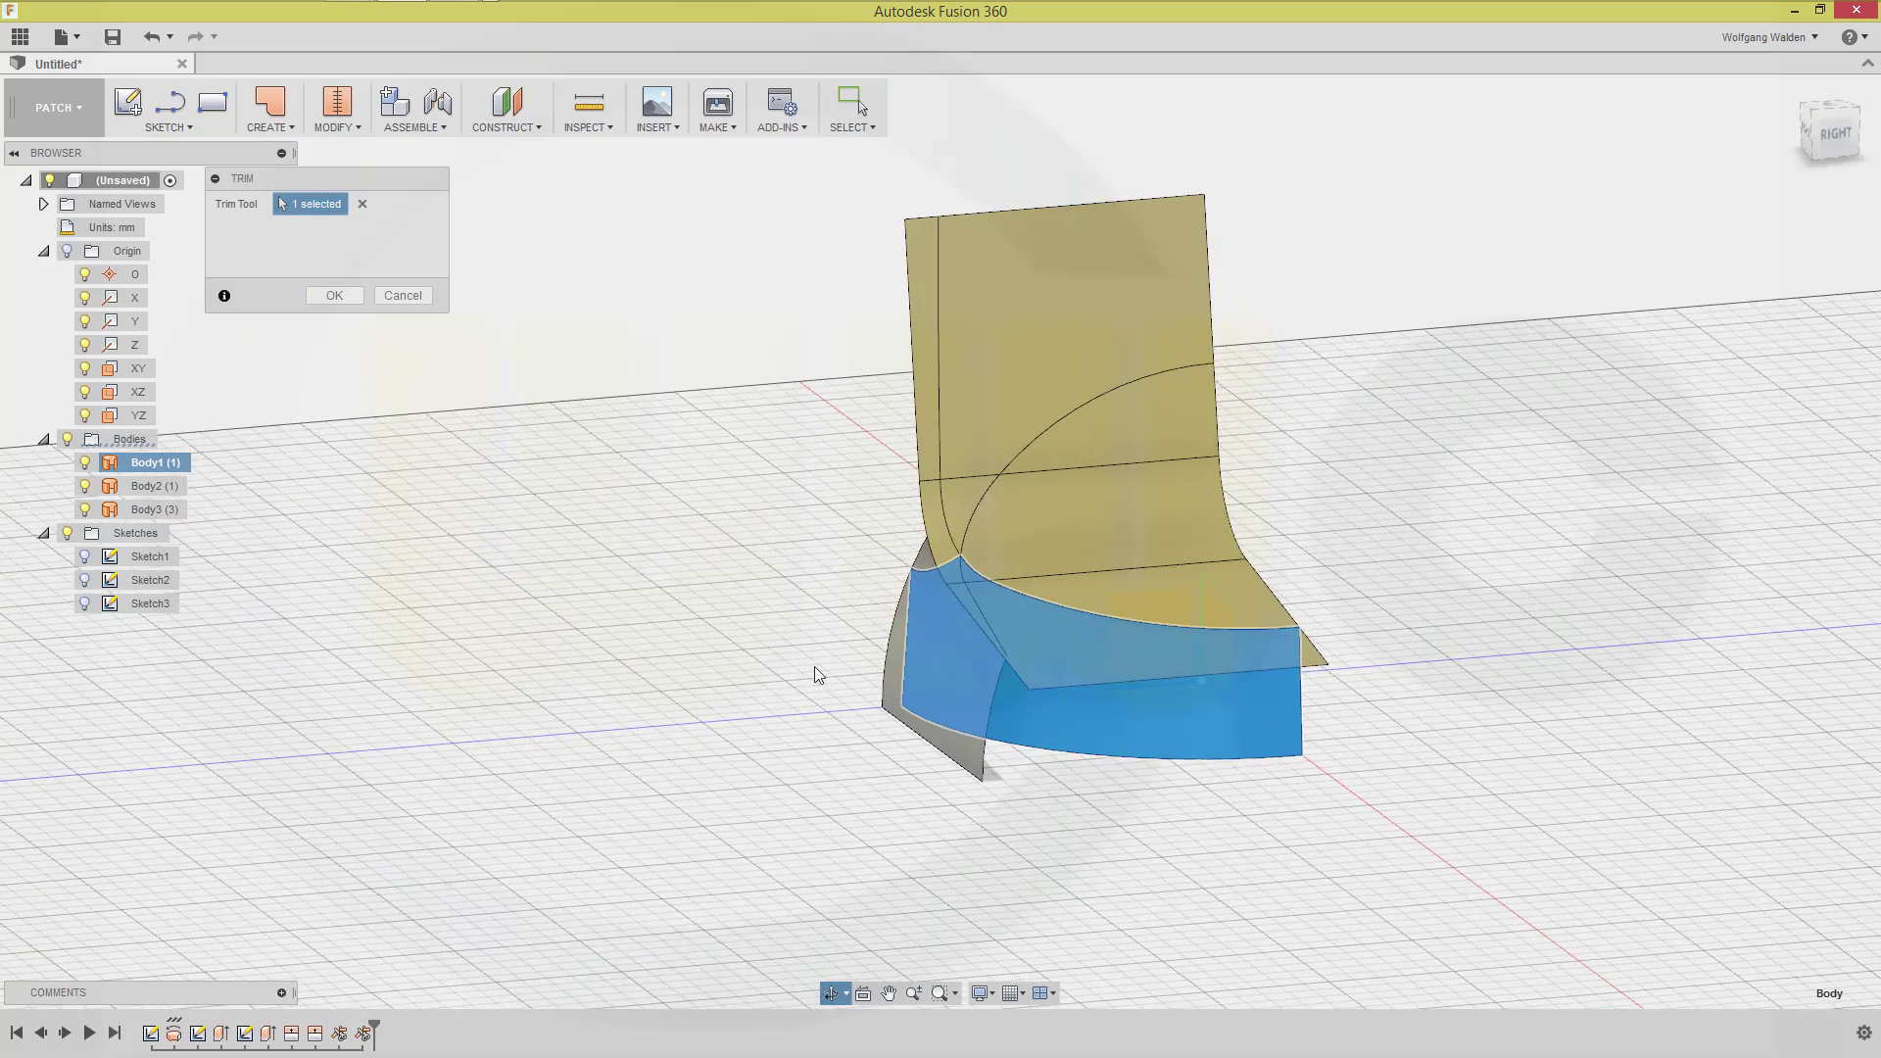
click(960, 751)
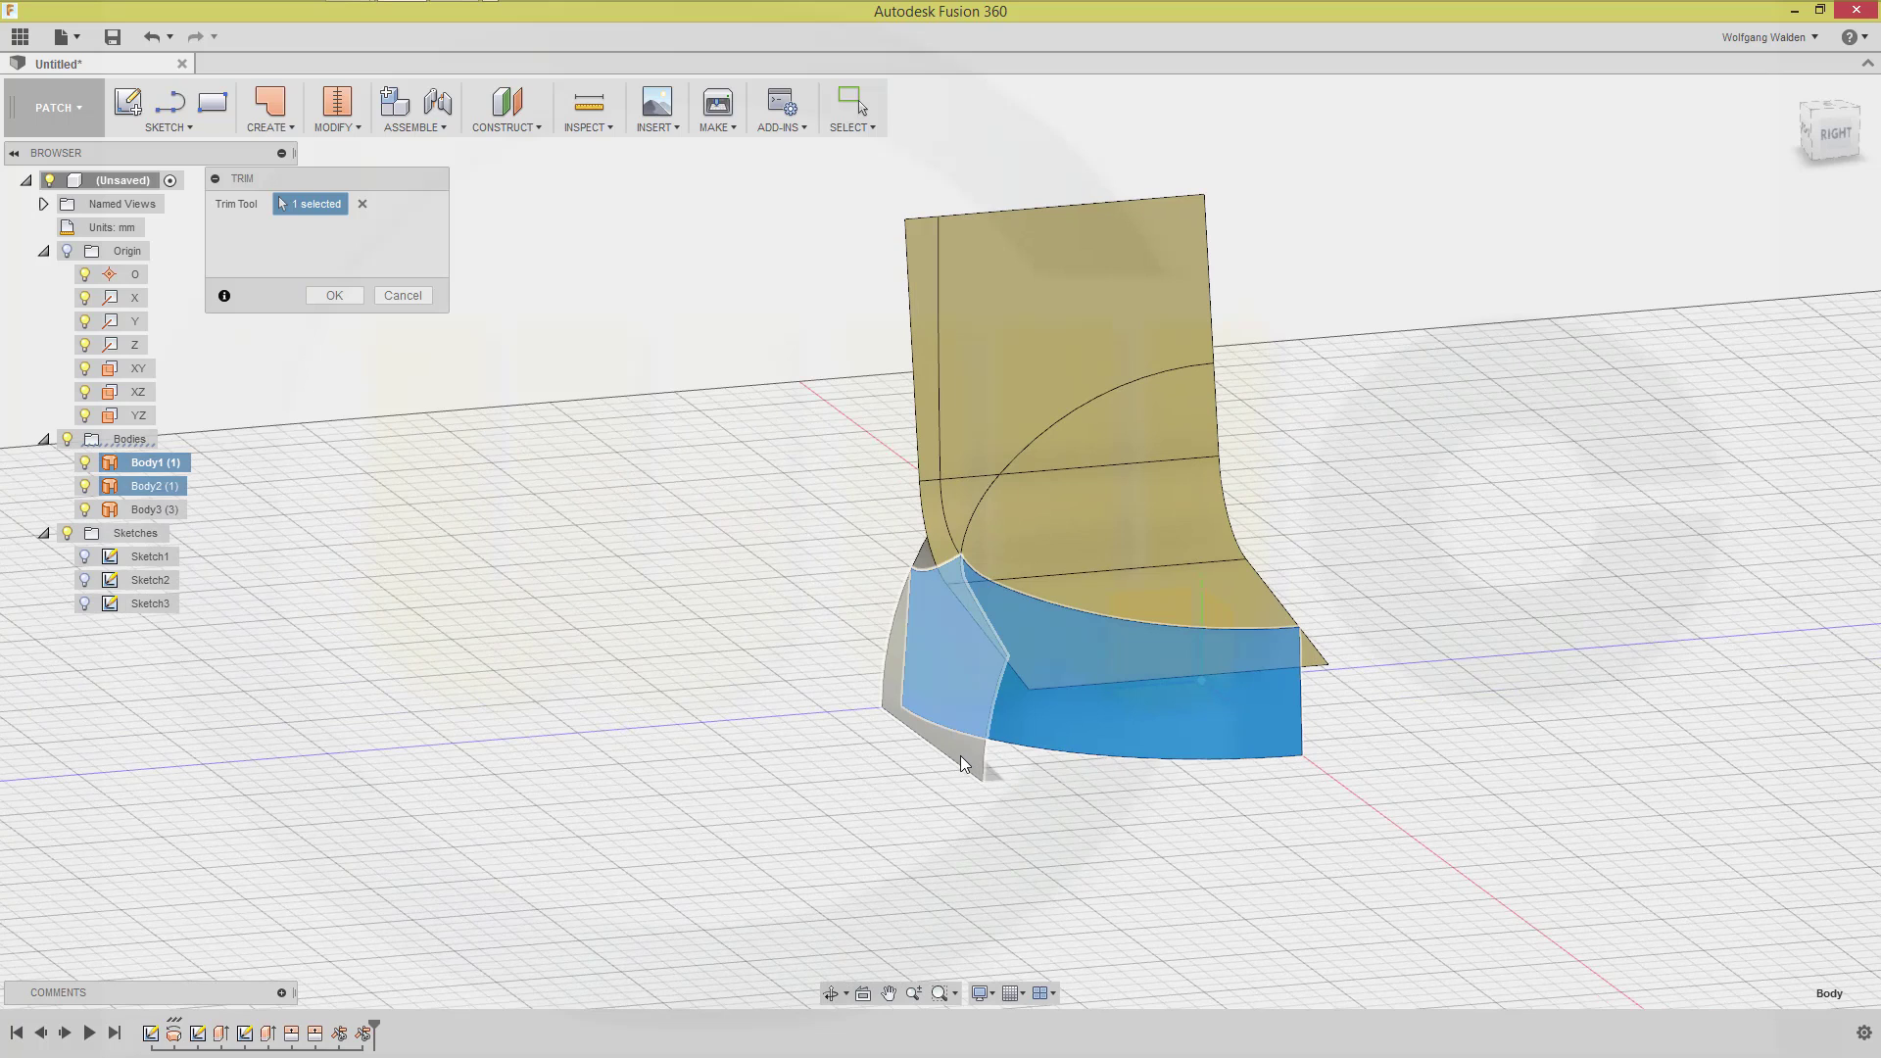
click(335, 295)
shift+middle_drag(769, 499, 819, 487)
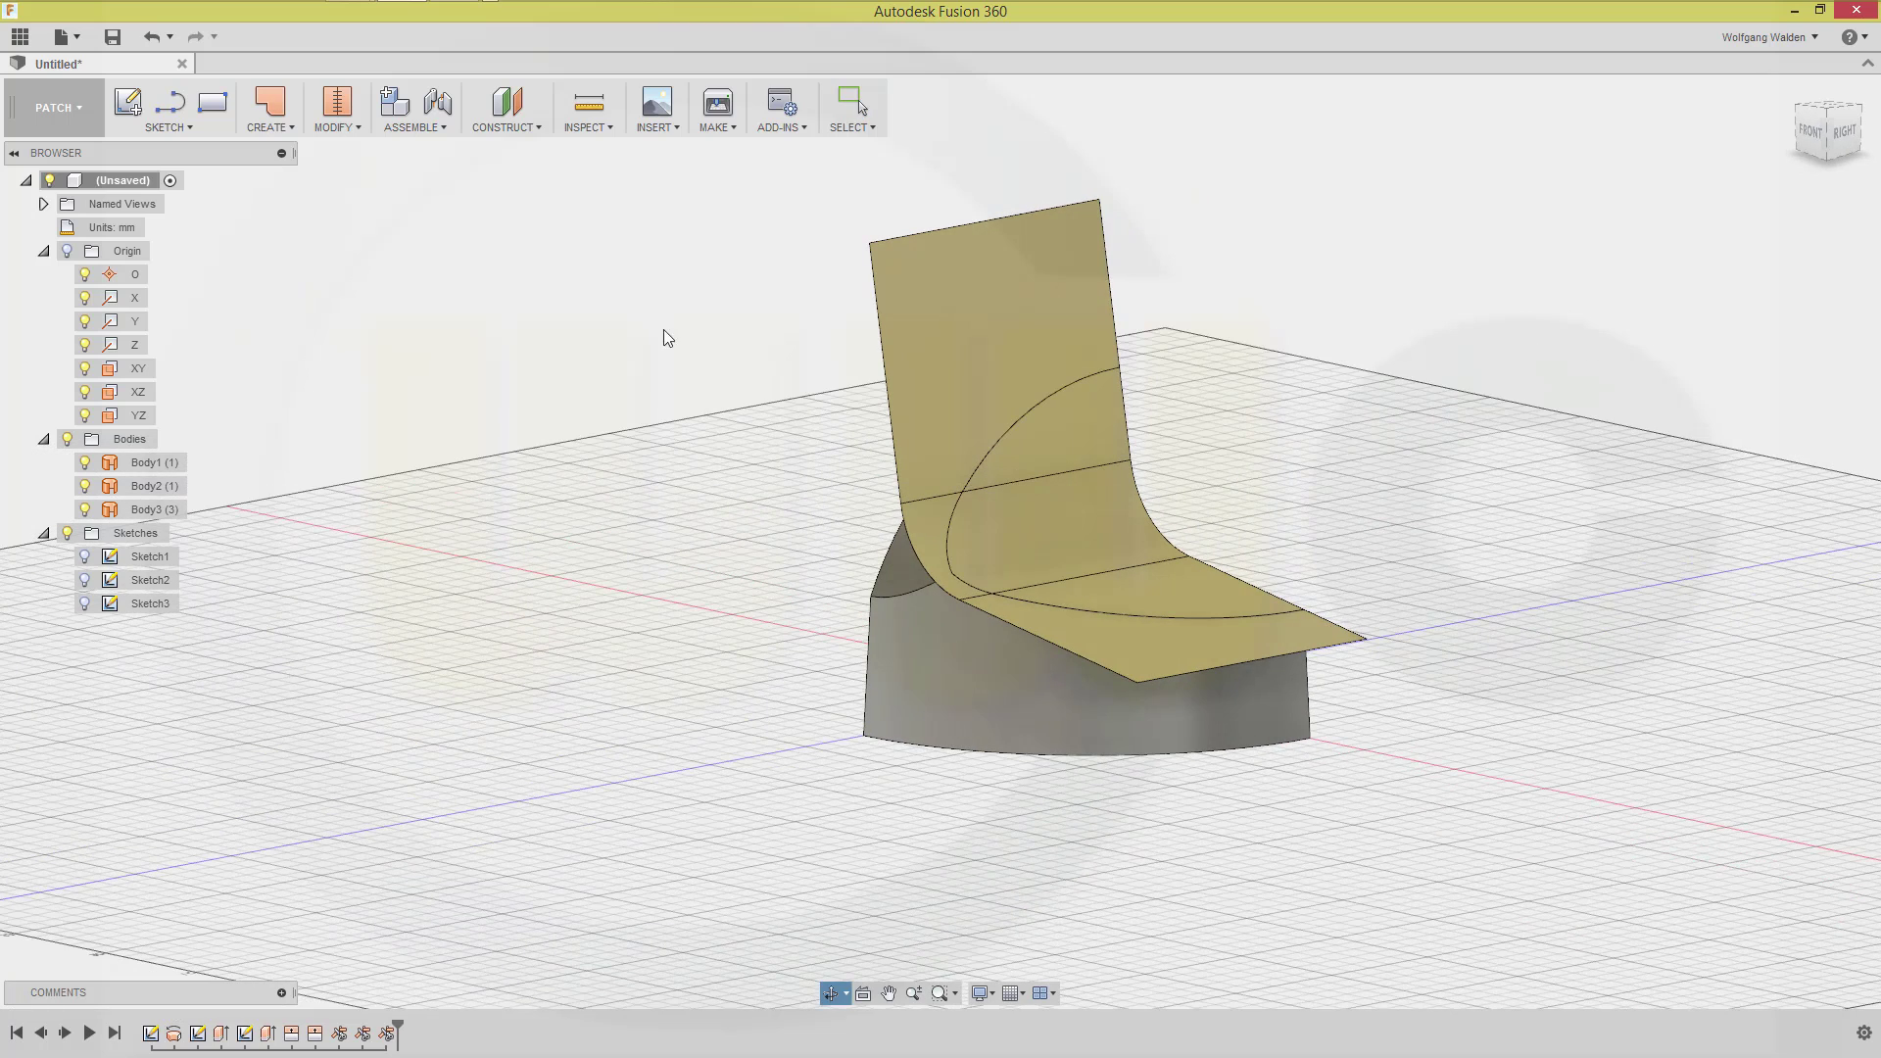
Stitch the two grey surfaces into a single wall body, Body4
key(Escape)
click(337, 104)
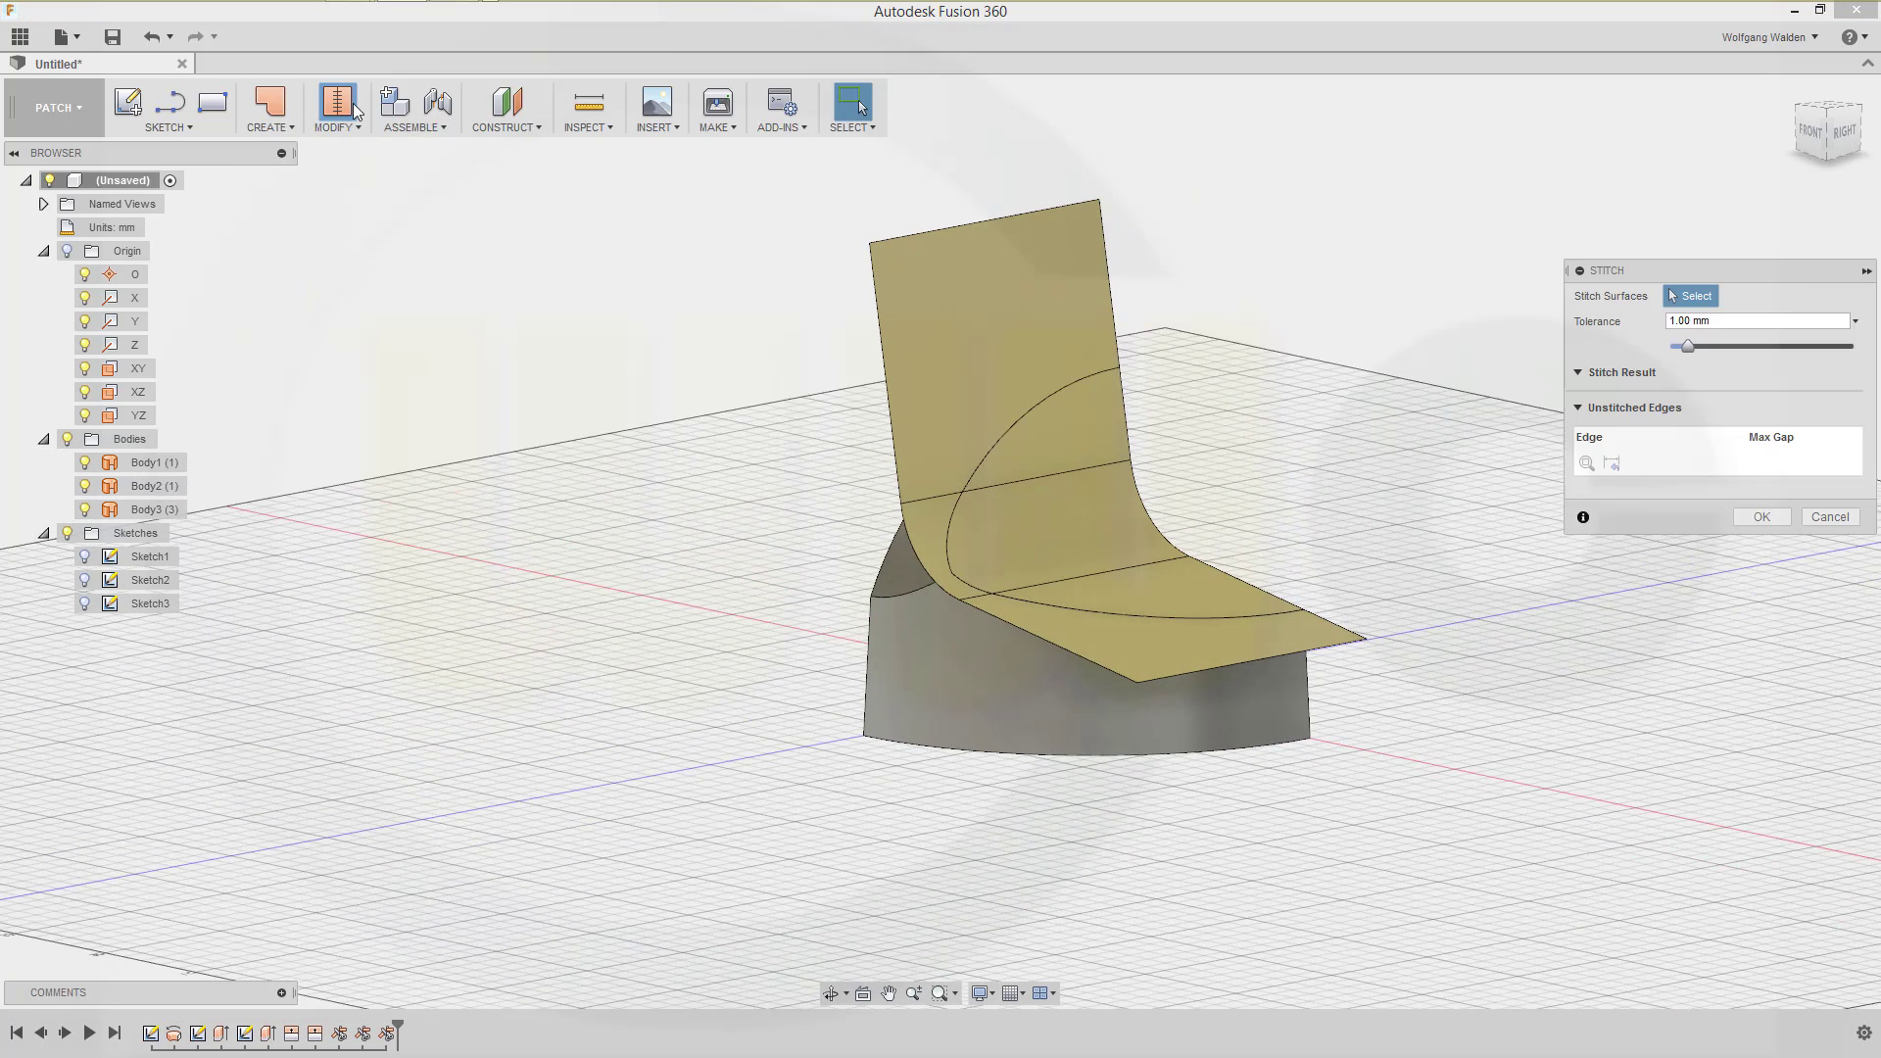
click(880, 643)
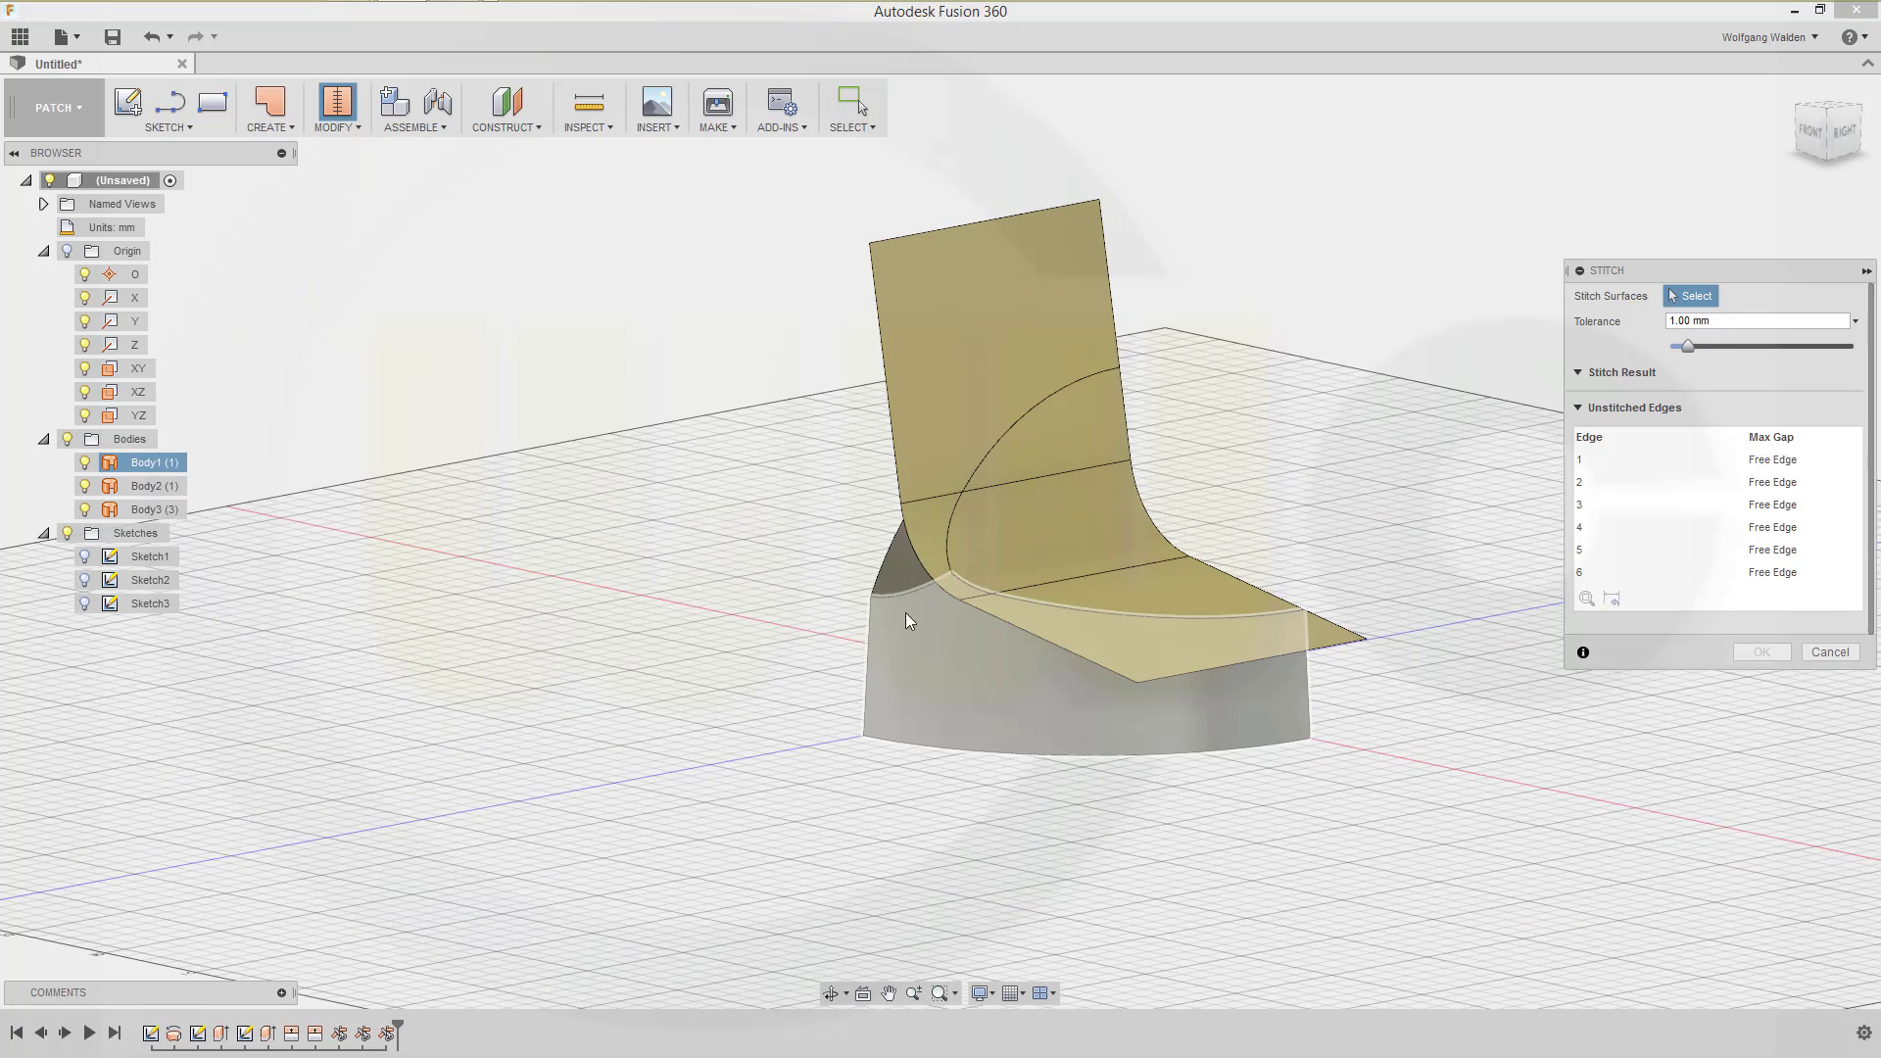
click(896, 564)
click(1762, 771)
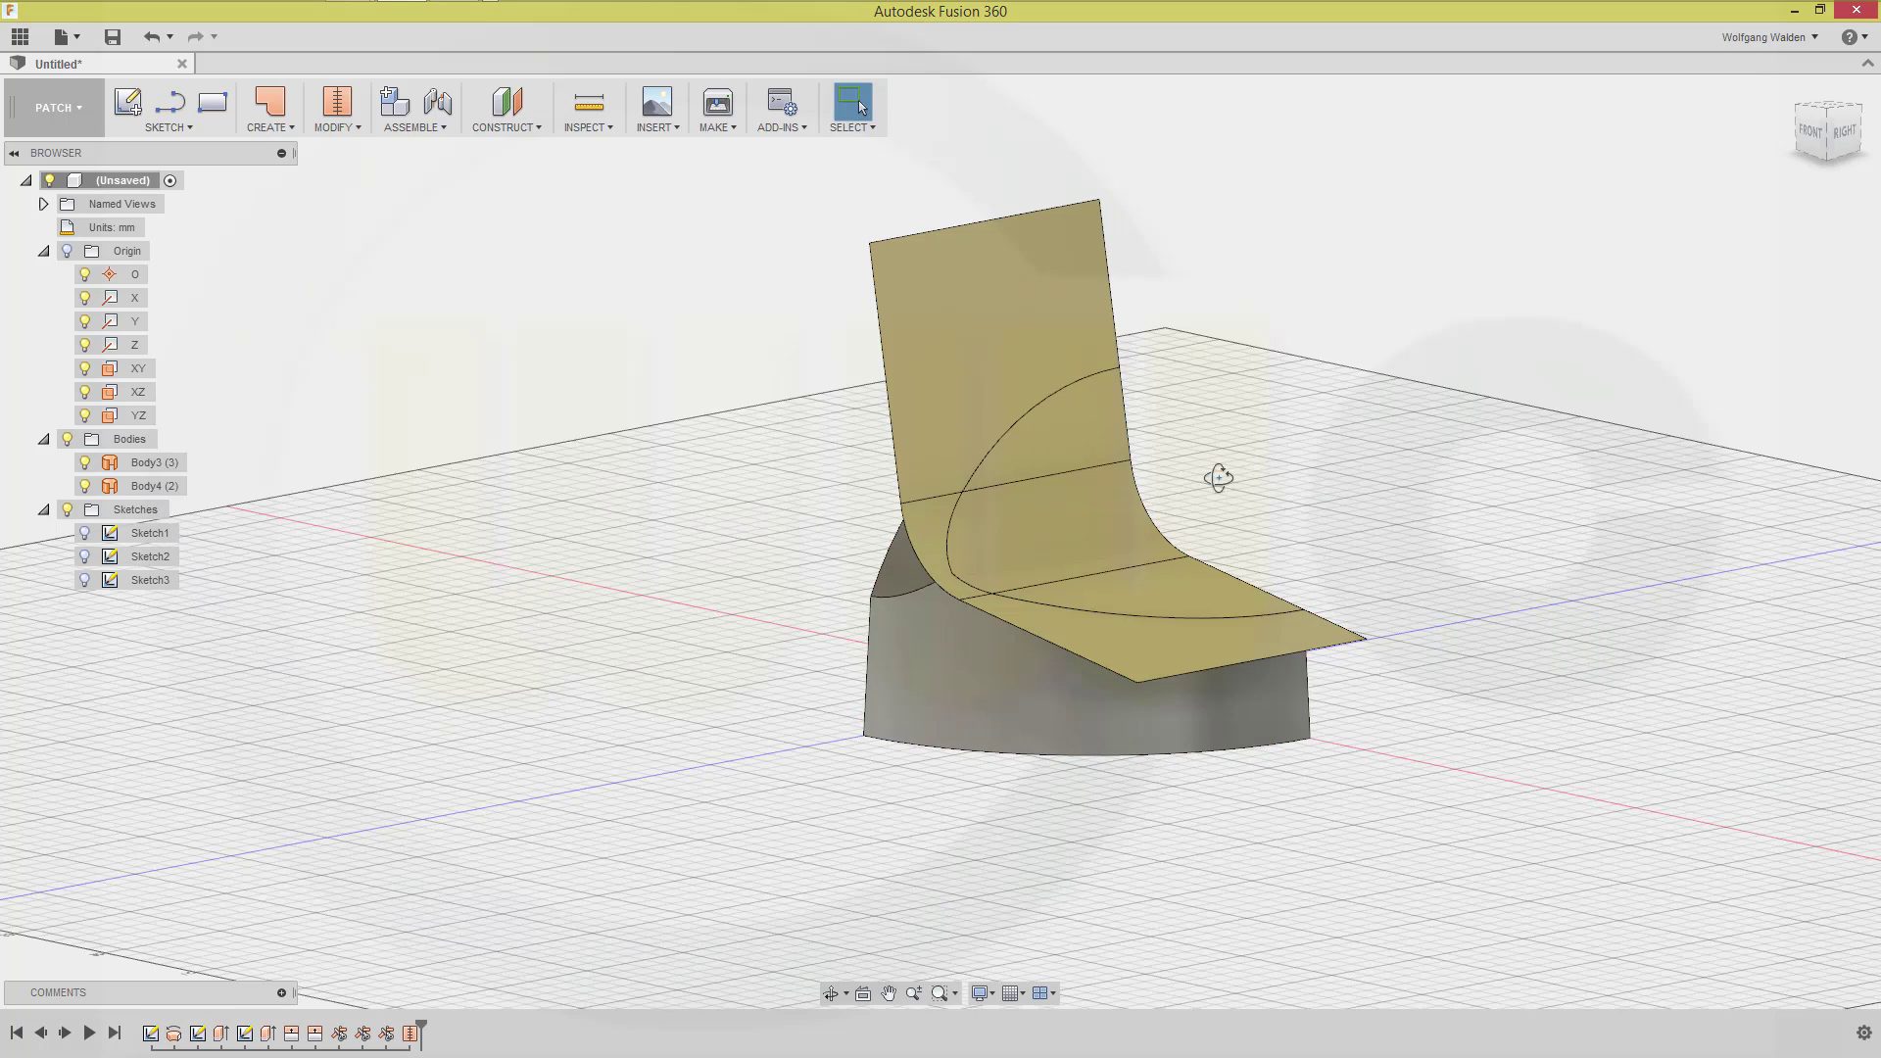
shift+middle_drag(1218, 474, 373, 170)
Trim away the seat surface area above the stitched wall, using the wall as cutter
click(361, 128)
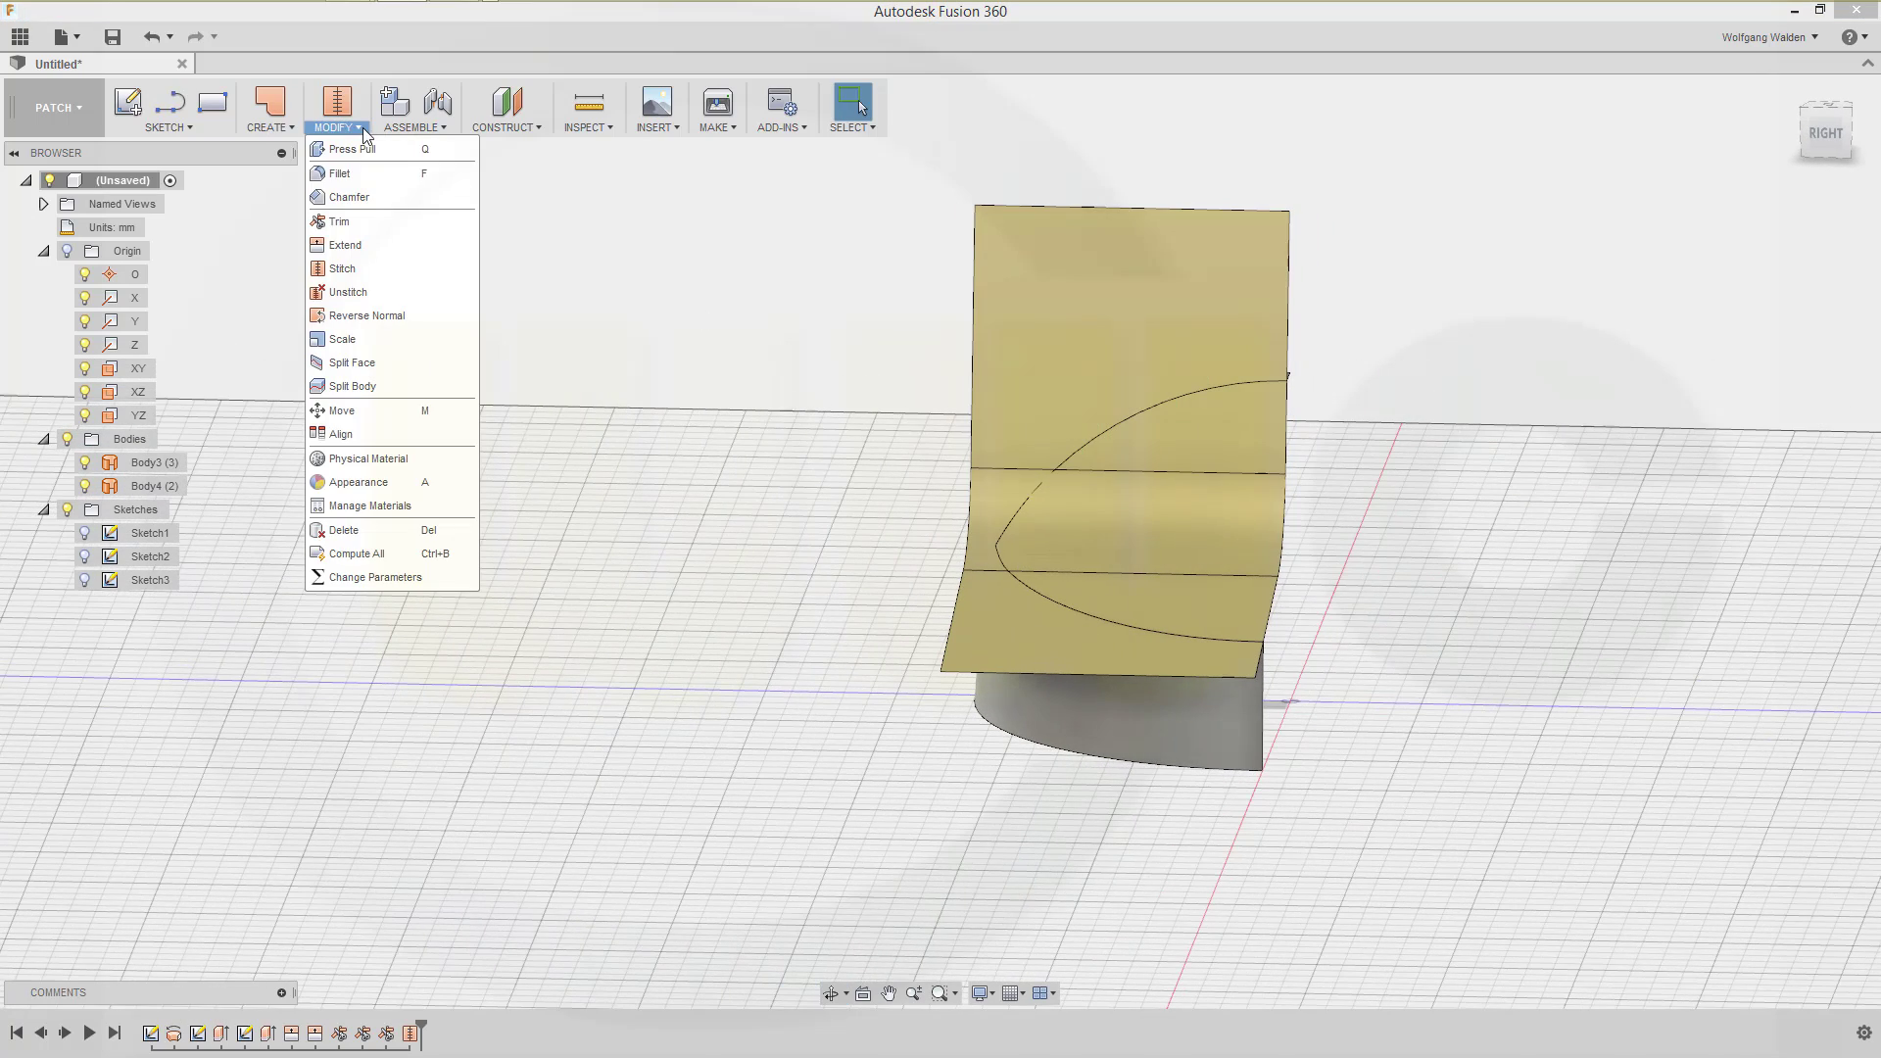
click(343, 223)
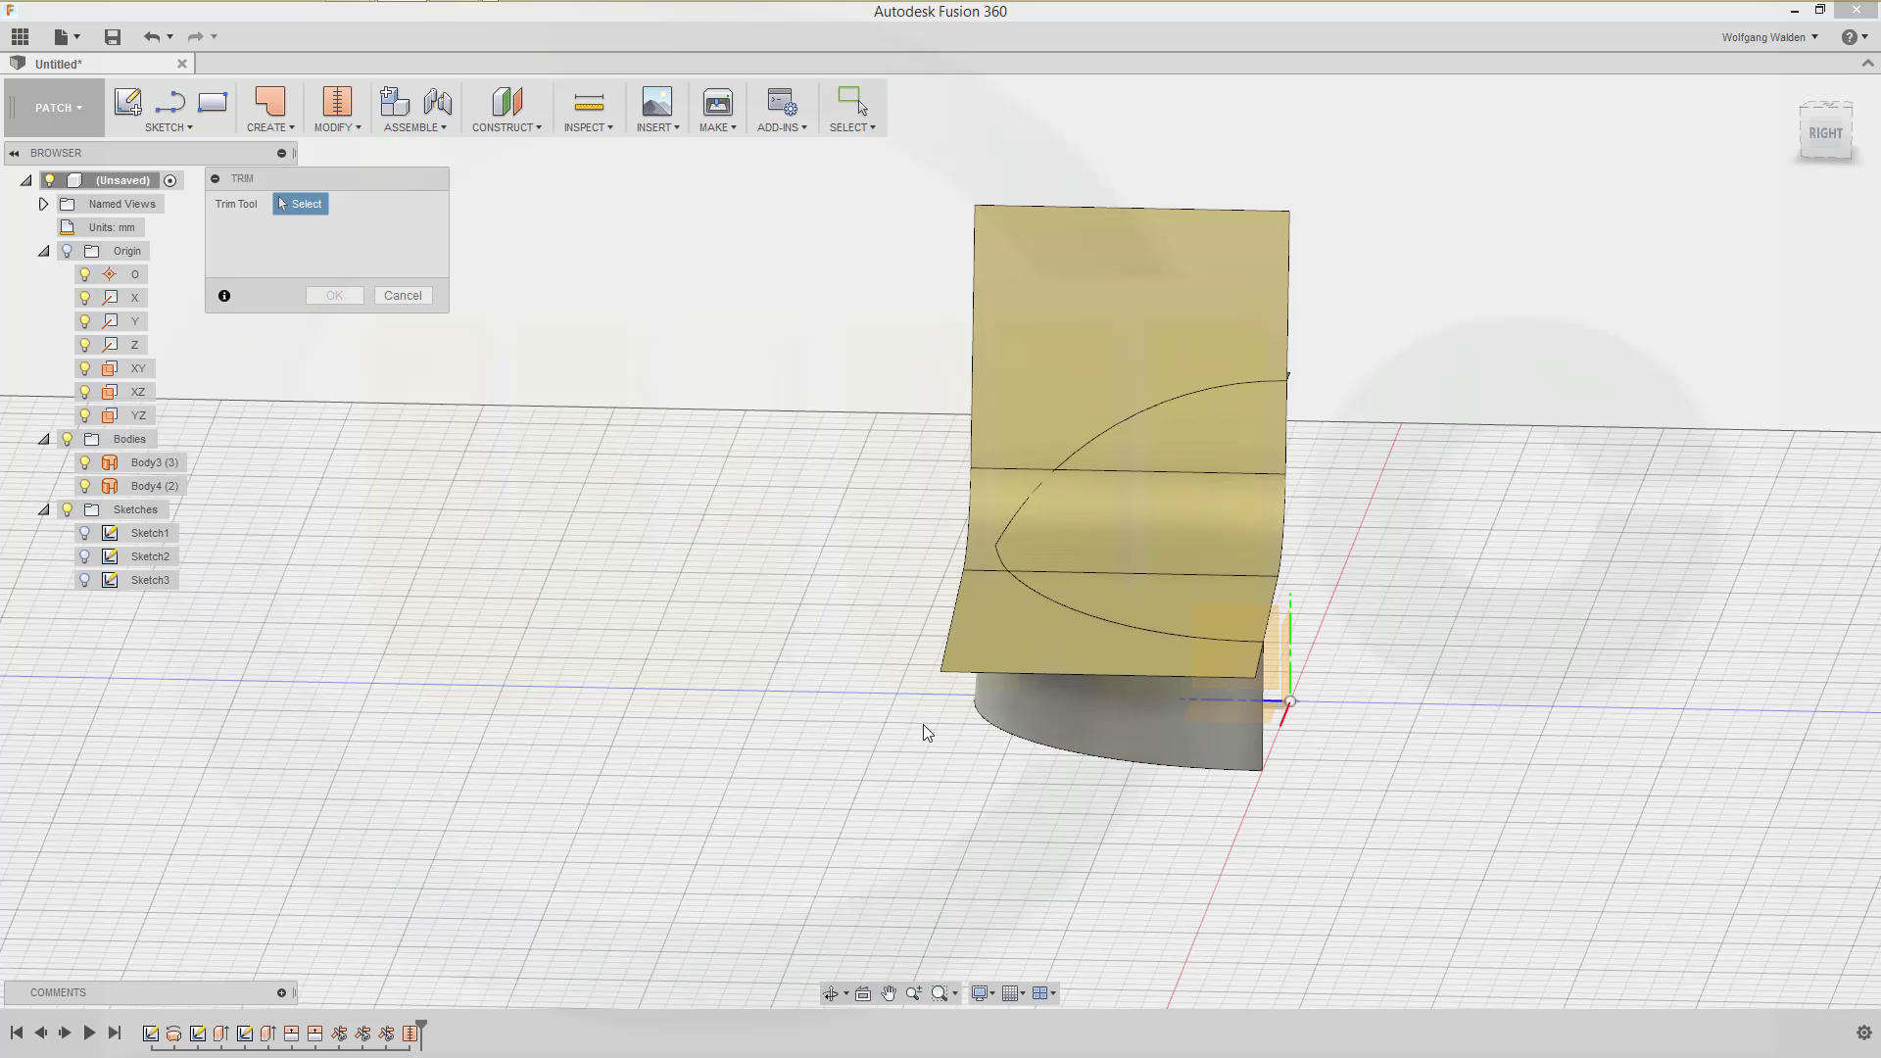
click(1112, 721)
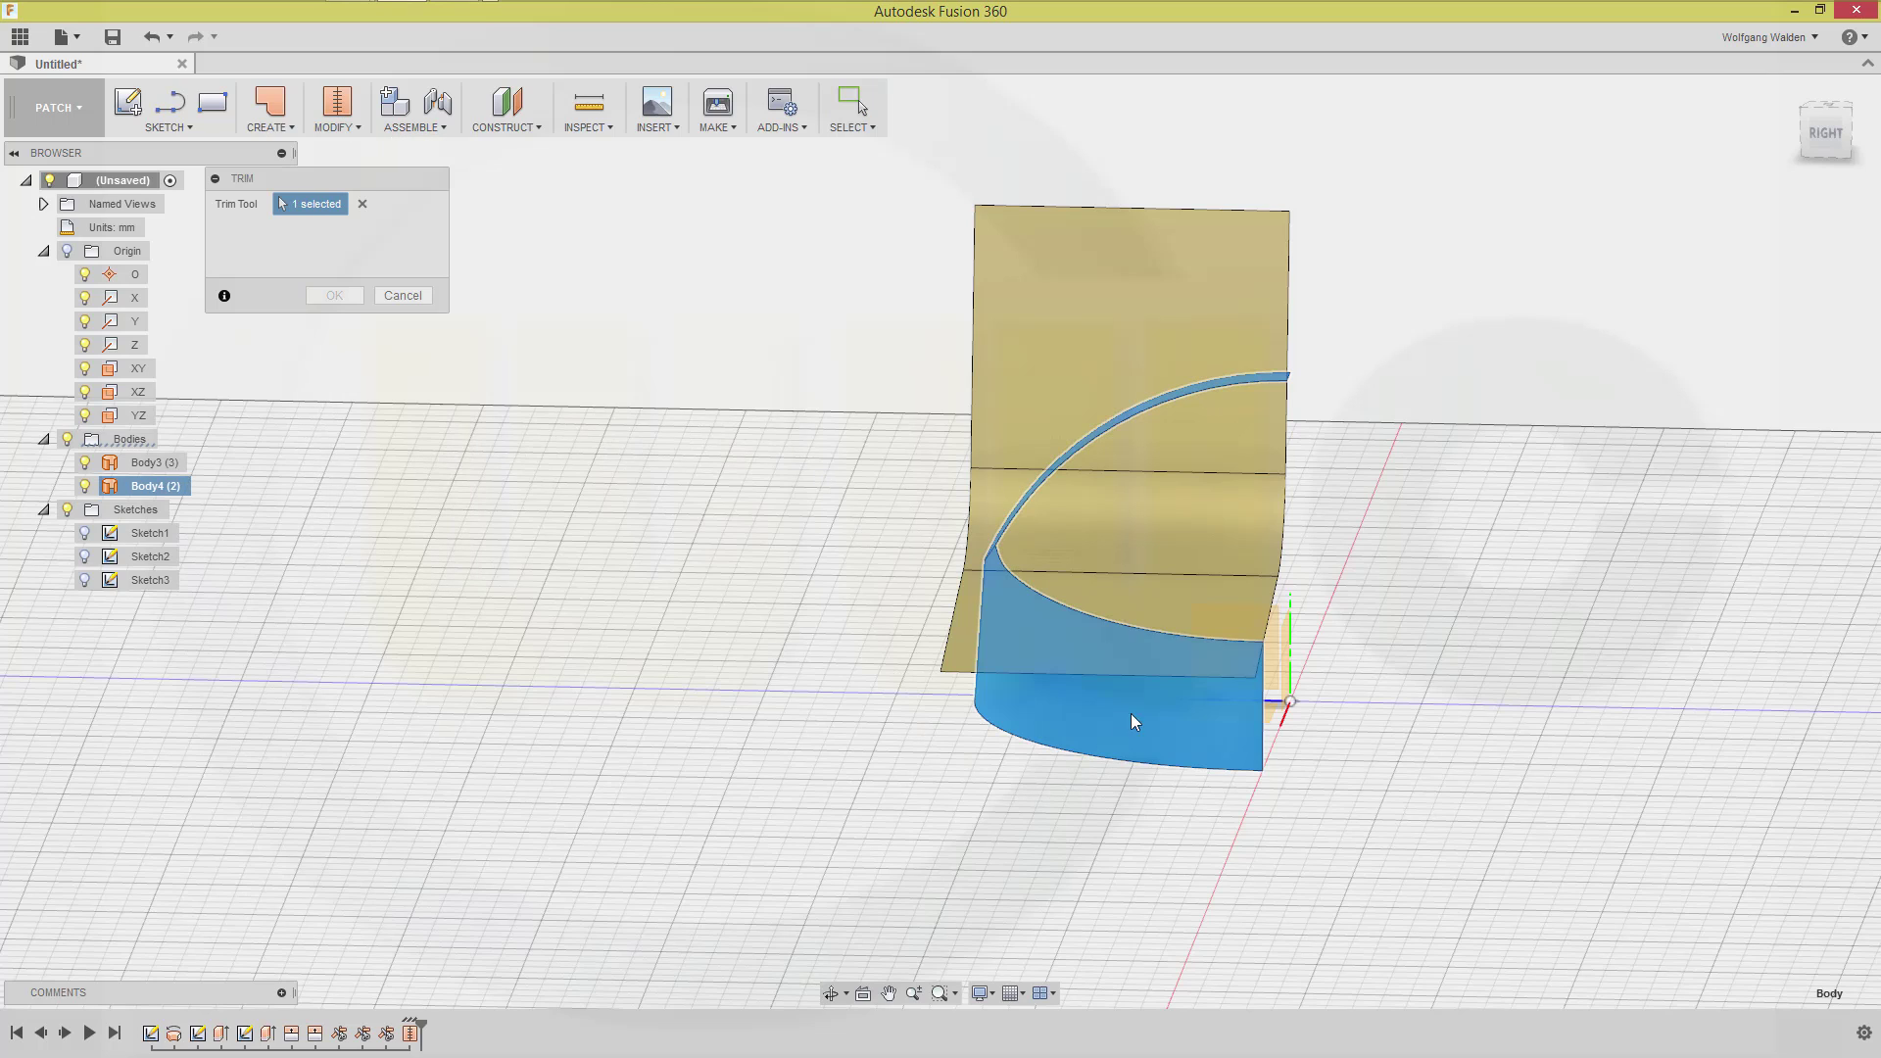
click(1150, 291)
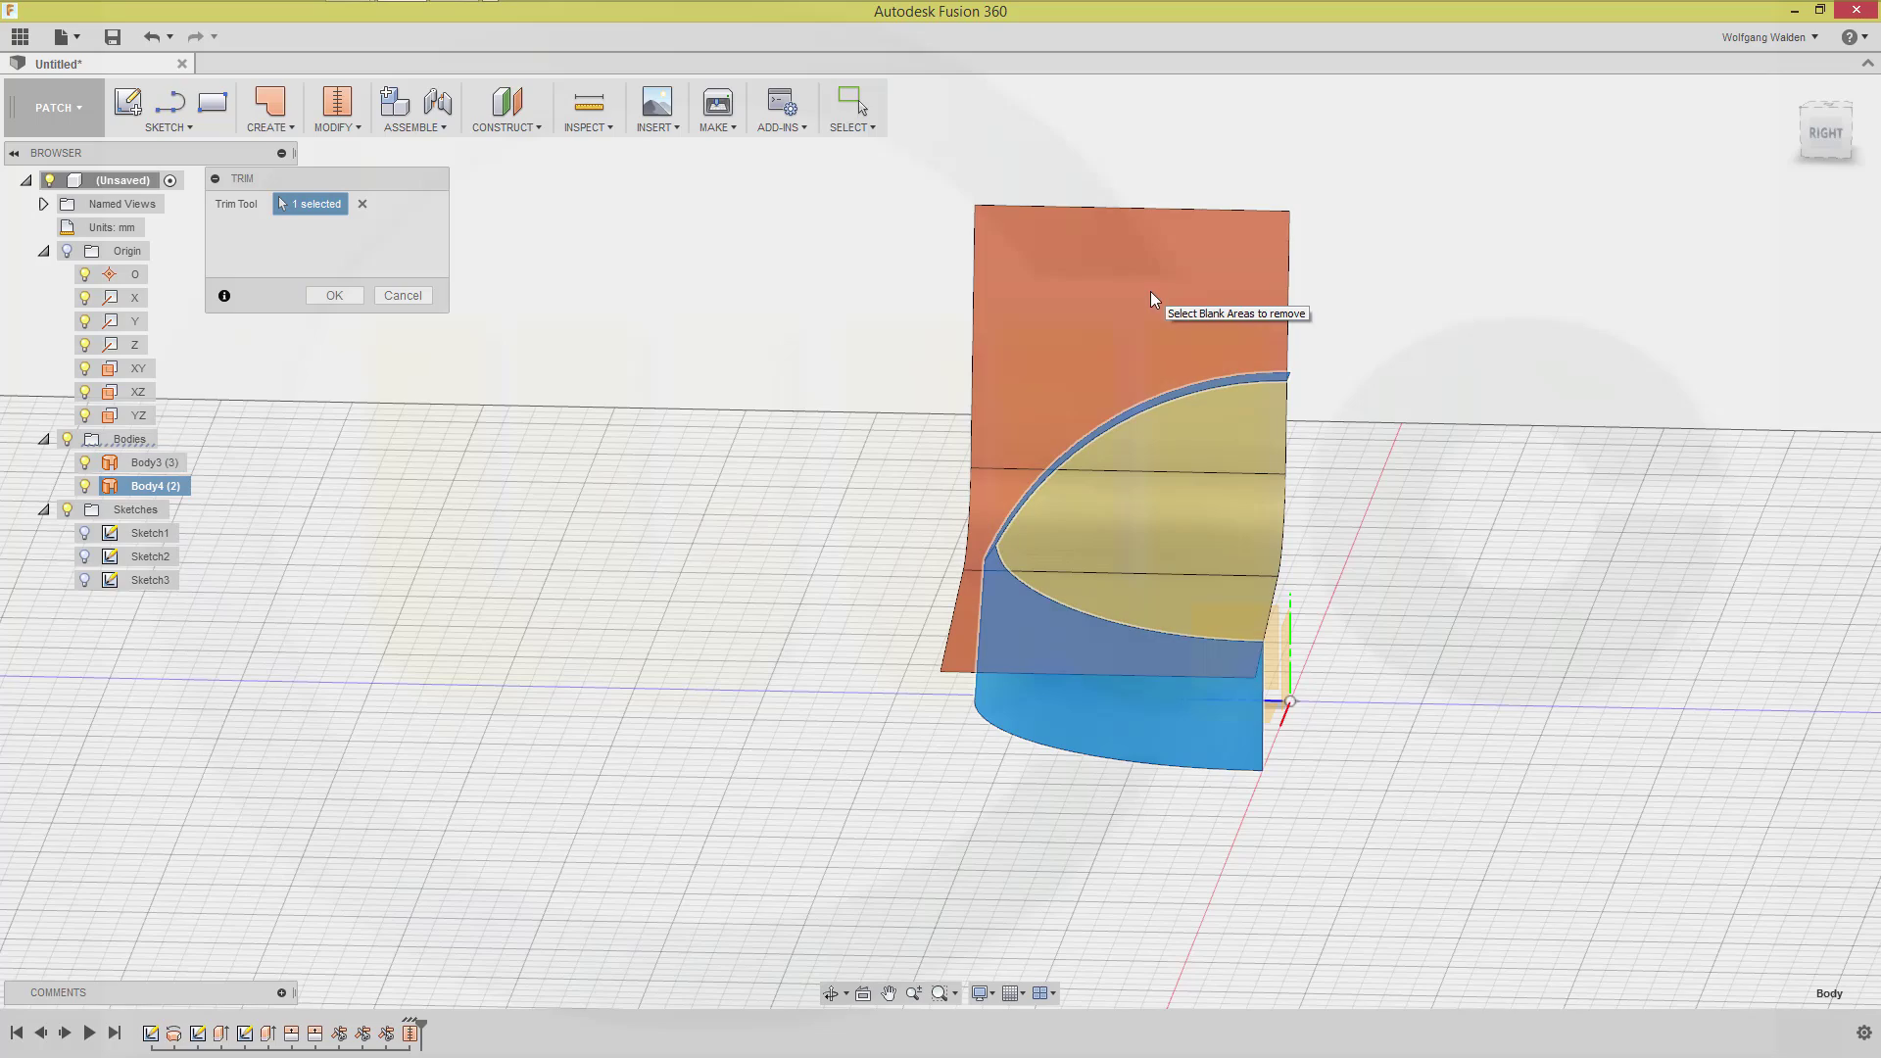
click(333, 296)
shift+middle_drag(706, 554, 823, 579)
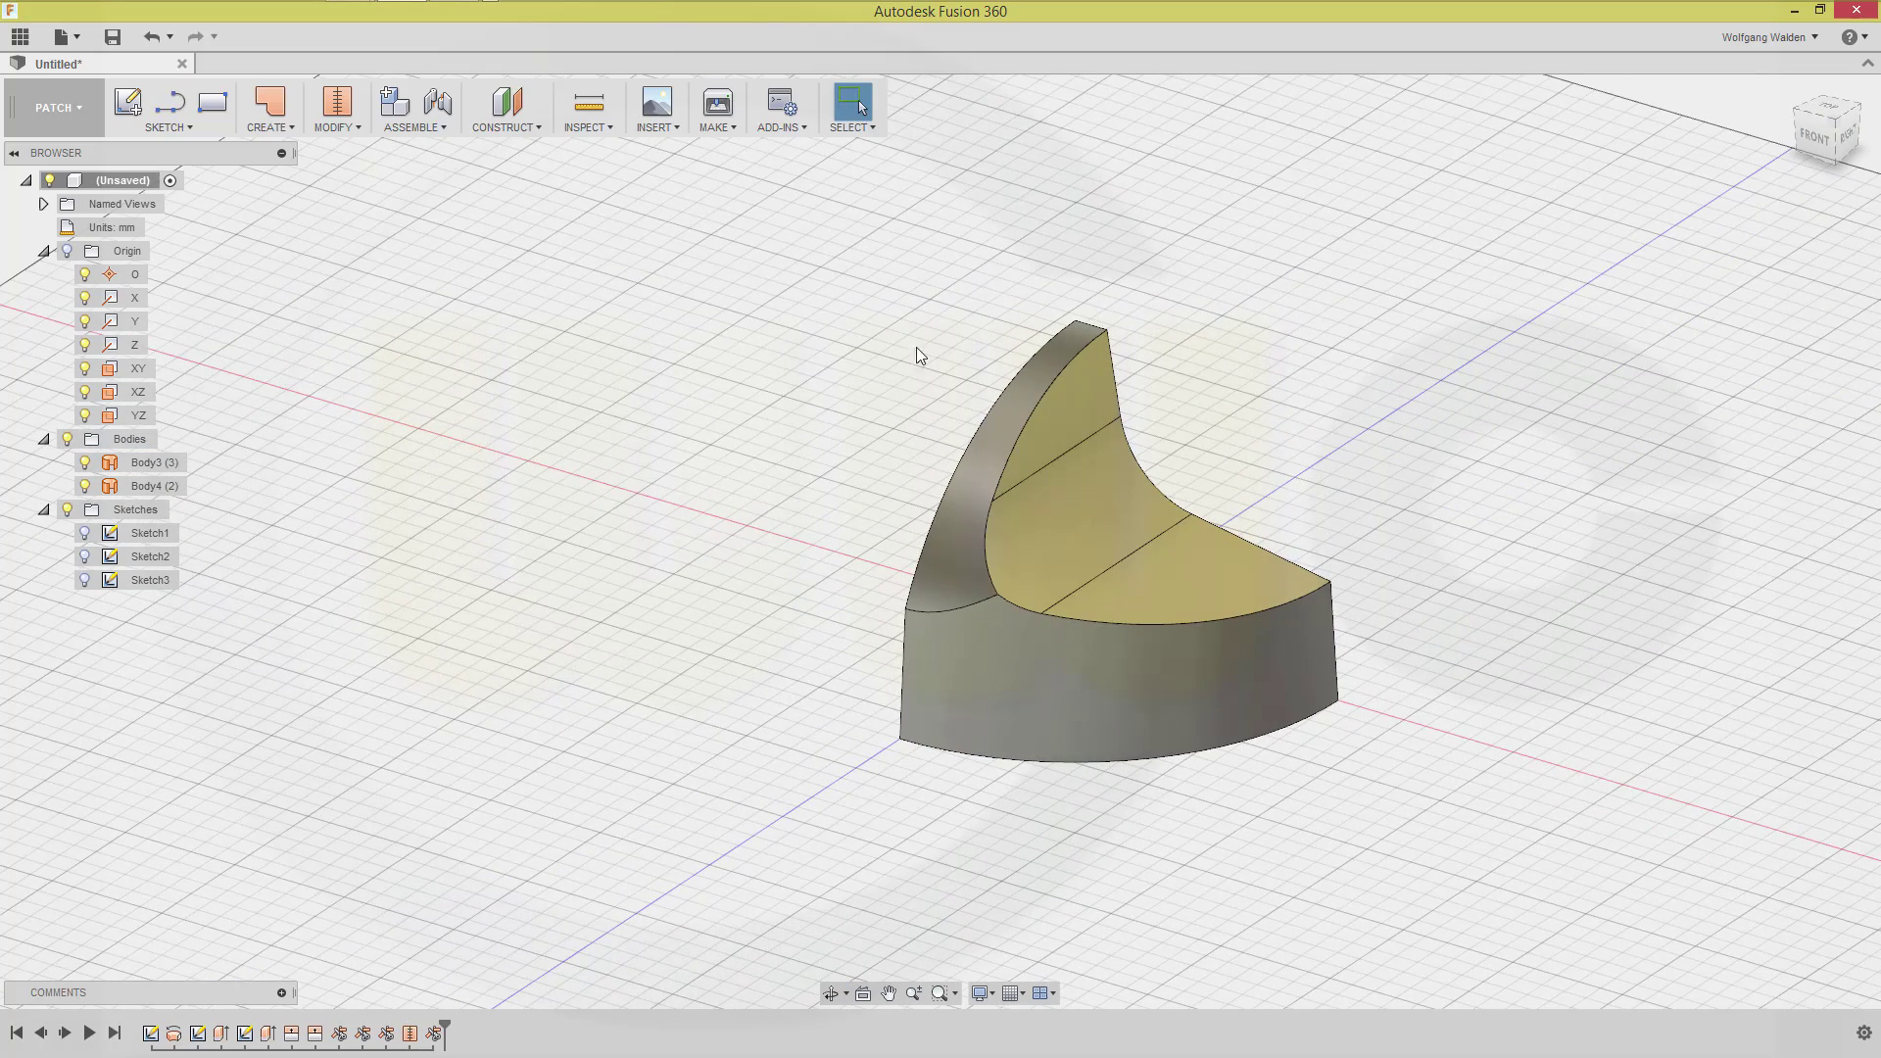
Stitch the curved wall and the yellow seat surface (Body3, Body4) into one body, Body5
click(333, 116)
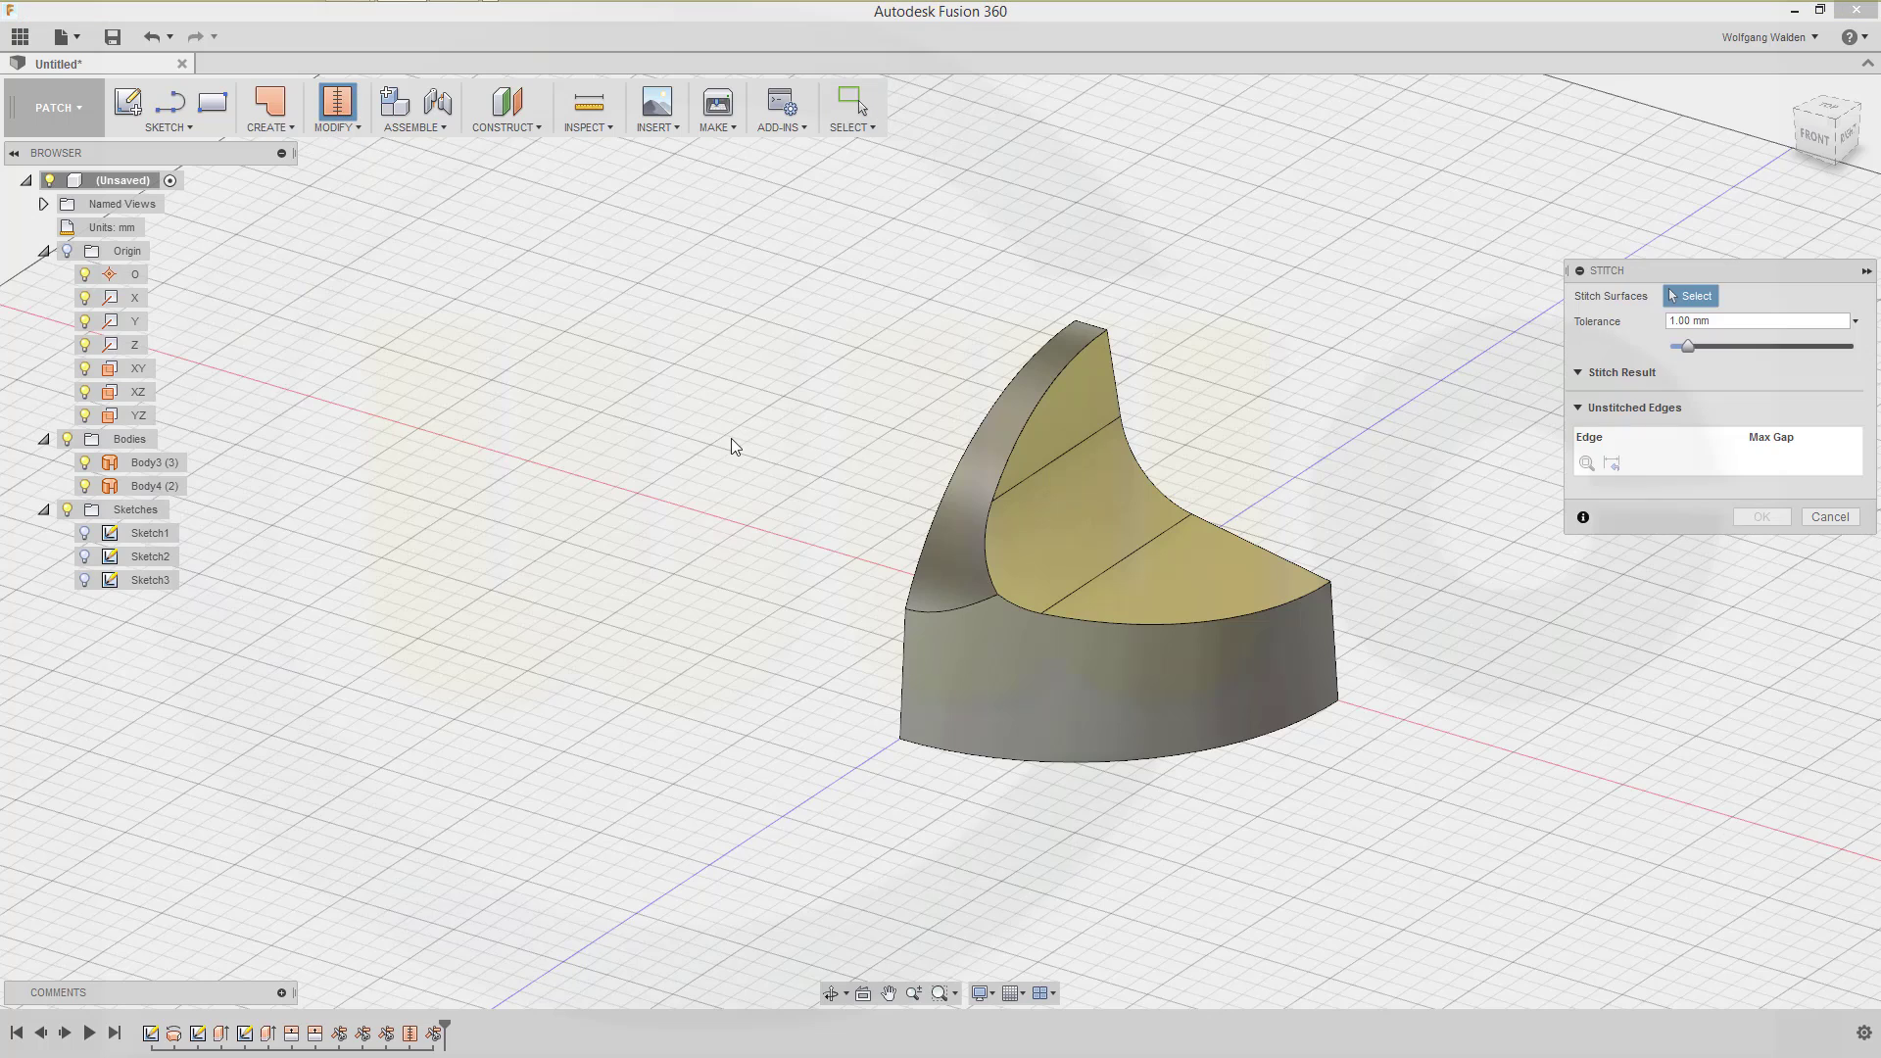
click(957, 554)
click(1072, 585)
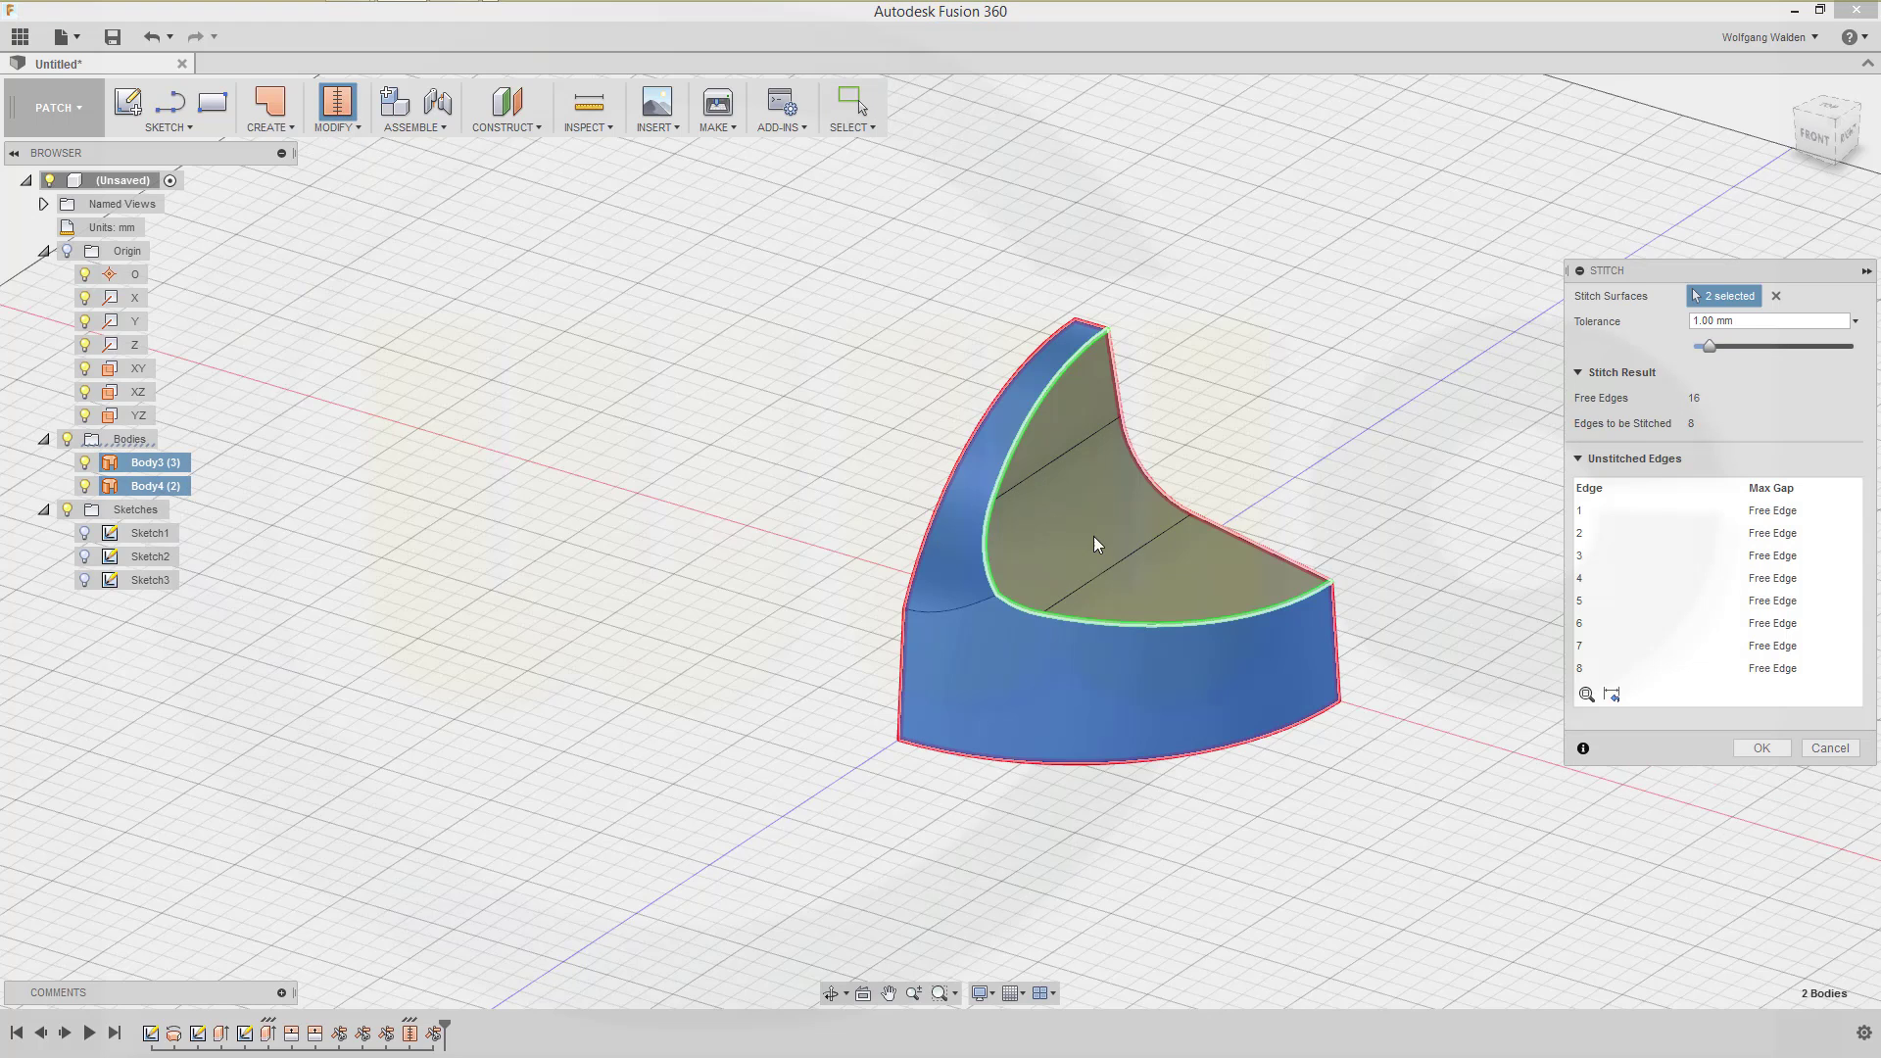
click(1761, 750)
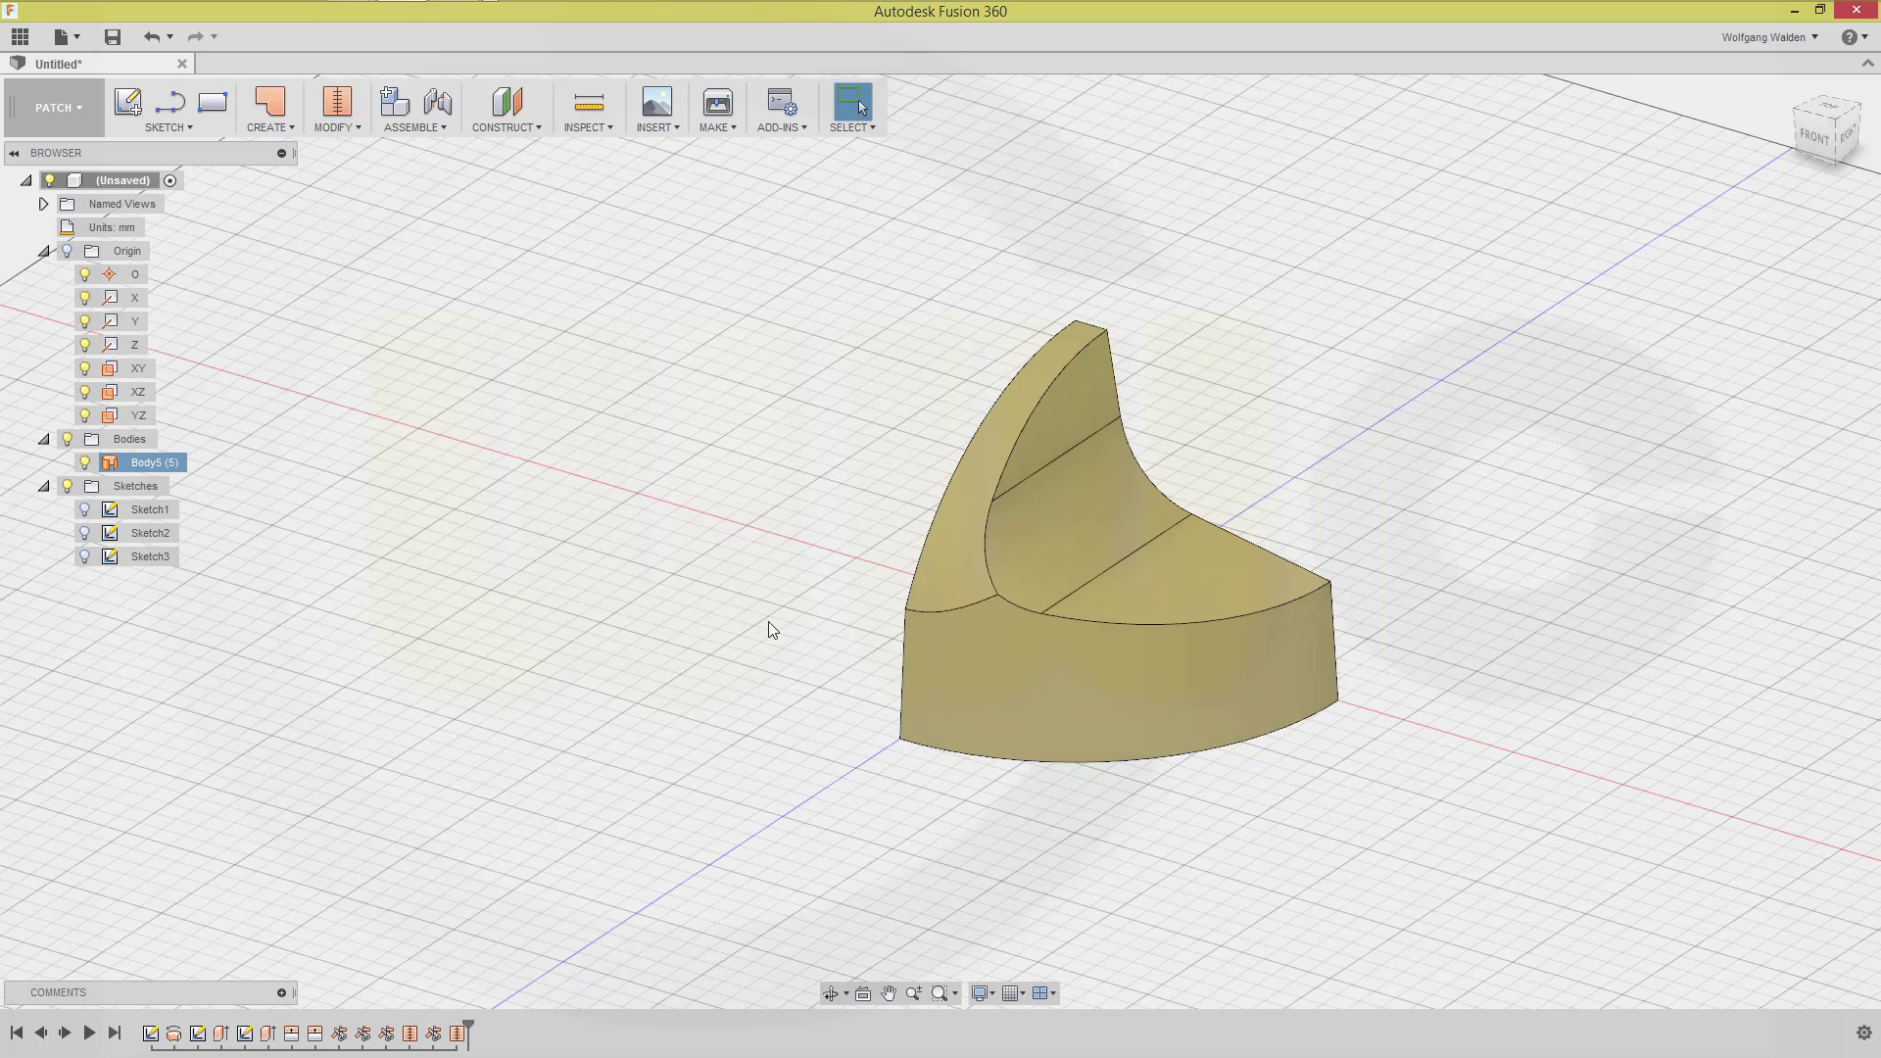
mouse_move(768, 622)
shift+middle_down()
mouse_move(832, 575)
mouse_move(794, 596)
shift+middle_up()
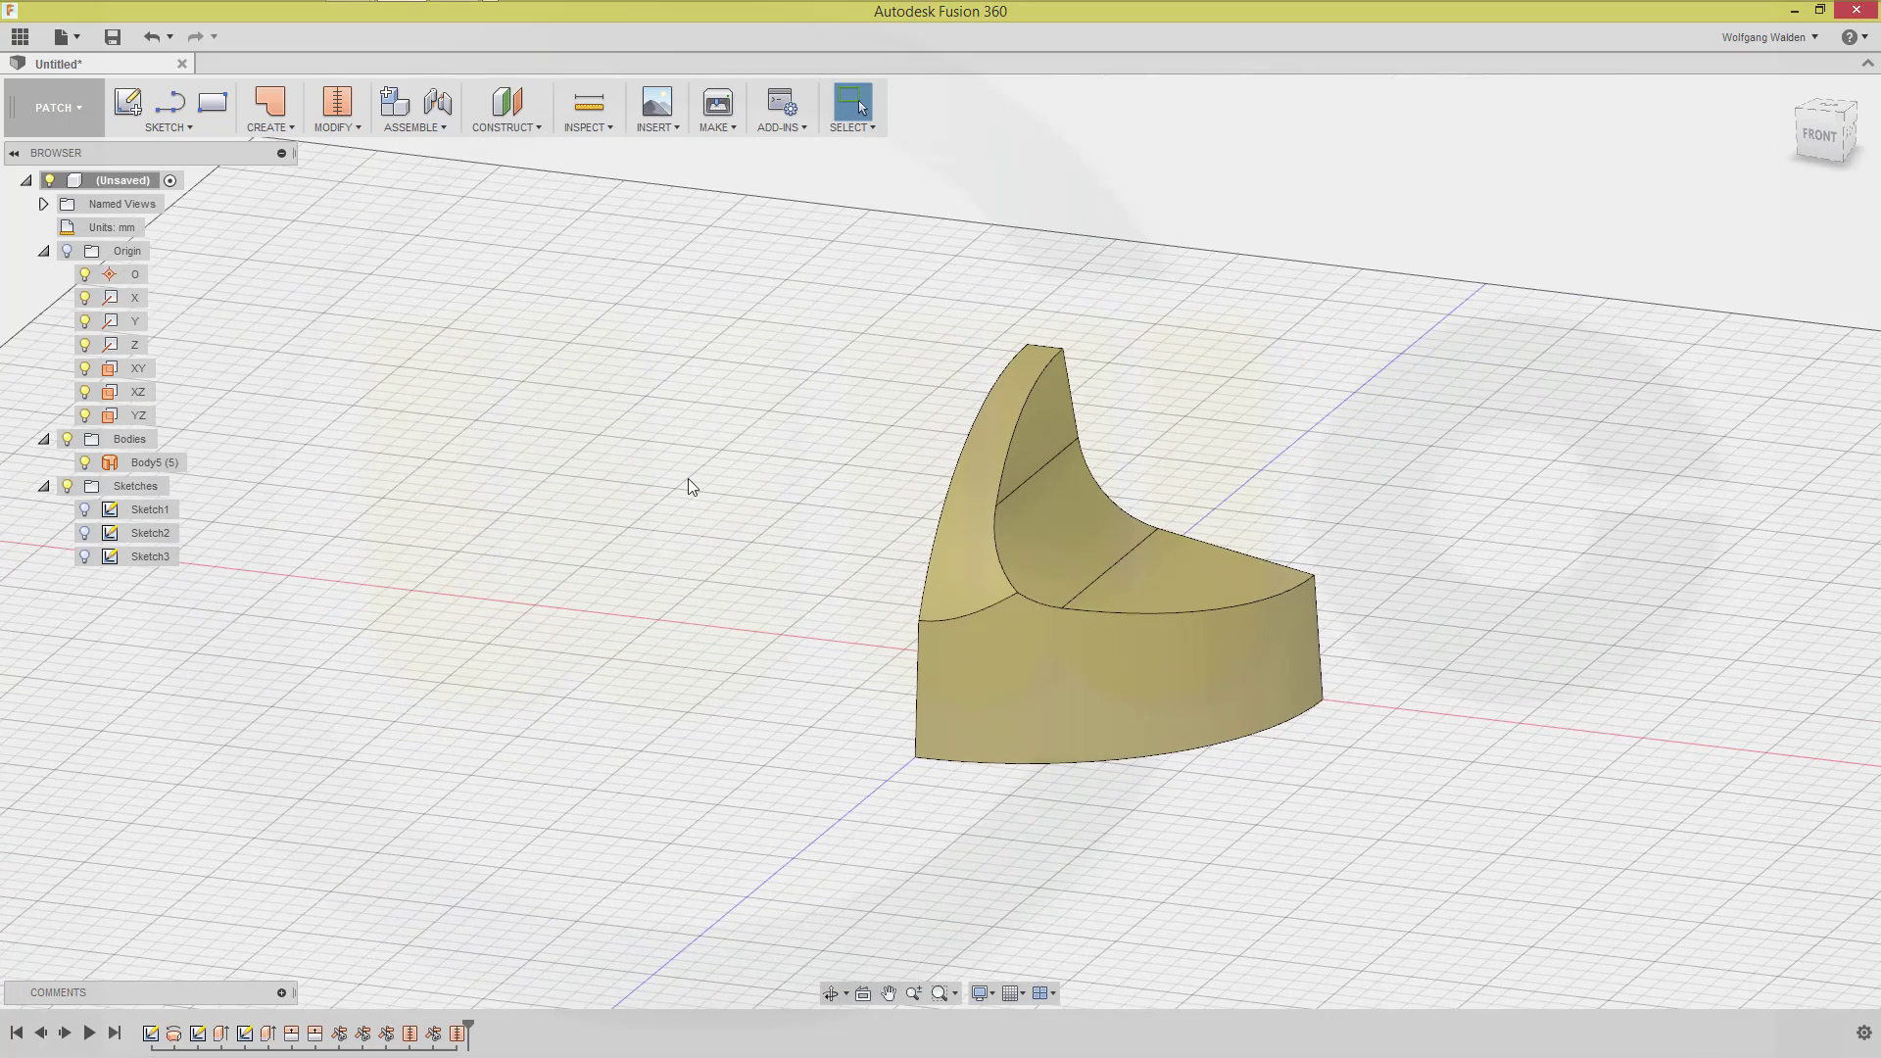
Round the edge where the seat meets the wall with a variable fillet from 20 mm to 10 mm
key(f)
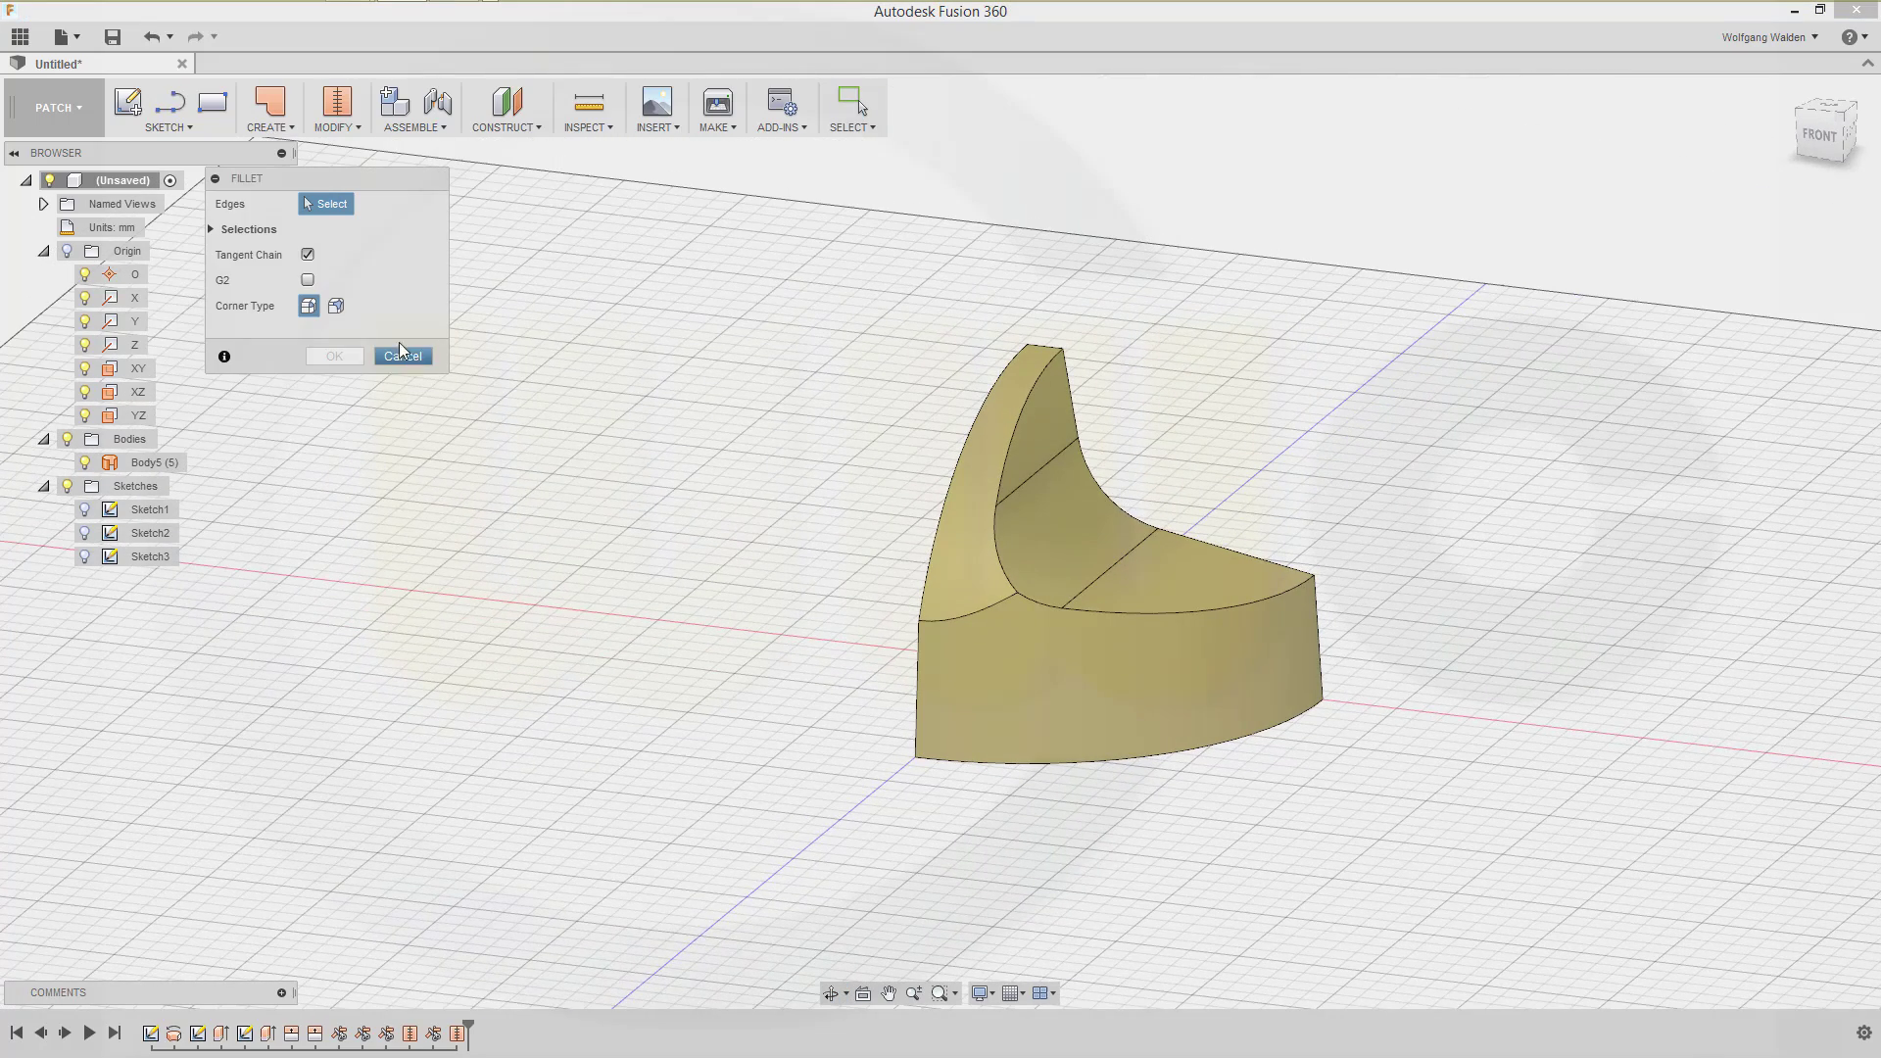
click(958, 613)
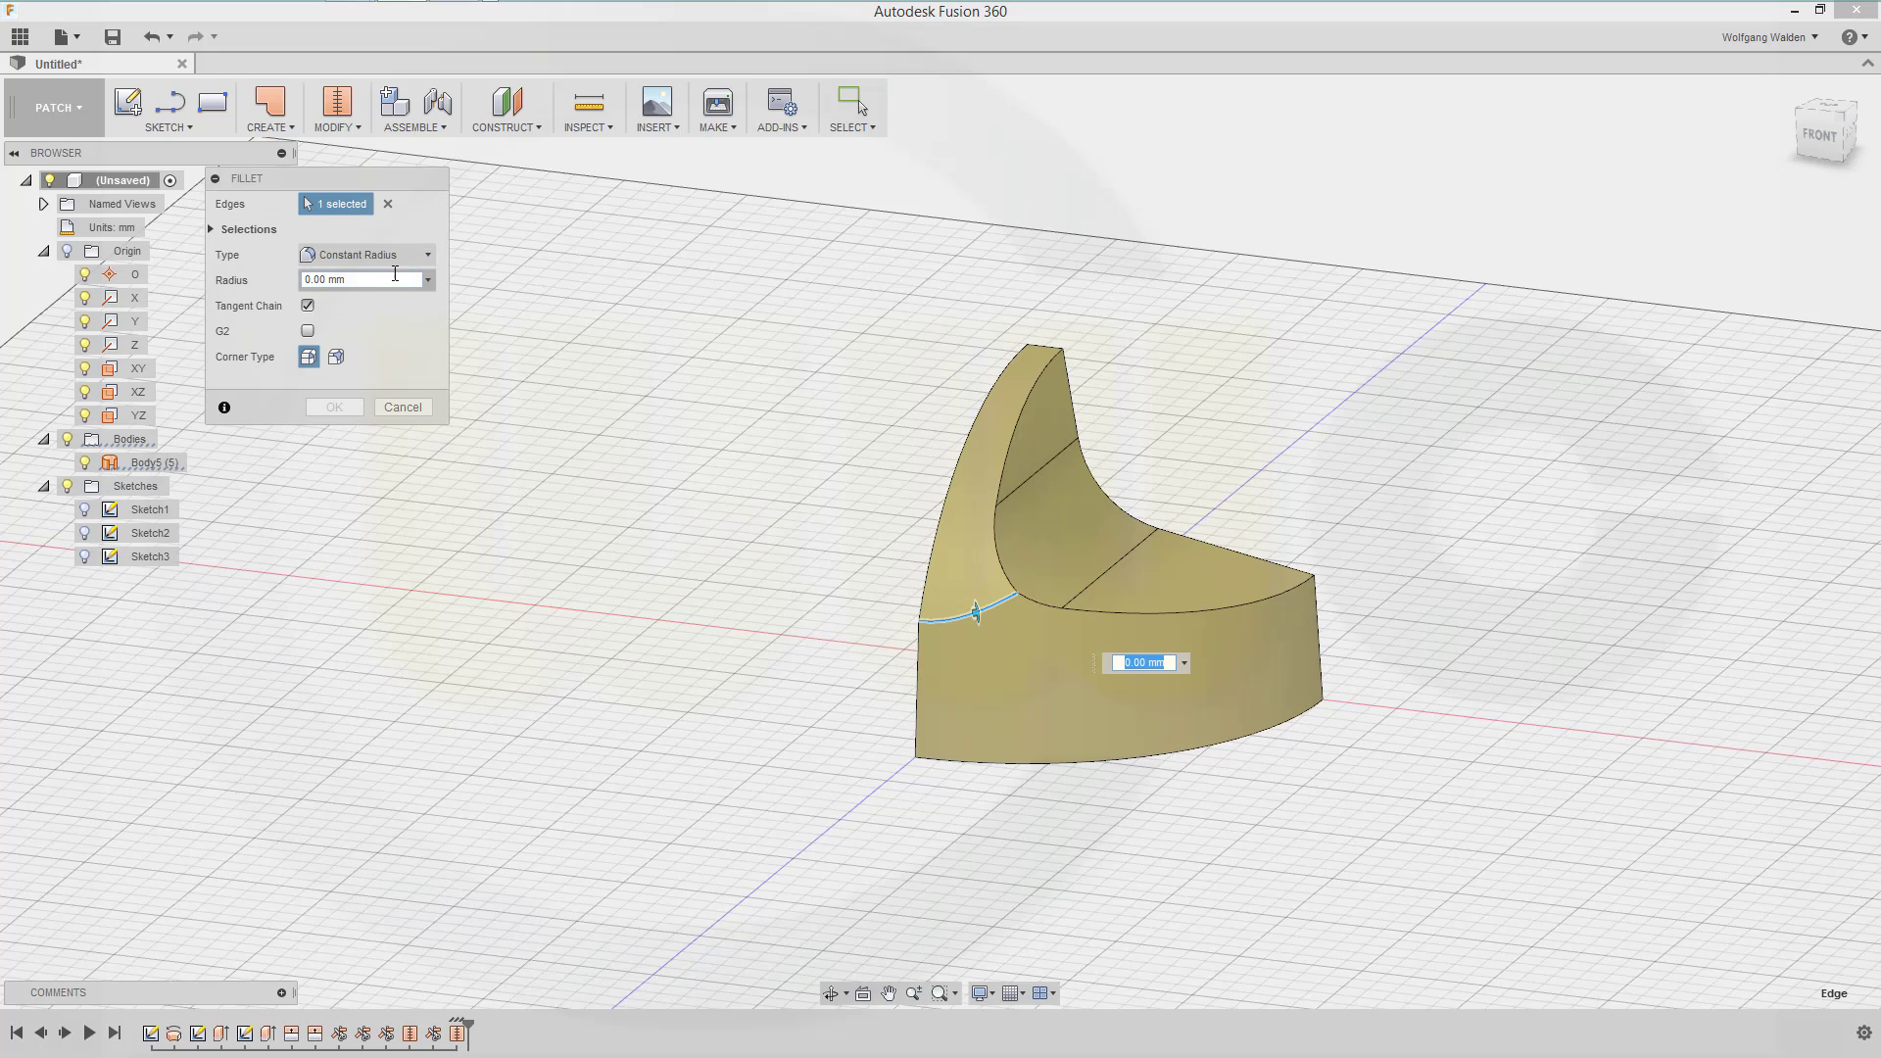
click(428, 256)
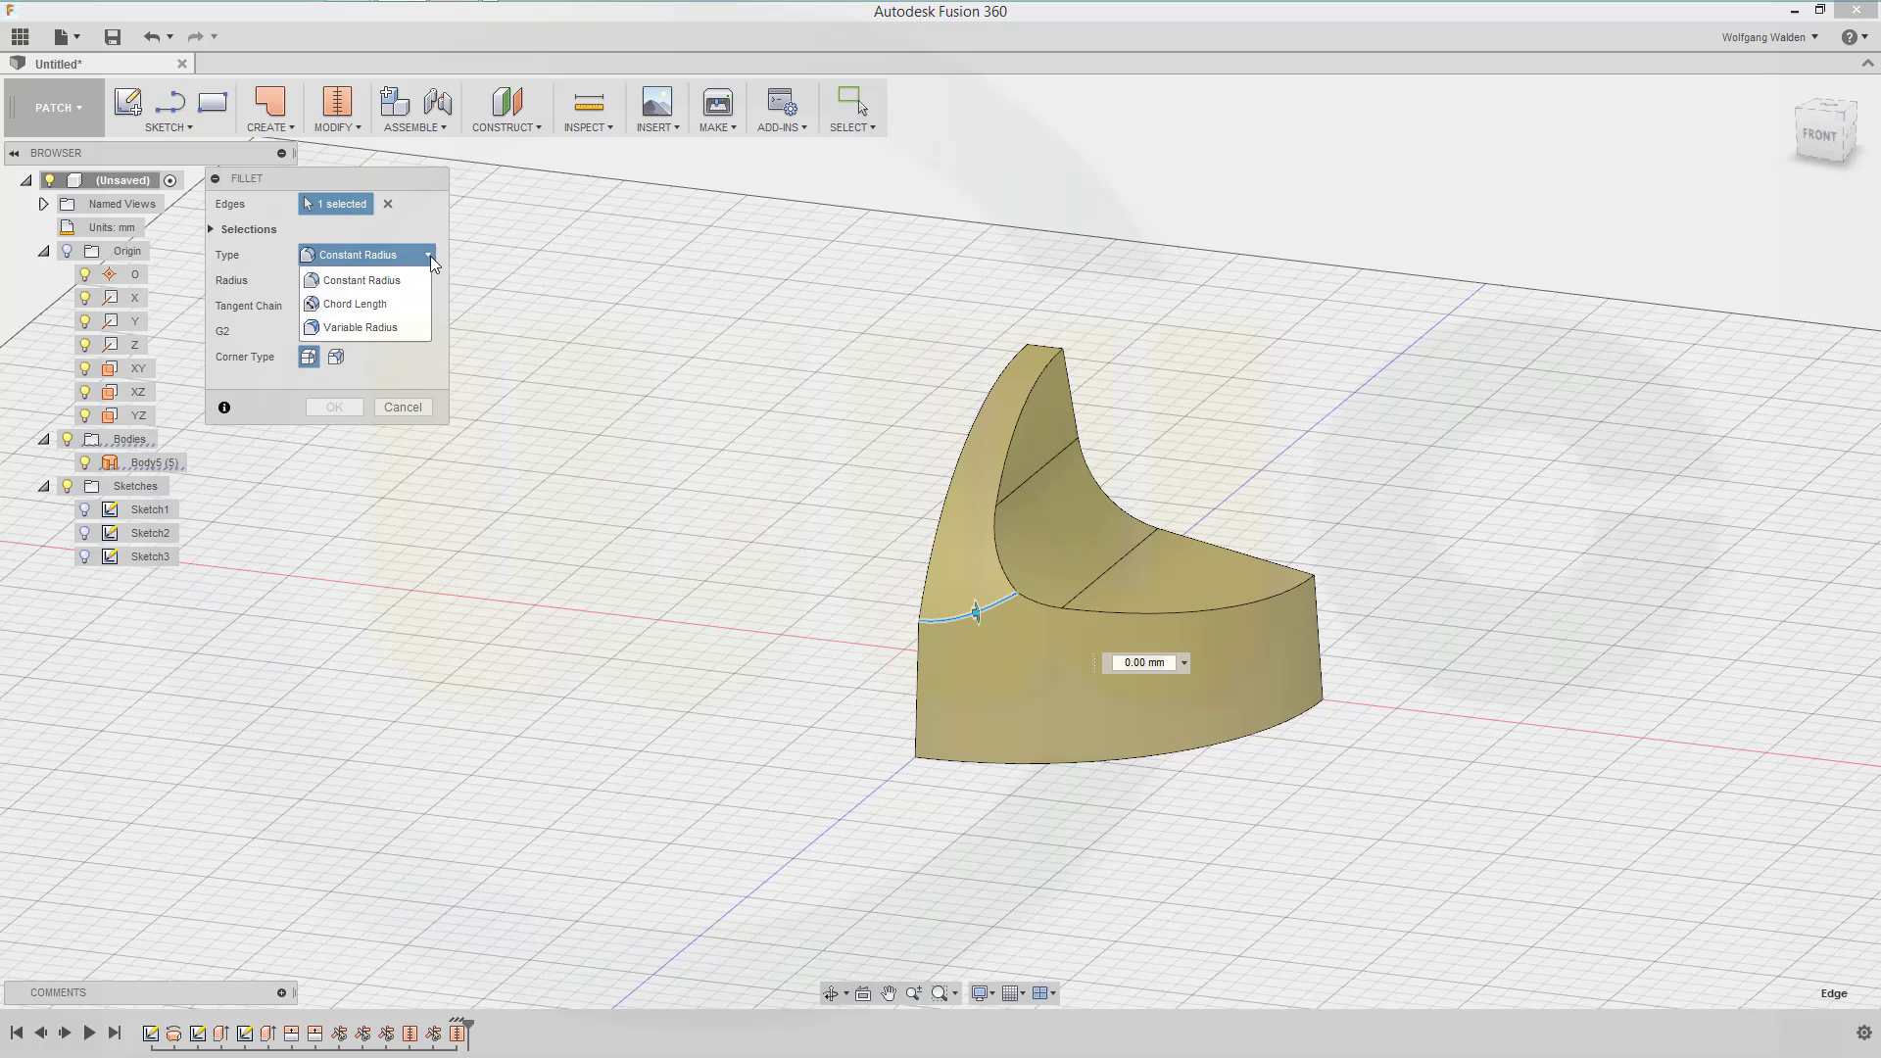
click(398, 327)
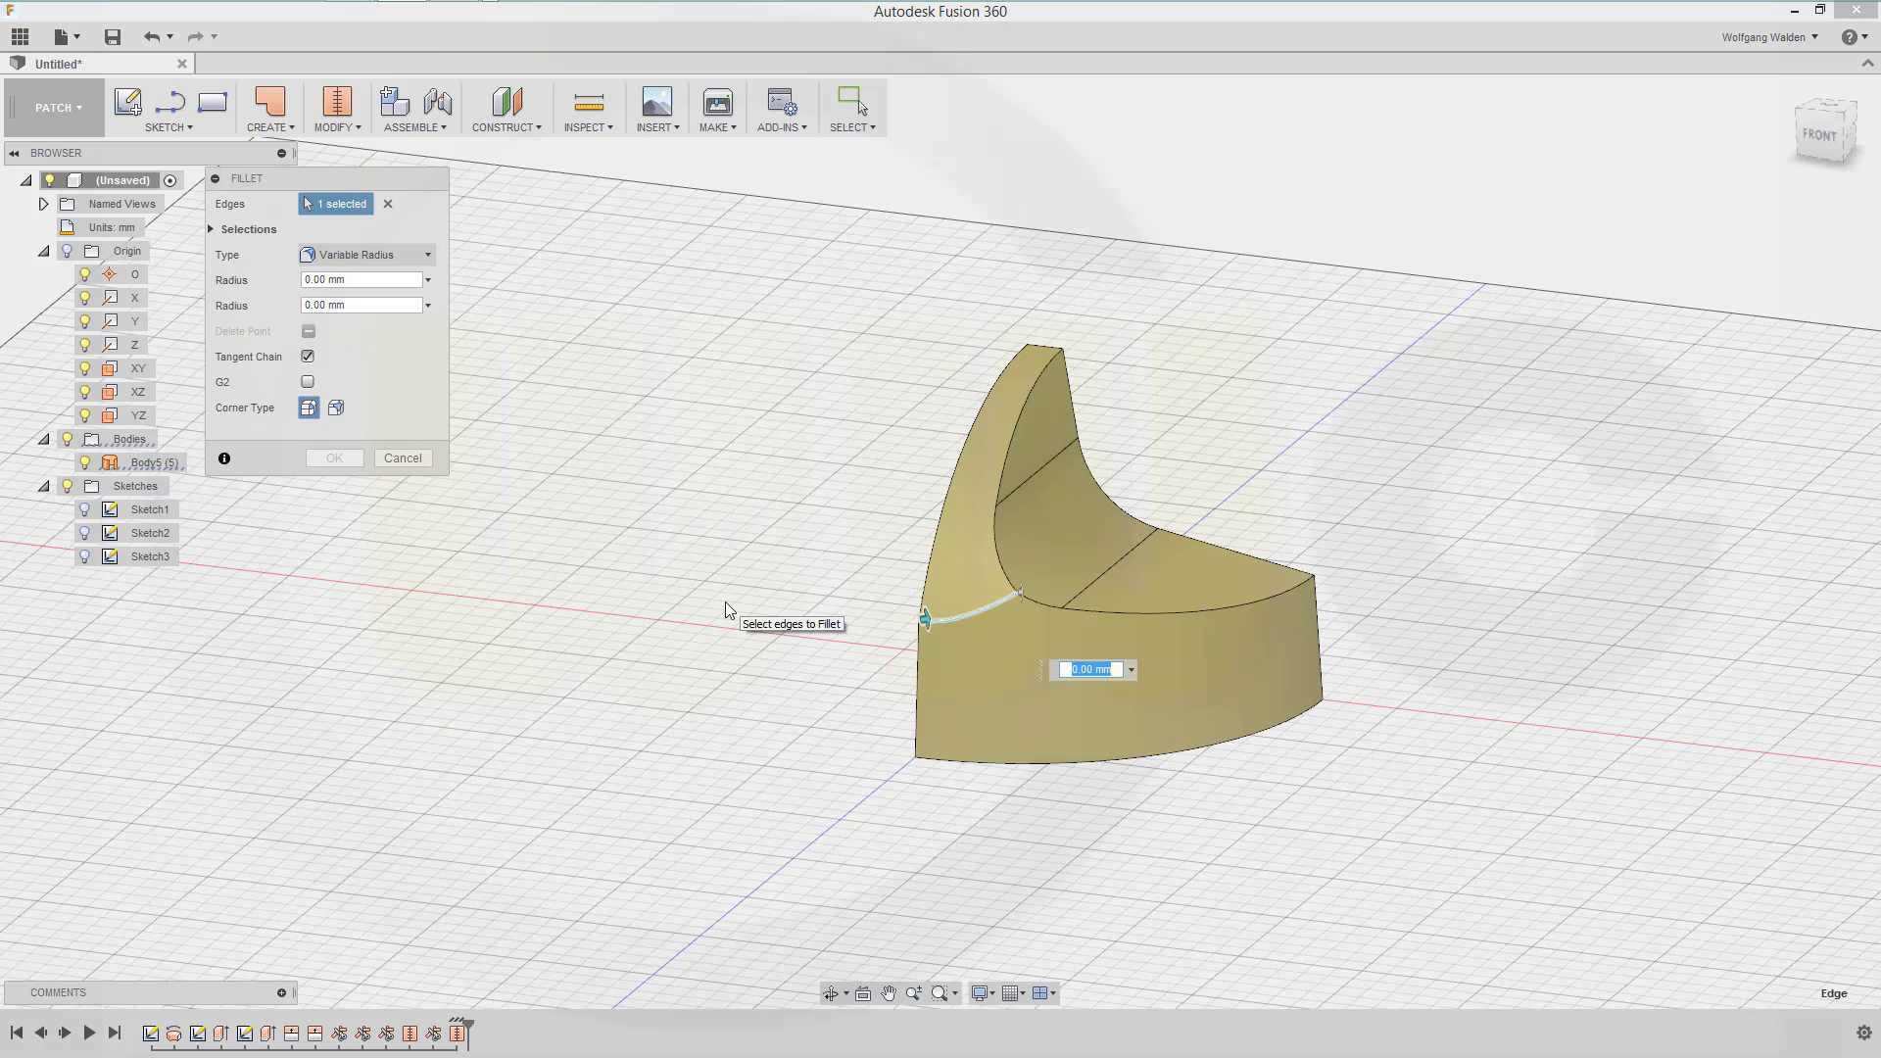
text(20)
click(328, 304)
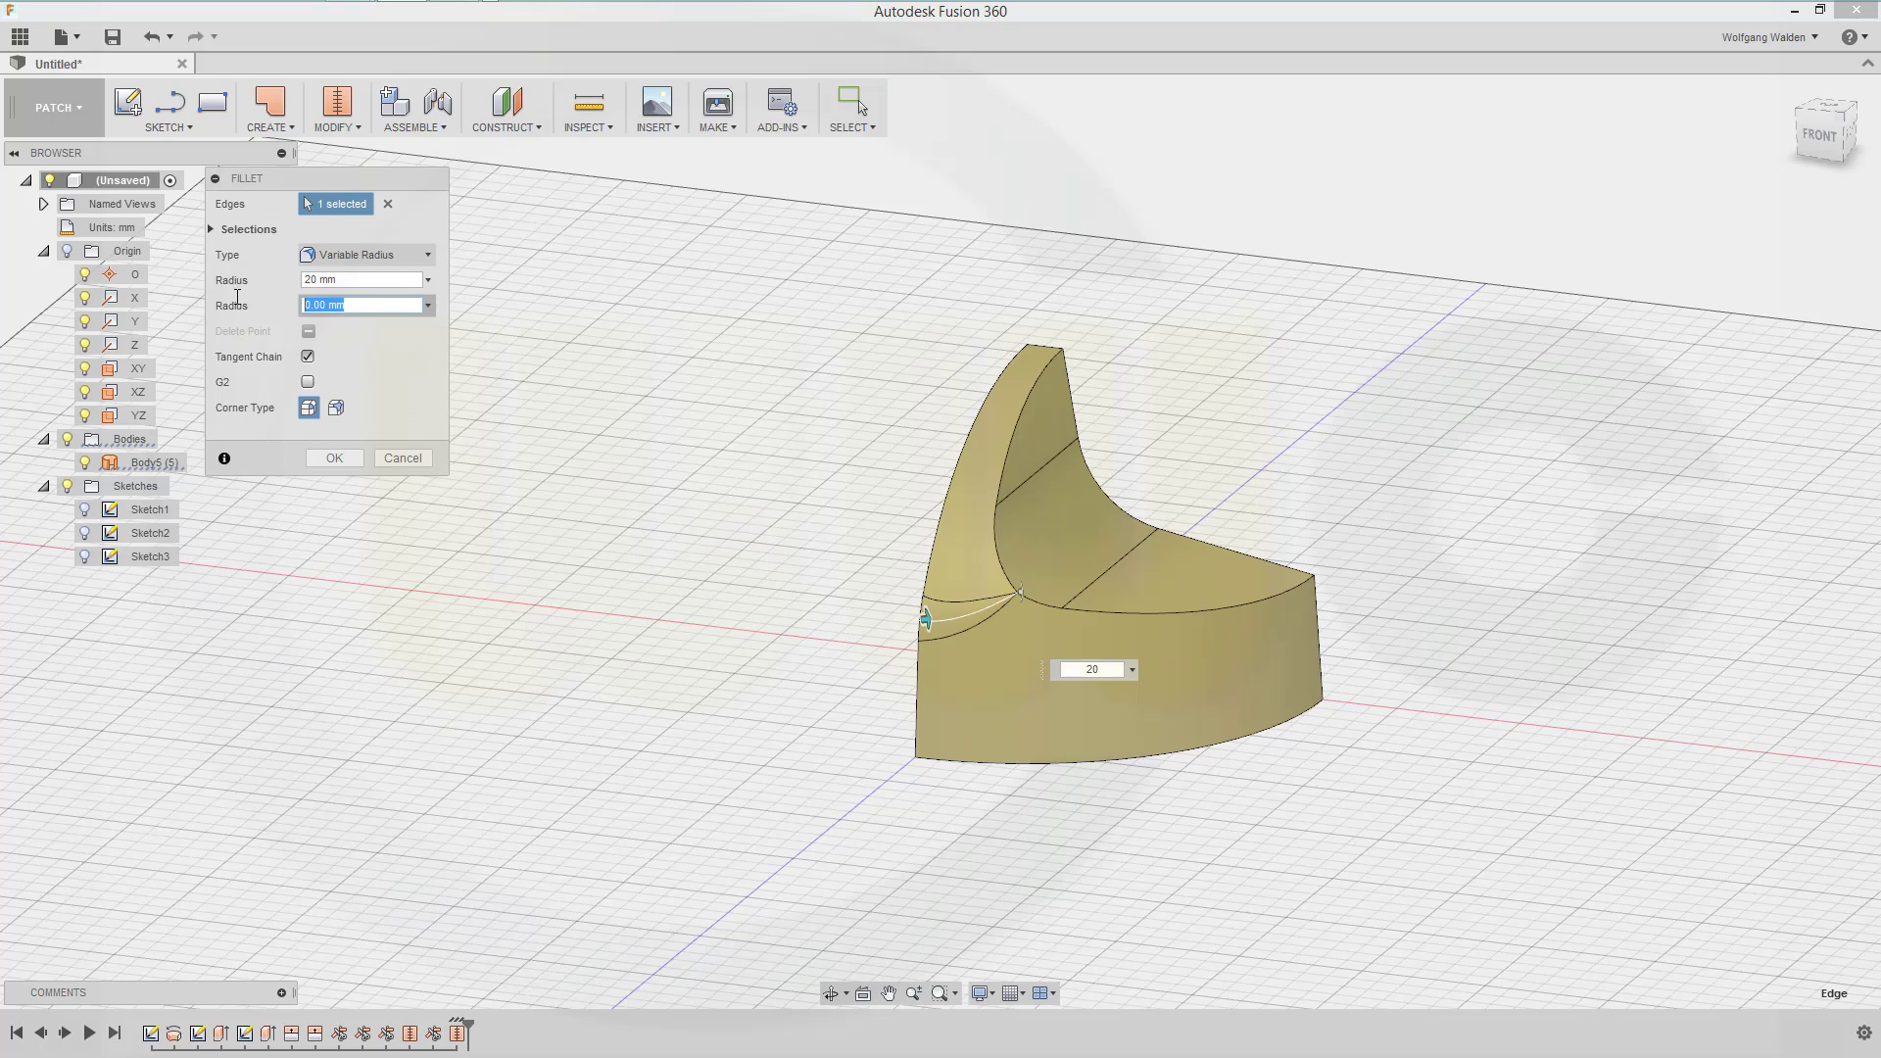
text(10)
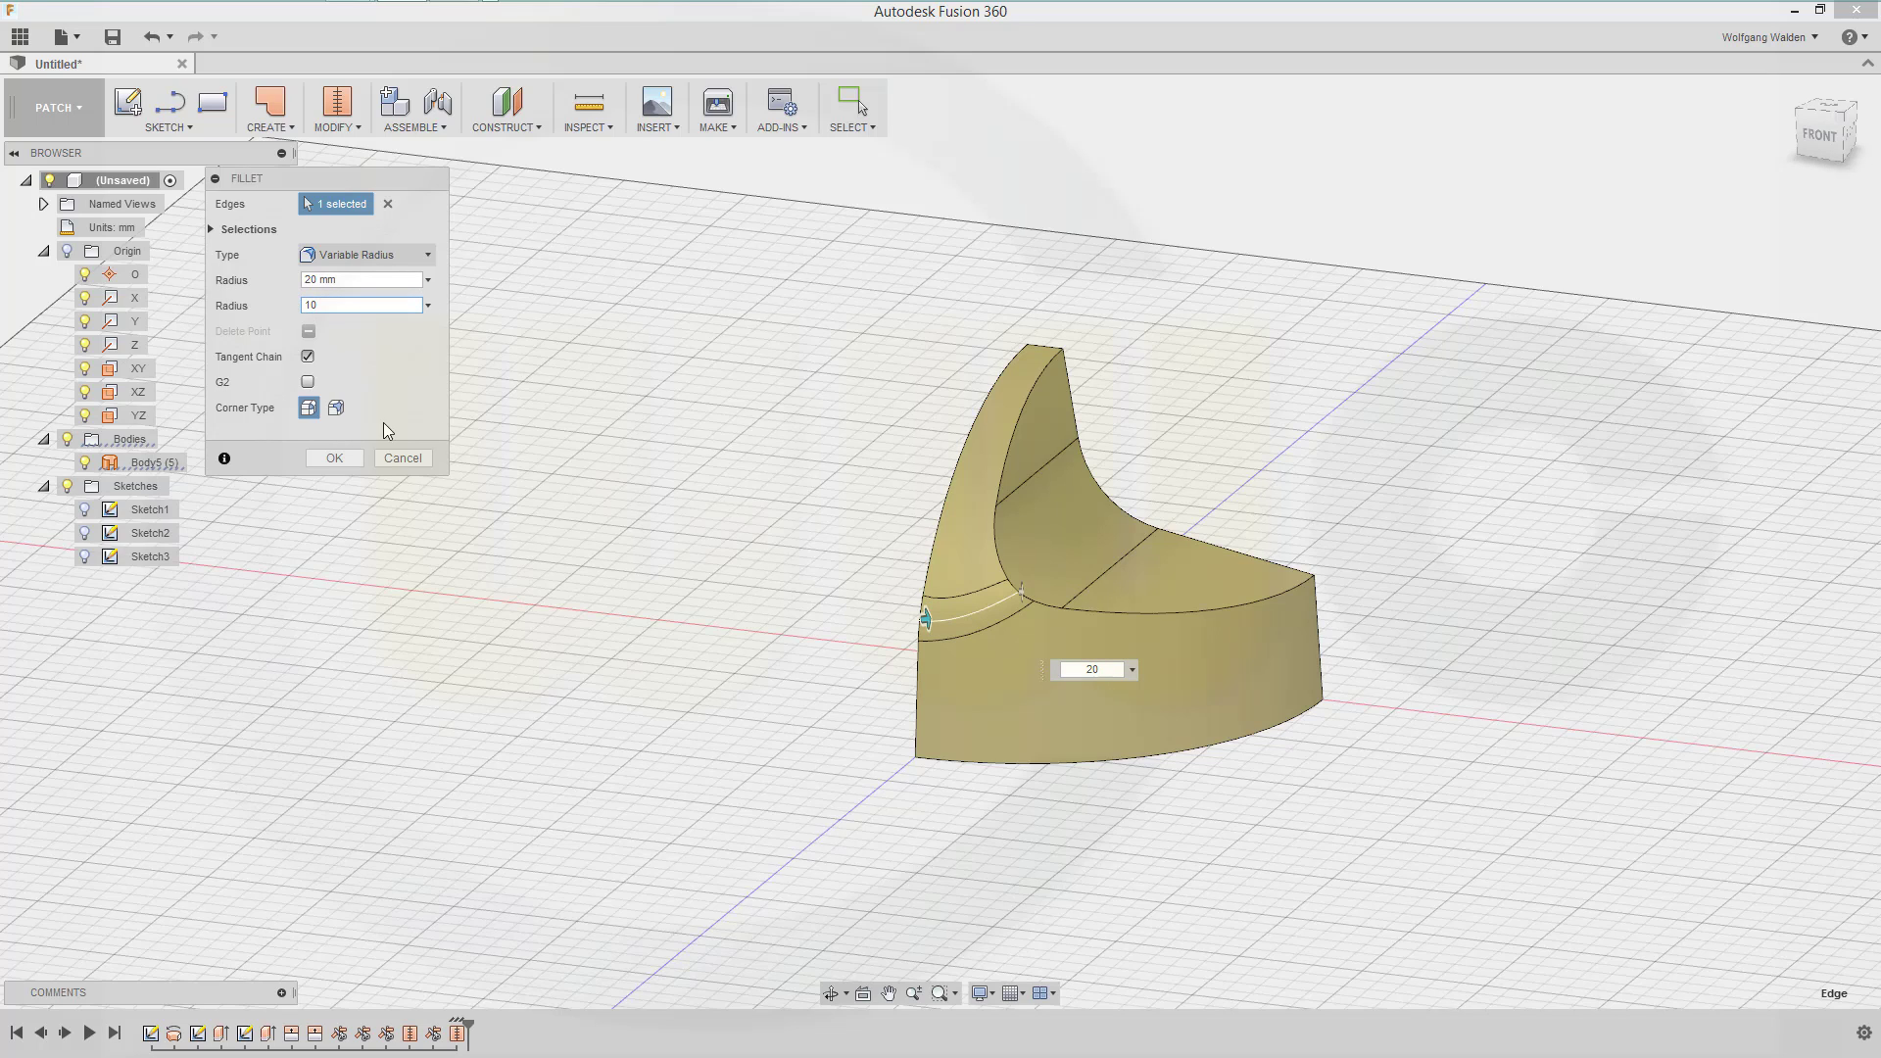
click(320, 462)
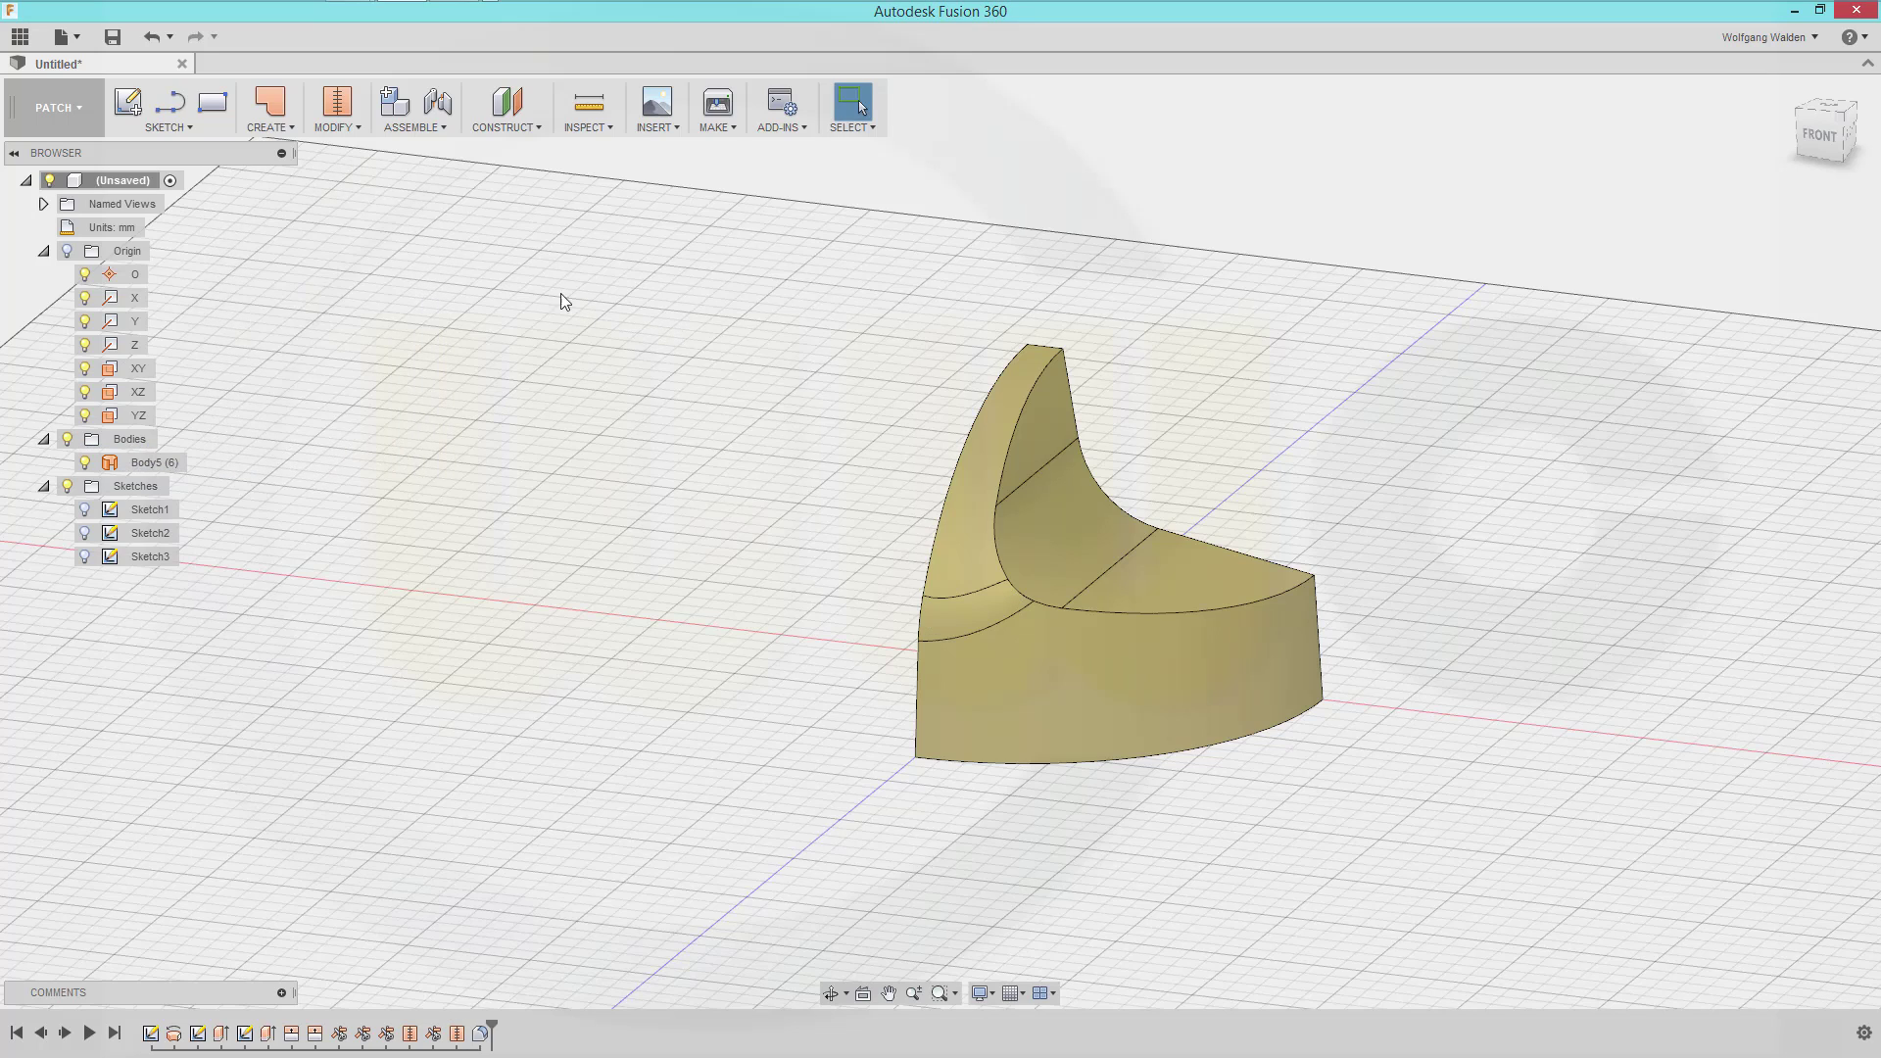
Fillet the seat's inner rim edge chain with a constant 5 mm radius
key(f)
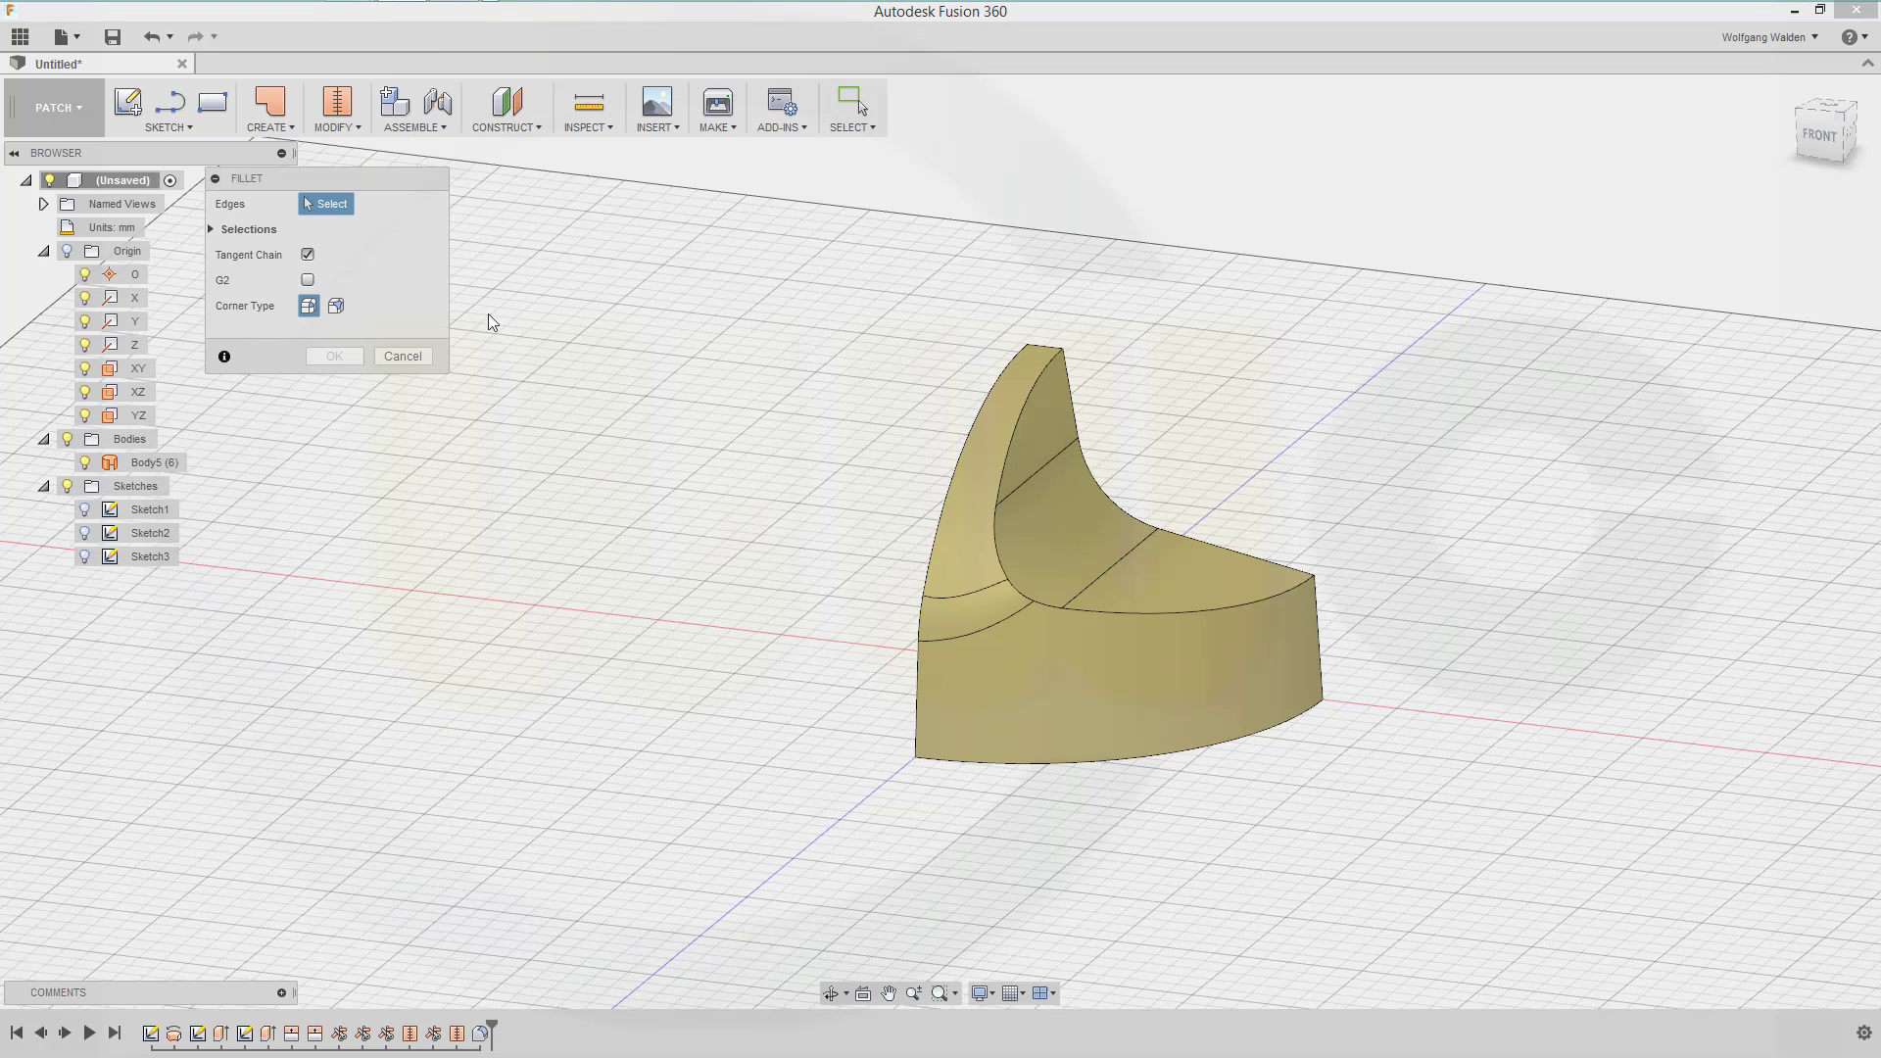
click(1014, 427)
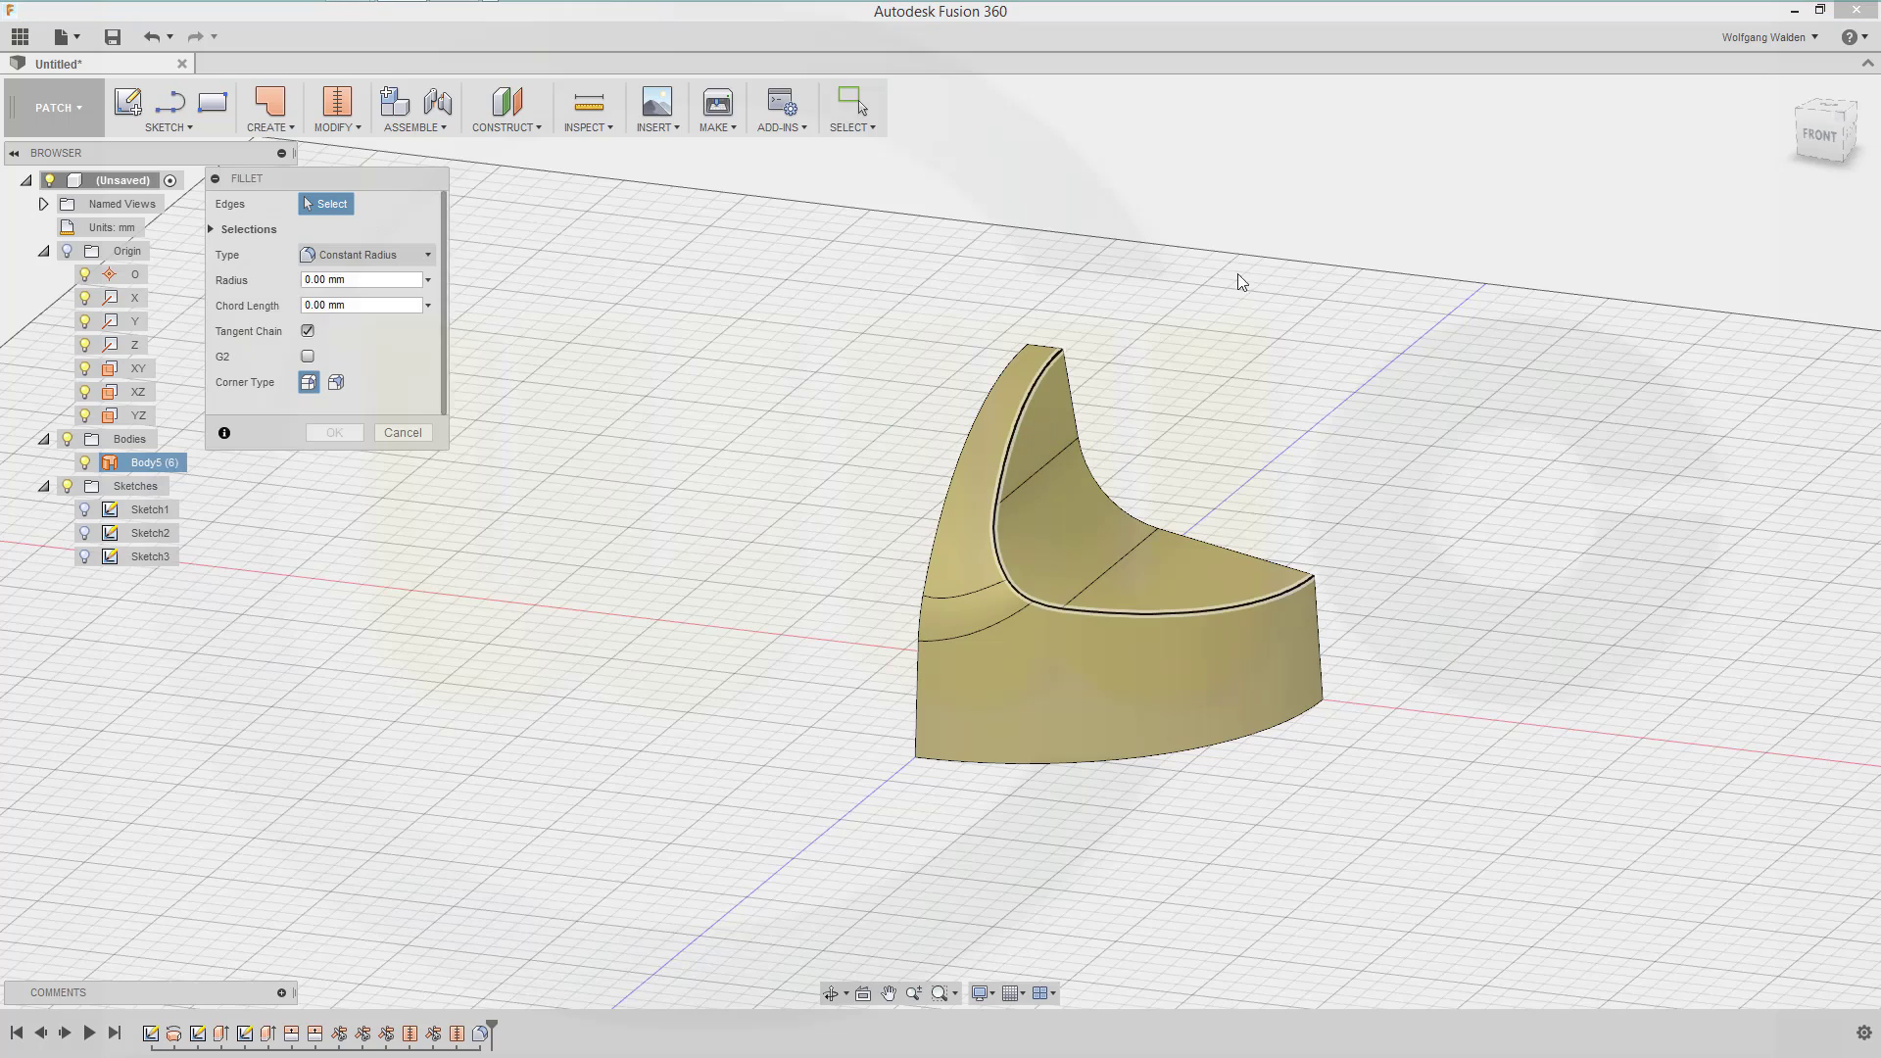
click(393, 283)
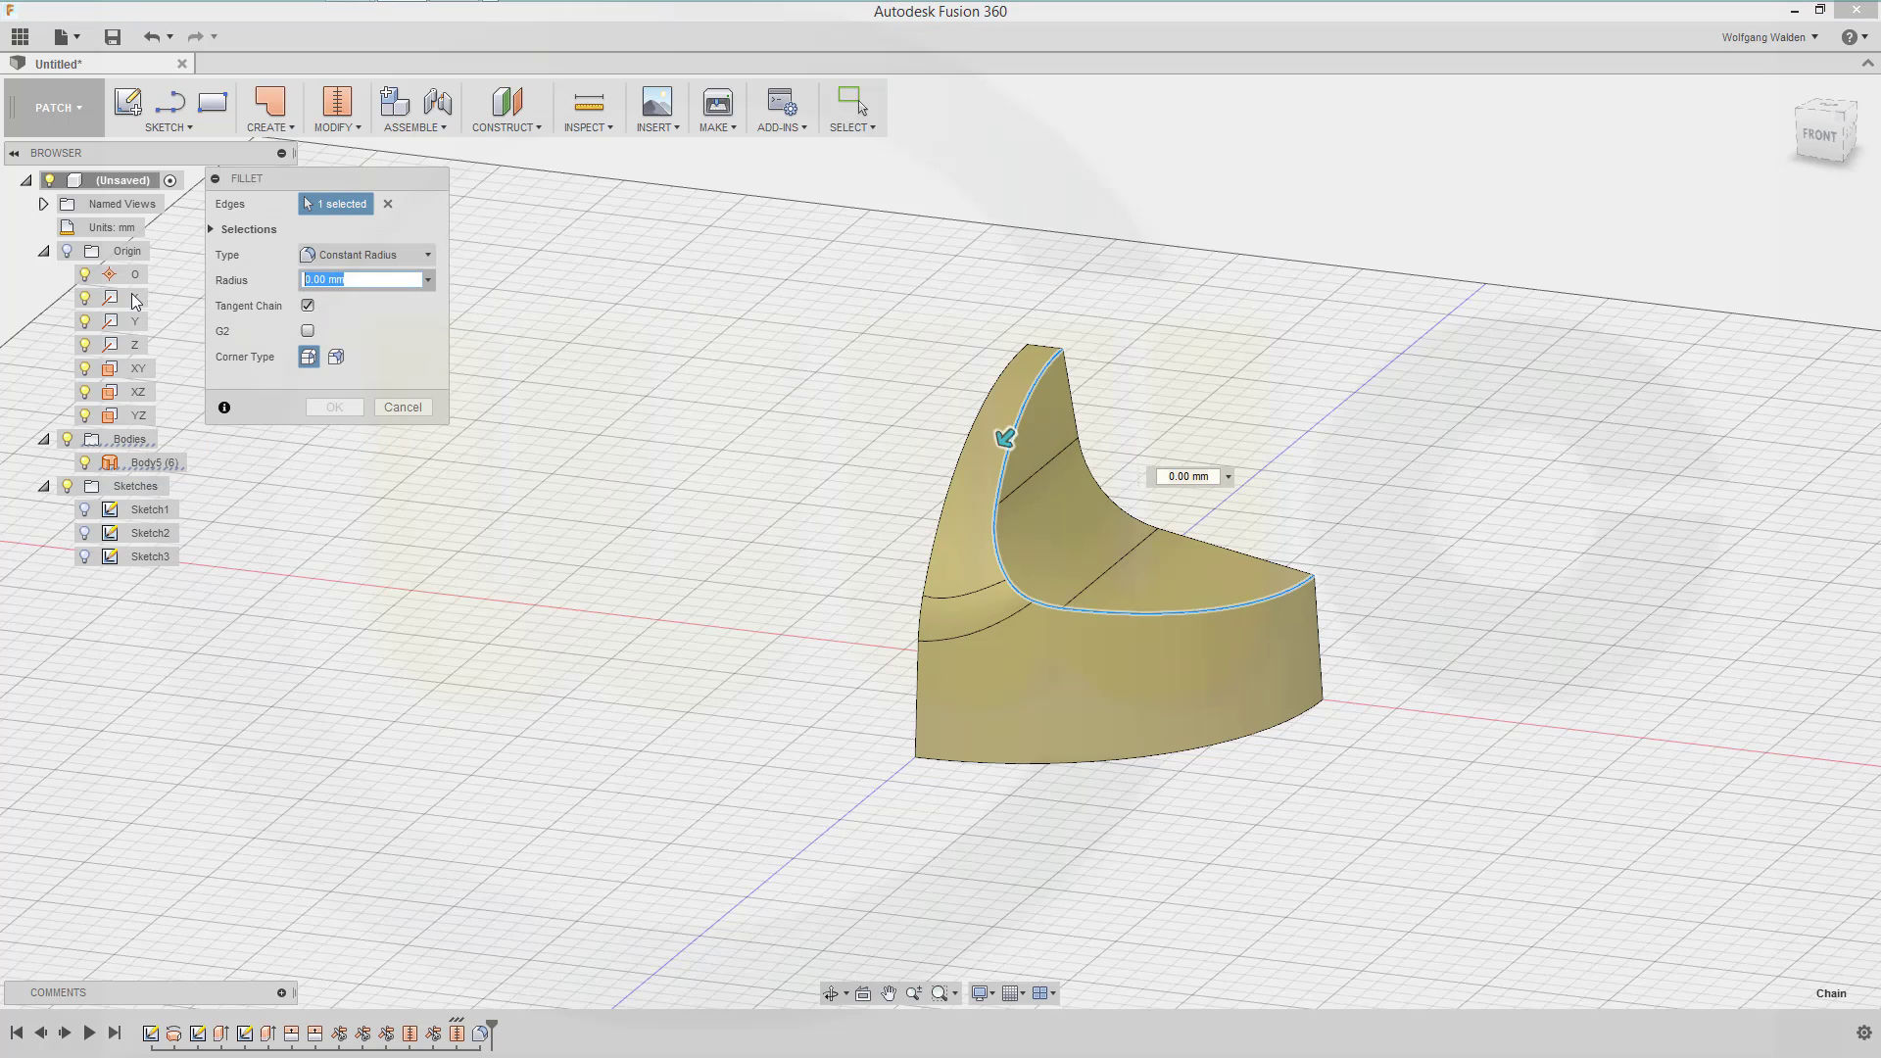
text(5)
key(Return)
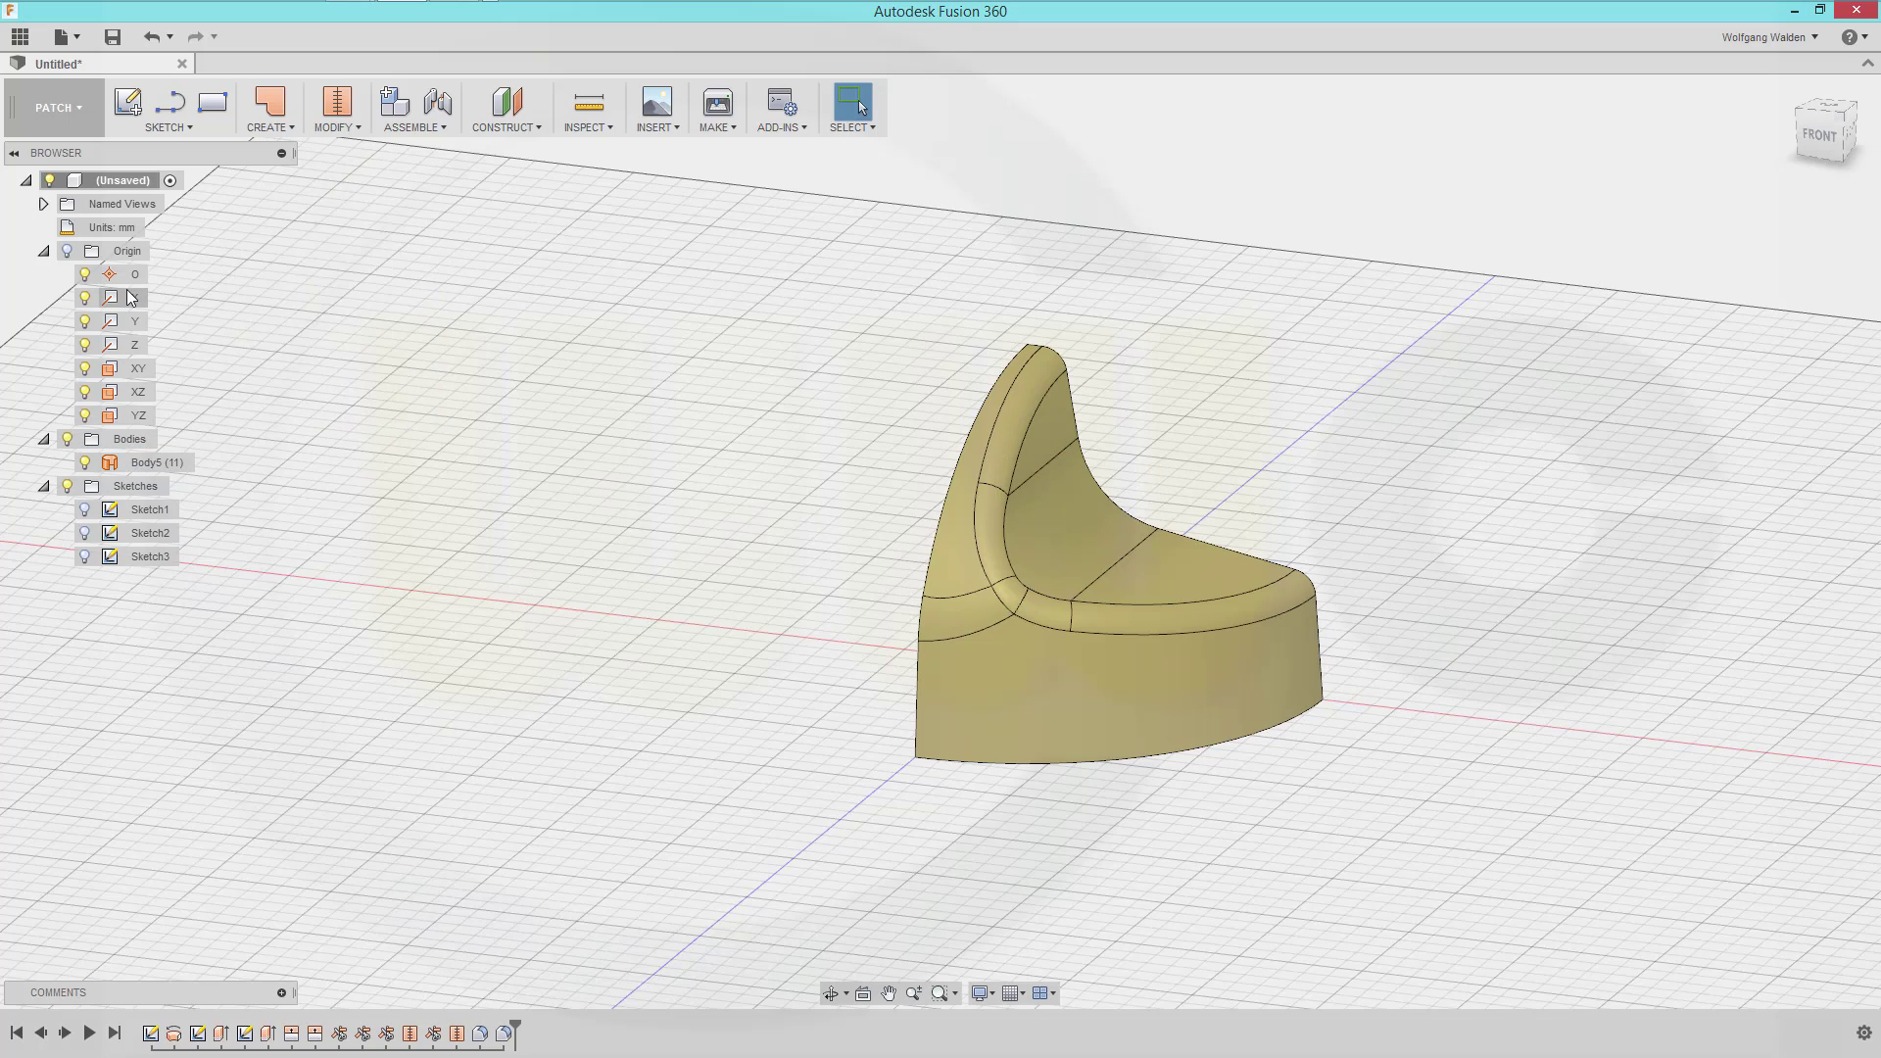
shift+middle_drag(656, 466, 945, 433)
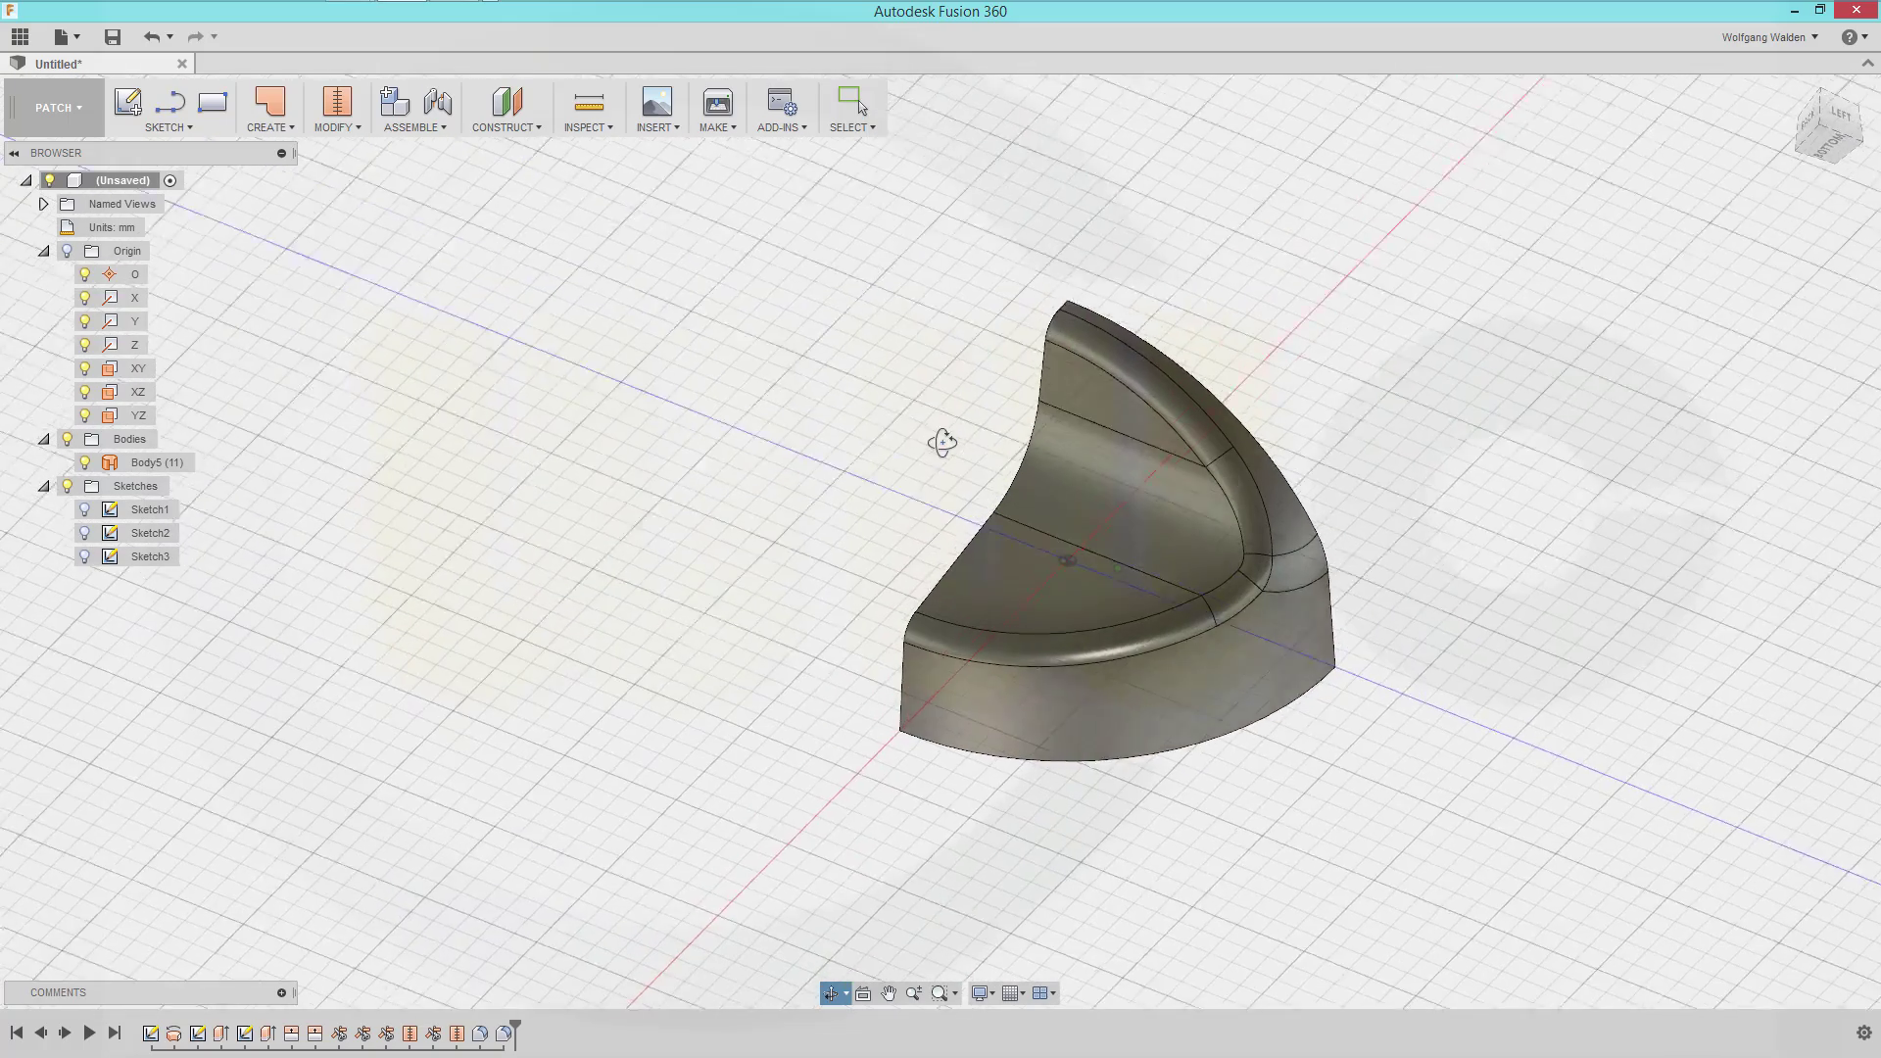
Thicken the filleted seat surface by 1.00 mm as a new body, Body6
click(291, 126)
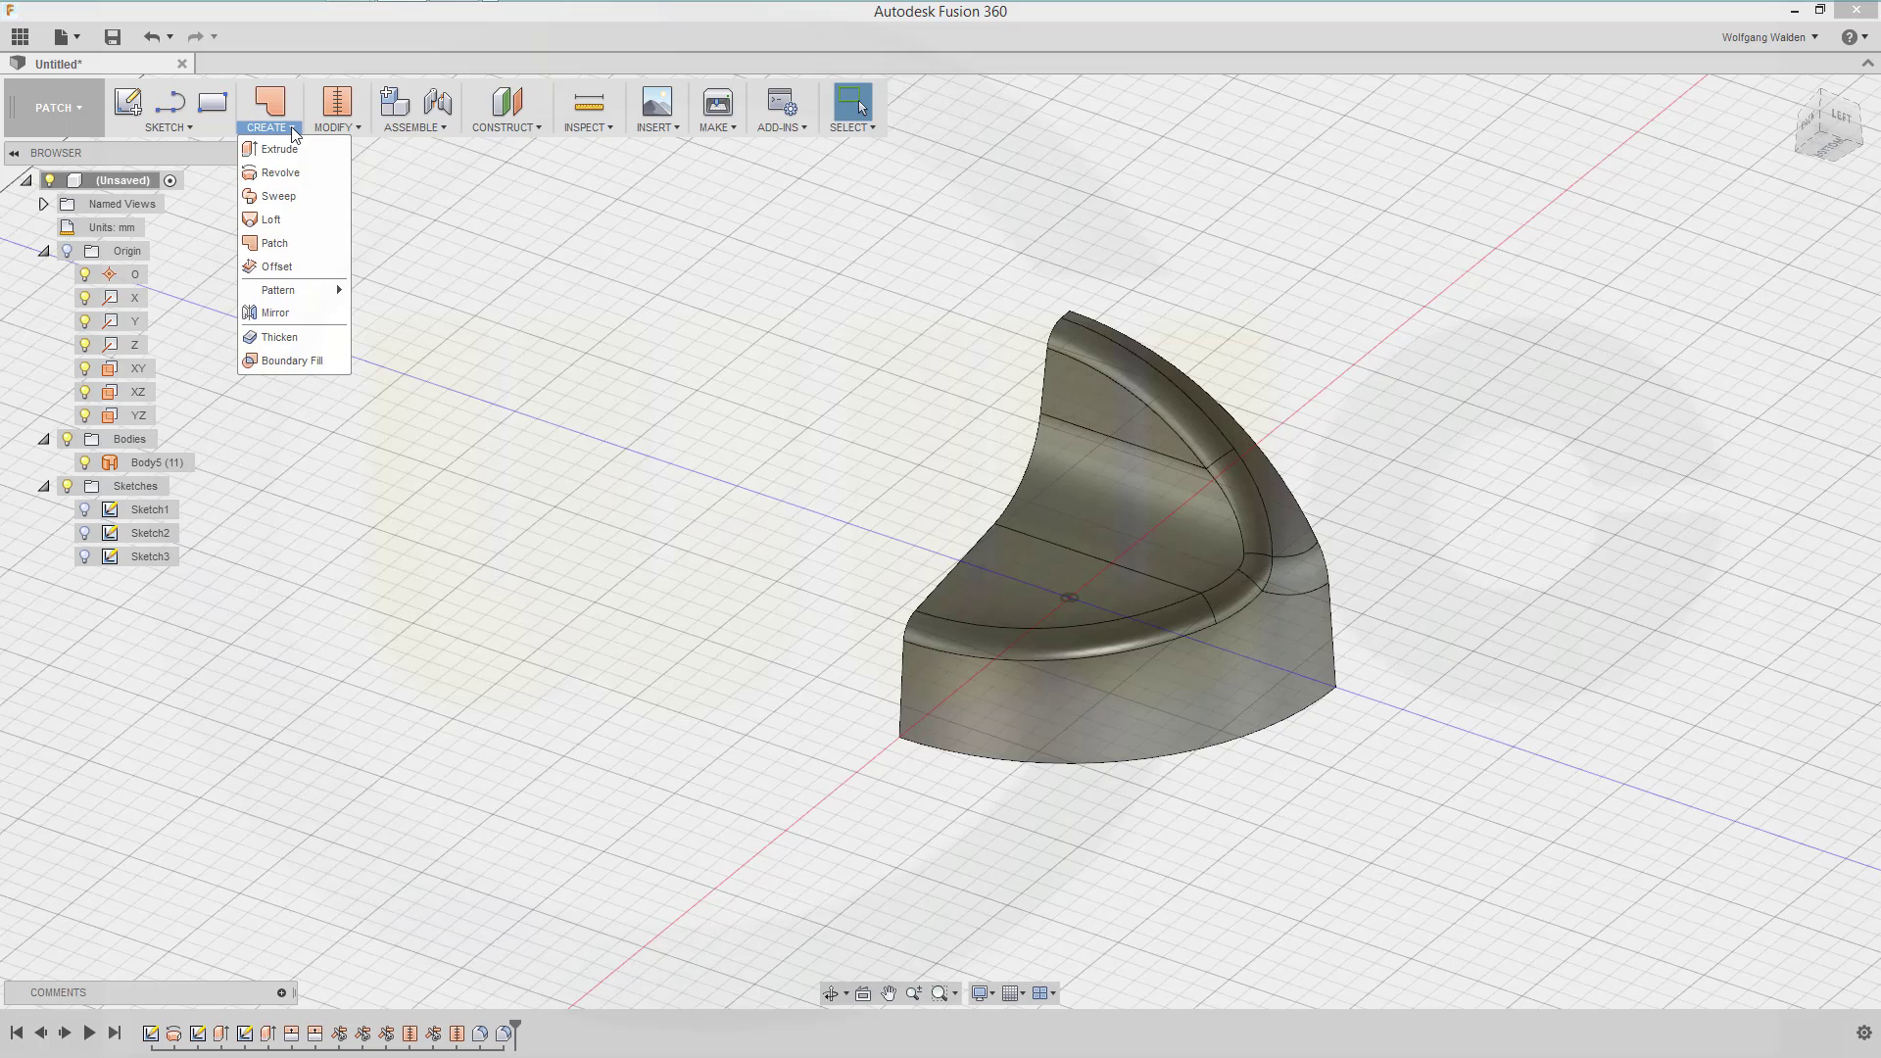
click(279, 337)
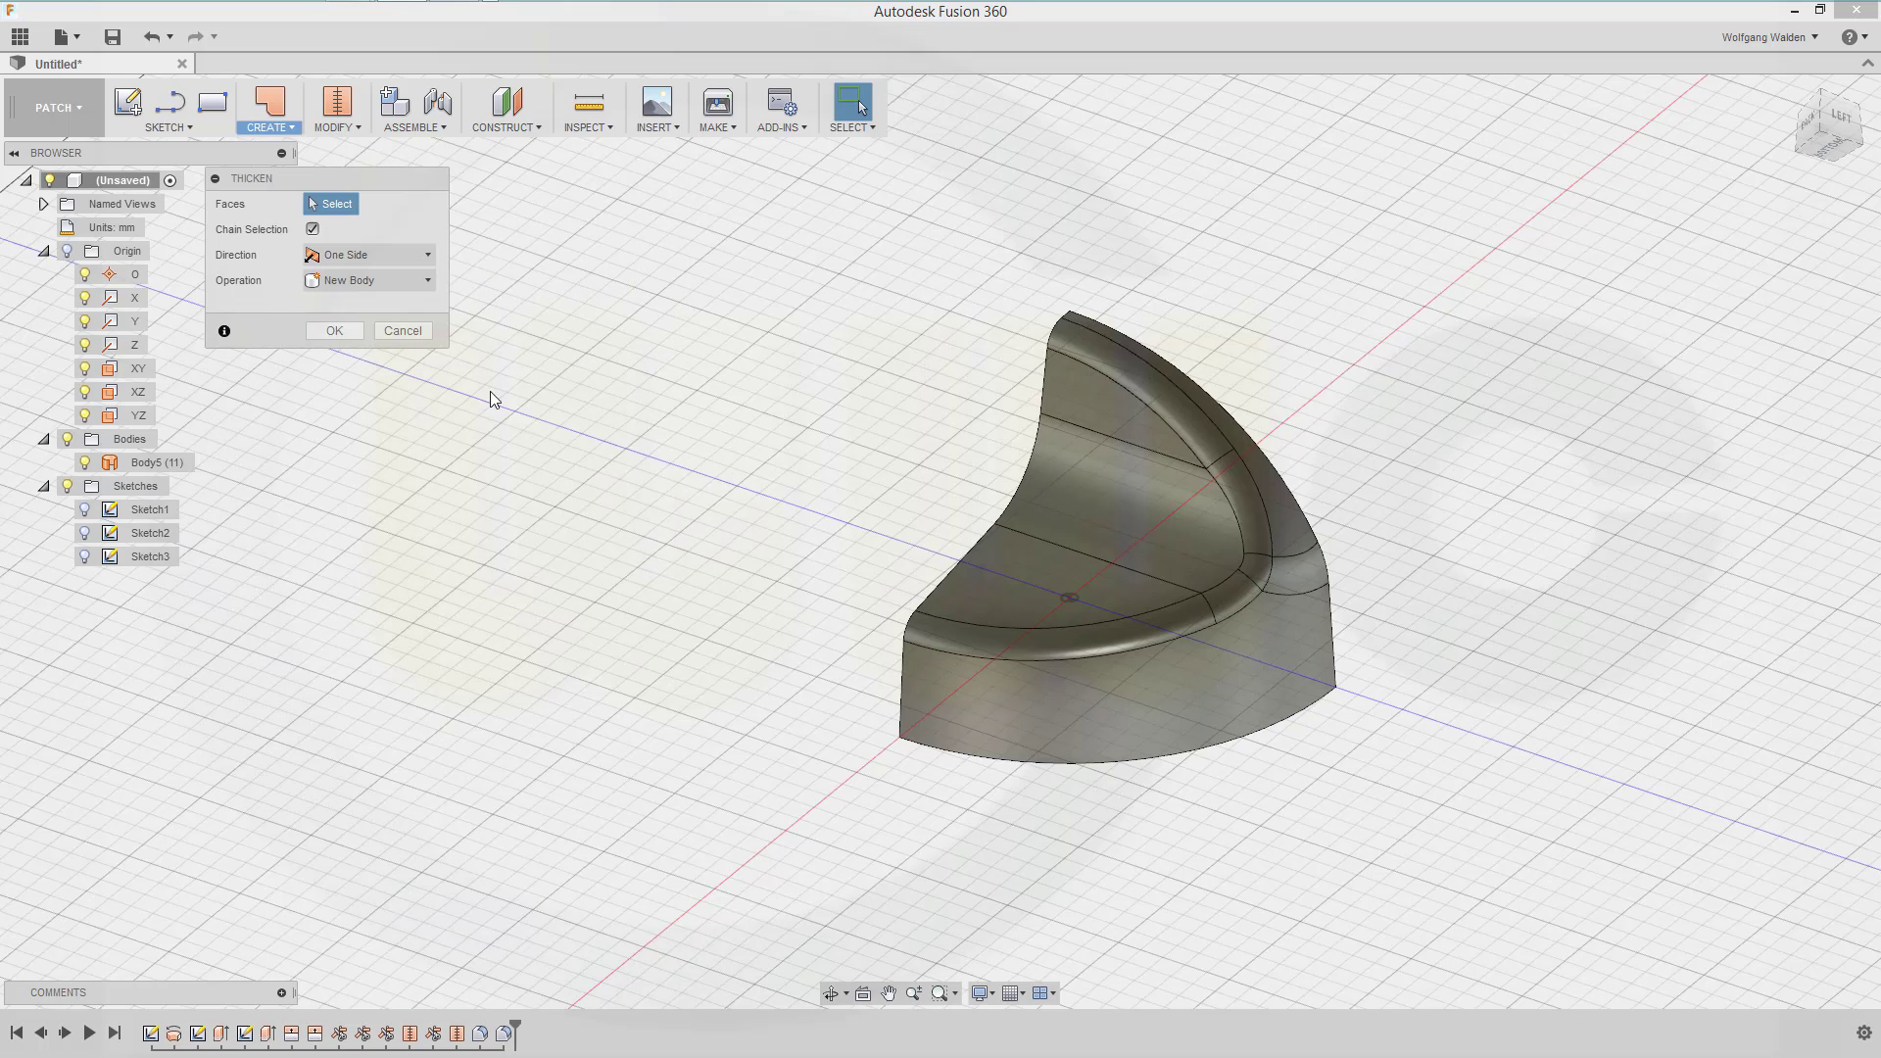
mouse_move(810, 601)
shift+middle_down()
mouse_move(836, 529)
mouse_move(802, 579)
mouse_move(831, 601)
shift+middle_up()
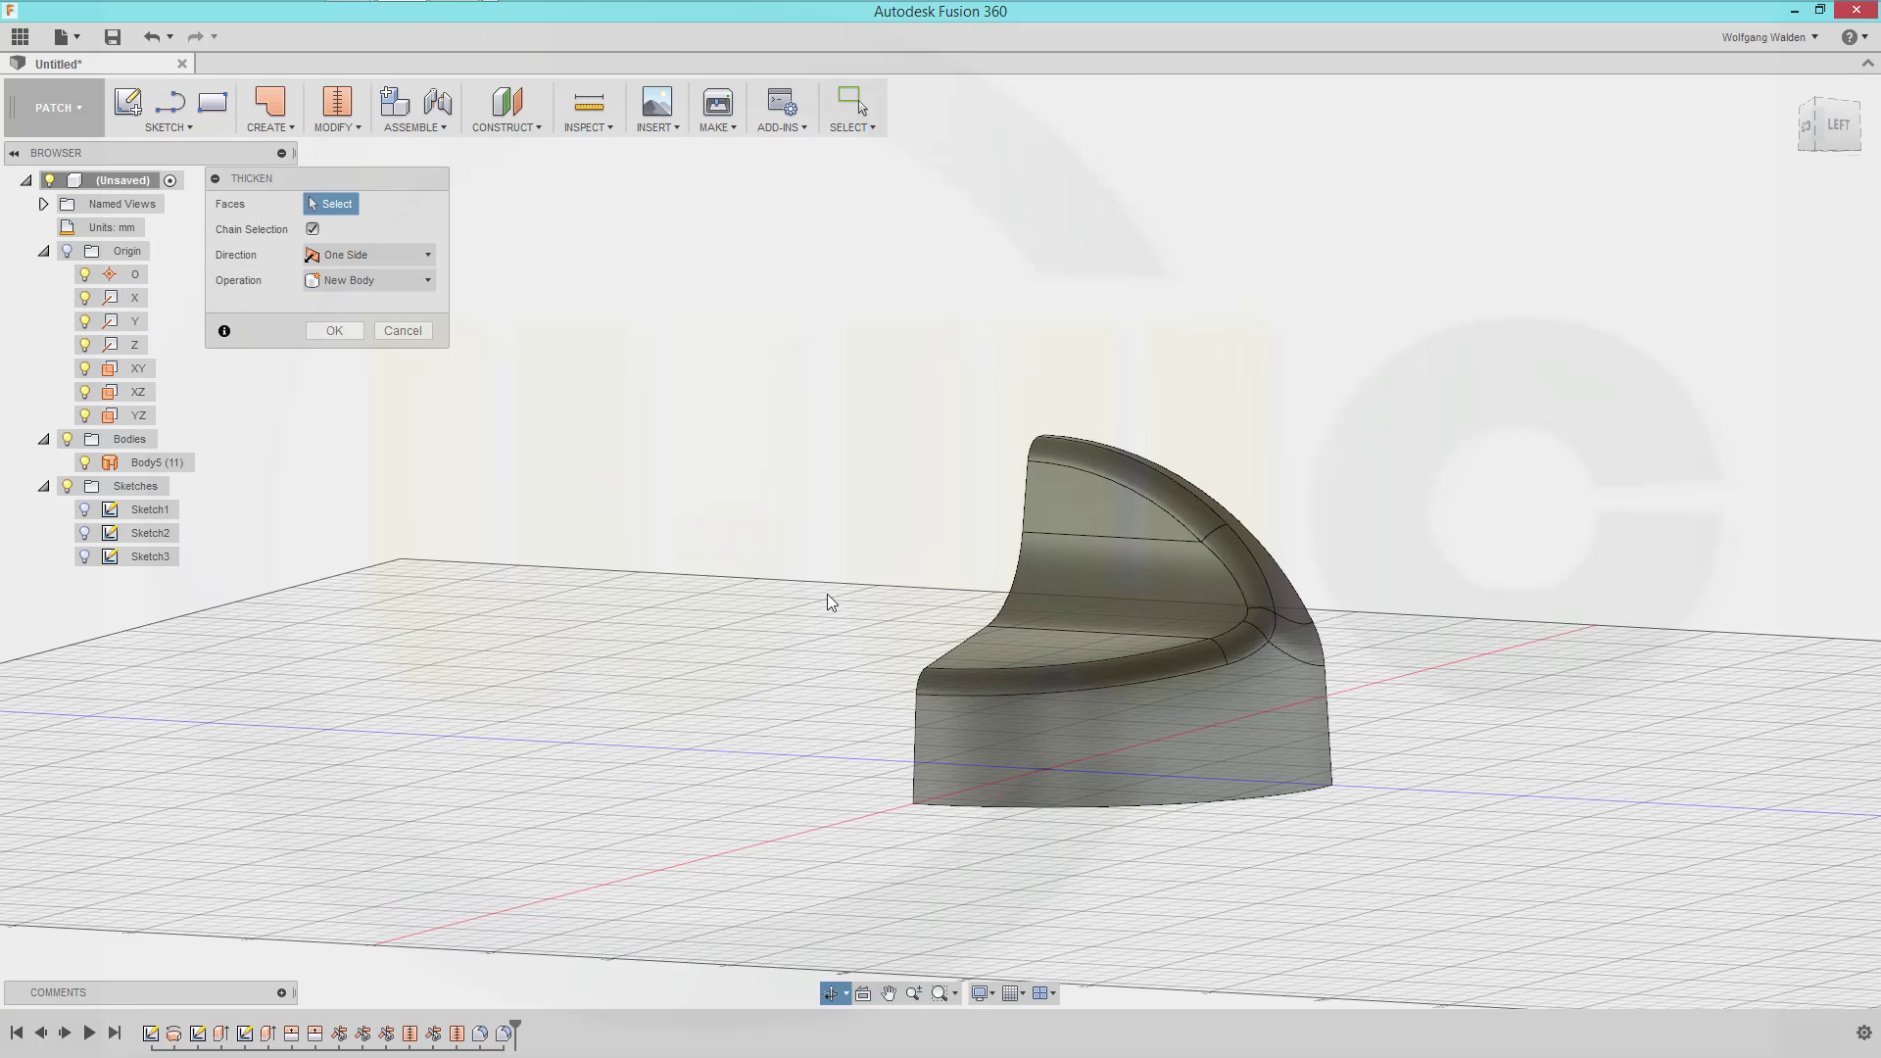
click(1109, 581)
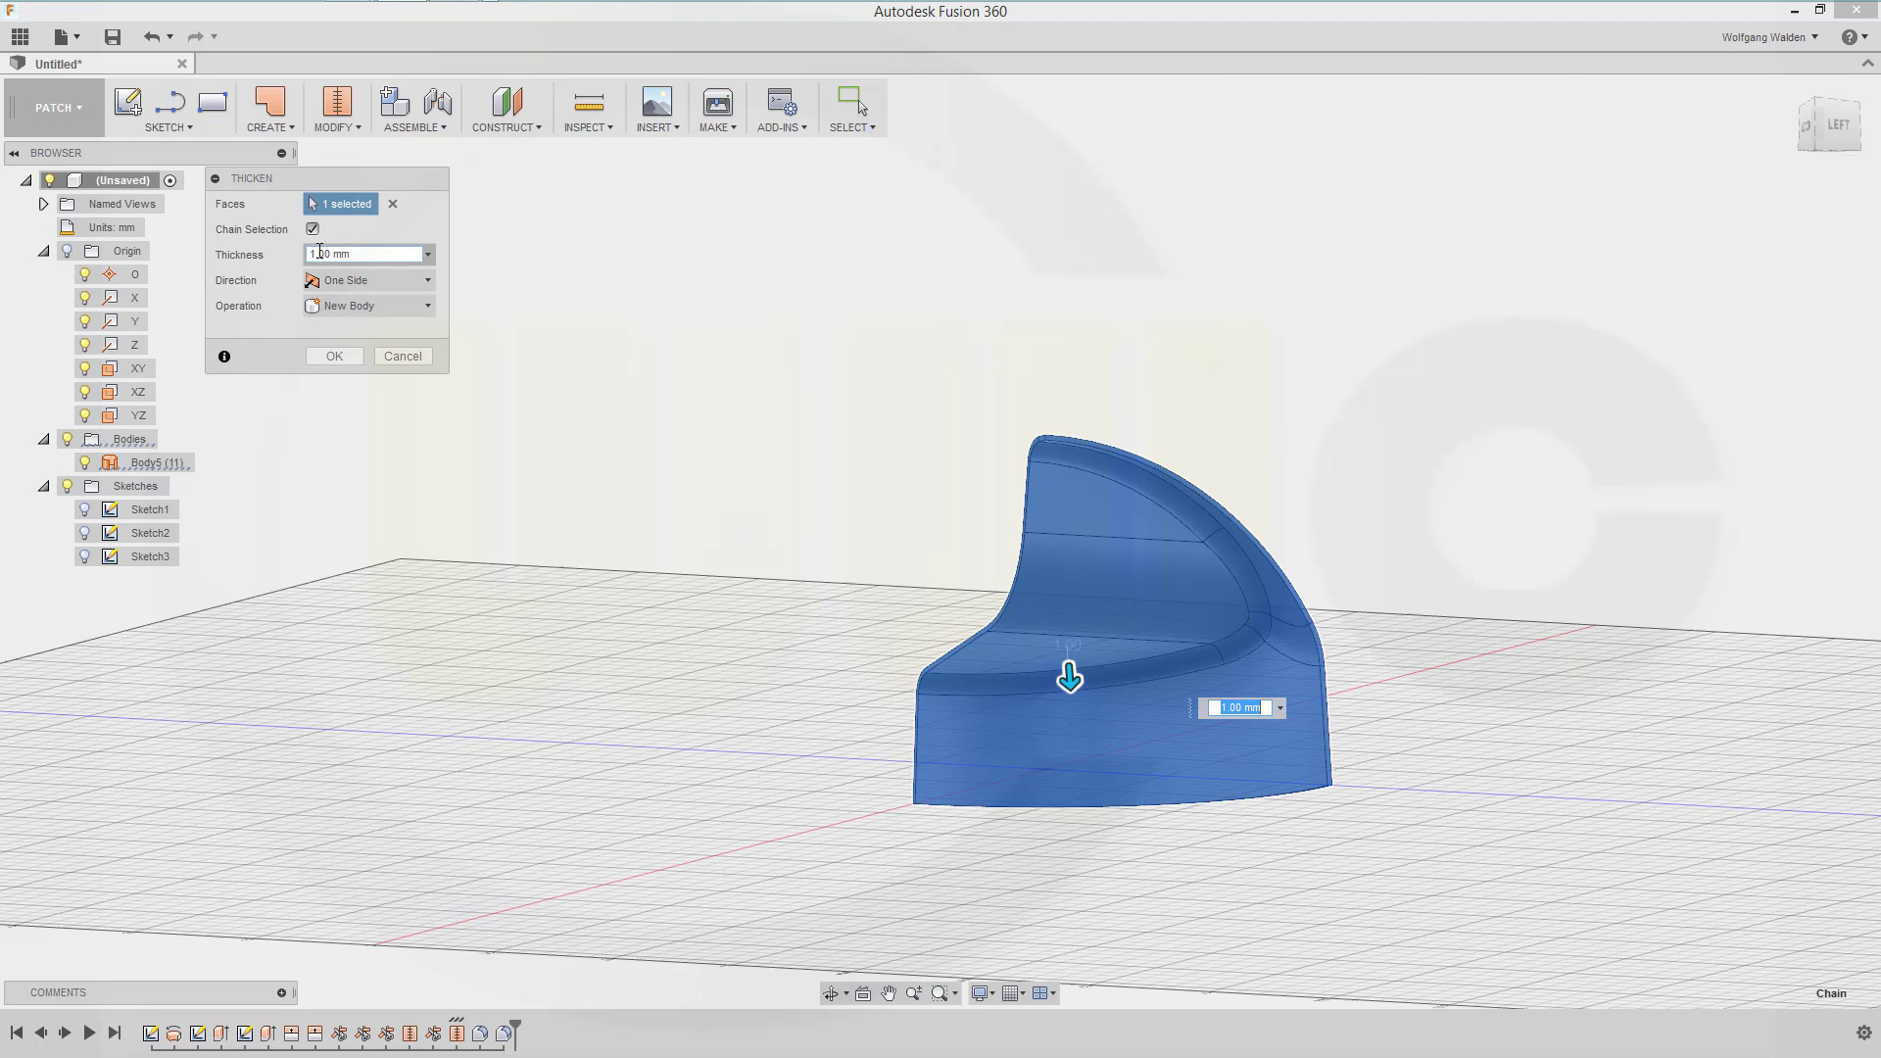
click(335, 363)
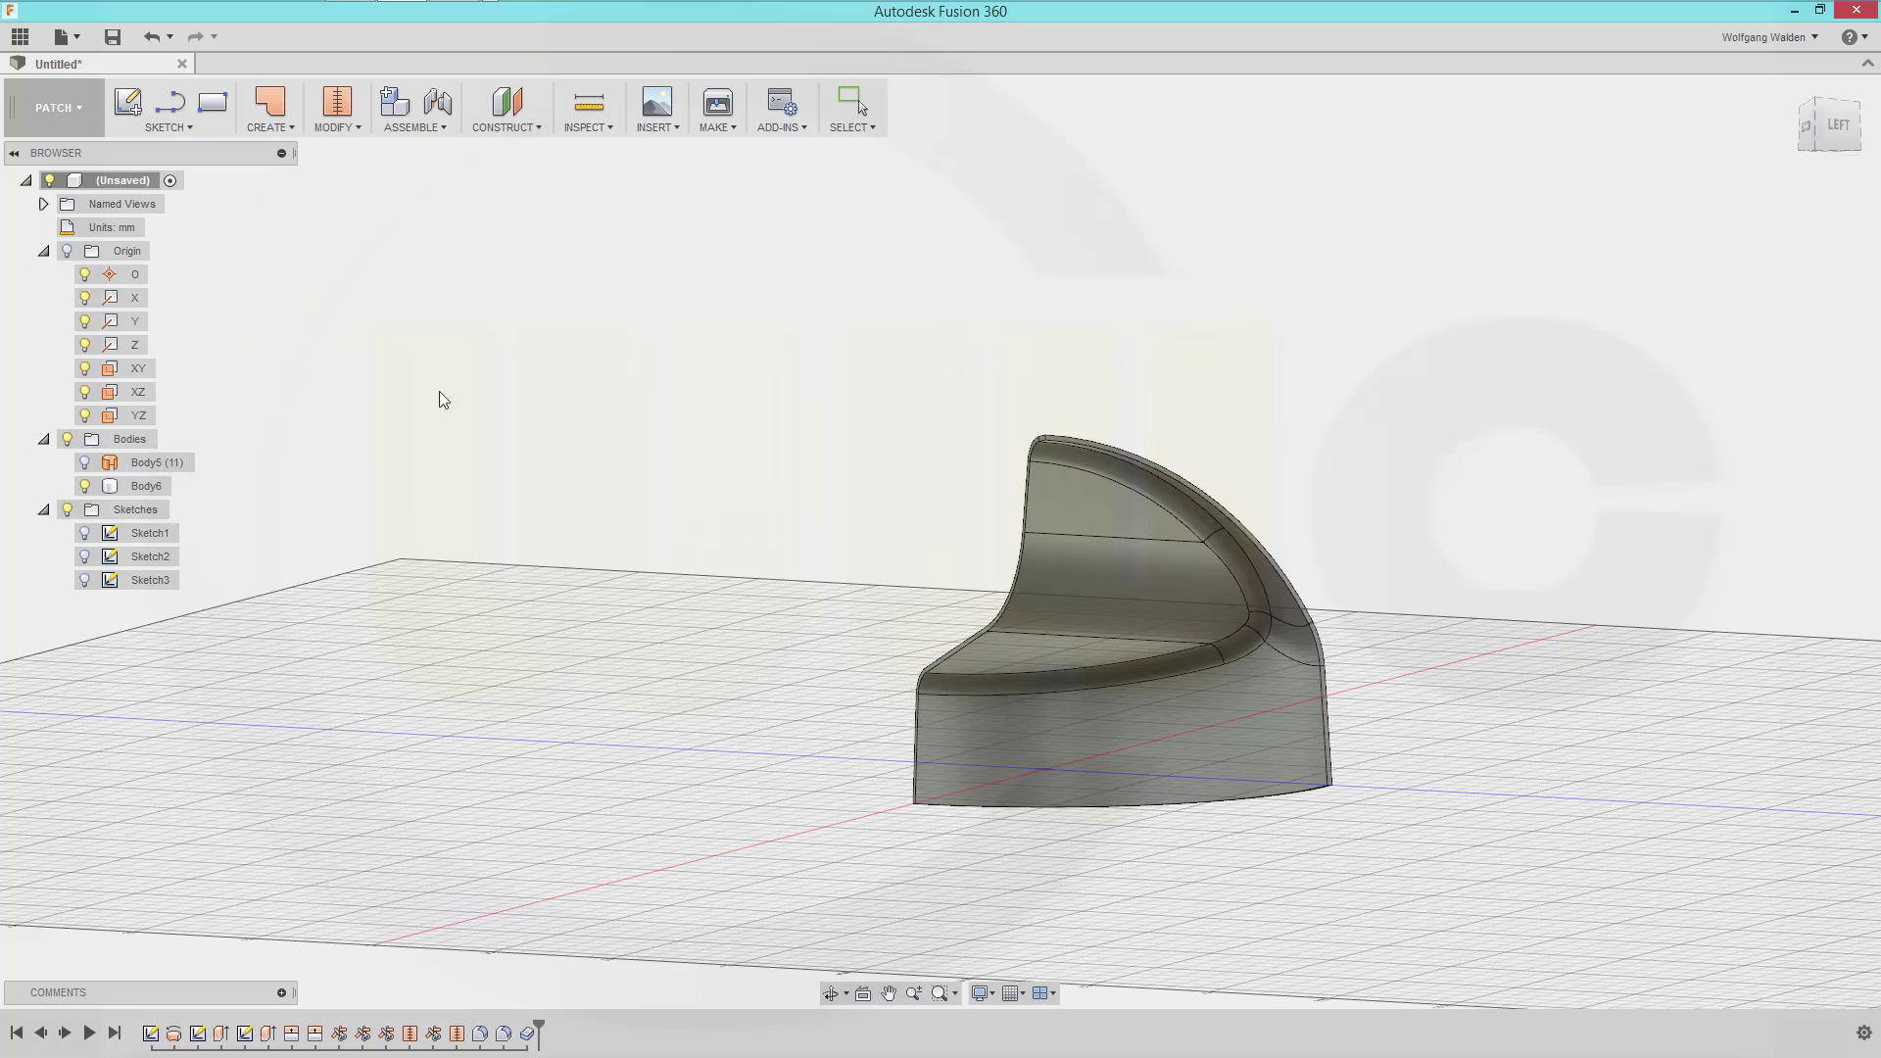
shift+middle_drag(302, 512, 518, 507)
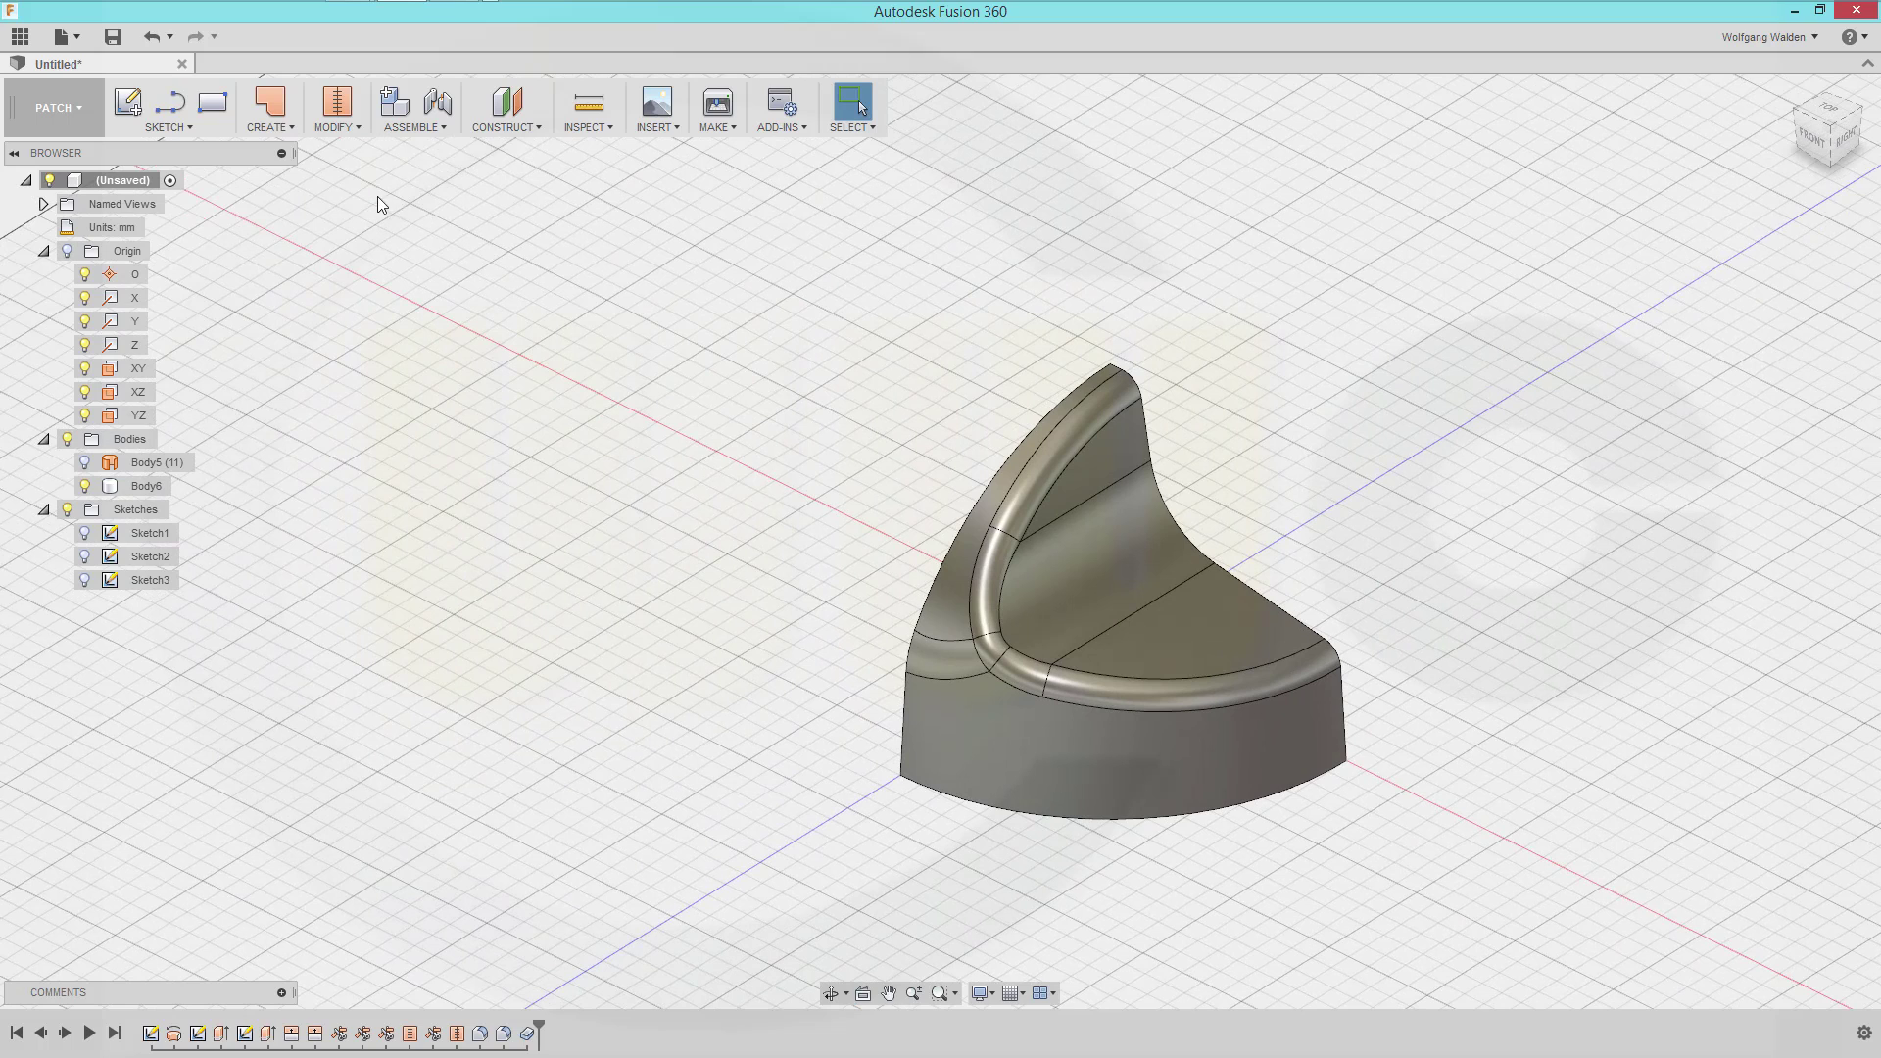
Mirror Body6 across the XY plane as a body pattern, creating Body7
click(292, 128)
mouse_move(291, 290)
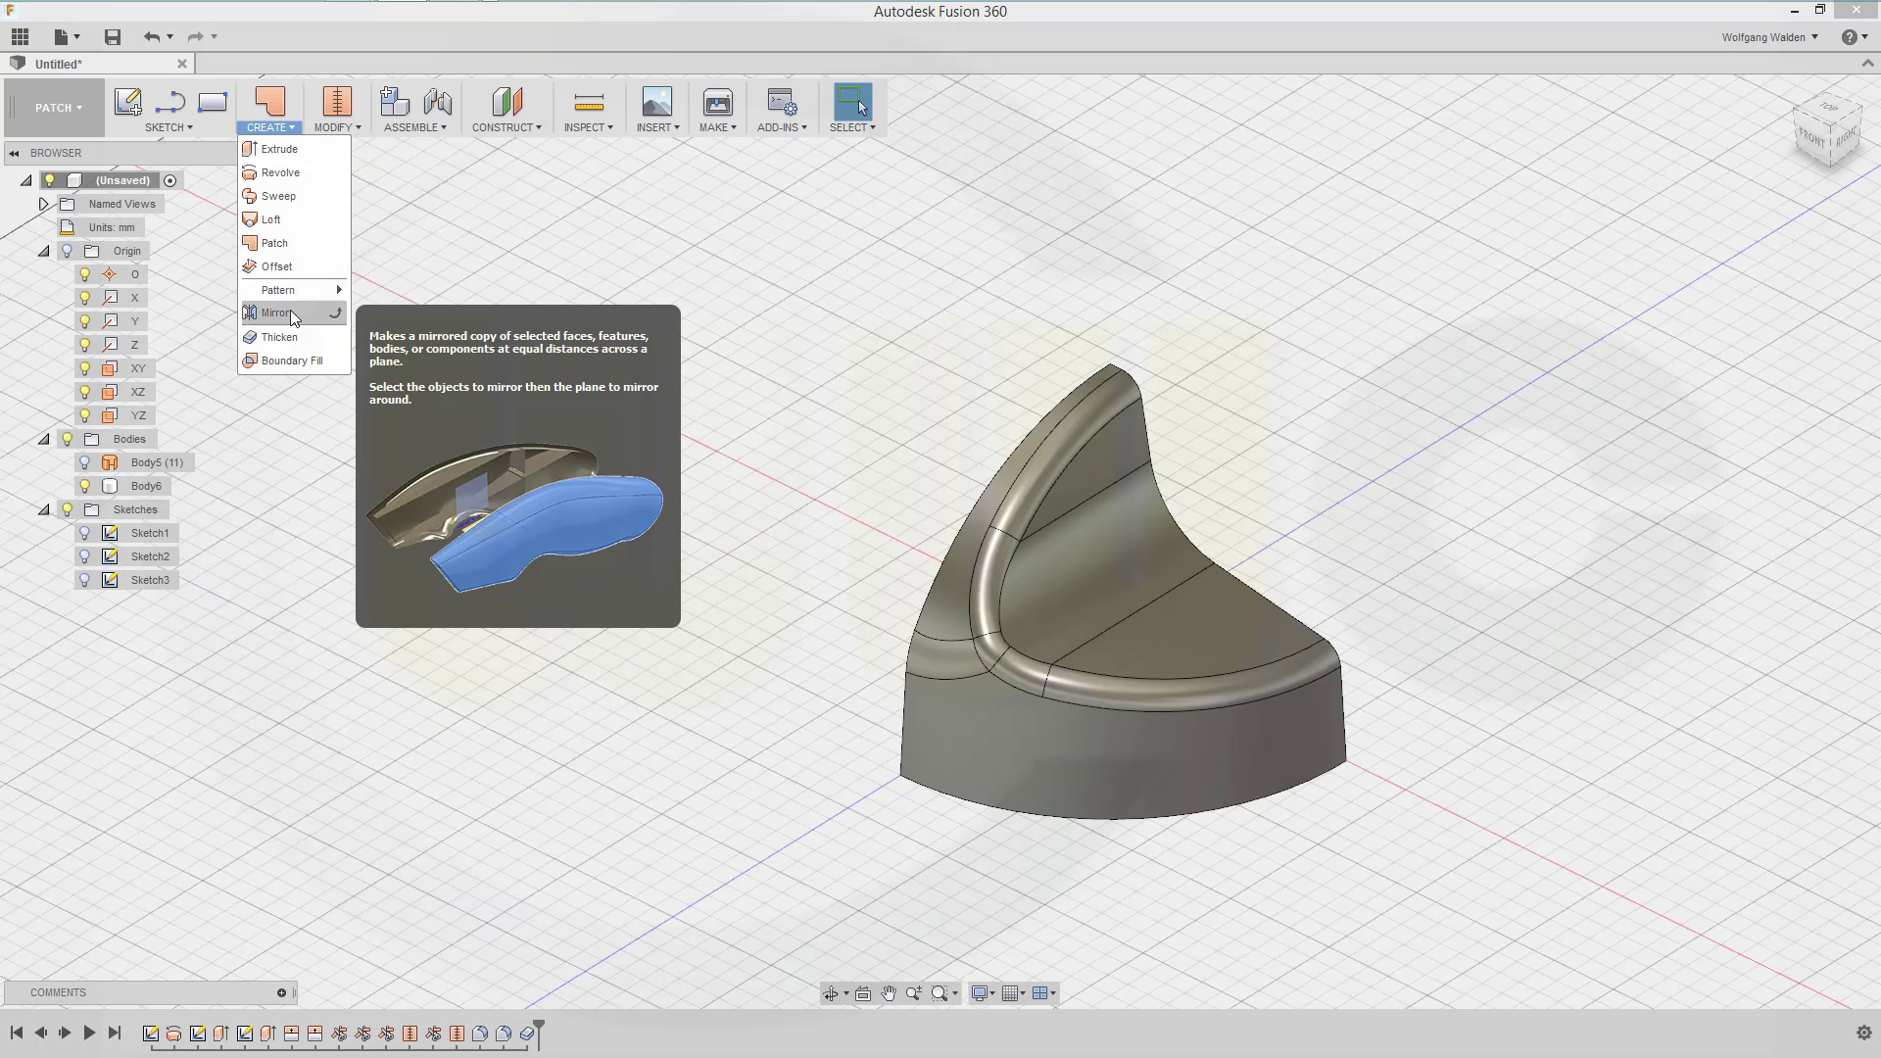
click(290, 314)
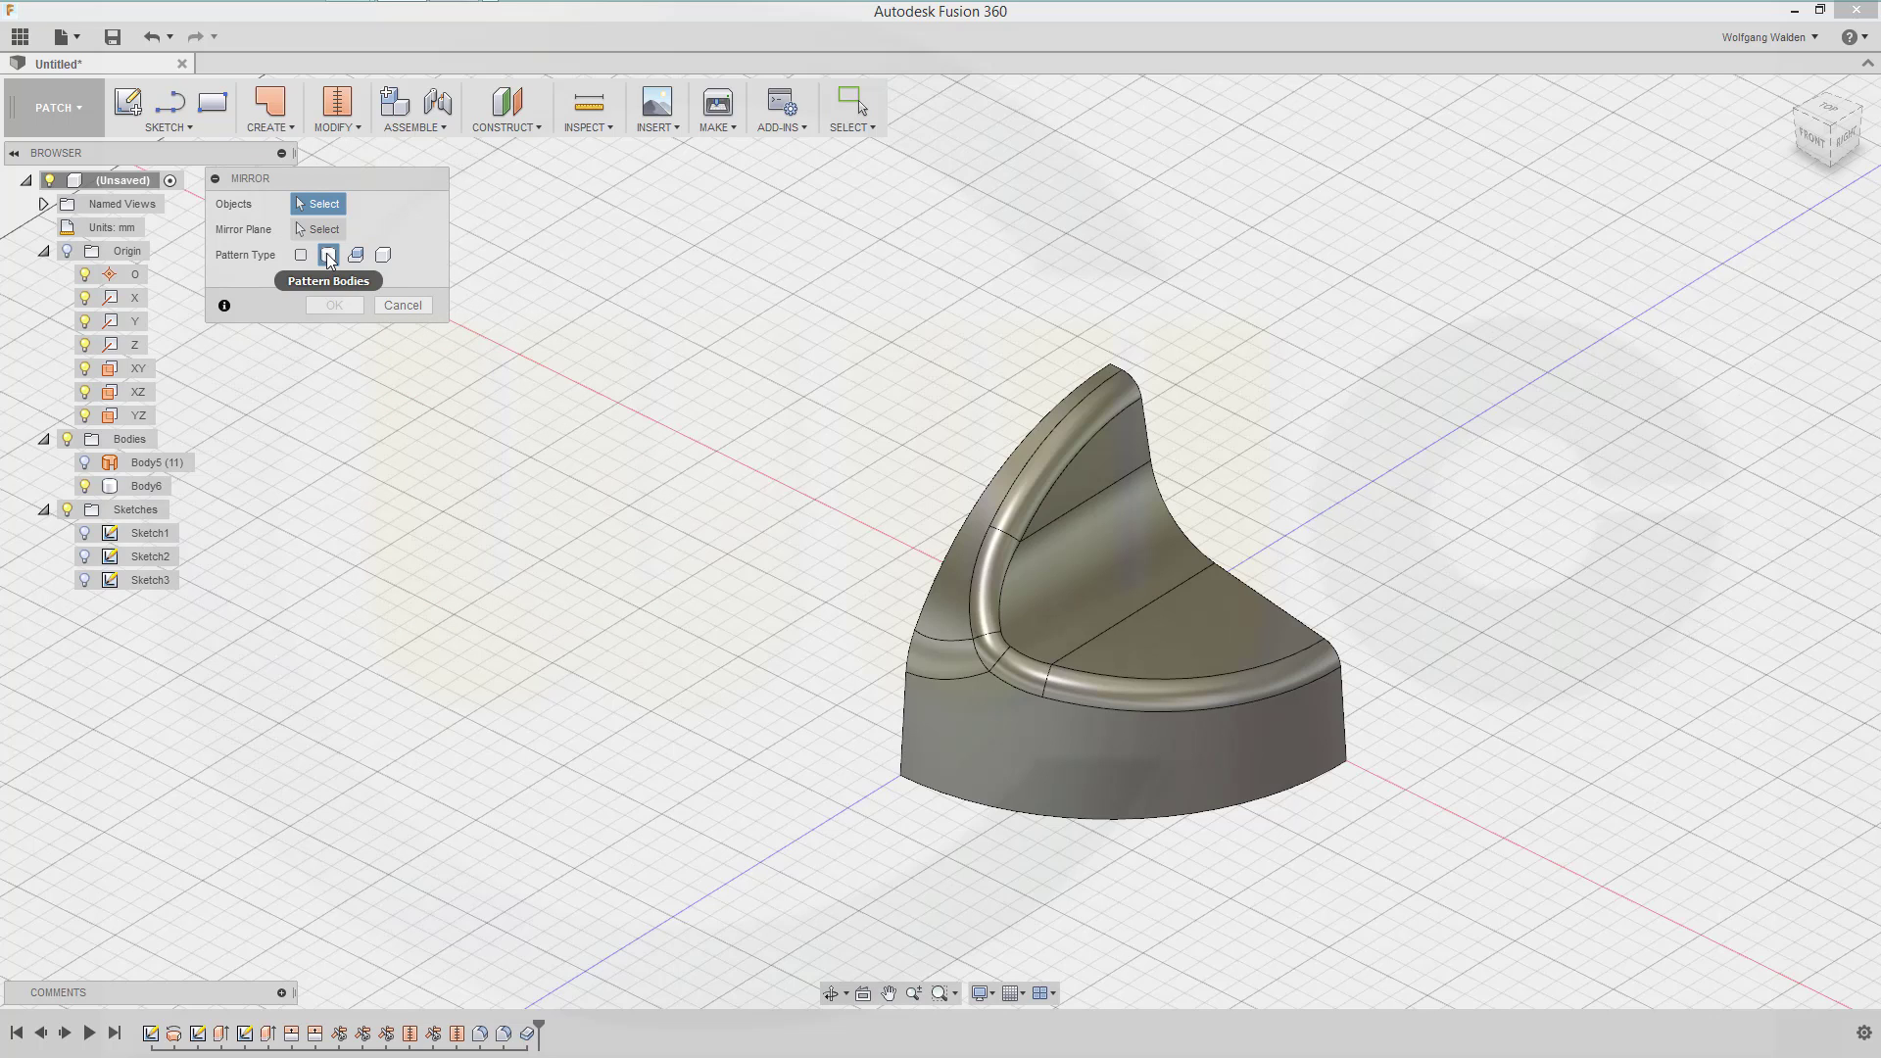
click(1030, 753)
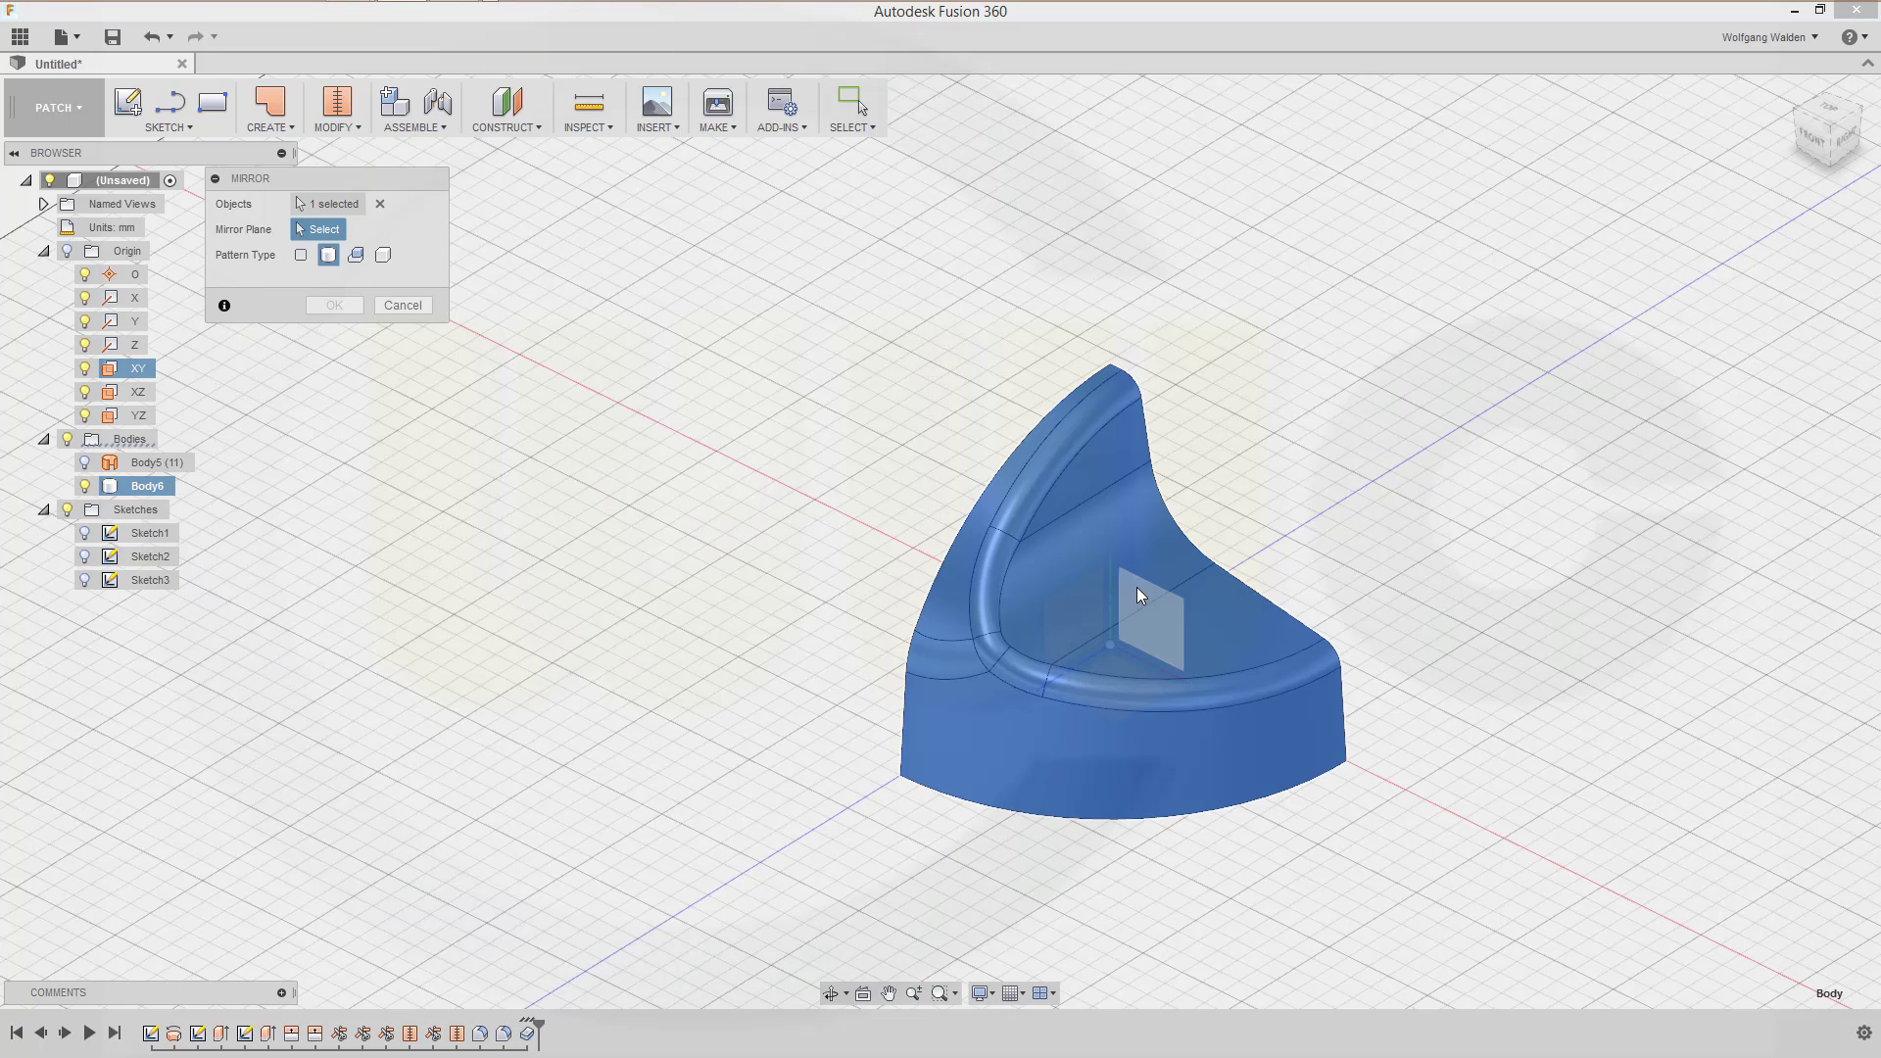
click(1137, 586)
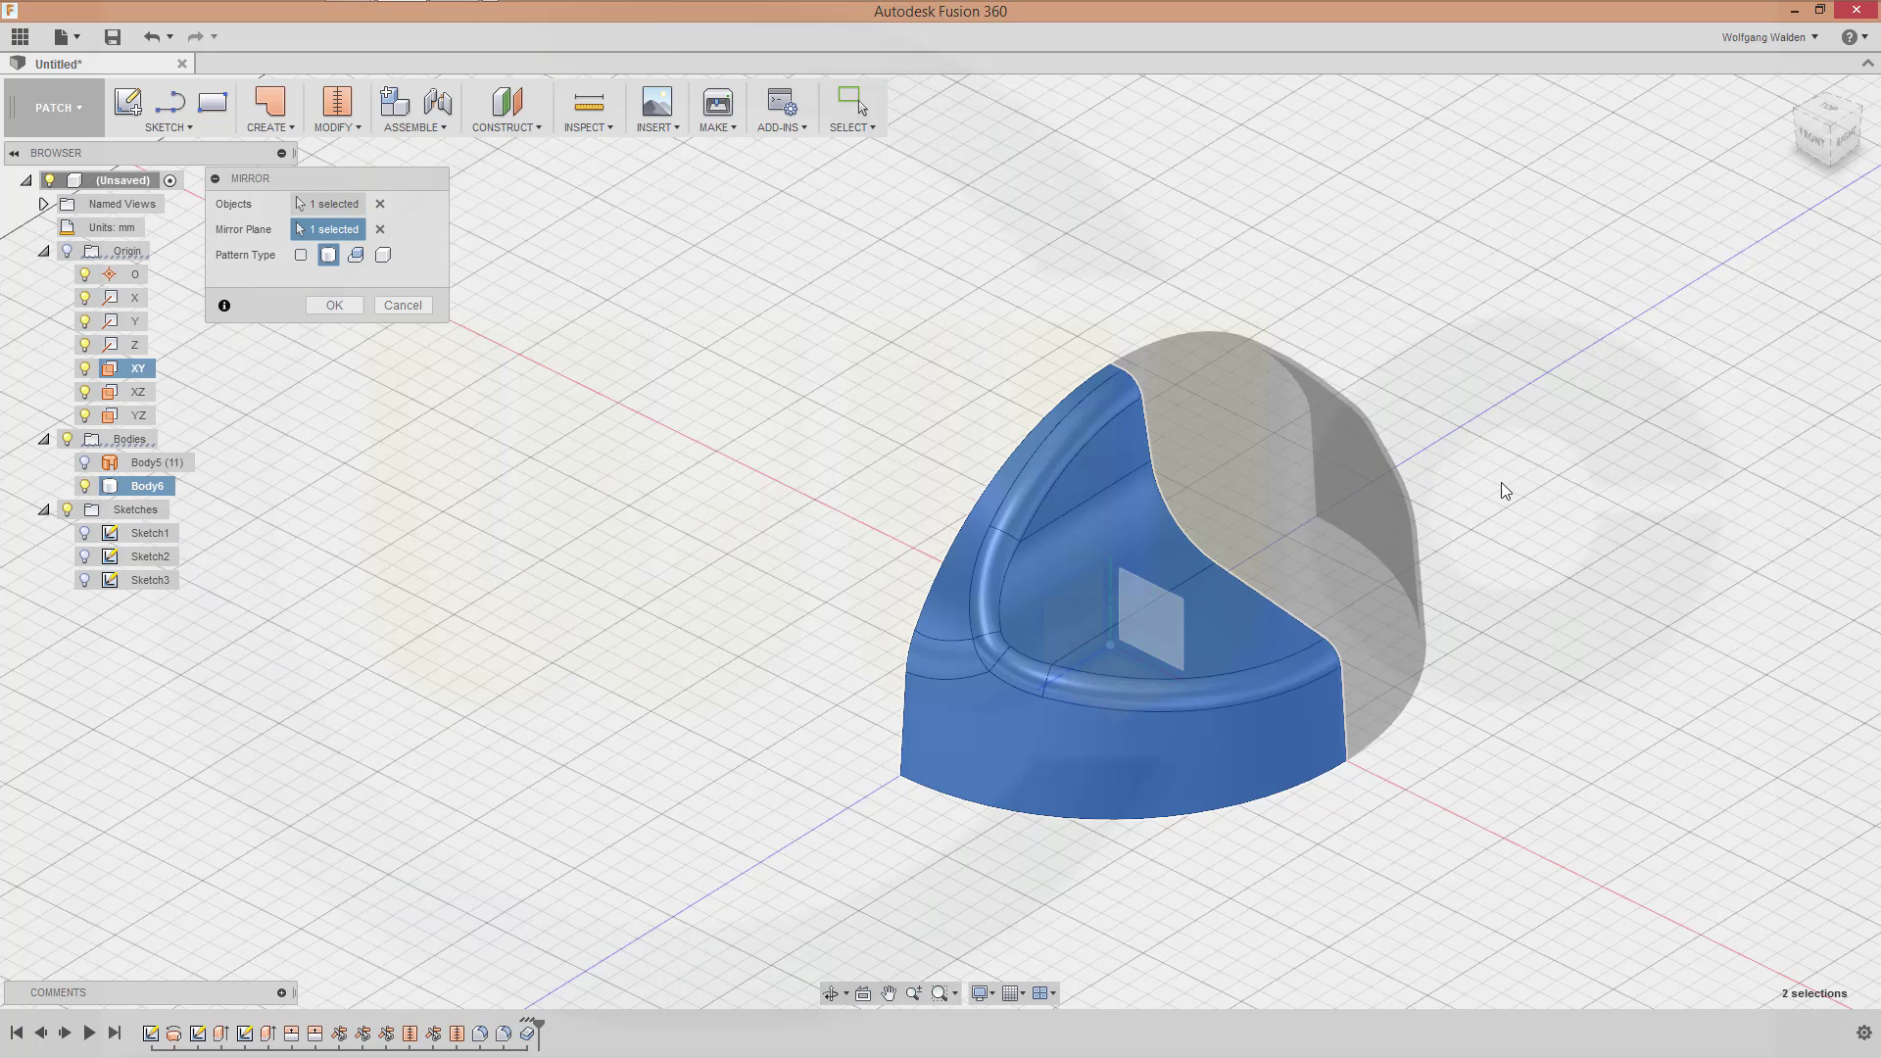
click(333, 307)
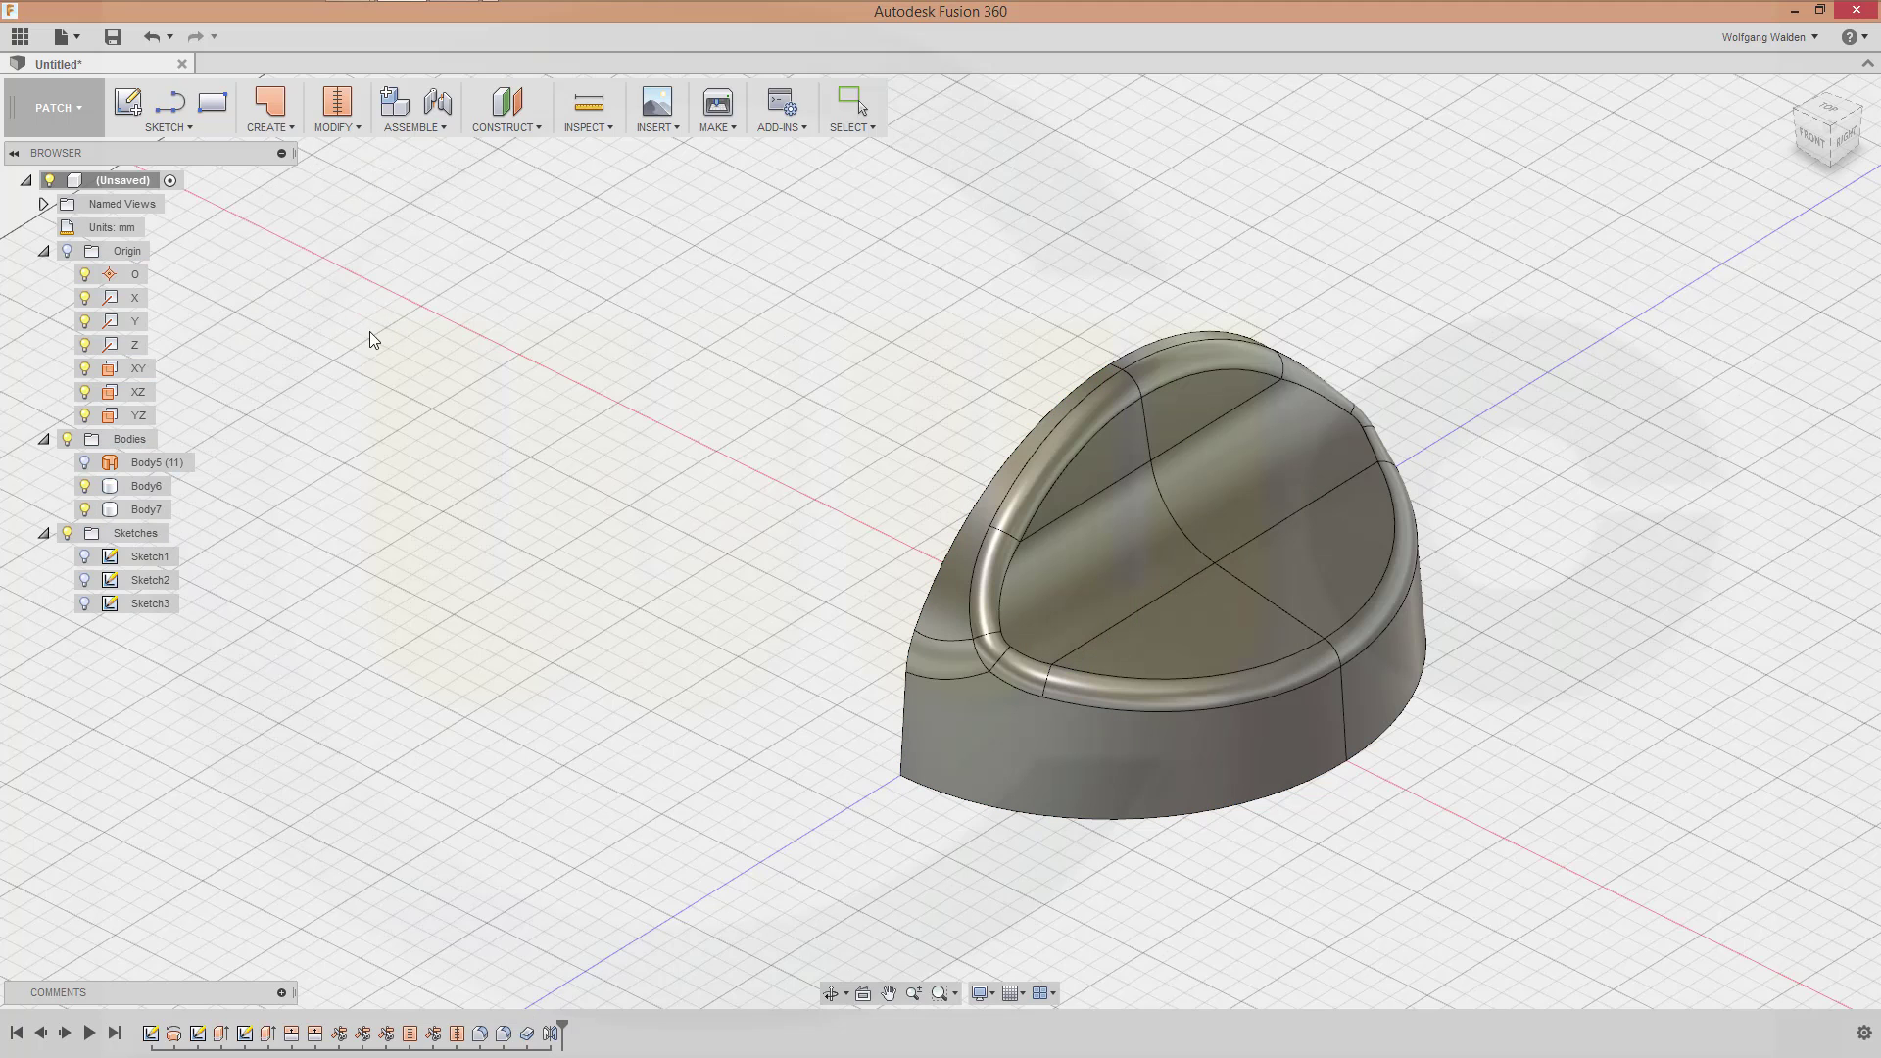
Cancel the Stitch, select Body6, and scrub the timeline back and forward to the end
click(338, 111)
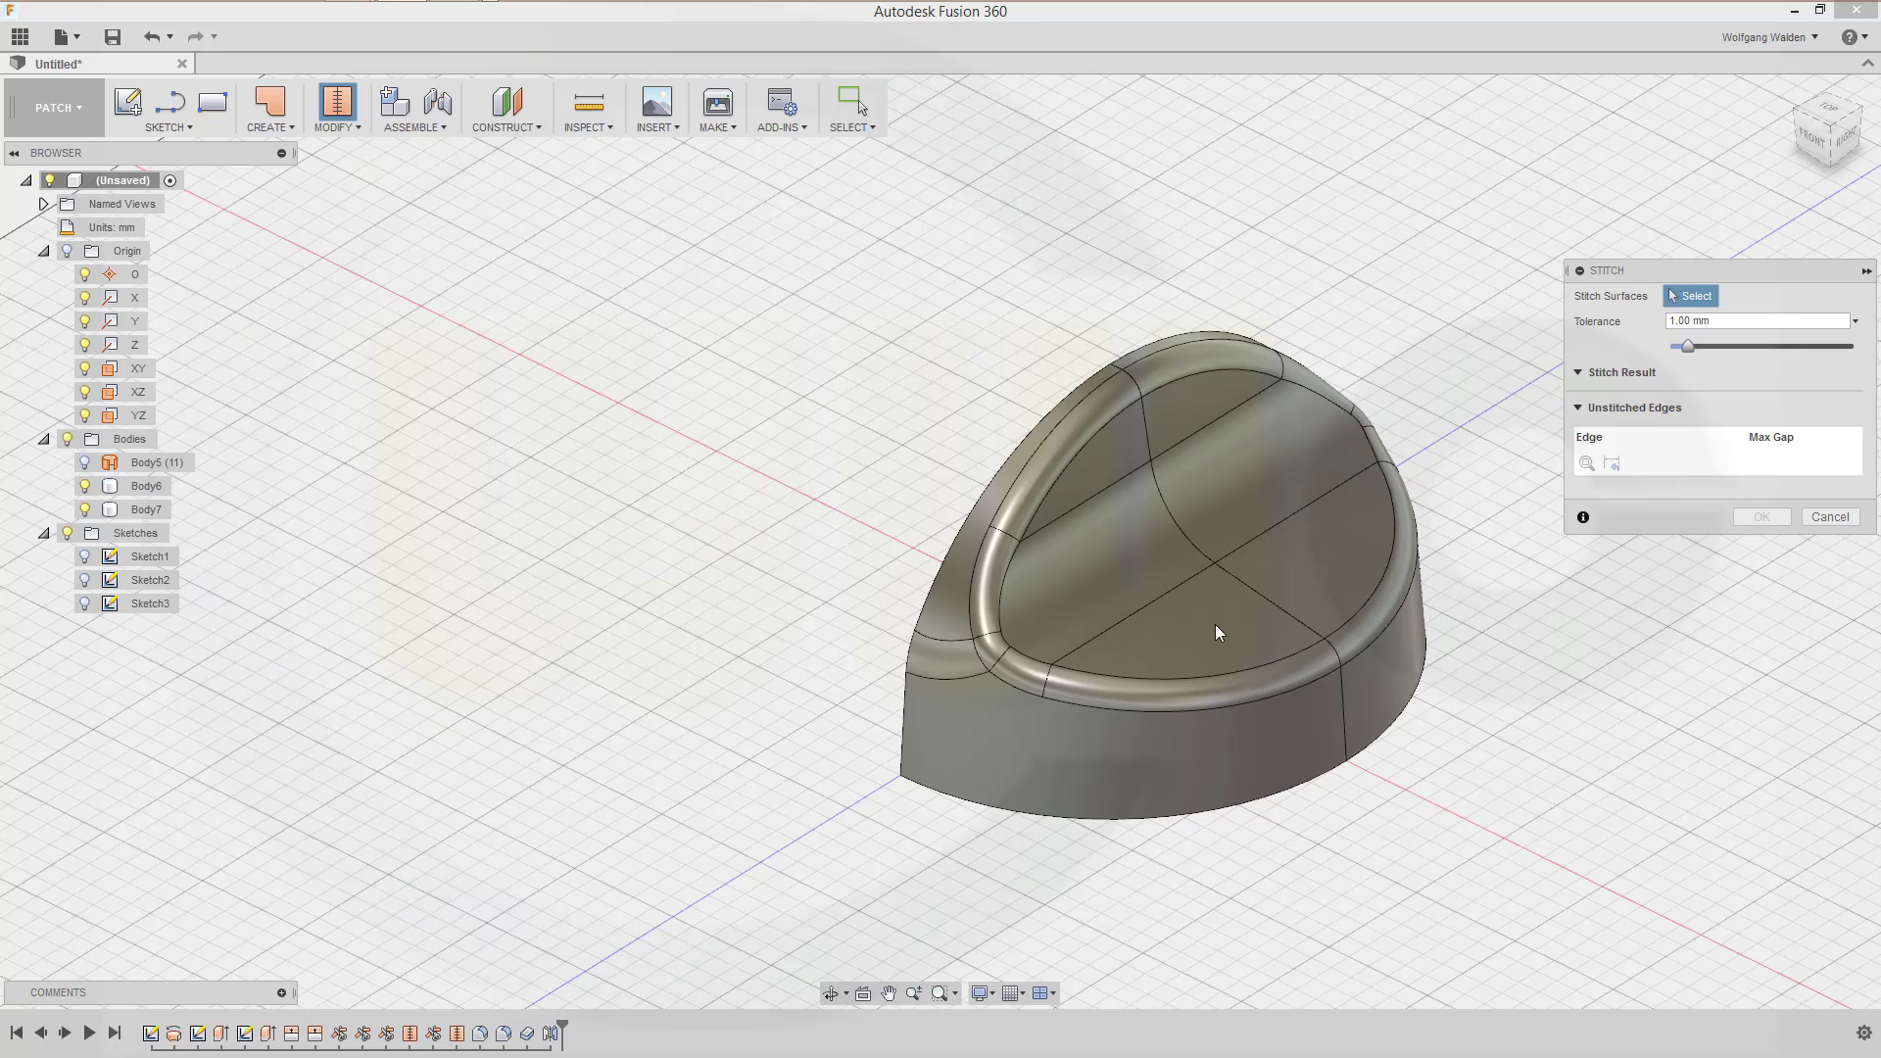
click(1828, 517)
click(146, 486)
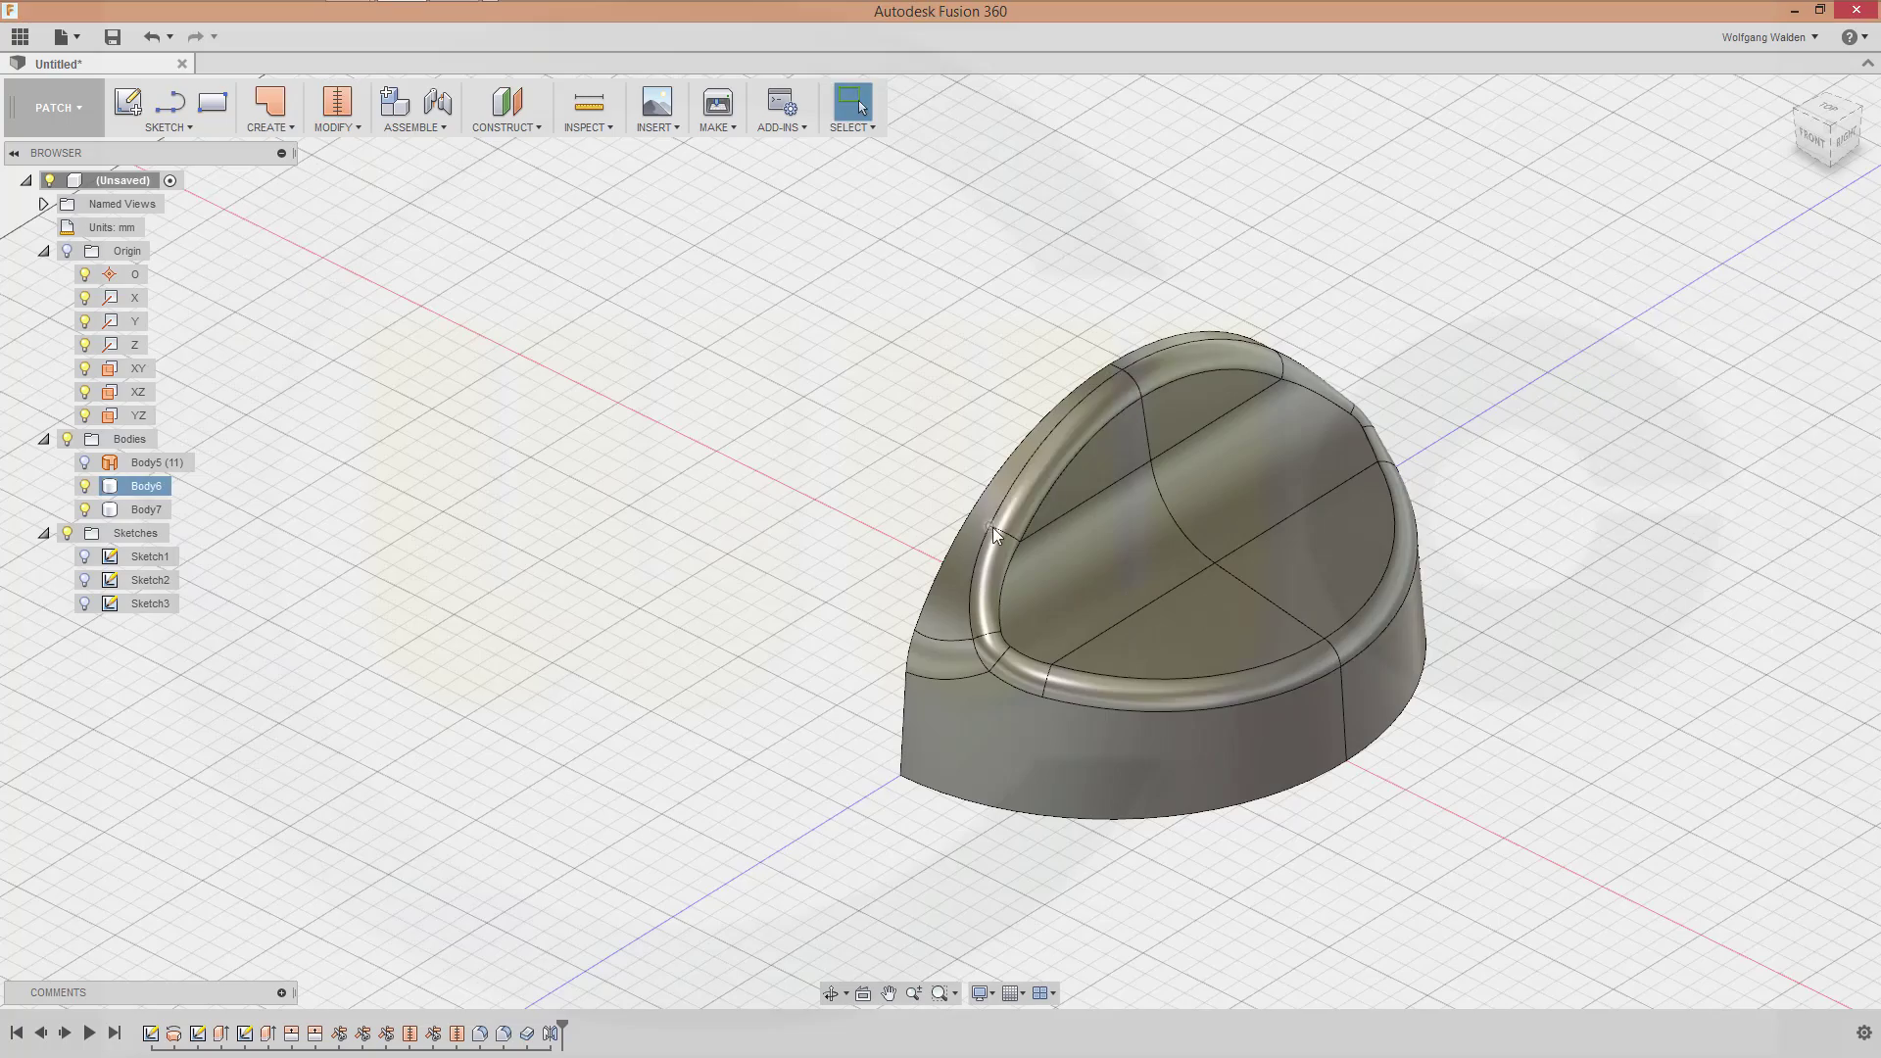
mouse_move(1176, 587)
shift+middle_down()
mouse_move(1107, 441)
mouse_move(1190, 574)
shift+middle_up()
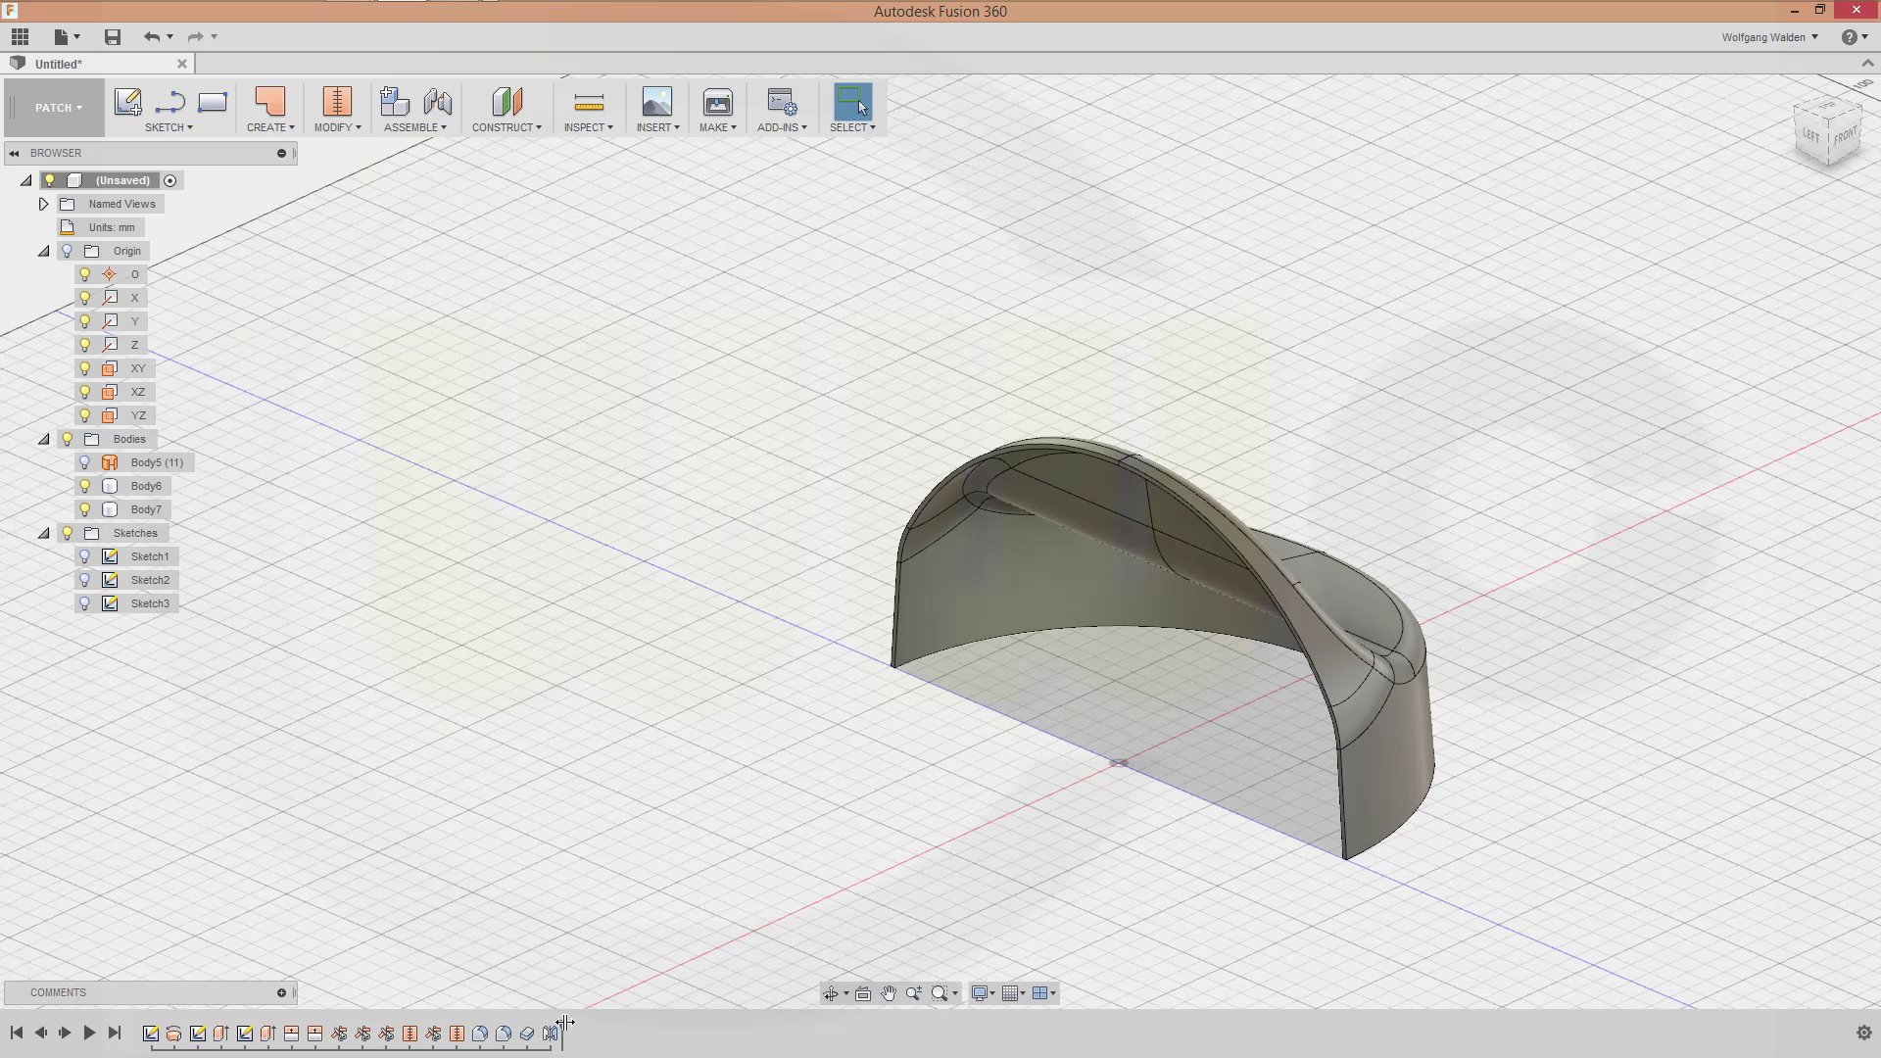
drag(566, 1023, 511, 1017)
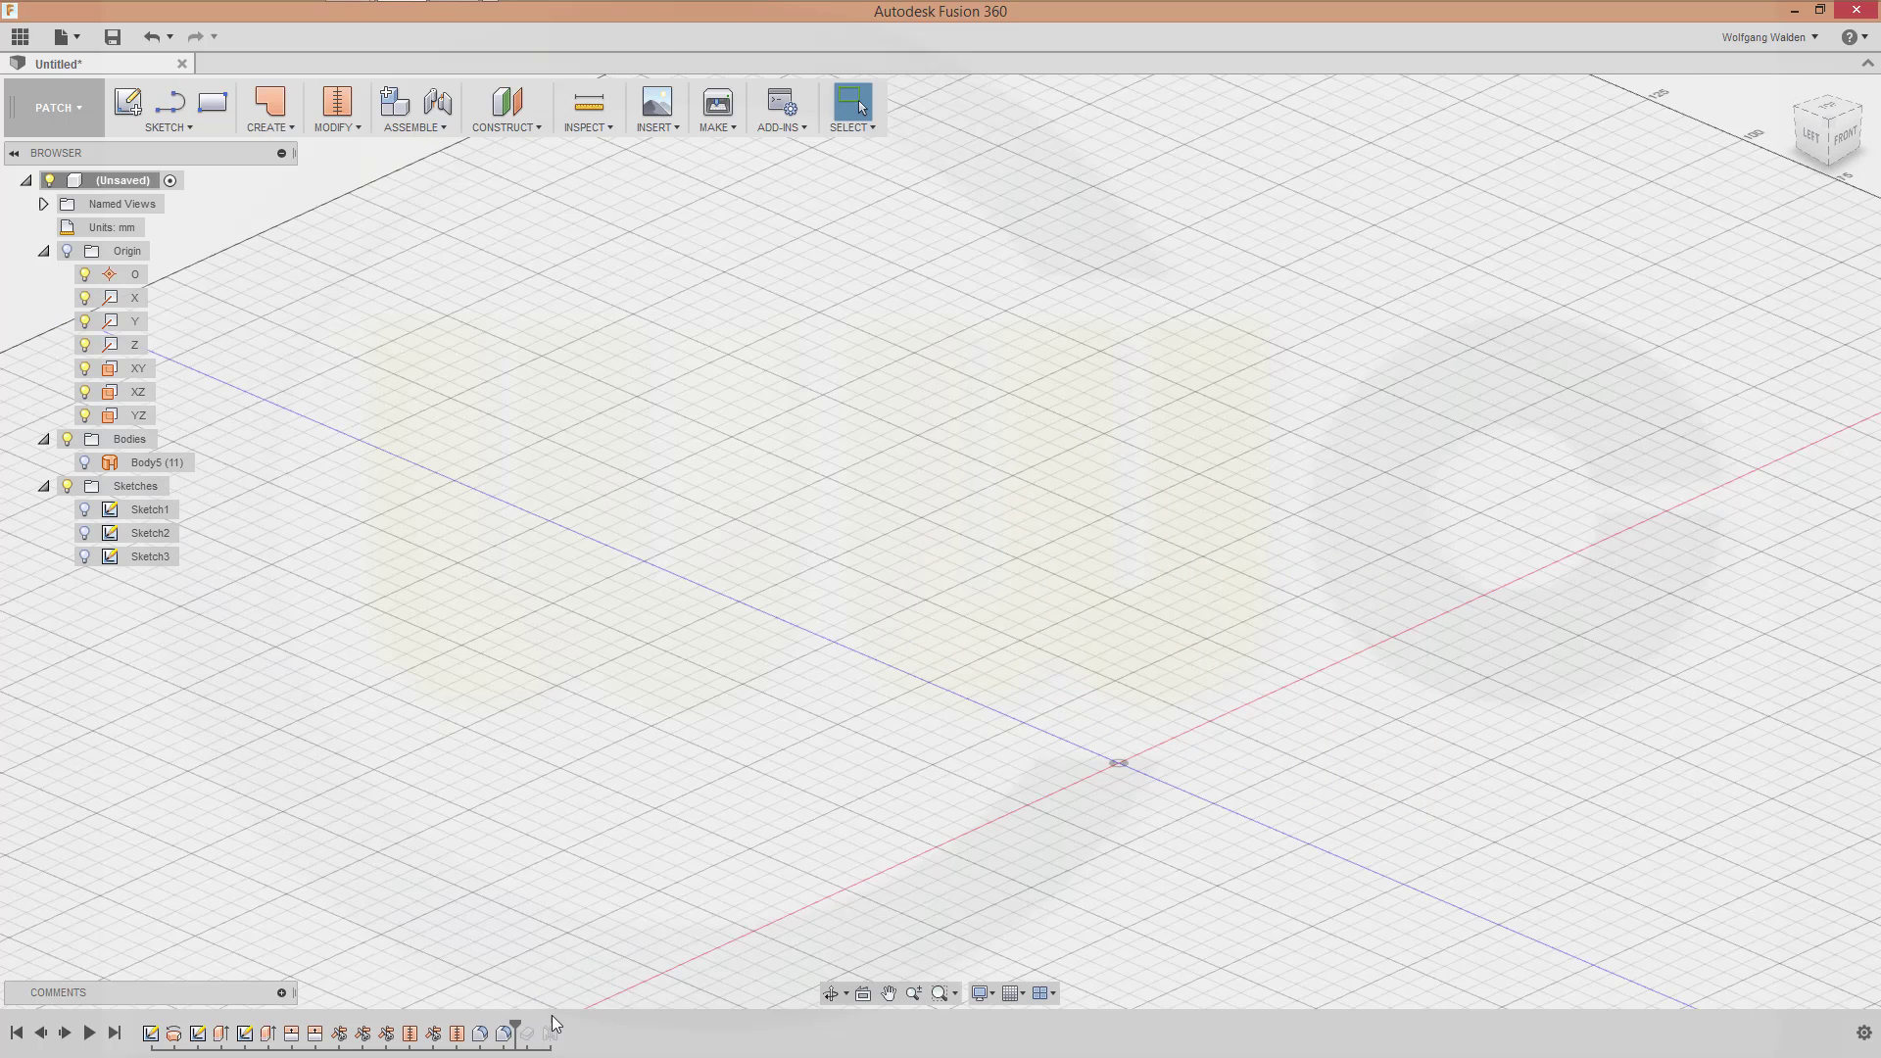
drag(516, 1020, 555, 1025)
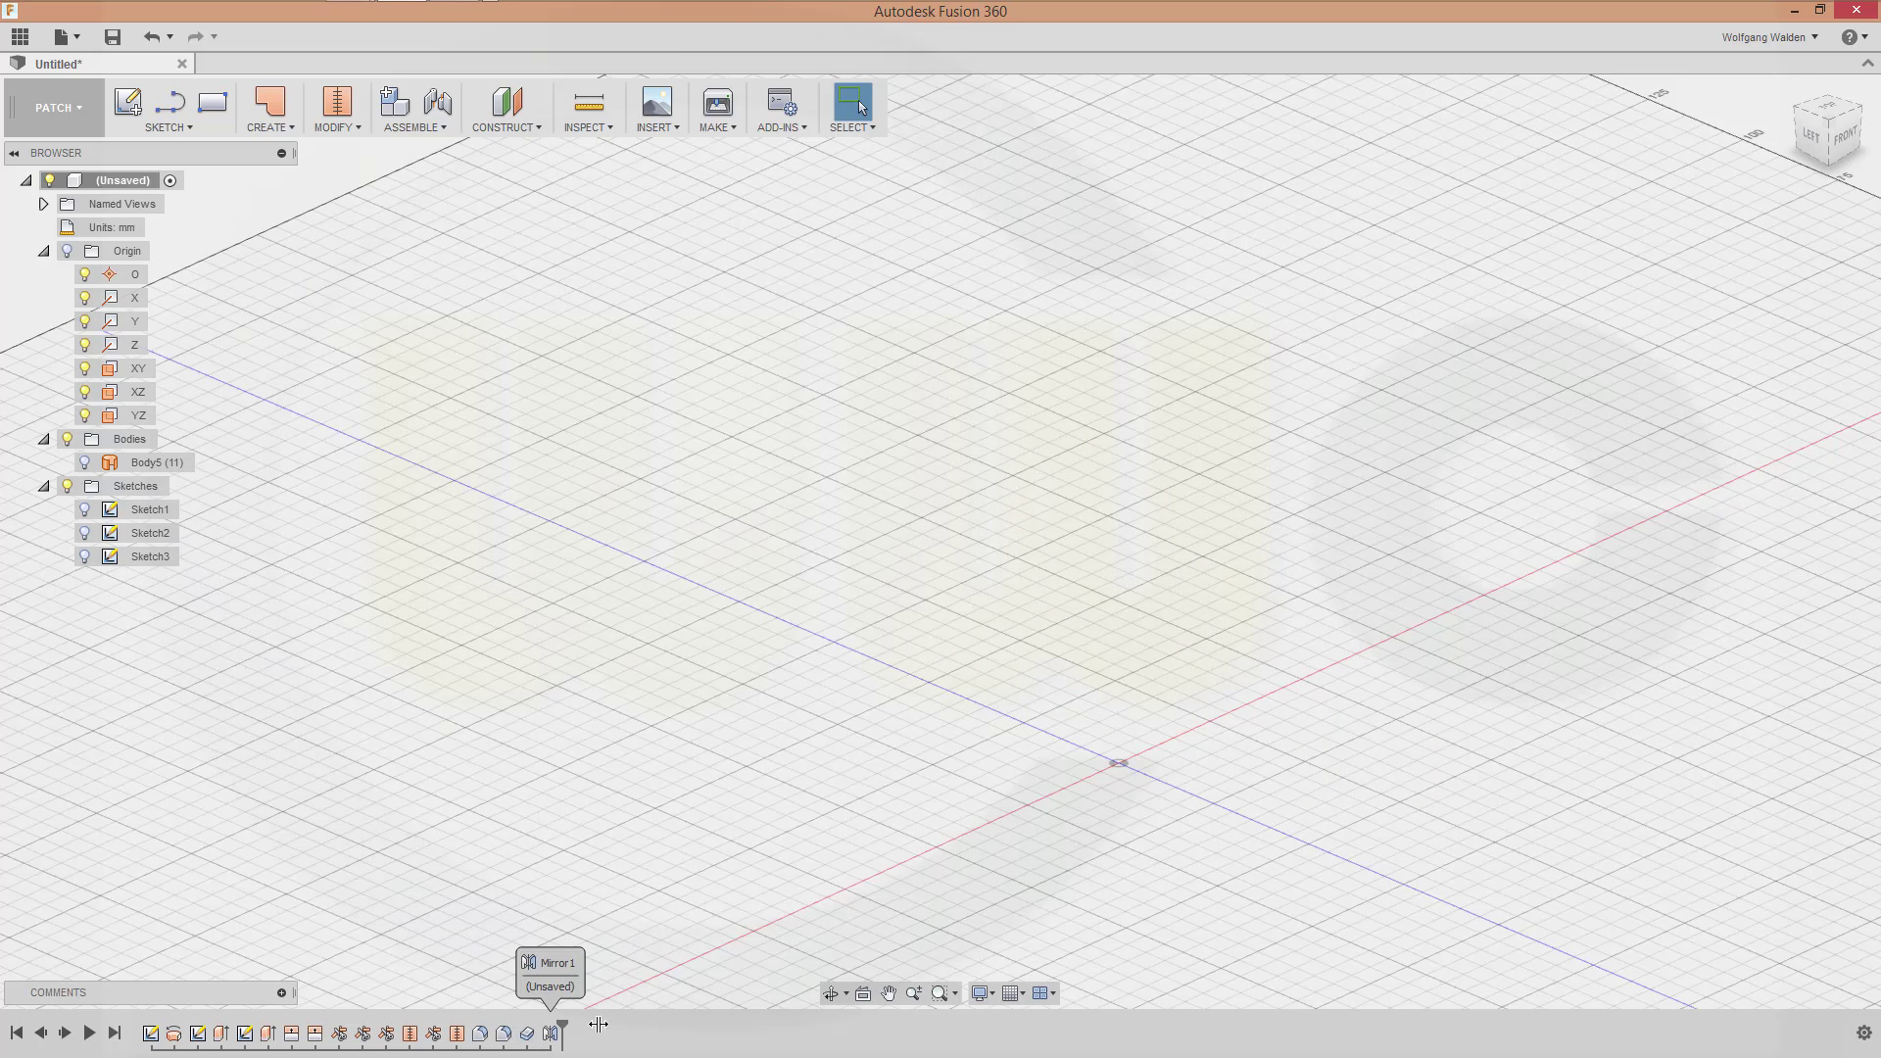
Delete the Mirror and Thicken features from the timeline and make Body5 visible again
right_click(554, 1037)
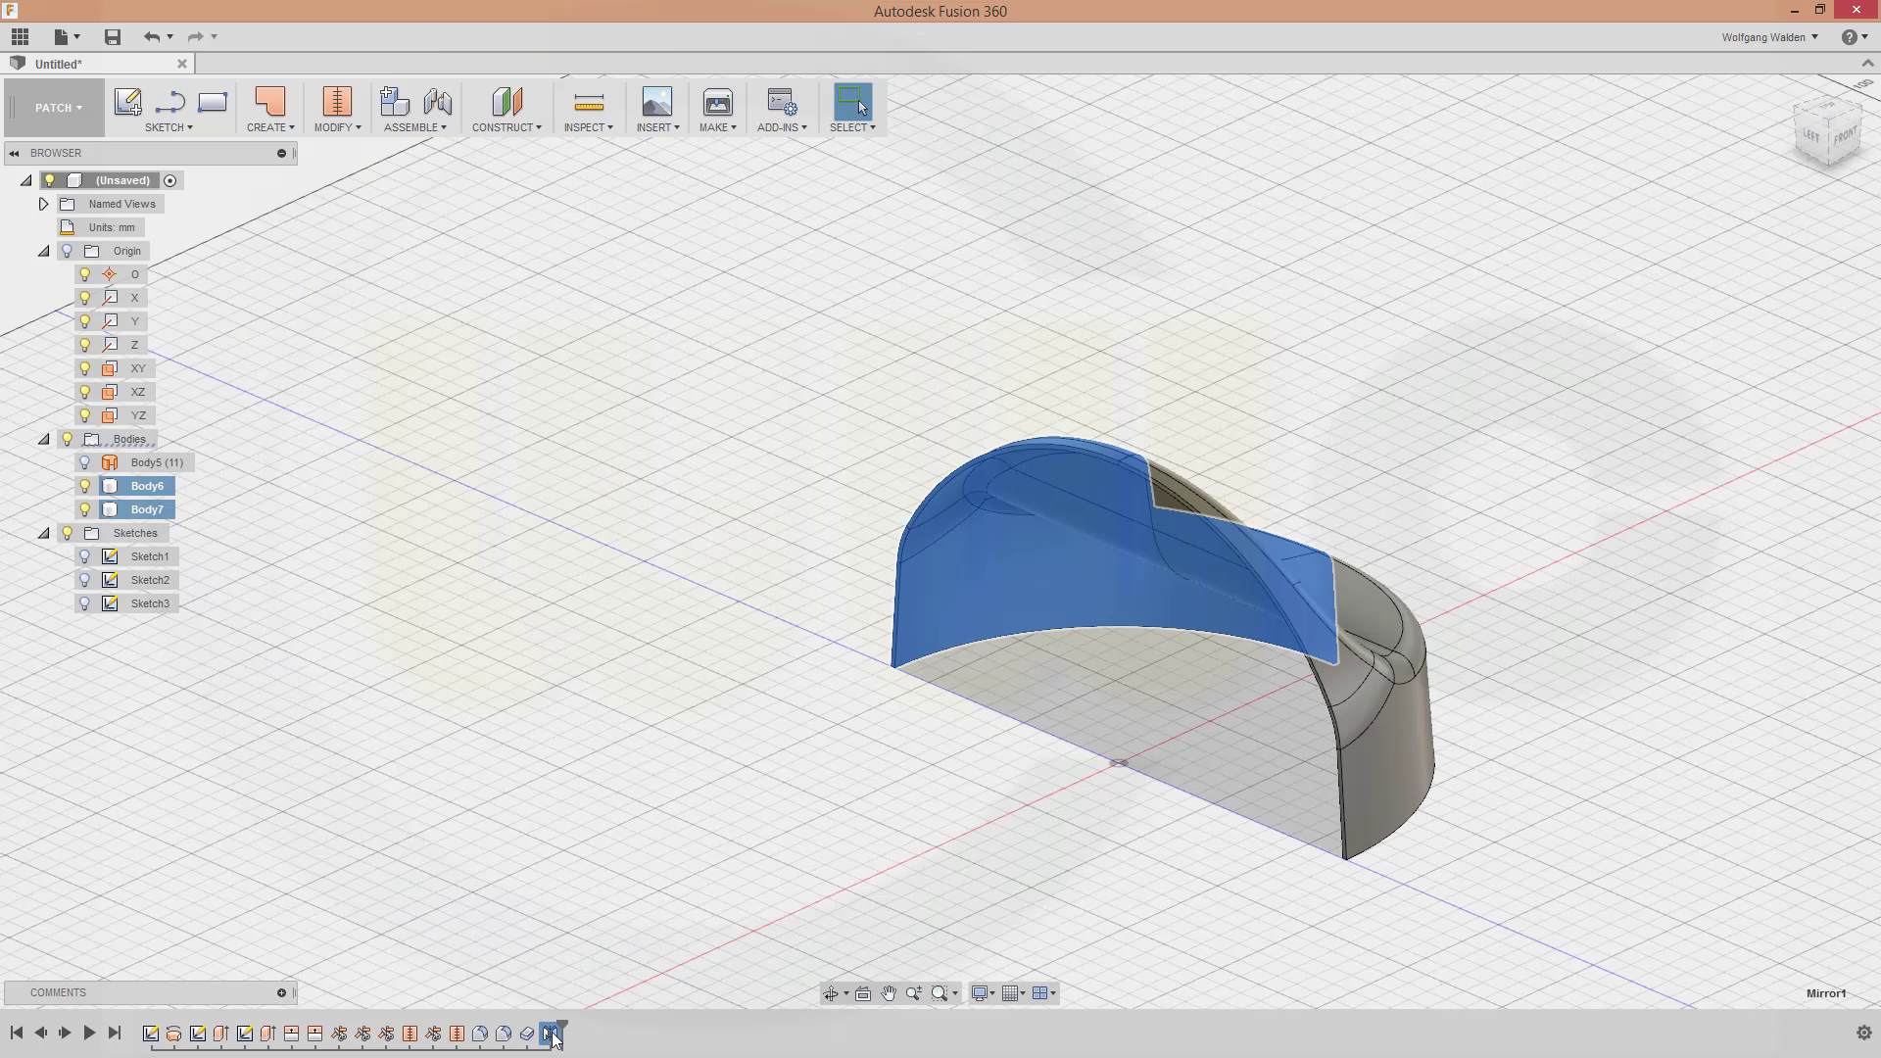
click(600, 946)
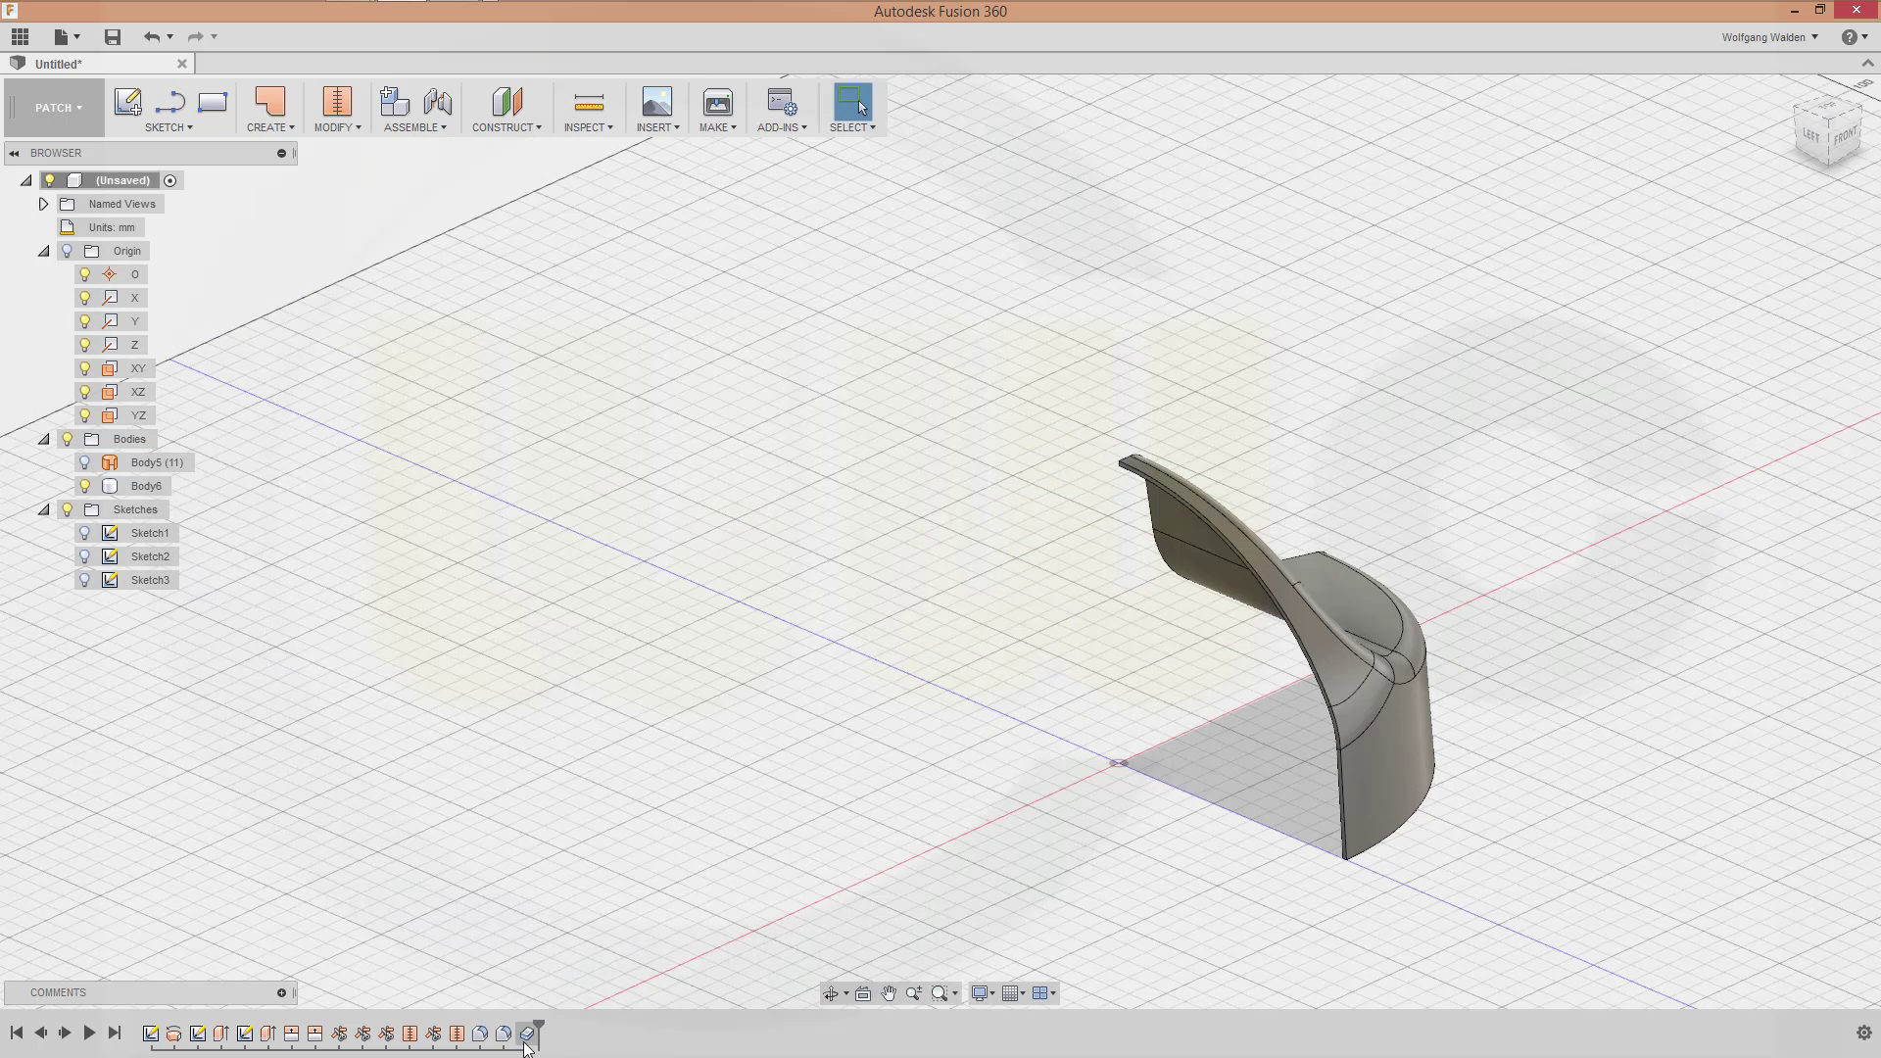
right_click(527, 1035)
click(572, 948)
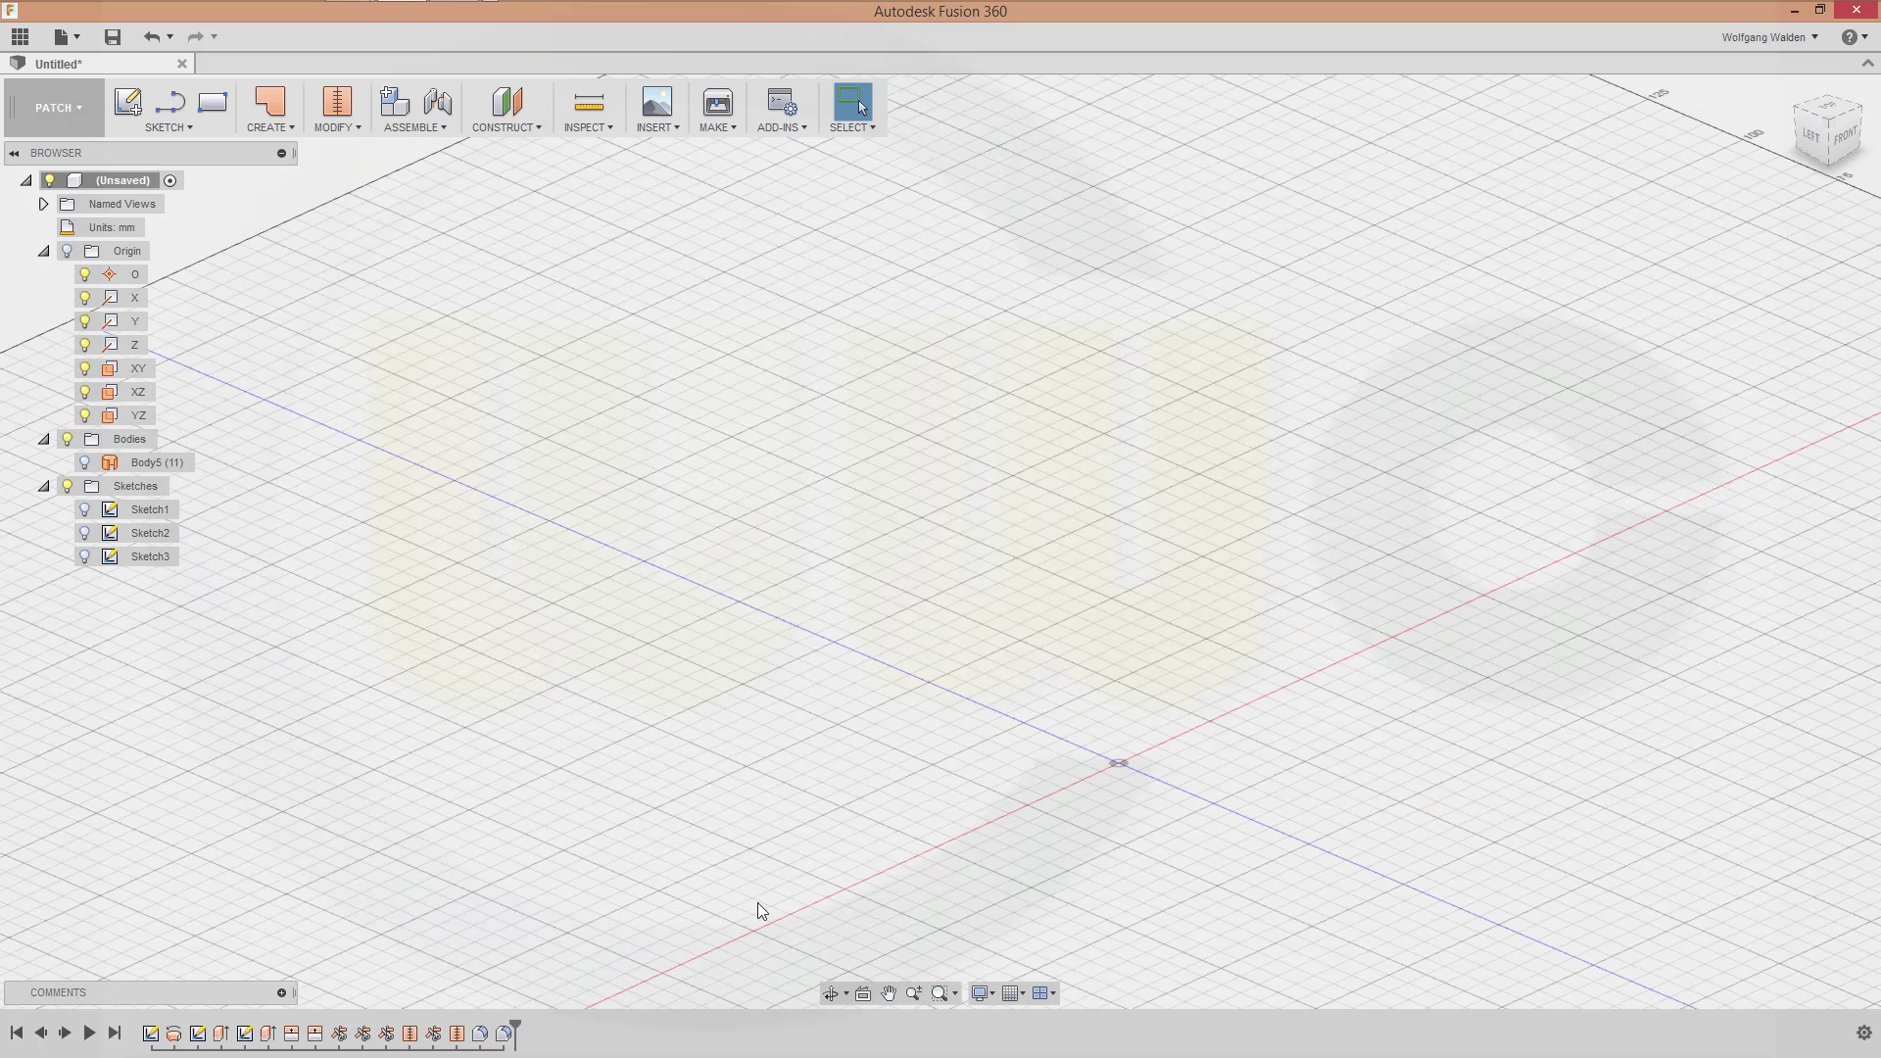
click(137, 462)
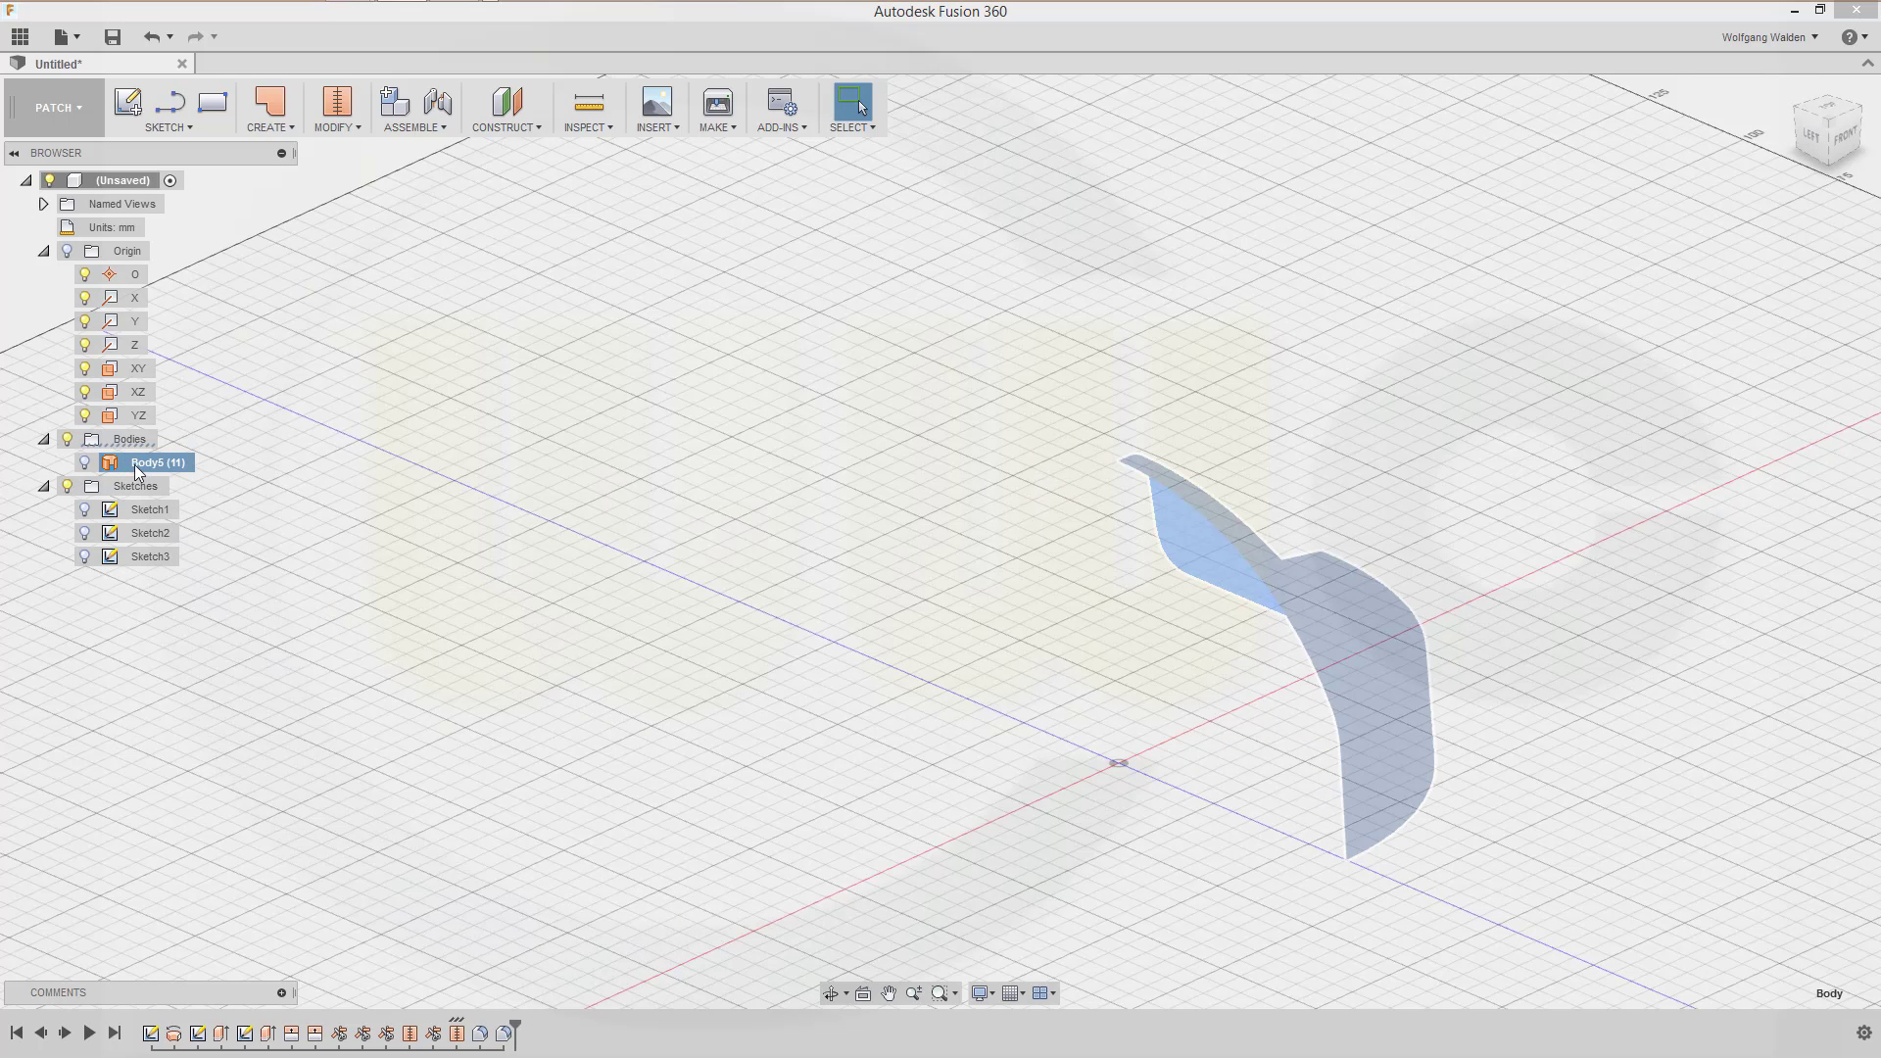
click(84, 463)
Mirror the quarter body Body5 across the XY plane as a whole-body copy
shift+middle_drag(600, 659, 538, 420)
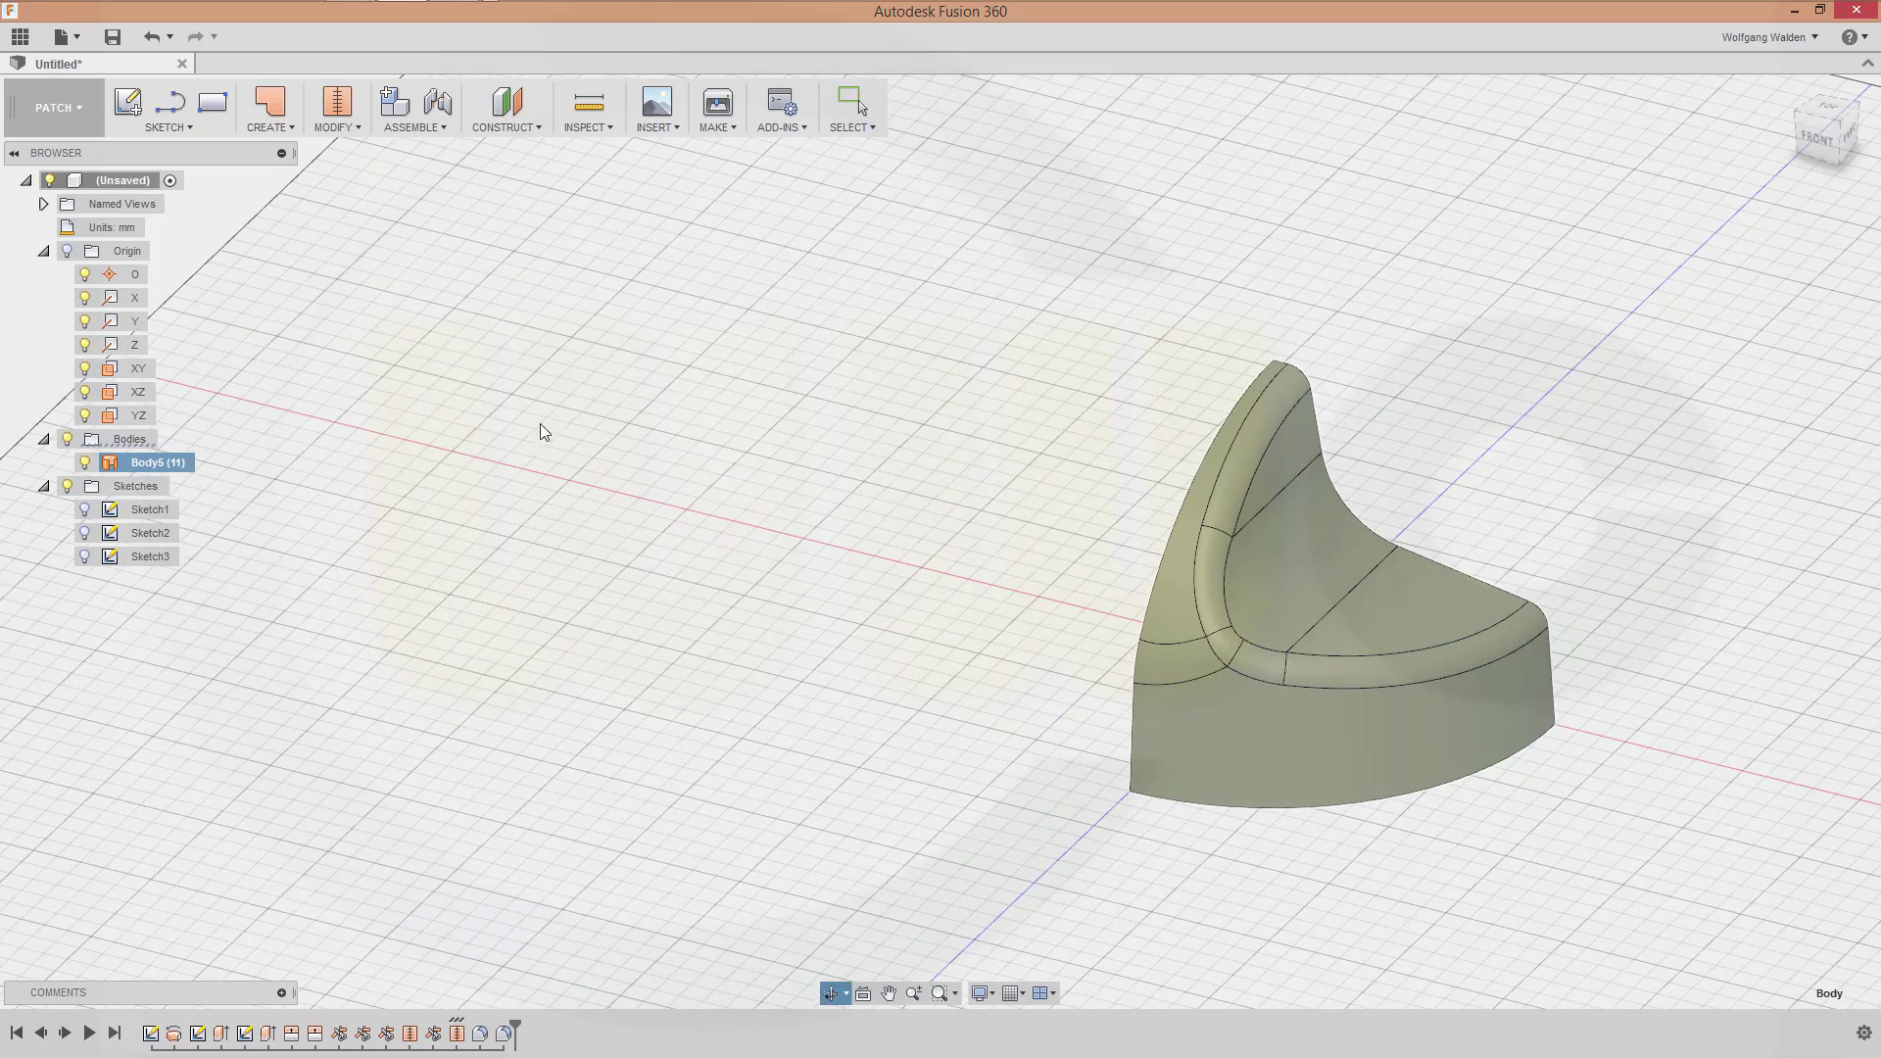
click(290, 126)
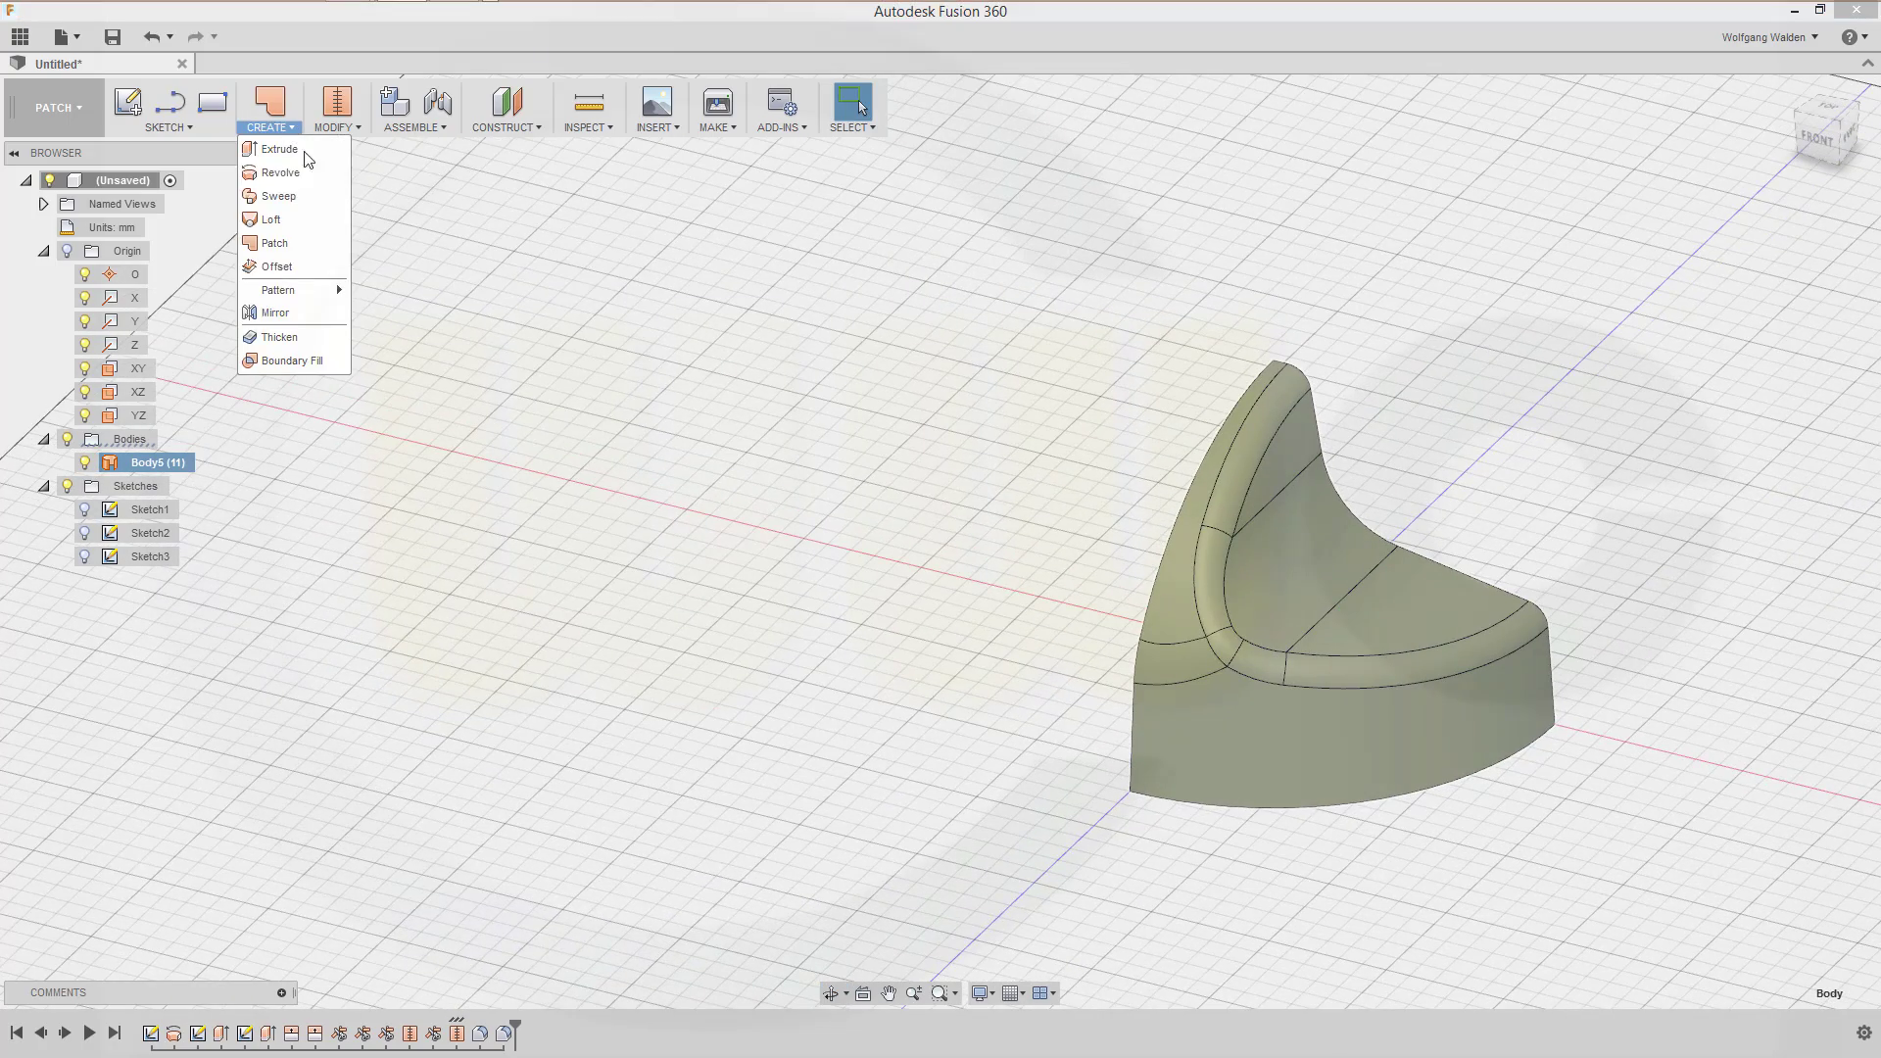
click(333, 312)
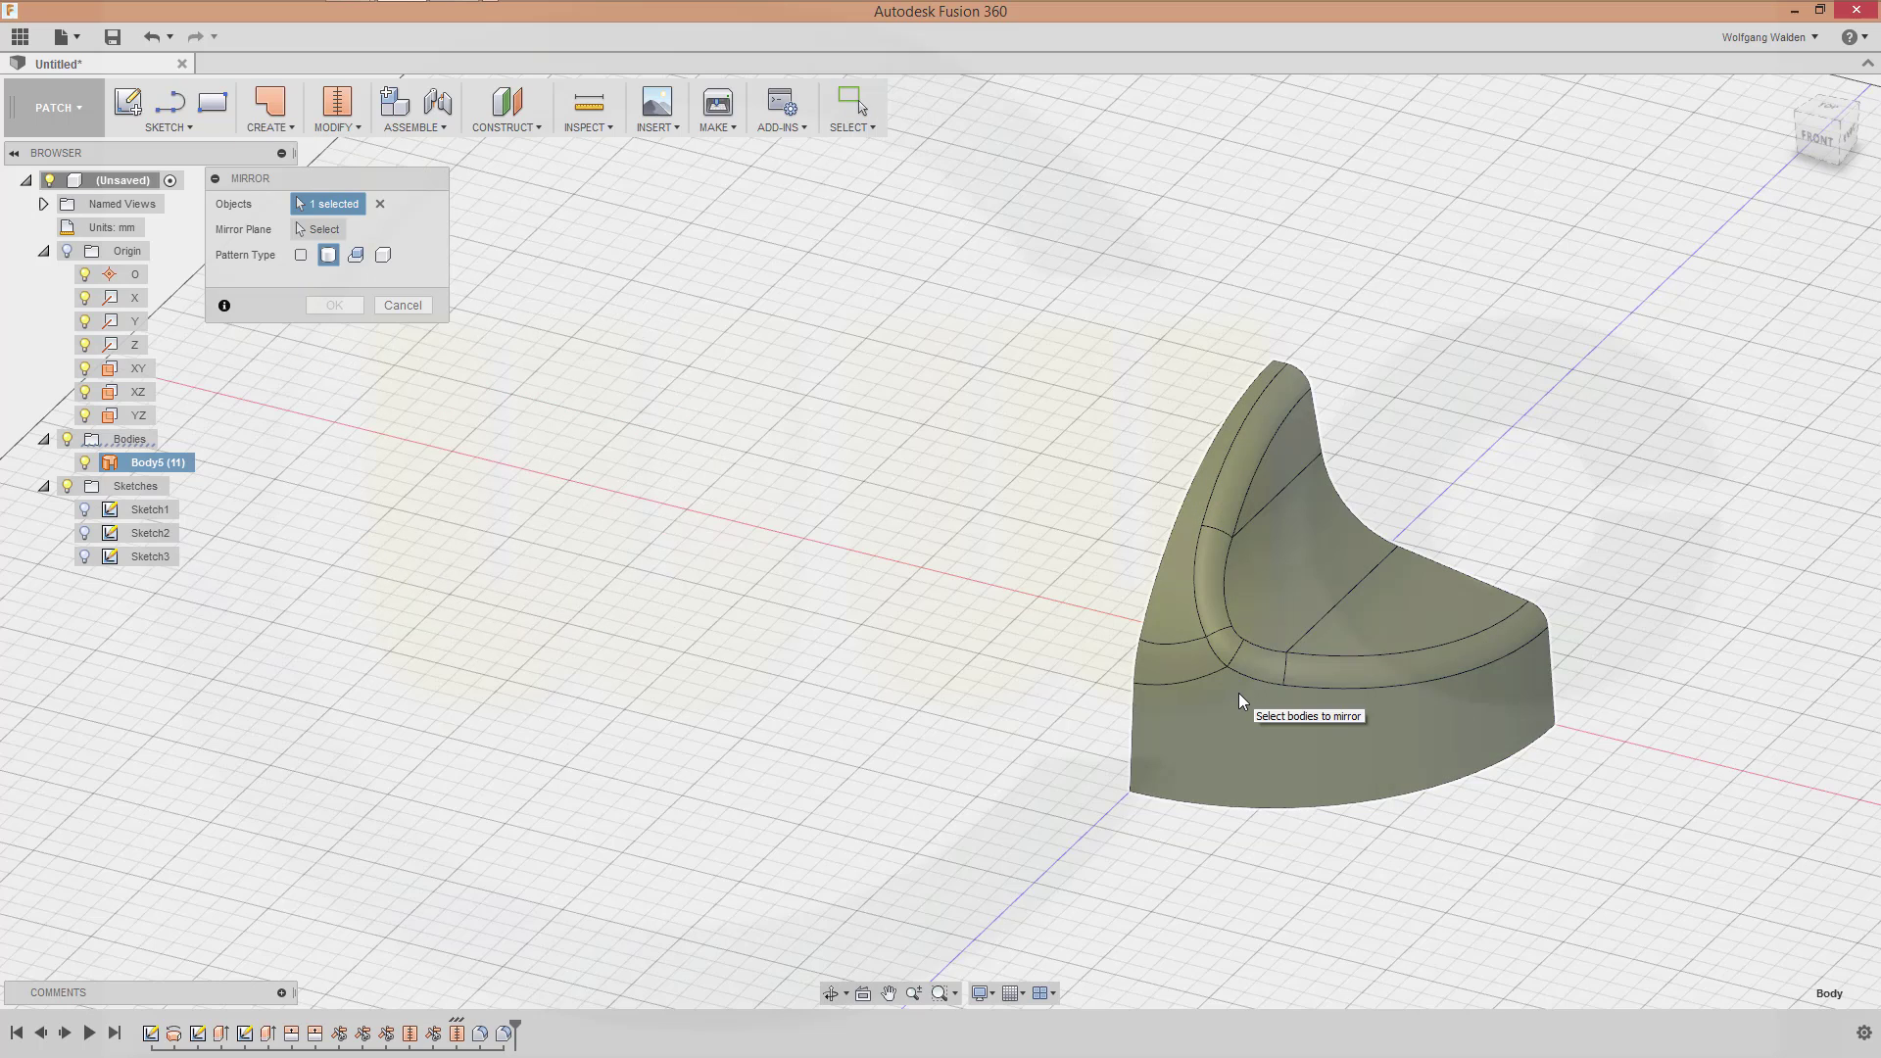
click(1352, 576)
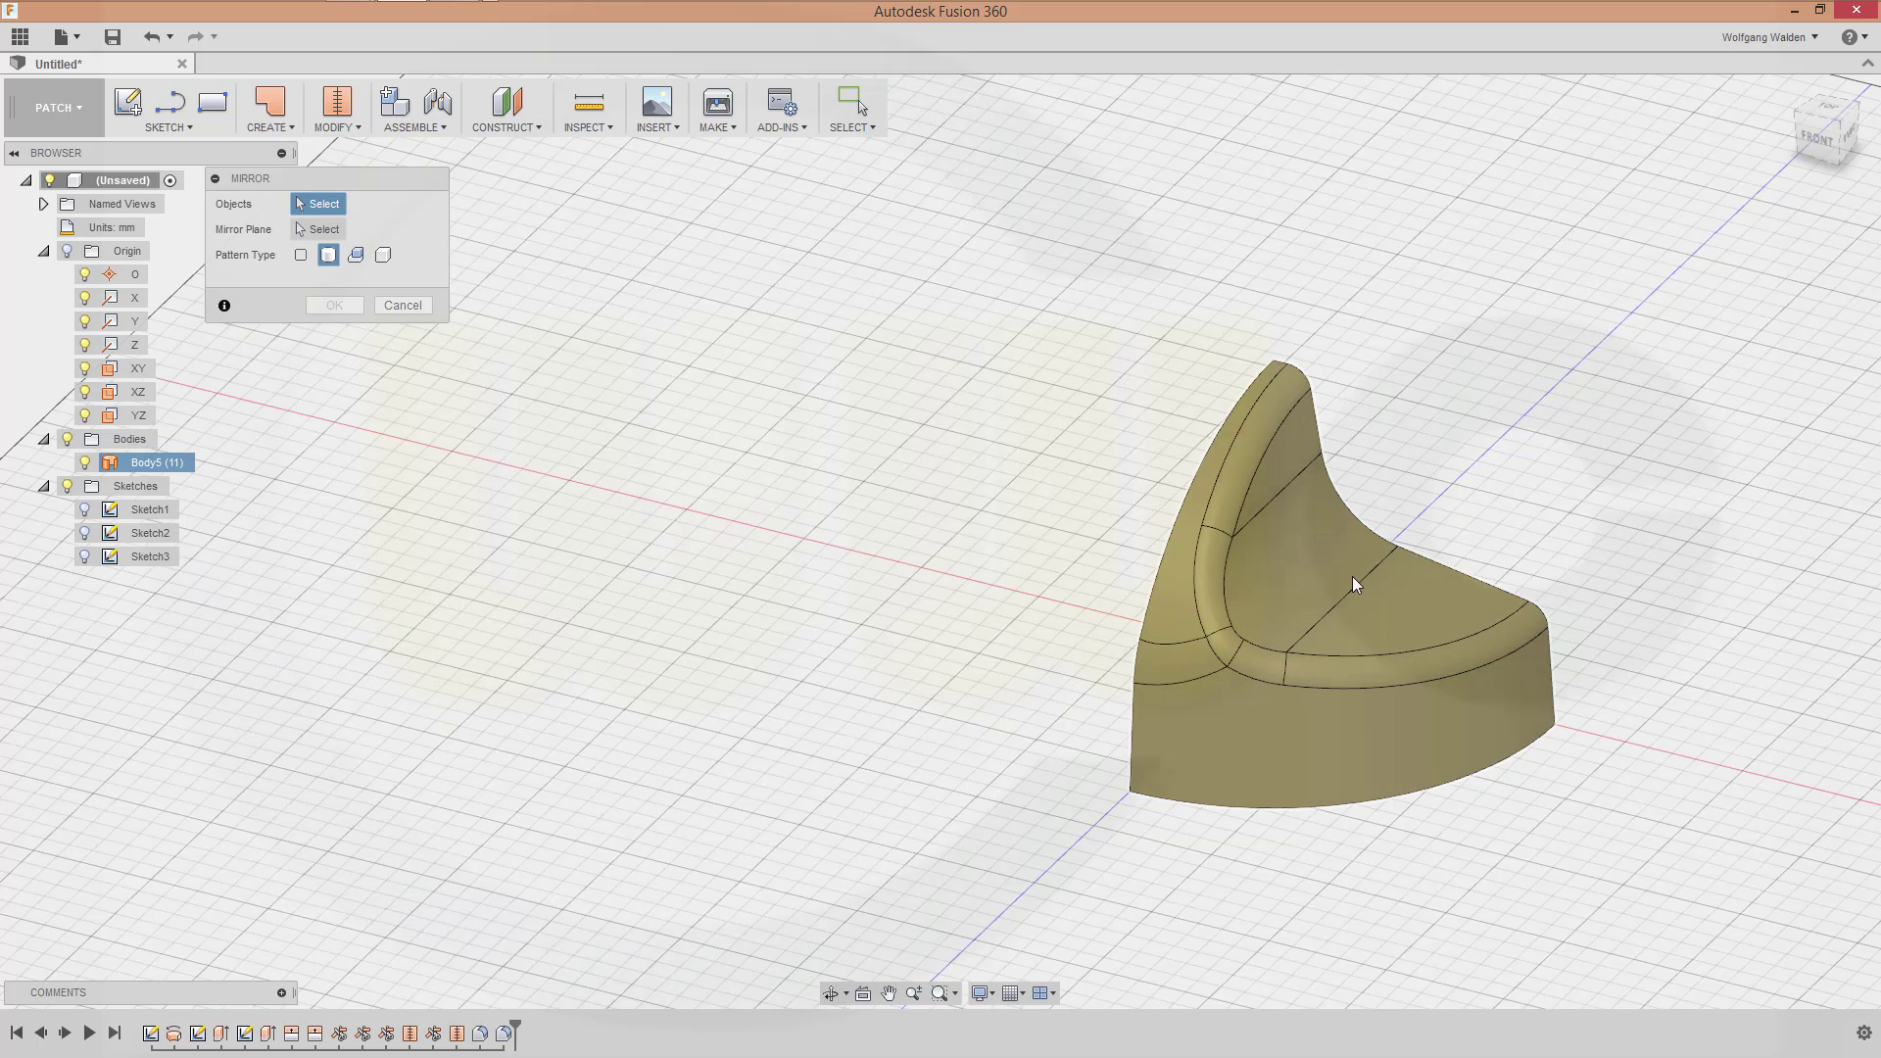
click(329, 252)
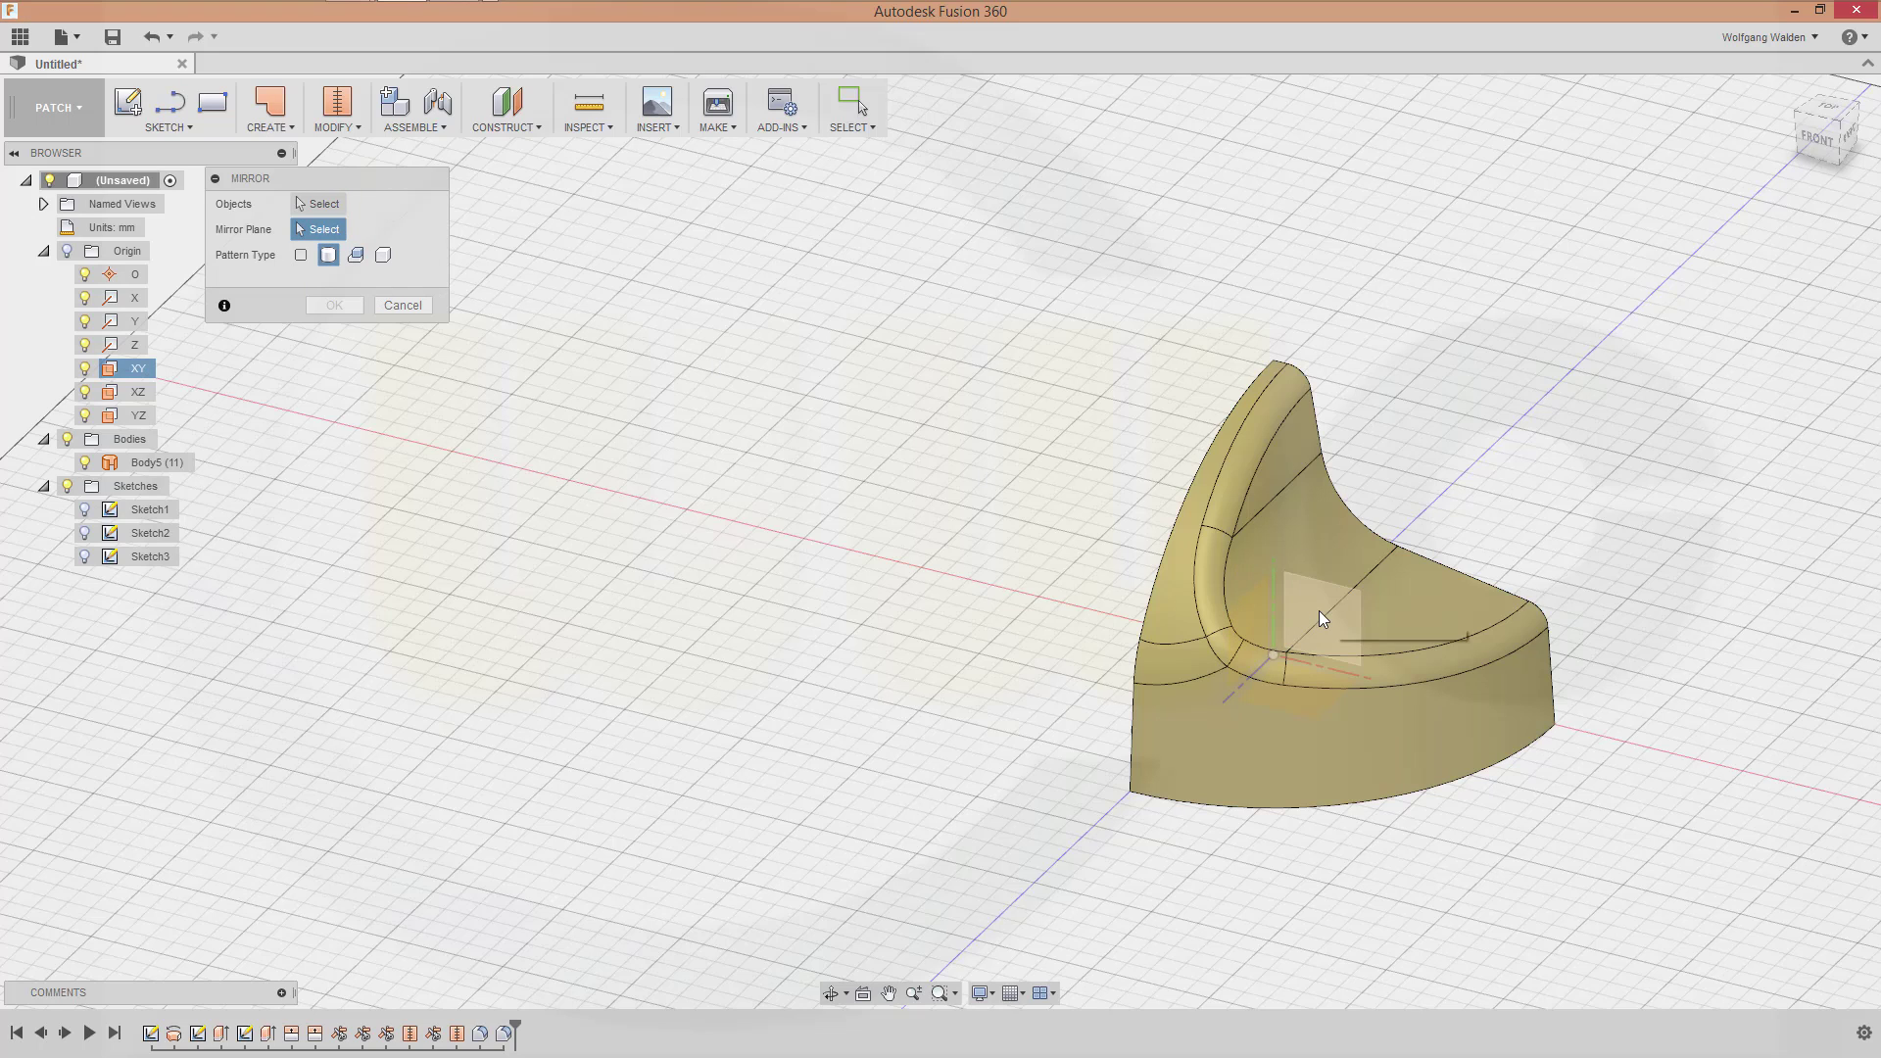
click(1319, 610)
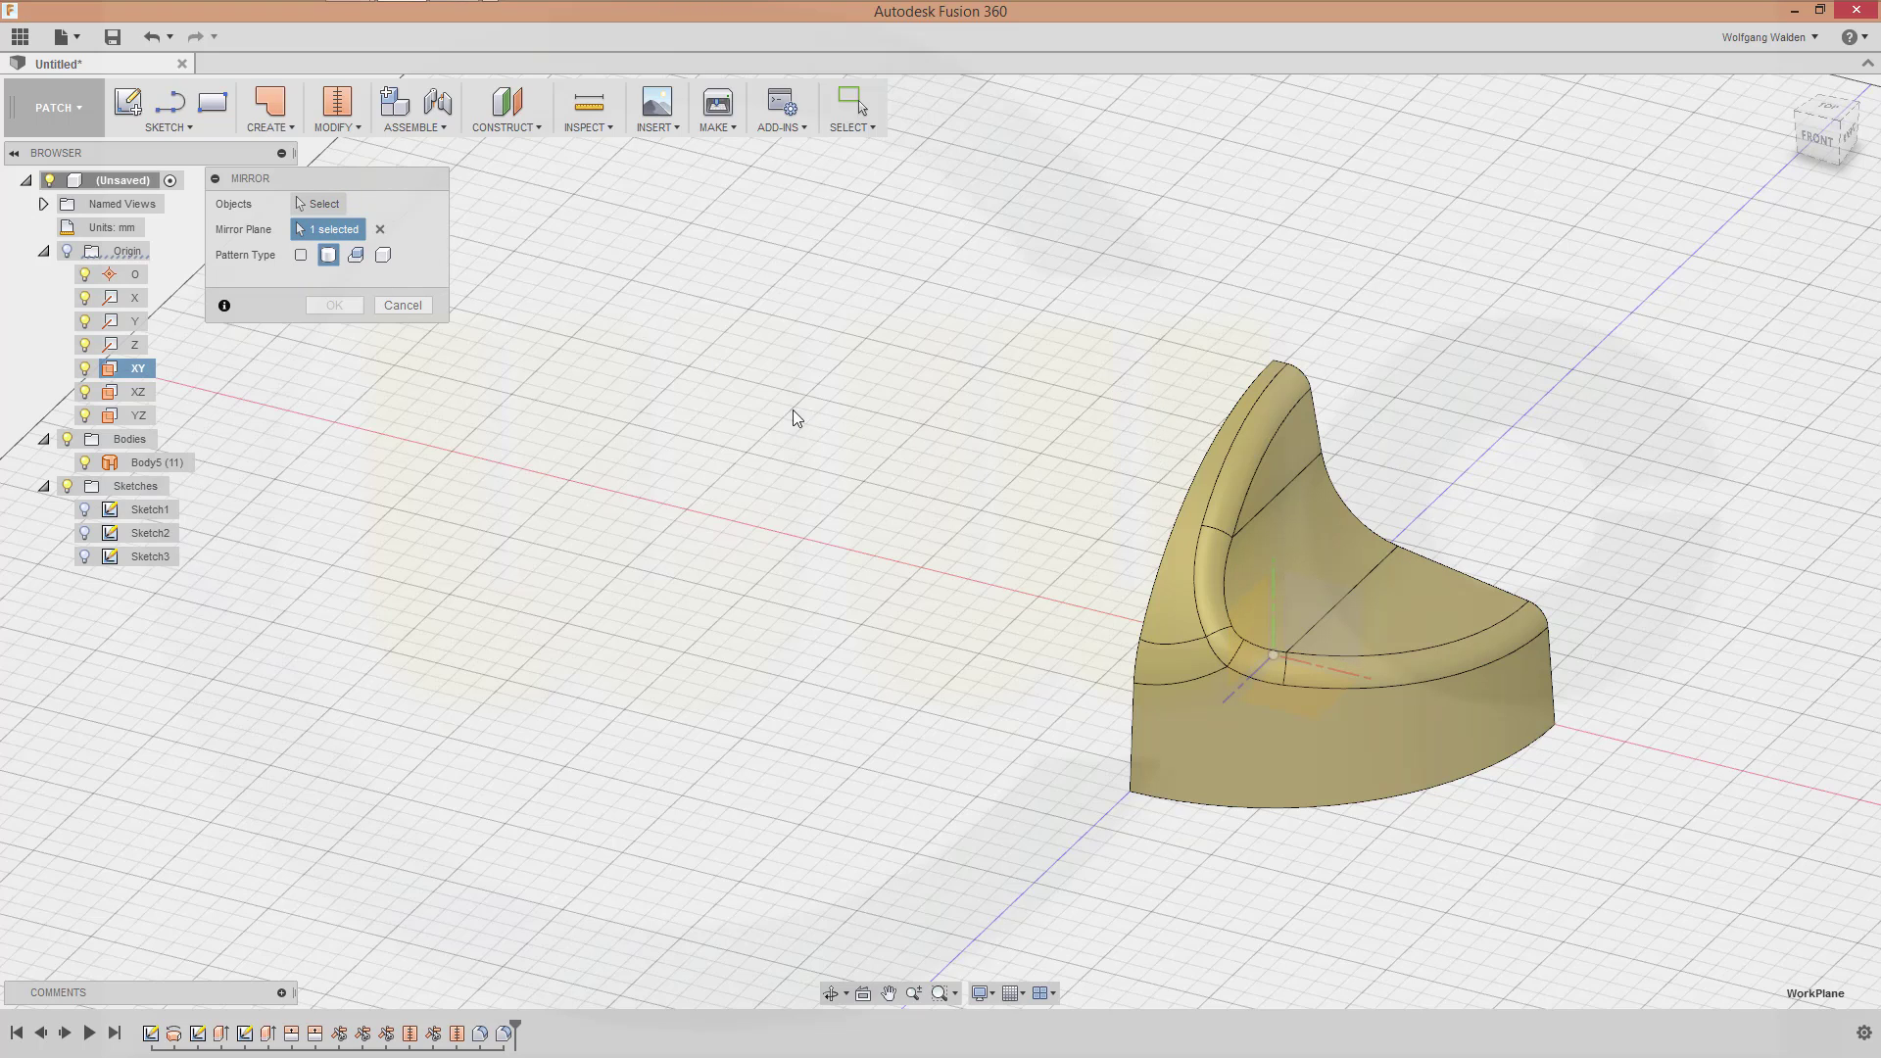
shift+middle_drag(639, 461, 559, 445)
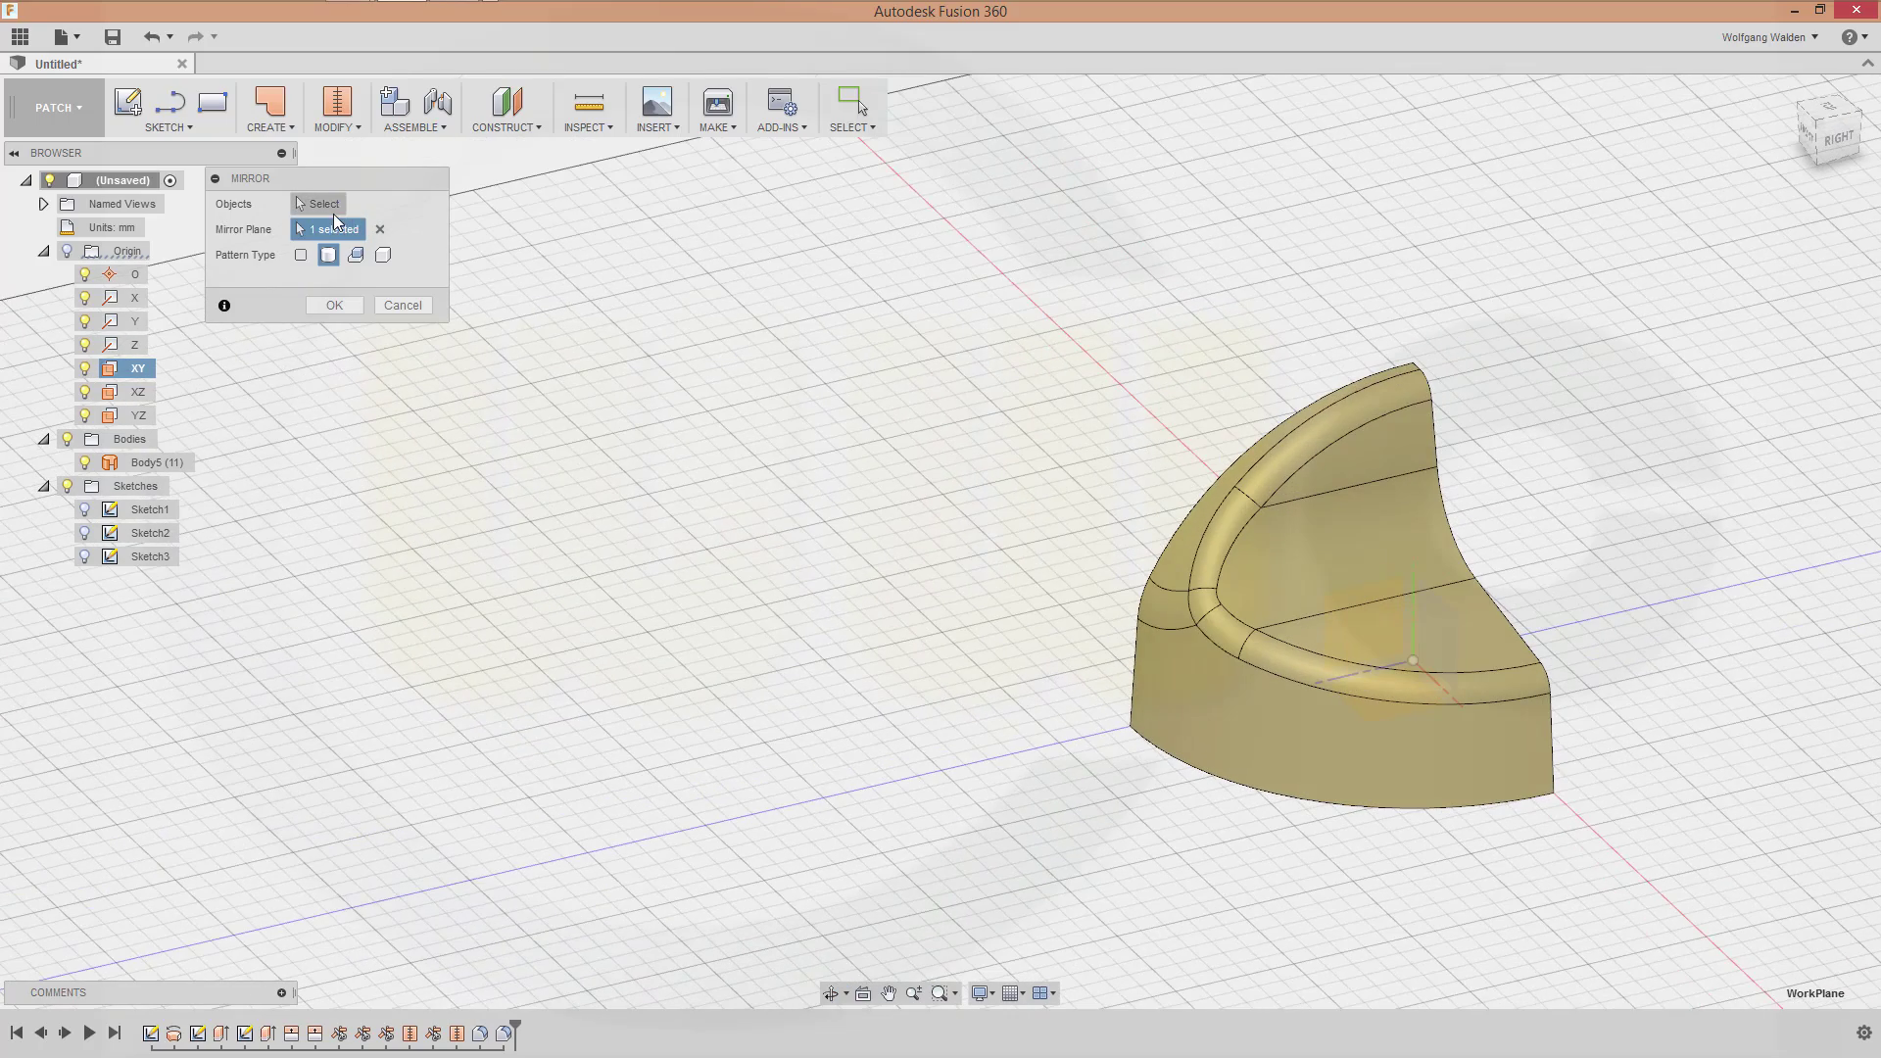
click(1237, 661)
click(335, 306)
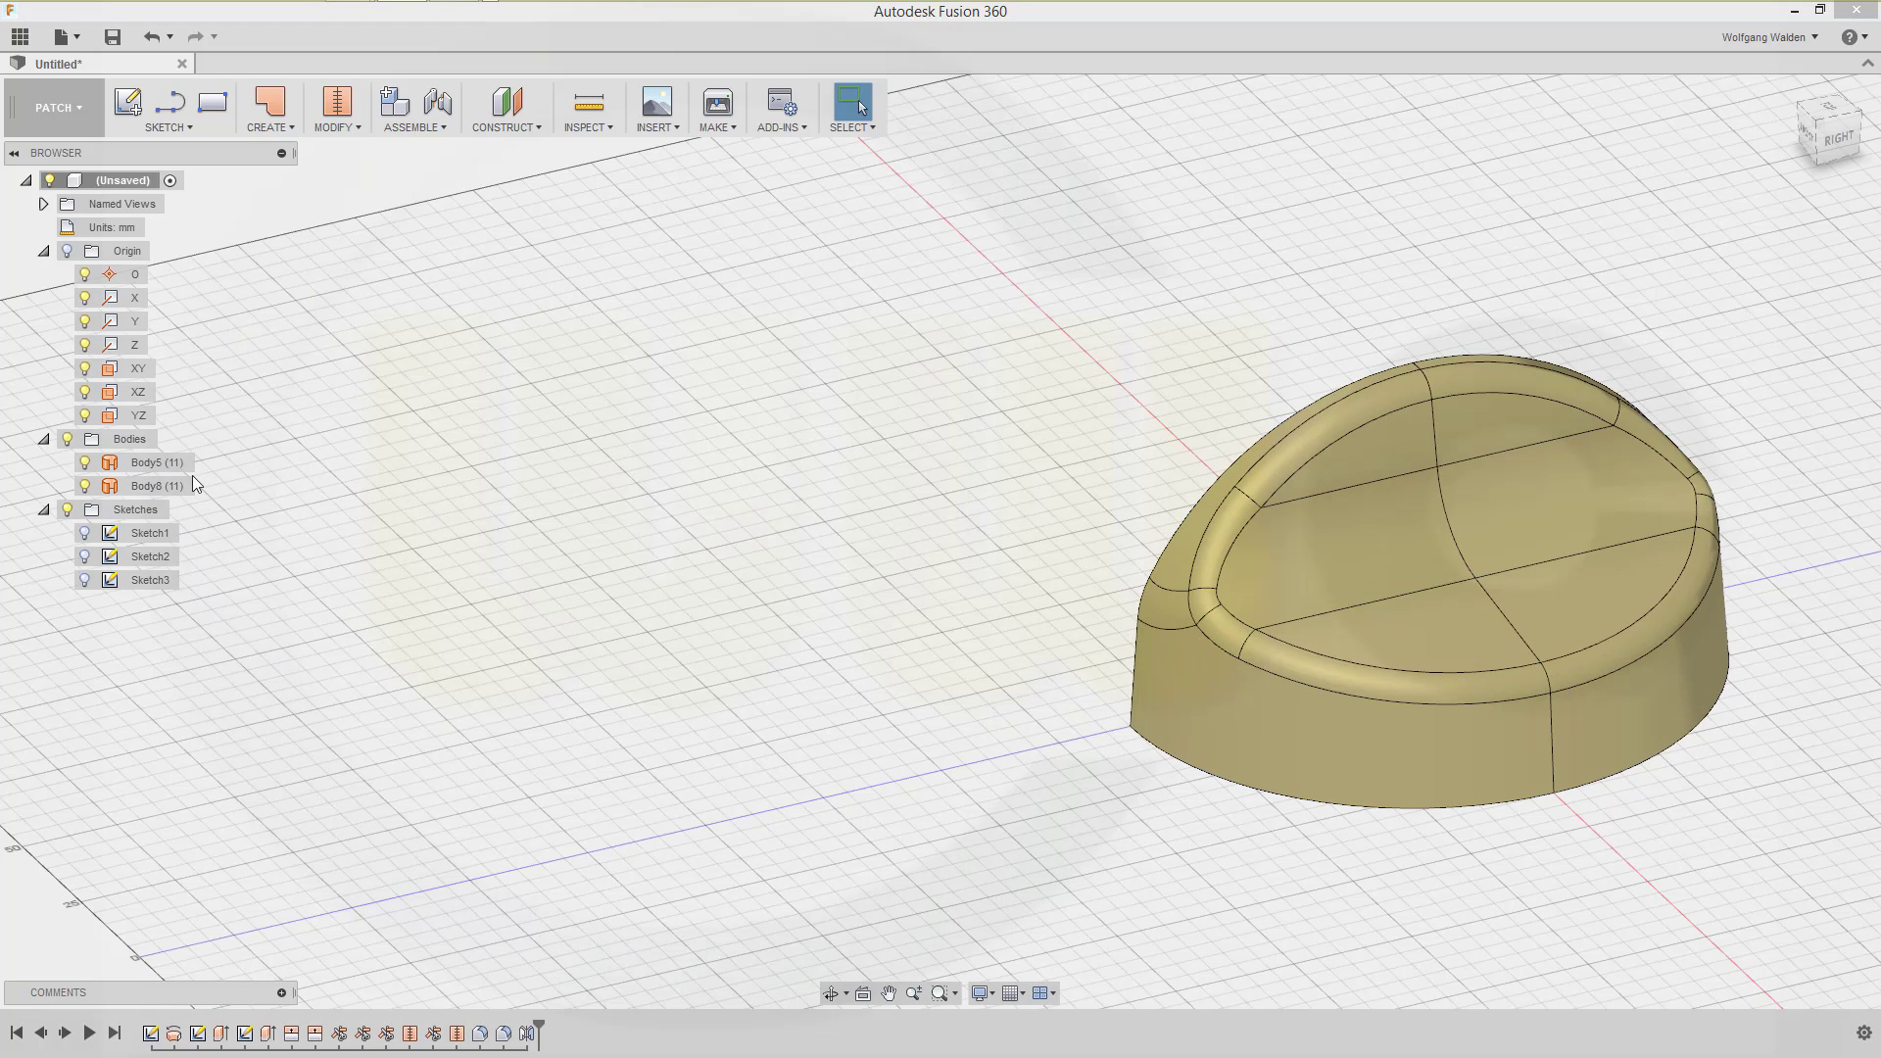
Stitch Body5 and its mirrored copy into a single body, Body9
click(343, 104)
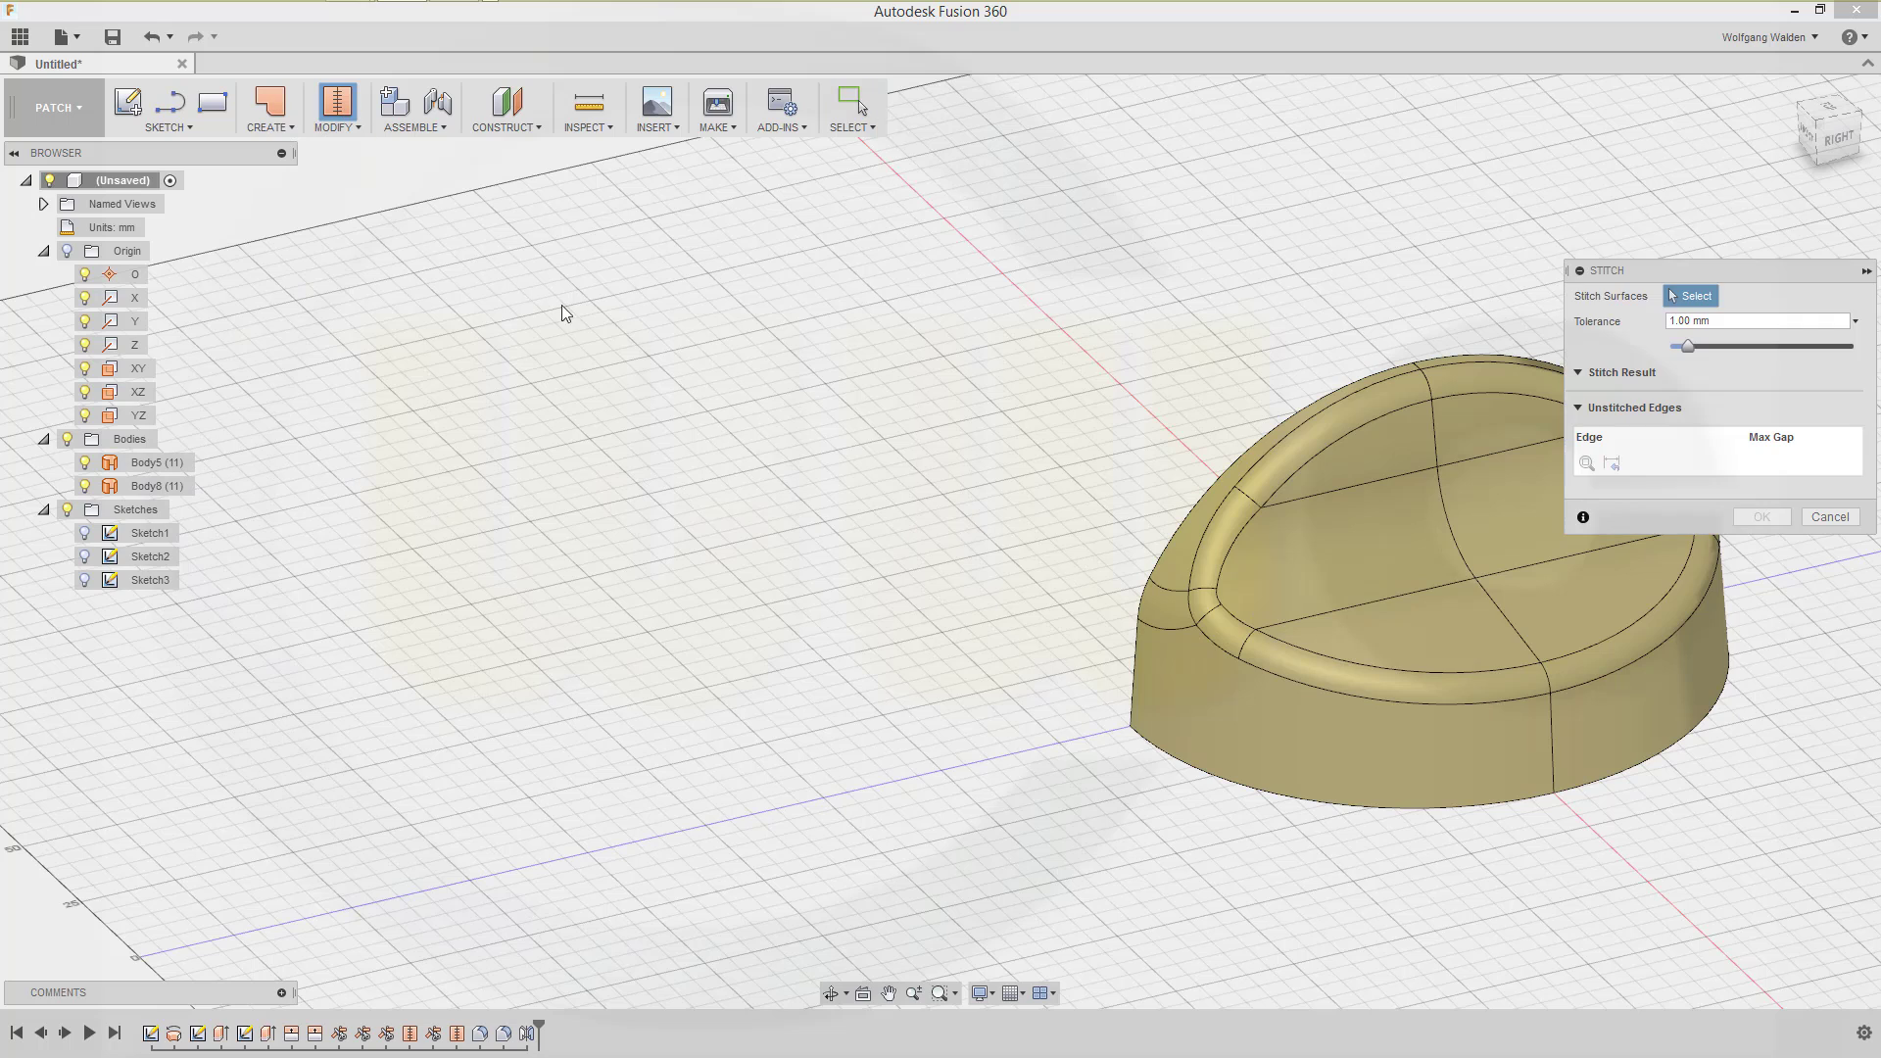
click(1303, 569)
click(1514, 529)
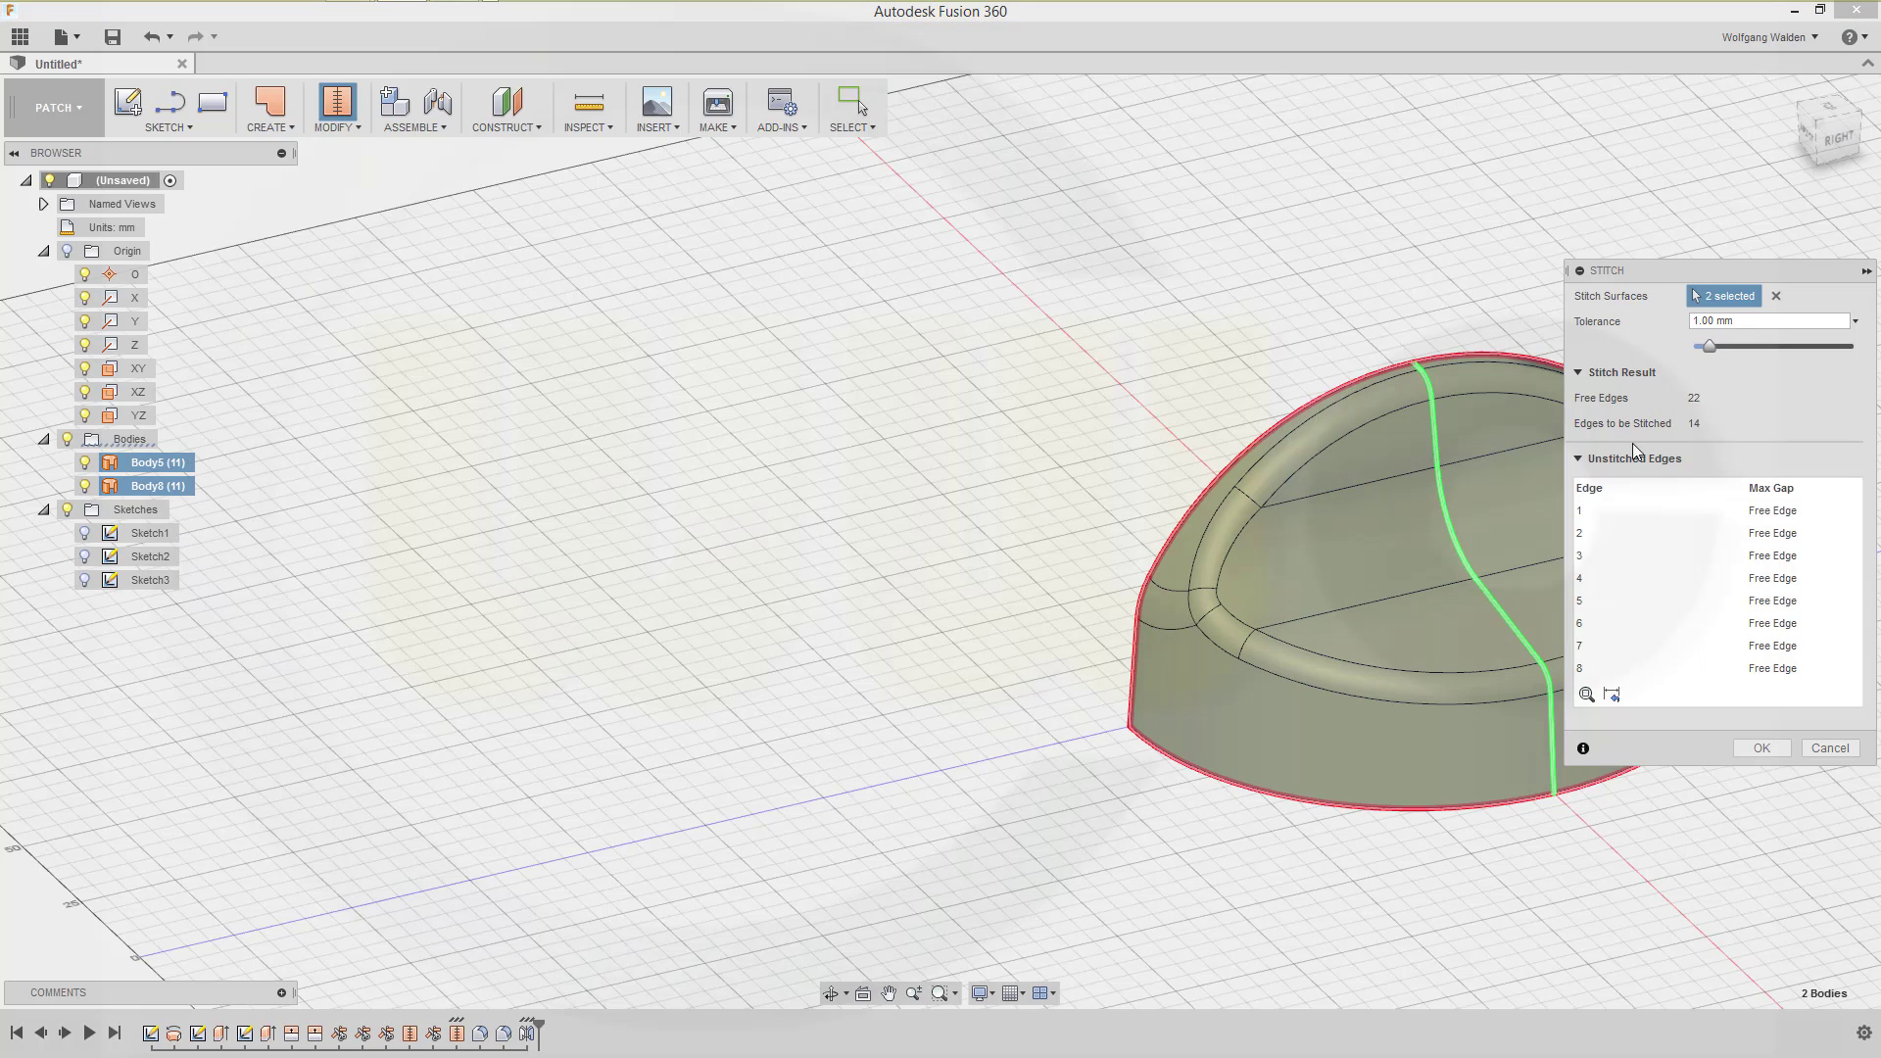
key(Return)
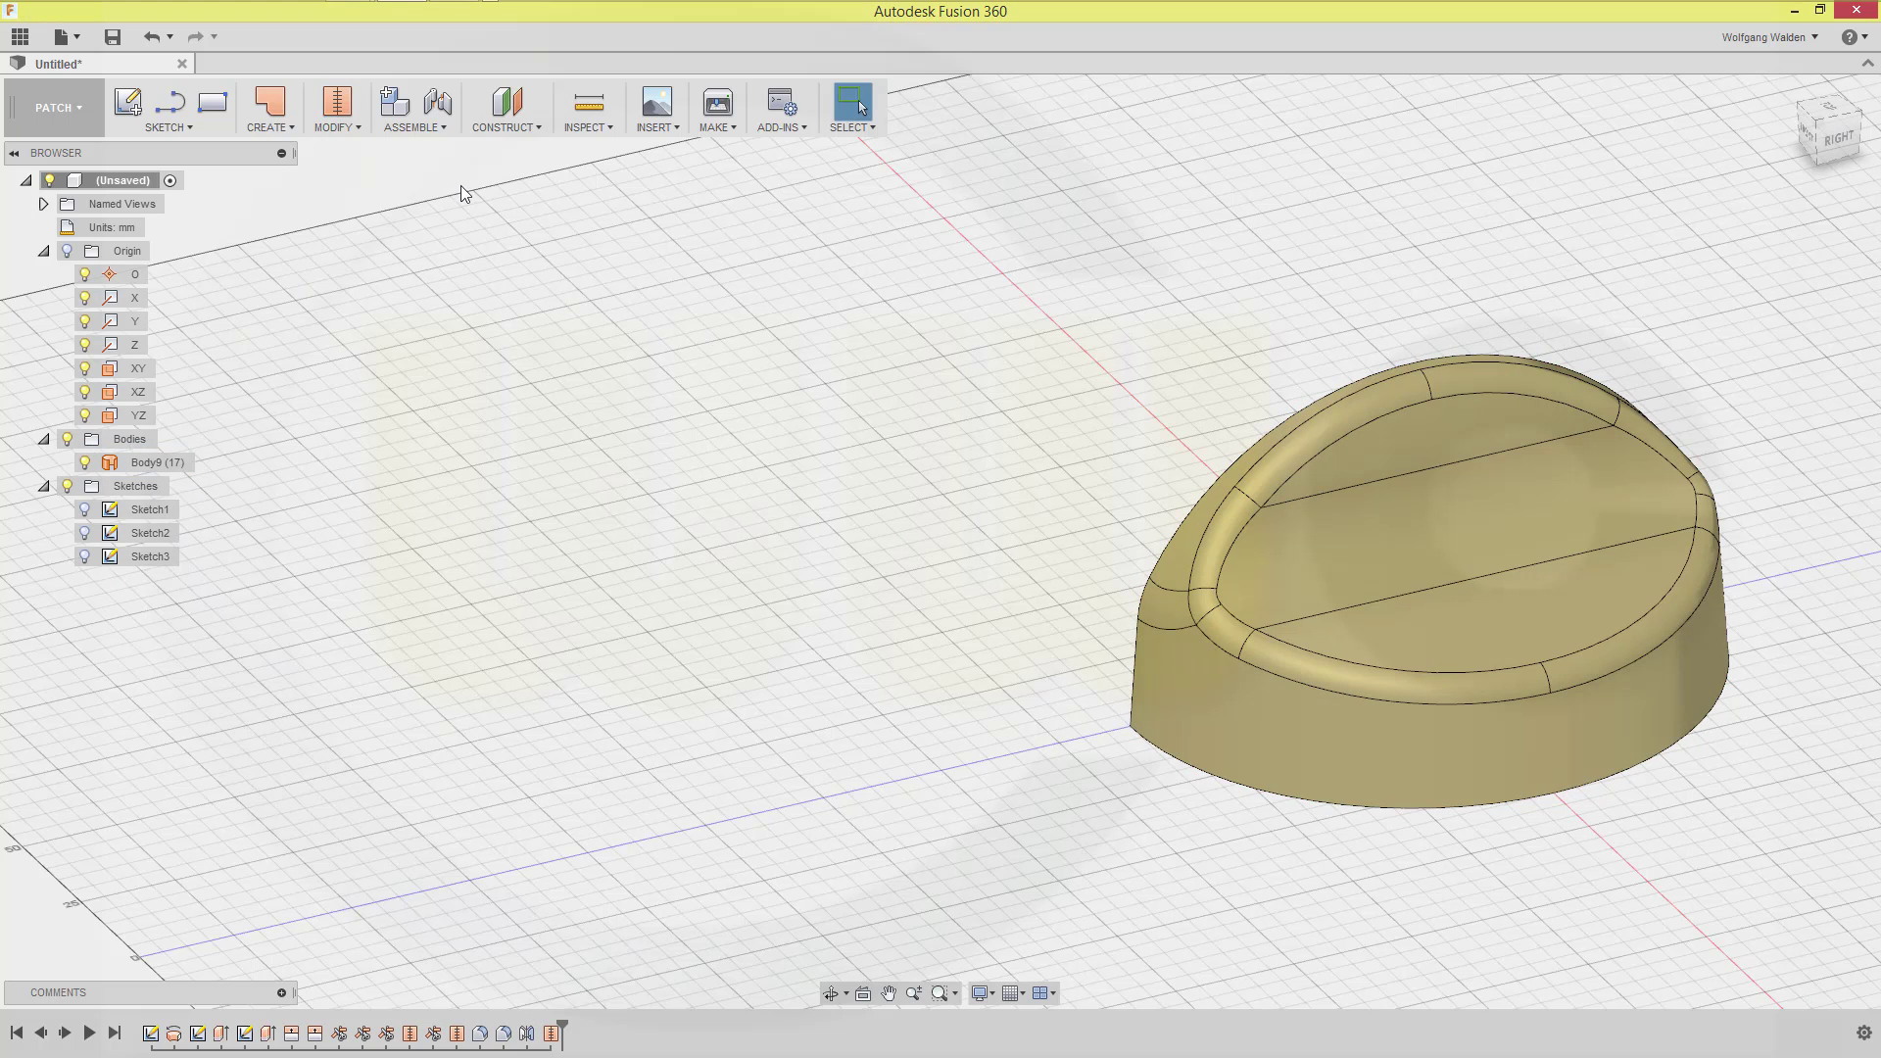
Mirror Body9 across the YZ plane to create Body10
click(291, 129)
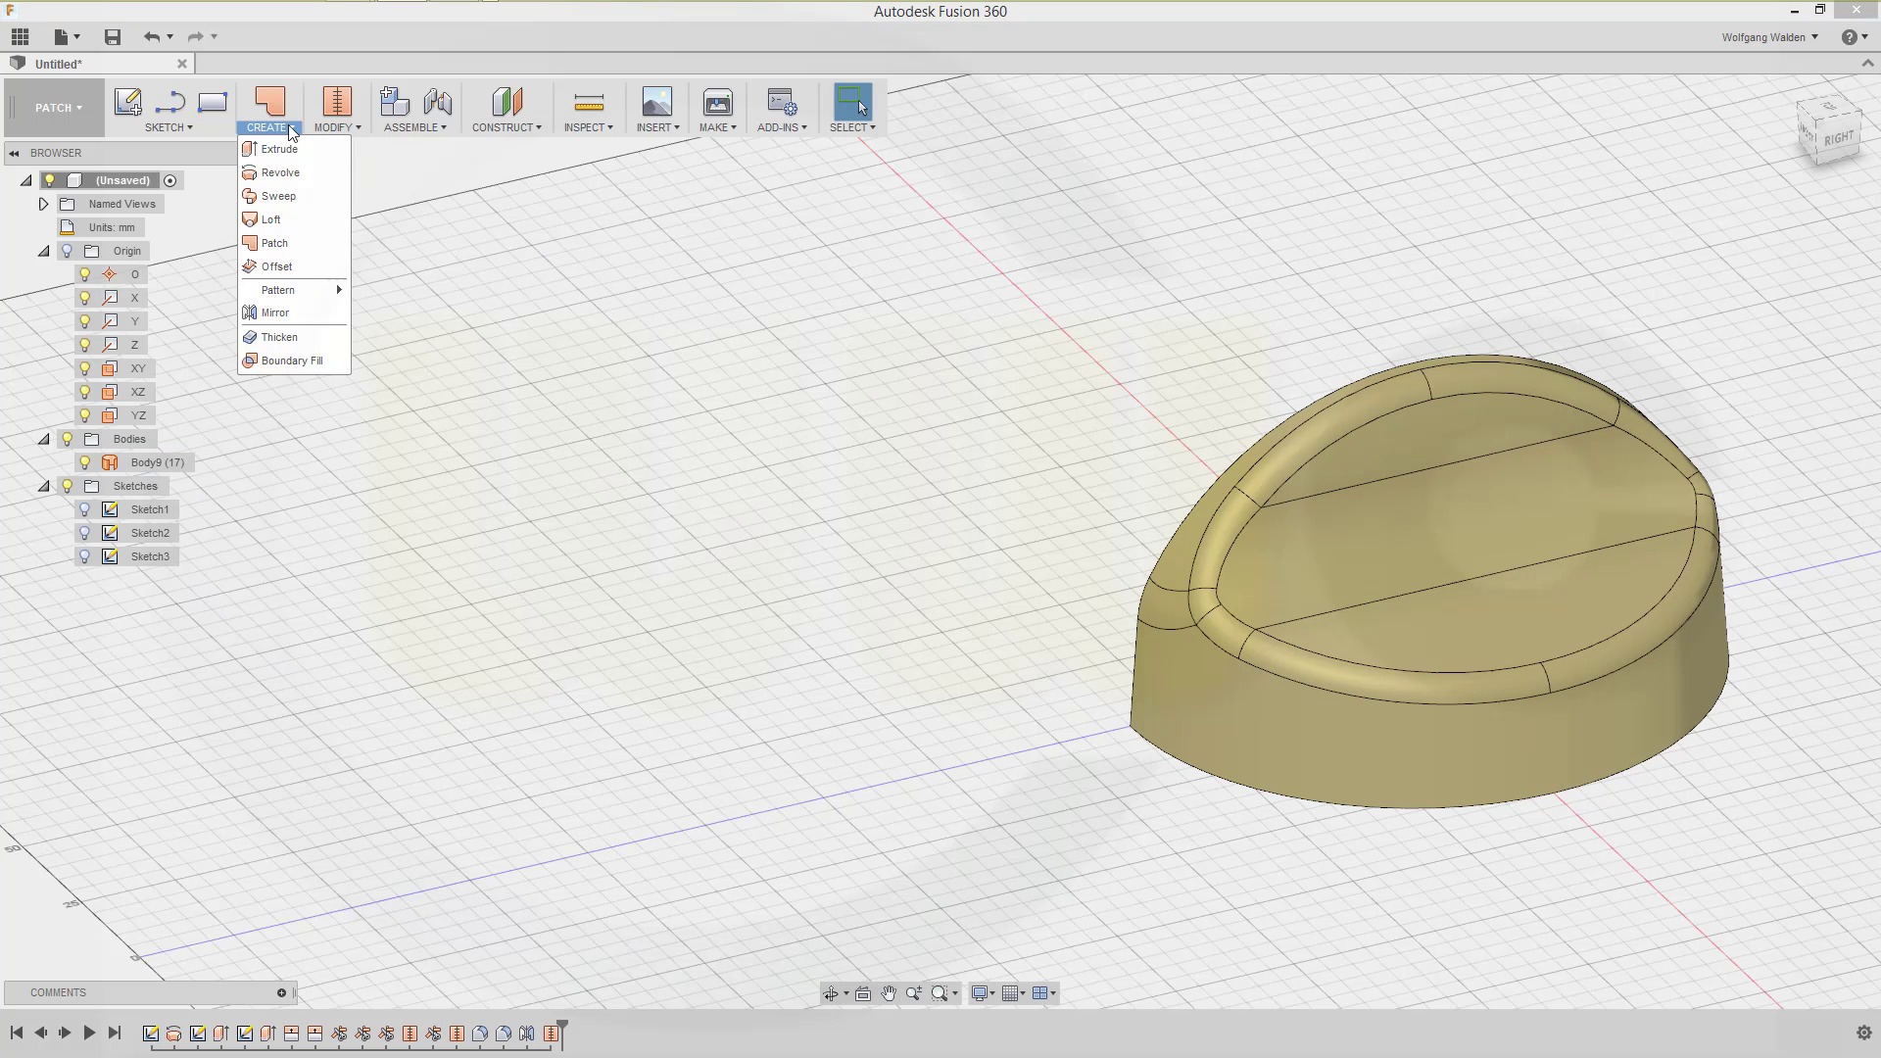
click(296, 315)
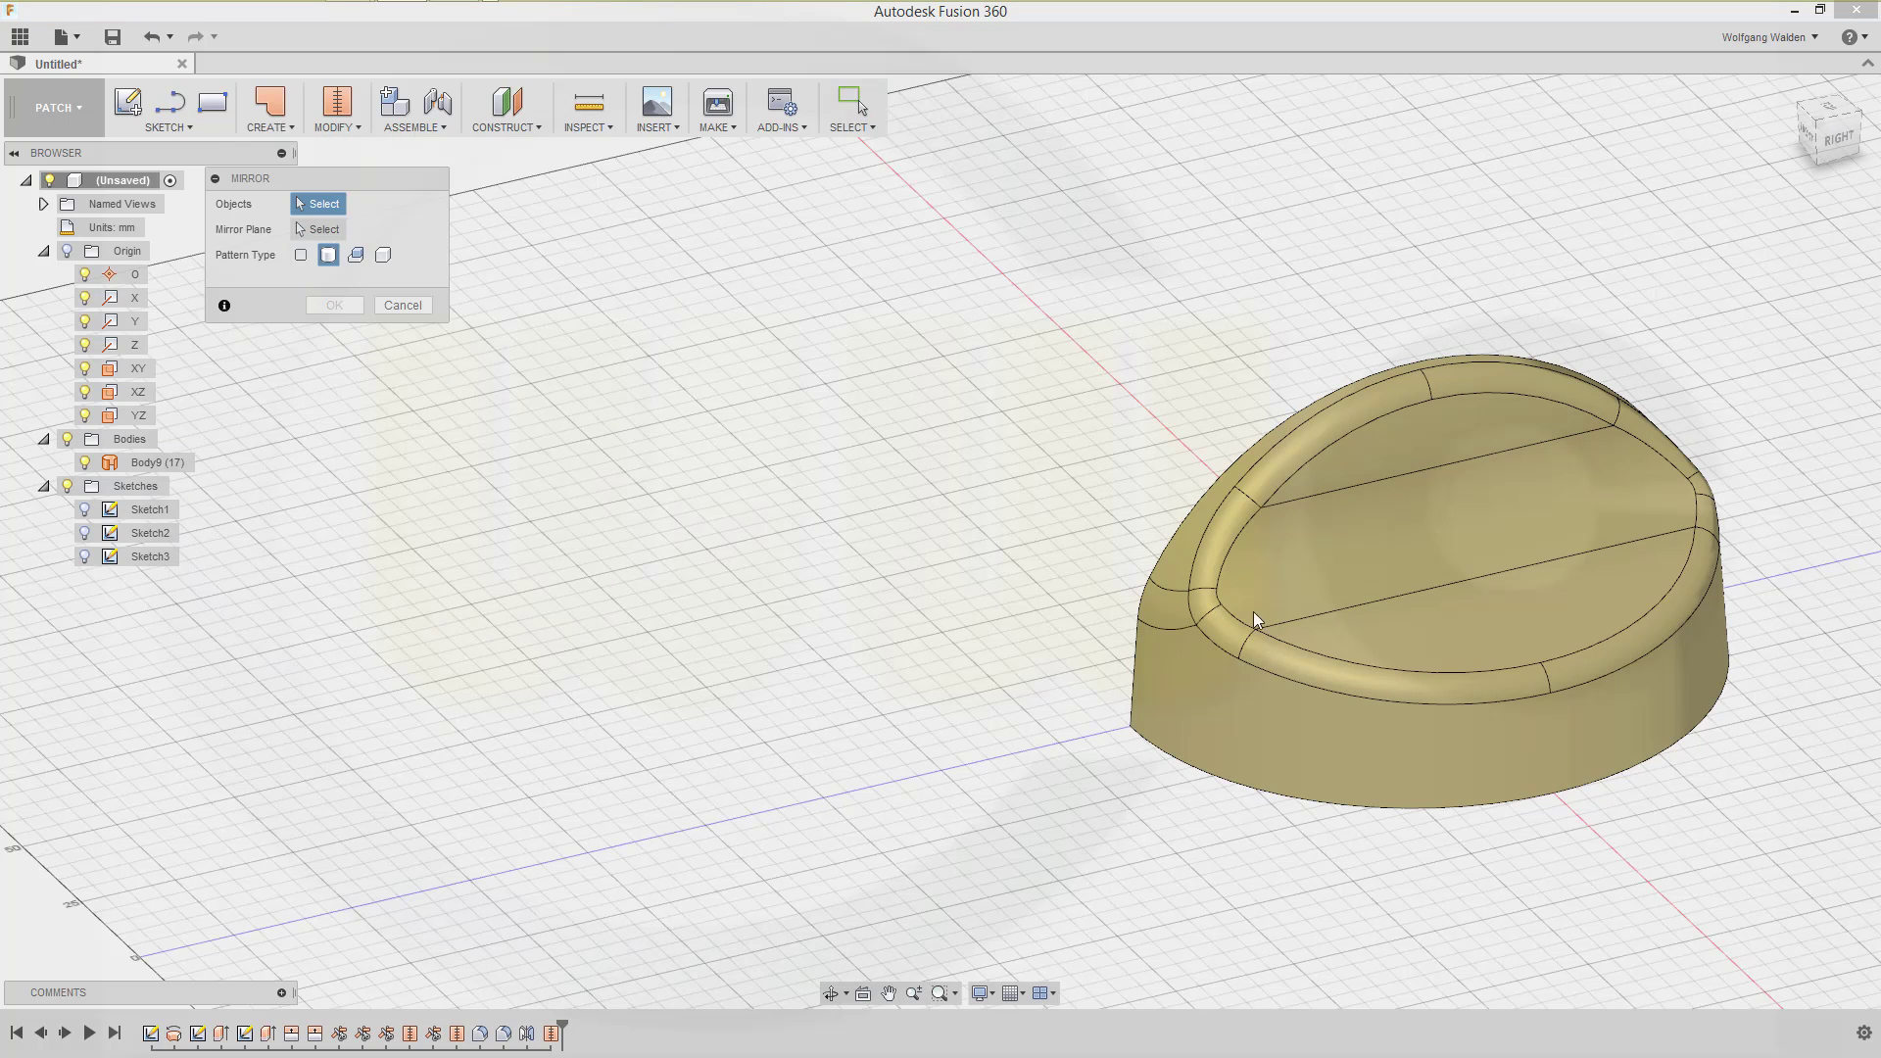
click(1349, 623)
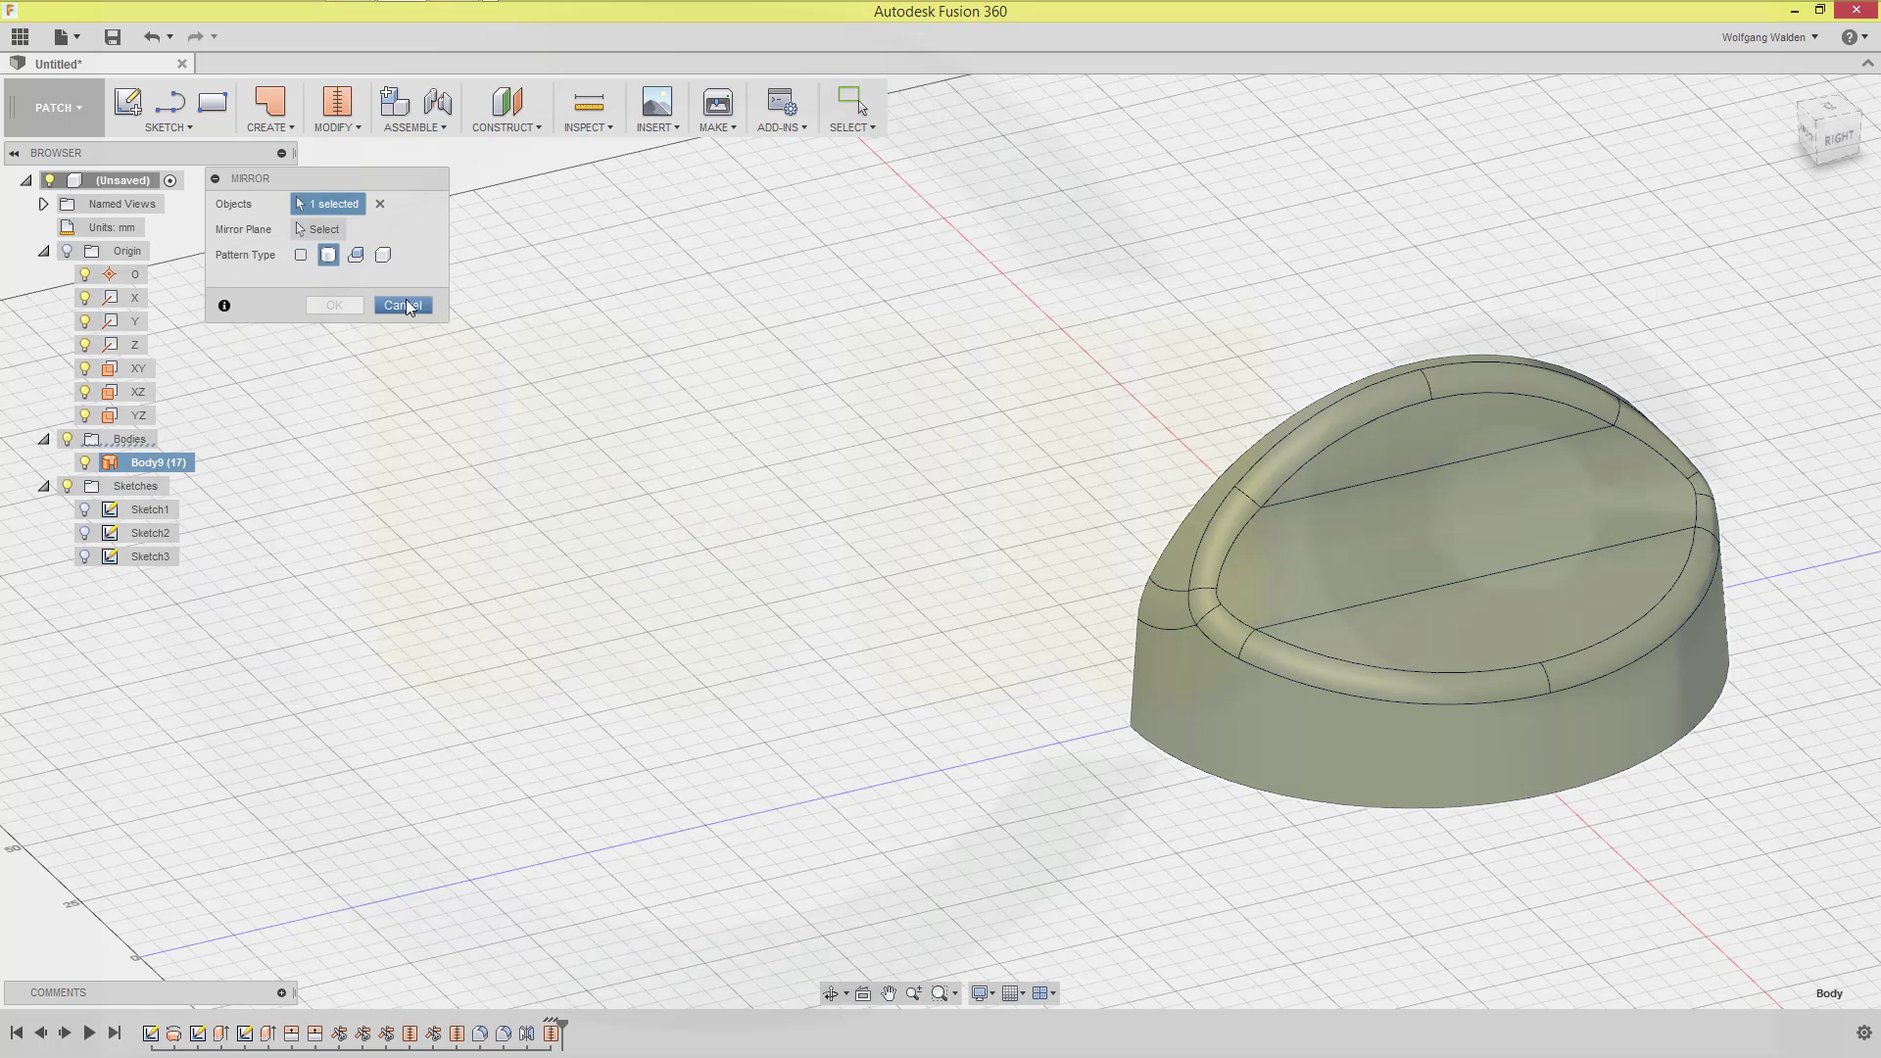
click(318, 229)
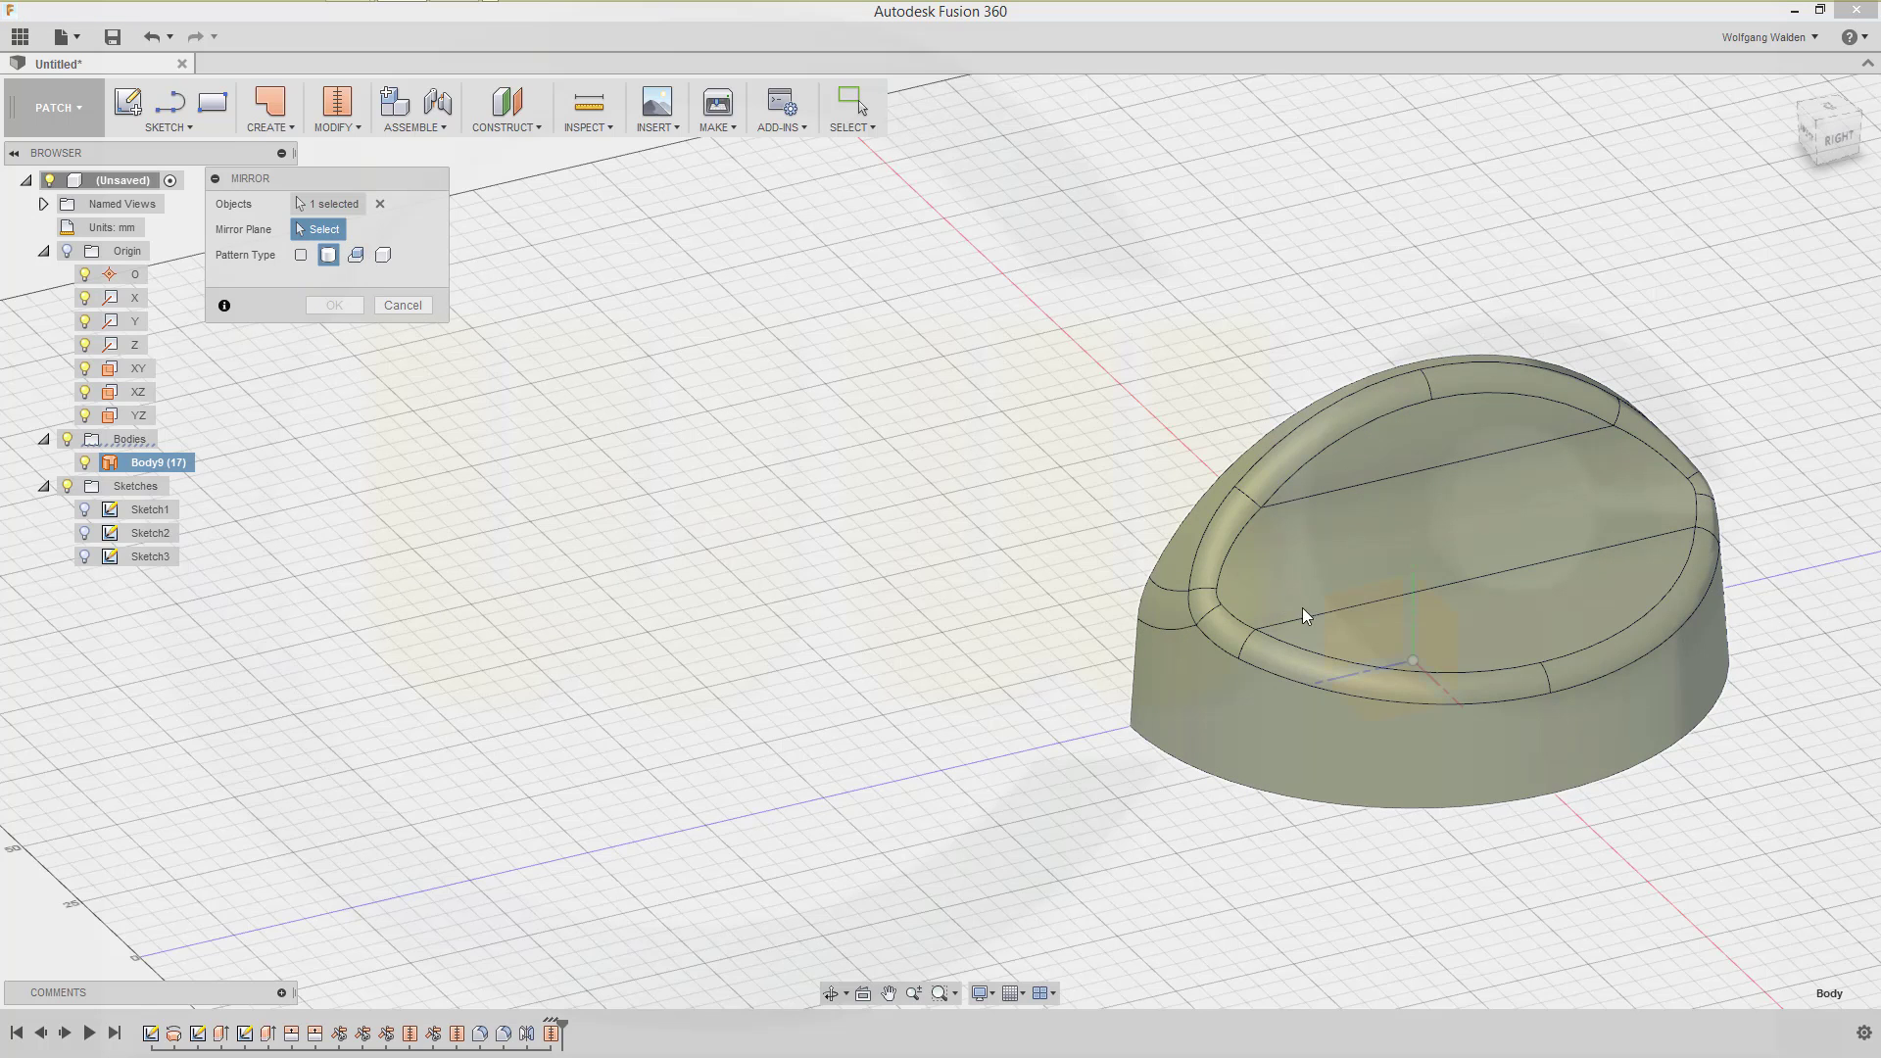
click(1365, 596)
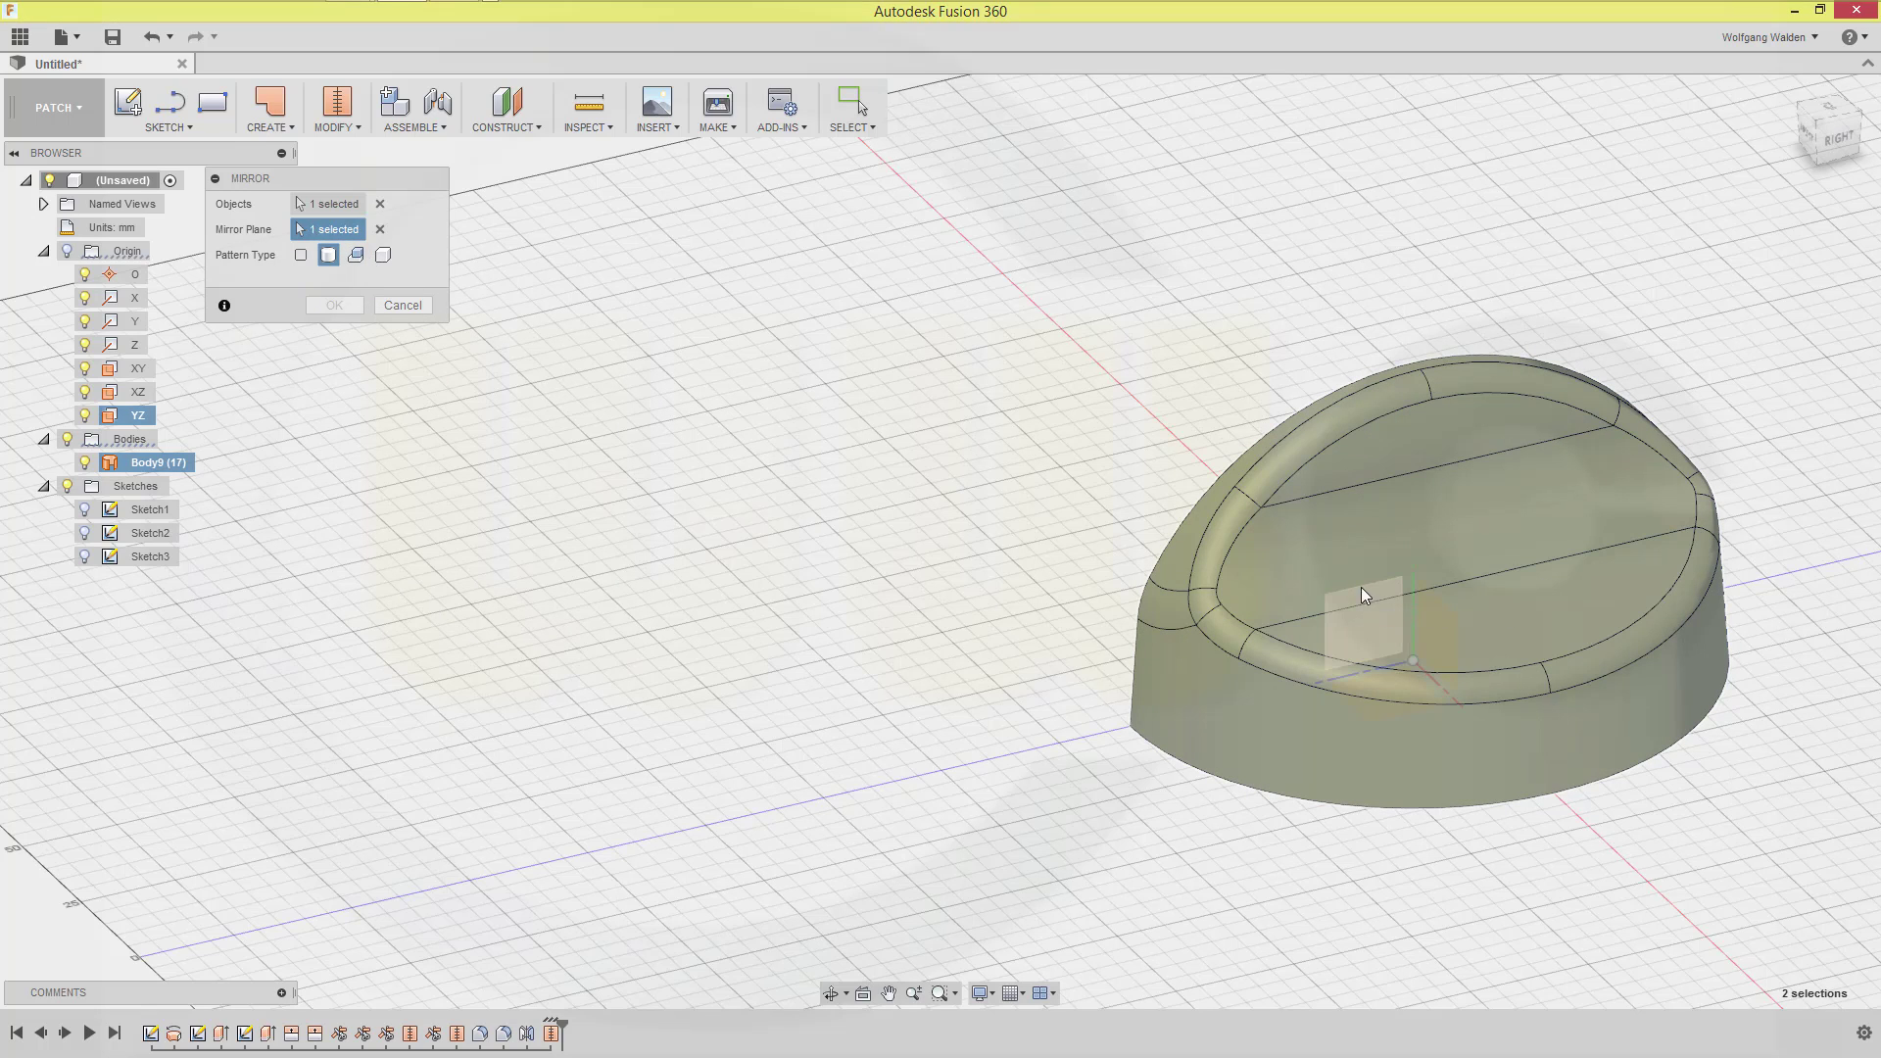
click(332, 307)
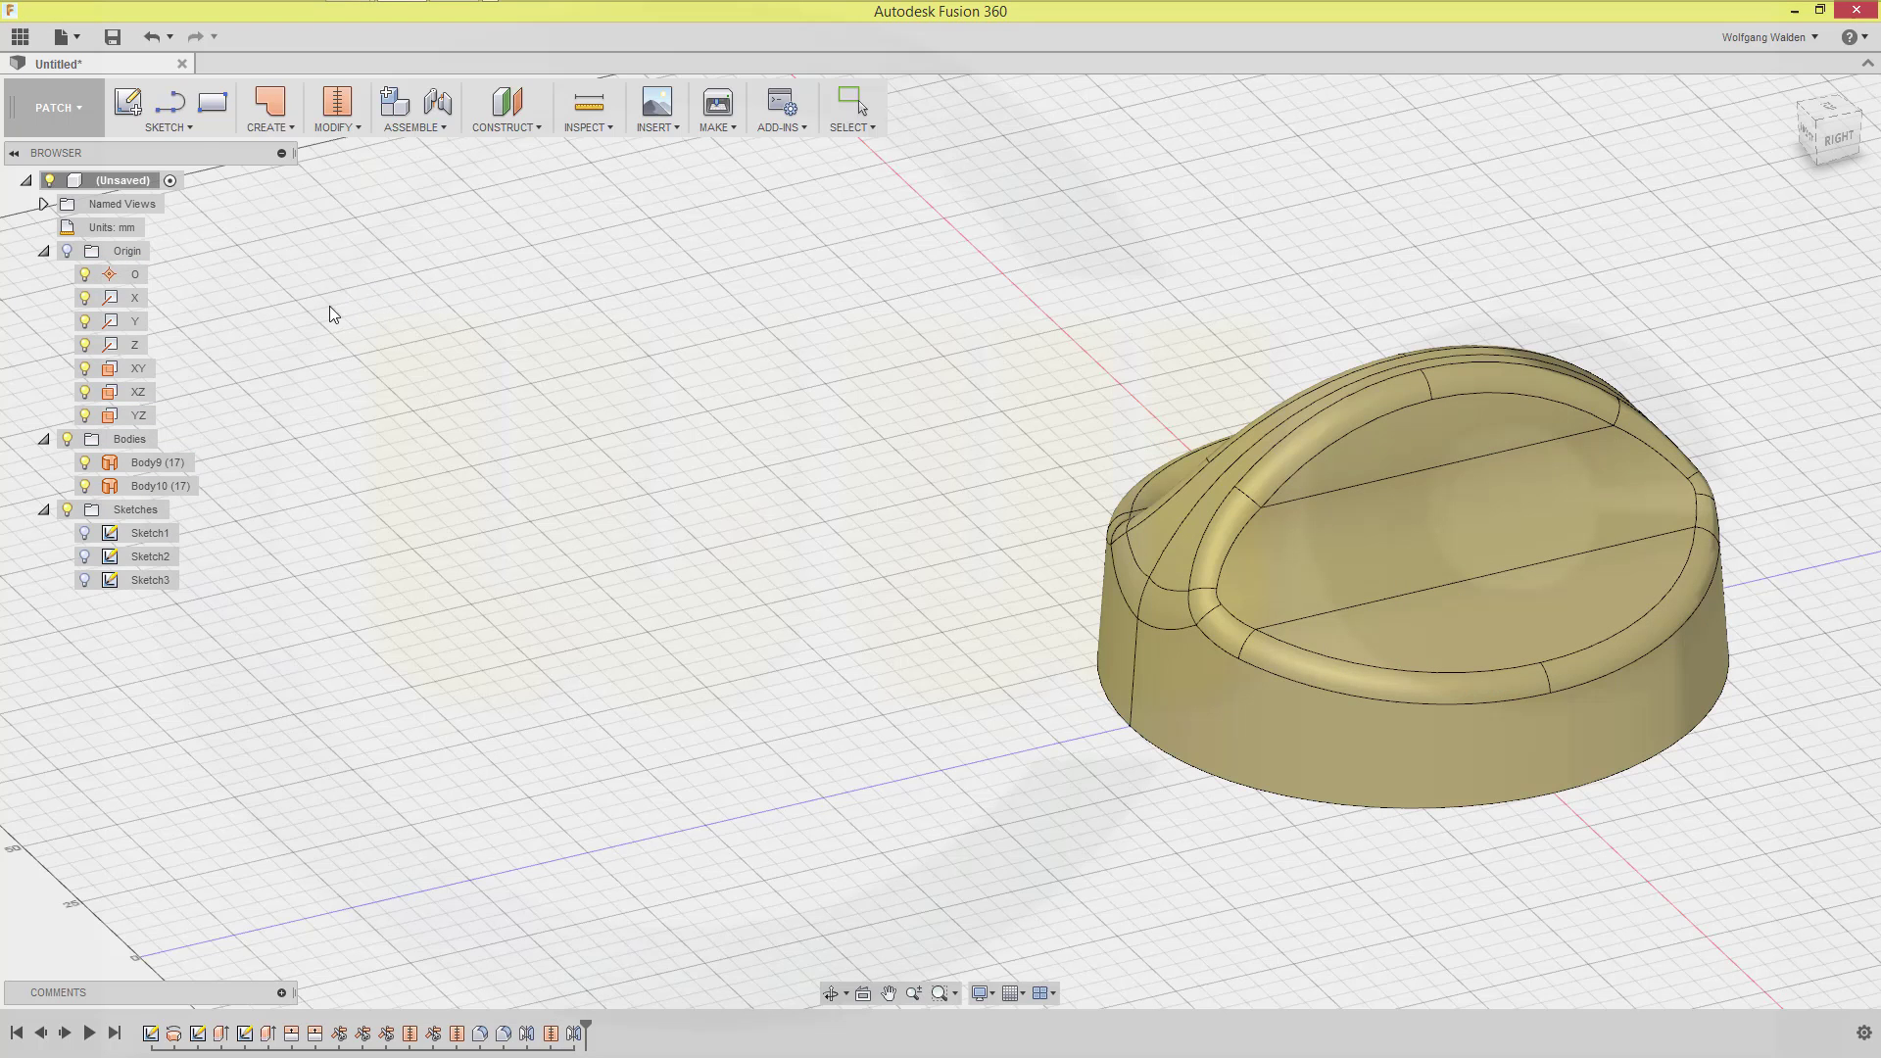
Stitch Body9 and Body10 into one round shell, Body11
click(347, 108)
click(1308, 537)
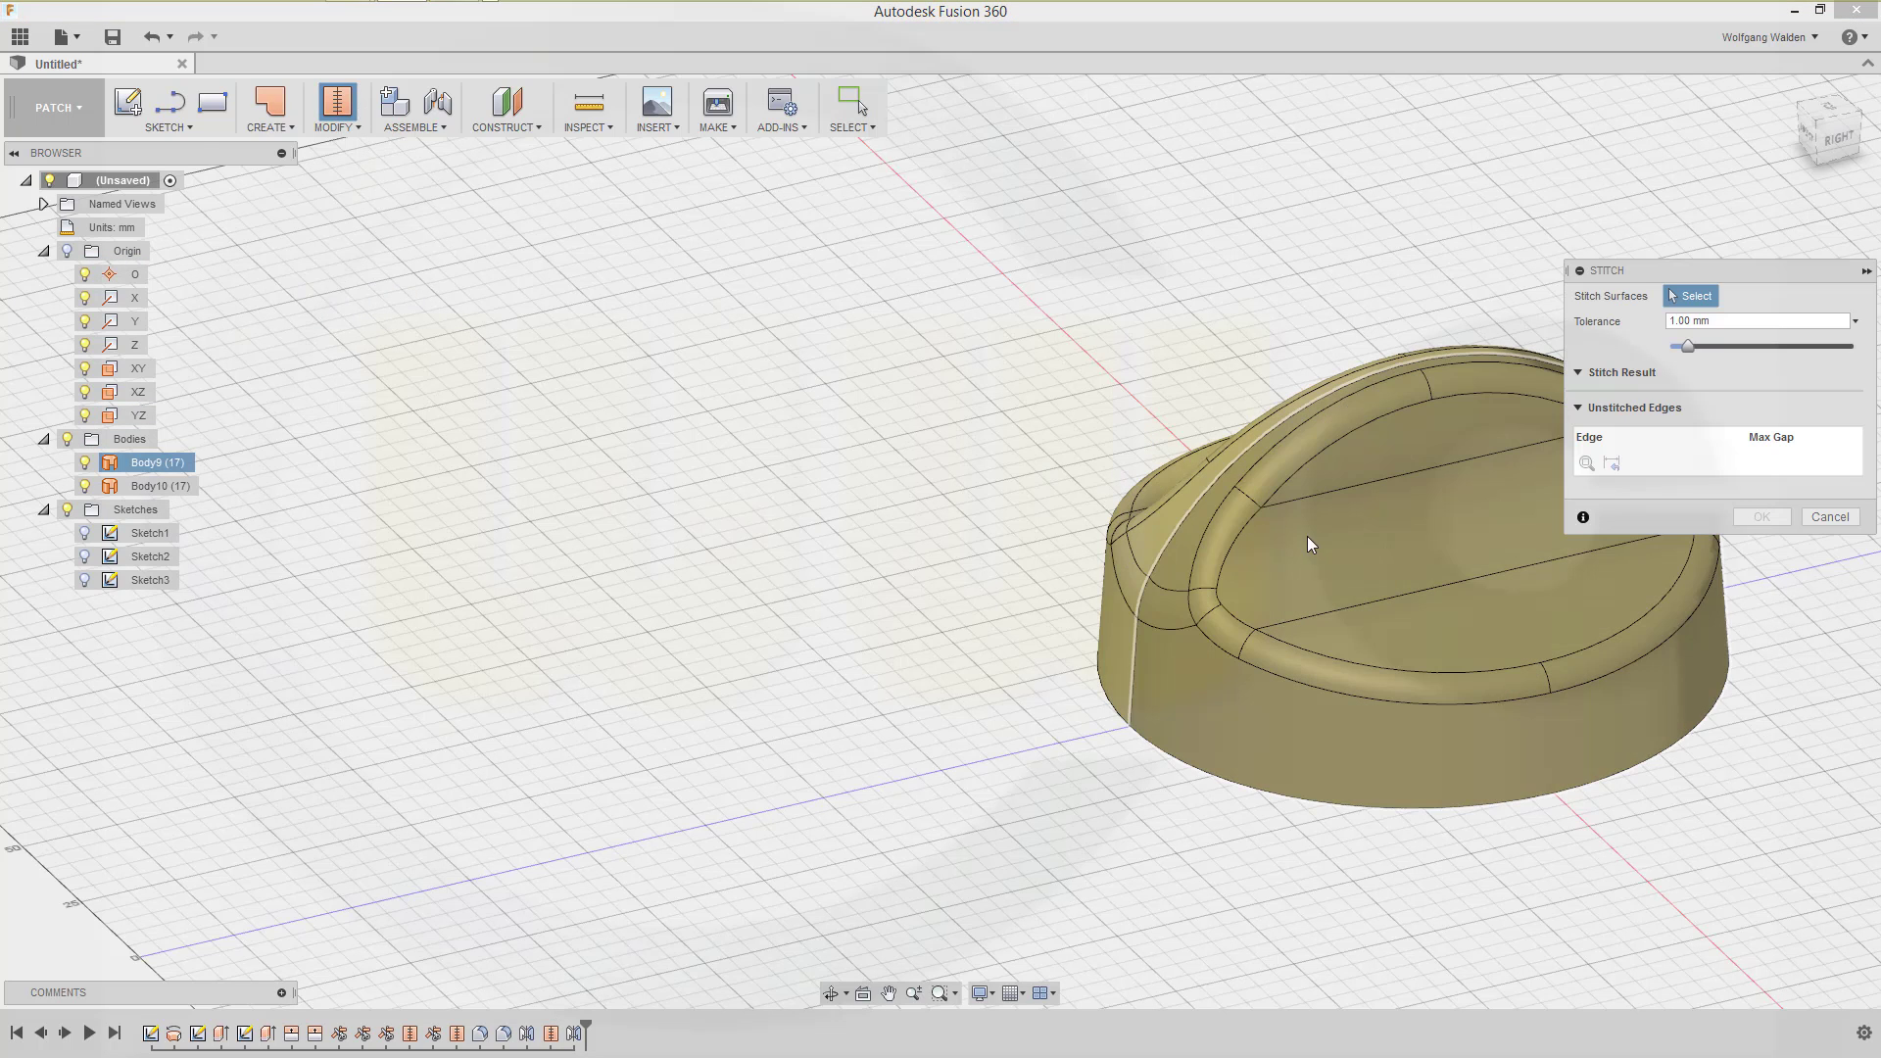
click(1156, 535)
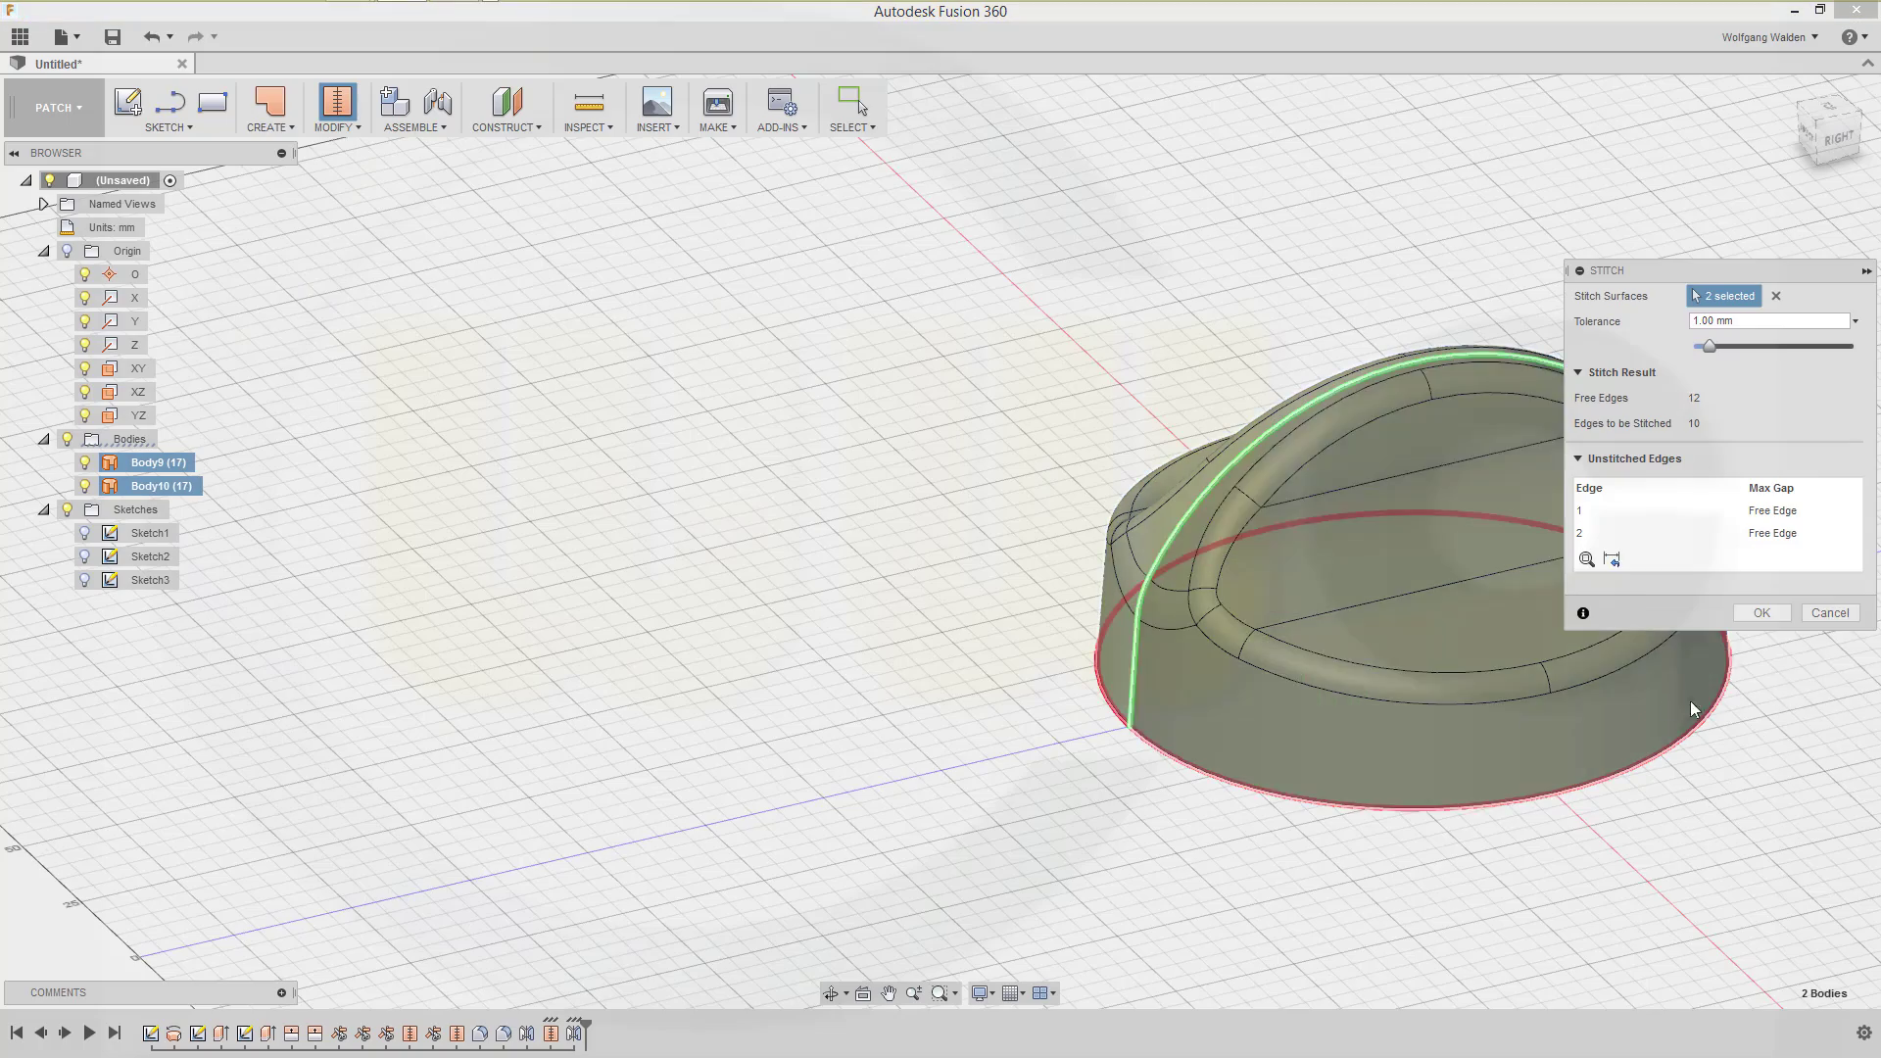
click(1747, 615)
shift+middle_drag(1382, 610, 1274, 479)
key(Escape)
middle_drag(1605, 337, 1176, 269)
Thicken the Body11 dome surface by 1.00 mm into a new solid body, Body12
click(294, 128)
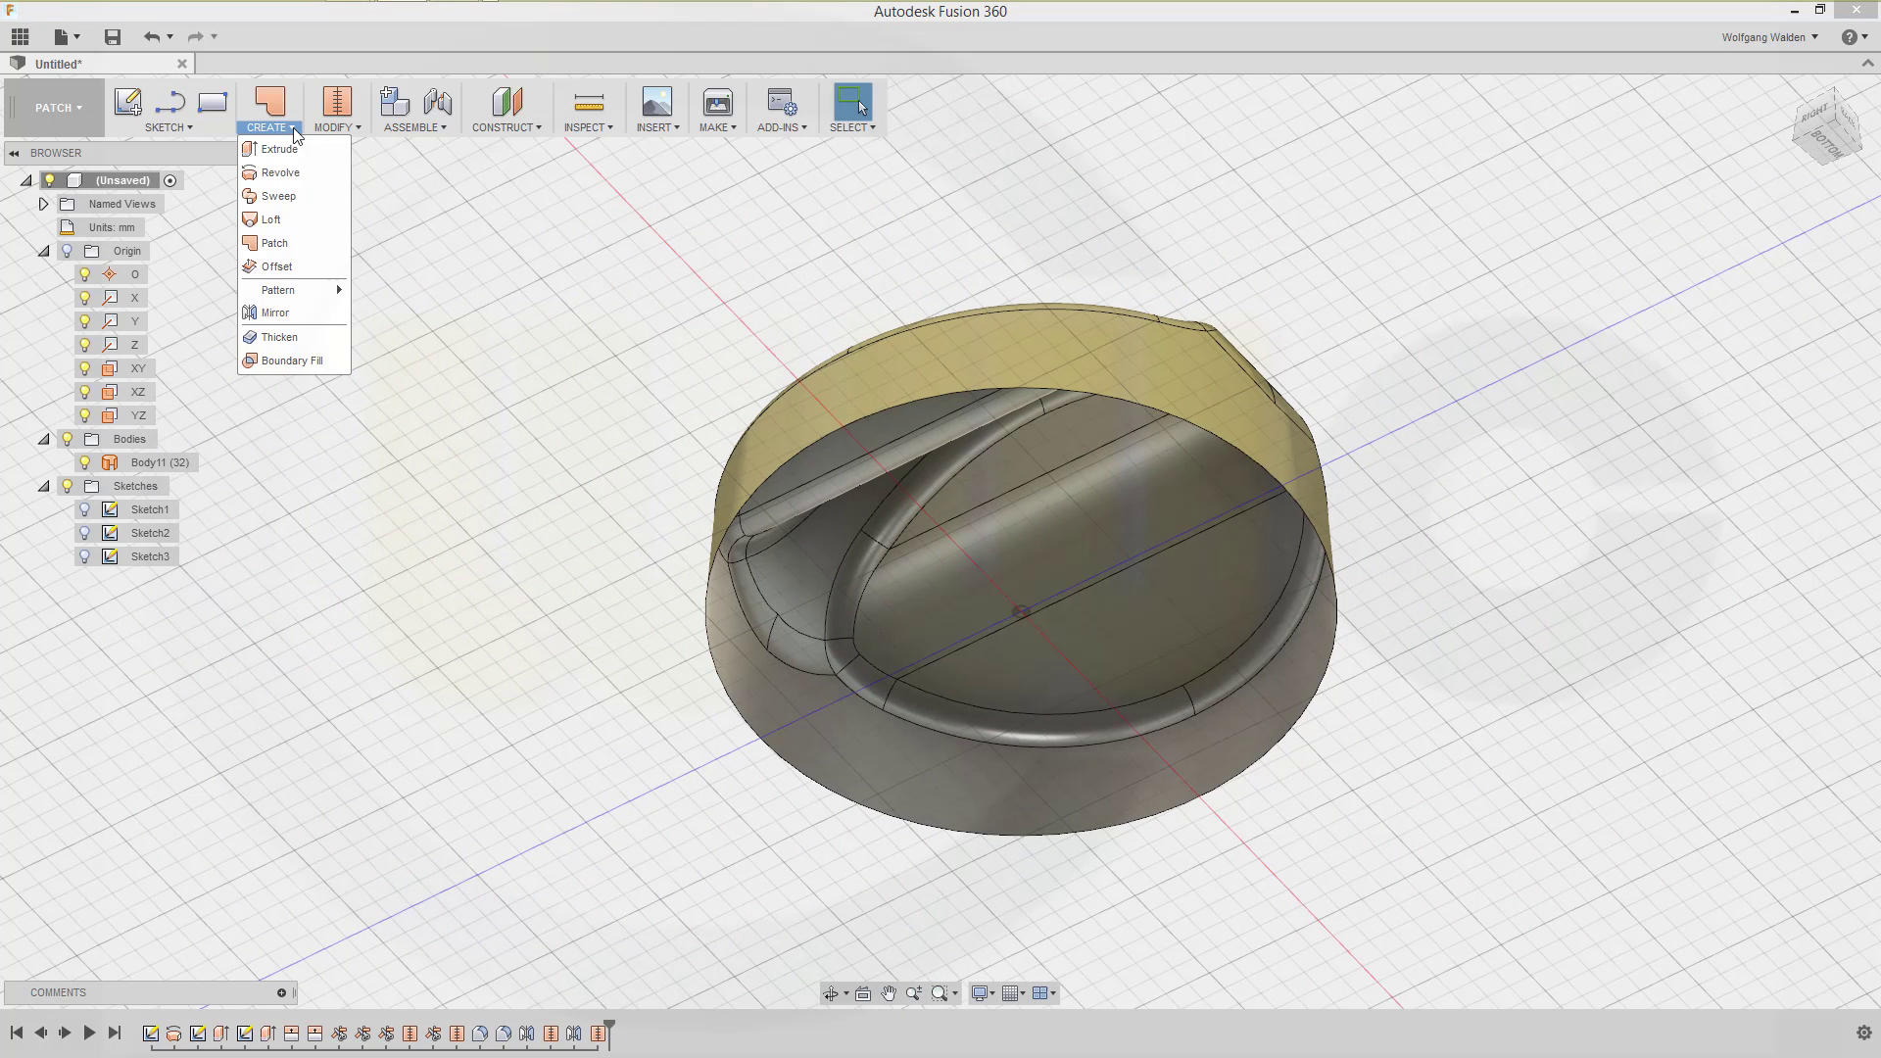
click(280, 338)
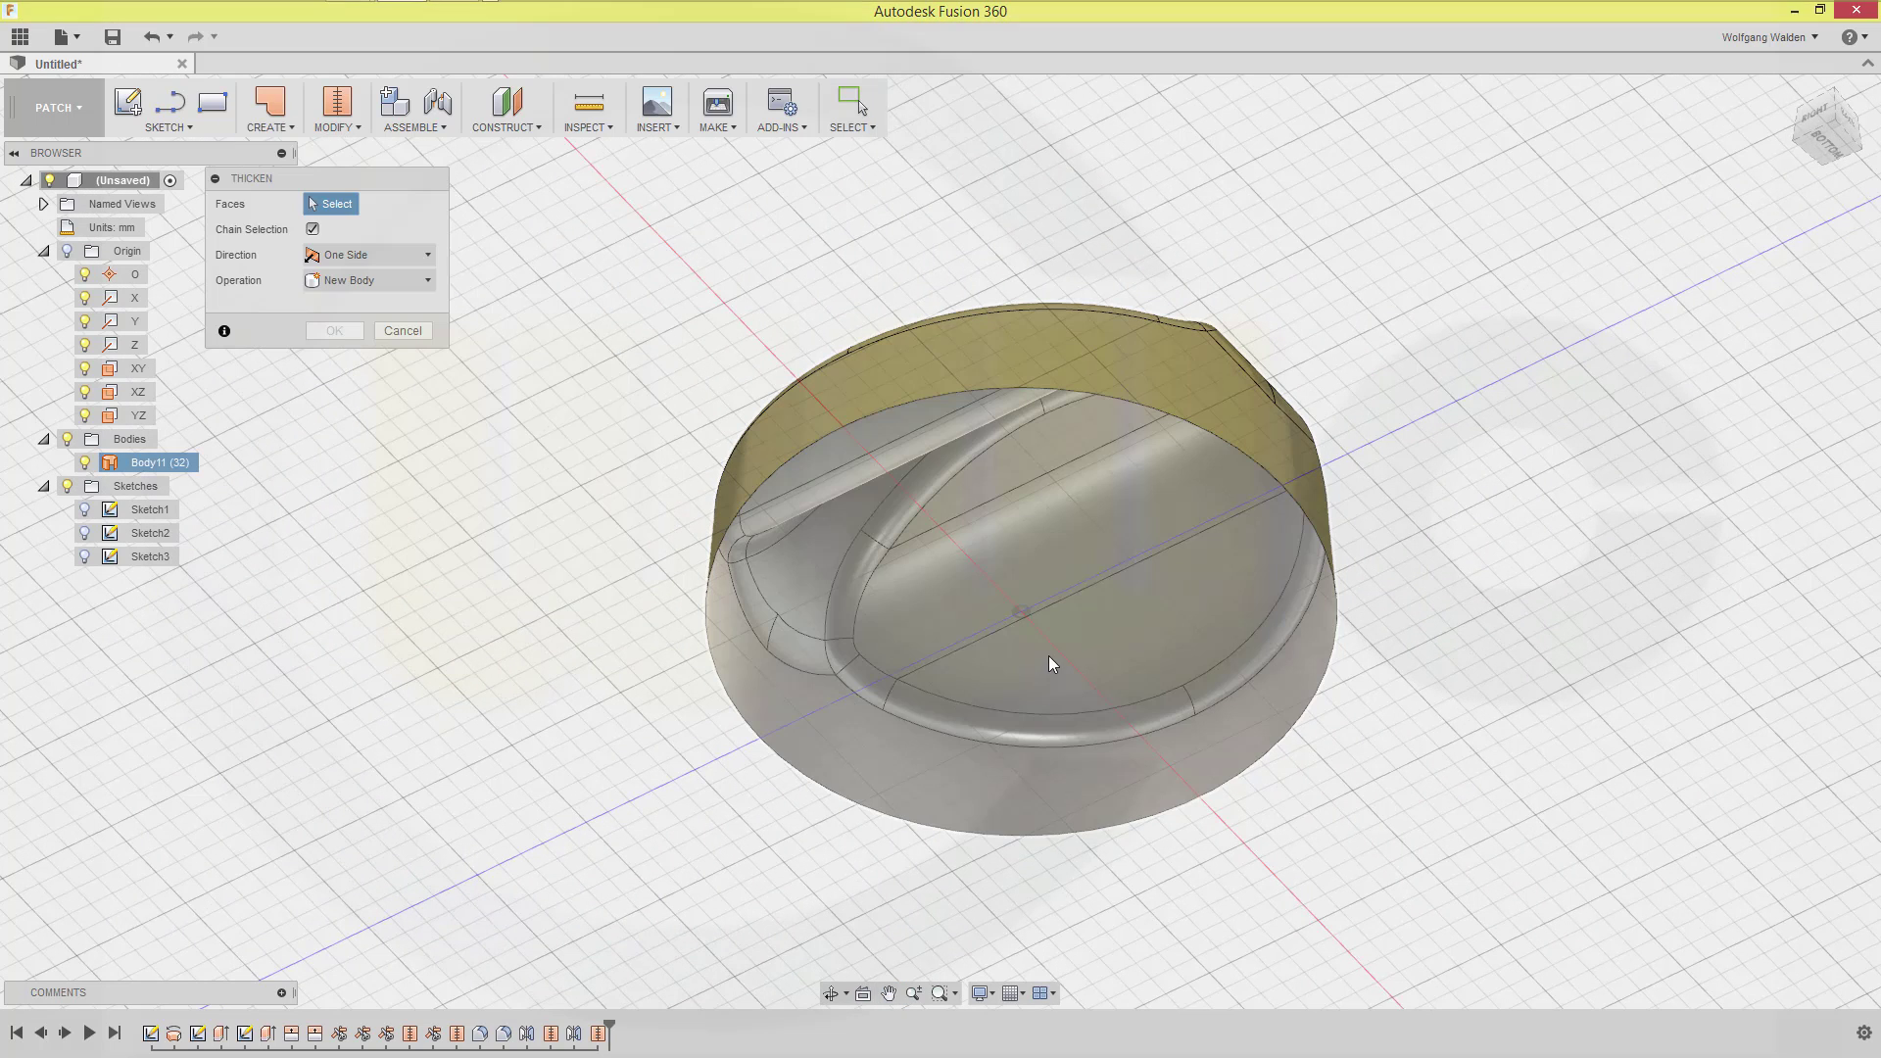
click(1098, 653)
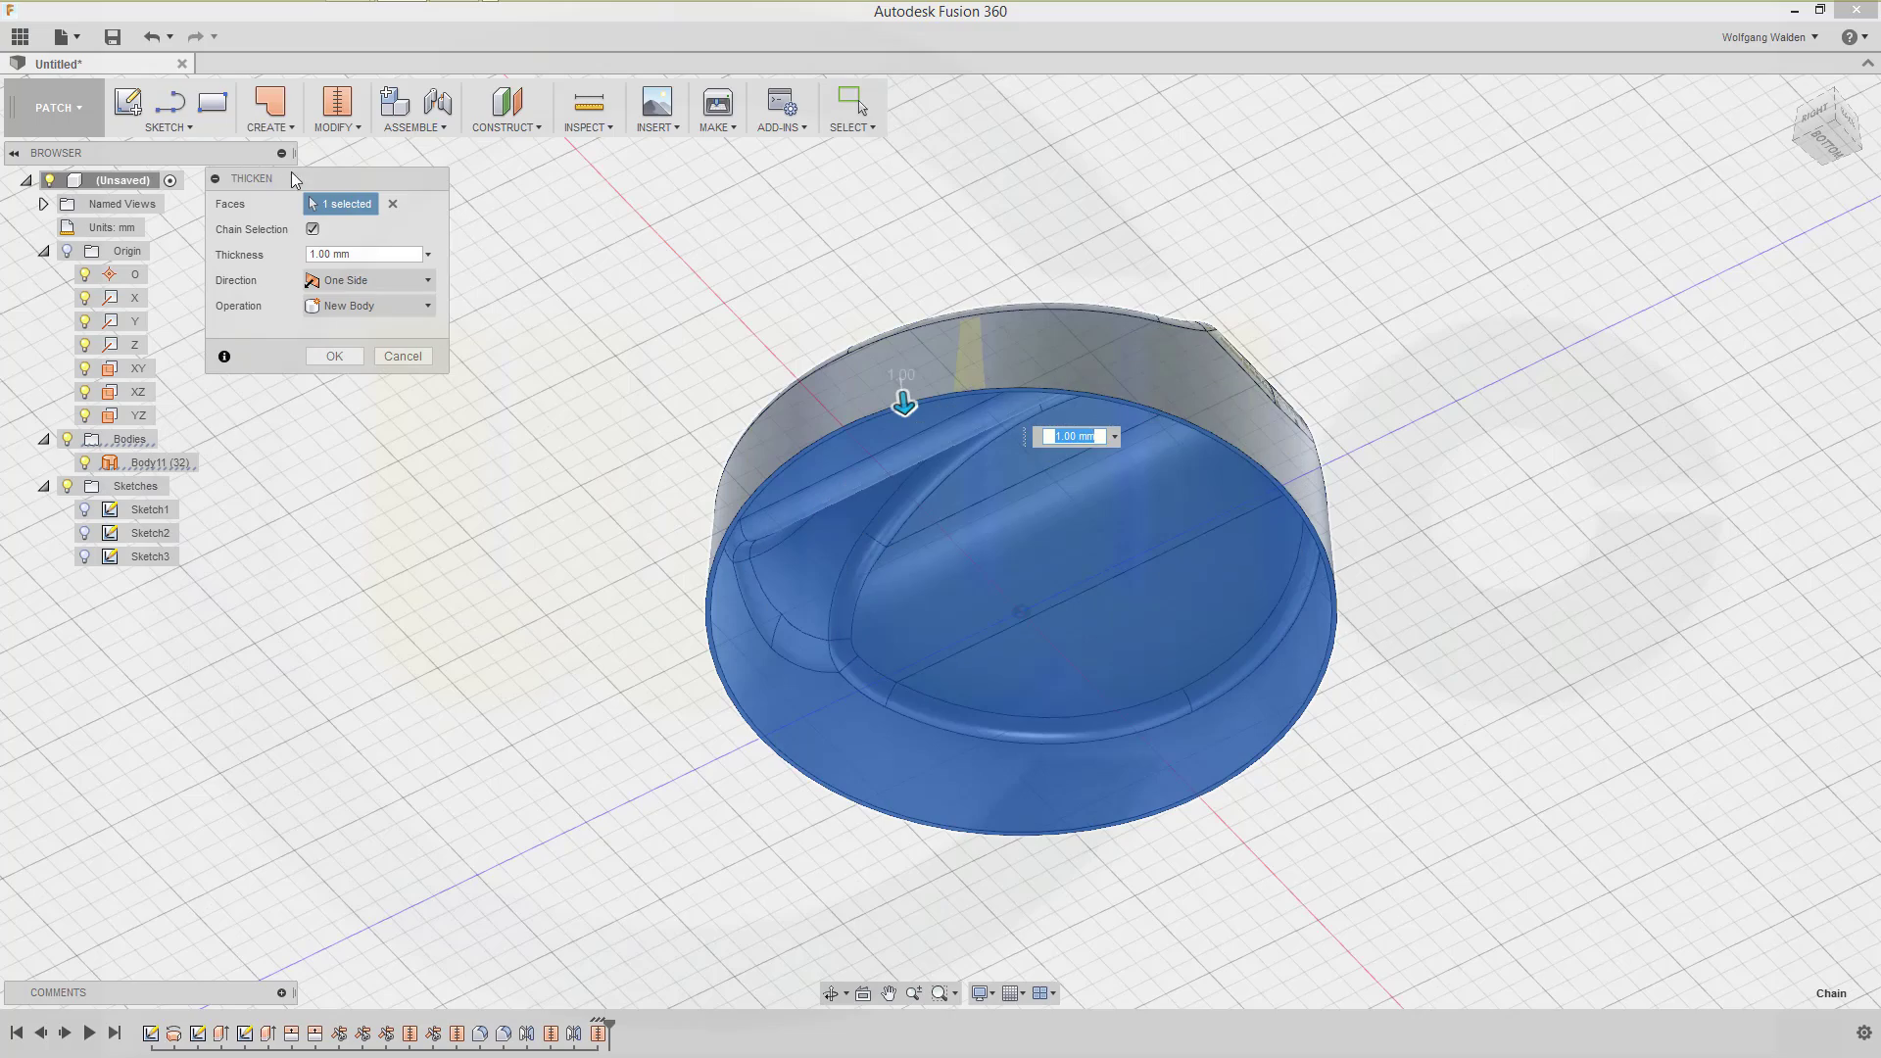
shift+middle_drag(789, 255, 769, 374)
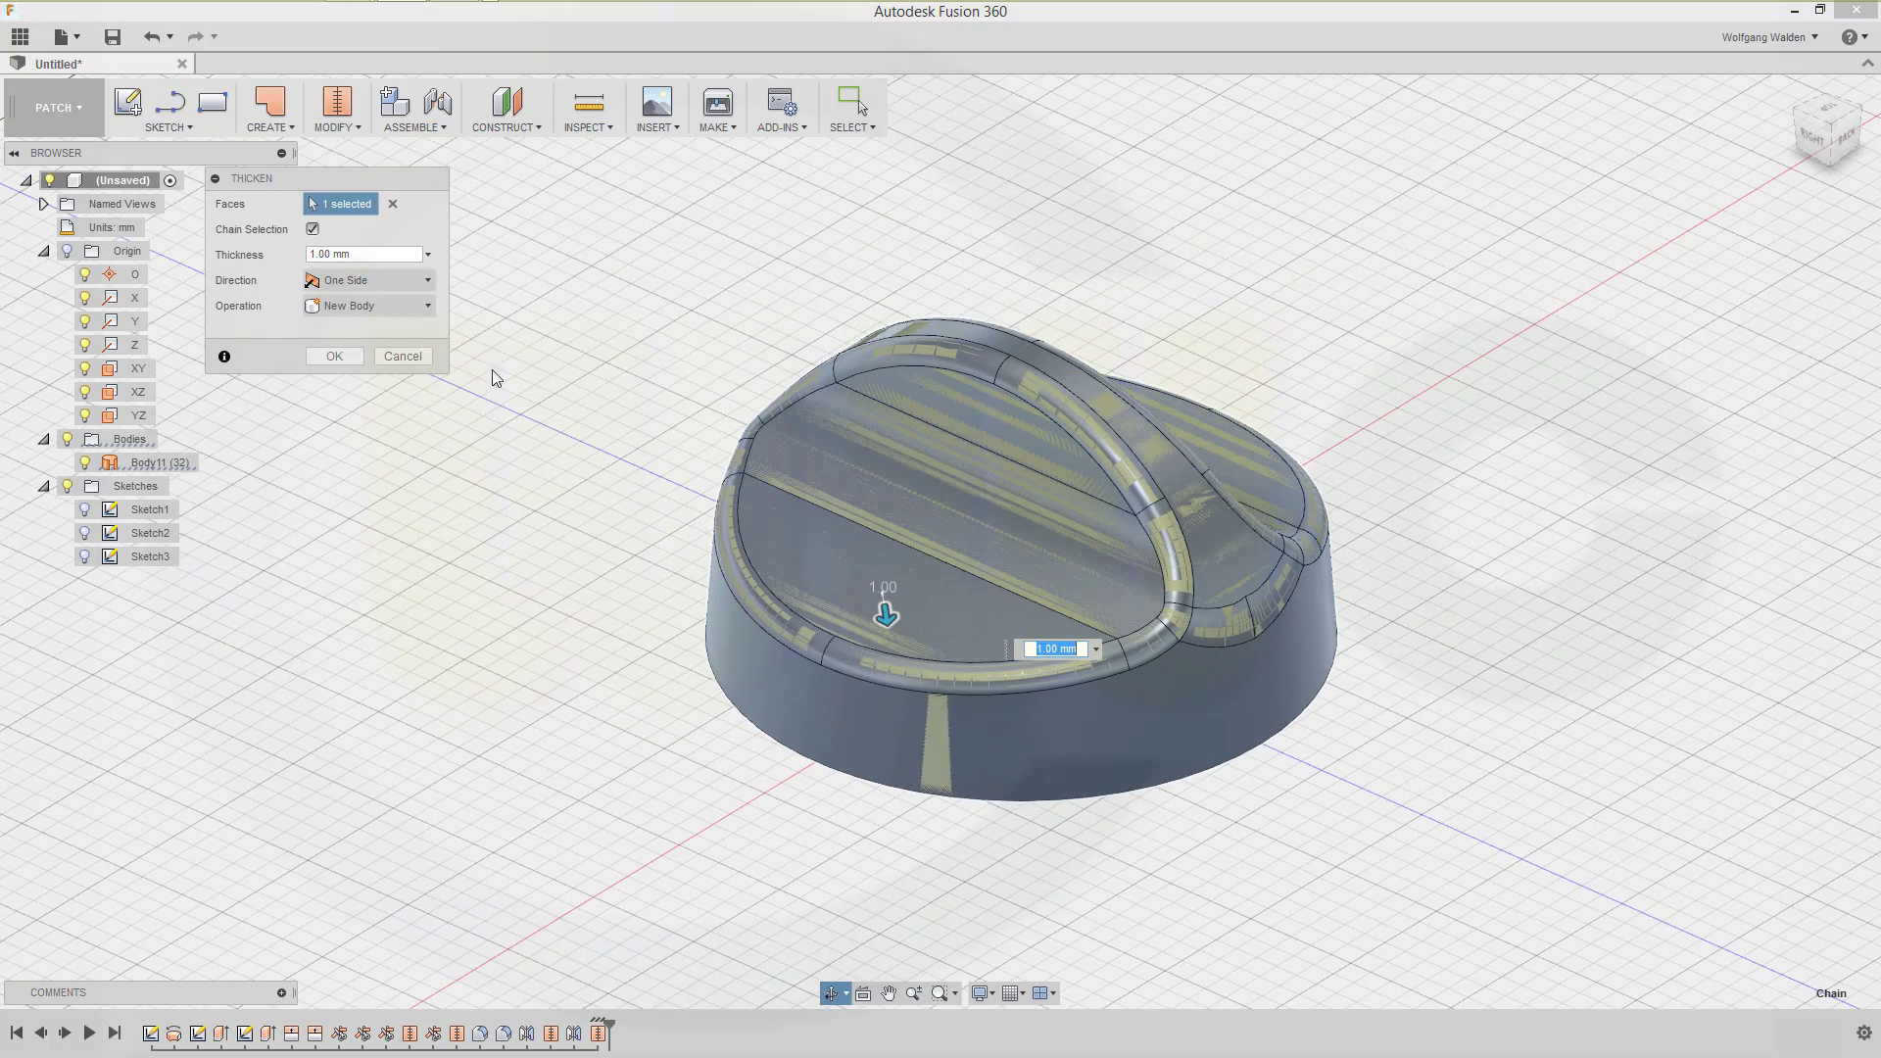
click(335, 356)
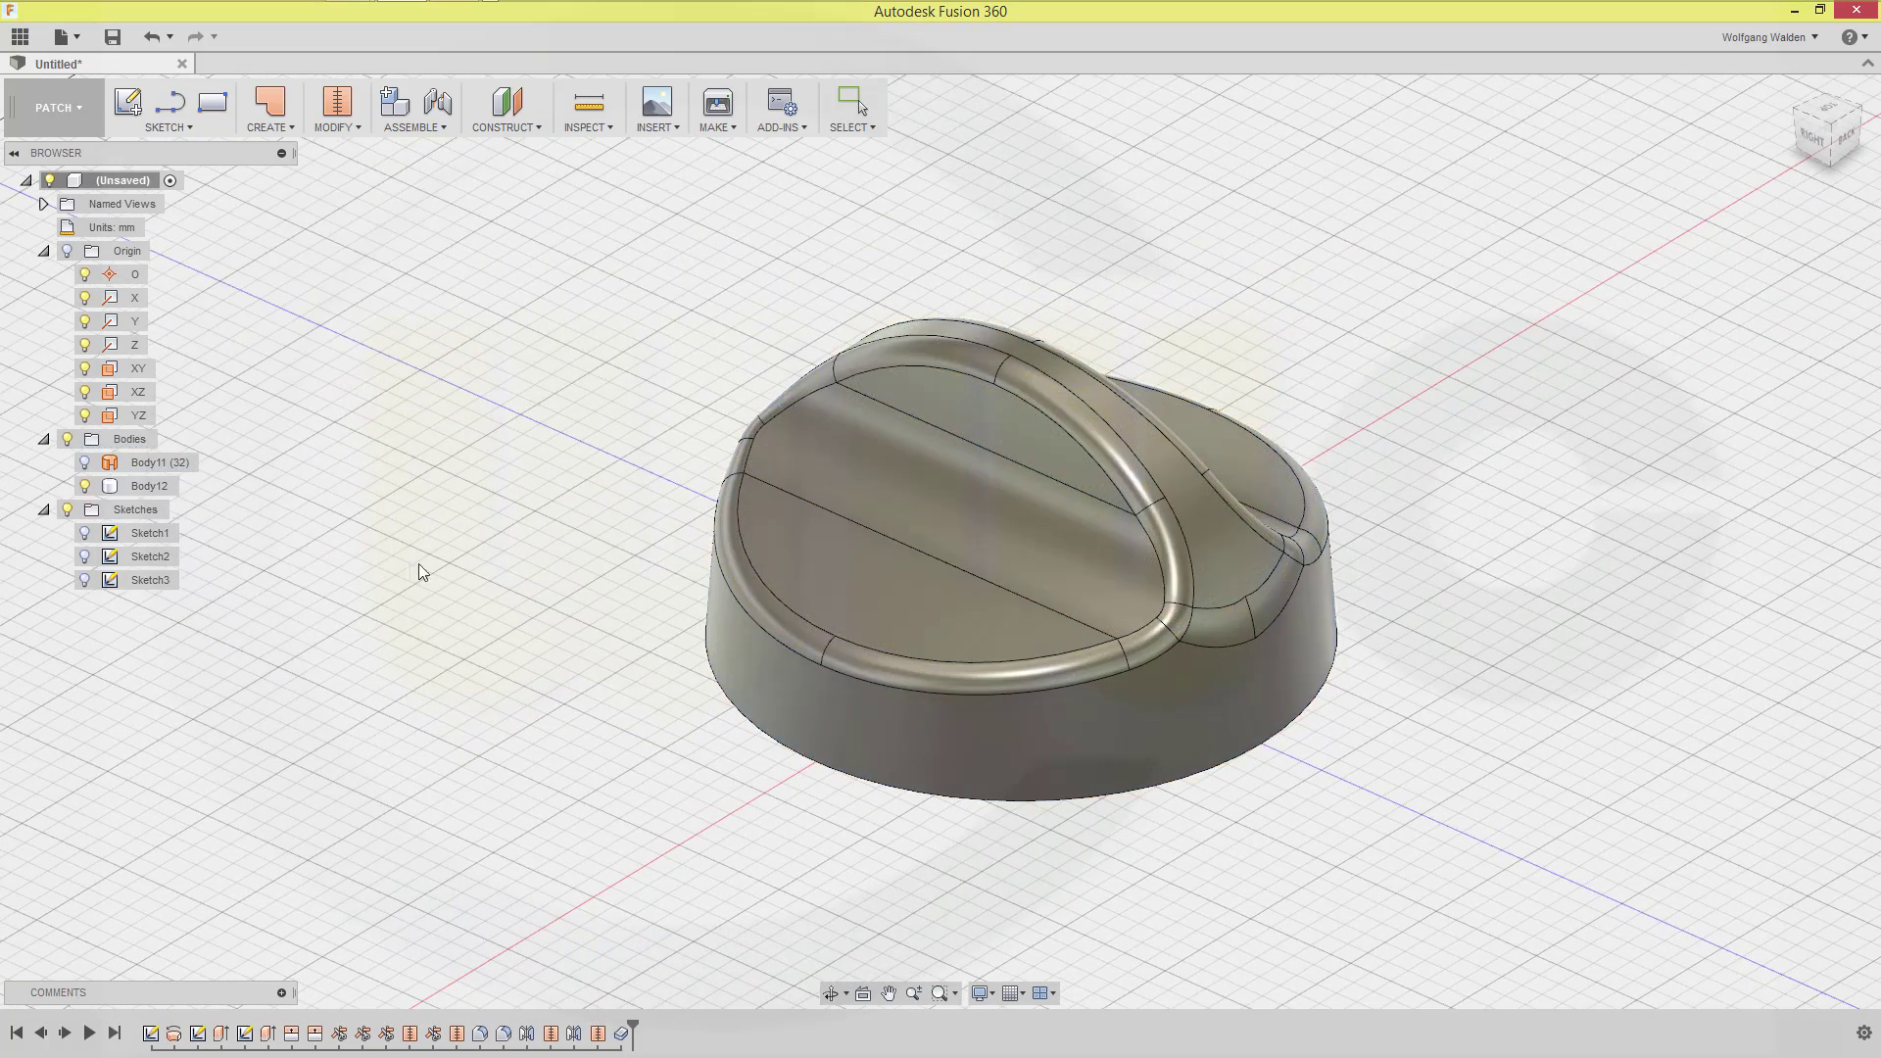
mouse_move(1251, 378)
shift+middle_down()
mouse_move(1264, 412)
mouse_move(1248, 360)
mouse_move(1274, 377)
shift+middle_up()
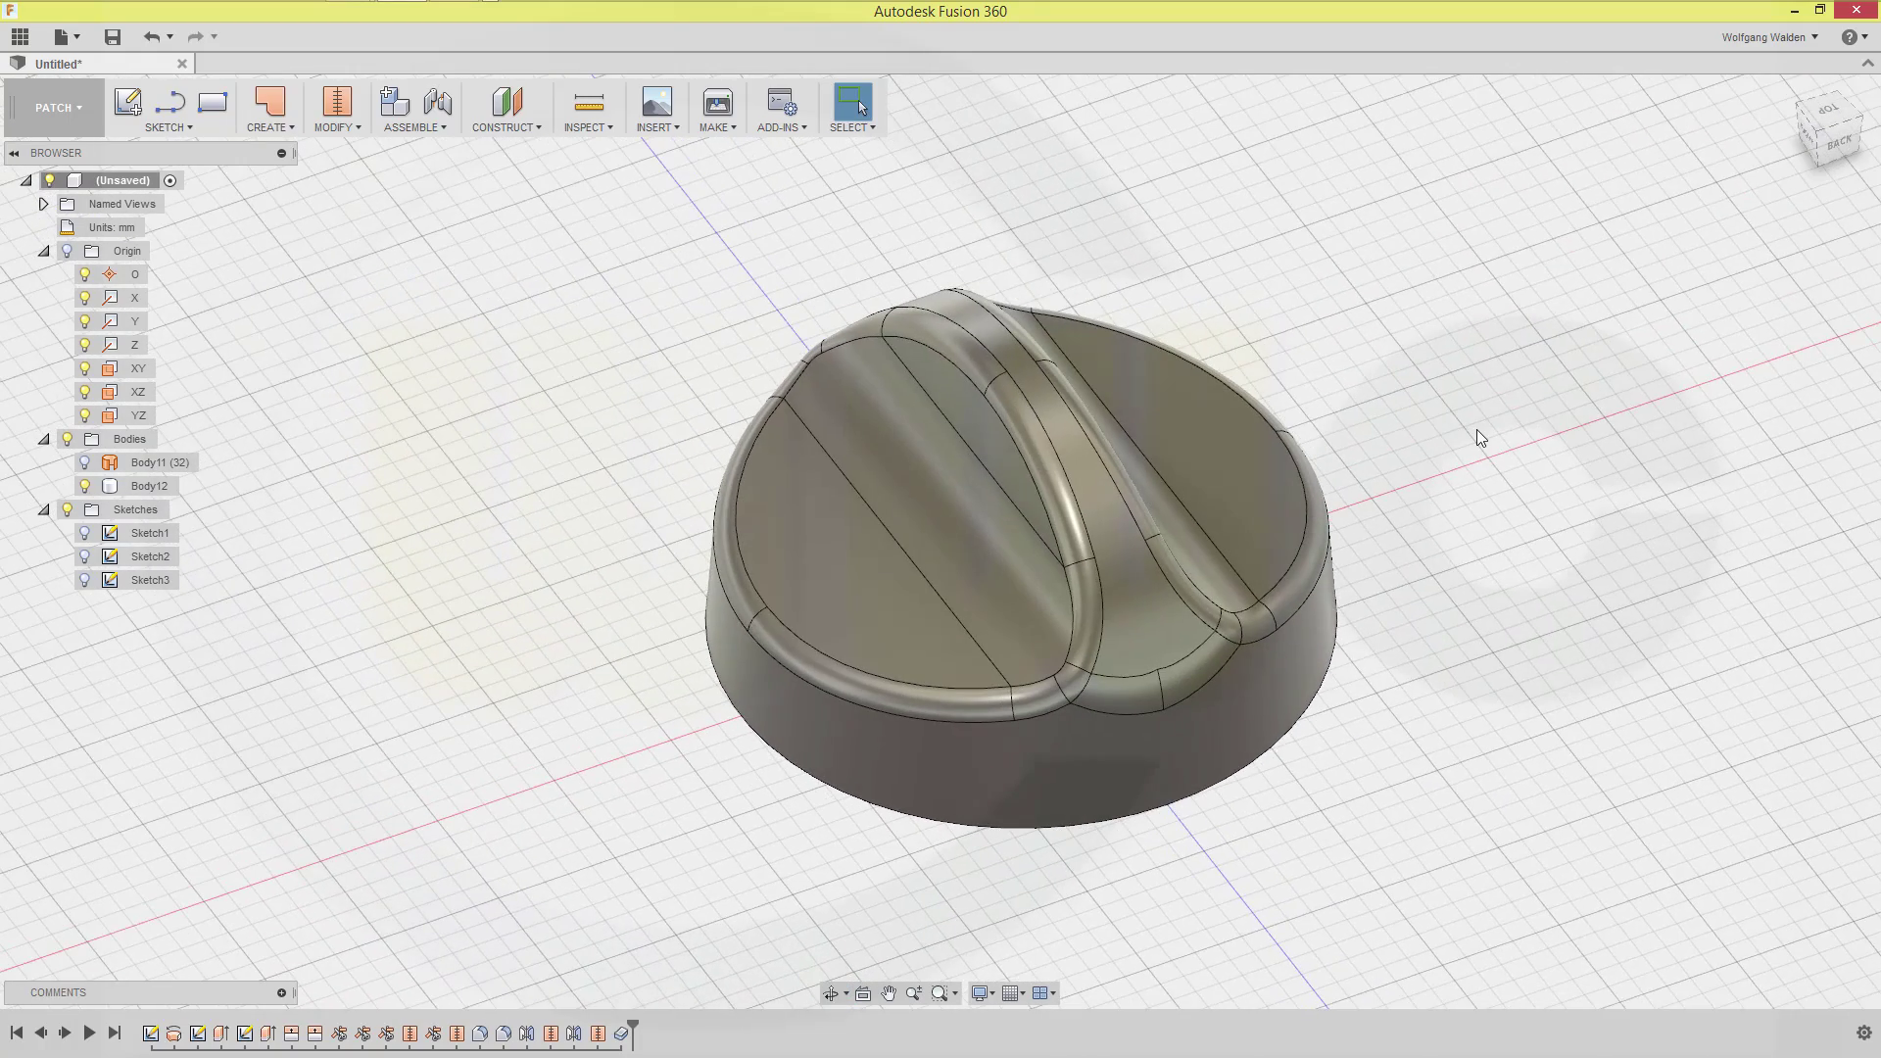